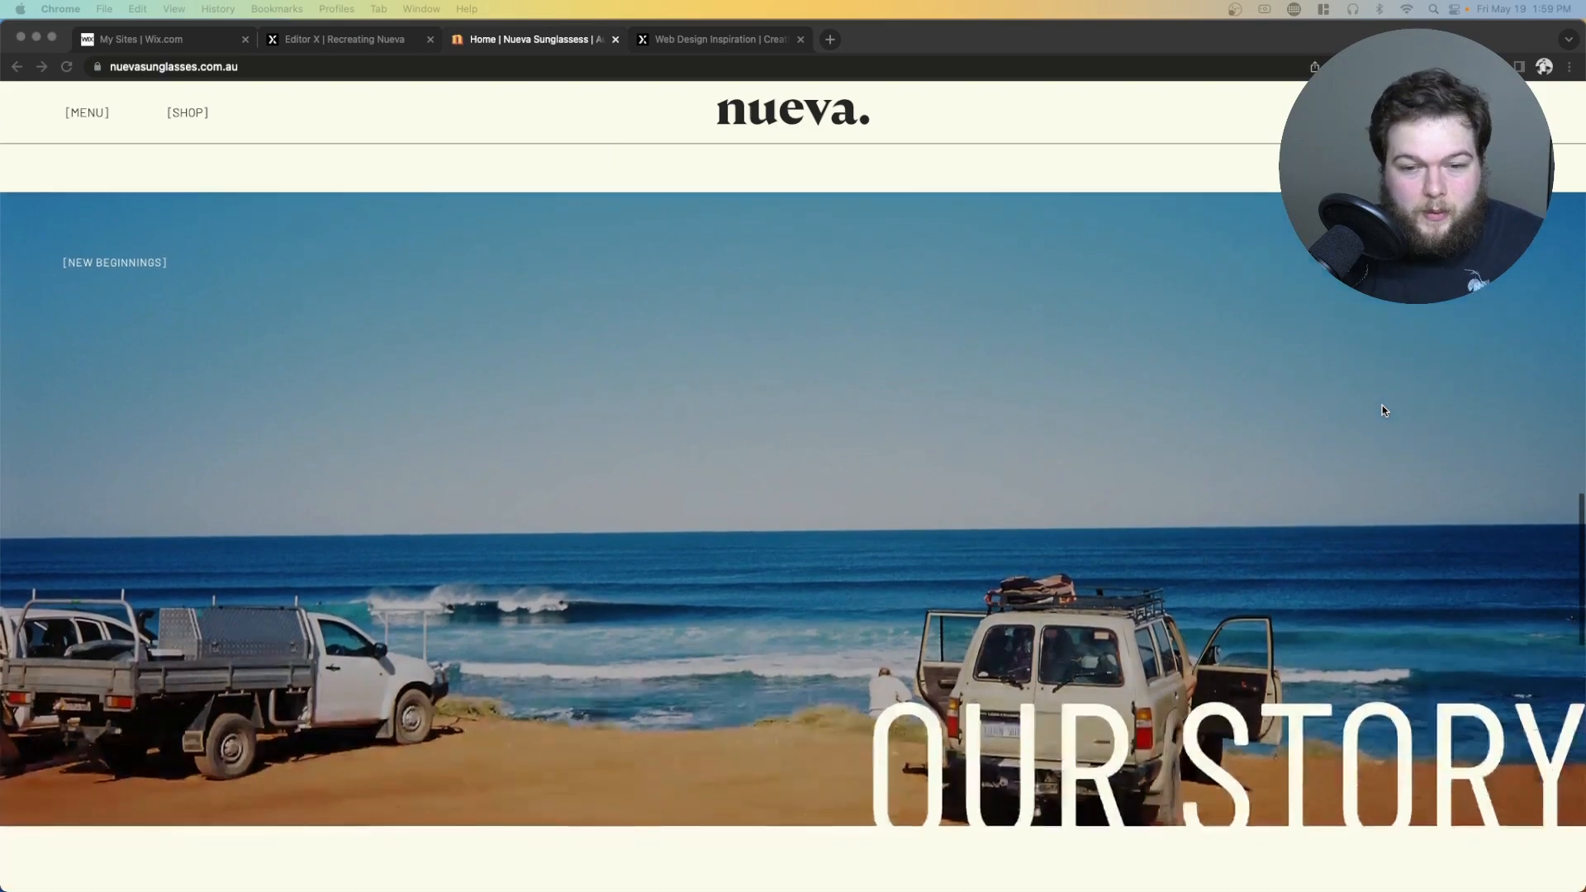
Review the Nueva home page from the Our Story banner through the journal cards to the footer, then return to its hero.
scroll(1383, 410, down, 8)
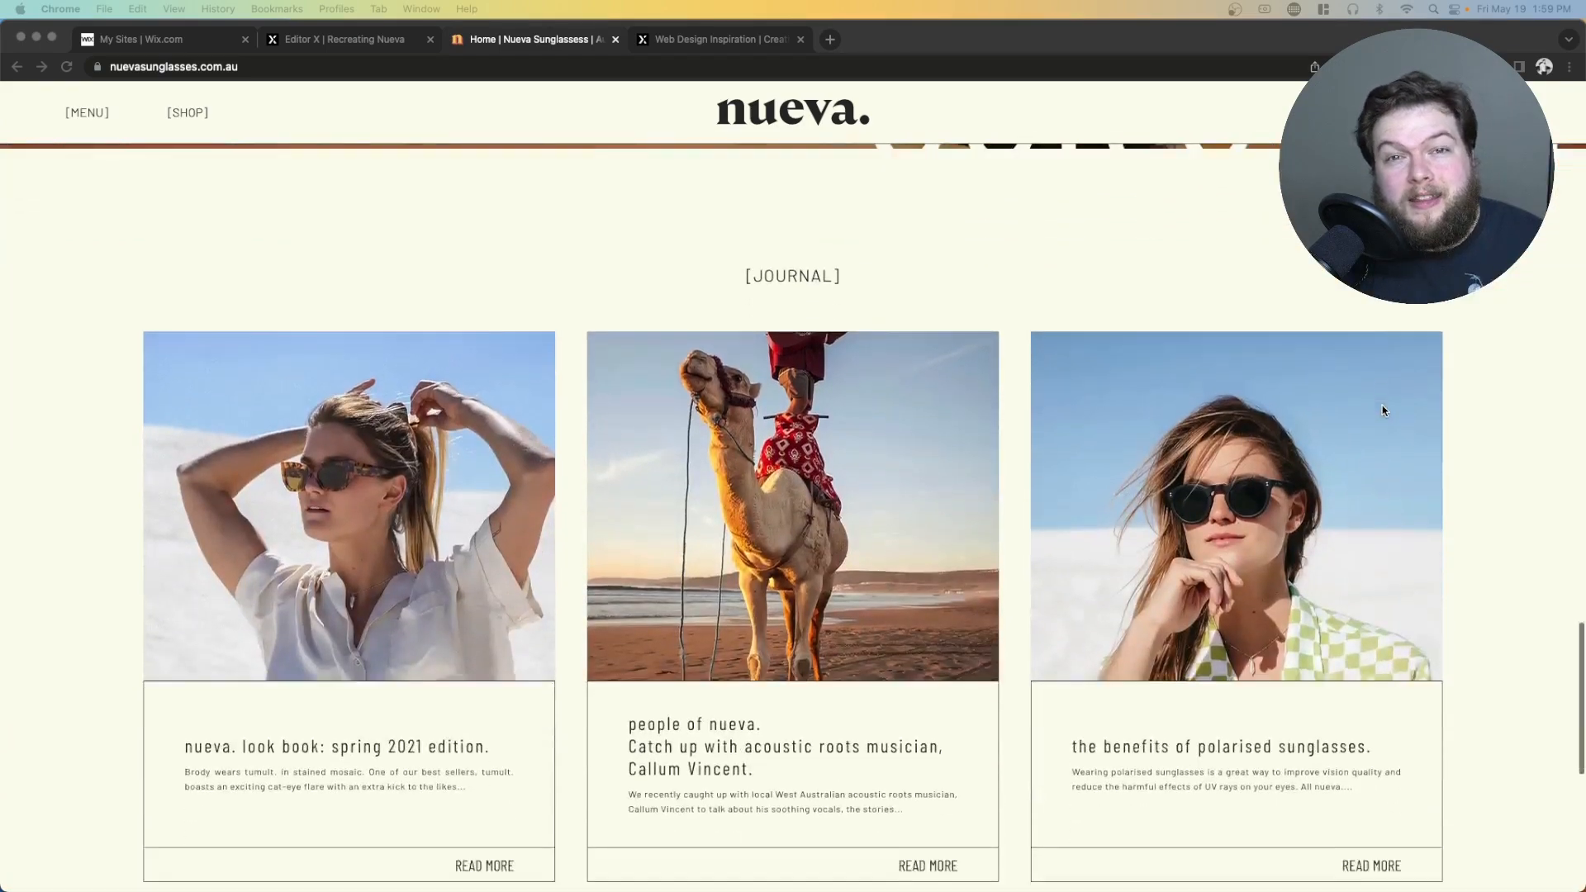
scroll(1384, 411, down, 2)
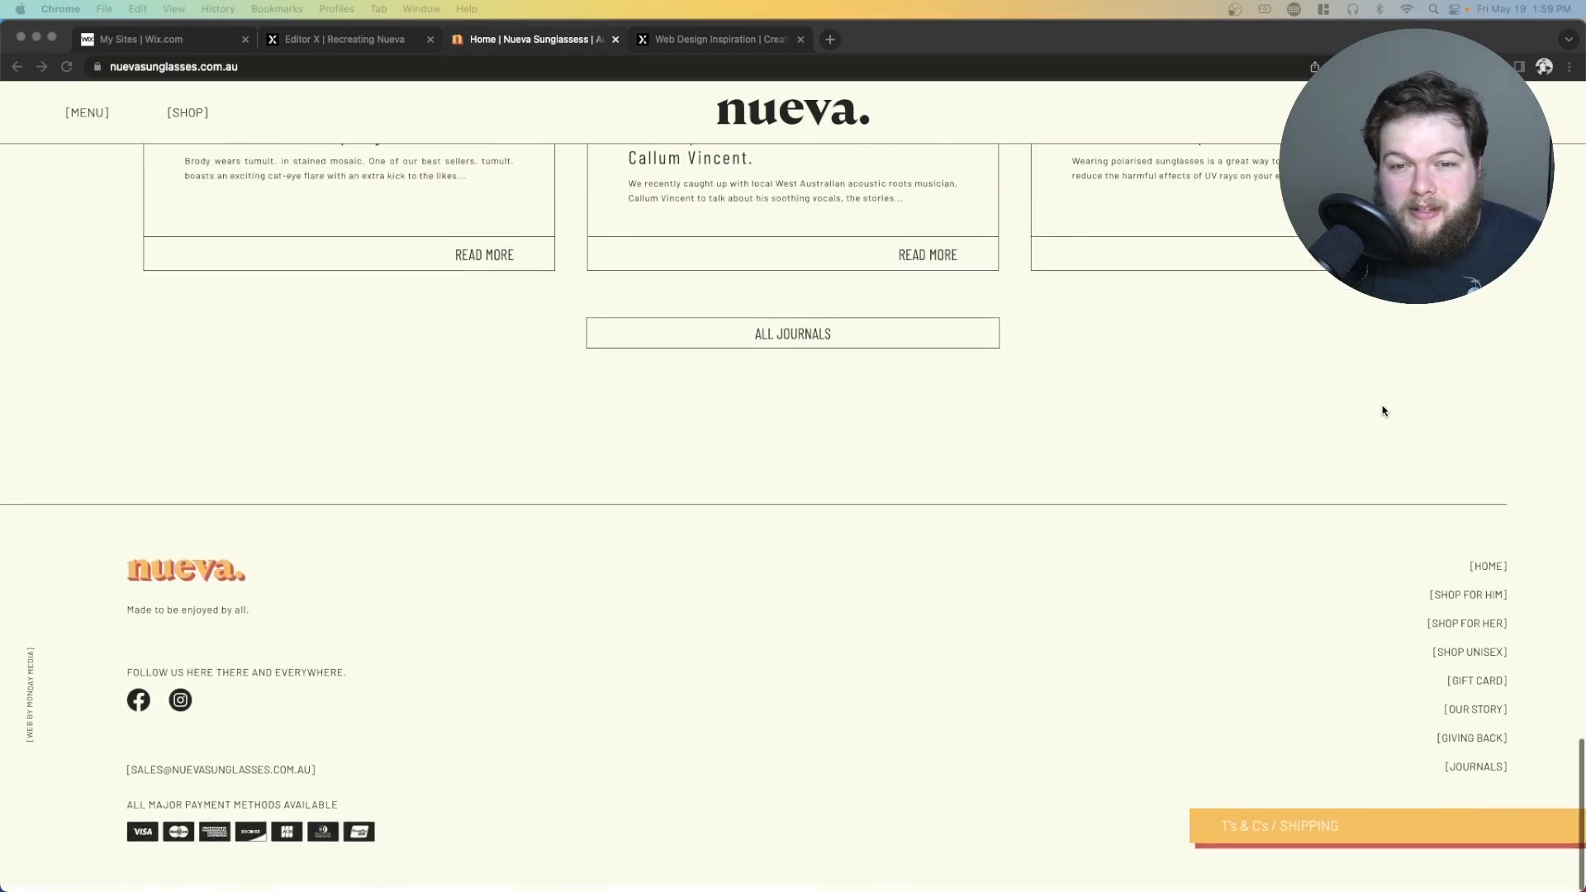
scroll(1384, 411, up, 15)
scroll(1383, 410, up, 5)
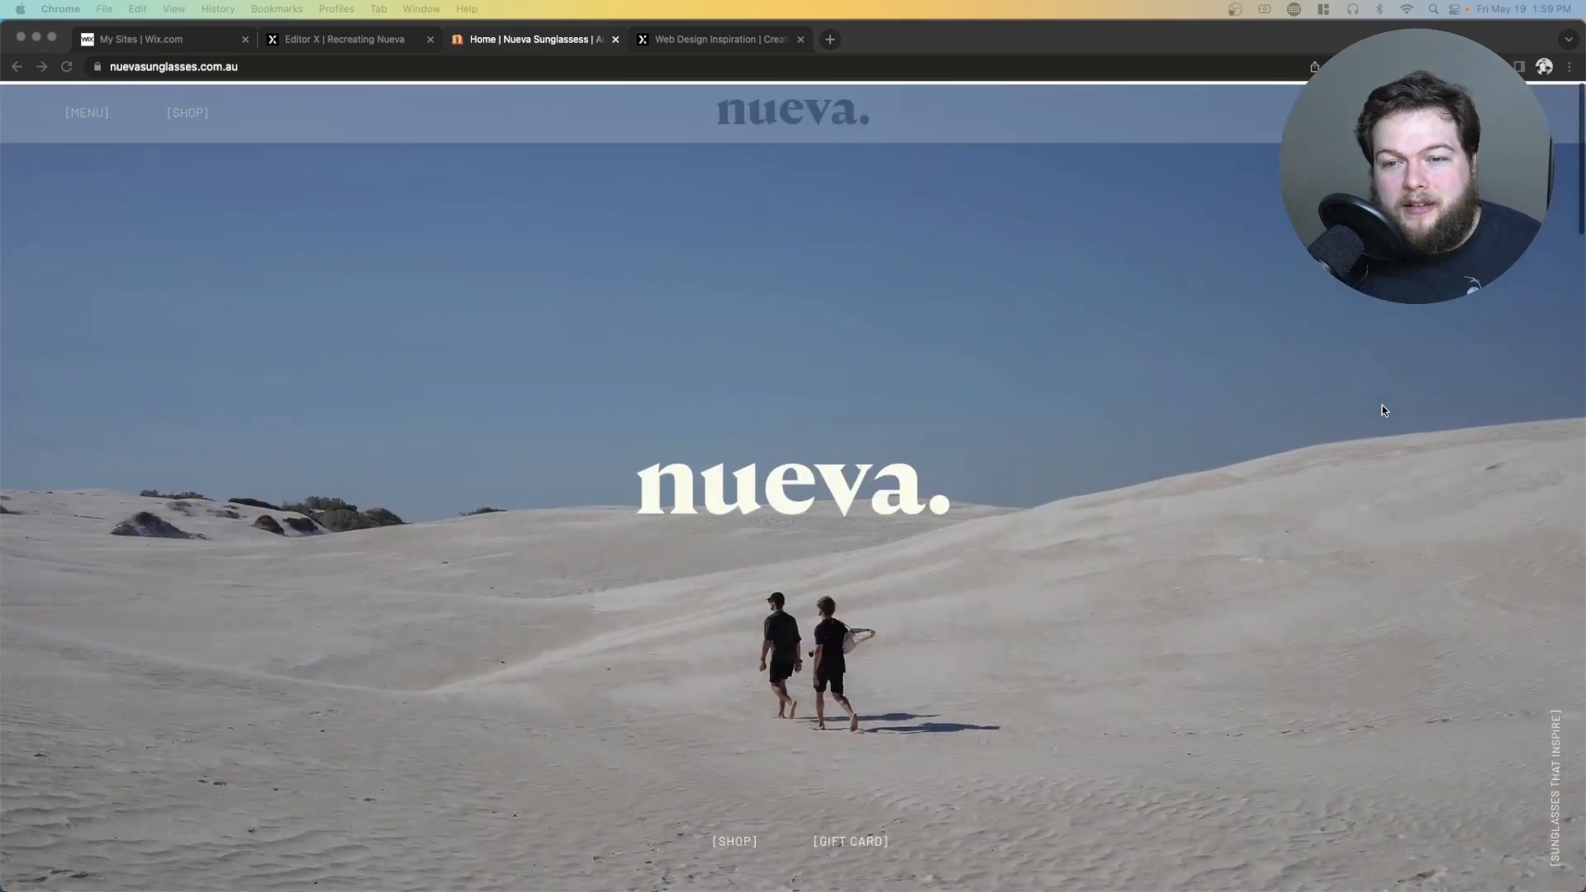
Browse the website designs in the Editor X inspiration gallery.
click(687, 39)
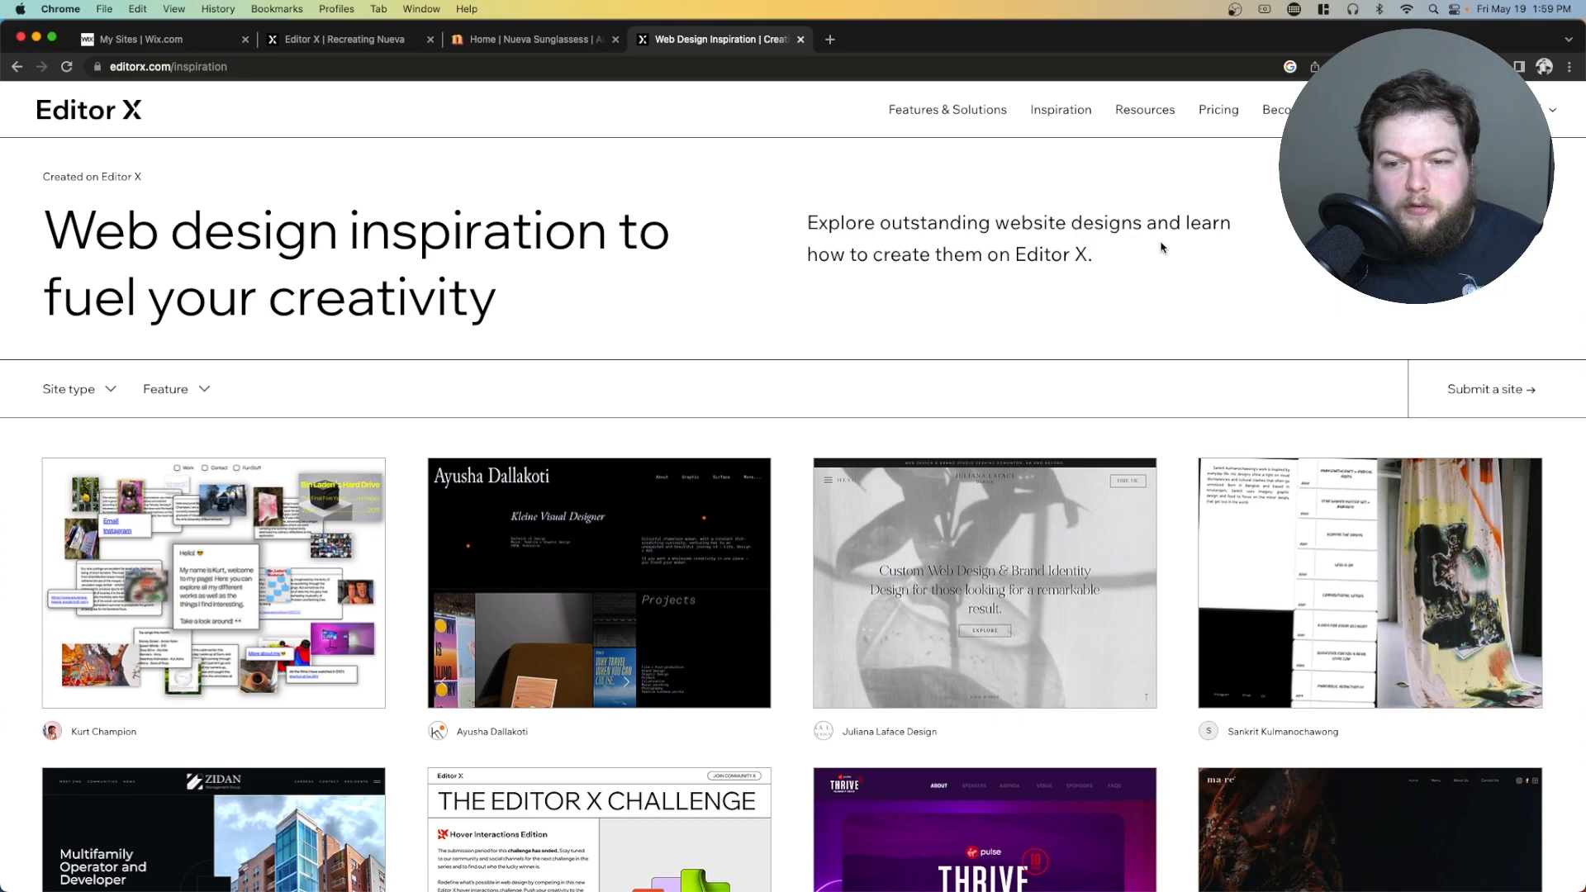
scroll(1173, 281, down, 4)
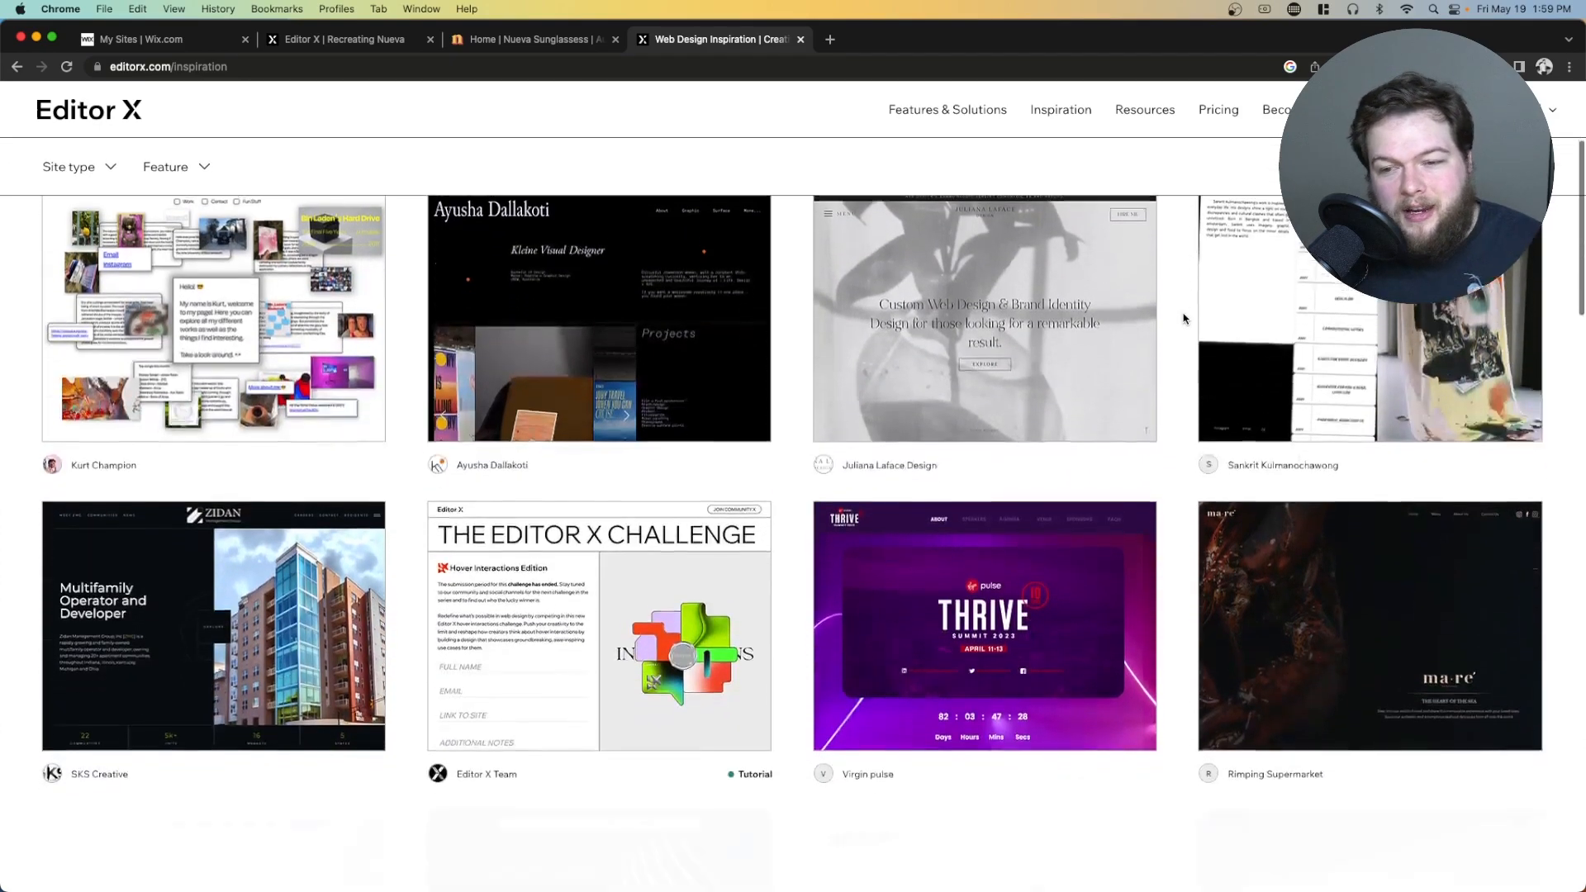
scroll(1183, 318, down, 6)
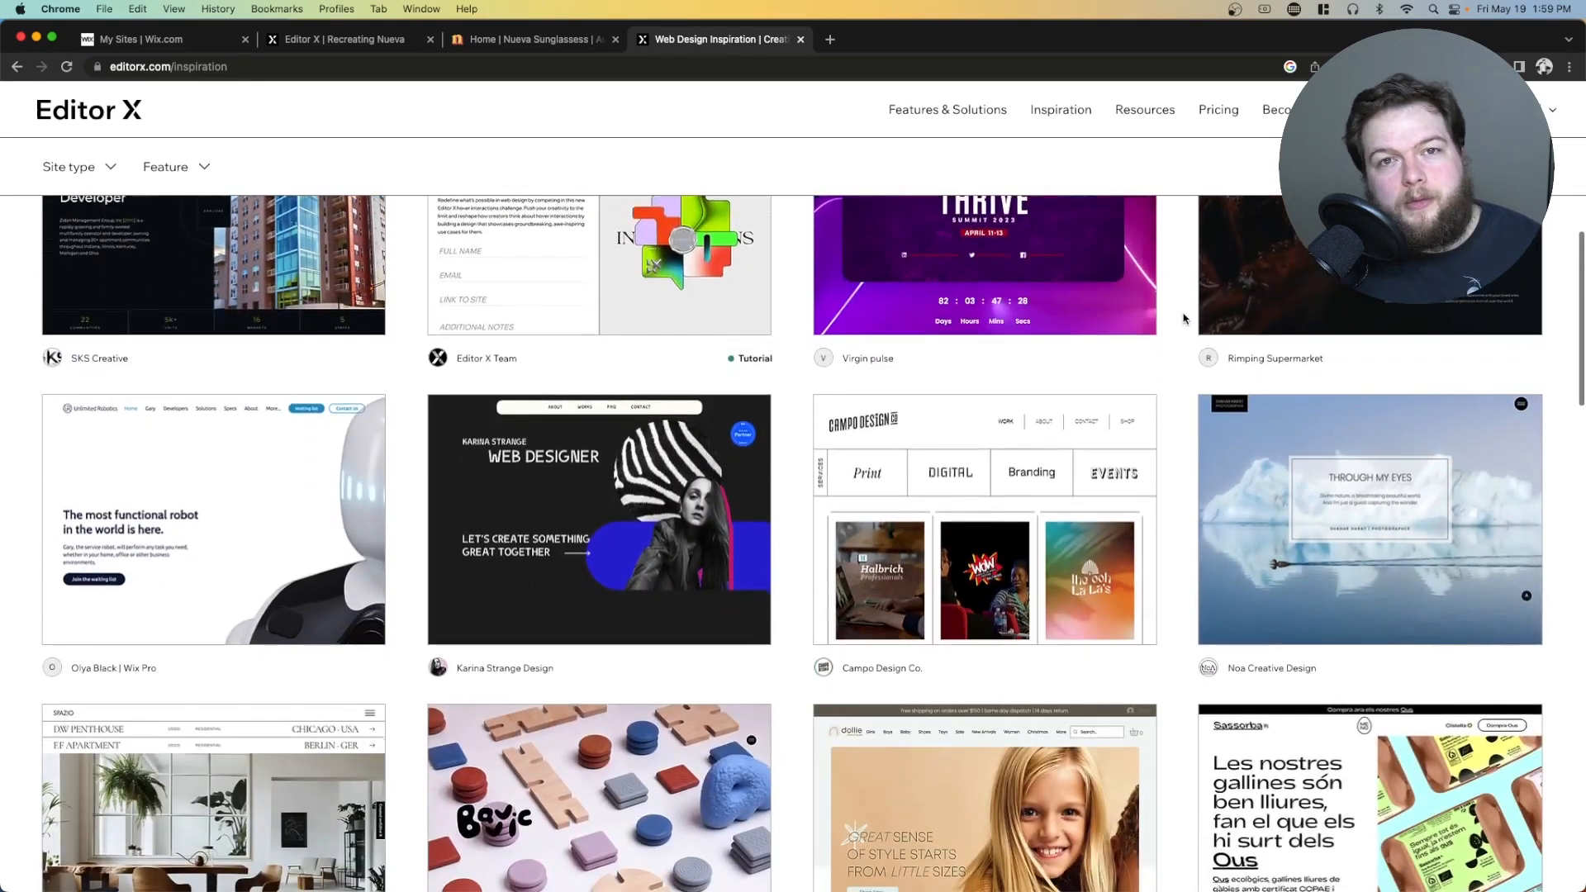
scroll(1183, 319, down, 10)
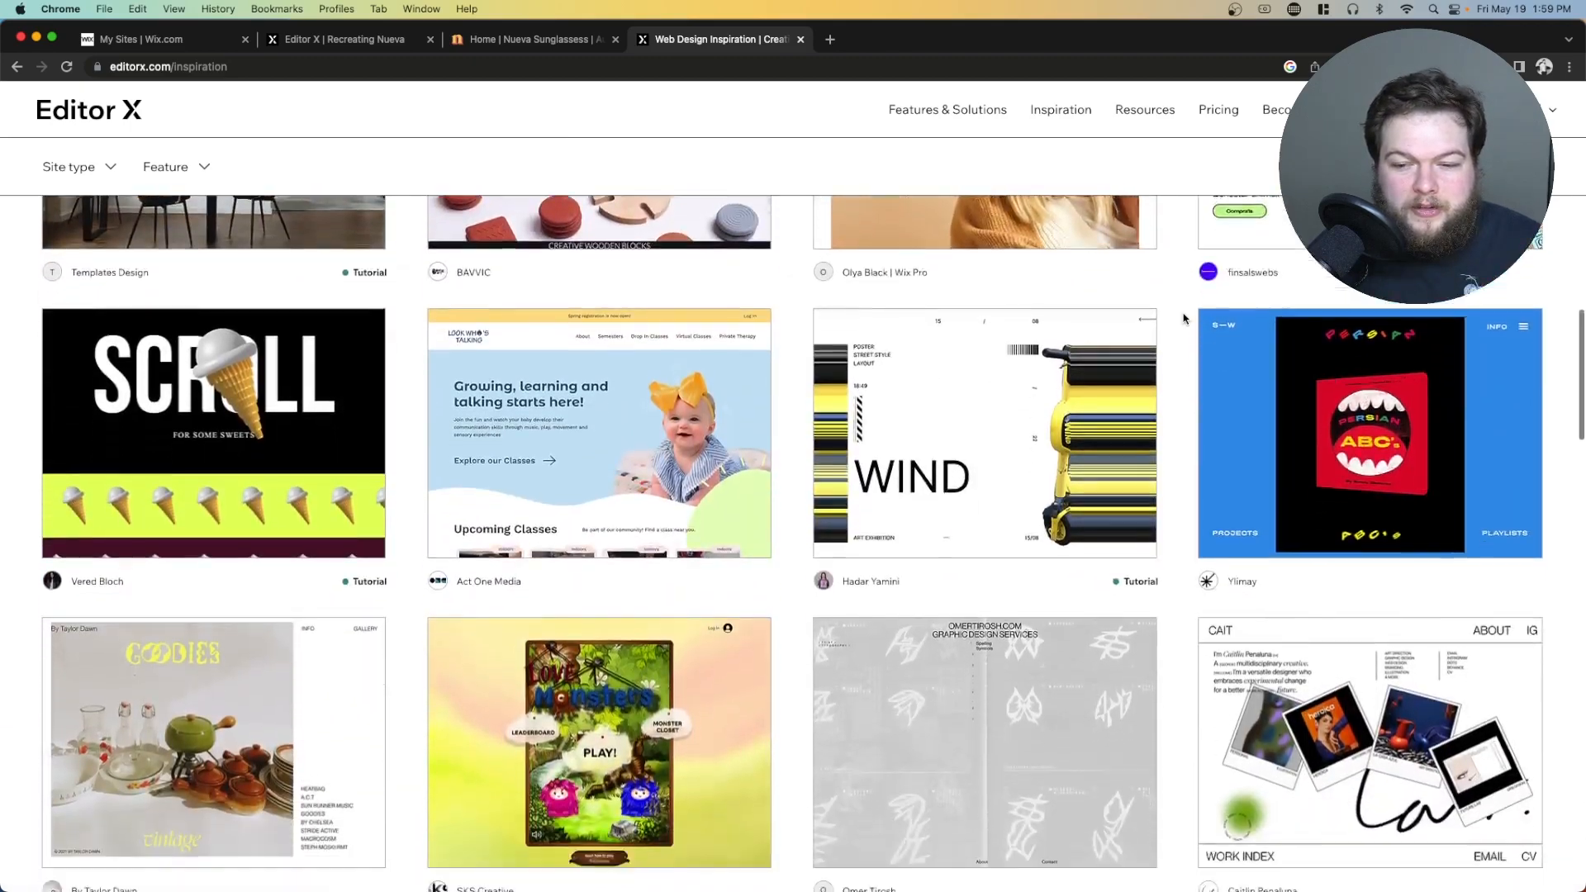
scroll(1182, 319, down, 6)
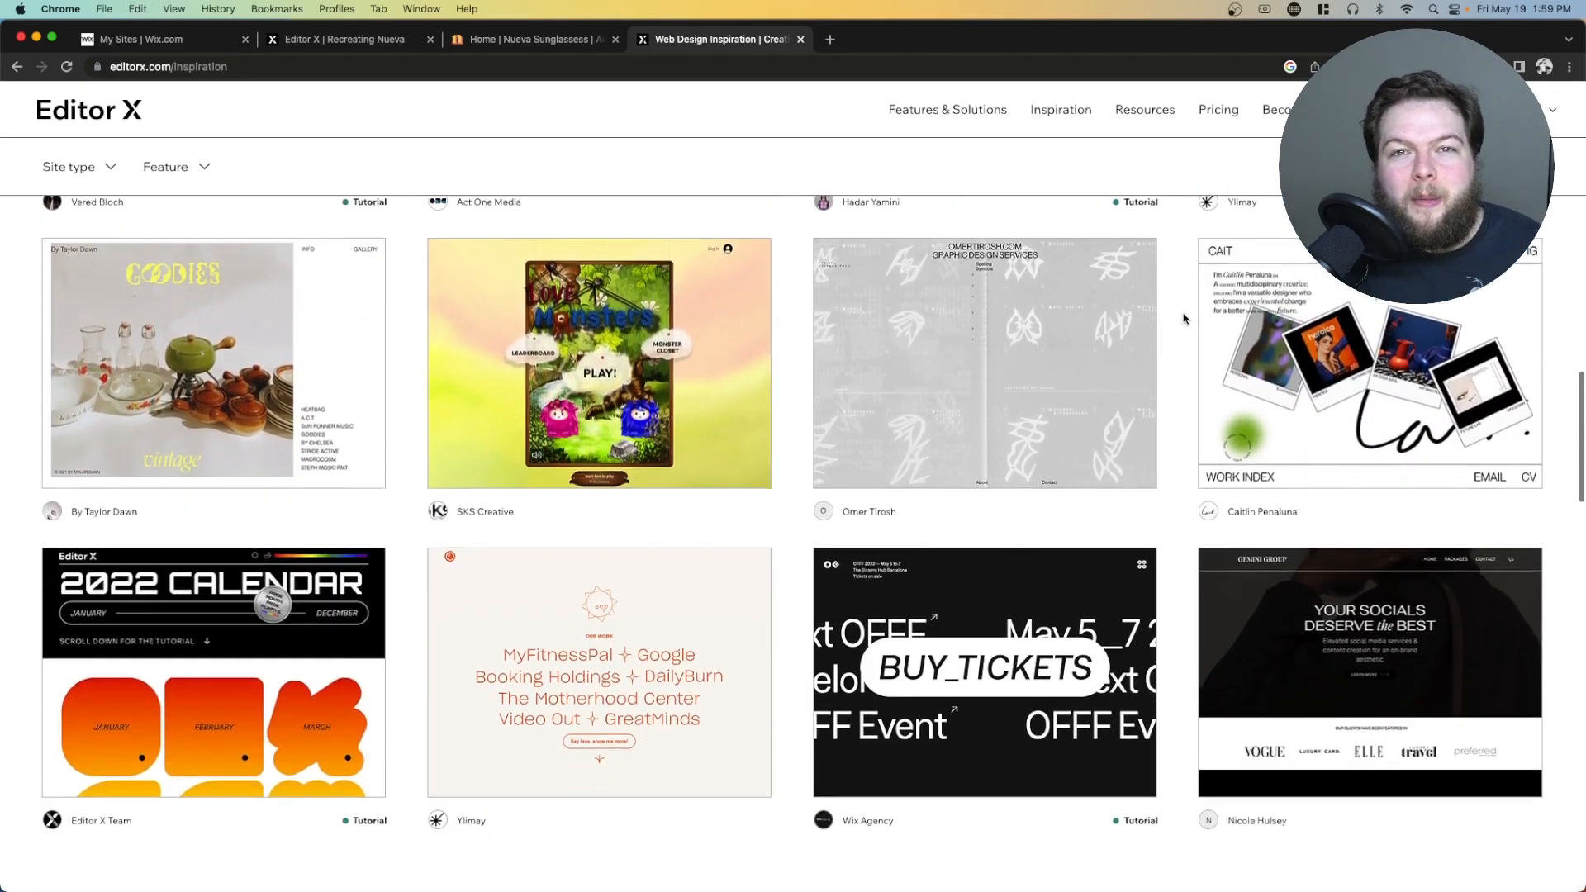
scroll(1182, 319, down, 4)
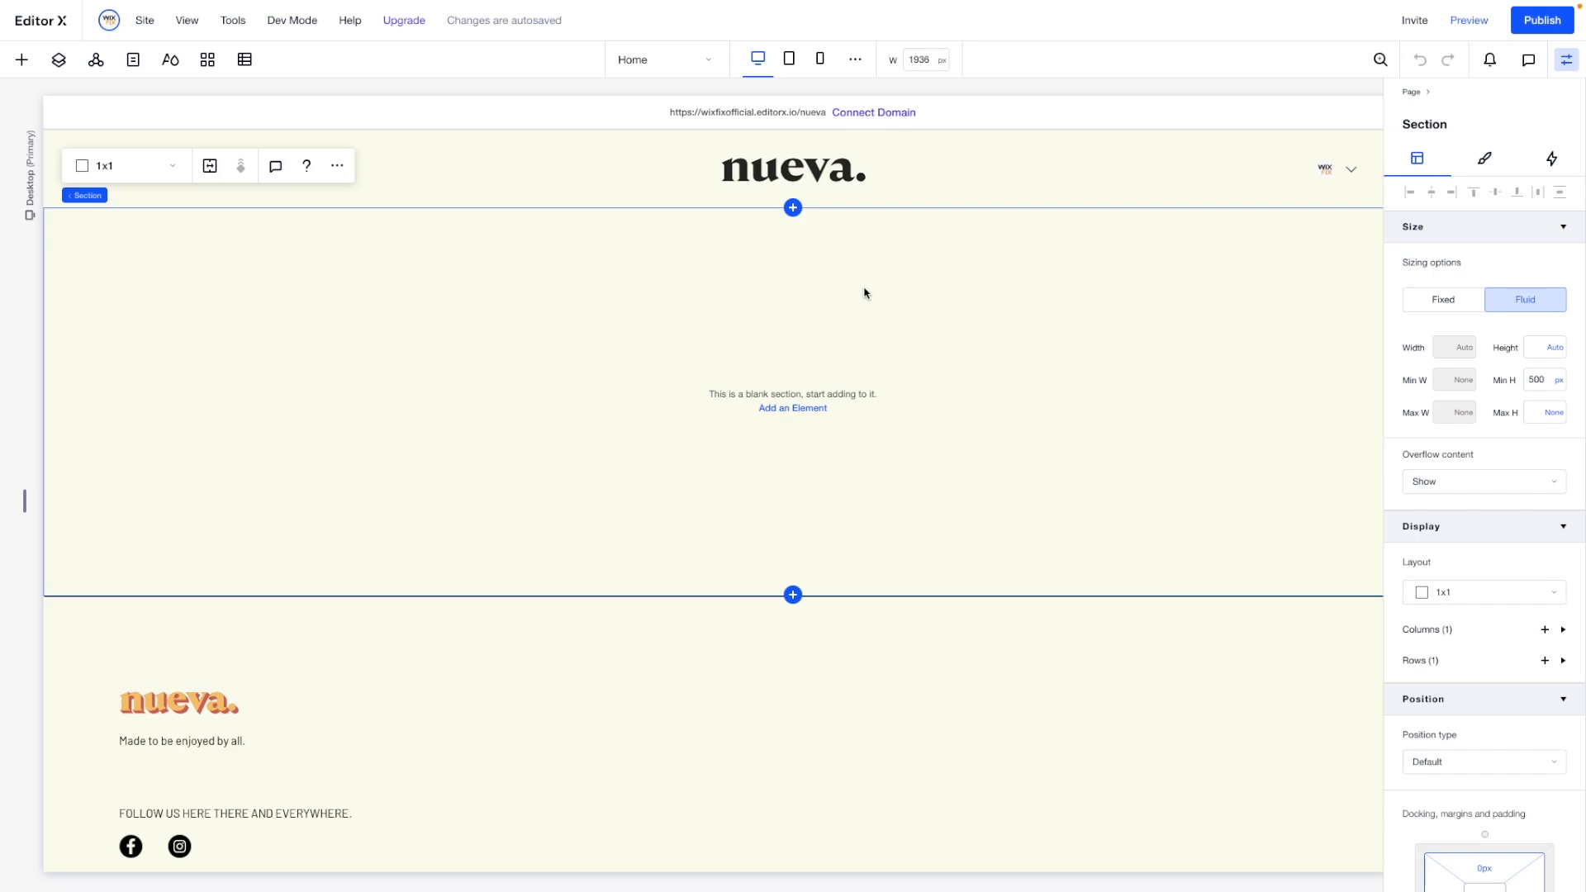
Inspect the layout of the header container and of the footer's stack and container on the Home page.
click(558, 188)
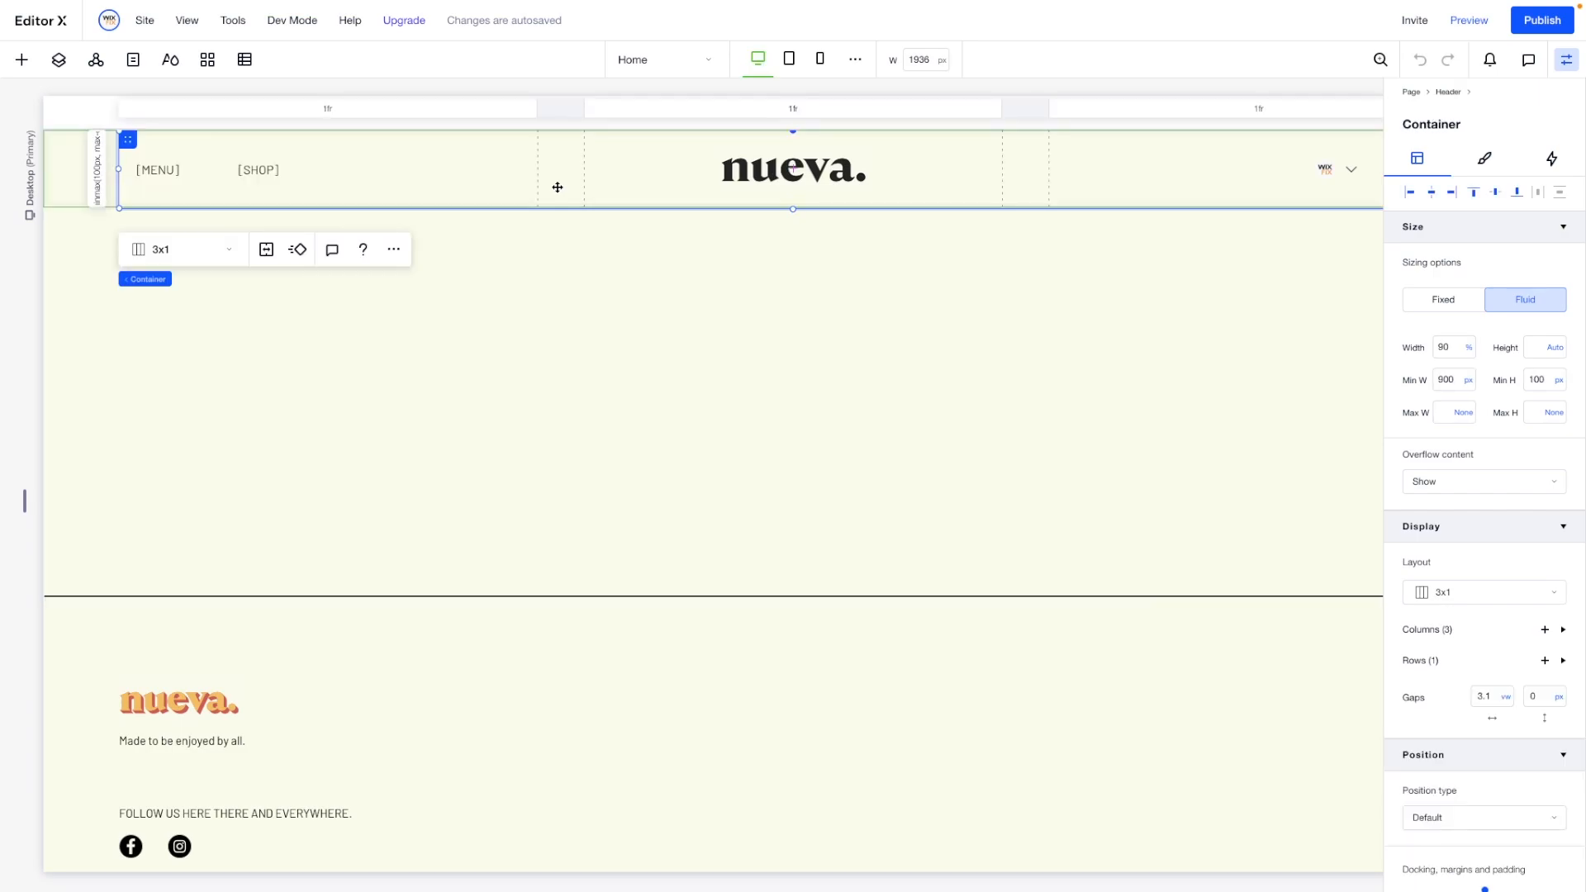
scroll(555, 185, down, 2)
click(728, 549)
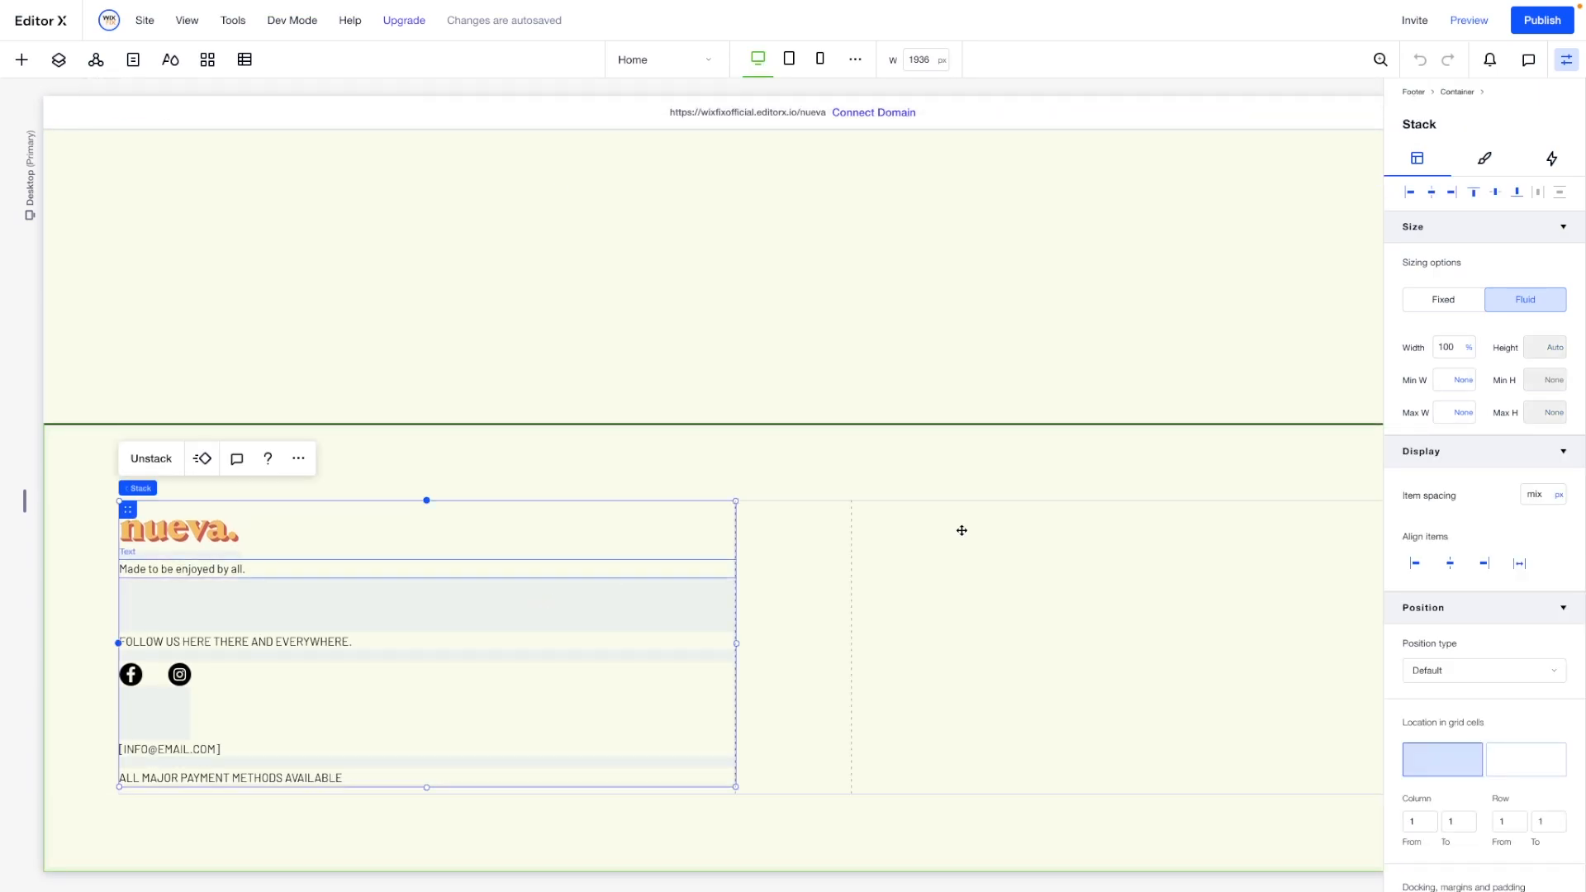
click(959, 531)
scroll(769, 637, up, 2)
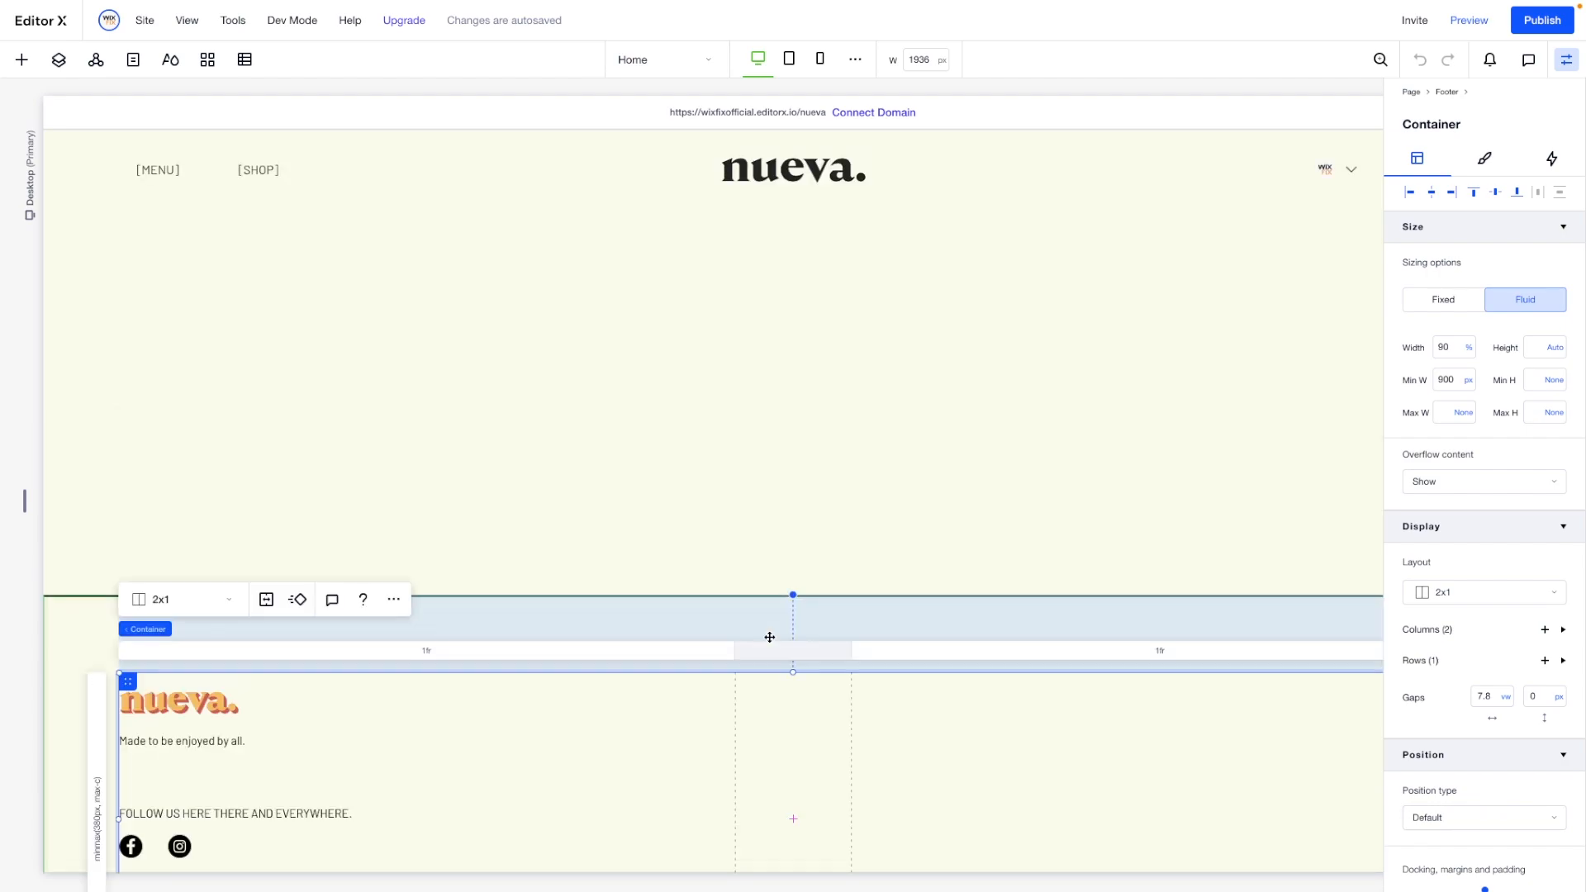
Set the minimum height of the blank section between header and footer to 100 vh.
click(638, 400)
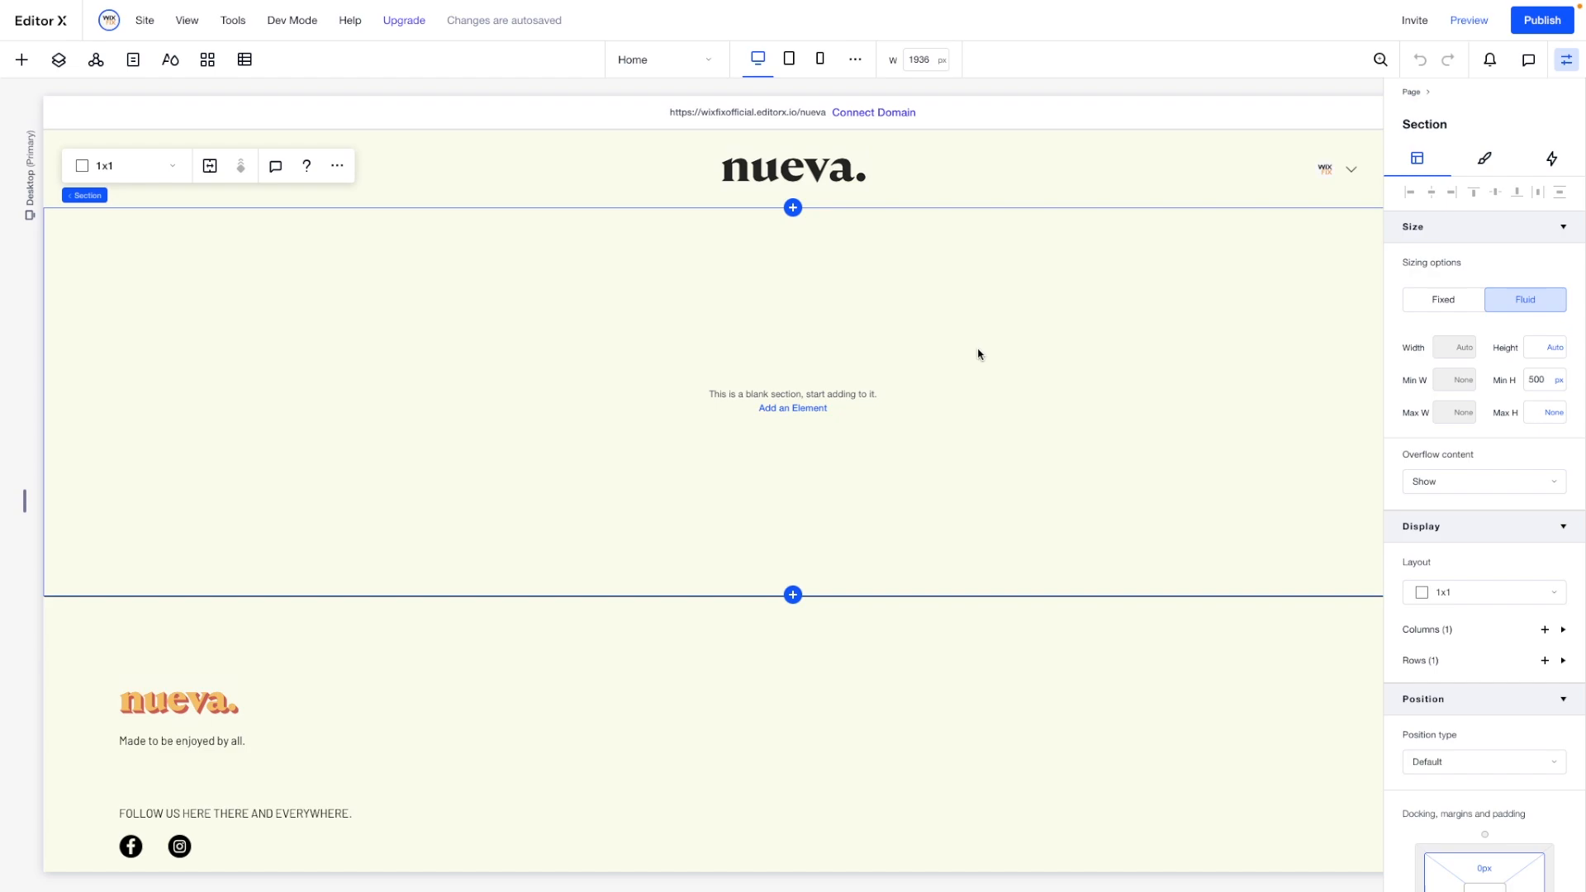
click(1546, 381)
text(100)
key(Return)
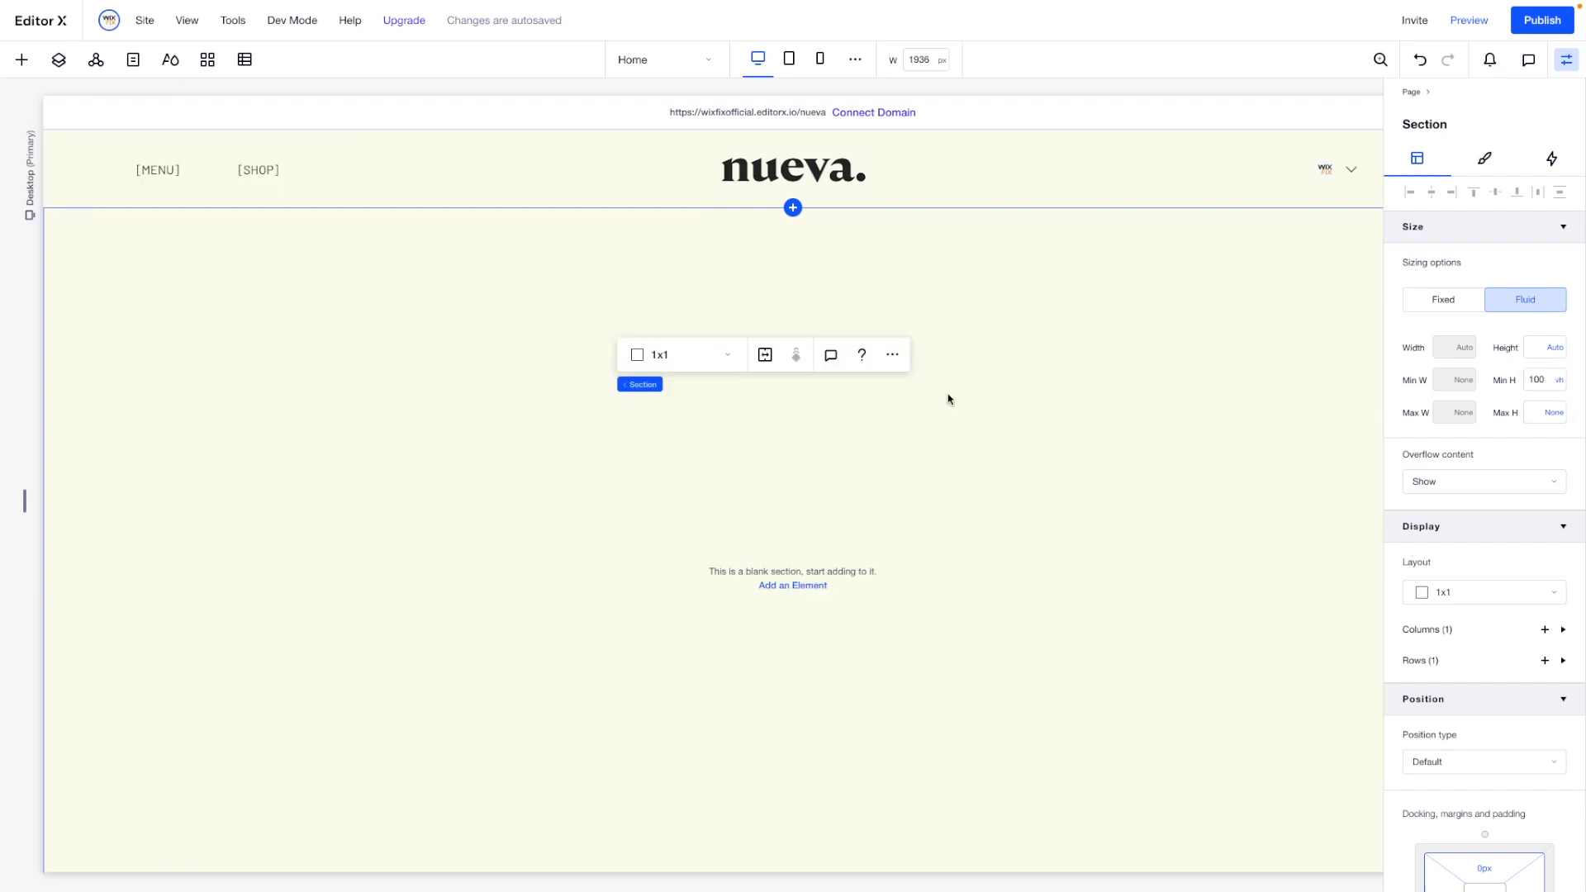
scroll(948, 398, down, 1)
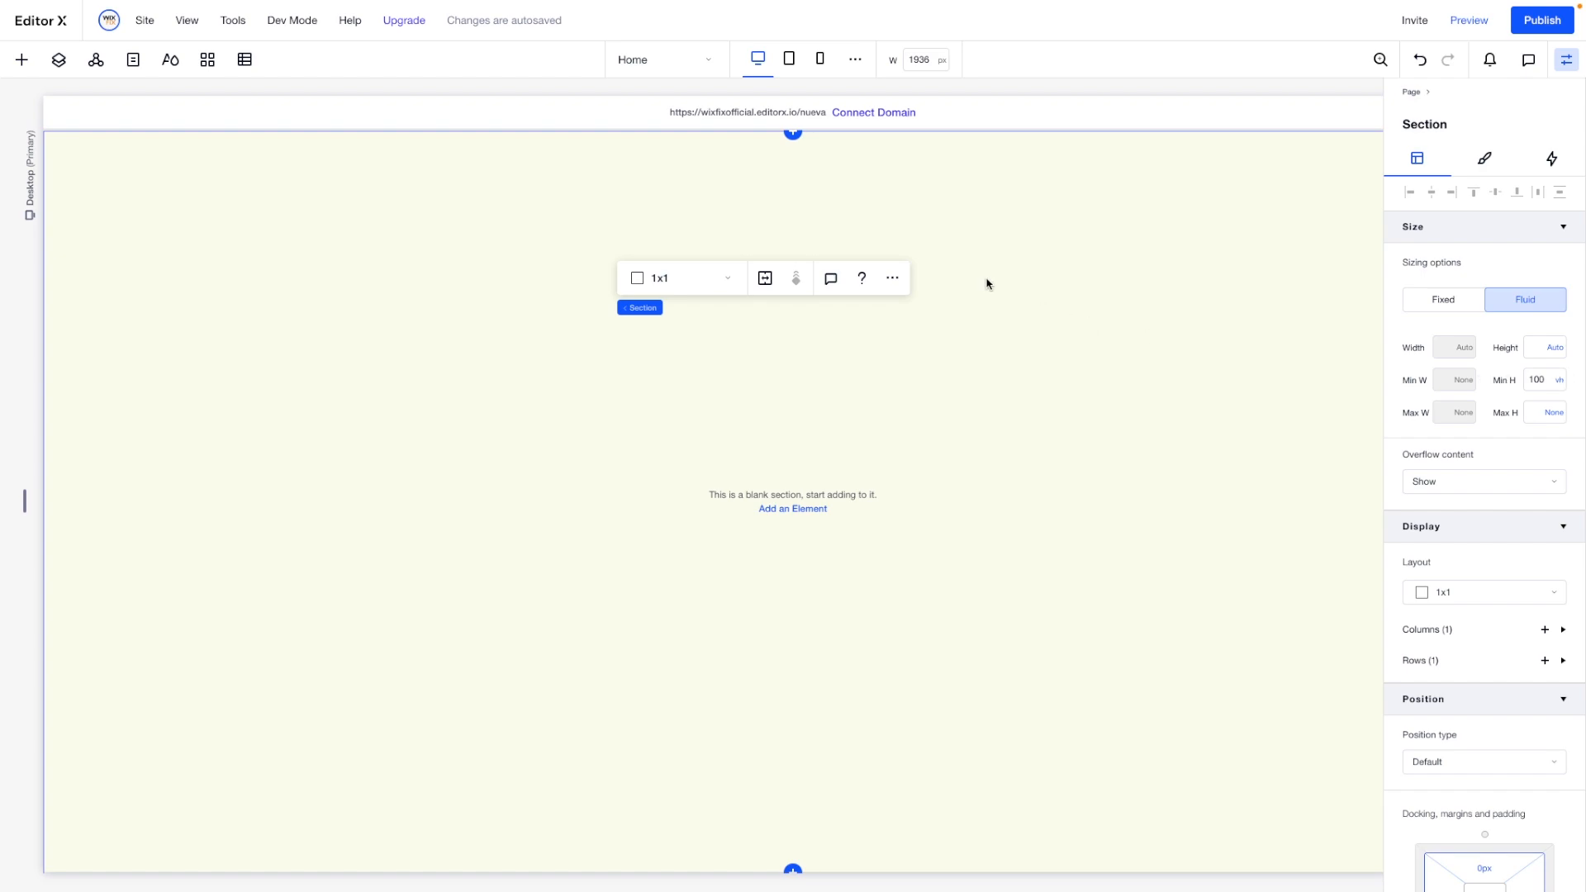
Add an image element to the blank section and stretch it to fill the whole section.
click(926, 309)
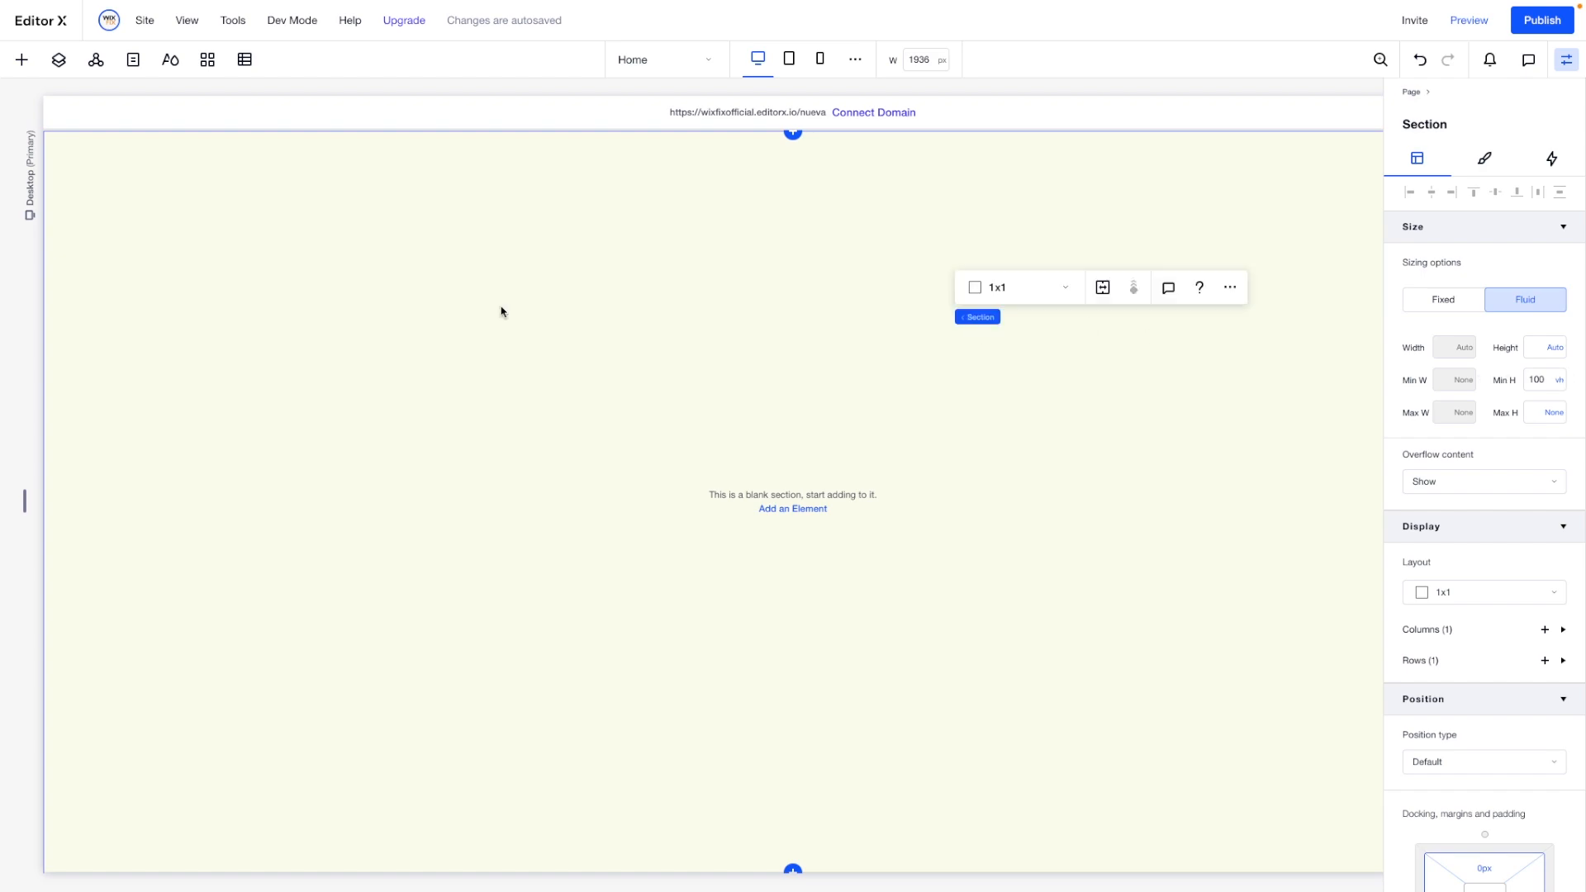
click(23, 61)
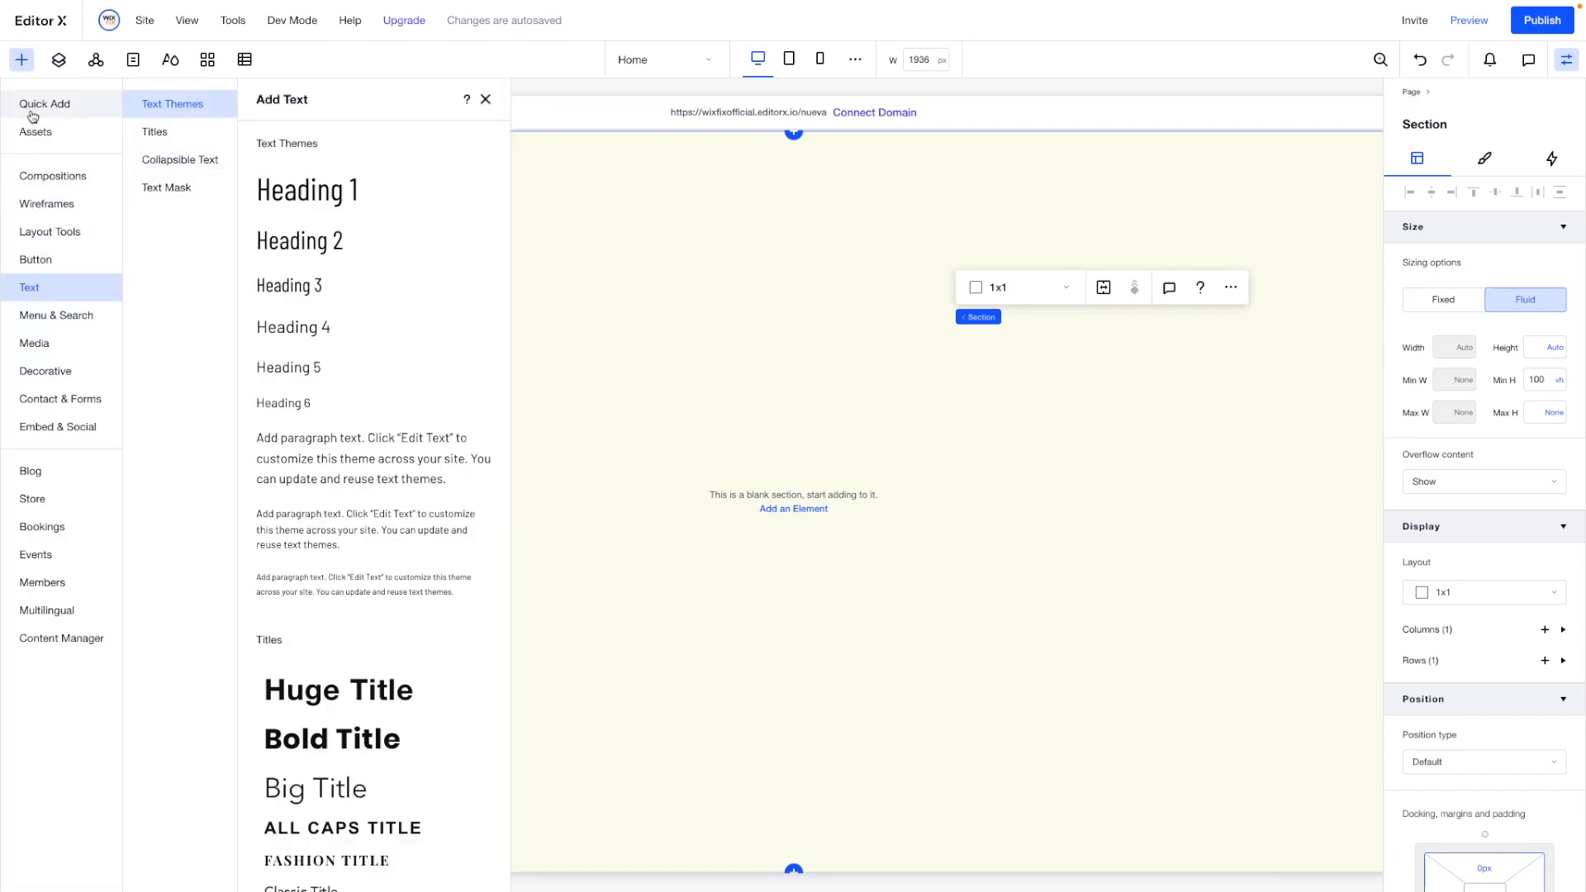
click(33, 112)
drag(175, 263, 713, 346)
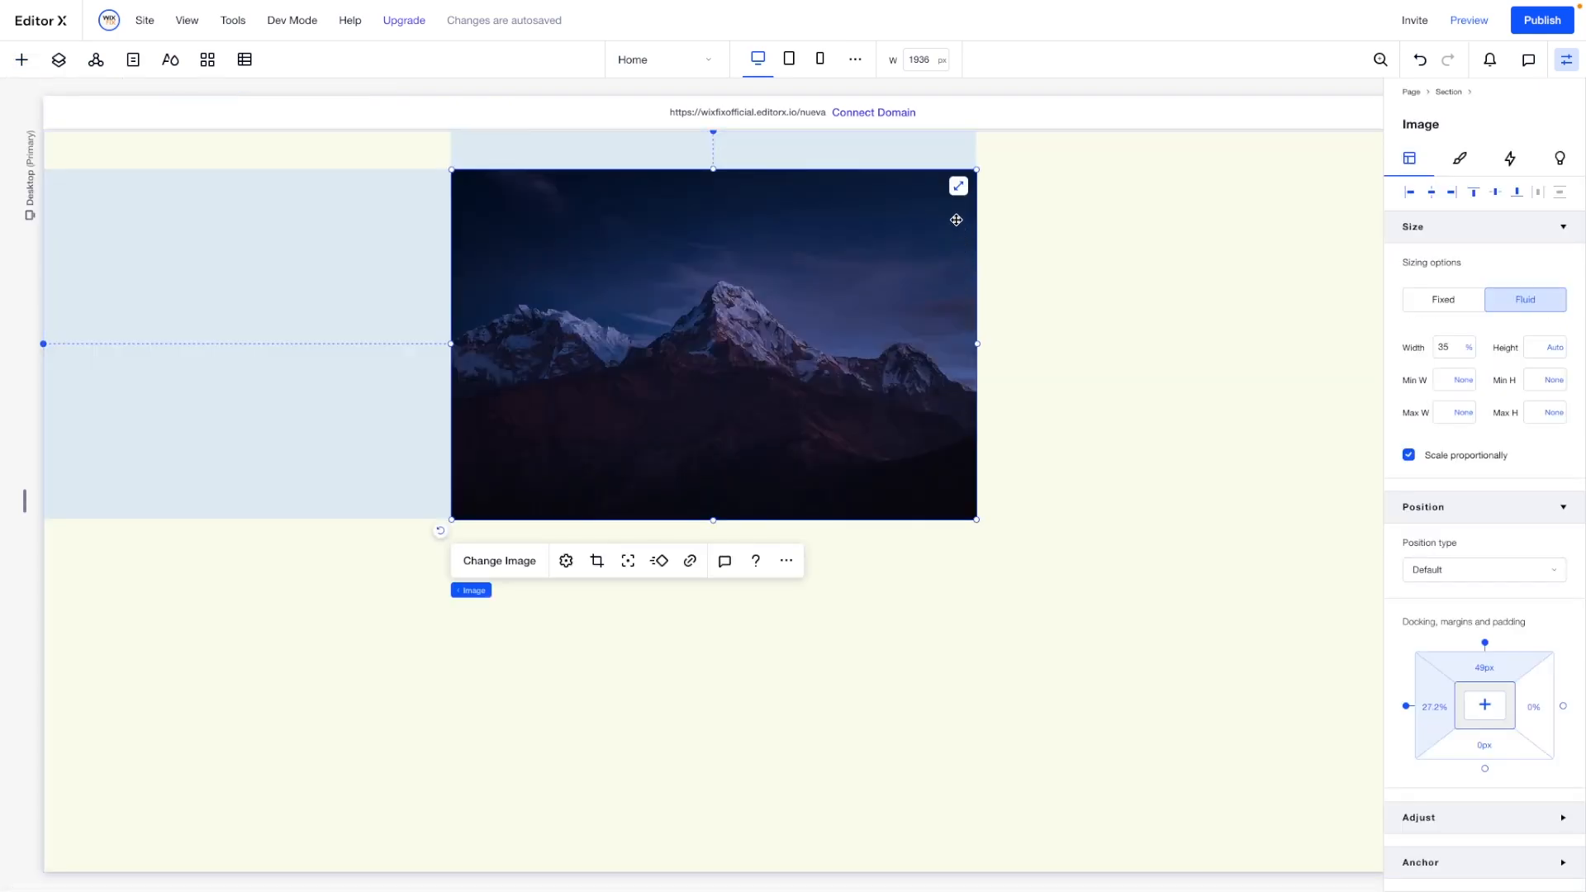
click(958, 187)
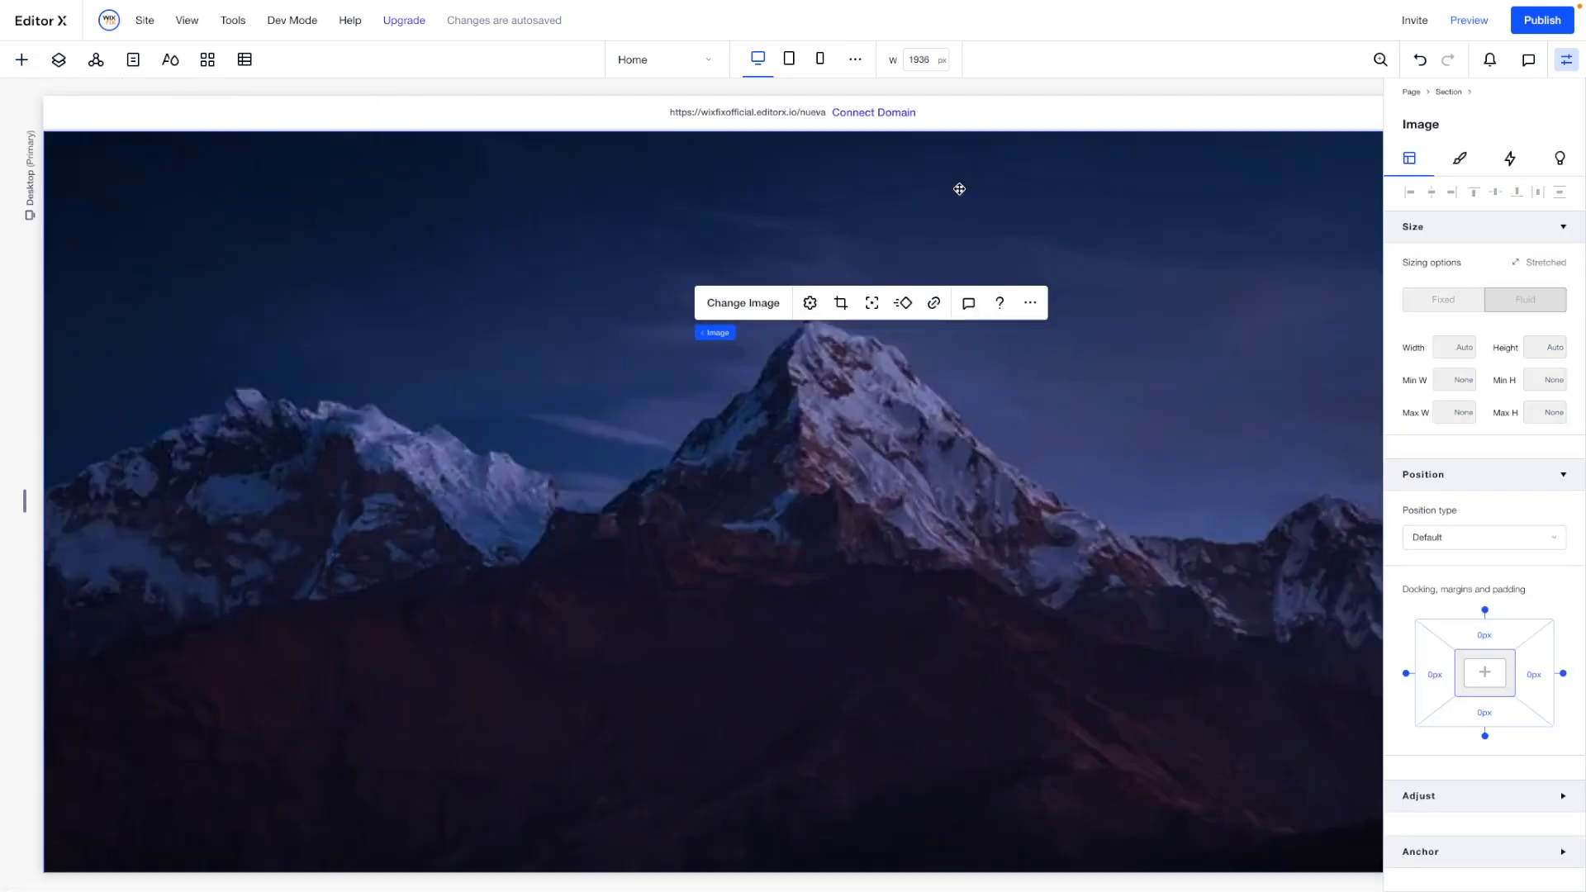
Replace the stretched placeholder image with Hero.jpg from the site files.
click(755, 305)
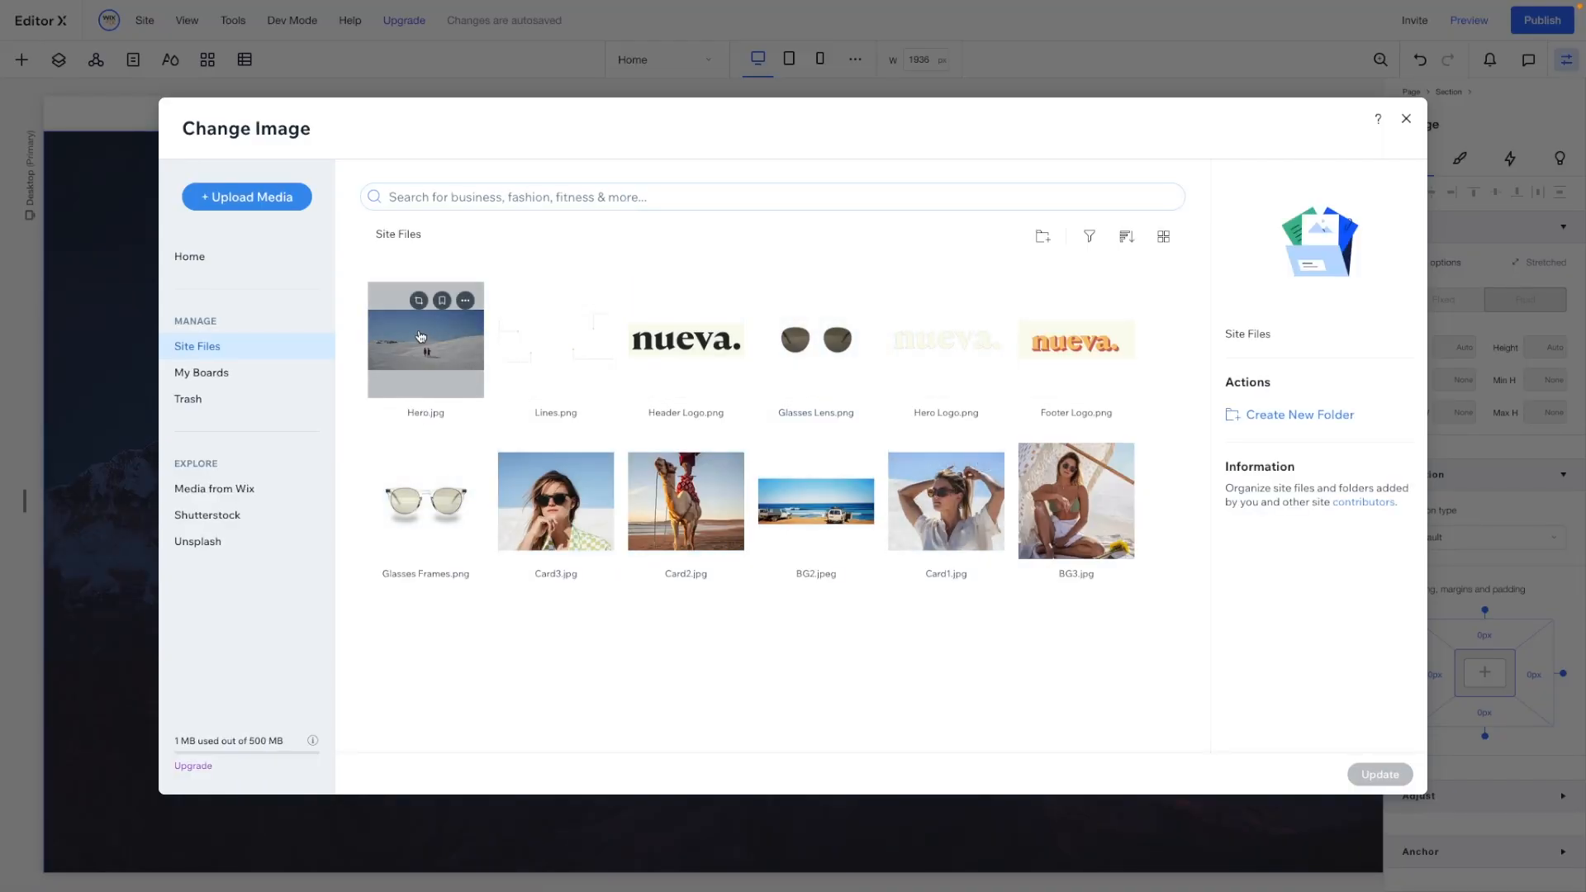
click(421, 337)
double_click(421, 336)
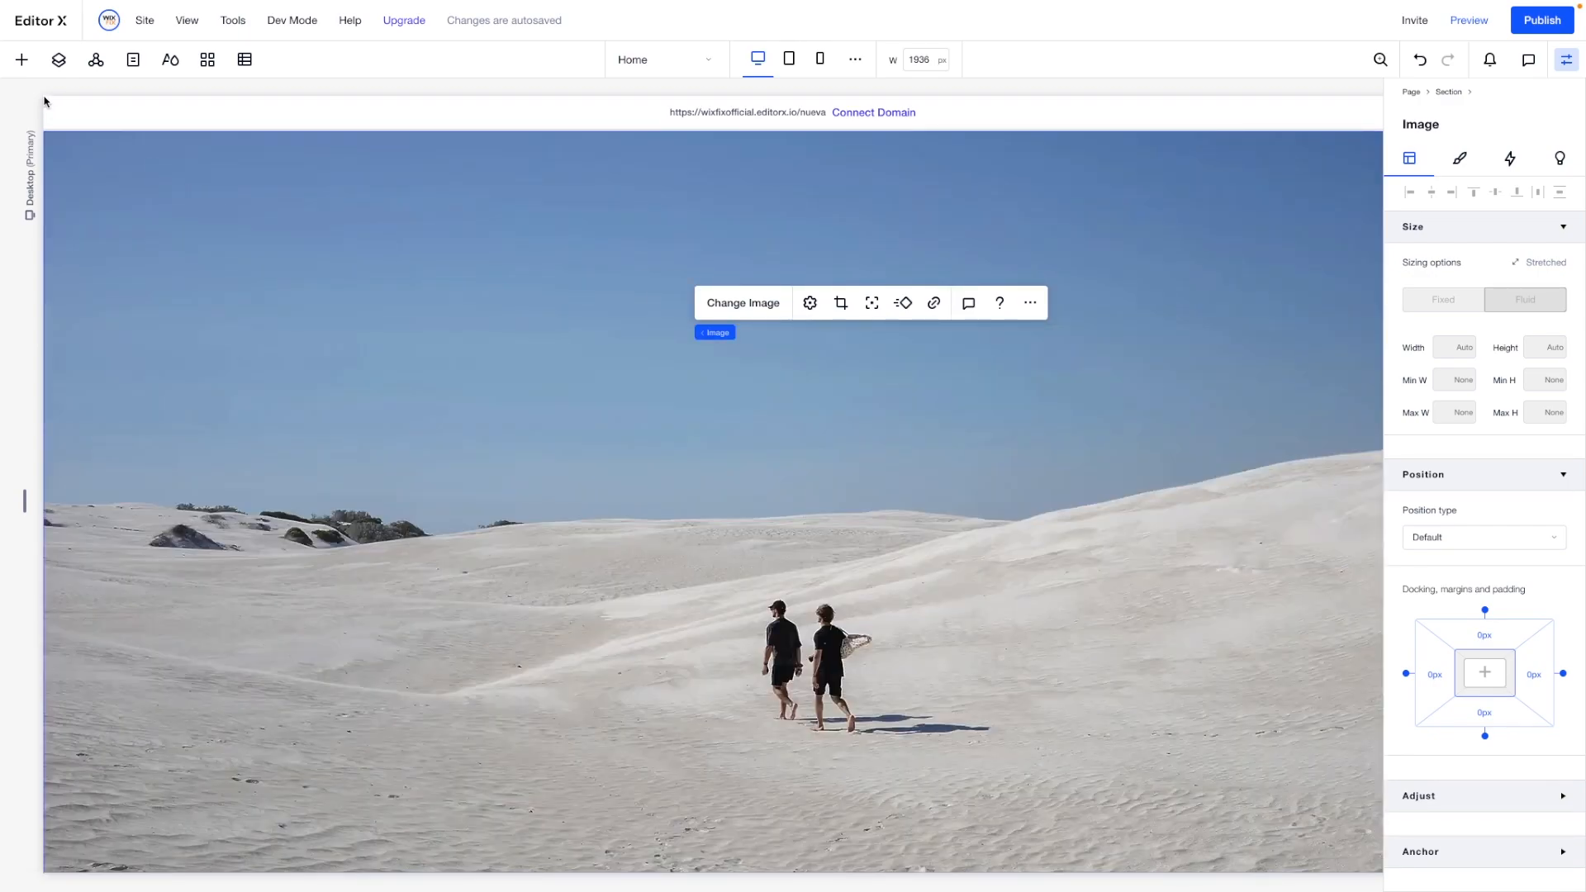
Darken the hero image with a black background at 100% and an image opacity of 80%.
click(1463, 159)
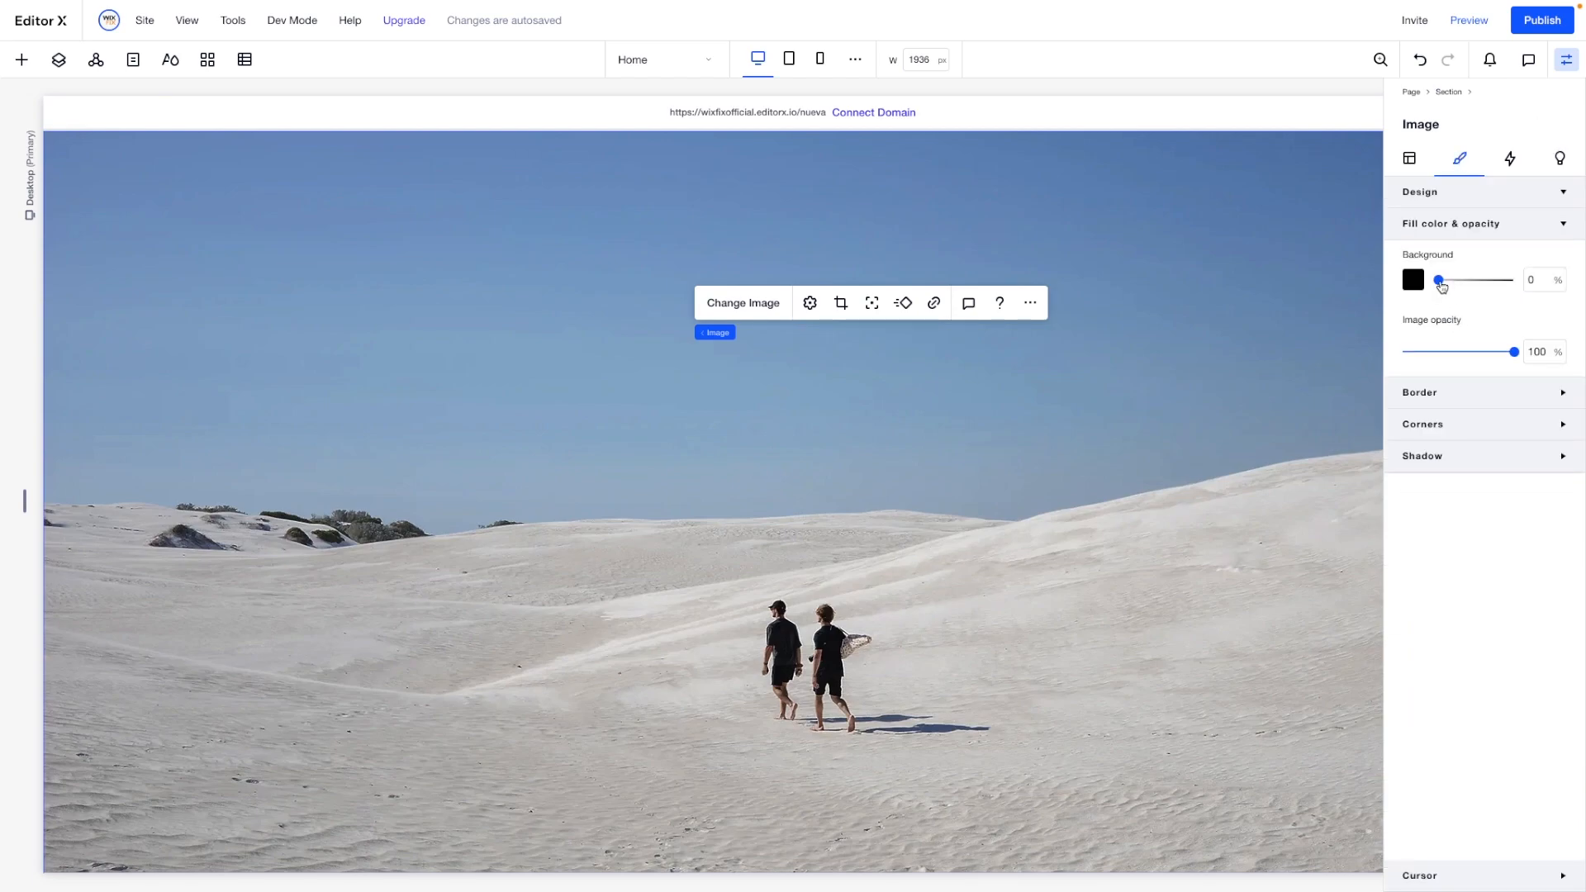
drag(1437, 279, 1583, 285)
drag(1508, 356, 1494, 360)
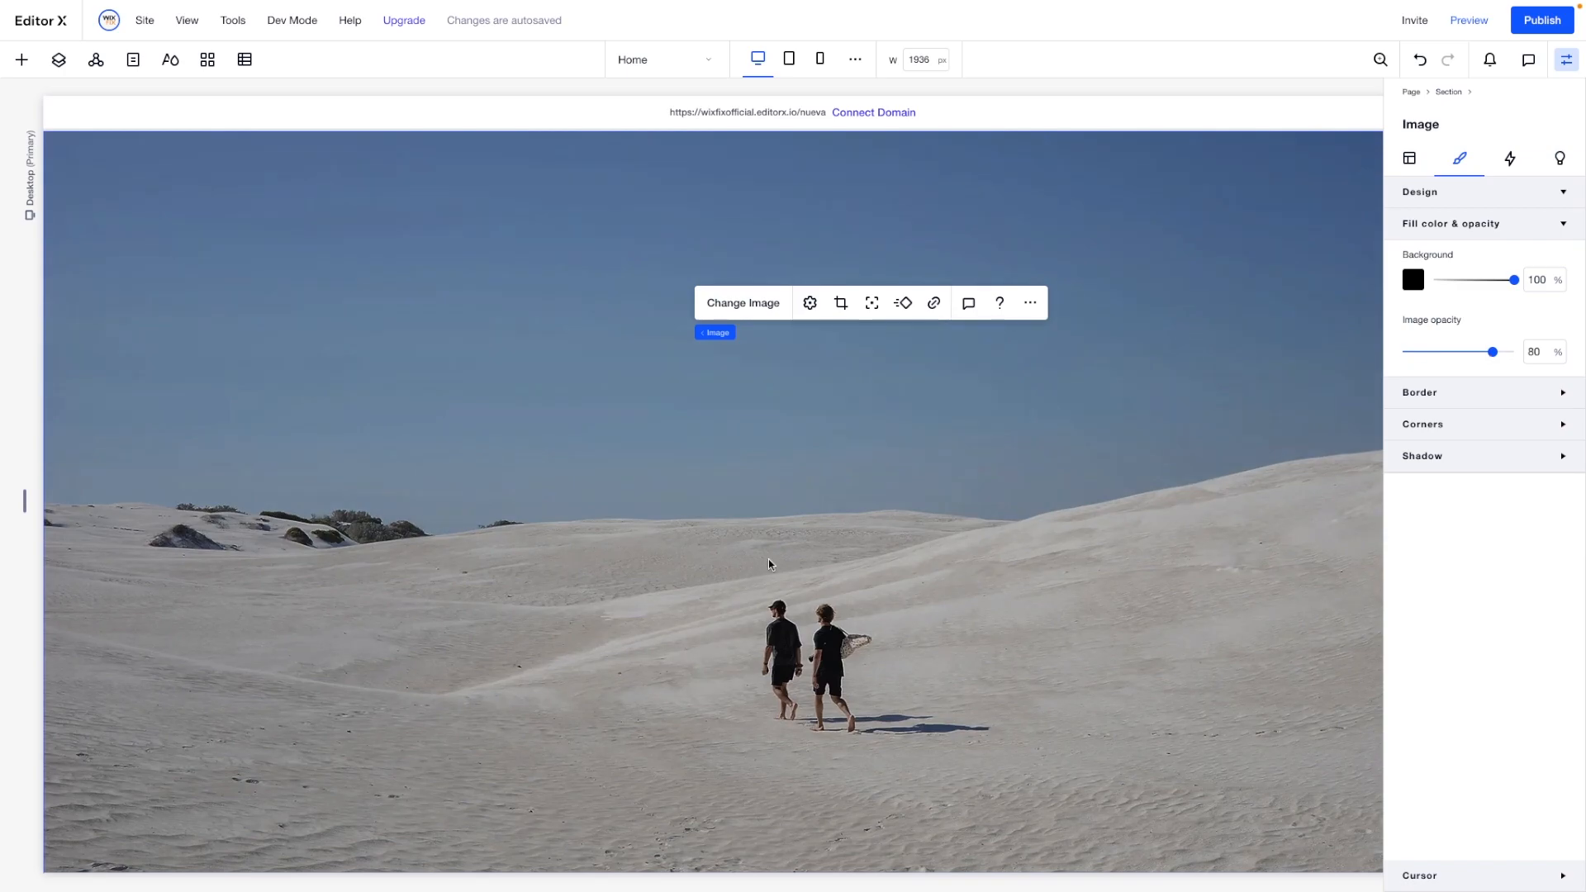
Place Hero Logo.png from the site files on the hero section and align it to the section's center.
click(21, 62)
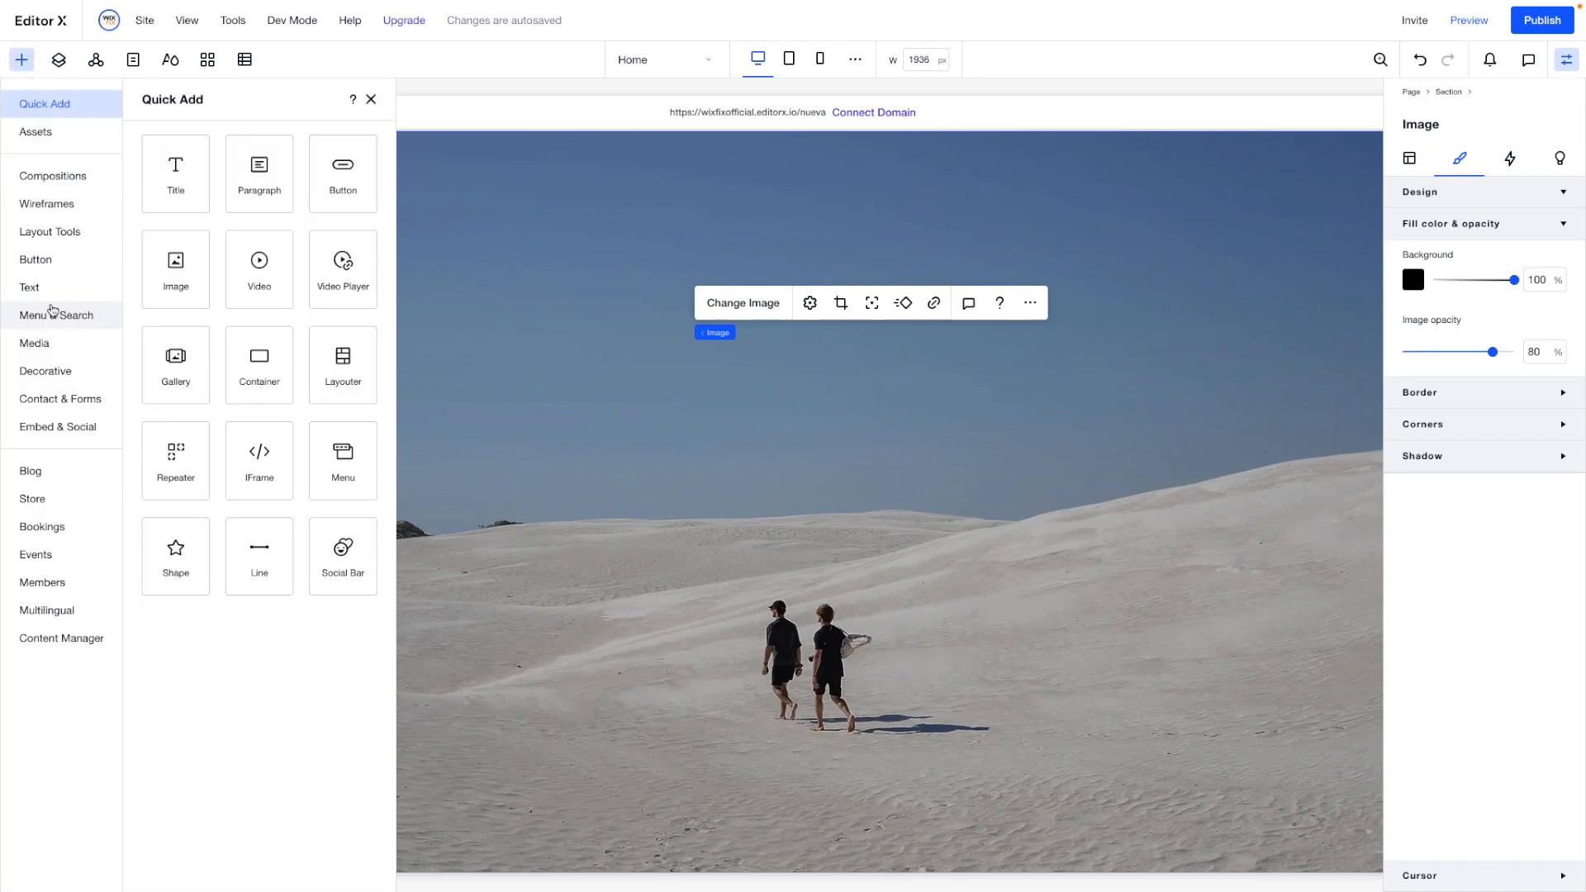
click(44, 140)
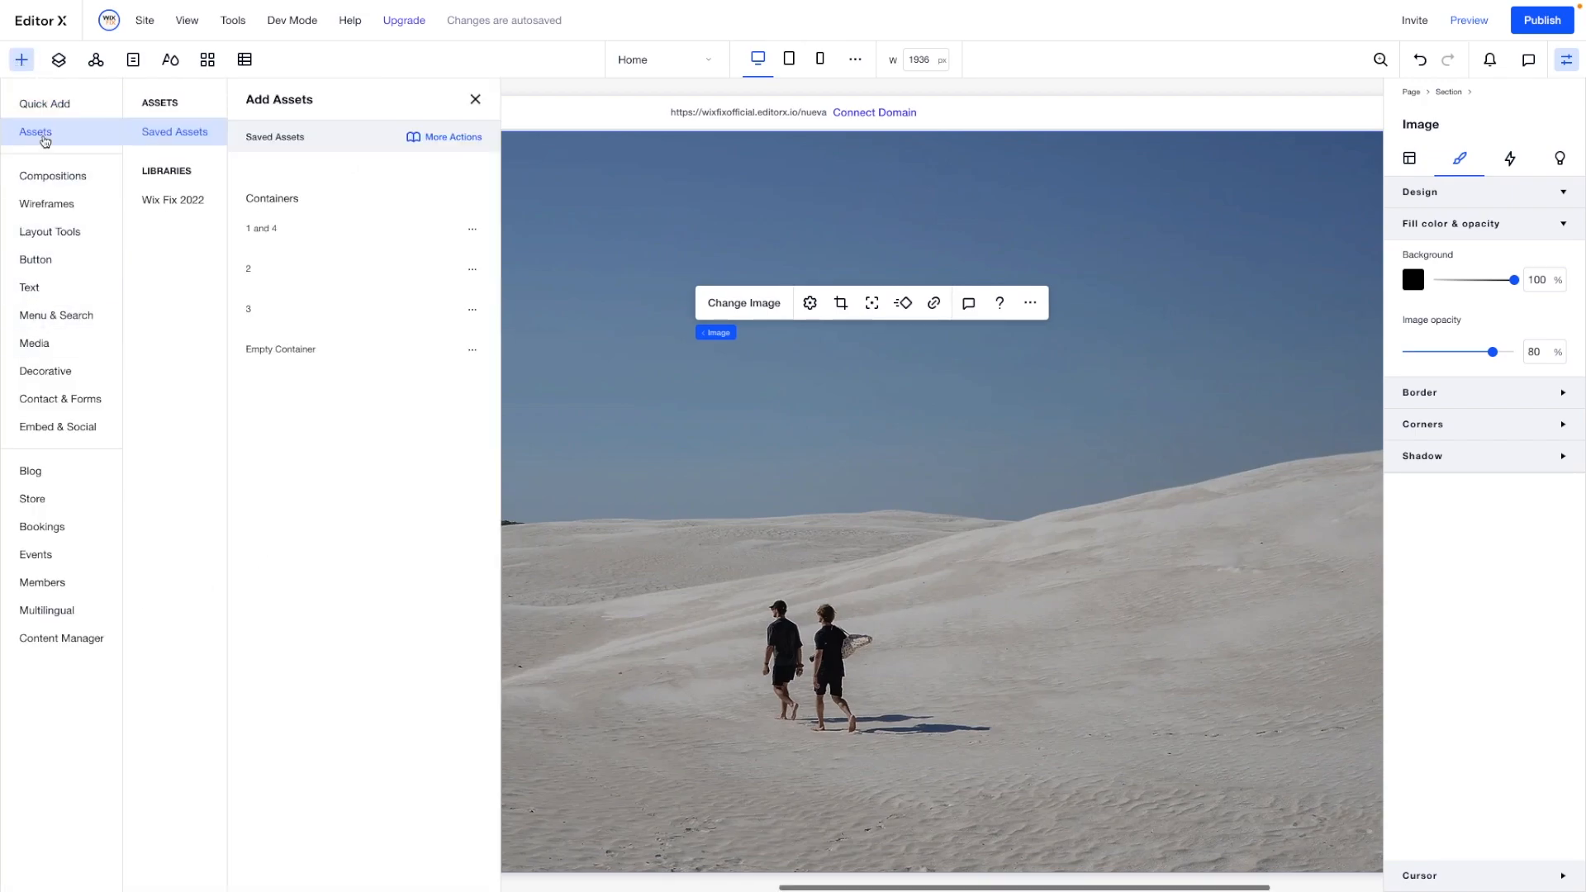
click(31, 107)
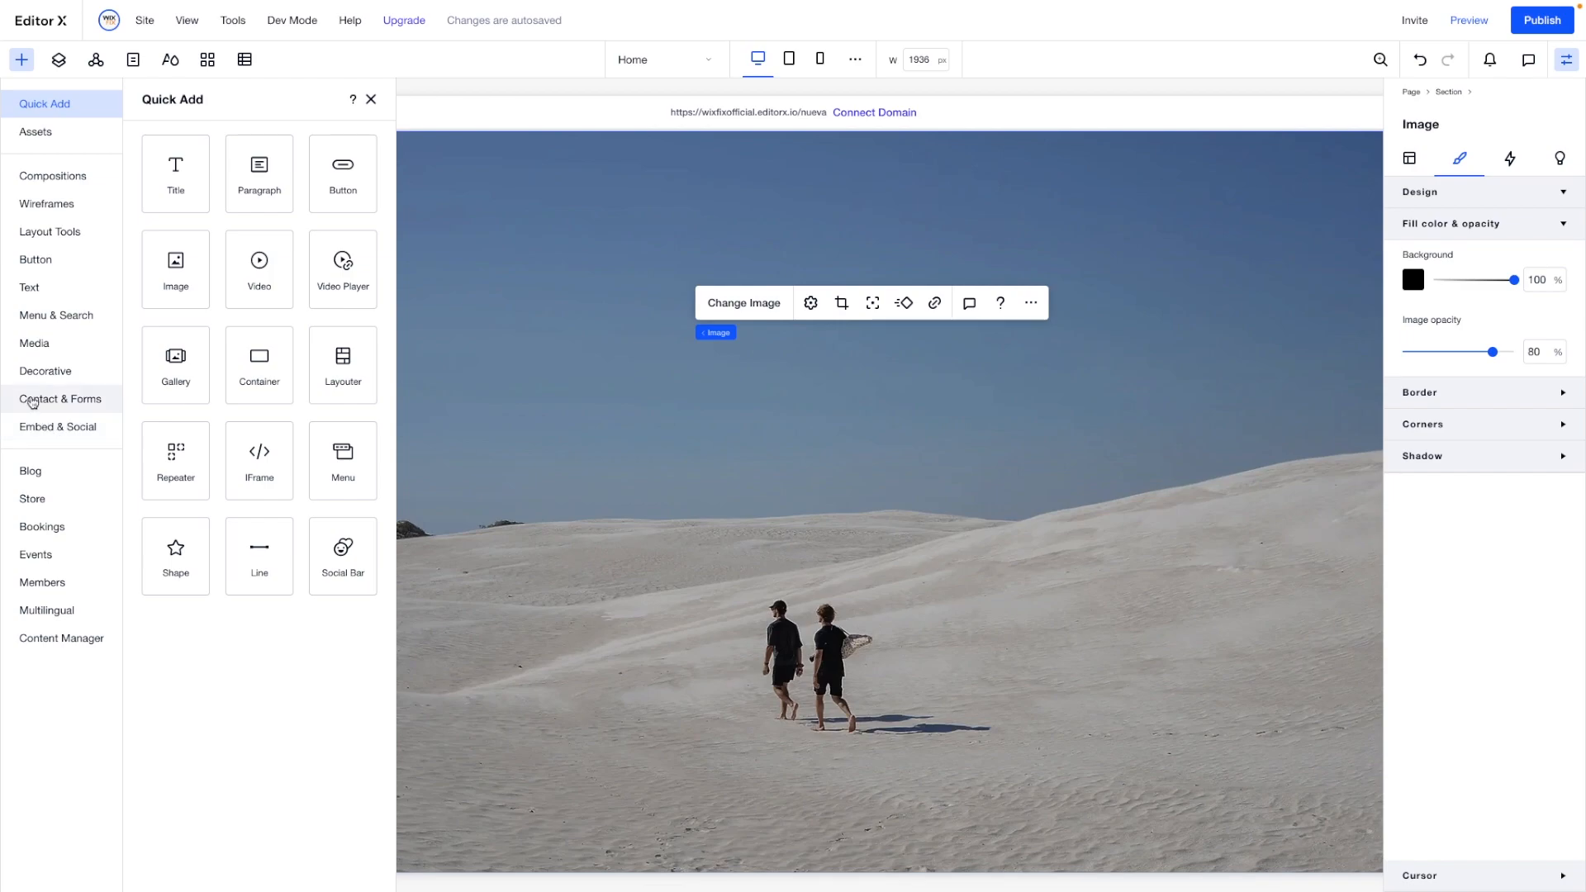
click(33, 344)
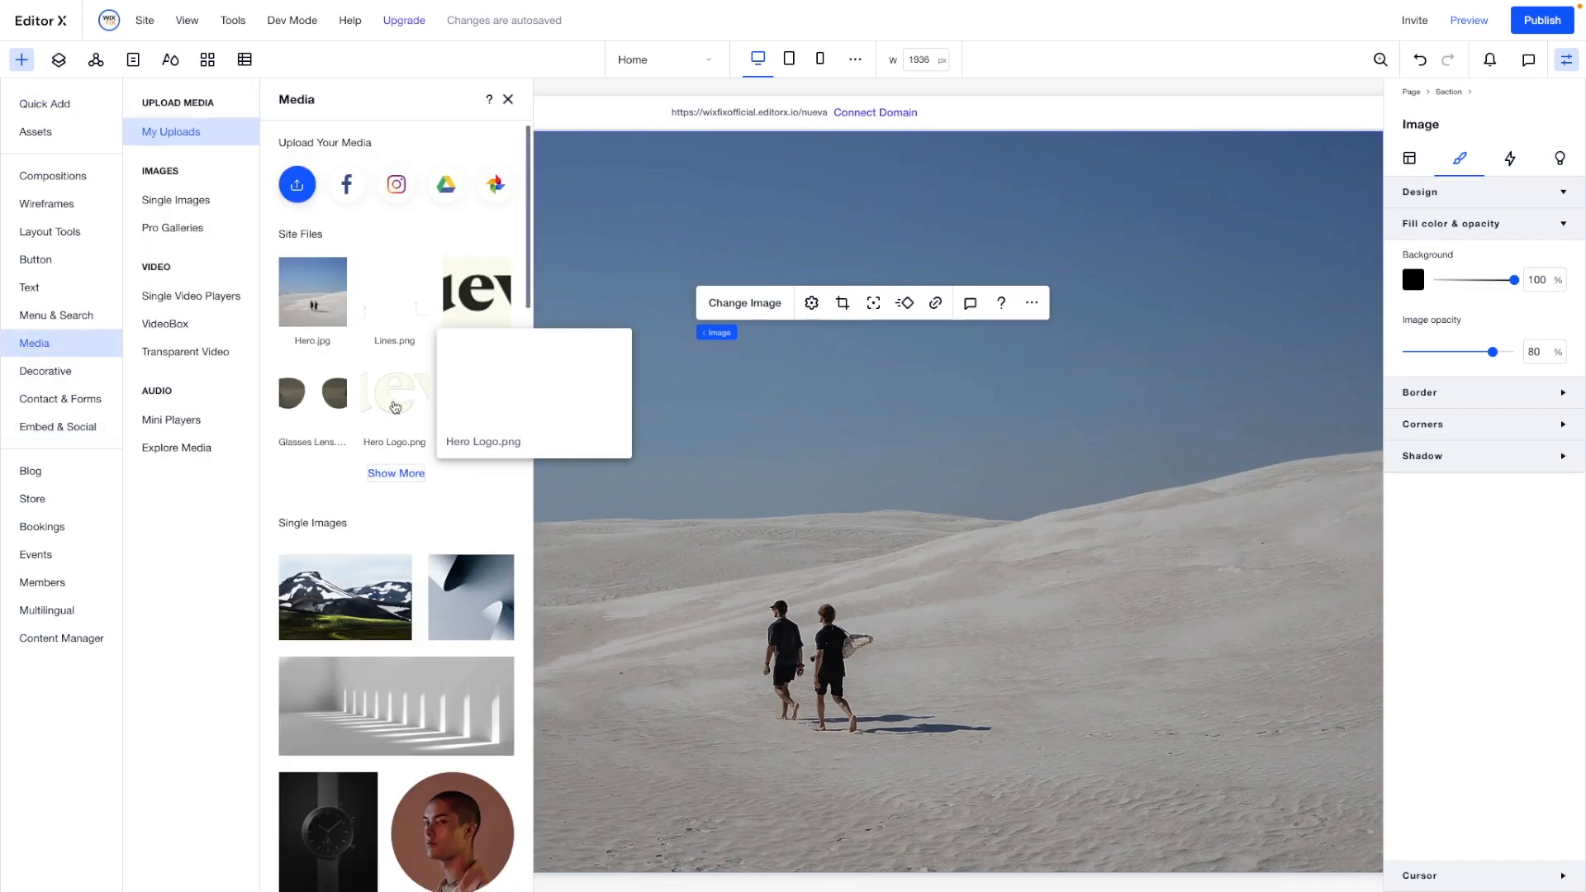
click(865, 442)
drag(401, 407, 1001, 450)
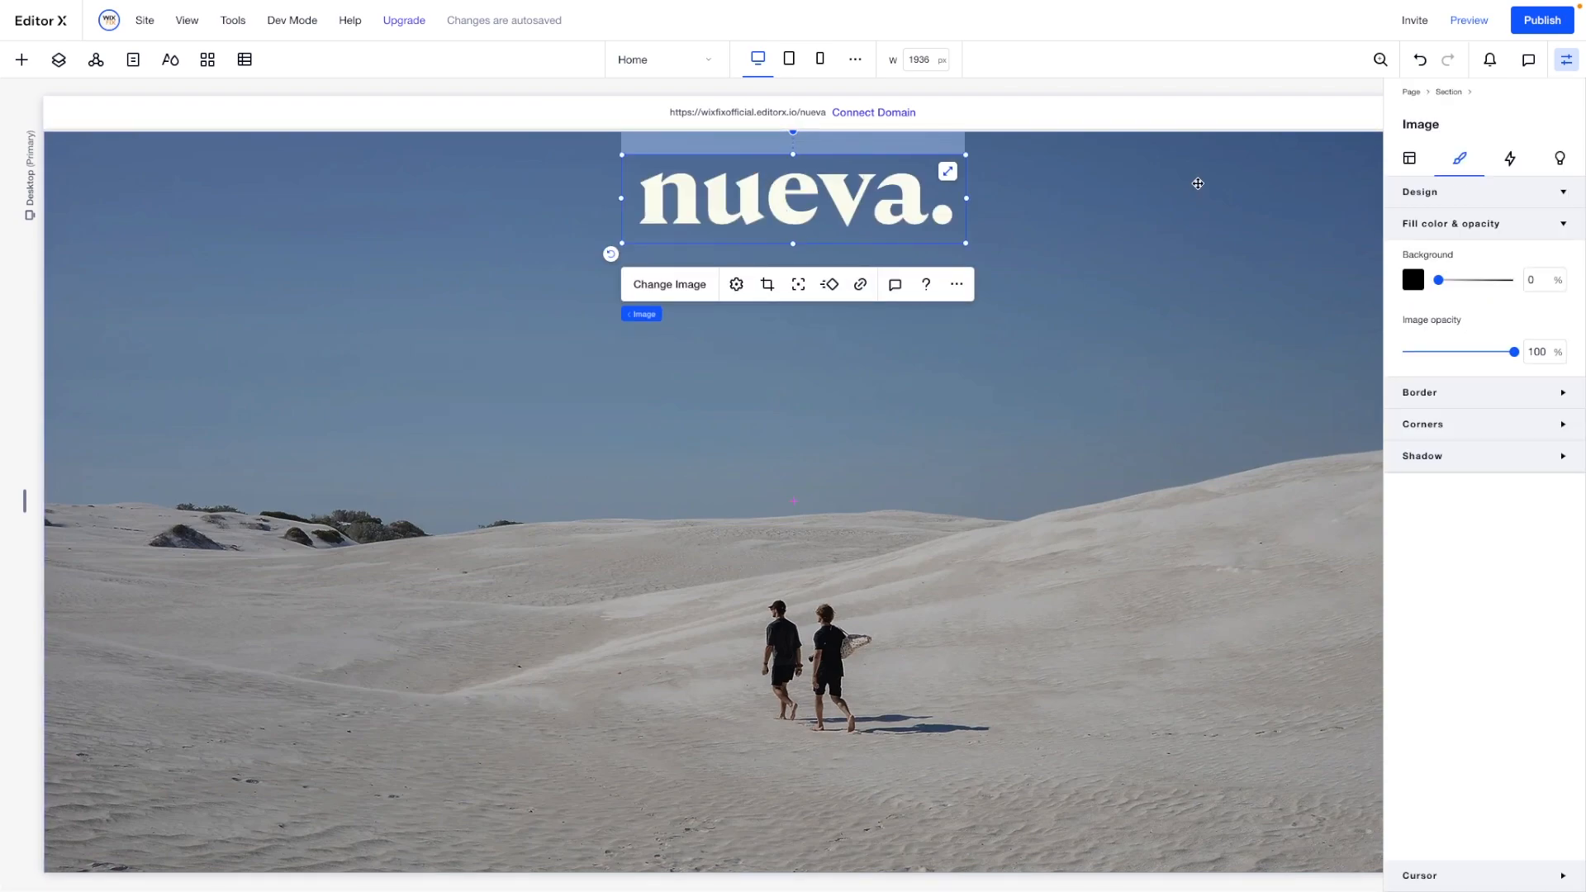
click(1420, 167)
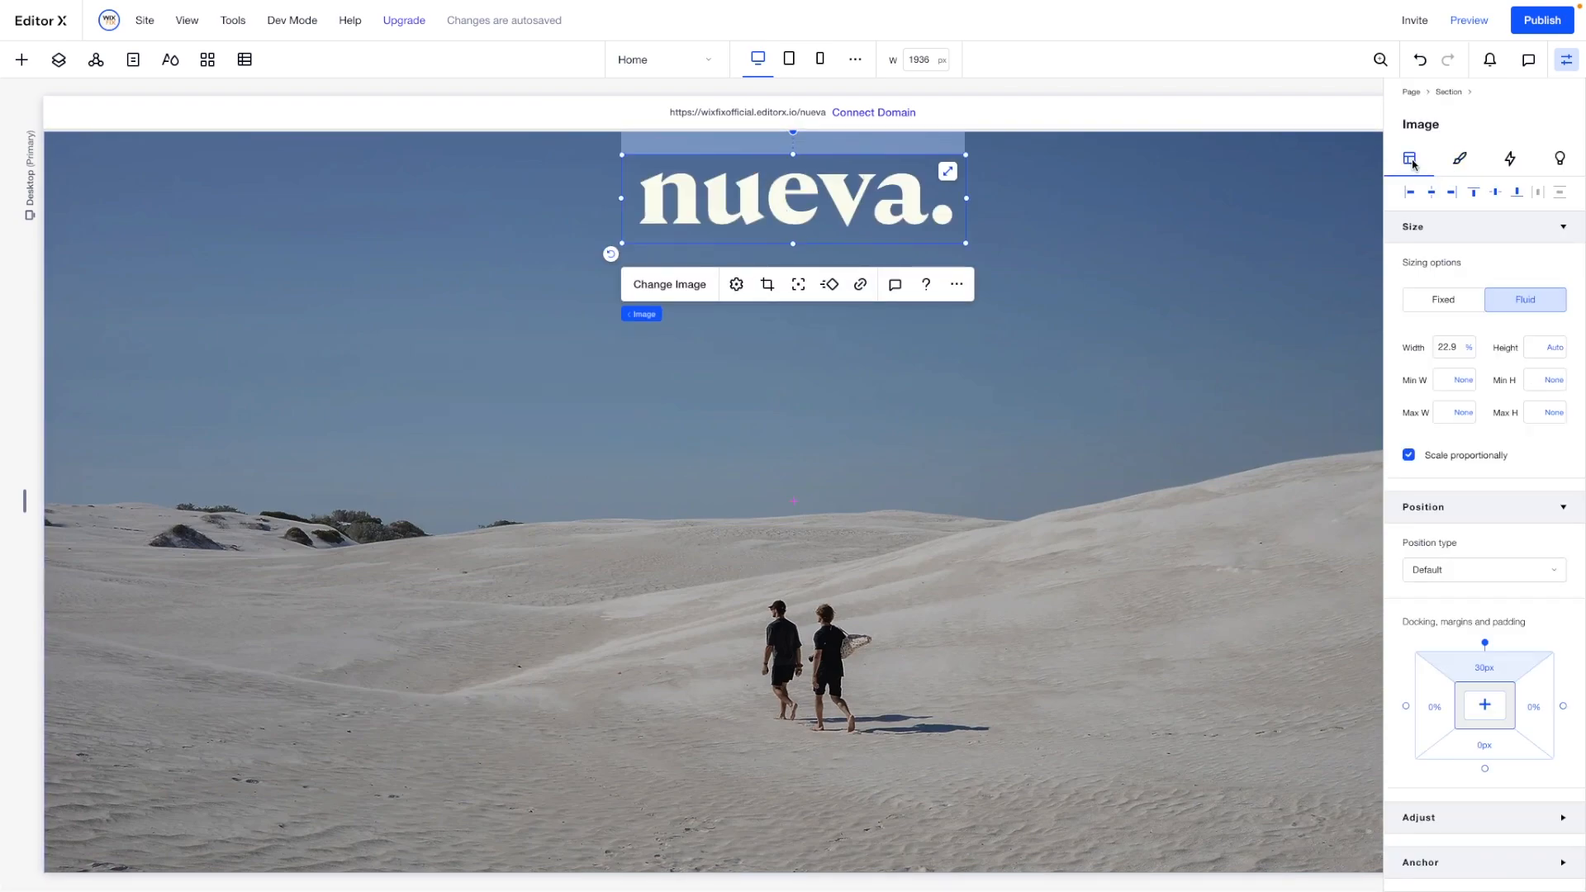
click(1484, 706)
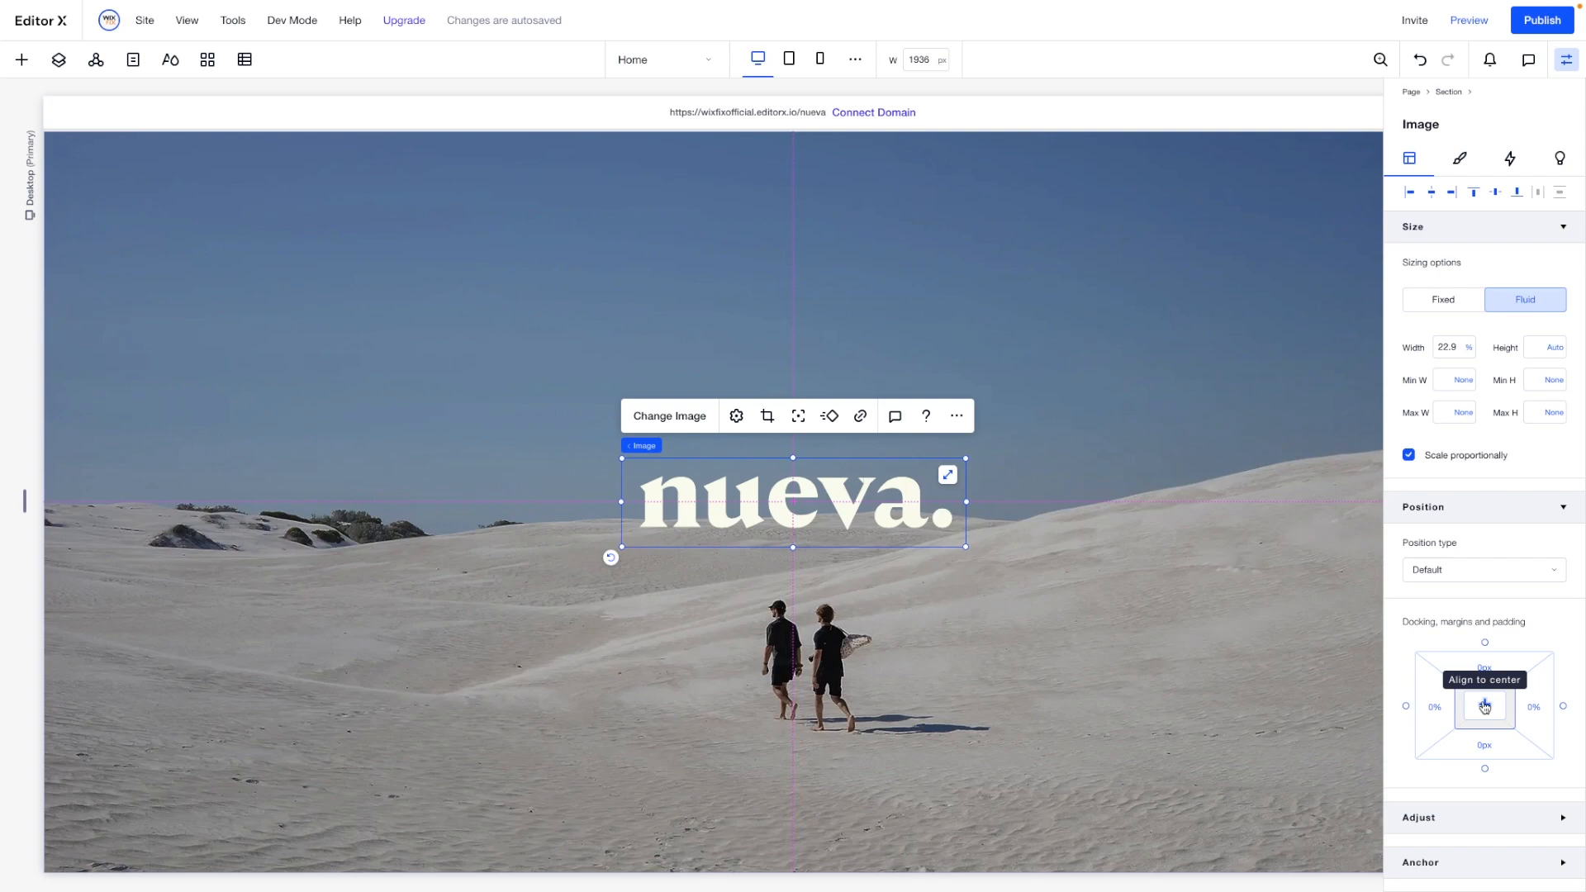
Copy the header container holding the [MENU] and [SHOP] buttons and paste it into the hero section.
scroll(1138, 431, down, 2)
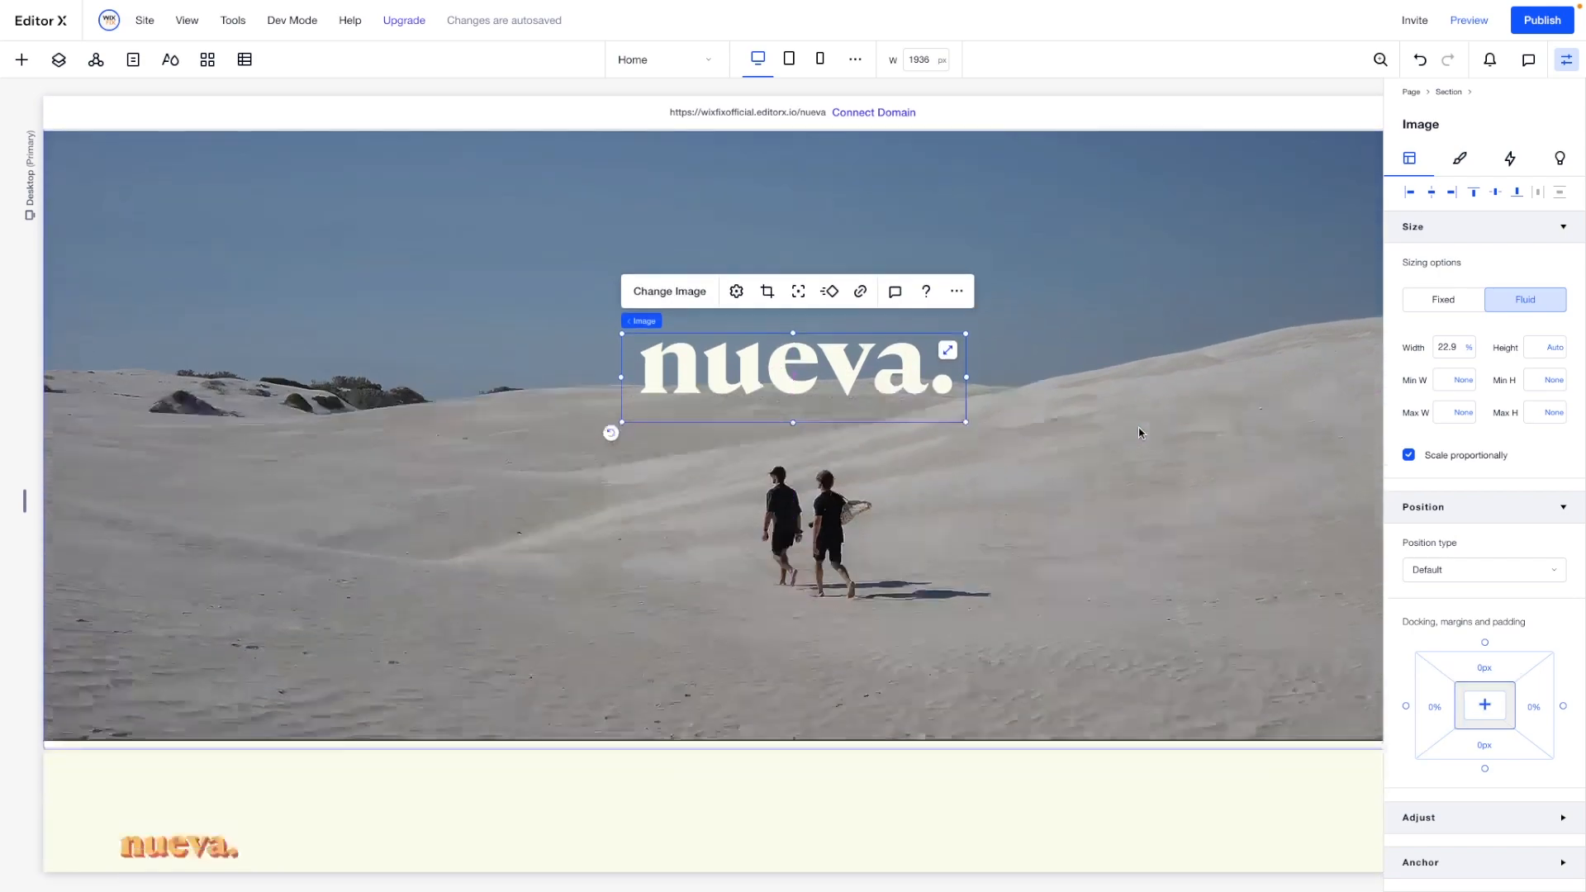
scroll(1138, 430, up, 1)
scroll(1138, 428, down, 2)
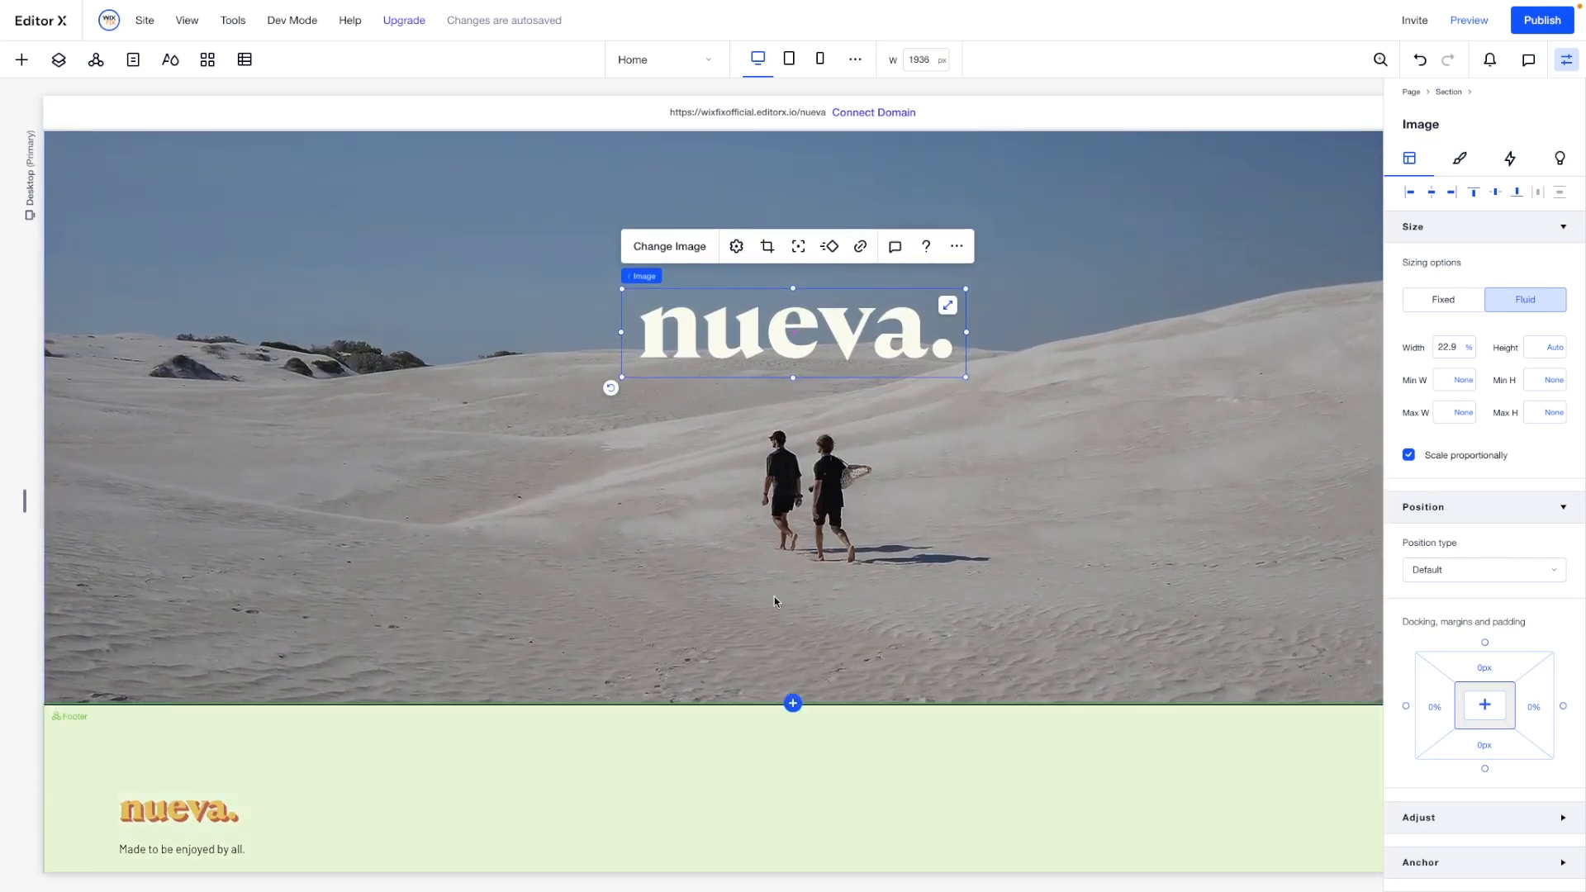
scroll(1088, 537, up, 3)
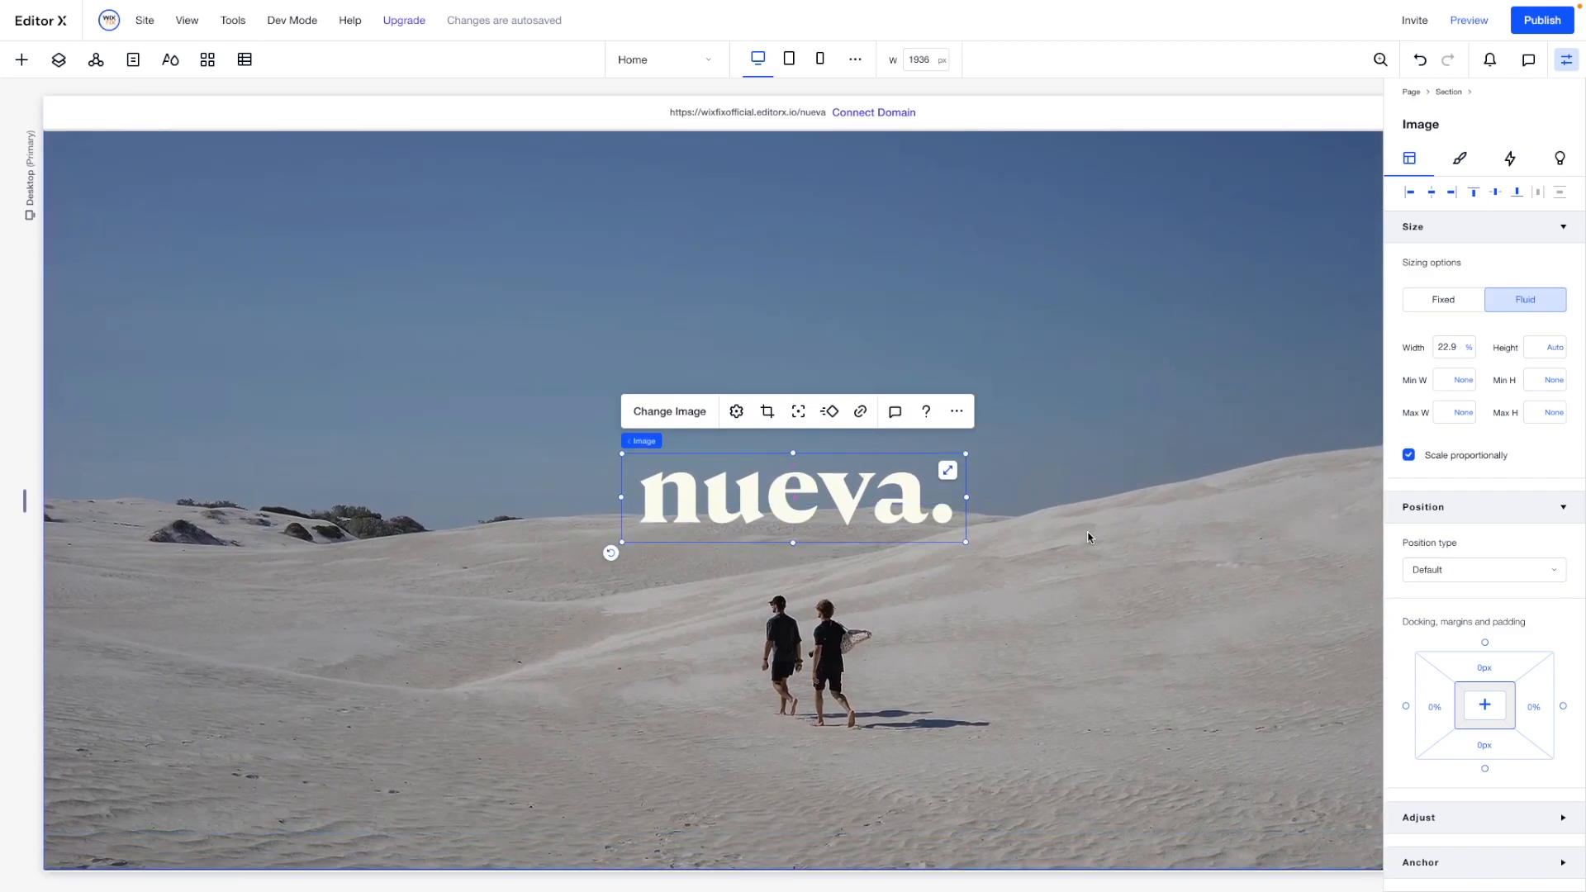
scroll(1089, 537, up, 2)
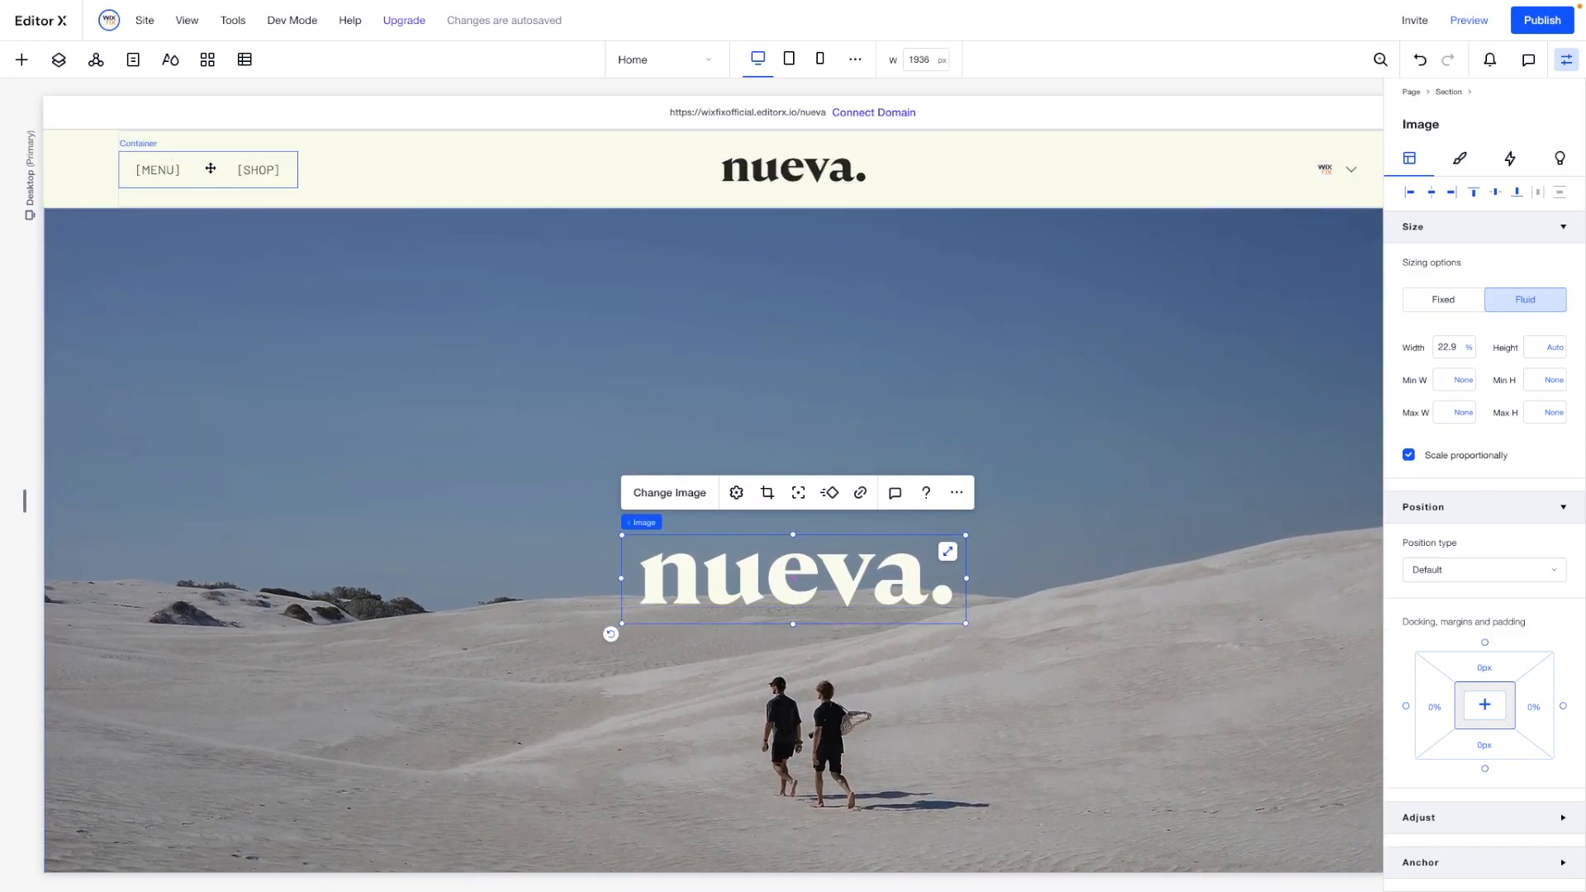
click(210, 168)
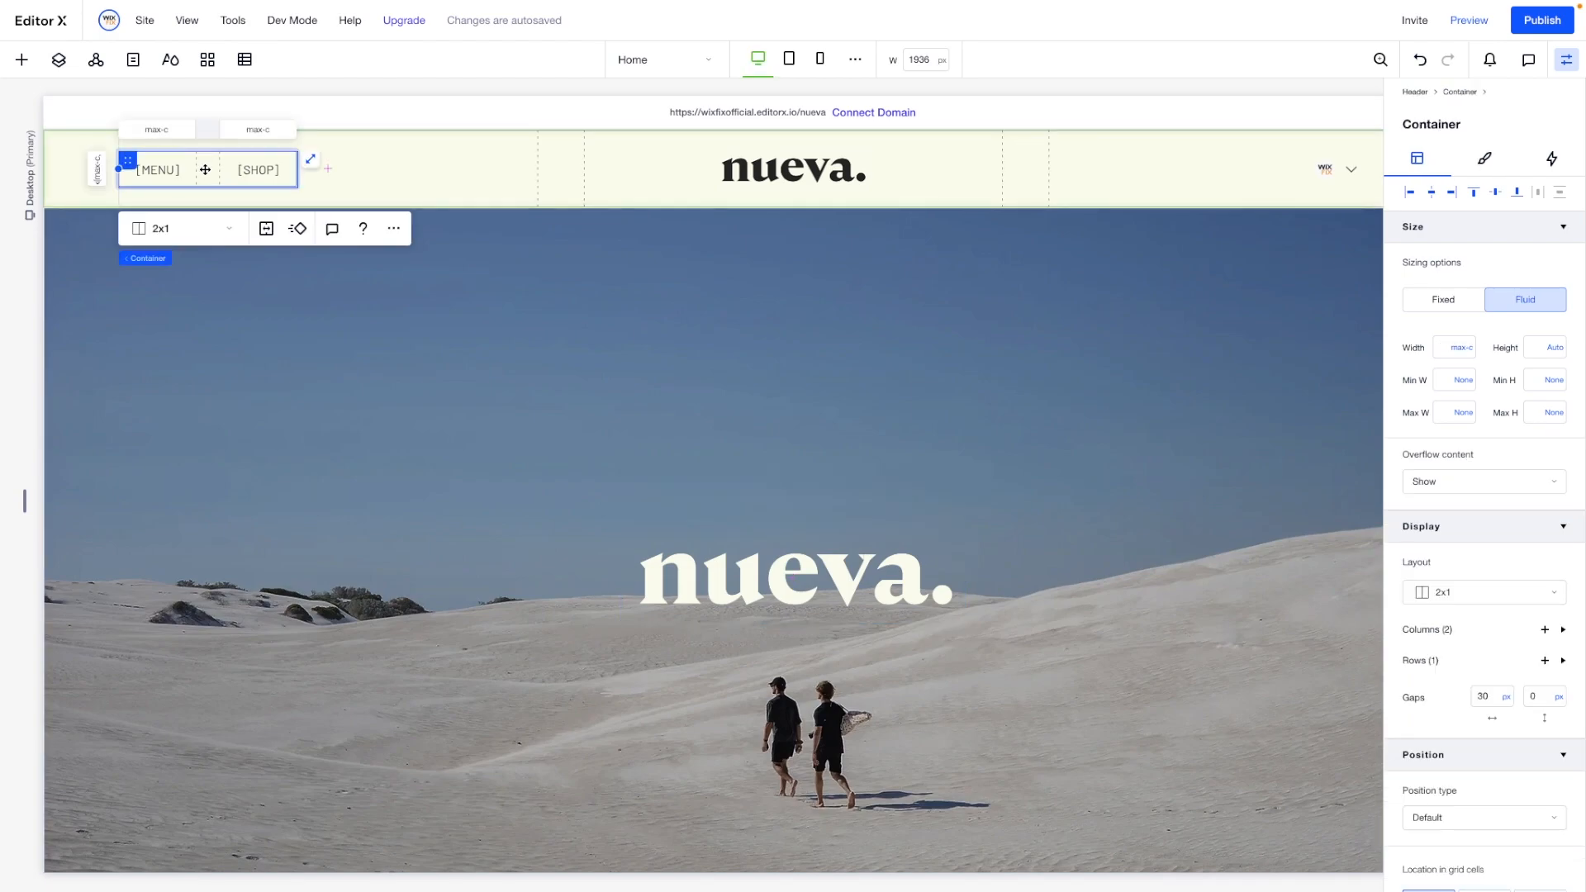
scroll(884, 542, down, 3)
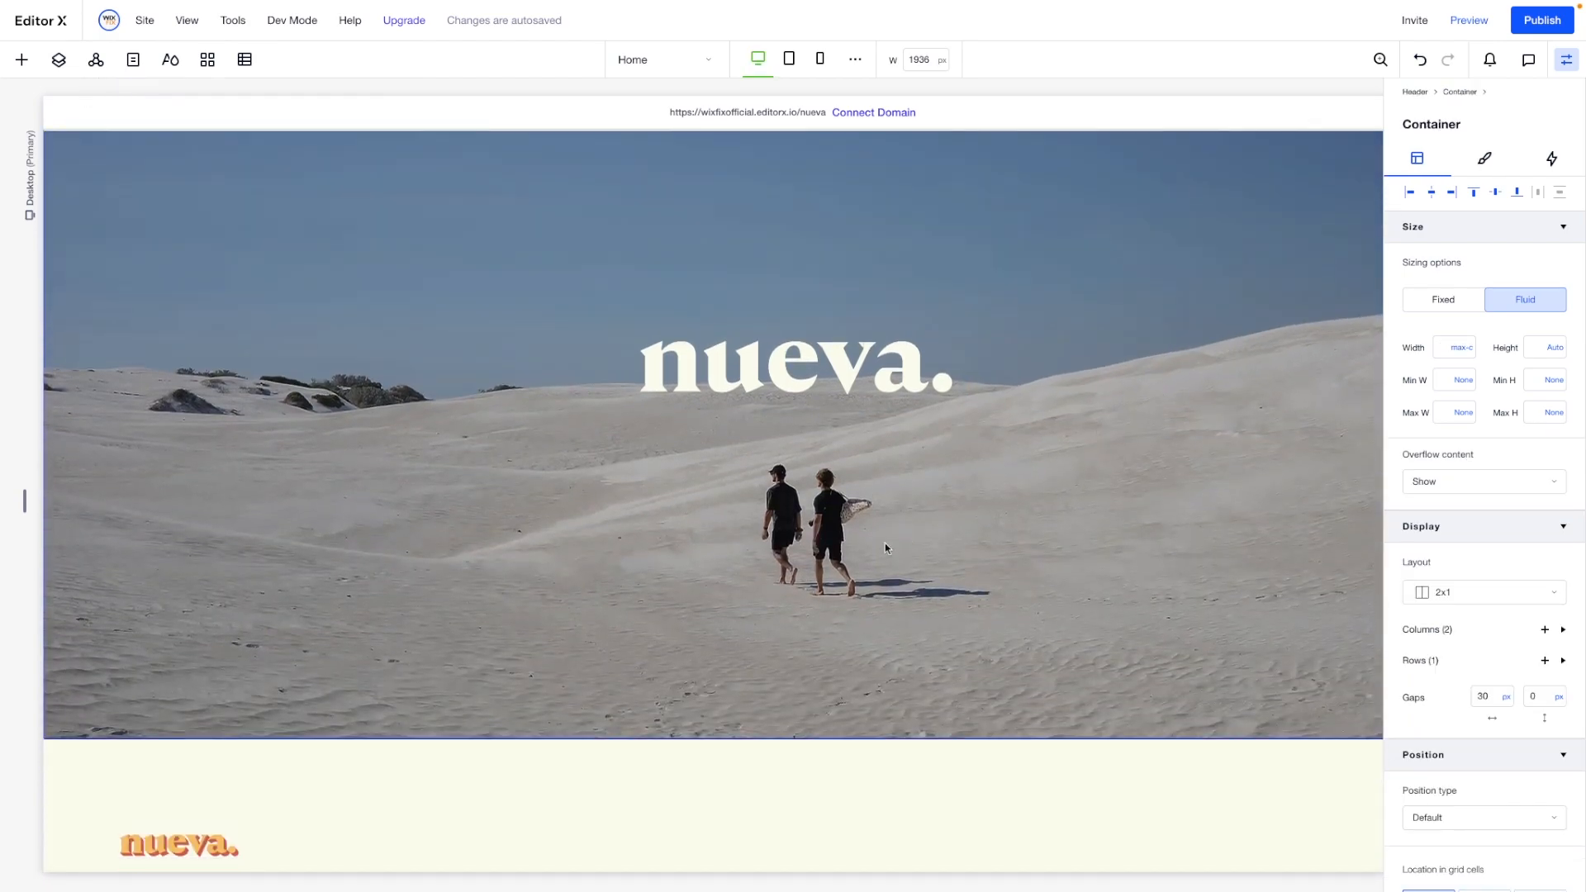
click(857, 552)
key(super+v)
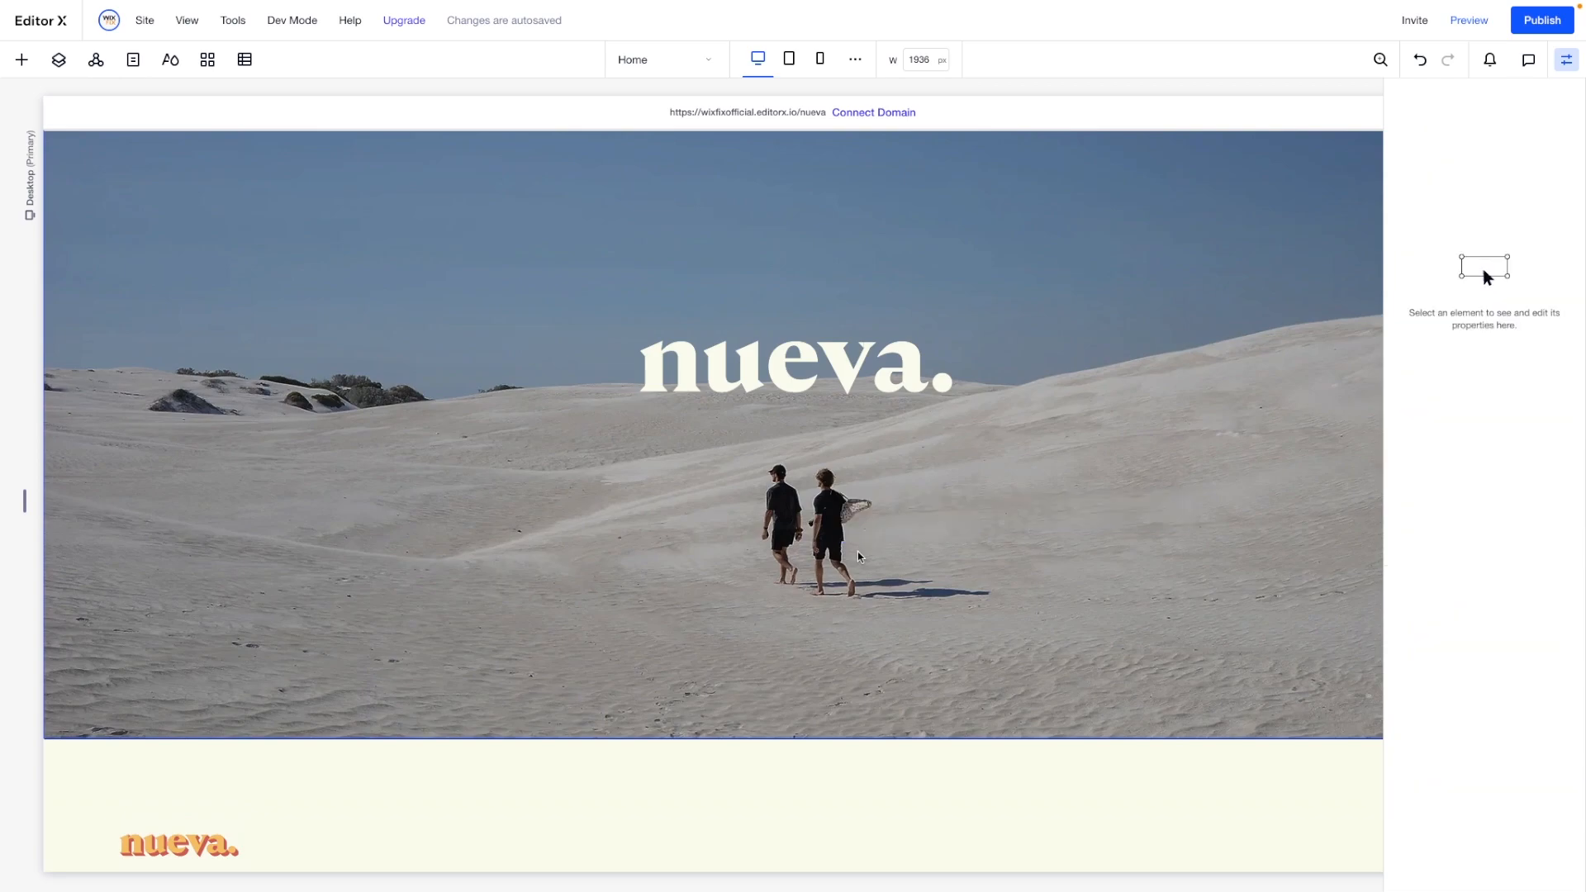
Move the pasted [MENU] and [SHOP] container below the two walking figures, horizontally centered under the hero logo.
drag(791, 357, 795, 609)
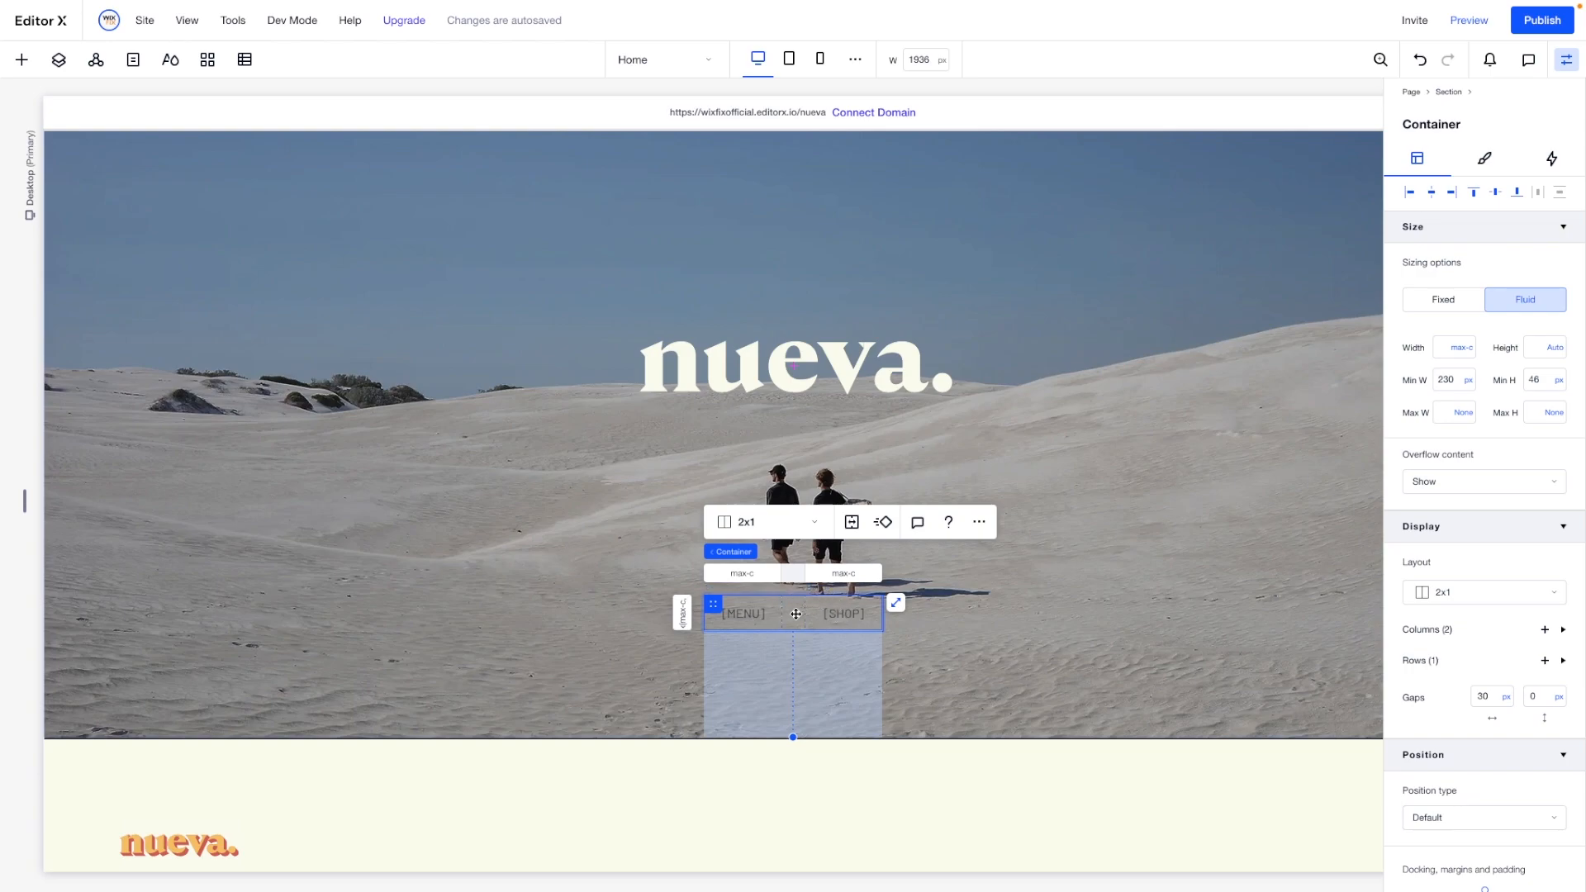
click(738, 614)
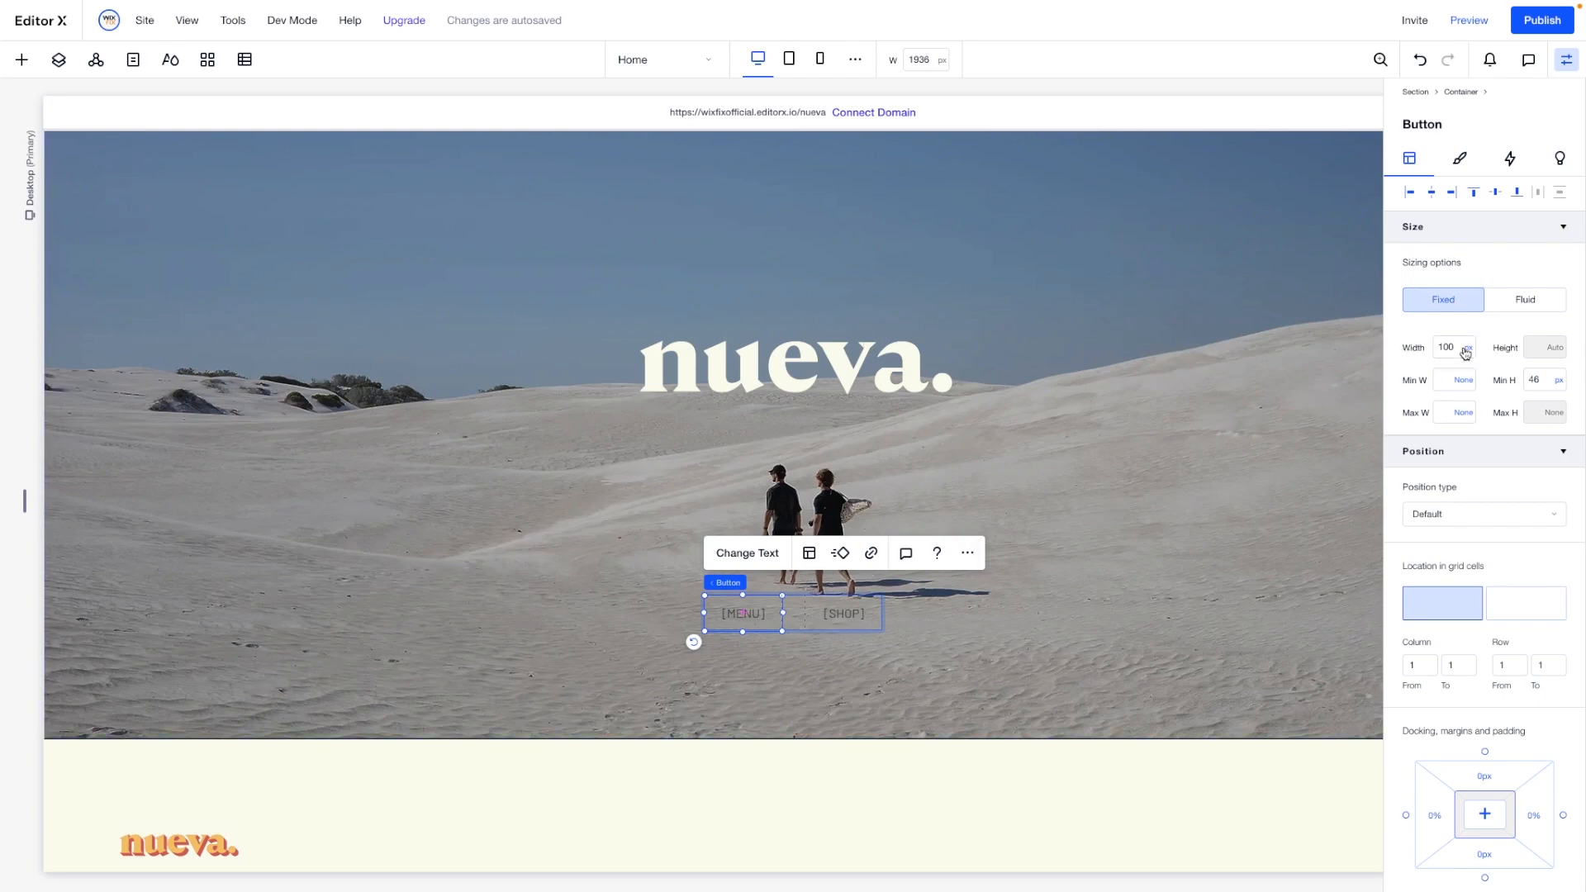
click(799, 607)
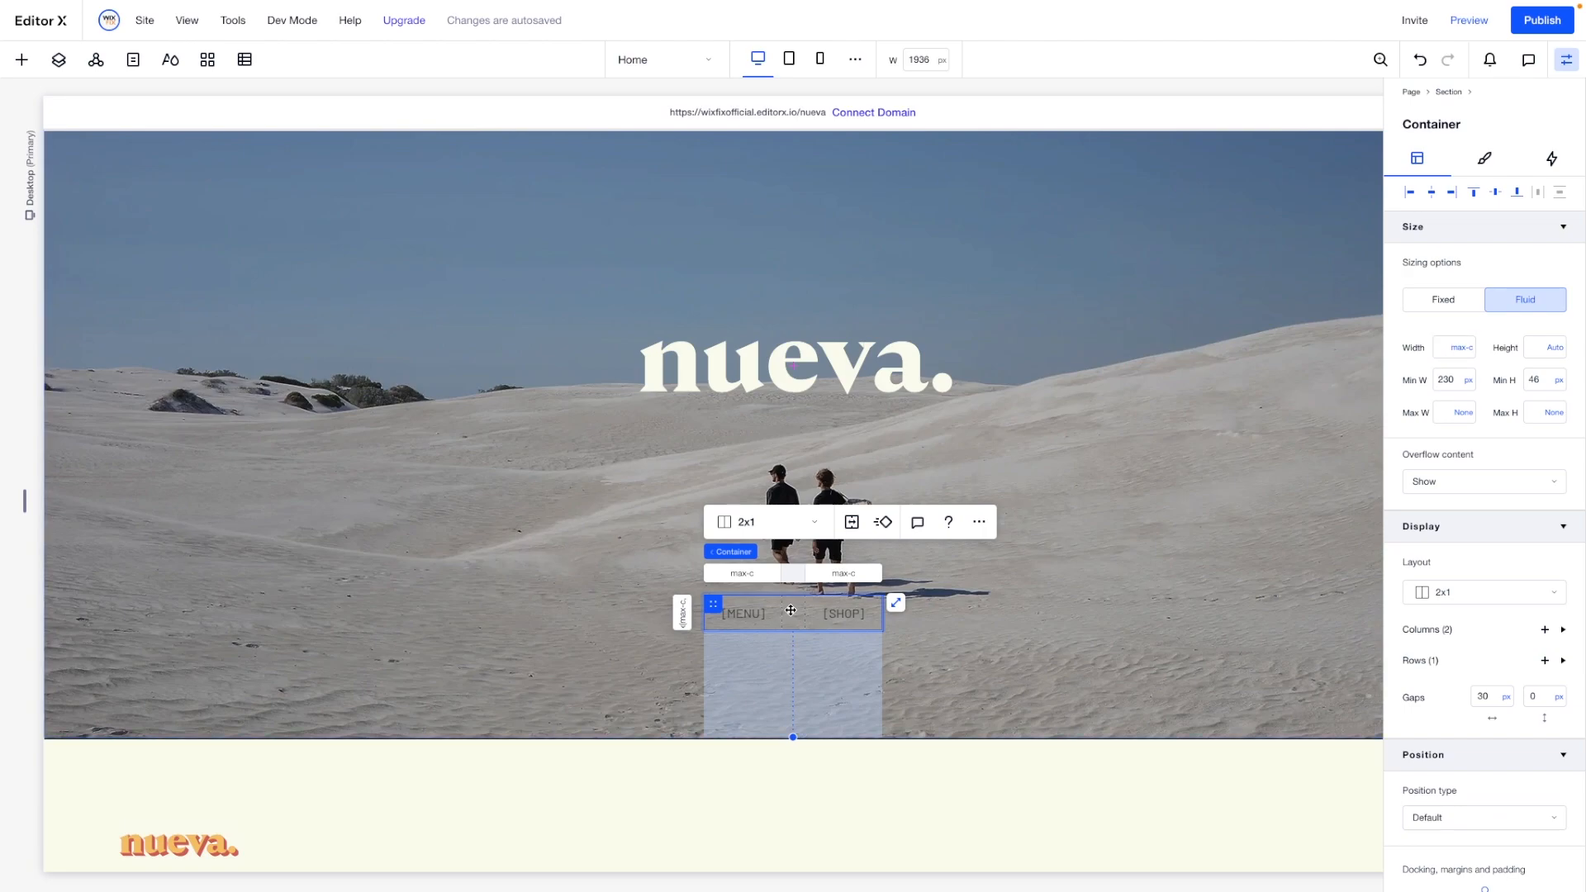
drag(763, 618, 791, 630)
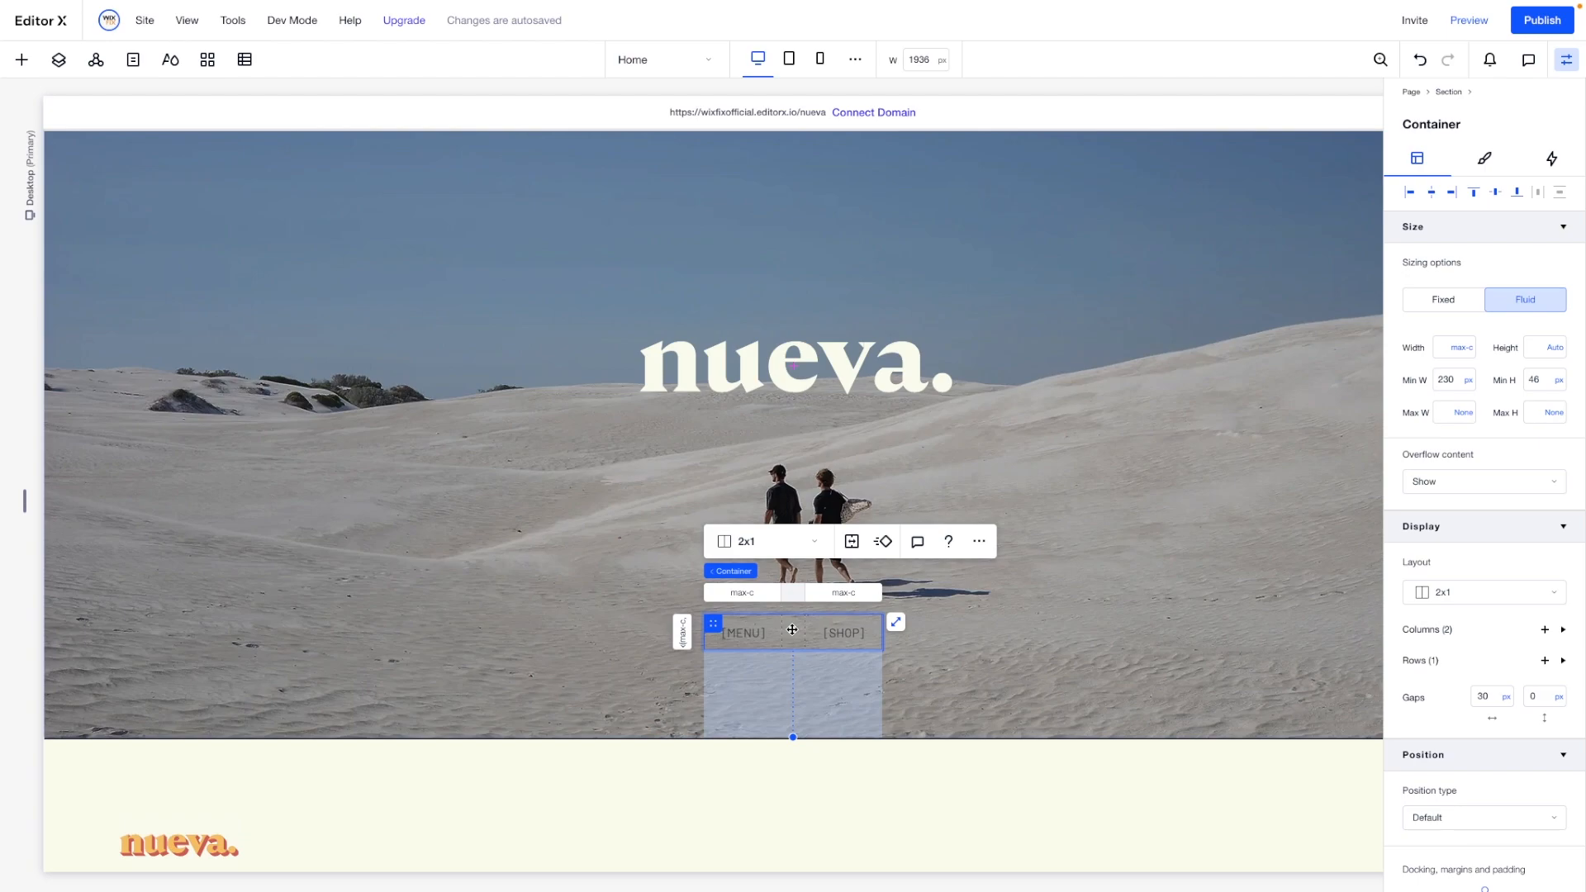
Set the text color of the hero section's [MENU] button to the cream theme color #FAFBEF.
click(735, 633)
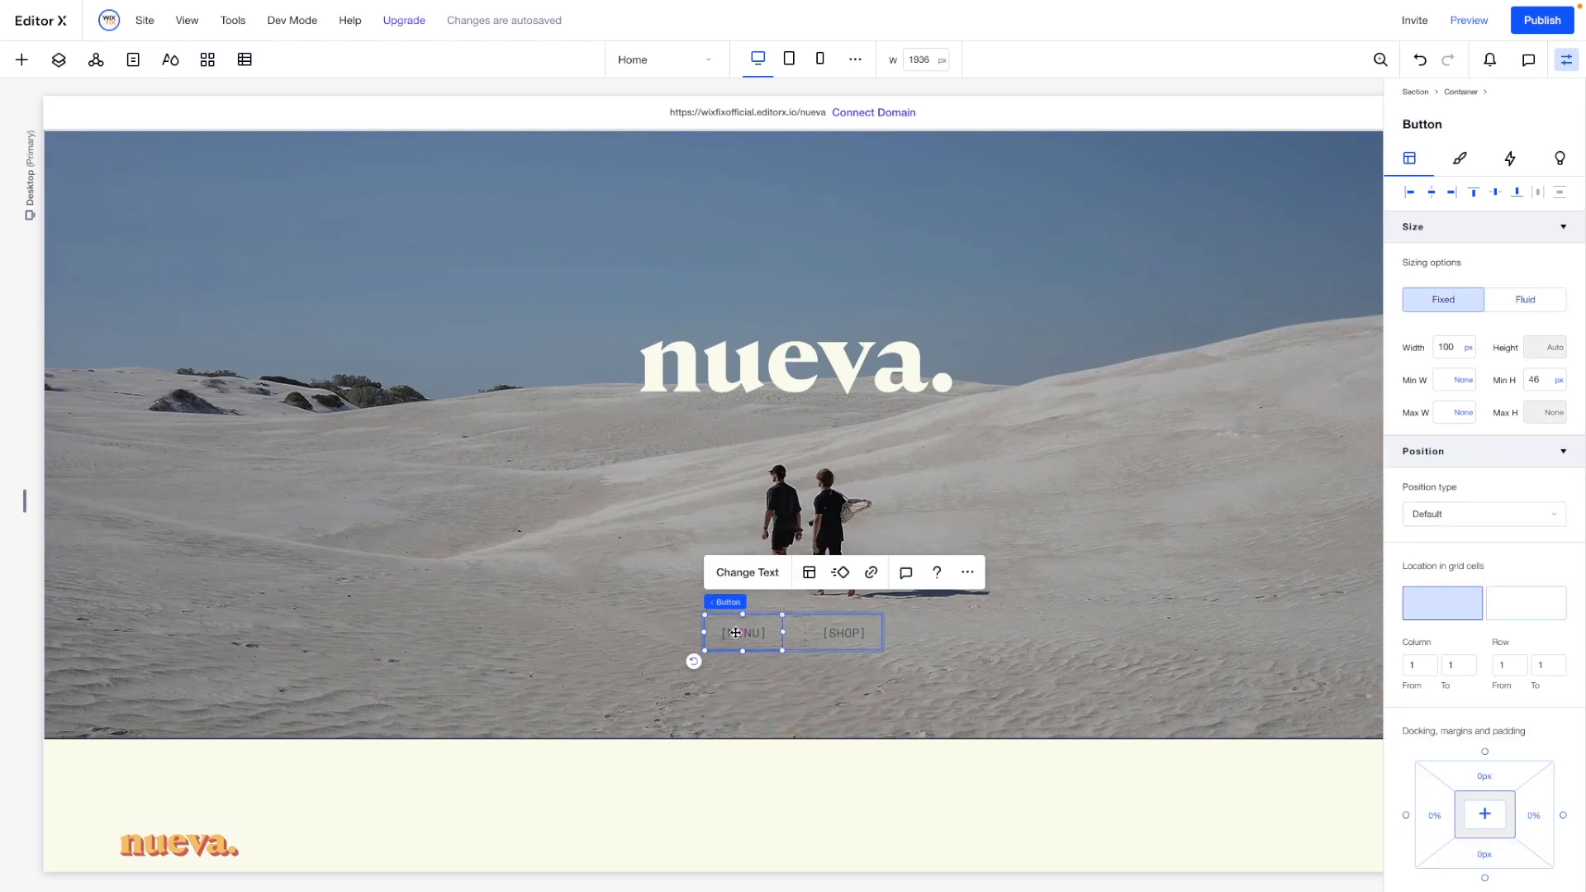
click(1461, 163)
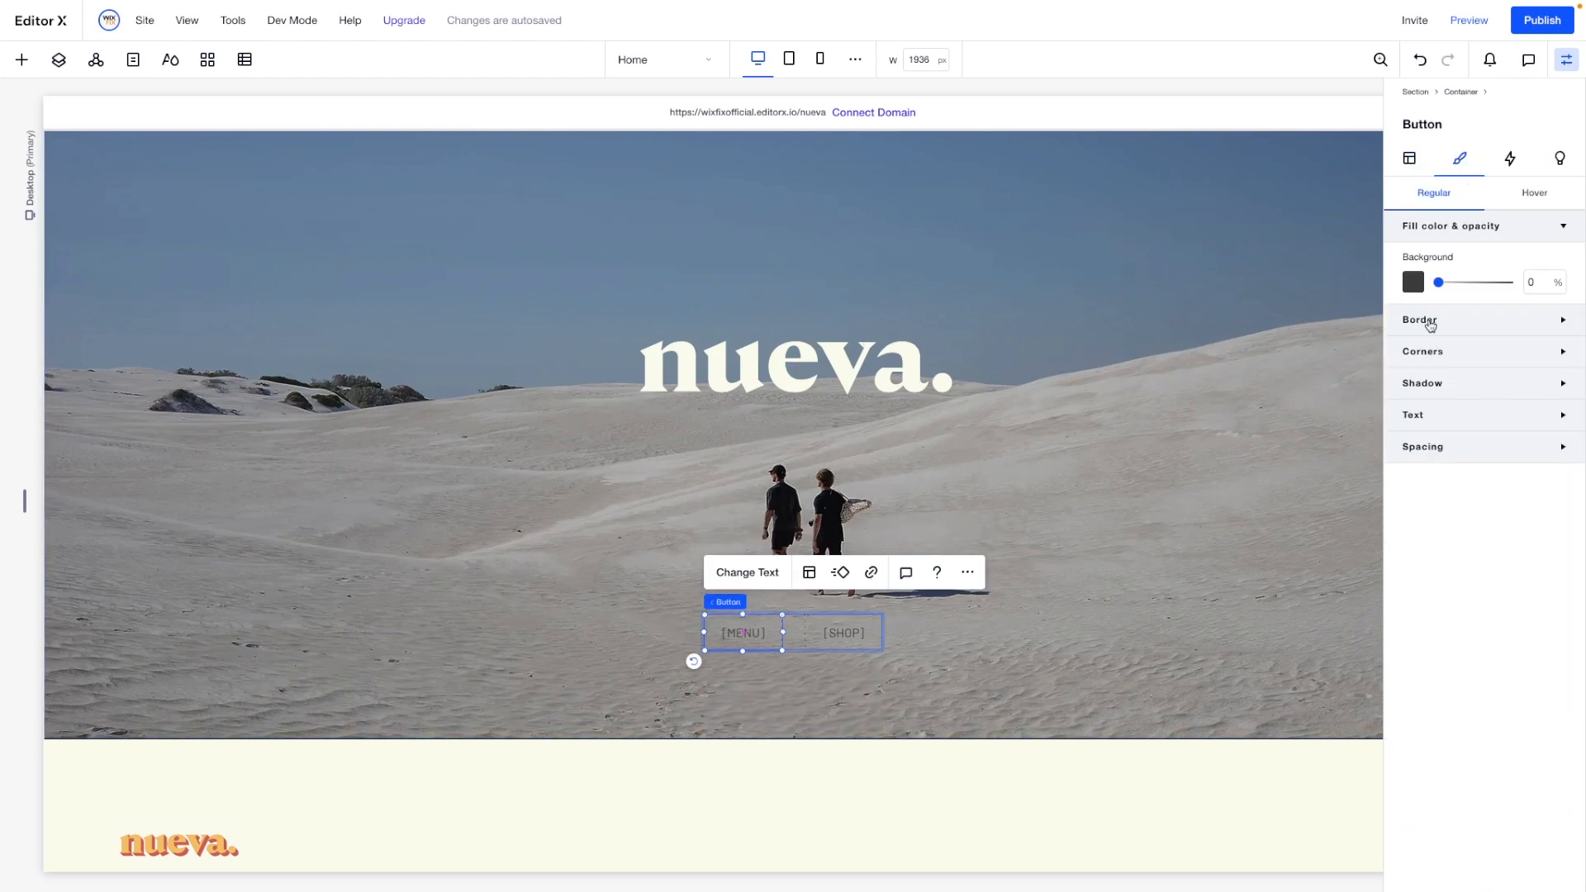
click(1419, 416)
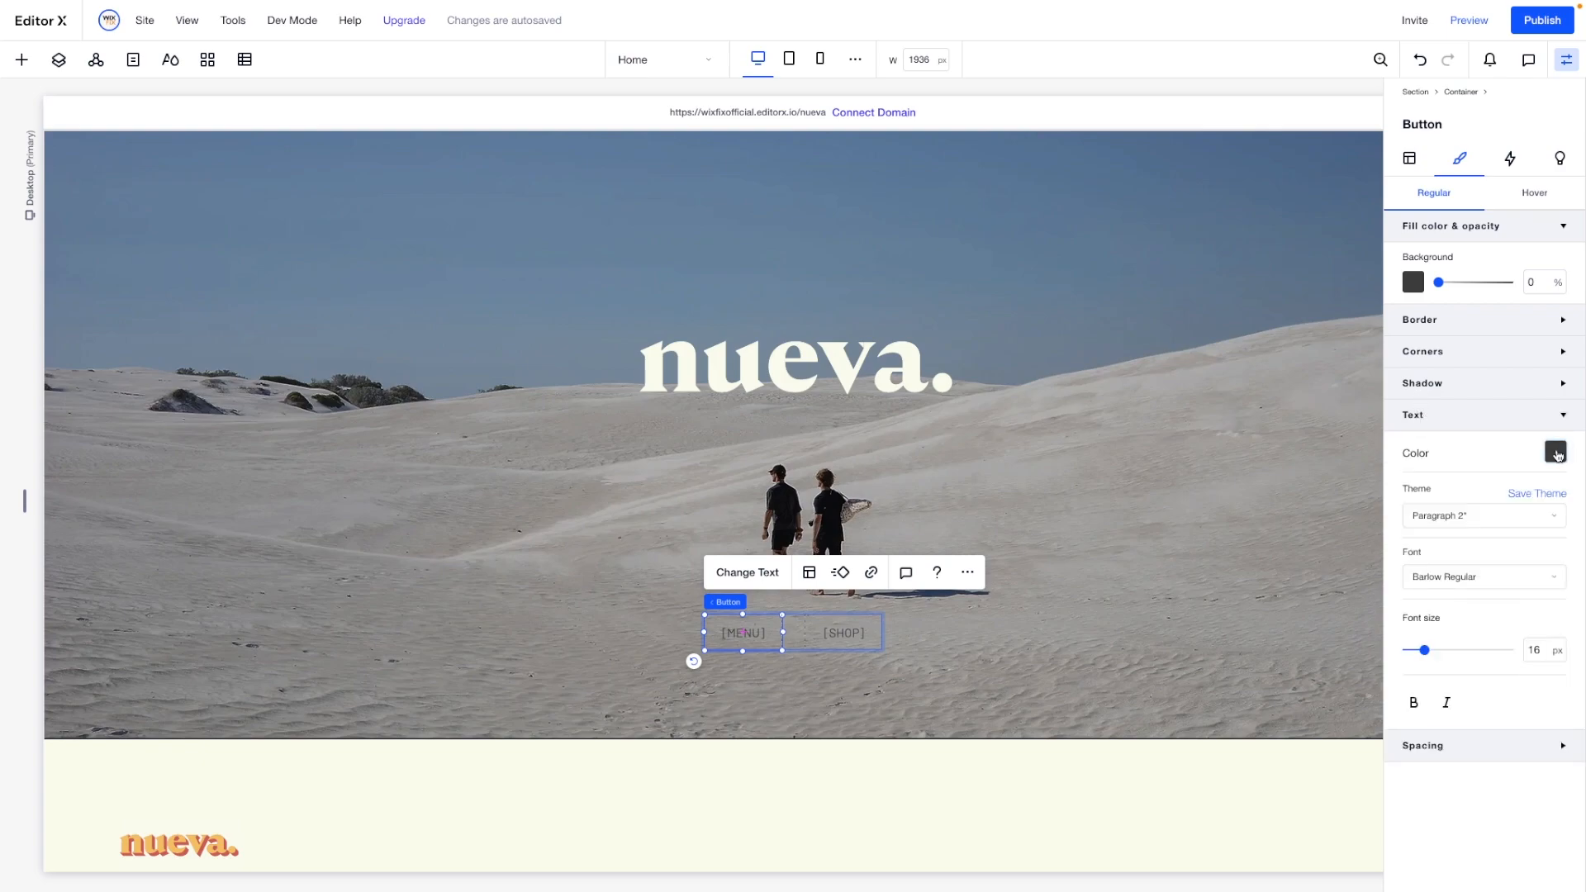
click(1554, 450)
click(1436, 554)
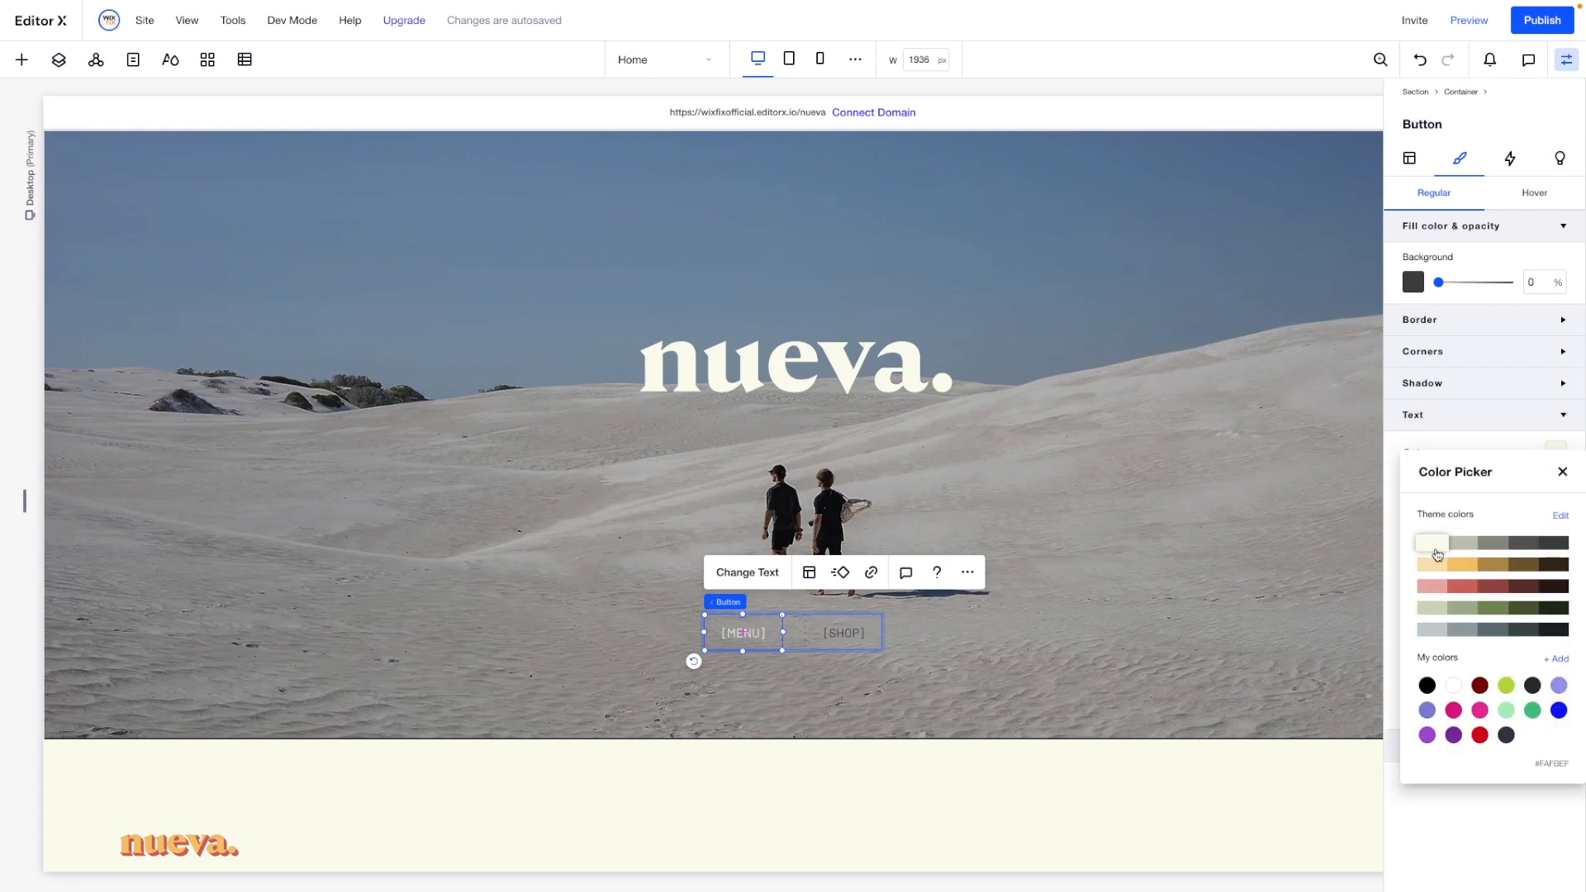
Set the hero section's [SHOP] button text to the same cream theme color #FAFBEF.
click(853, 633)
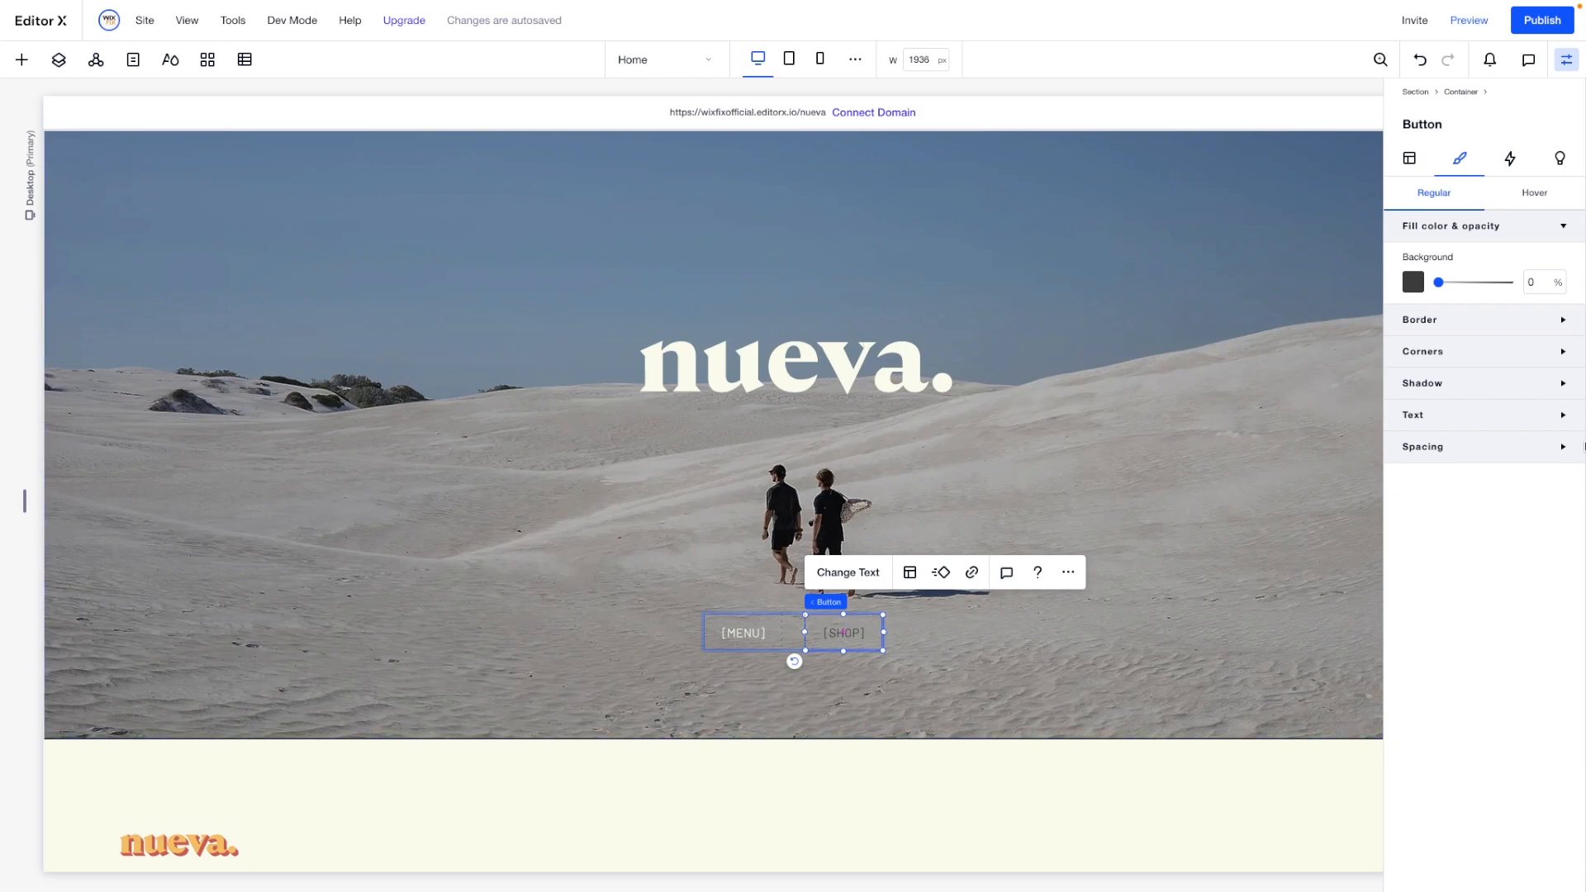
click(1422, 425)
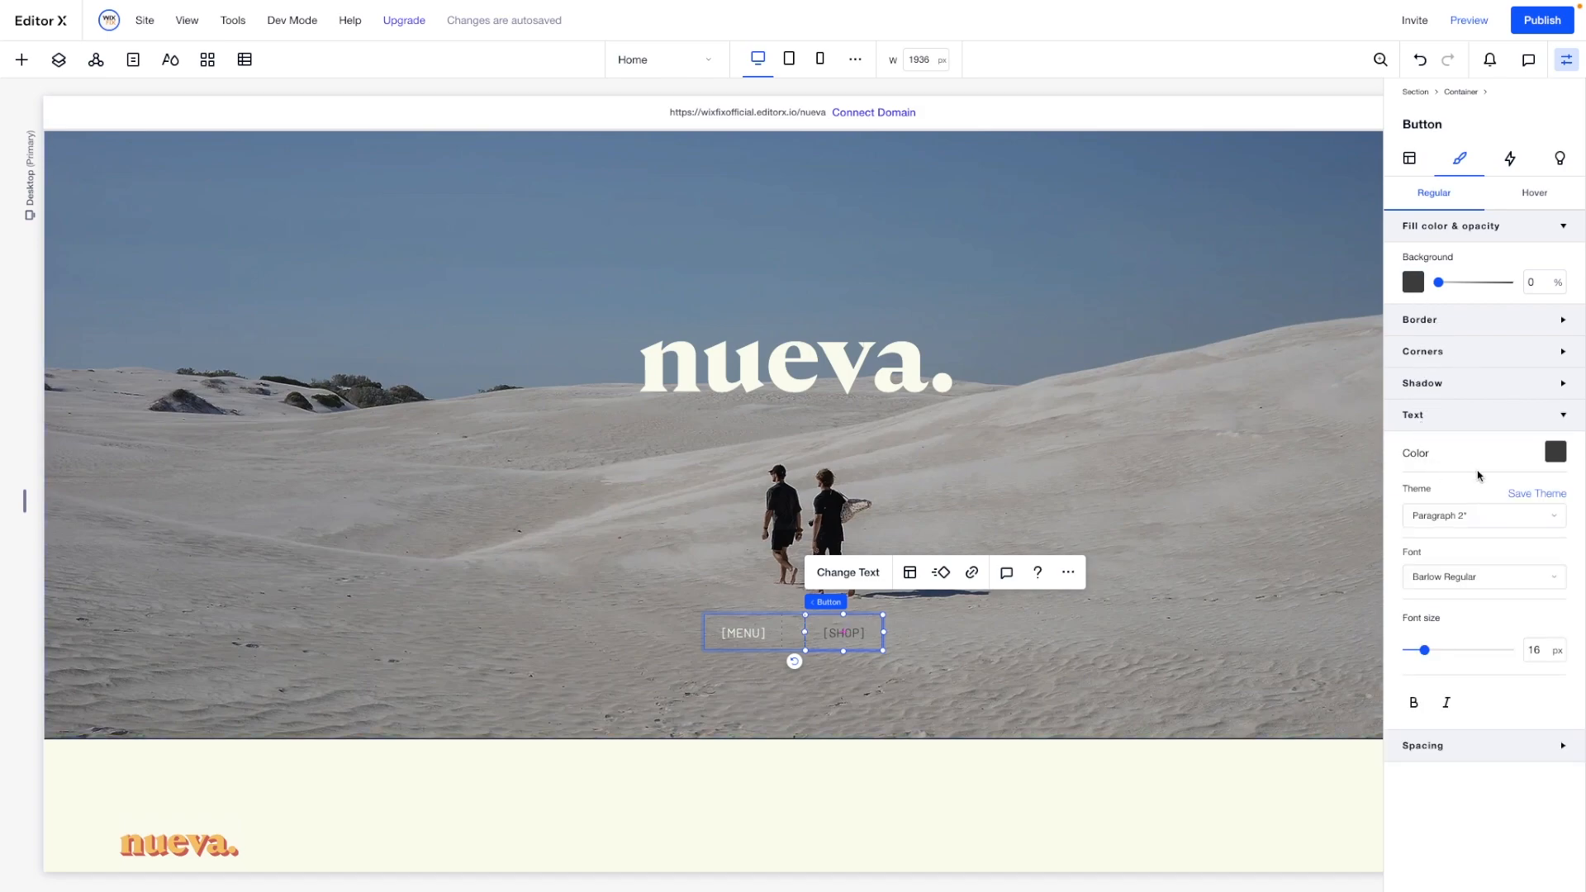
click(1551, 454)
click(1435, 549)
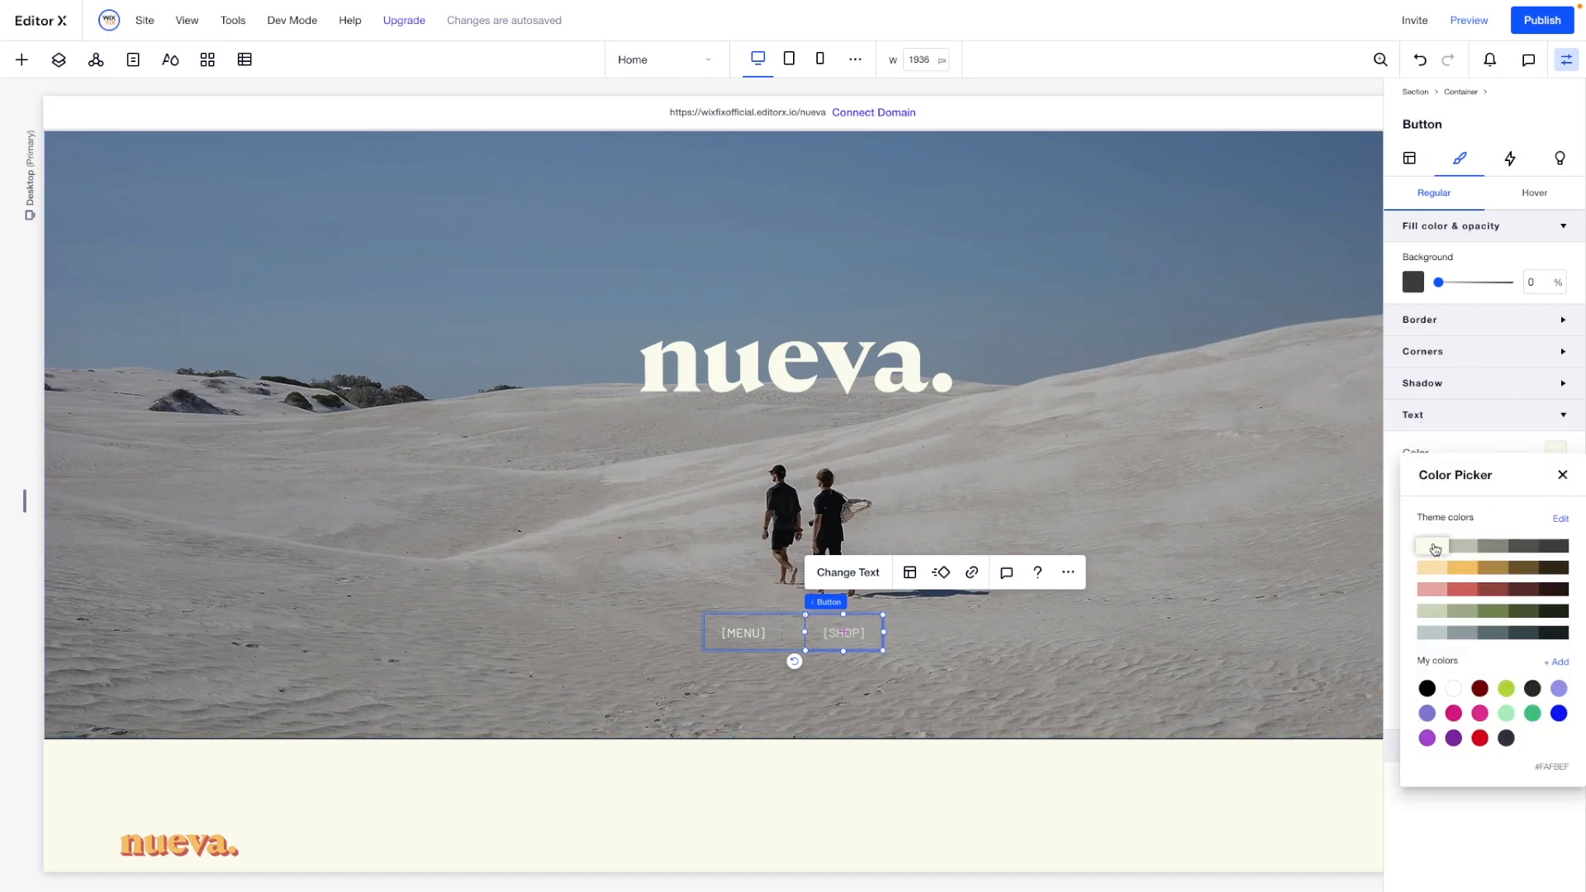
click(1176, 570)
click(1176, 567)
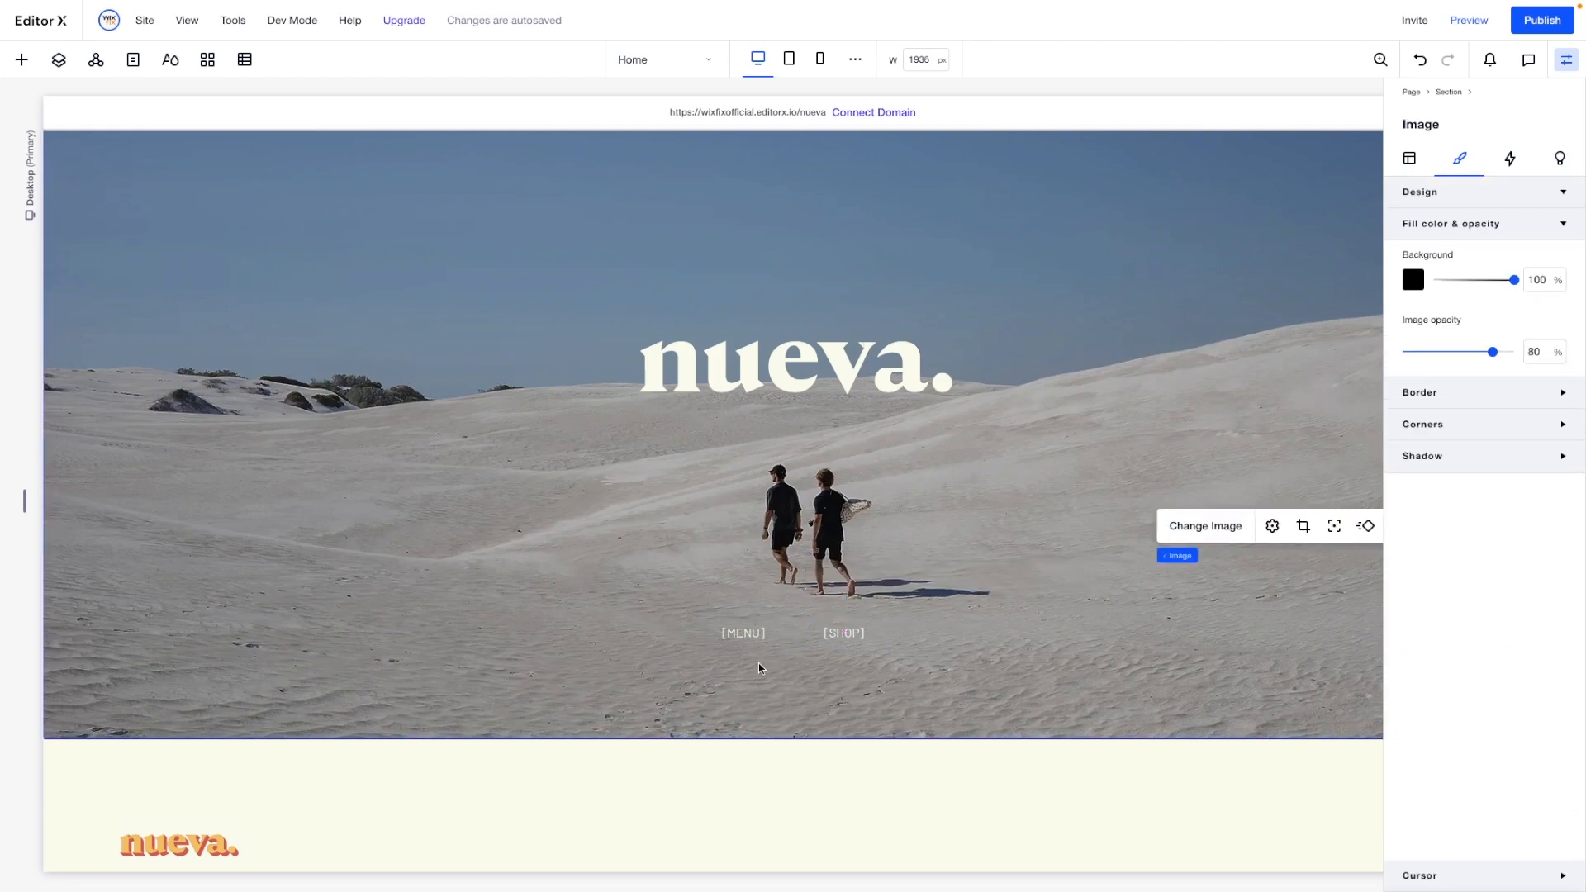
Set the bottom margin of the hero section's button container to 50 px.
click(789, 630)
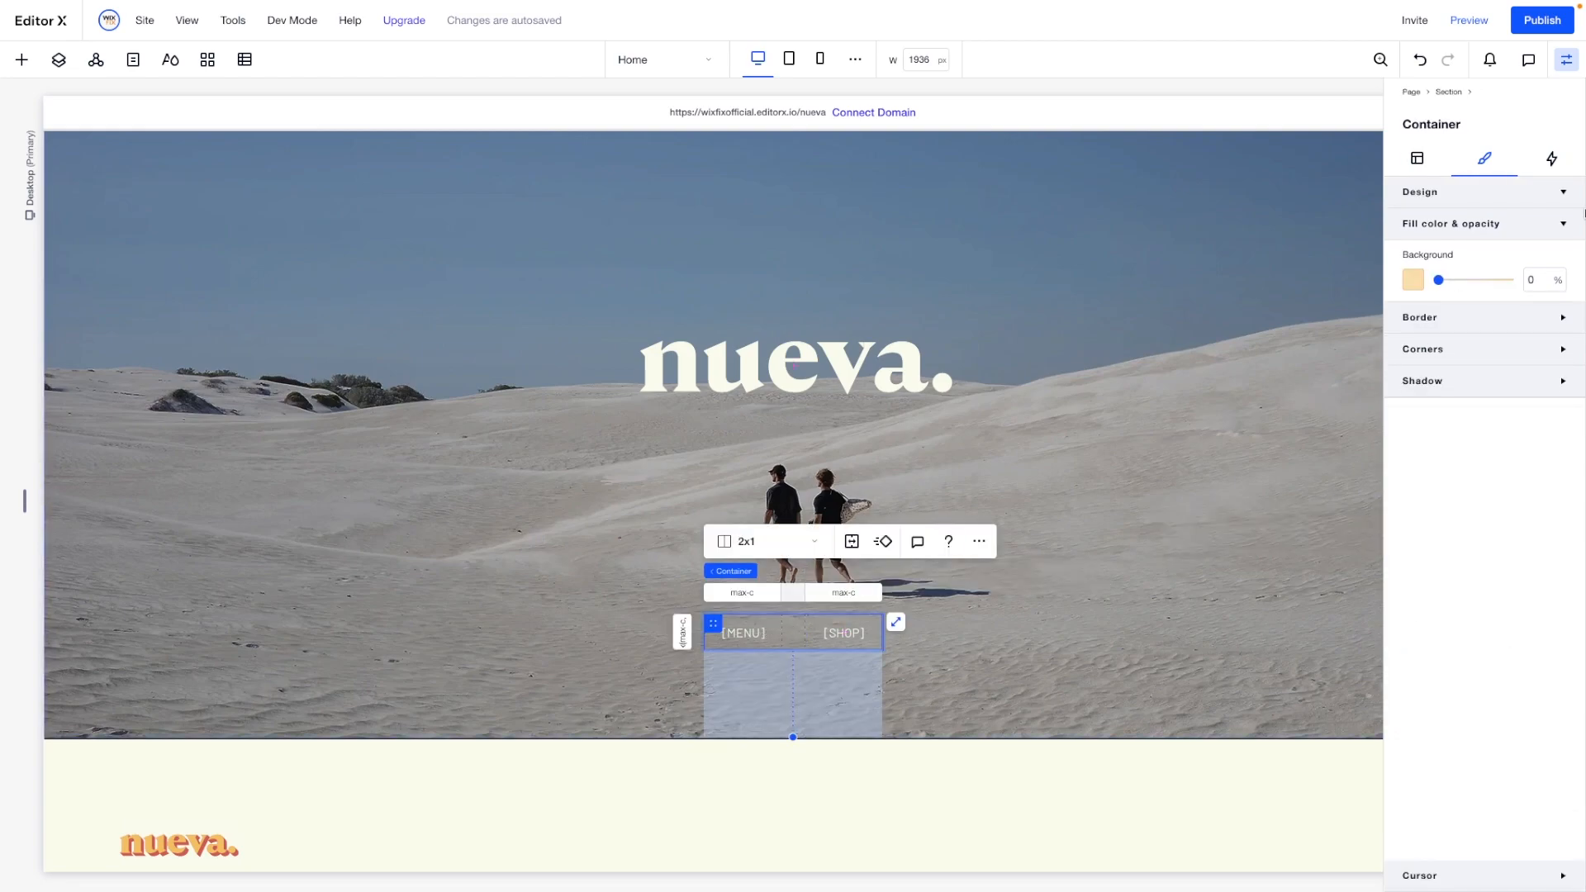
click(1423, 156)
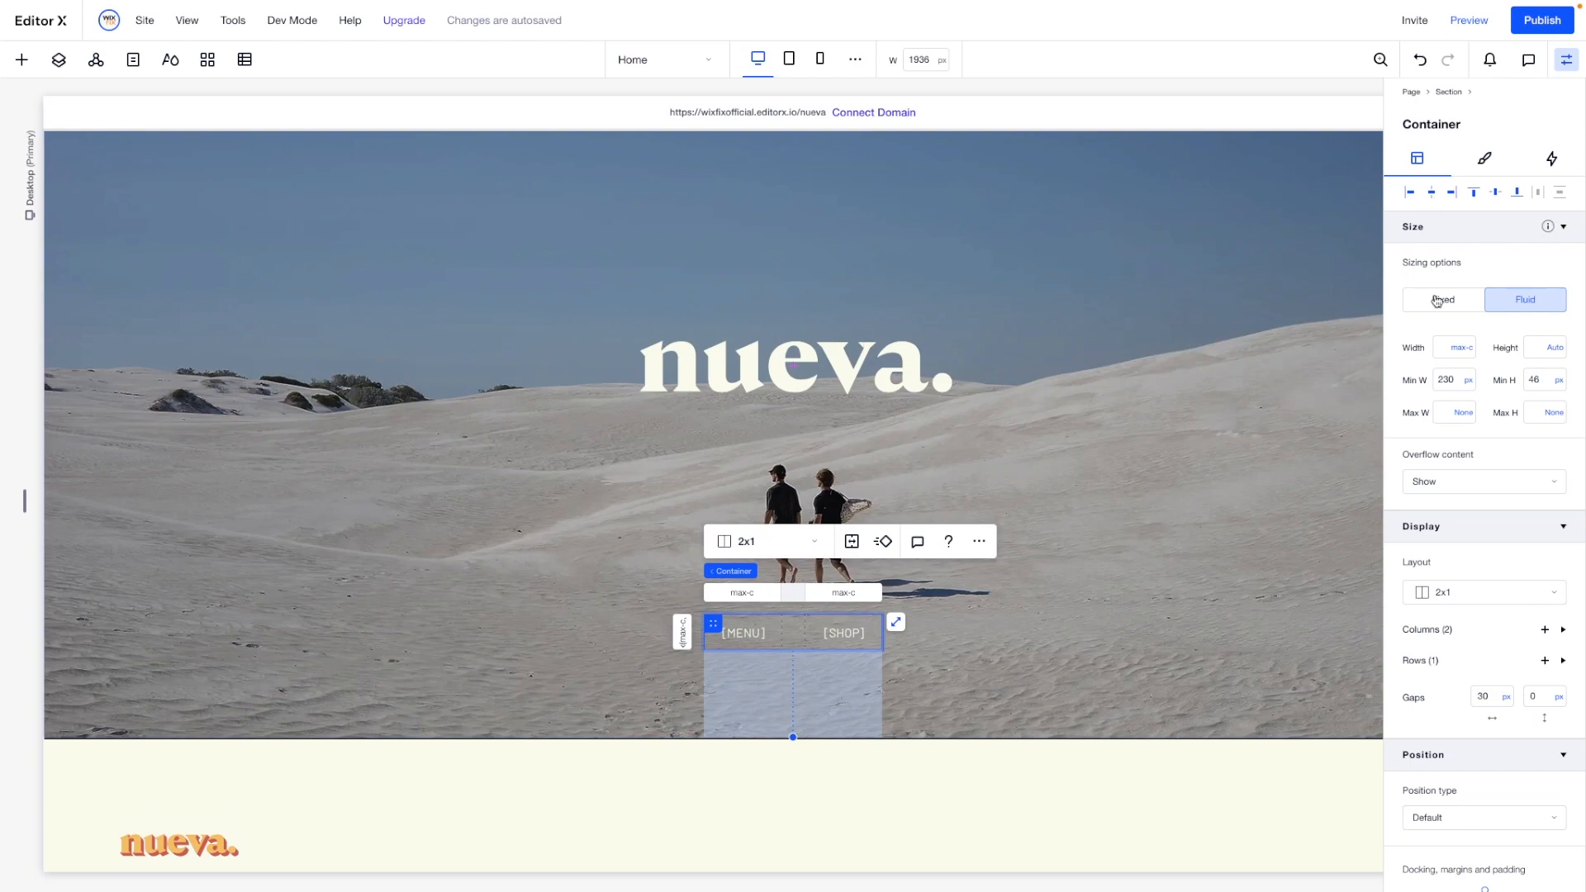
scroll(1441, 720, down, 3)
click(1491, 786)
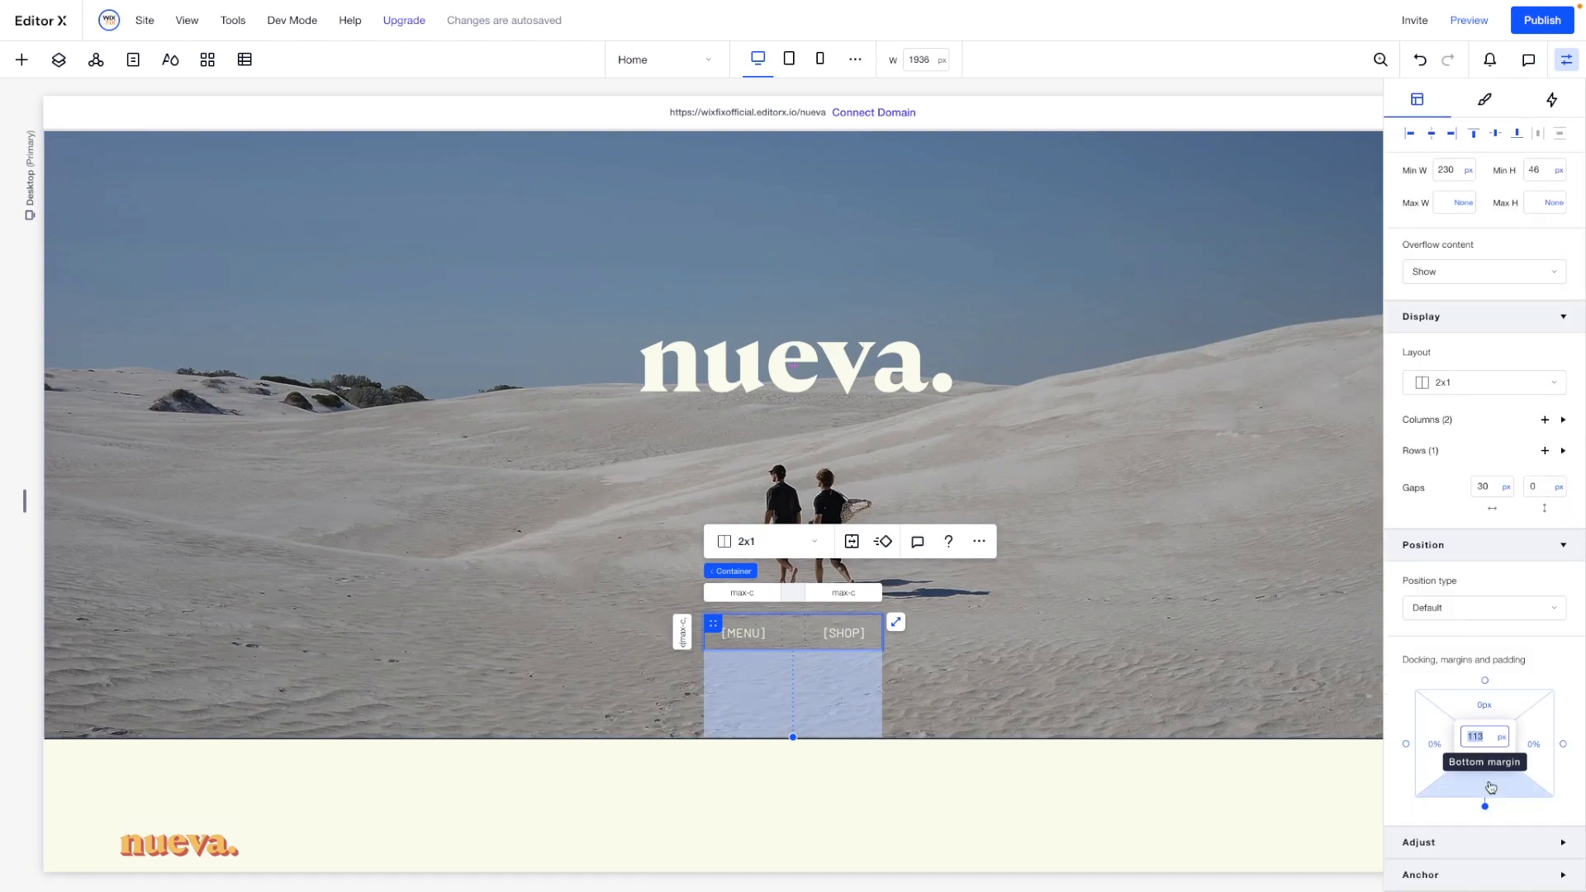
text(50)
key(Return)
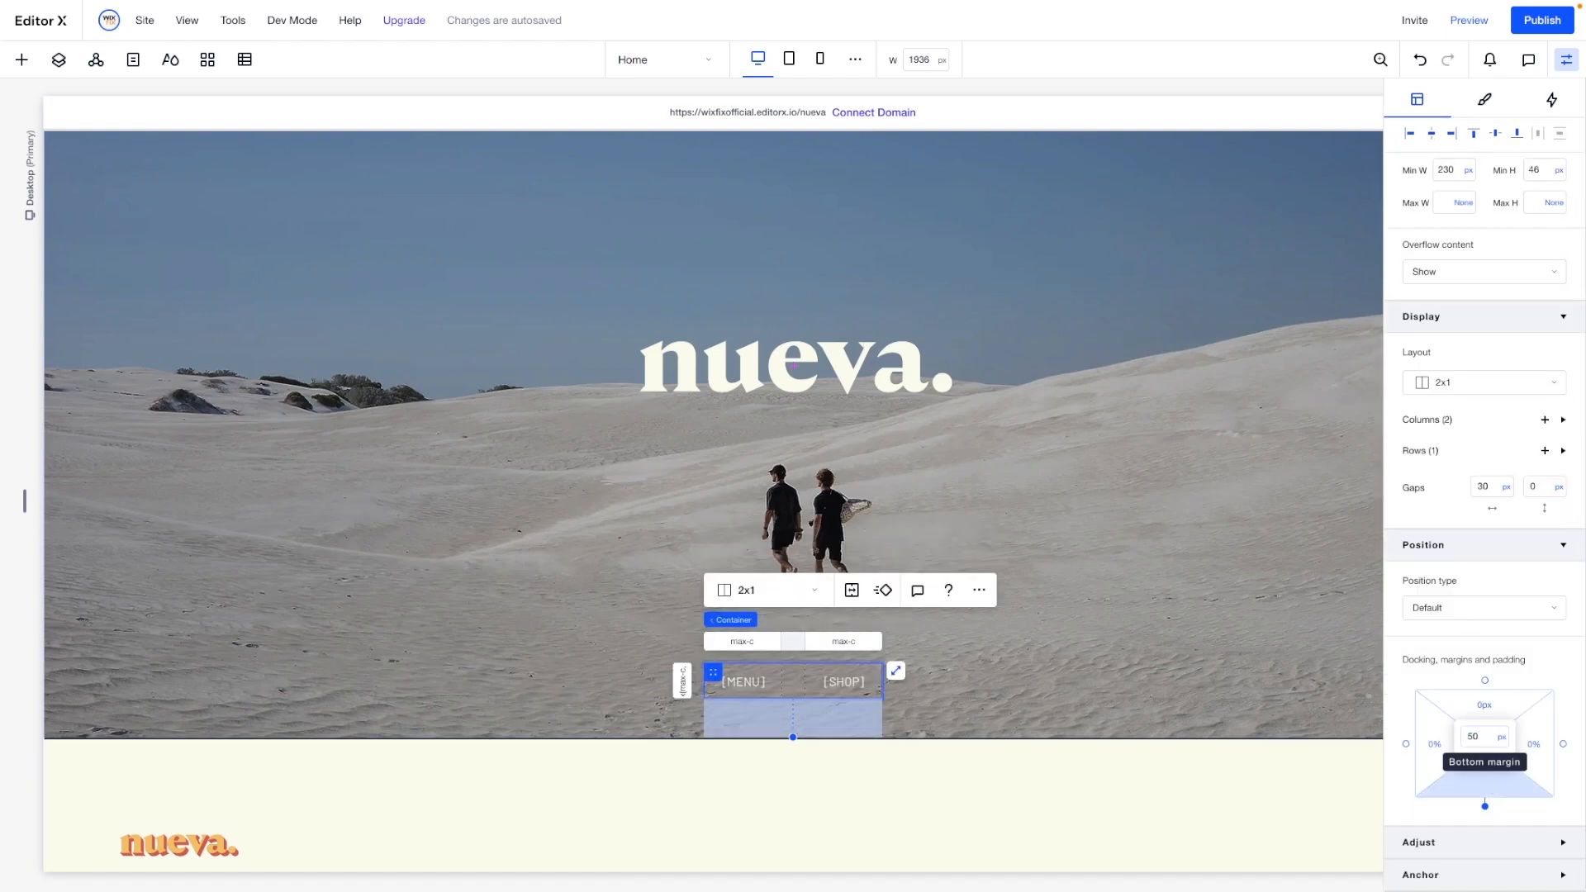
click(1503, 741)
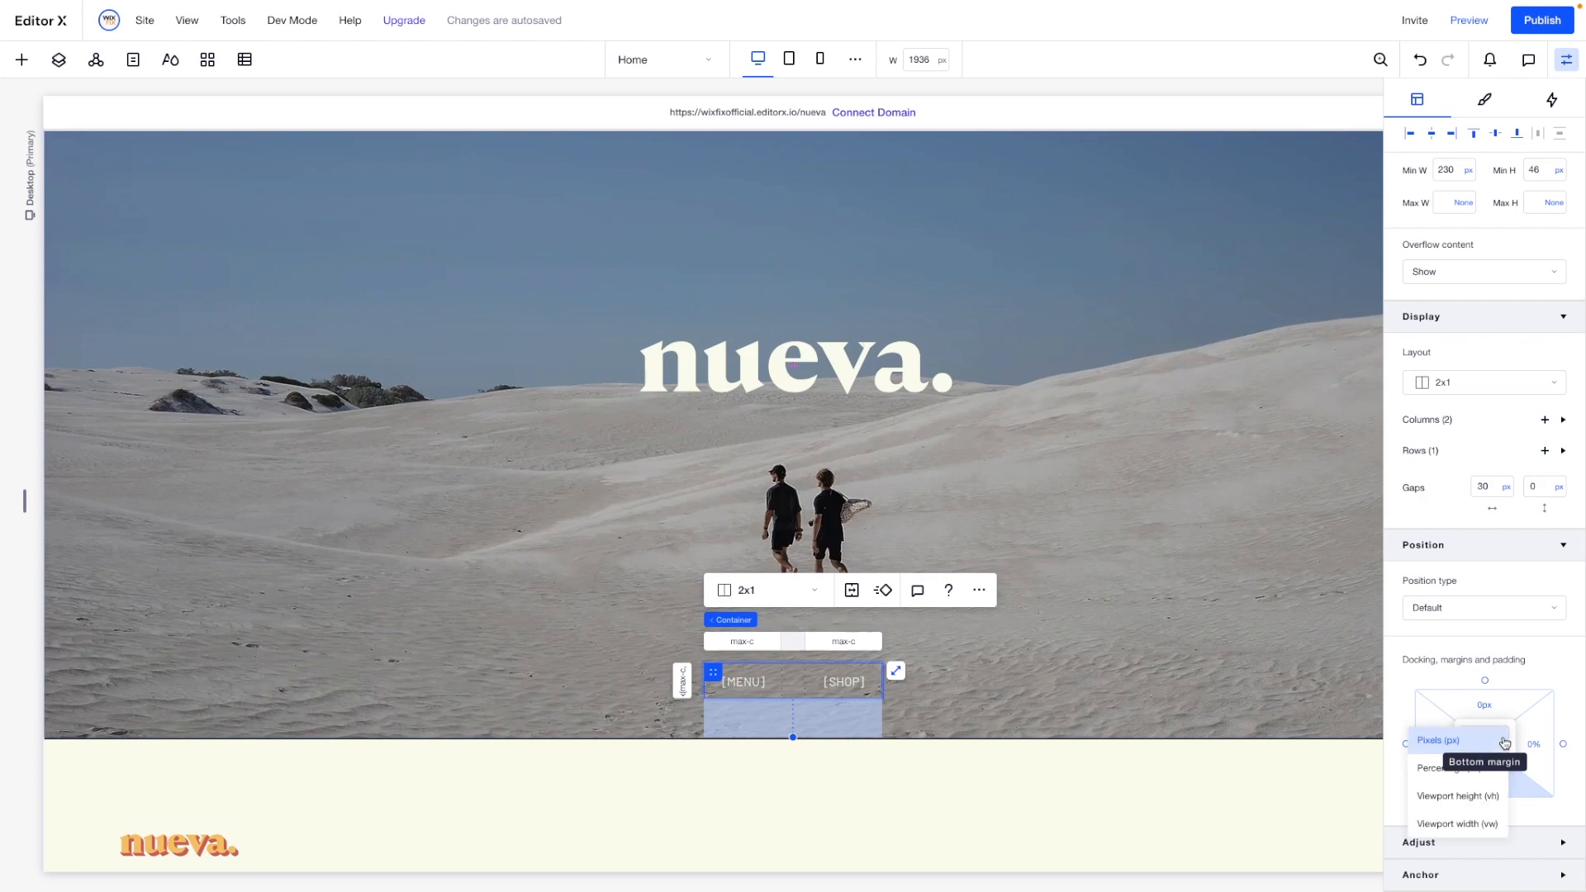
click(1448, 824)
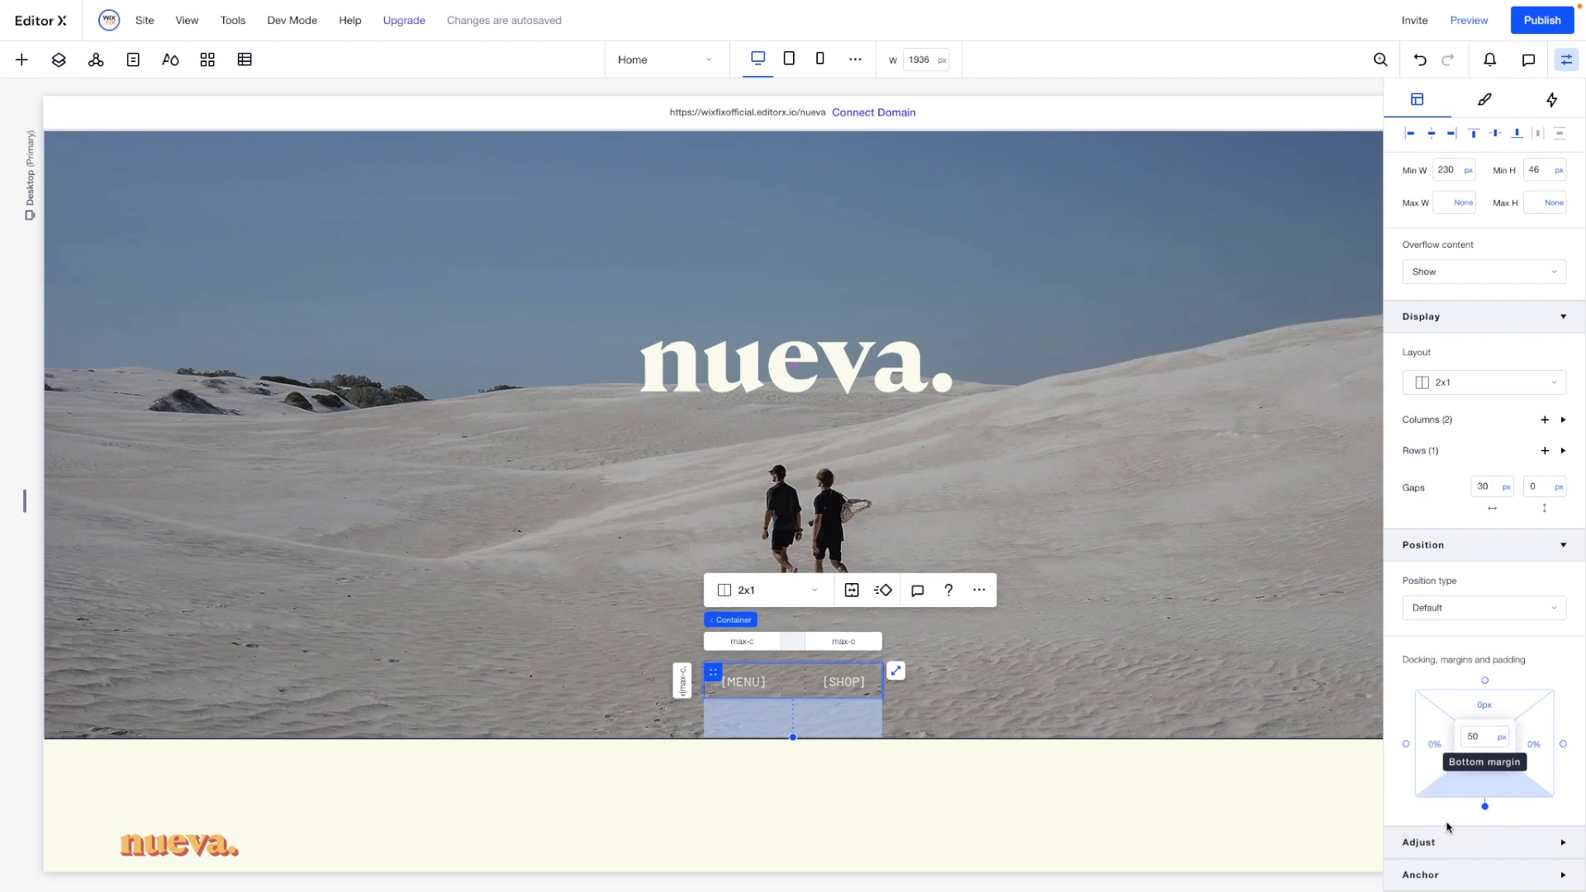
Add a text element to the upper part of the hero section reading "[SUNGLASSES THAT INSPIRE]".
click(828, 405)
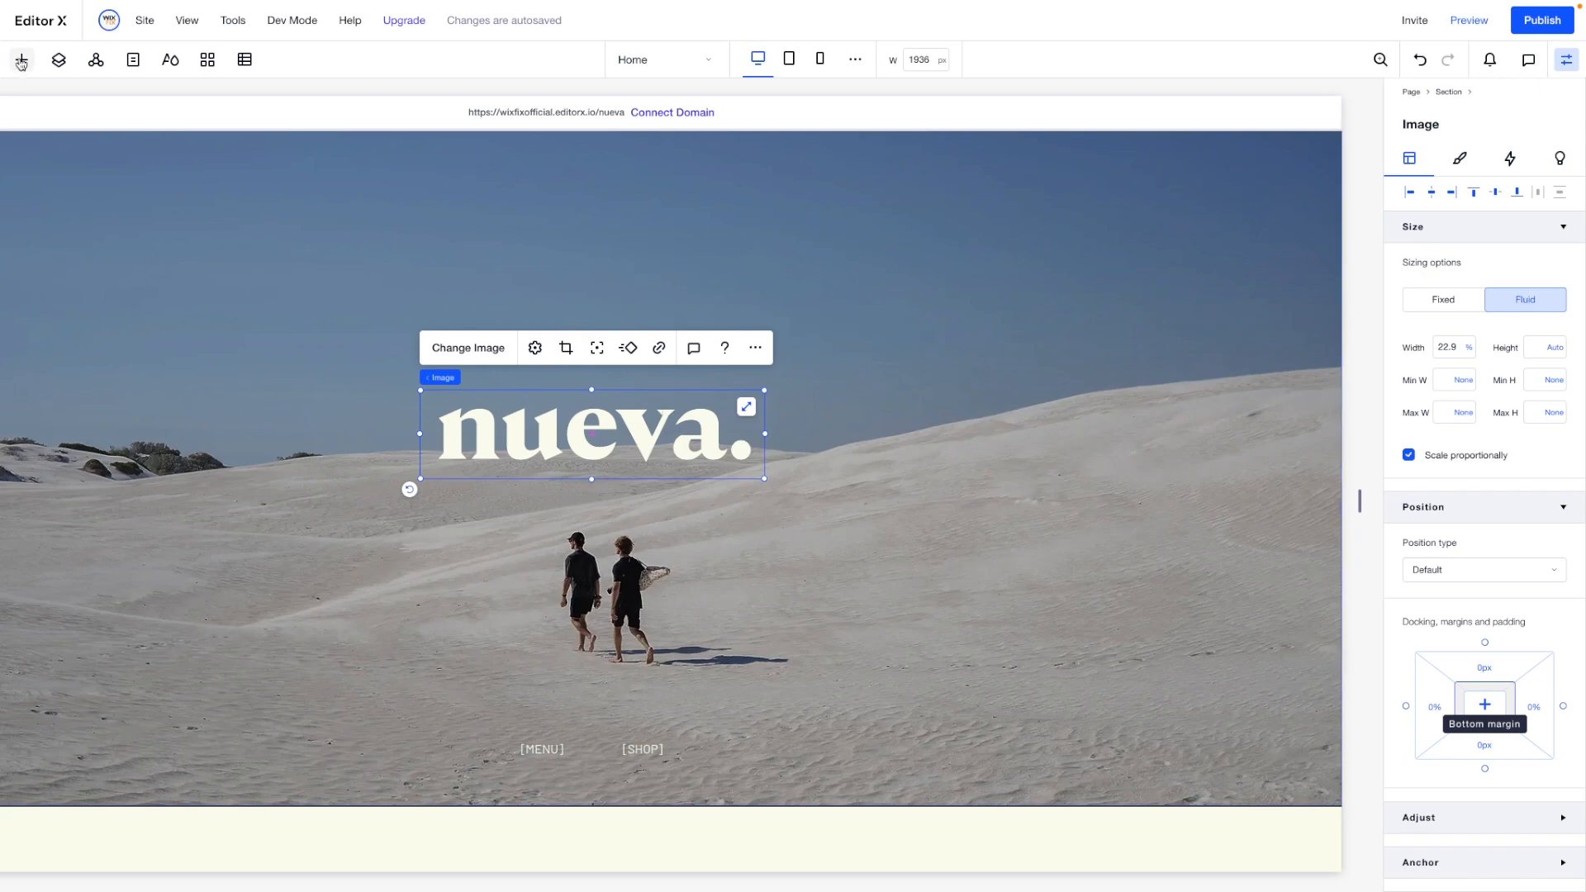
click(21, 59)
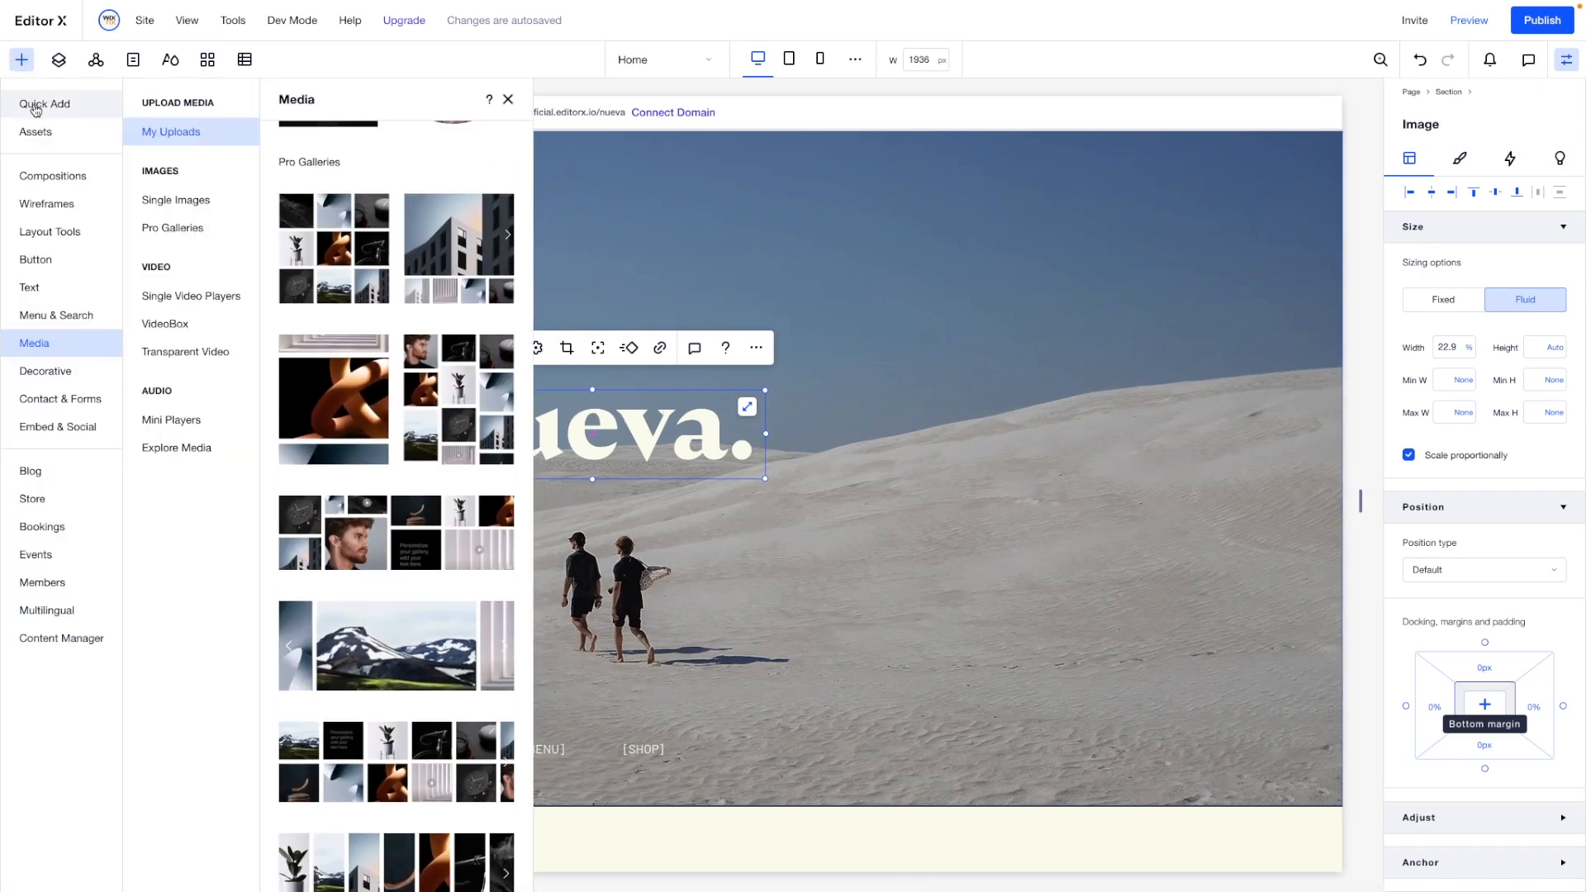
click(35, 109)
drag(255, 174, 988, 259)
double_click(814, 219)
text([SUNGLASSES THAT INSPIRE])
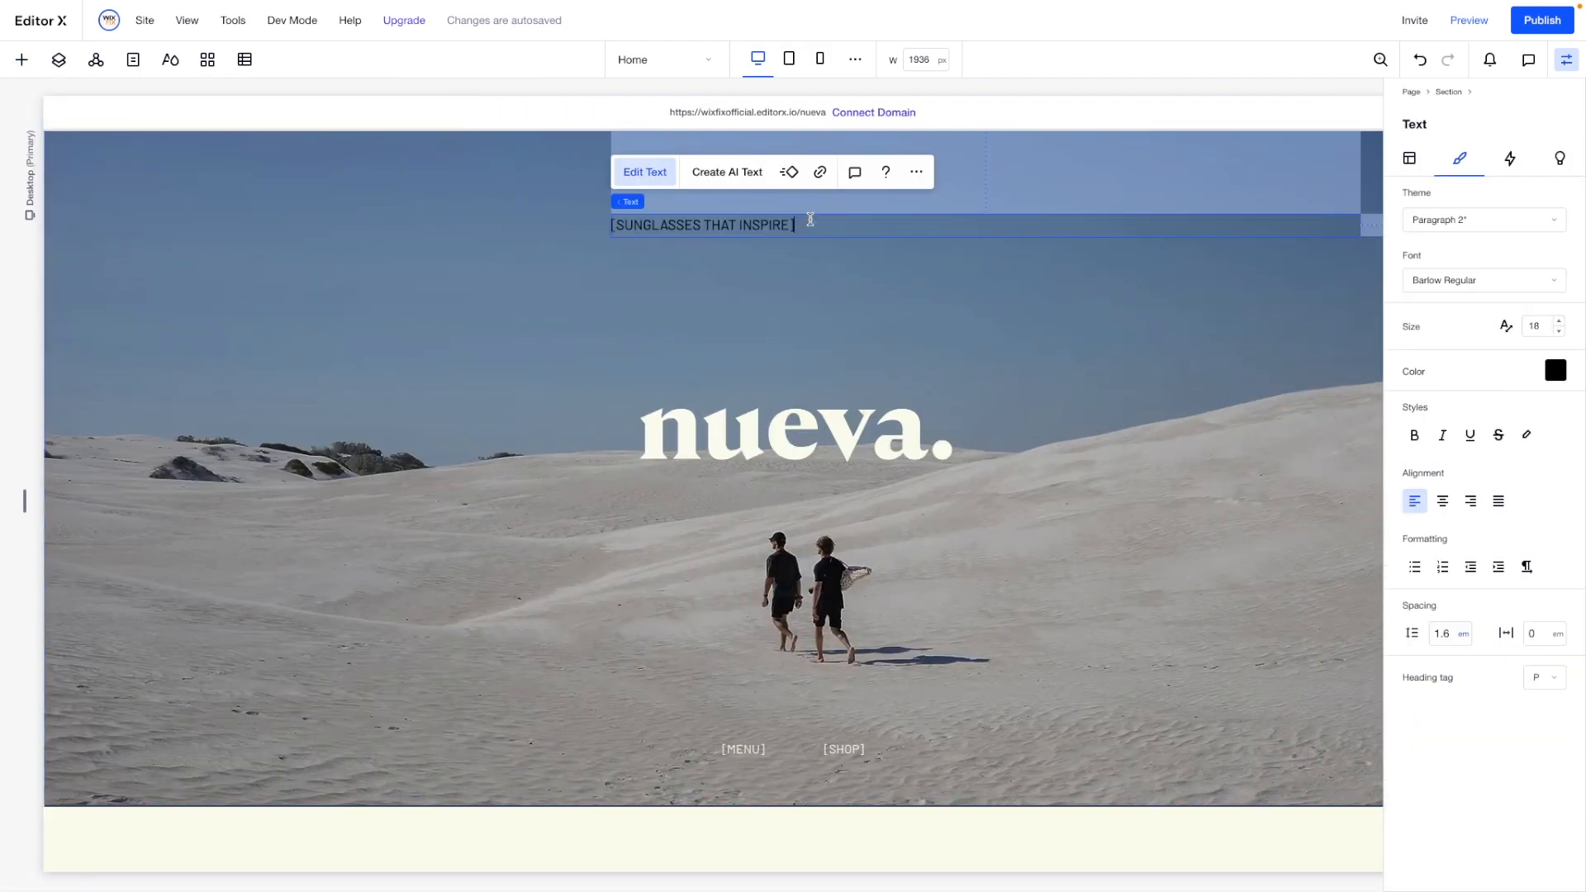
Format the whole "[SUNGLASSES THAT INSPIRE]" text in the cream theme color #FAFBEF at font size 16.
key(ctrl+a)
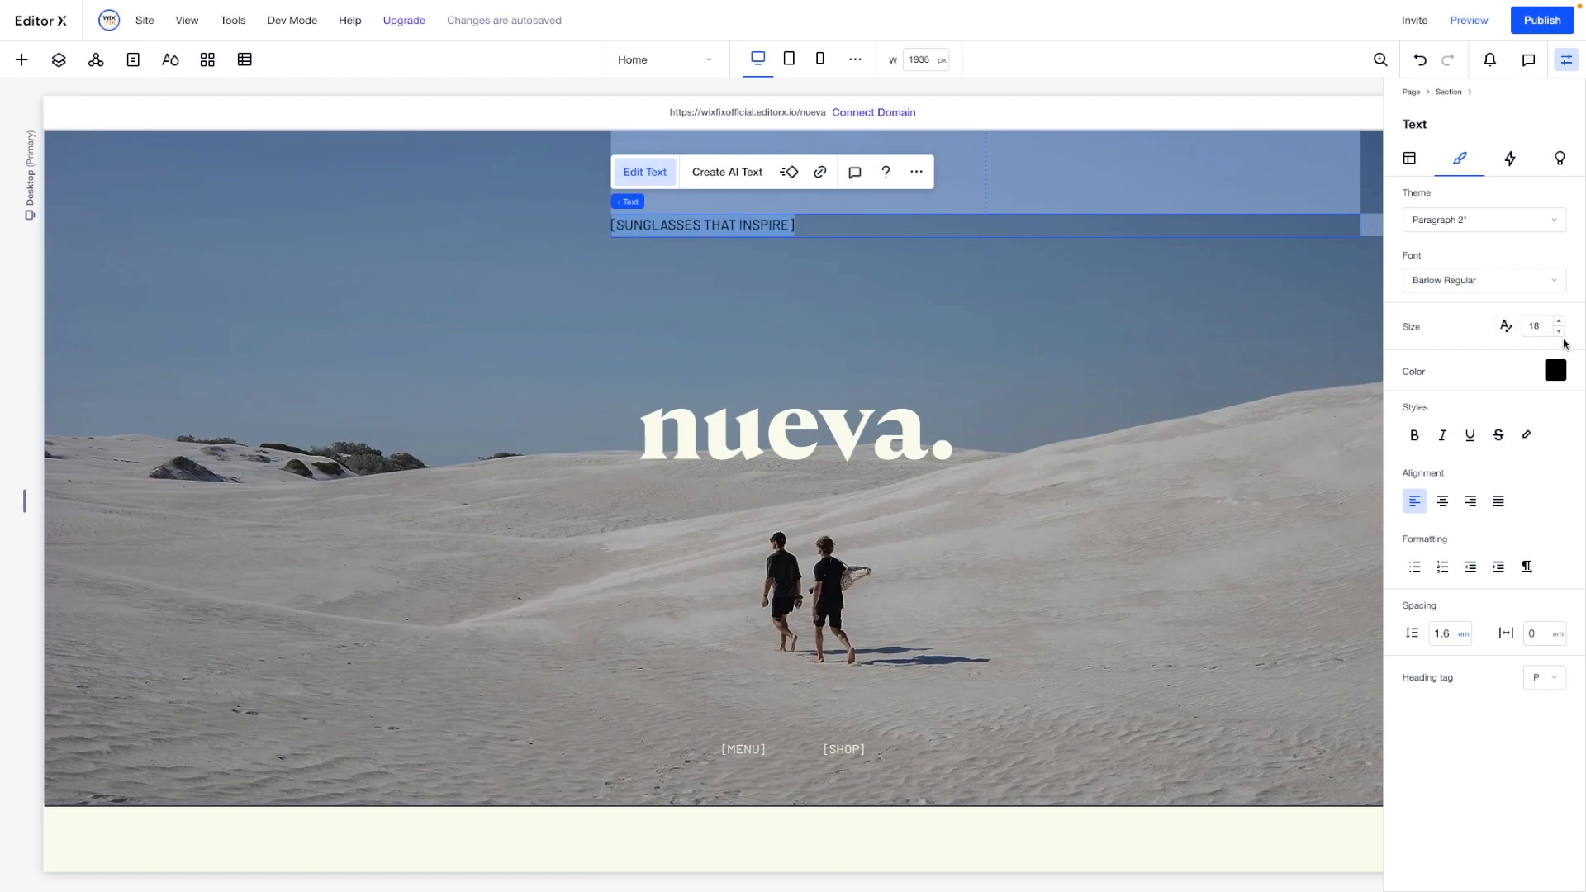
click(1555, 370)
click(1438, 533)
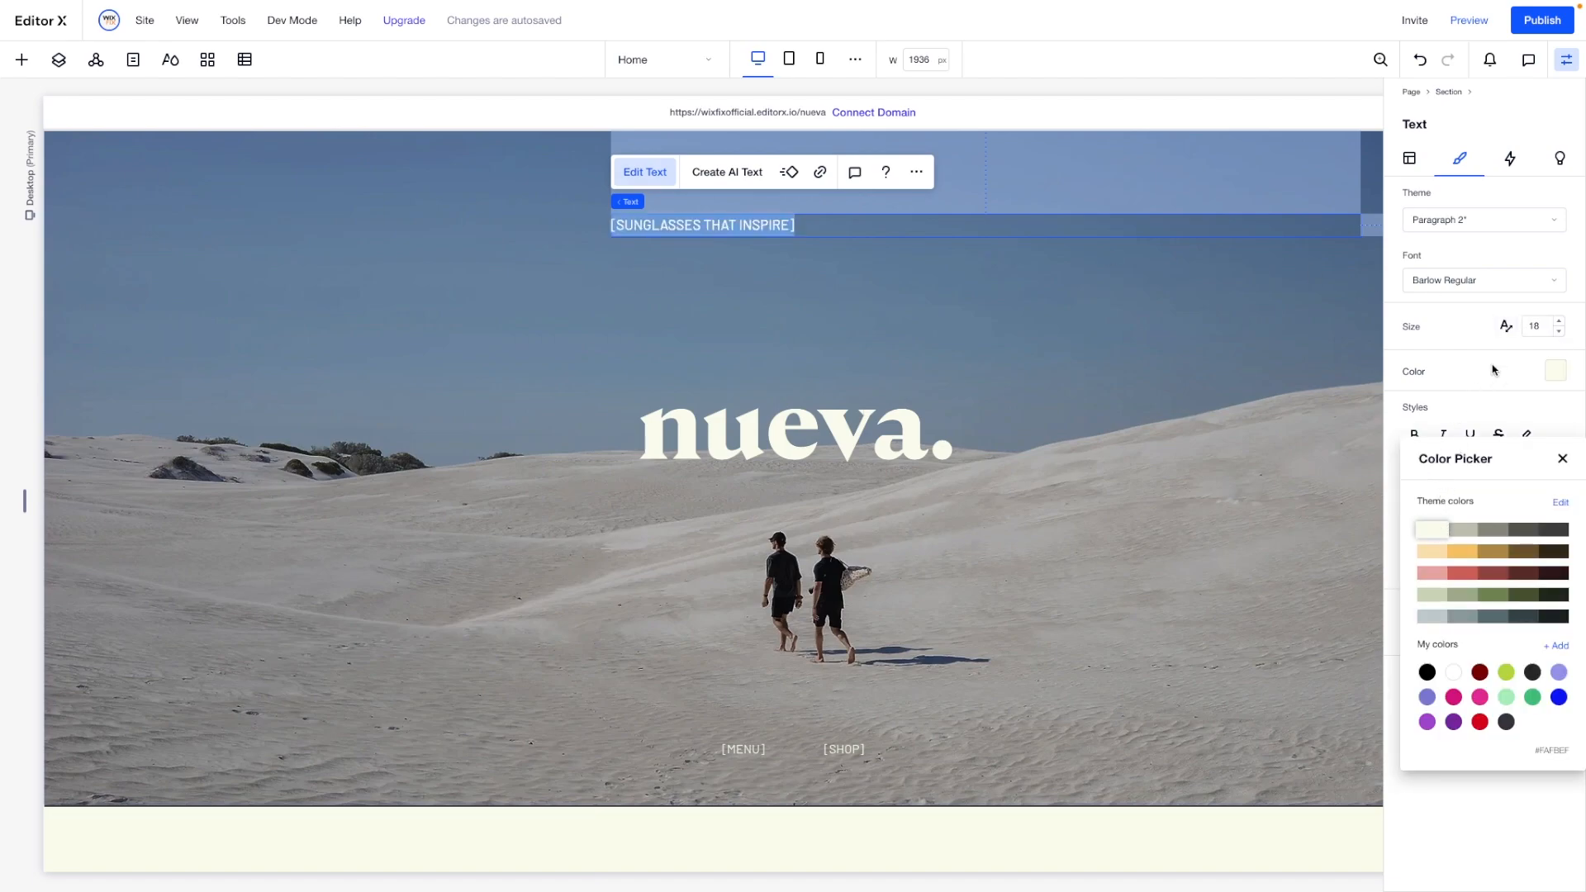
click(1544, 325)
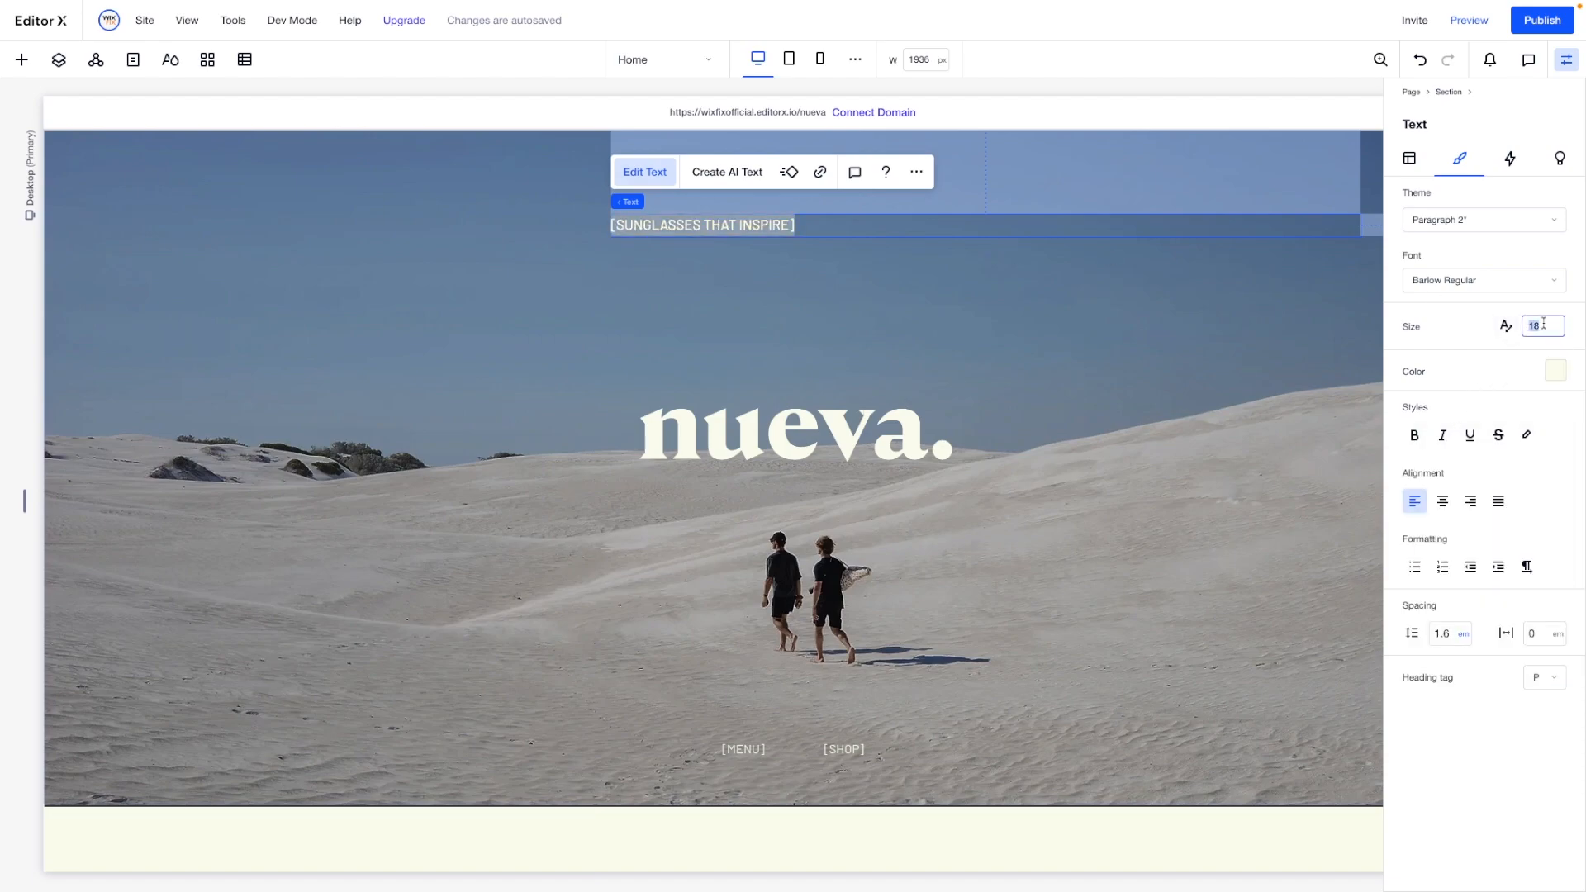
text(16)
key(Return)
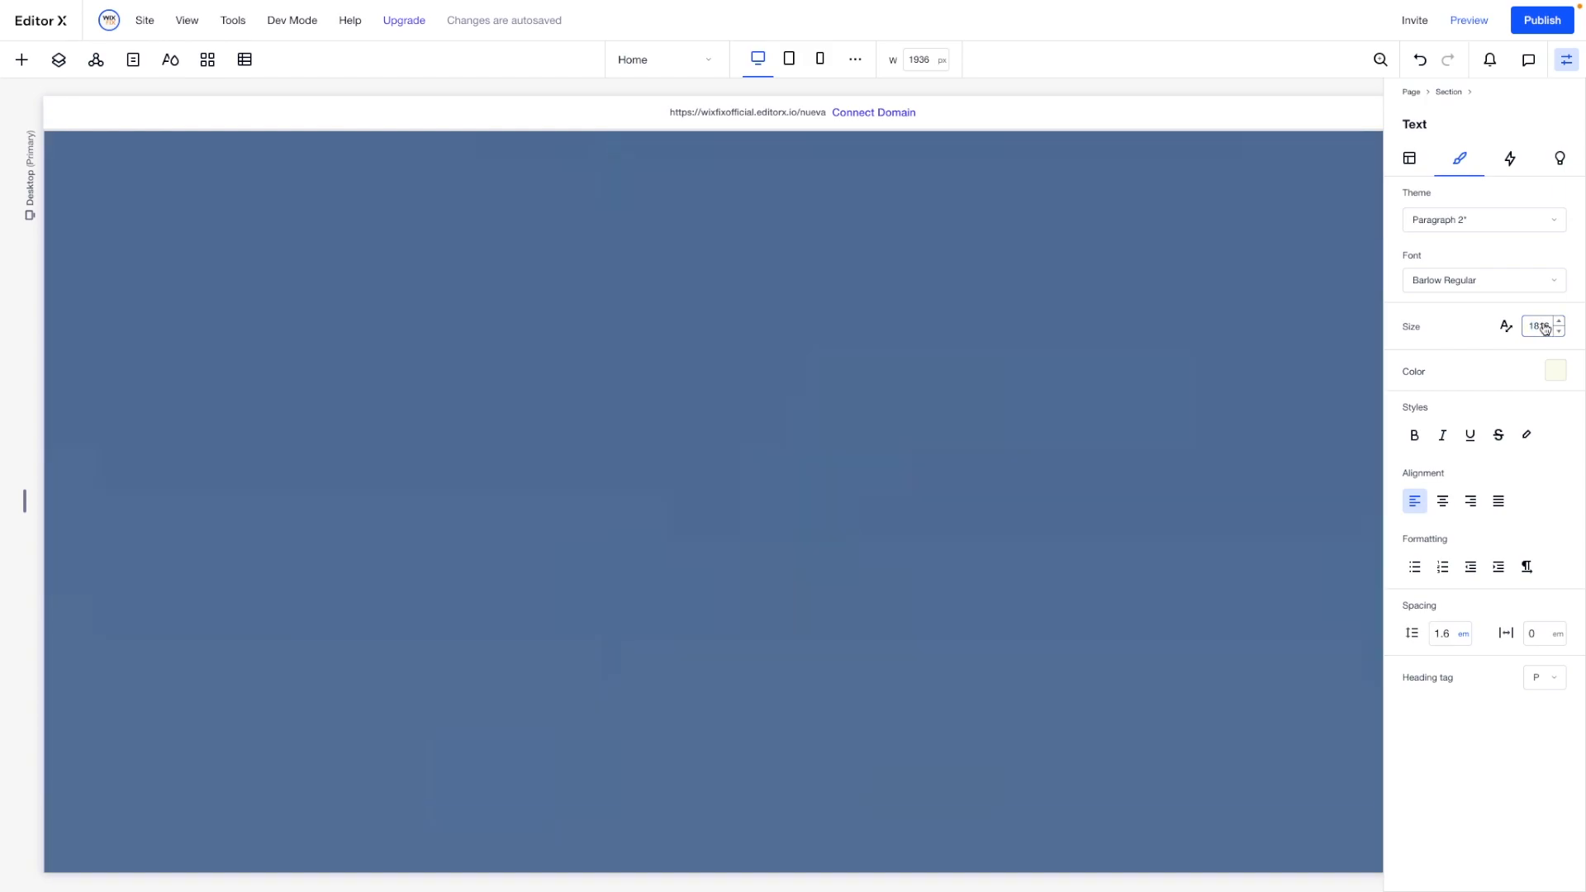
text(16)
key(Return)
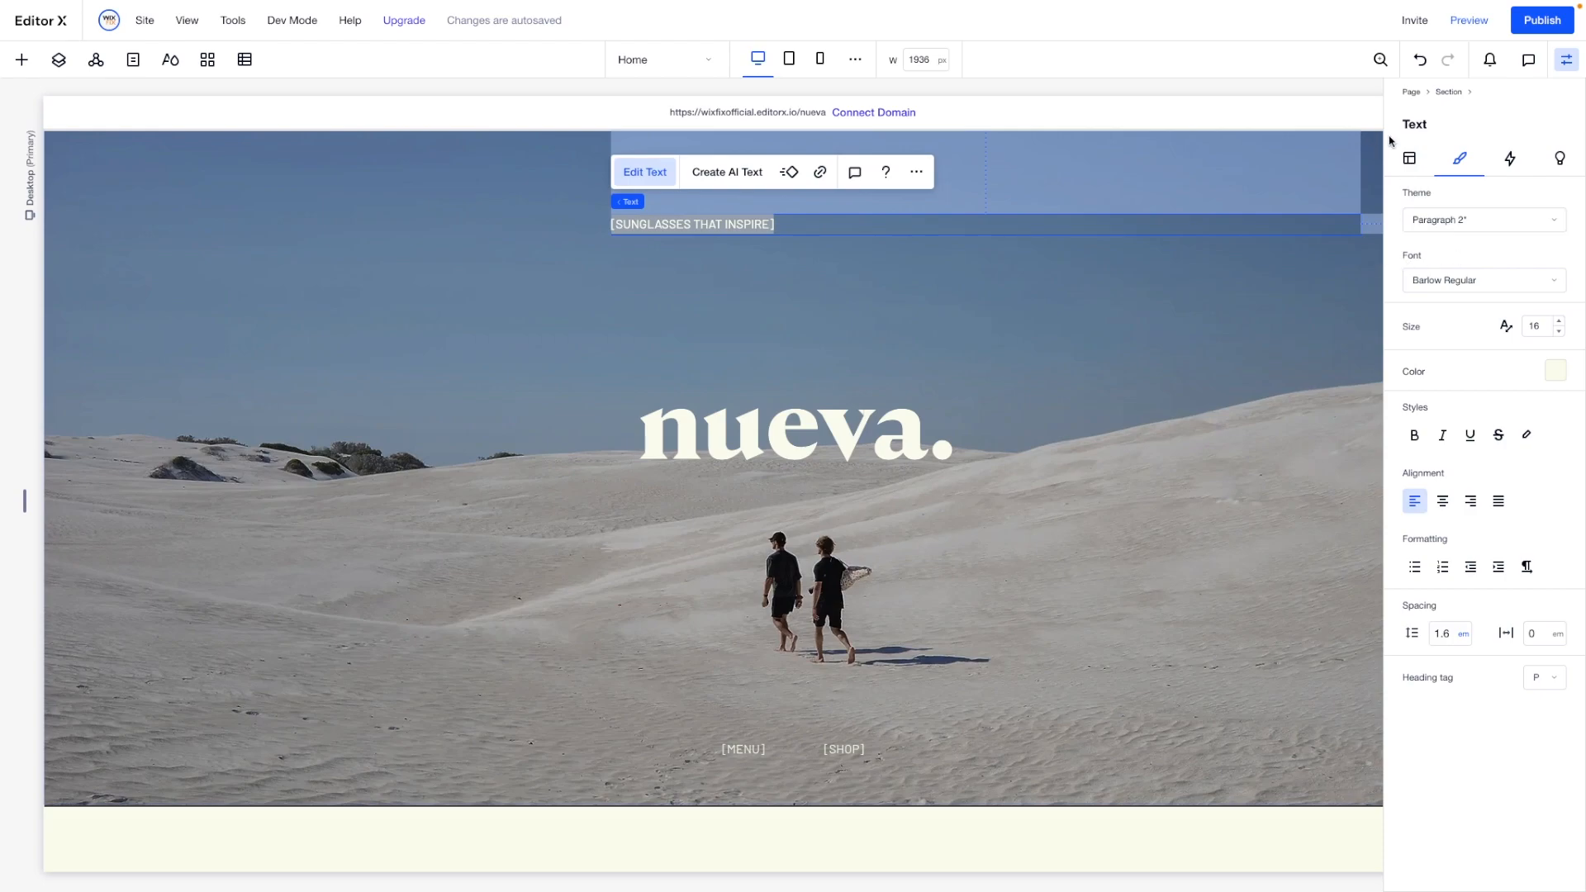
Set the width of the "[SUNGLASSES THAT INSPIRE]" text element to Max content.
click(1409, 158)
click(1472, 347)
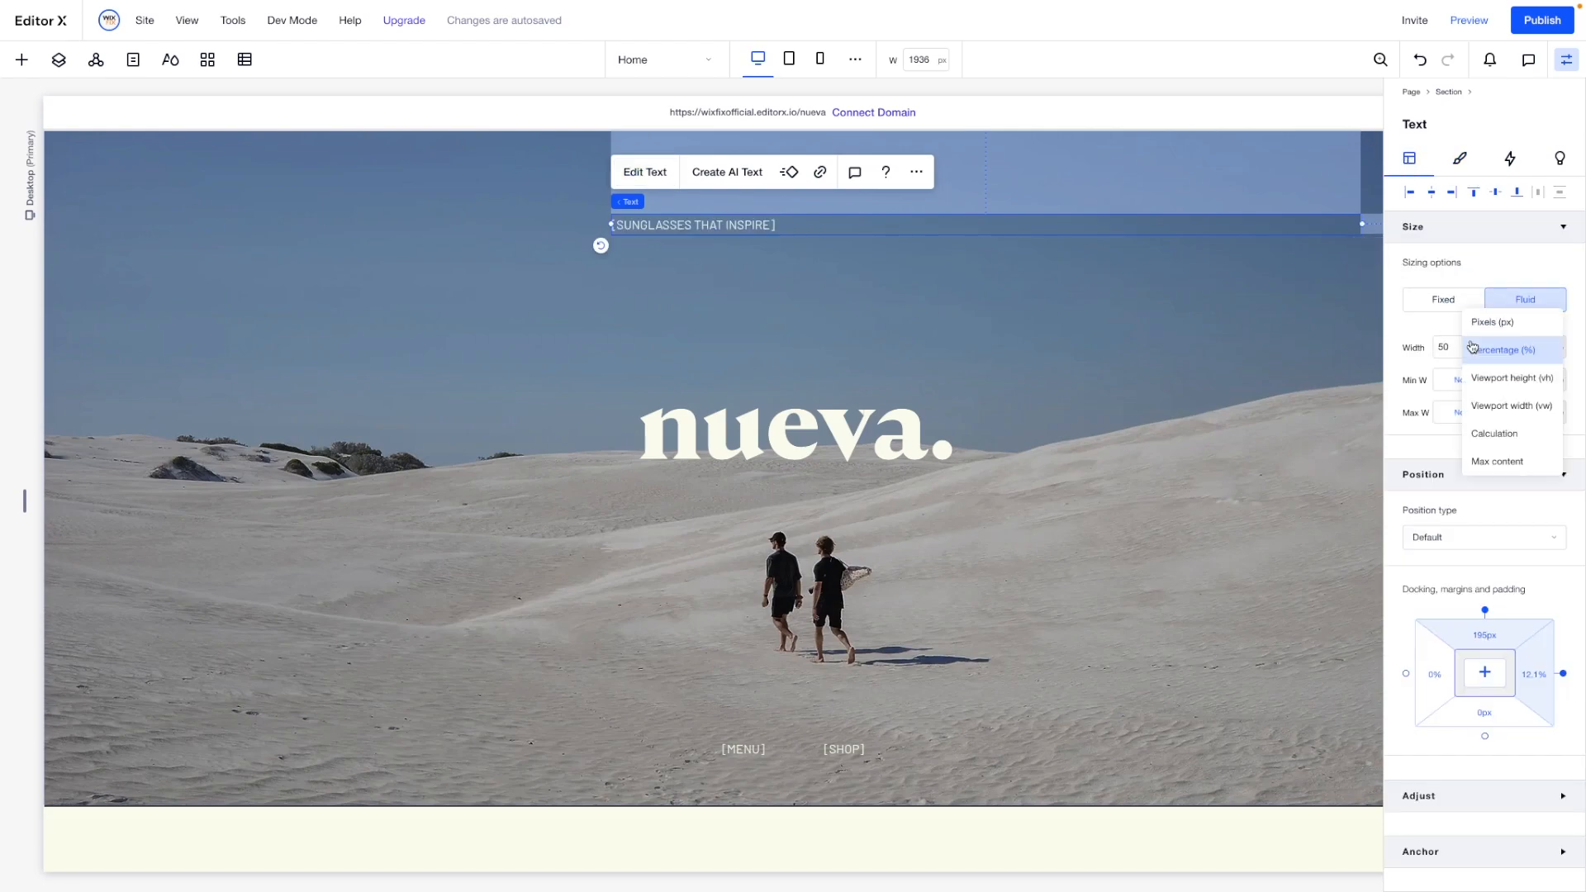
click(1495, 459)
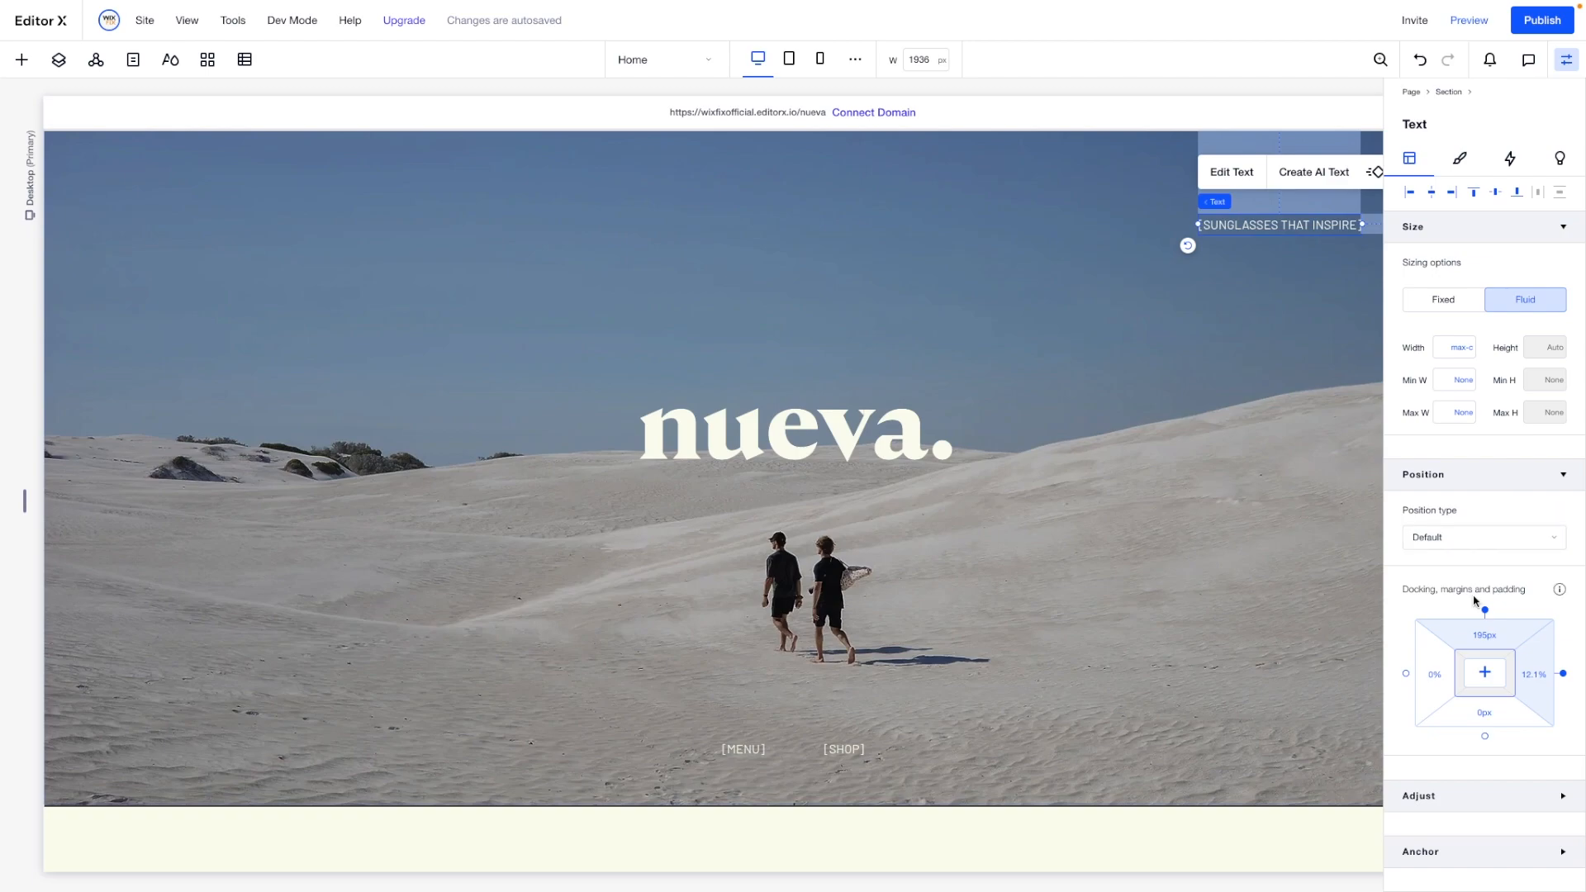
Rotate the "[SUNGLASSES THAT INSPIRE]" text element to -90 degrees.
click(1560, 797)
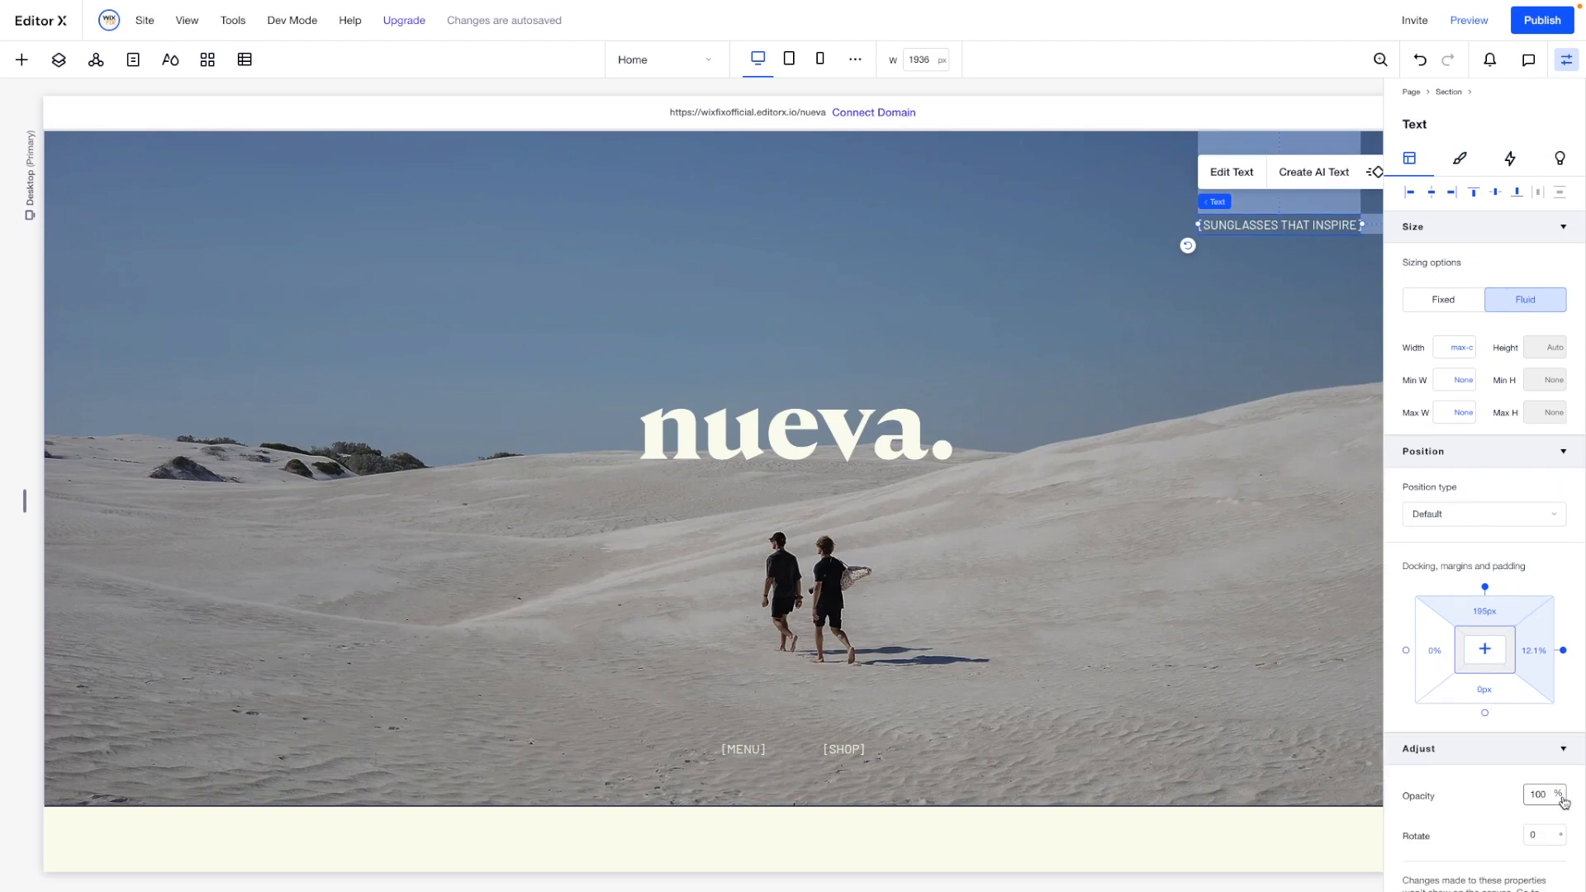
click(1536, 836)
key(Return)
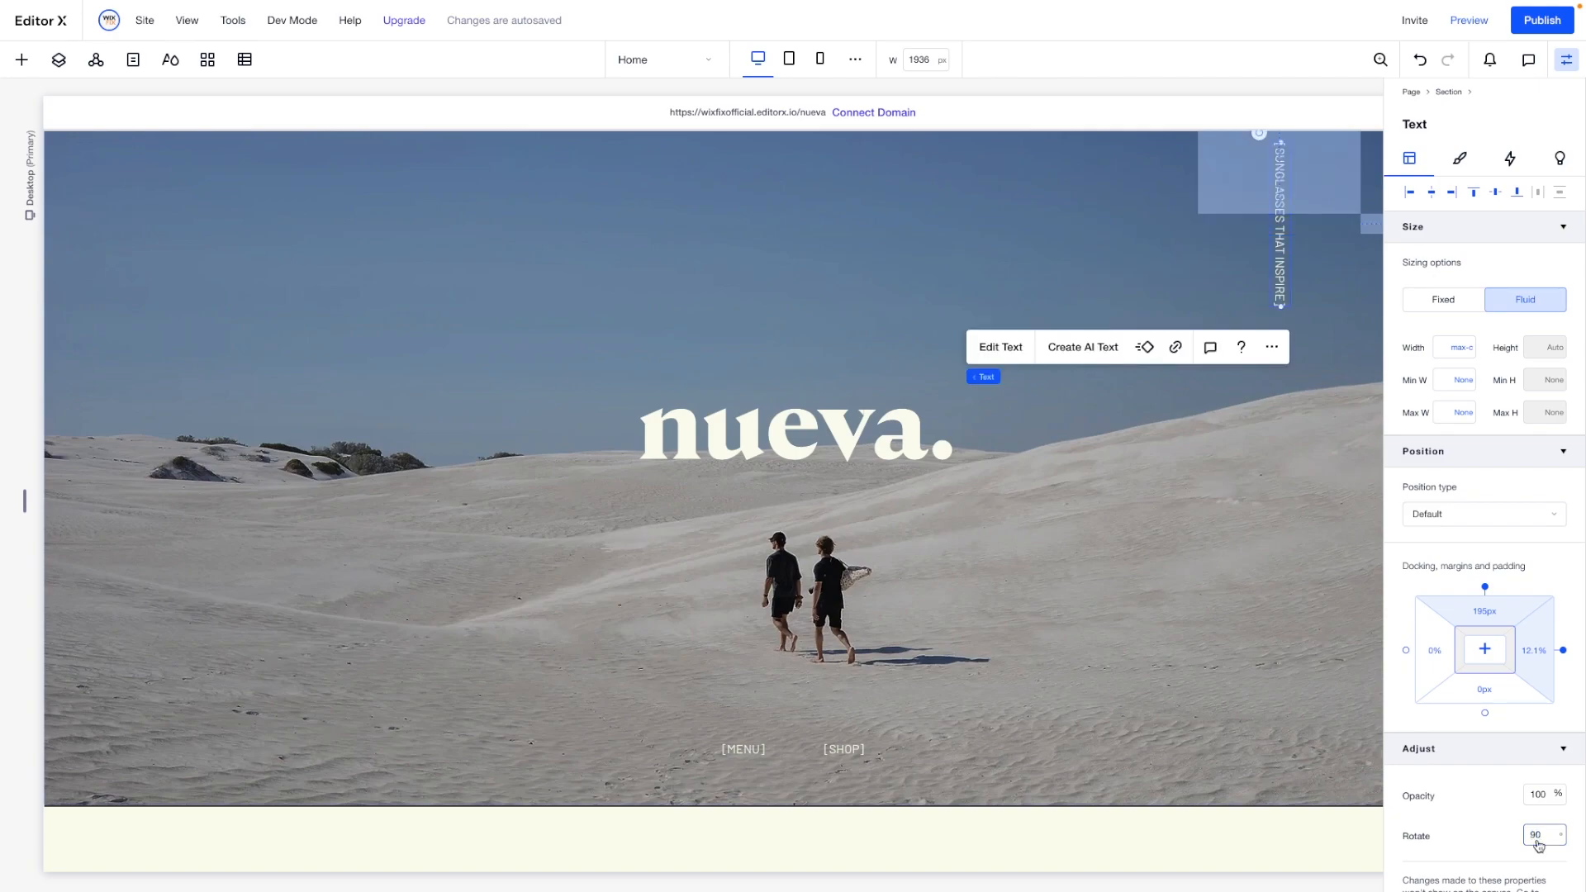
double_click(1538, 837)
text(-90)
key(Return)
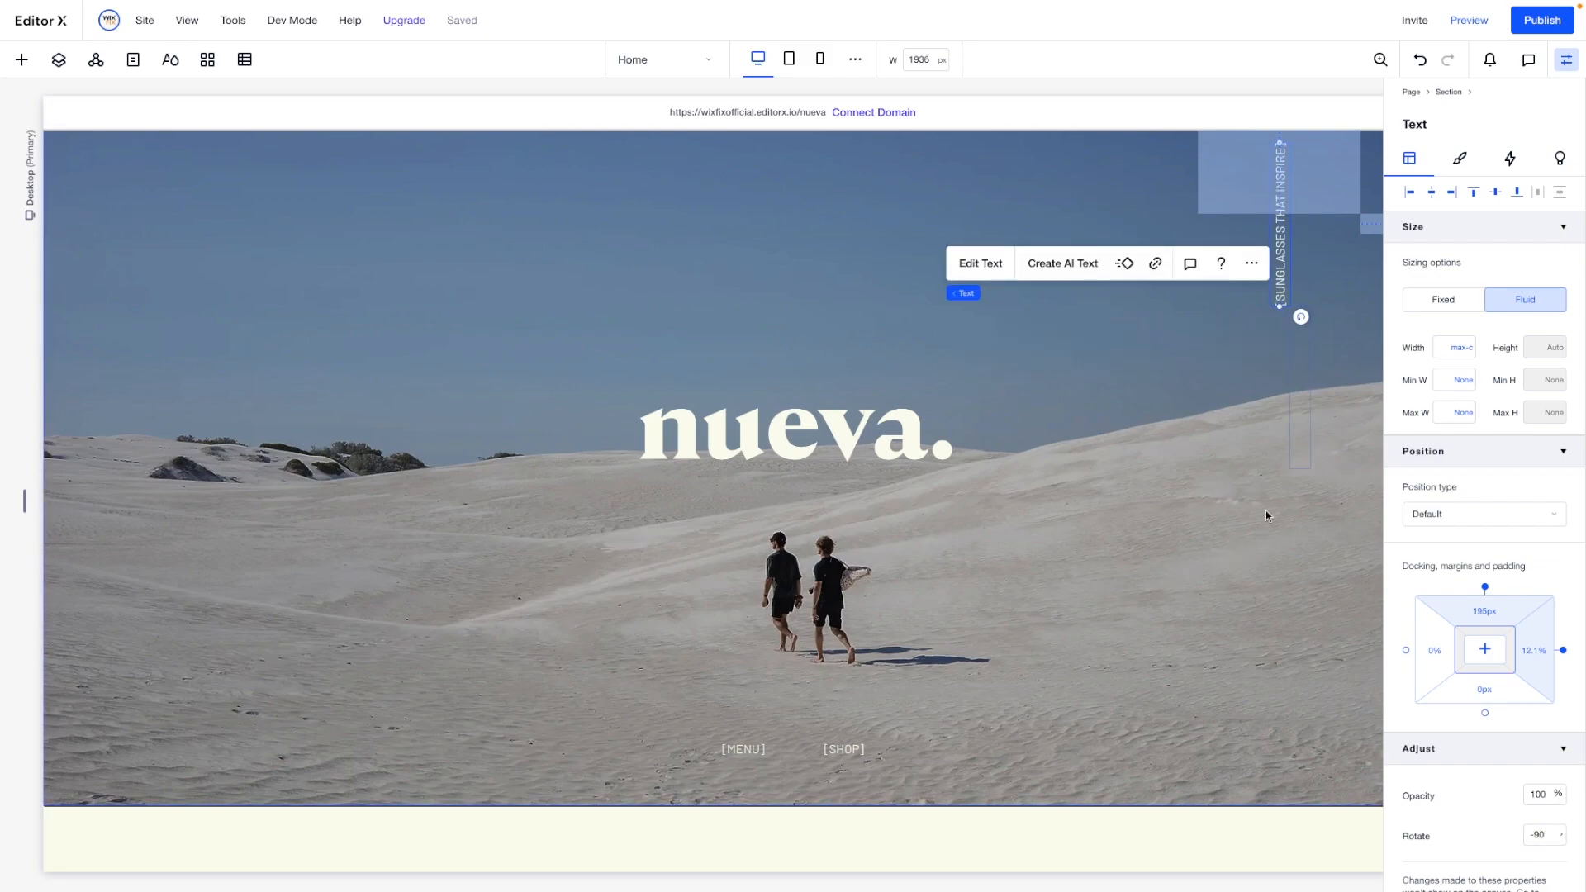
Align the rotated tagline to the hero section's bottom-right corner with right and bottom margins of 0.
scroll(1340, 423, right, 3)
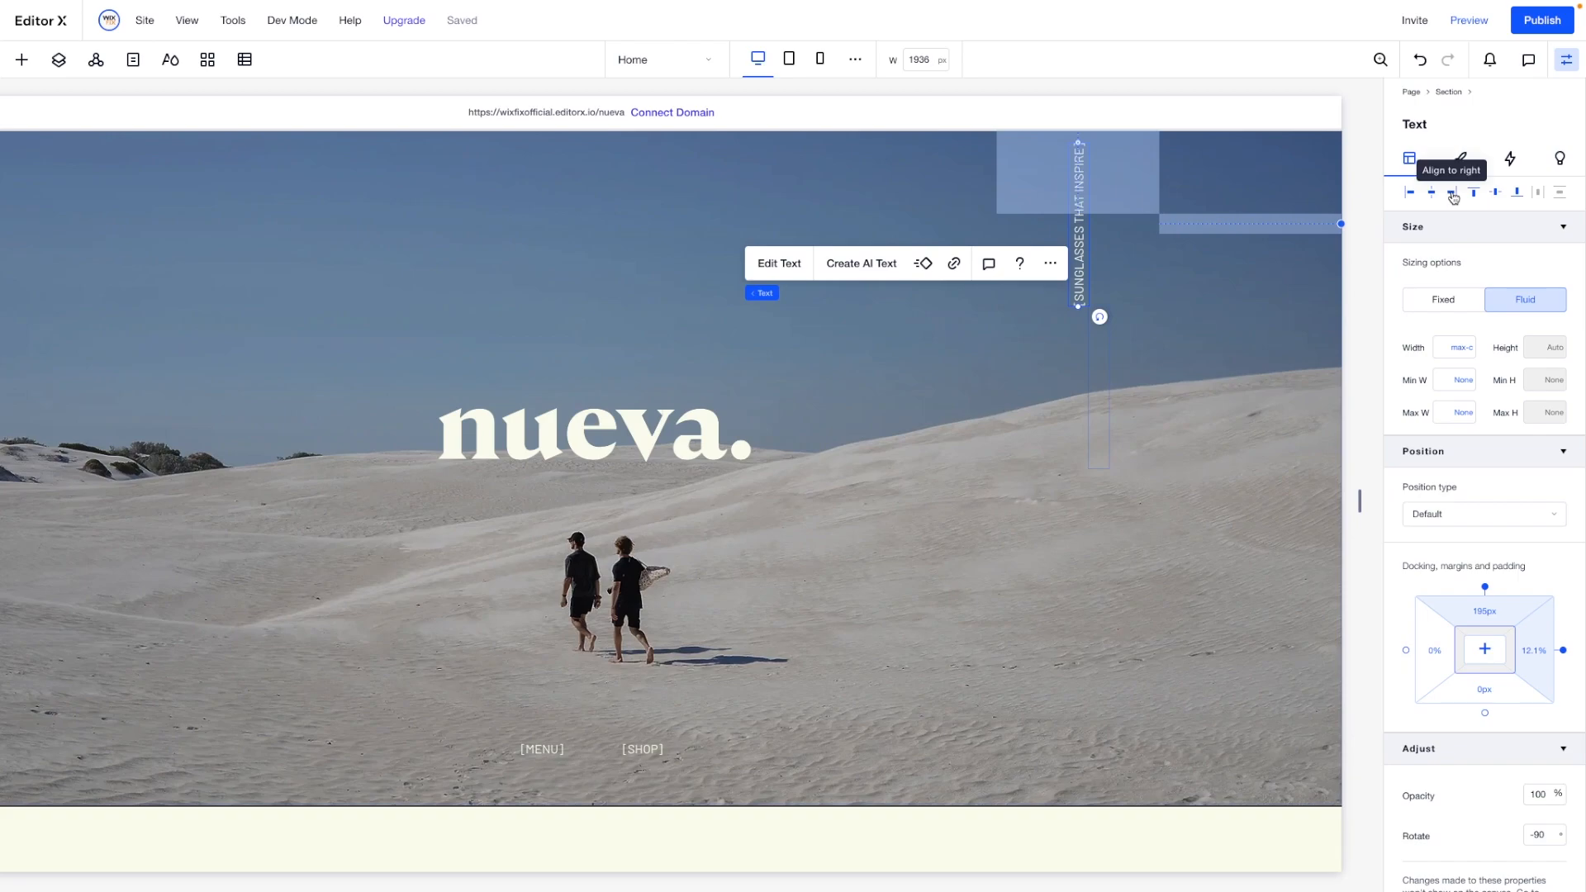
click(1516, 192)
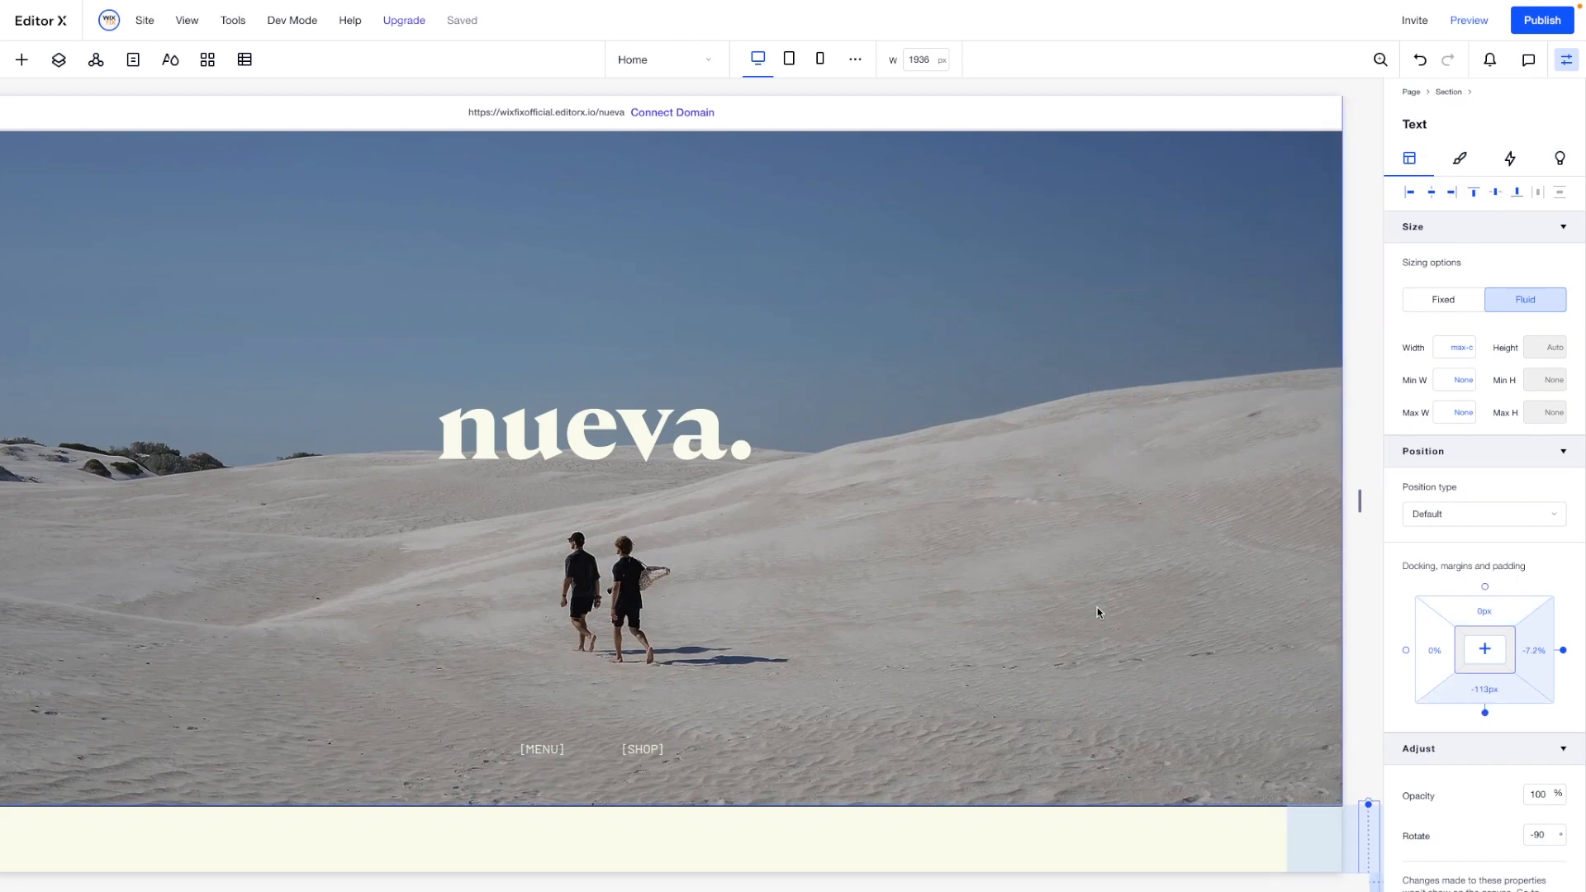
scroll(1096, 607, right, 1)
click(1536, 652)
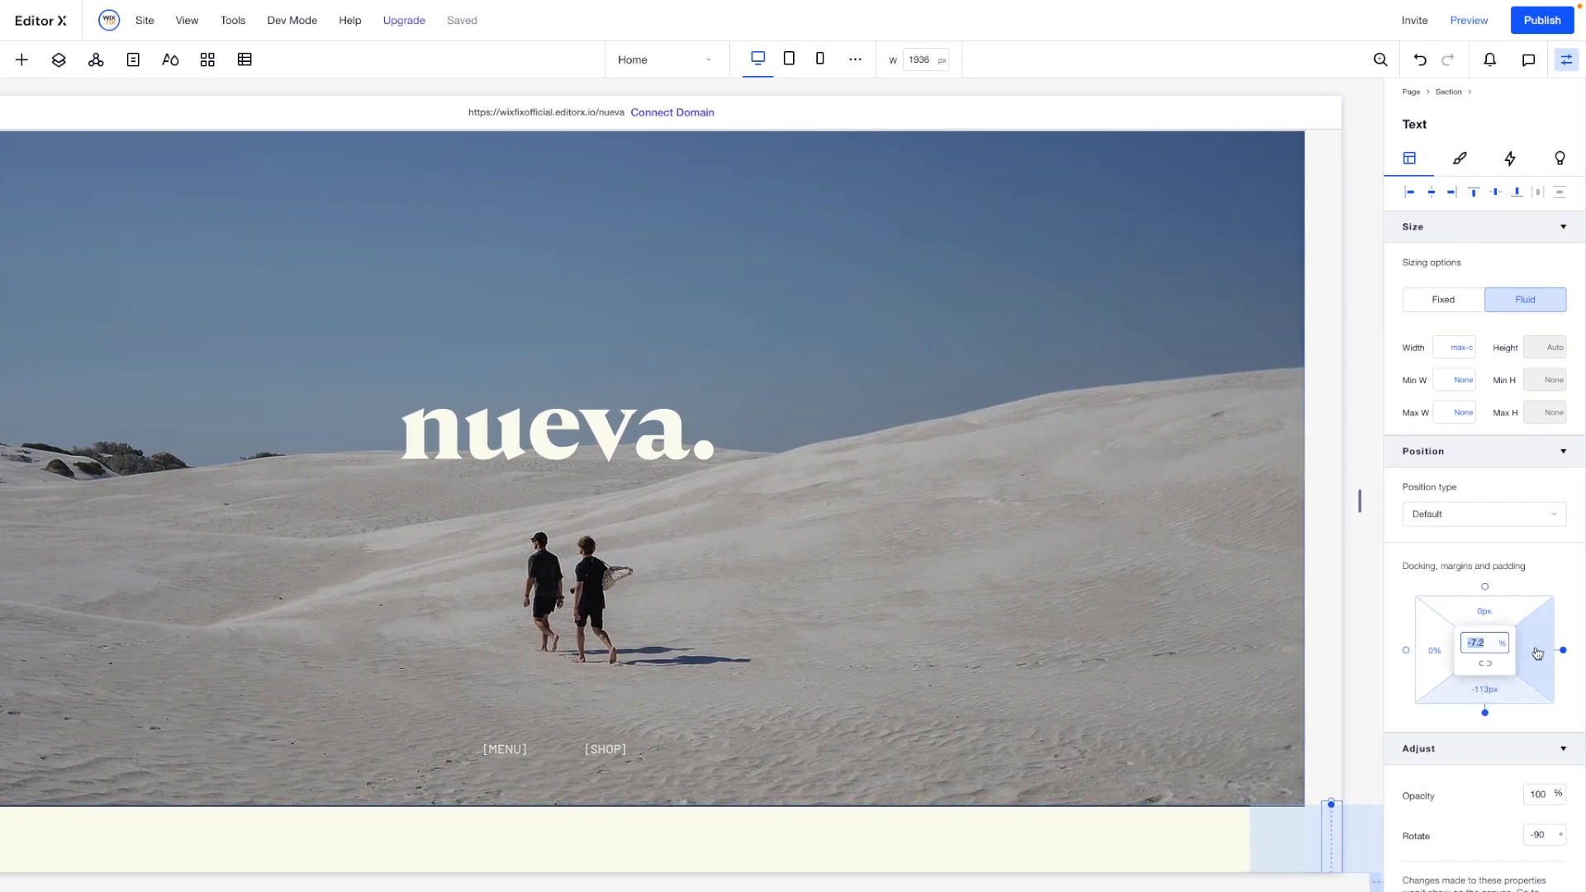
text(0)
key(Tab)
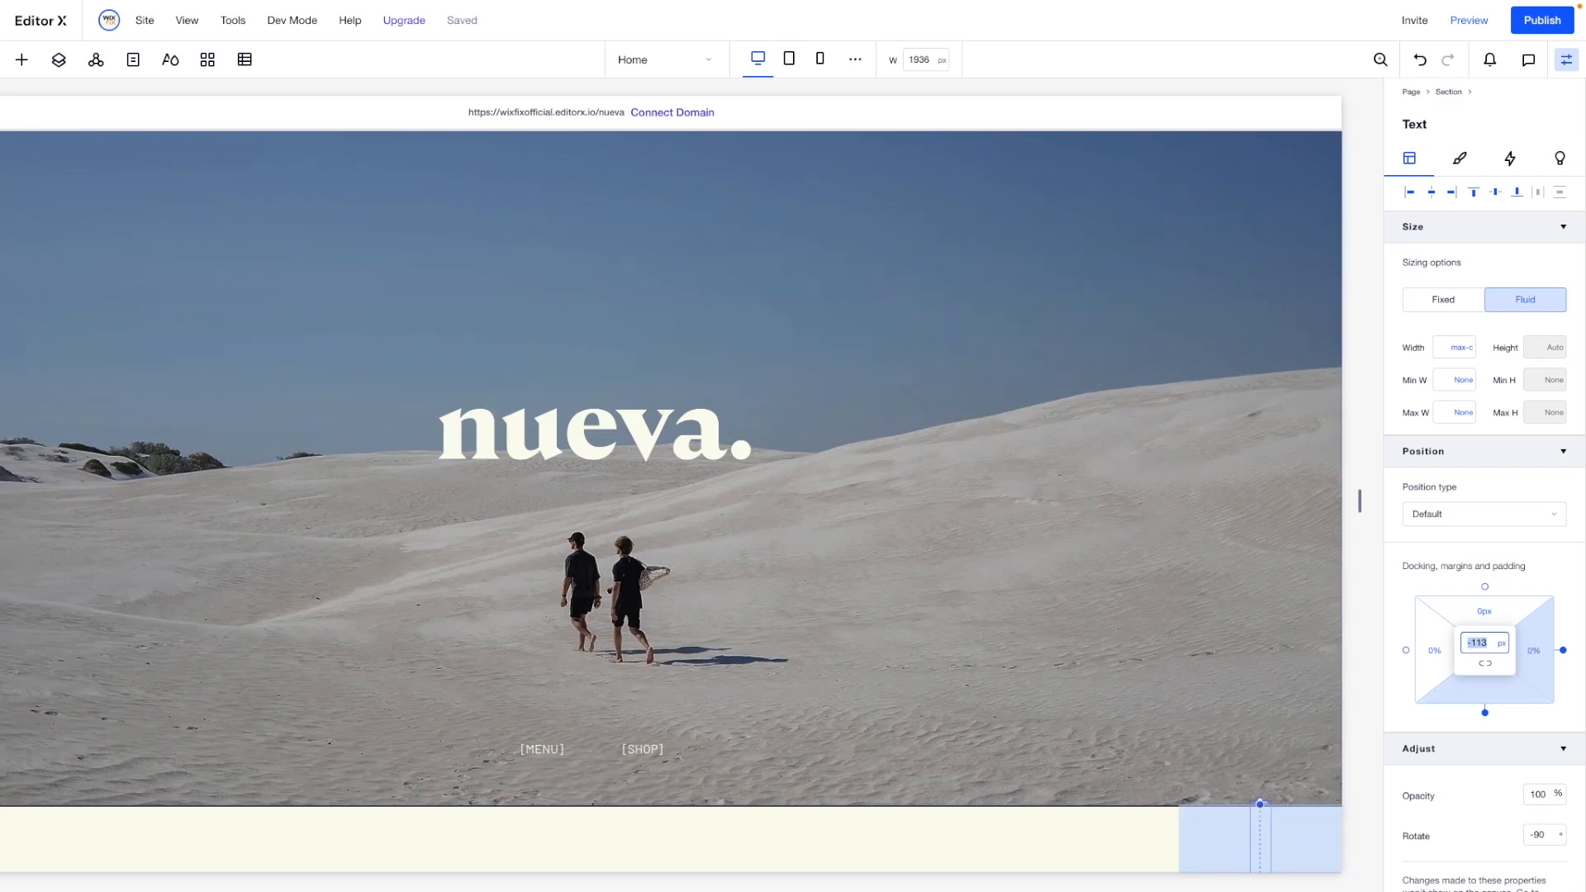
text(0)
key(Tab)
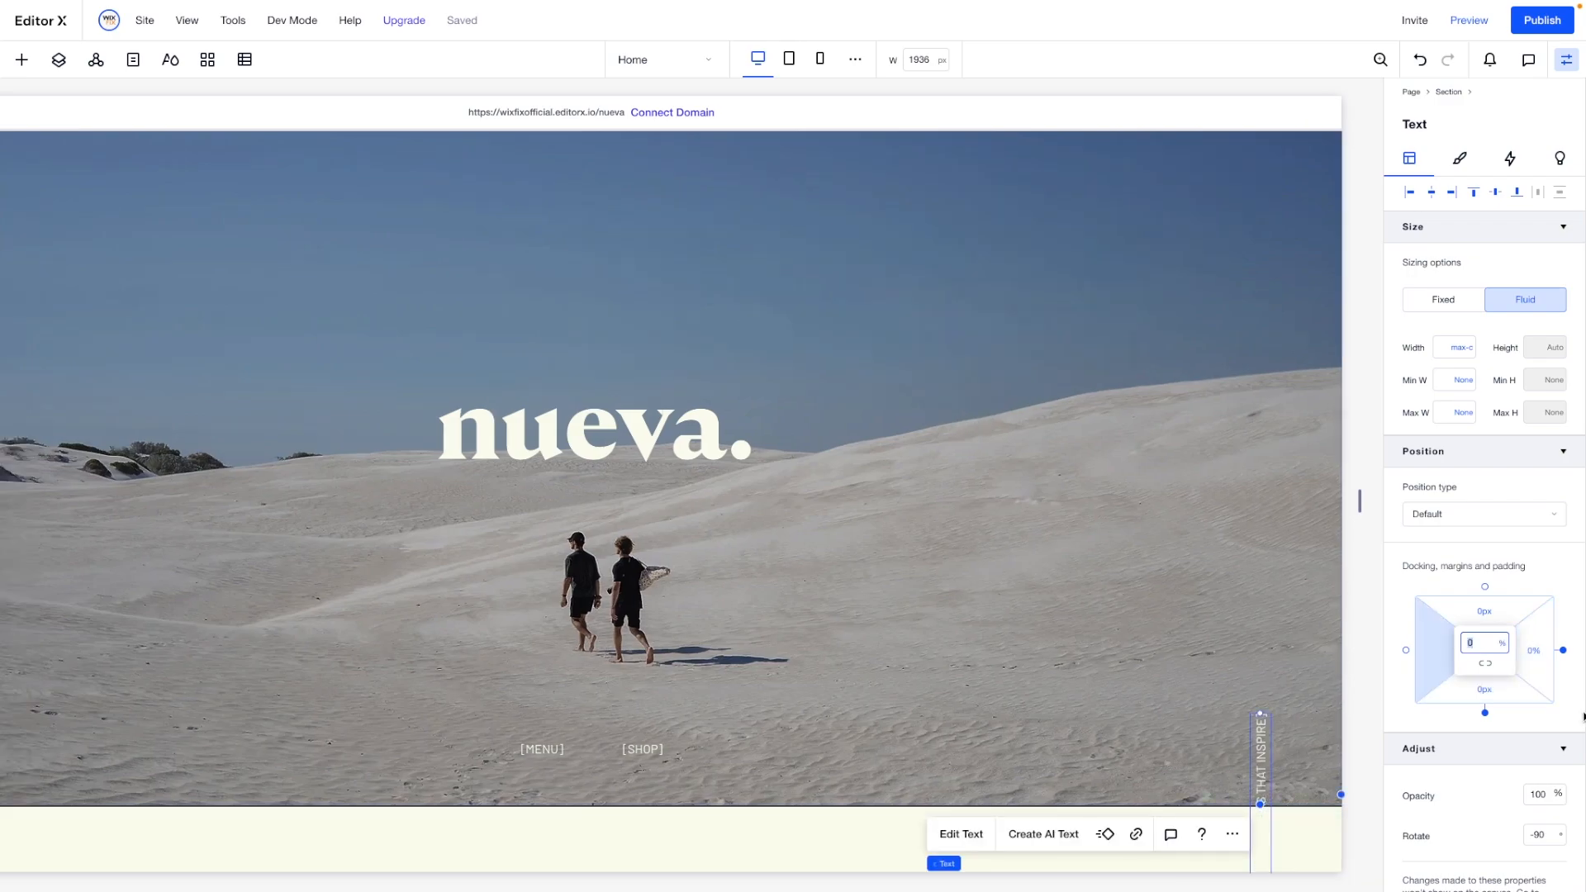
Set the tagline's bottom margin to 120 px and convert its unit to viewport width.
click(1497, 696)
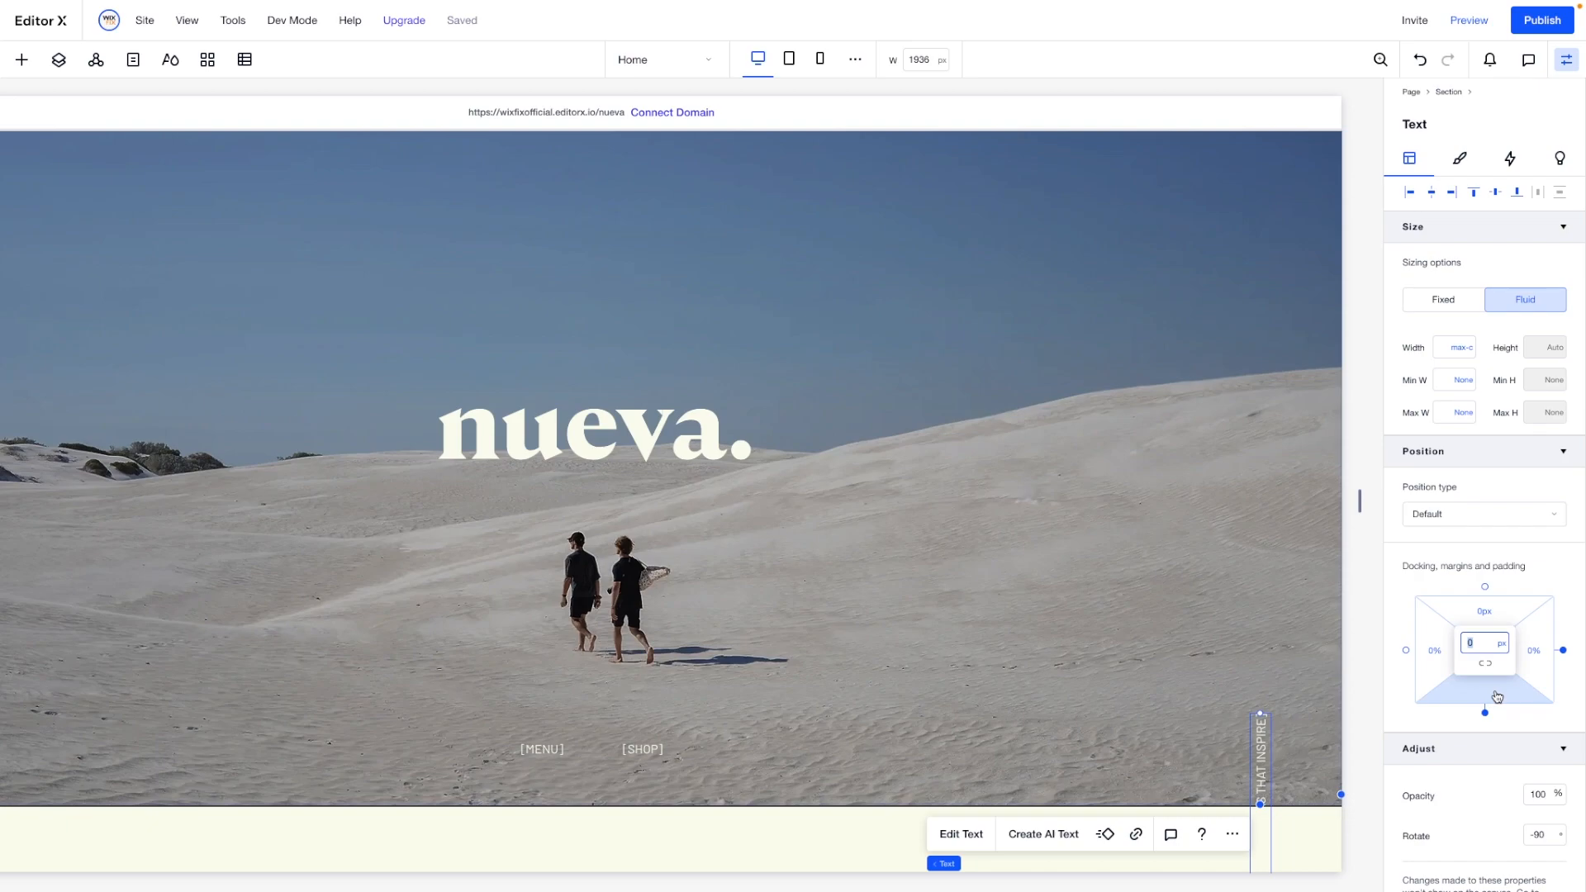
text(120)
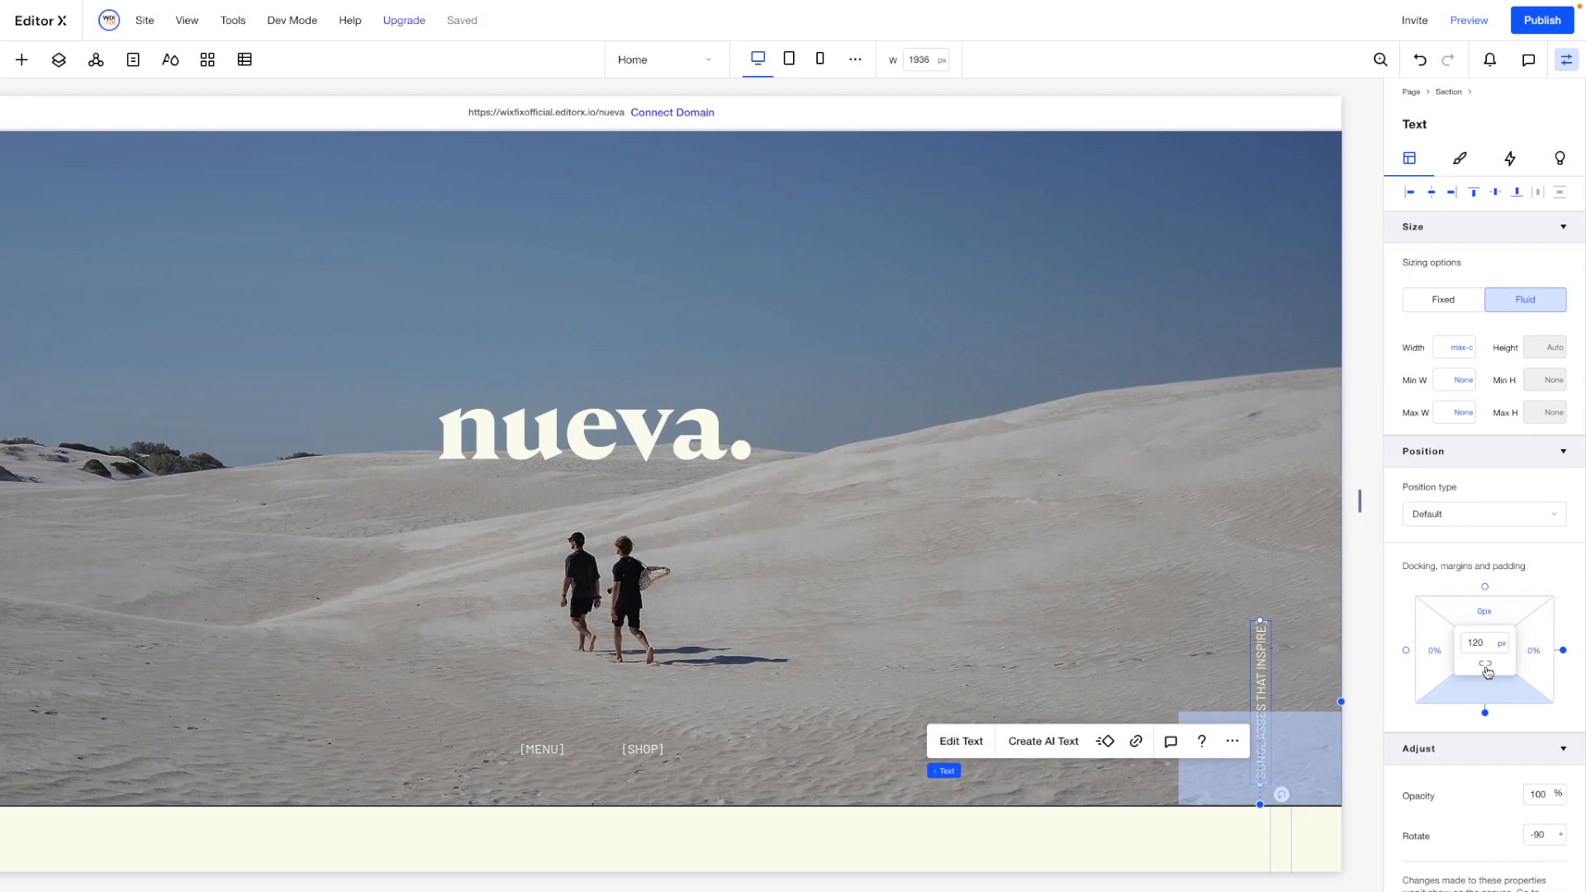
click(1502, 644)
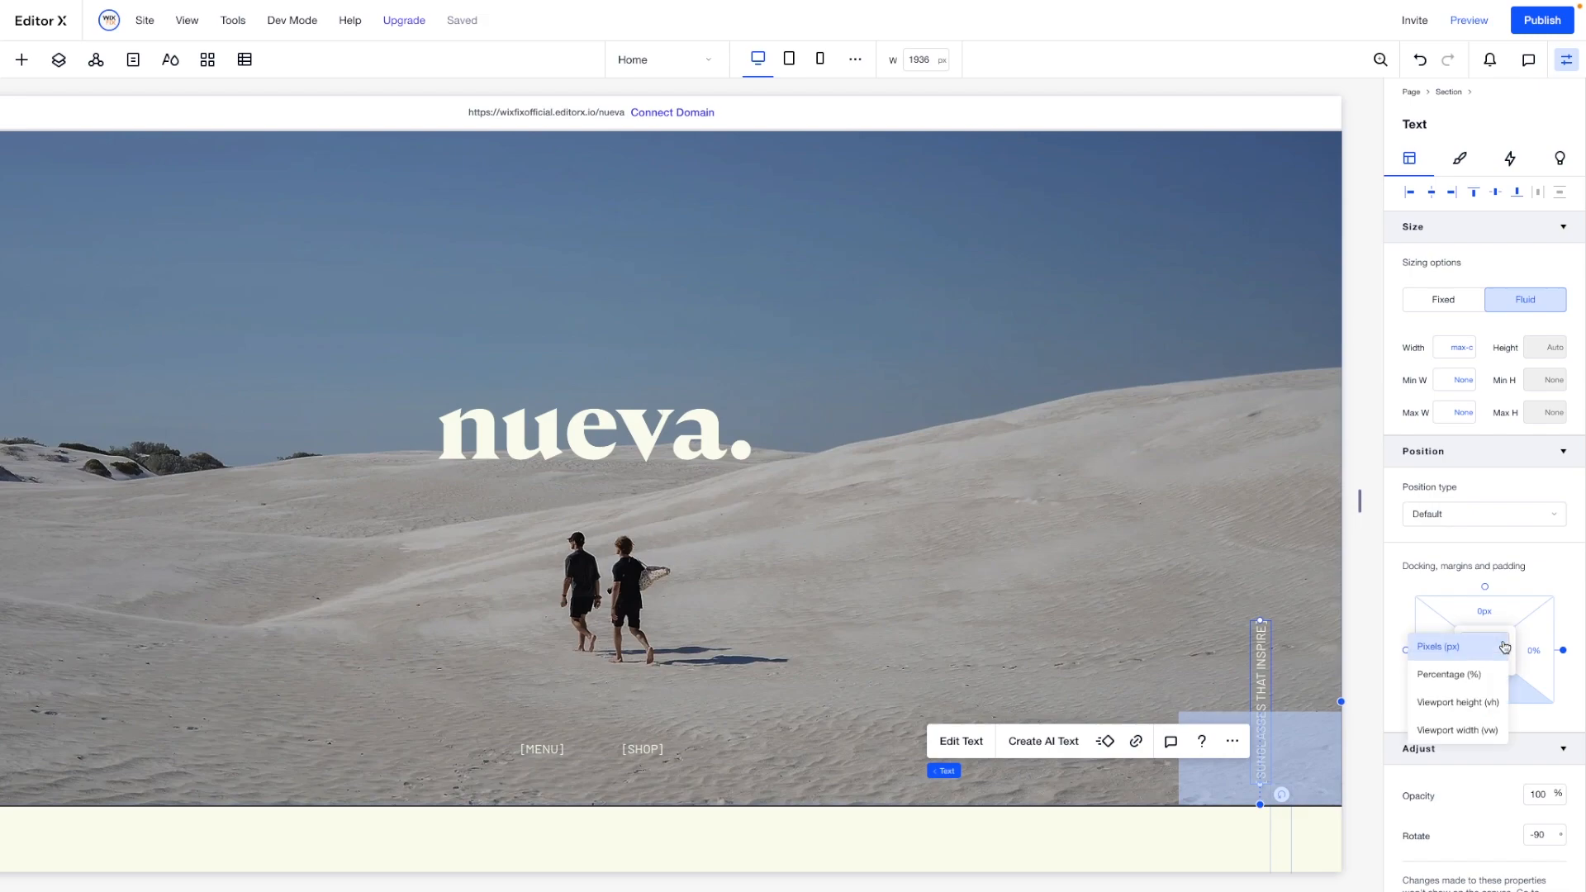
click(1466, 727)
Set the right margin of the rotated tagline to -3% and deselect it.
click(1540, 650)
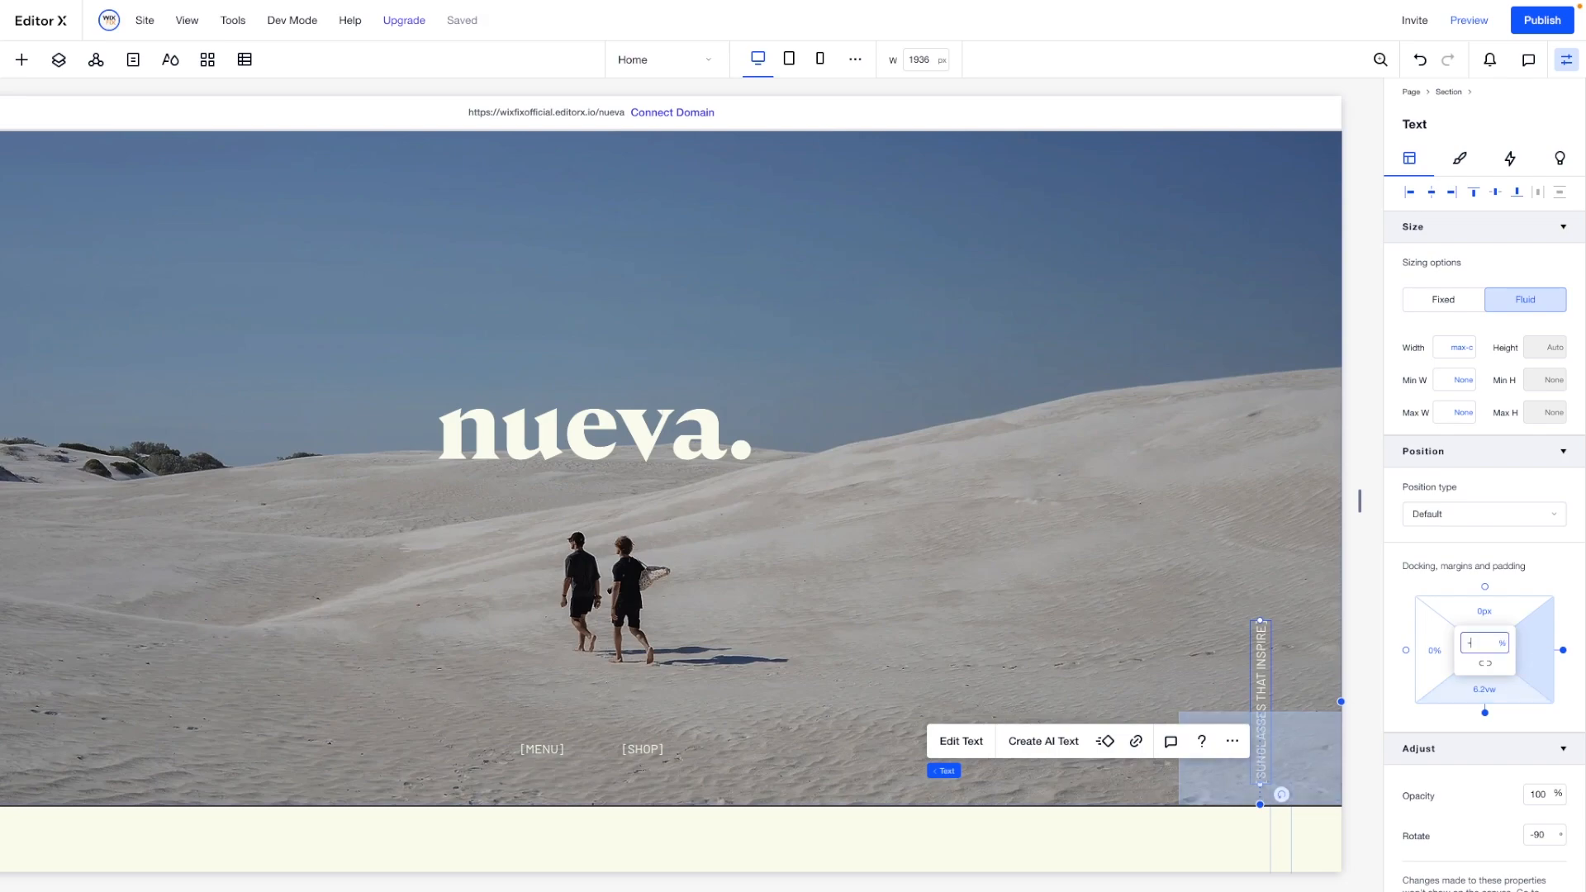
key(Return)
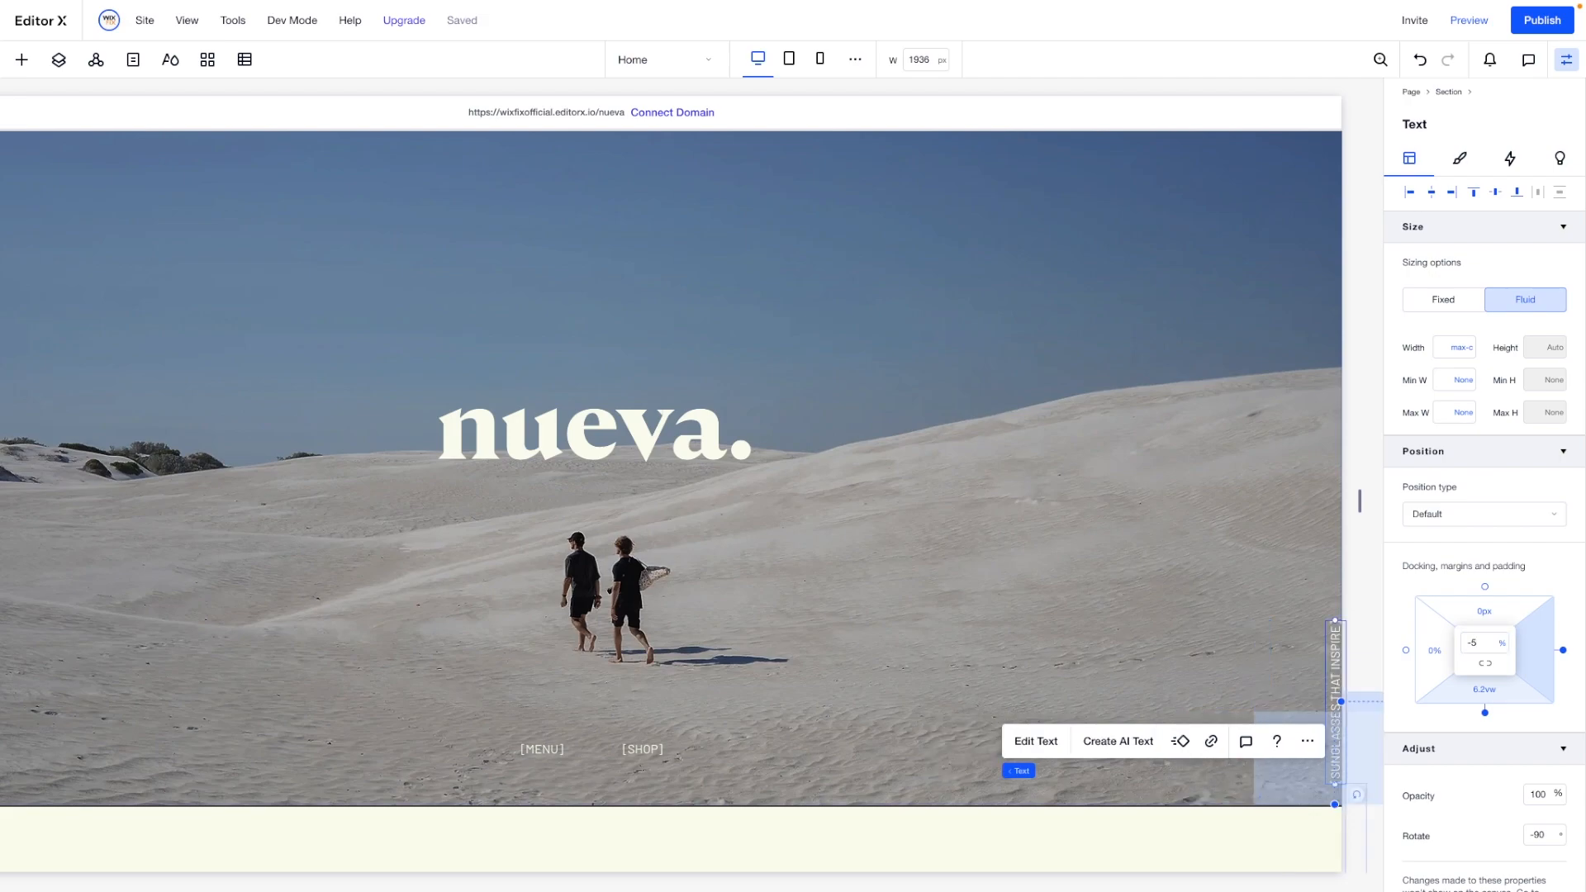
click(1480, 643)
text(-3)
key(Return)
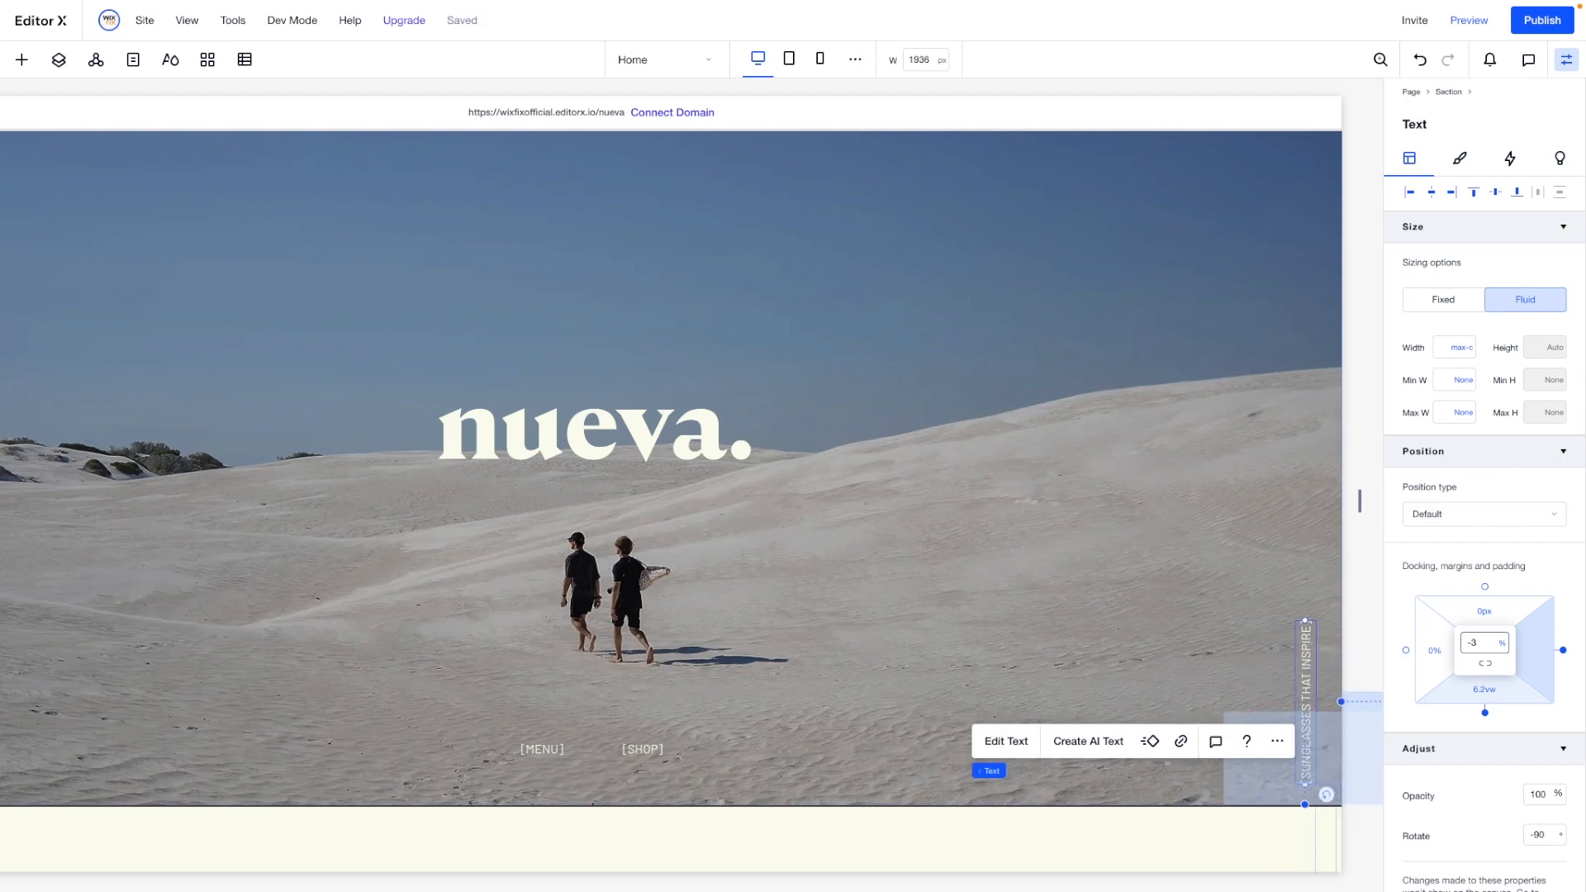
click(1107, 603)
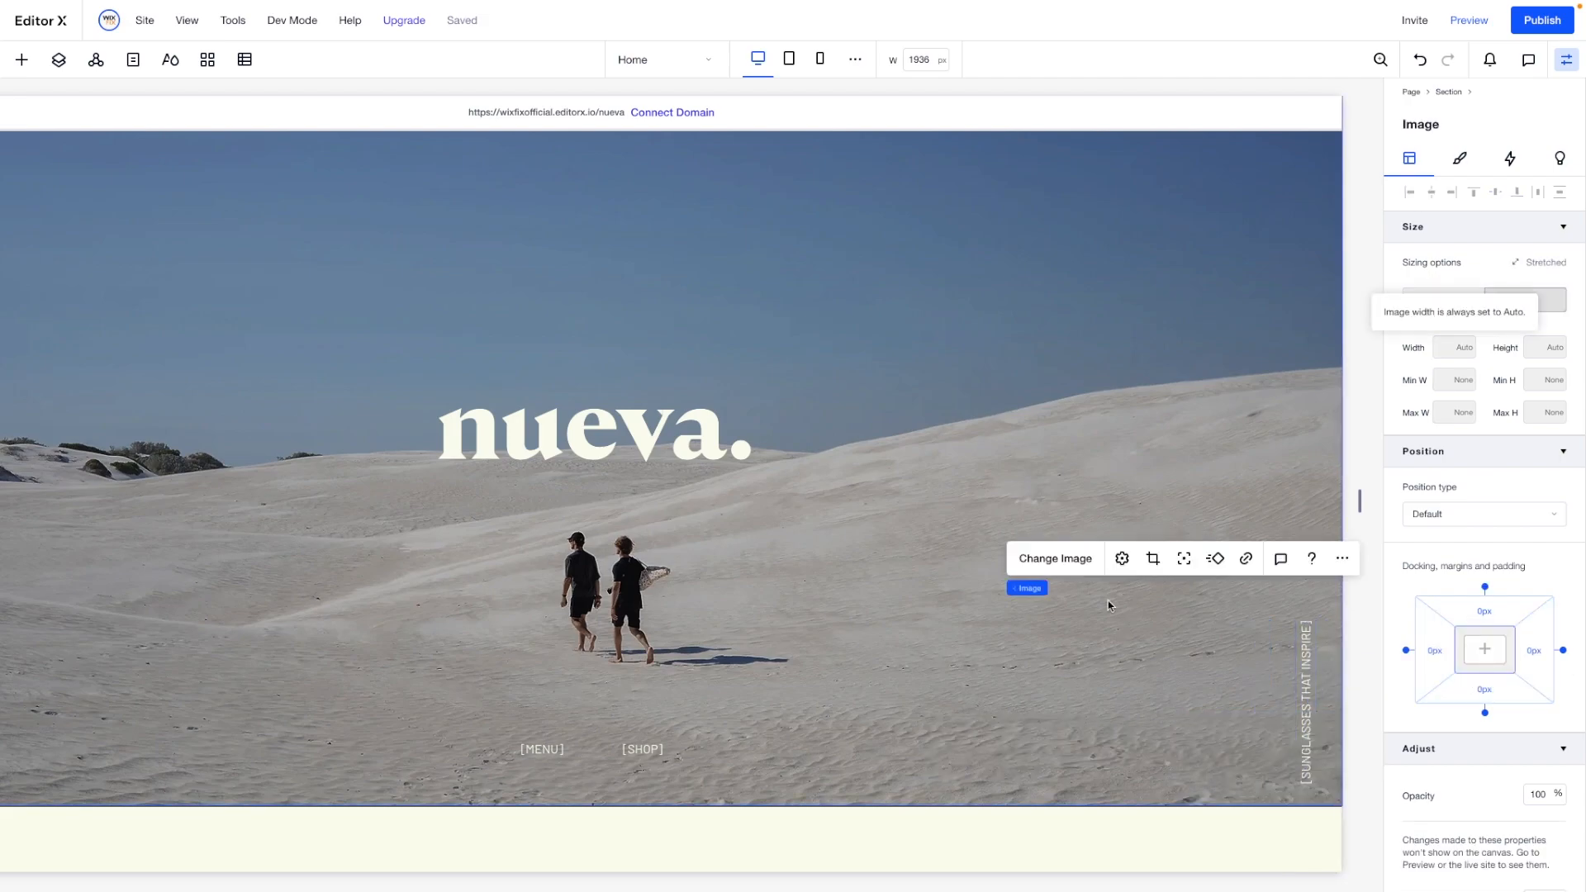
Add a blank section between the hero section and the footer.
scroll(825, 572, left, 2)
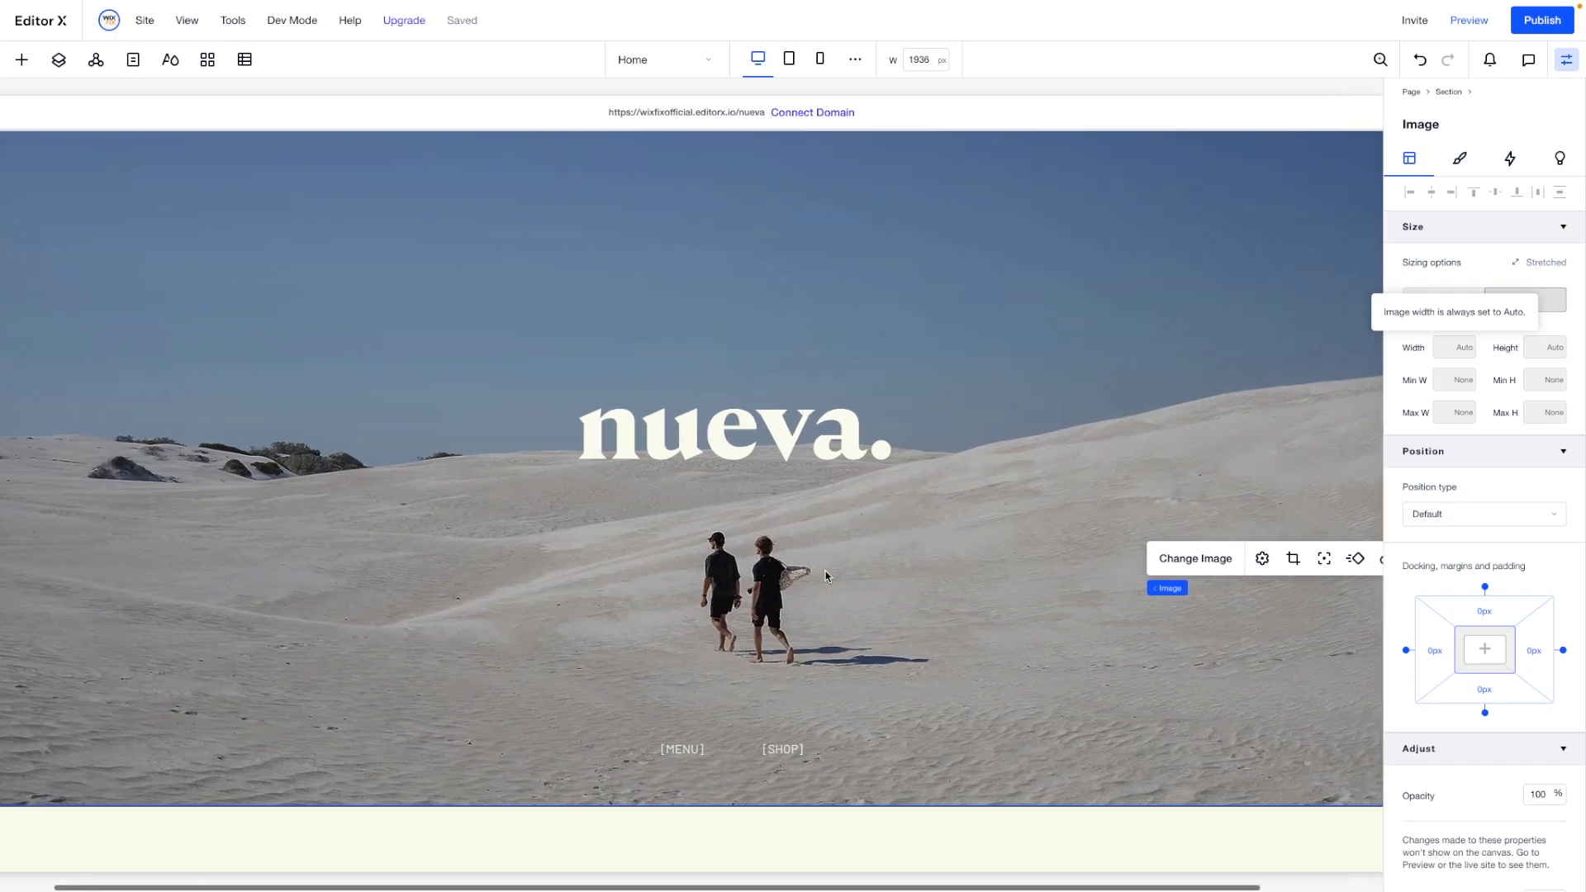
scroll(825, 571, up, 1)
scroll(825, 571, right, 2)
scroll(825, 571, left, 2)
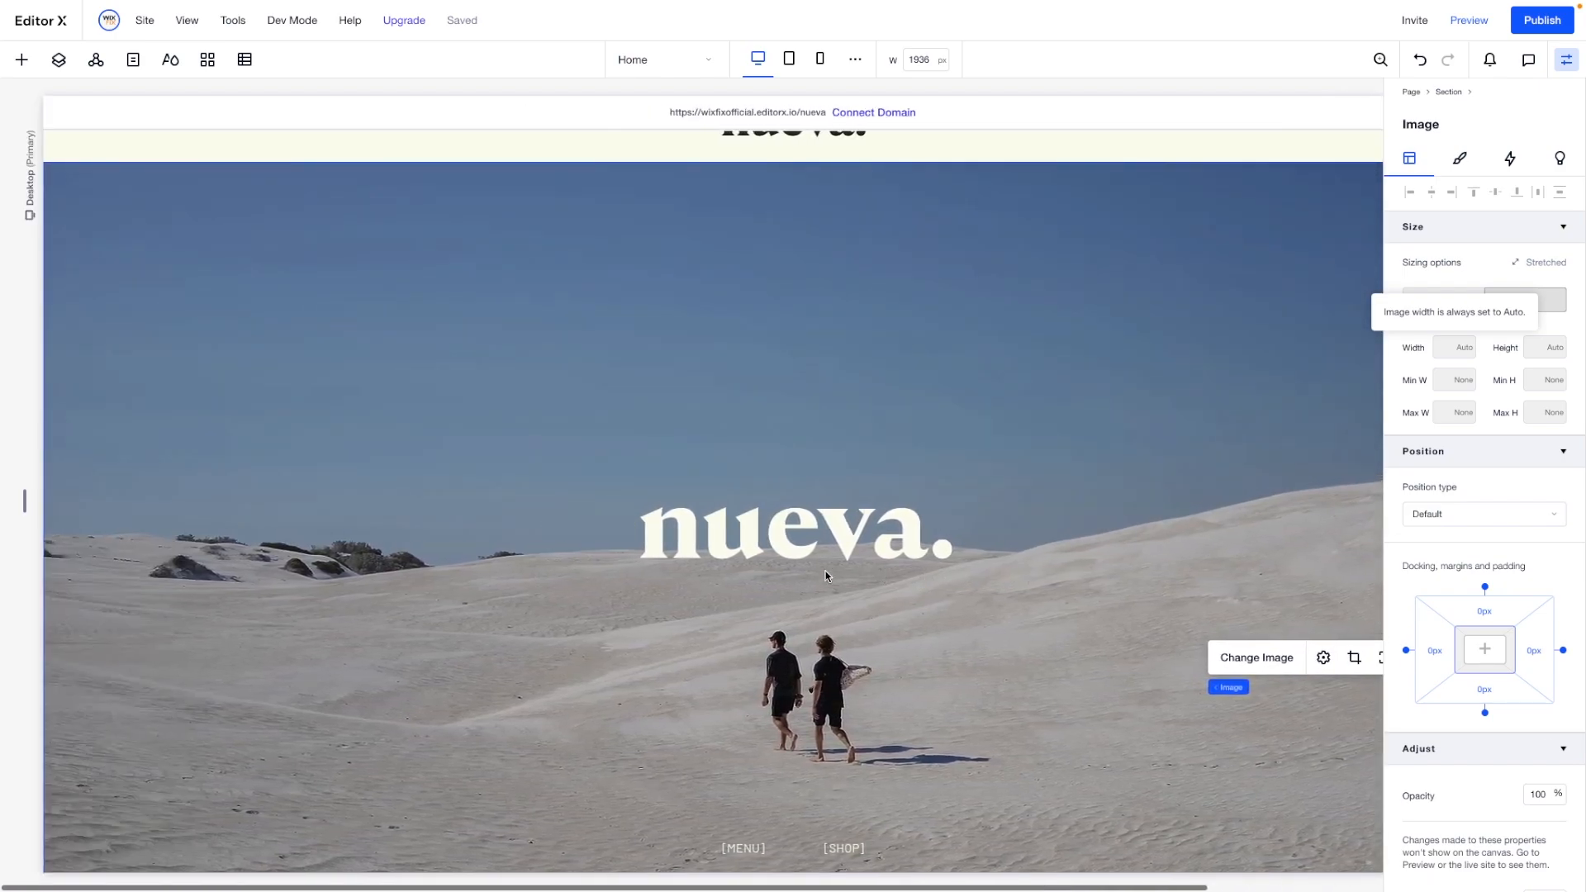
scroll(634, 414, down, 2)
scroll(635, 414, down, 2)
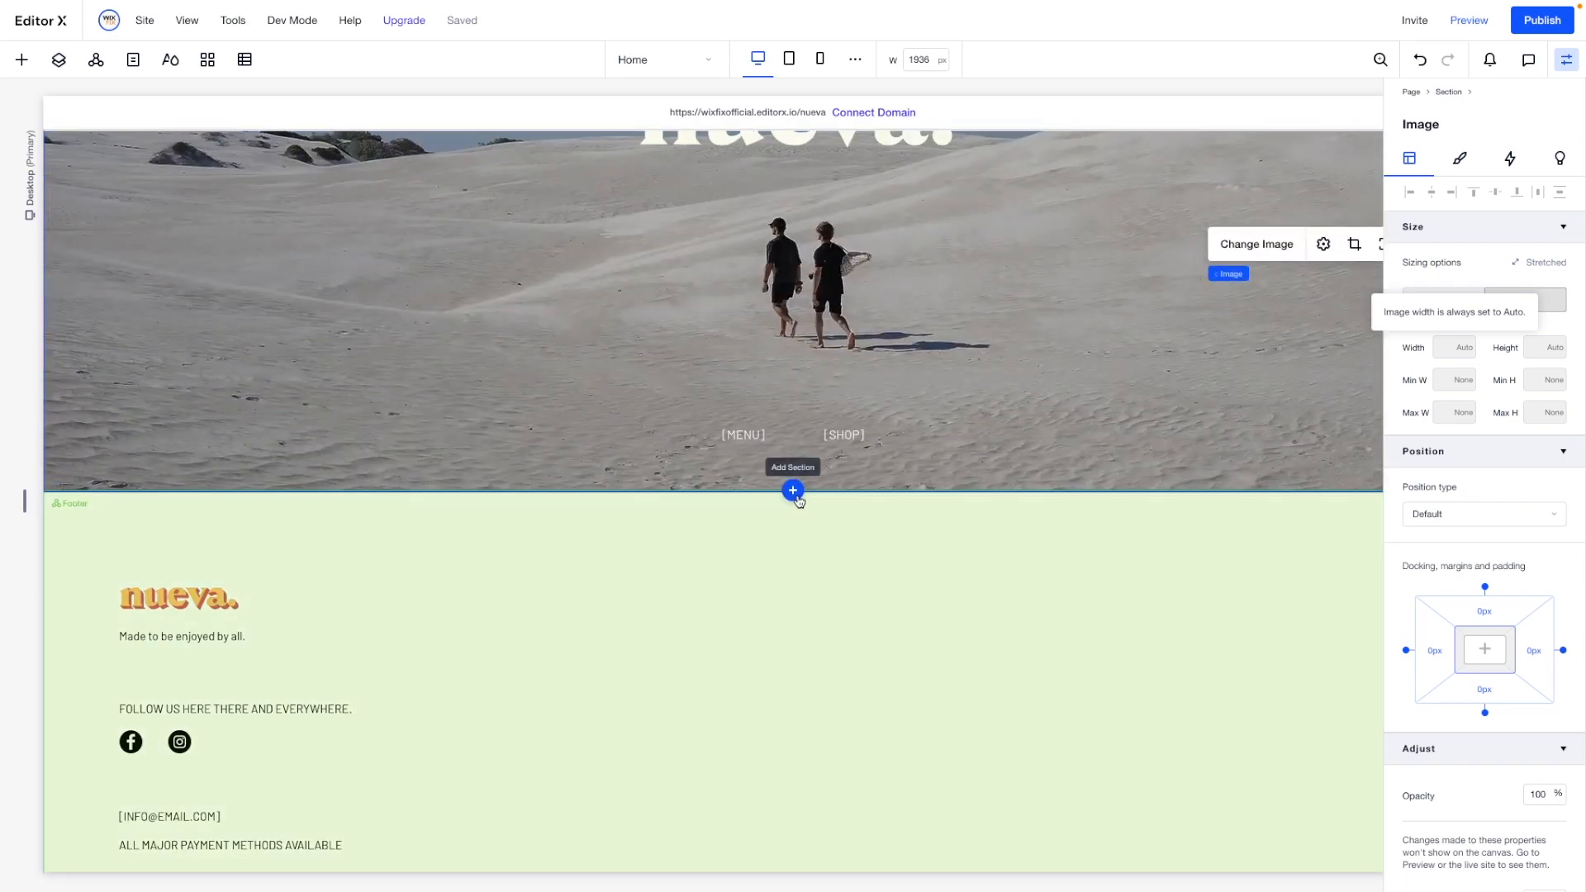
click(796, 494)
click(735, 420)
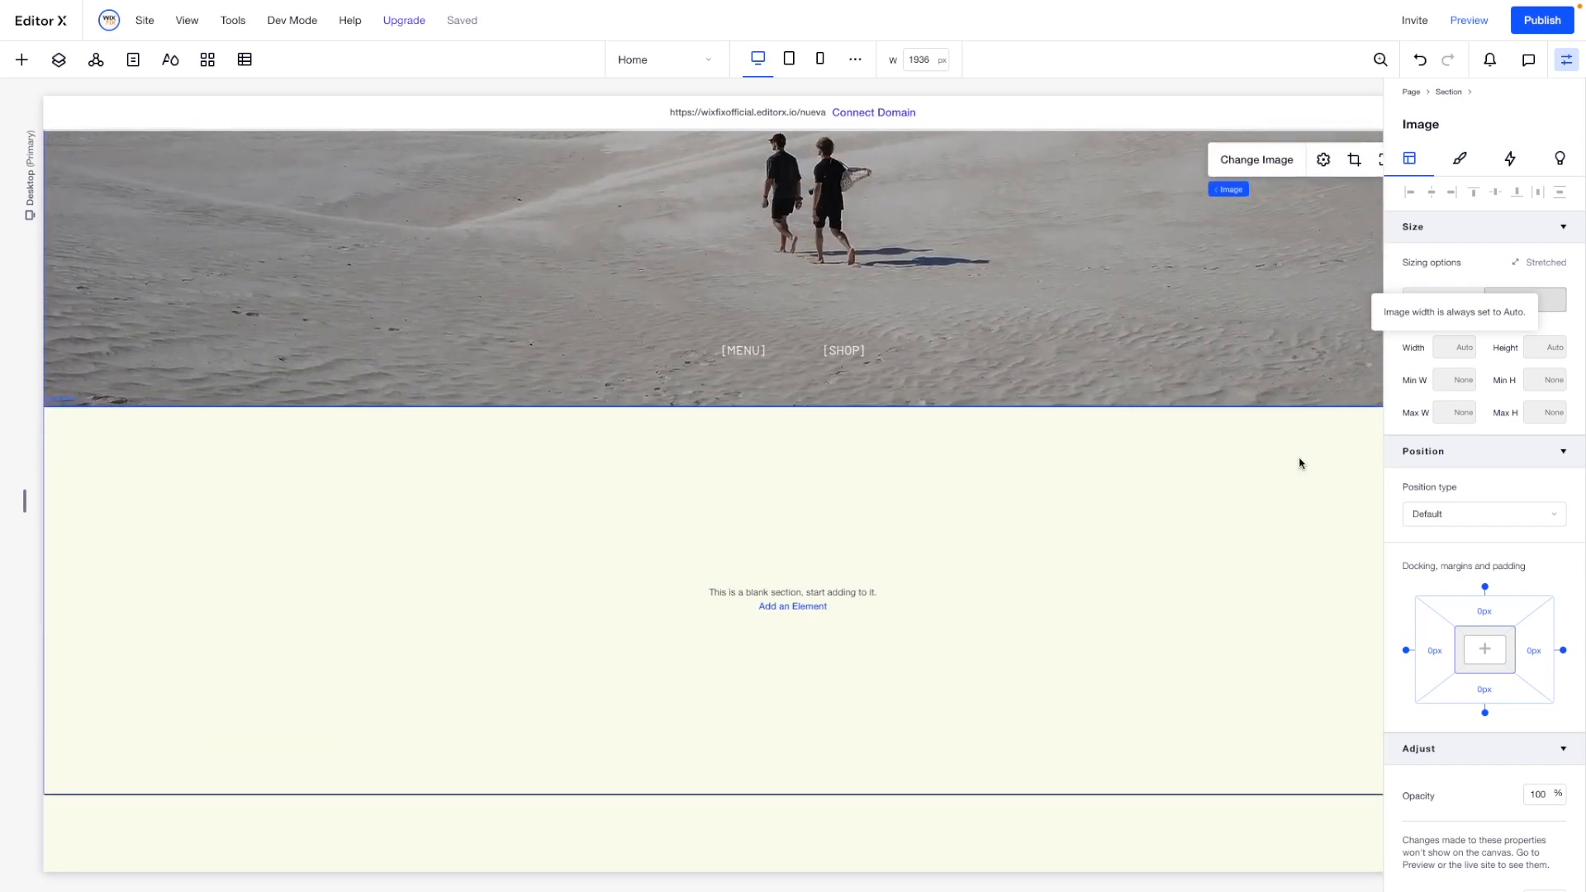
Set the minimum height of the new blank section to 900 px.
double_click(1541, 378)
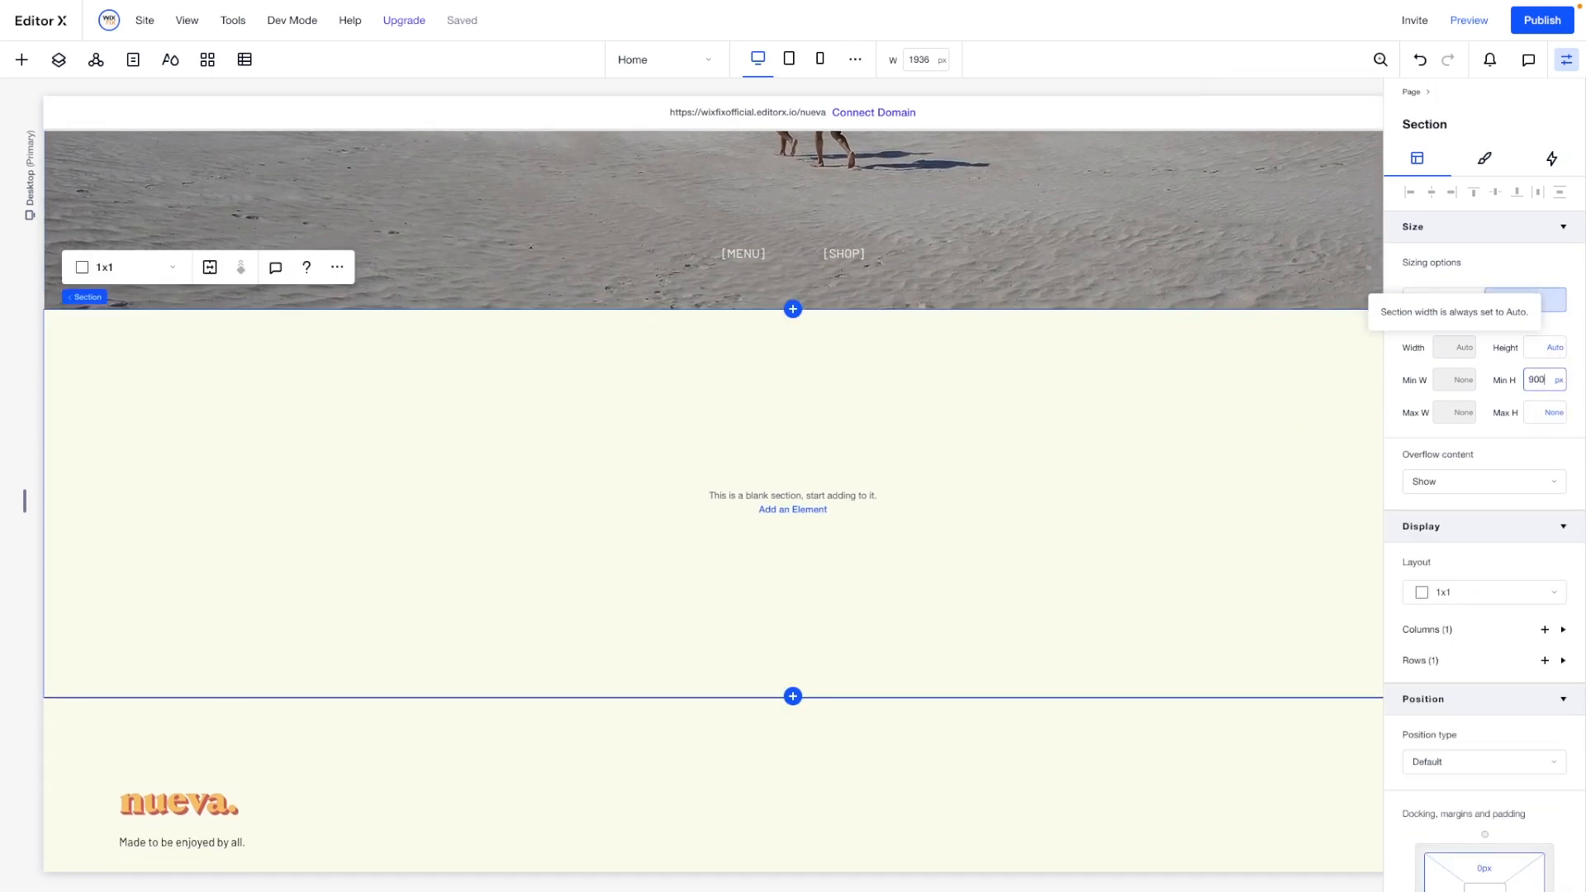
click(660, 538)
scroll(660, 538, down, 3)
scroll(660, 538, up, 1)
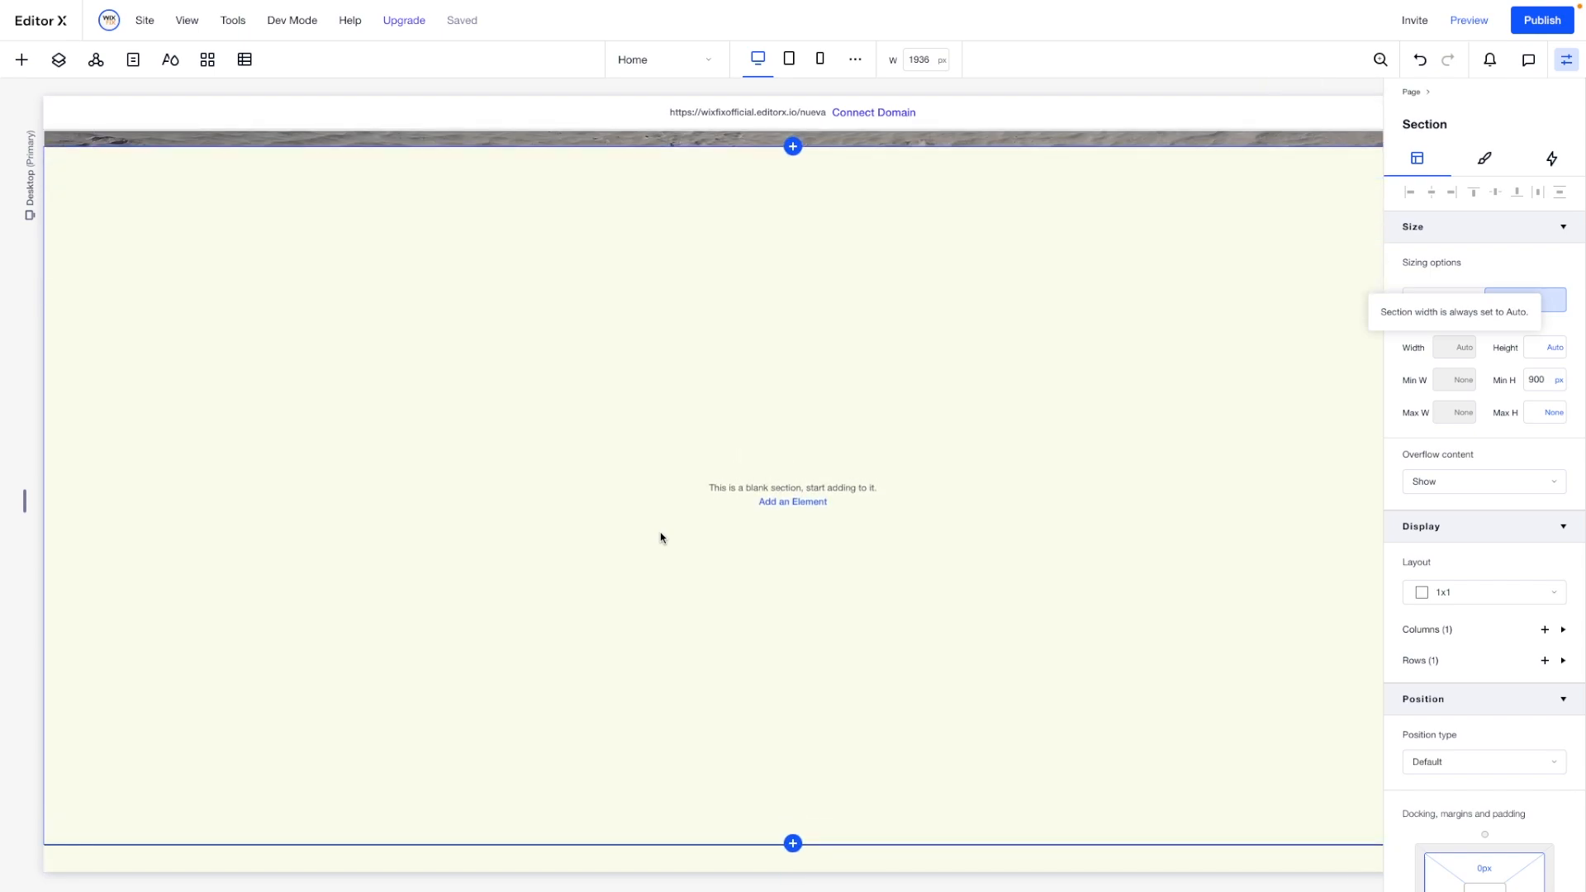
Insert the uploaded image Glasses Frames.png from the site files into the blank section.
click(20, 61)
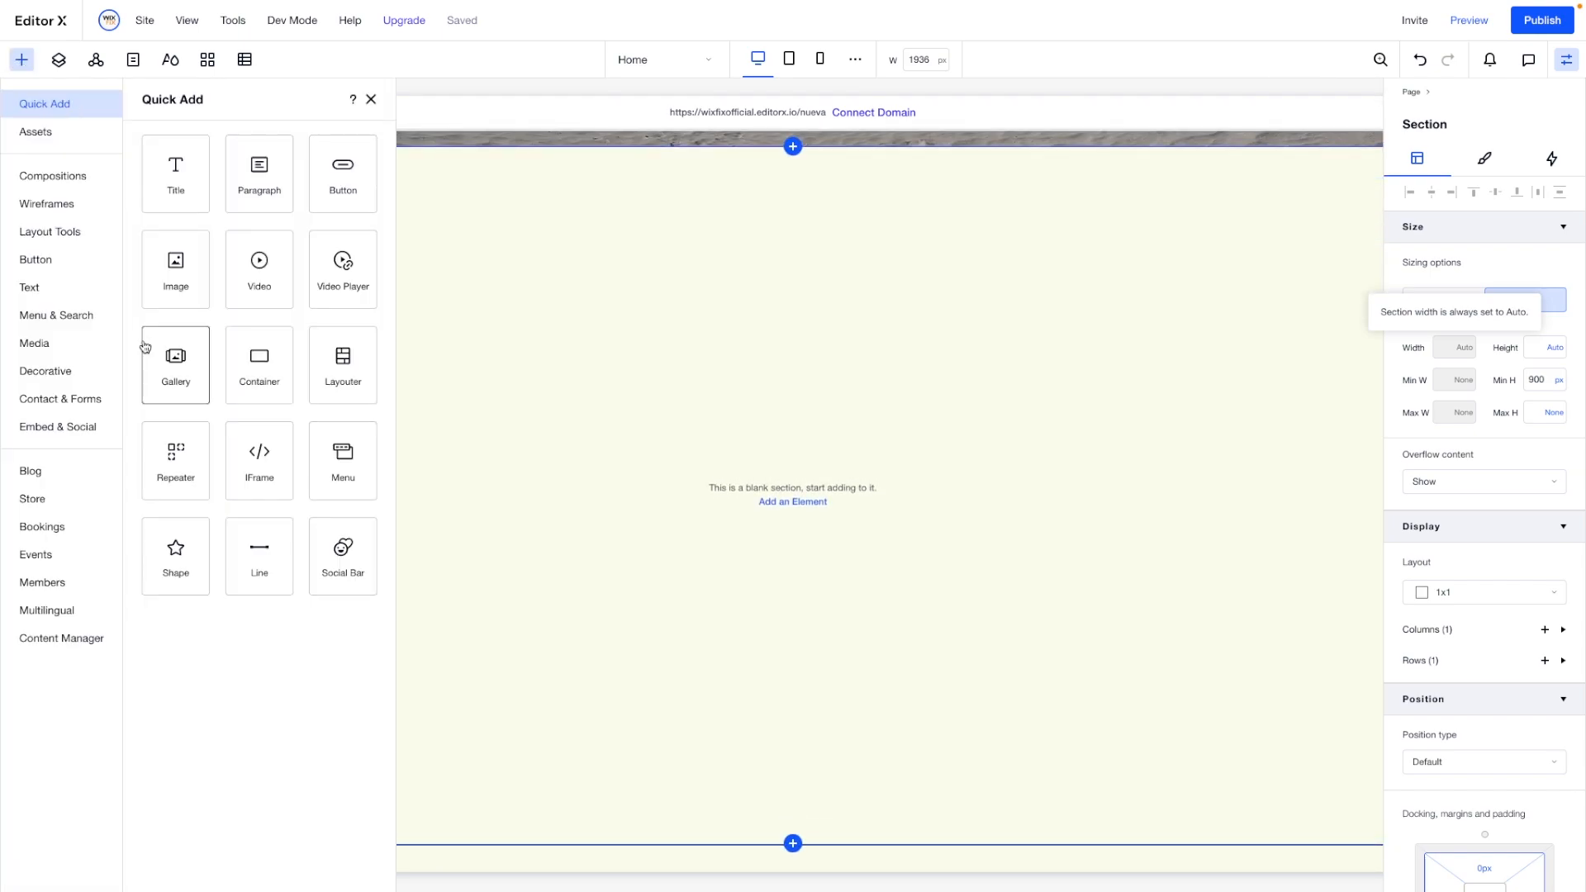
click(34, 342)
click(173, 228)
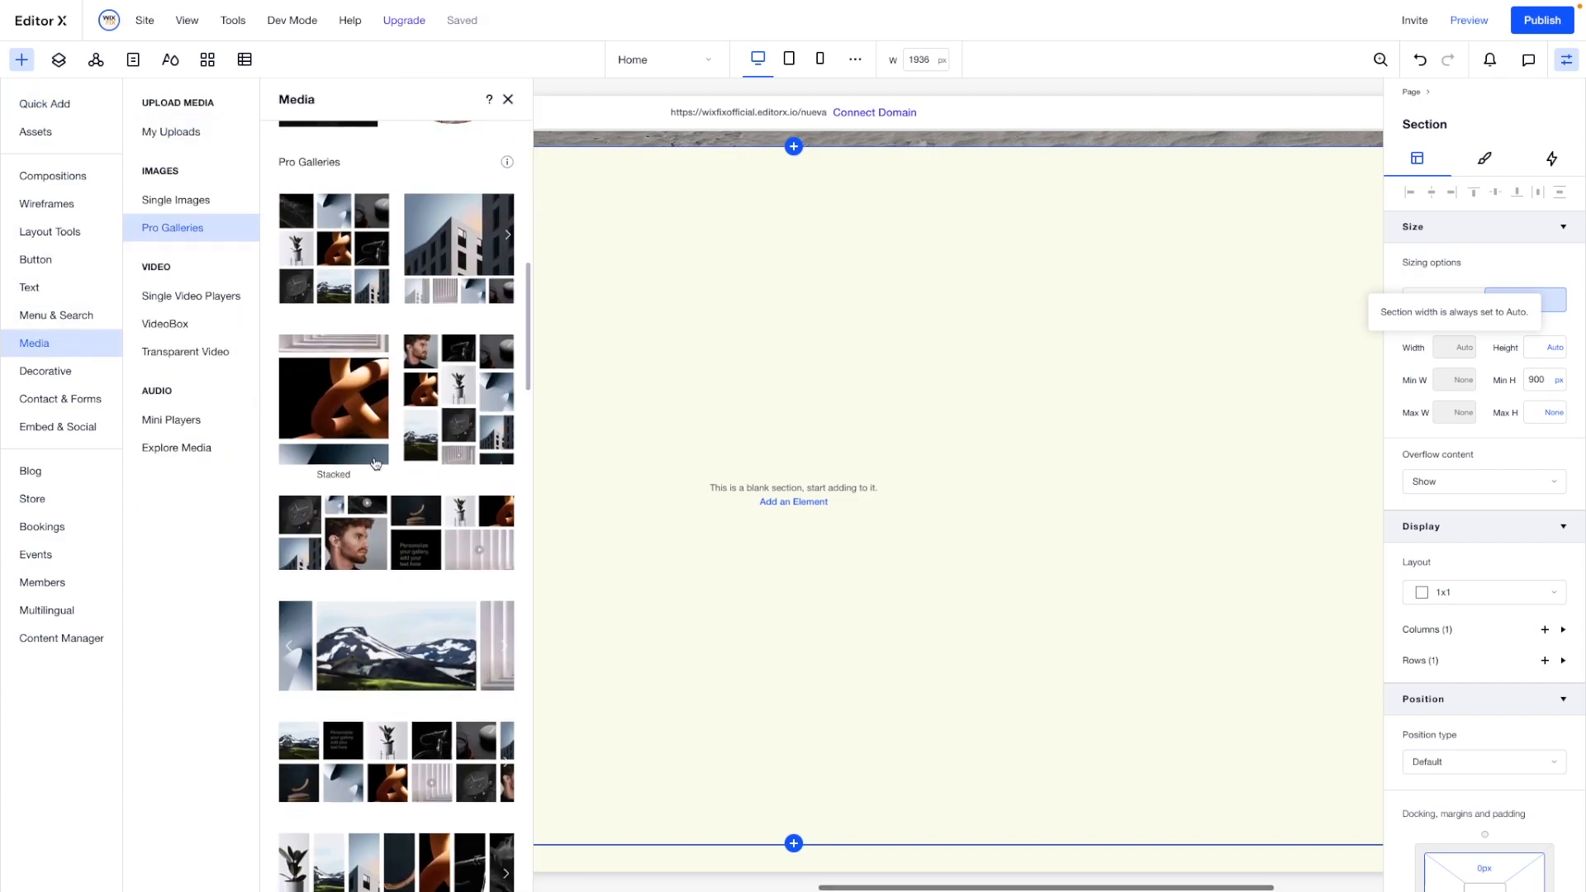
click(181, 129)
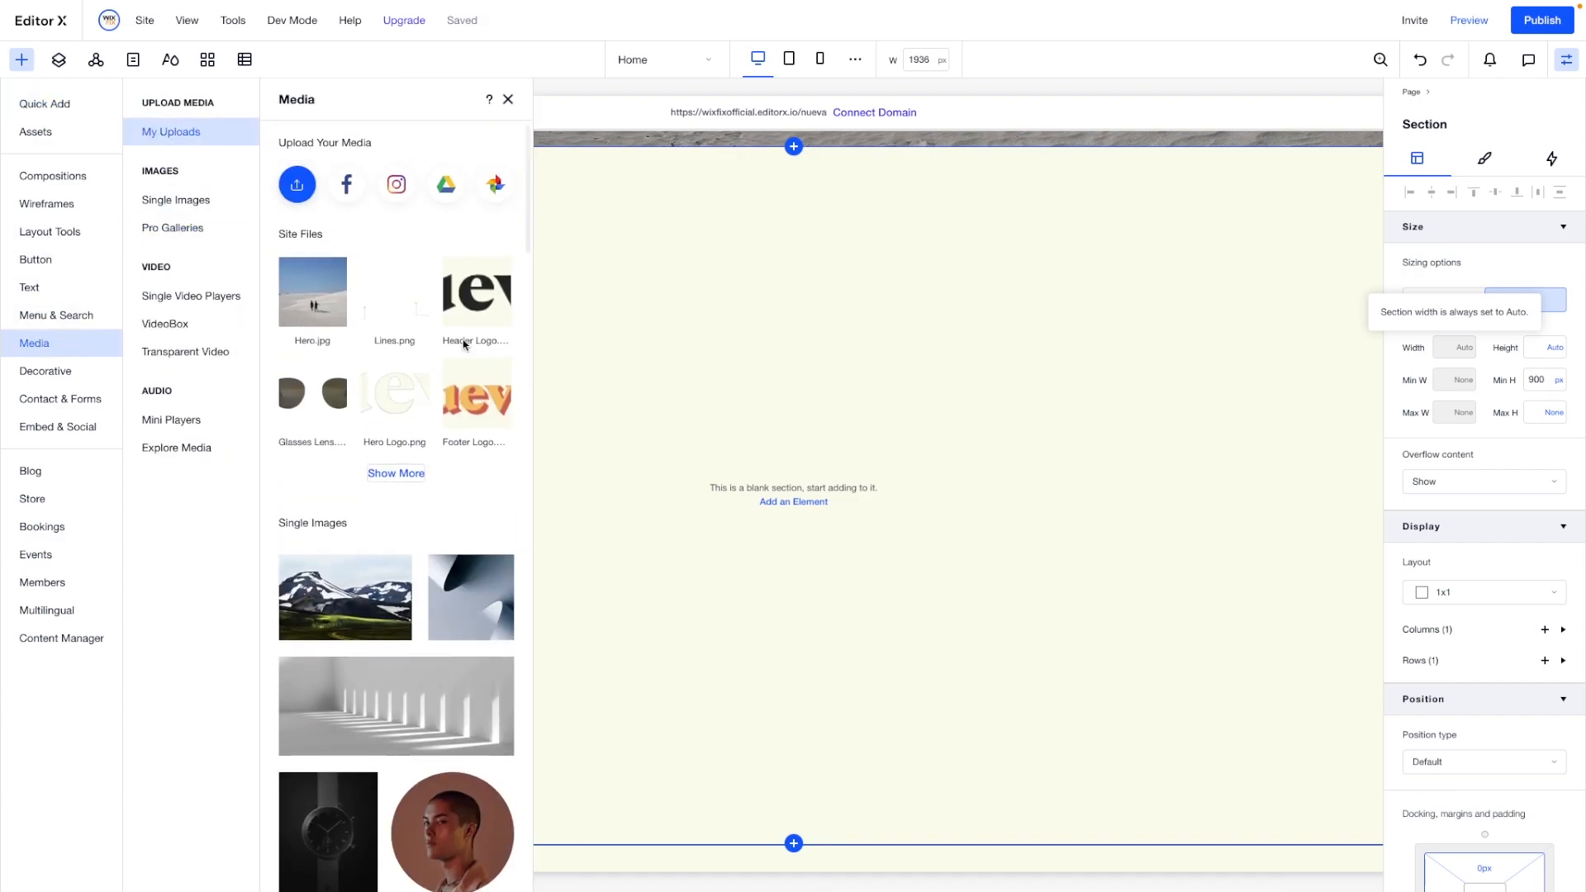
click(395, 473)
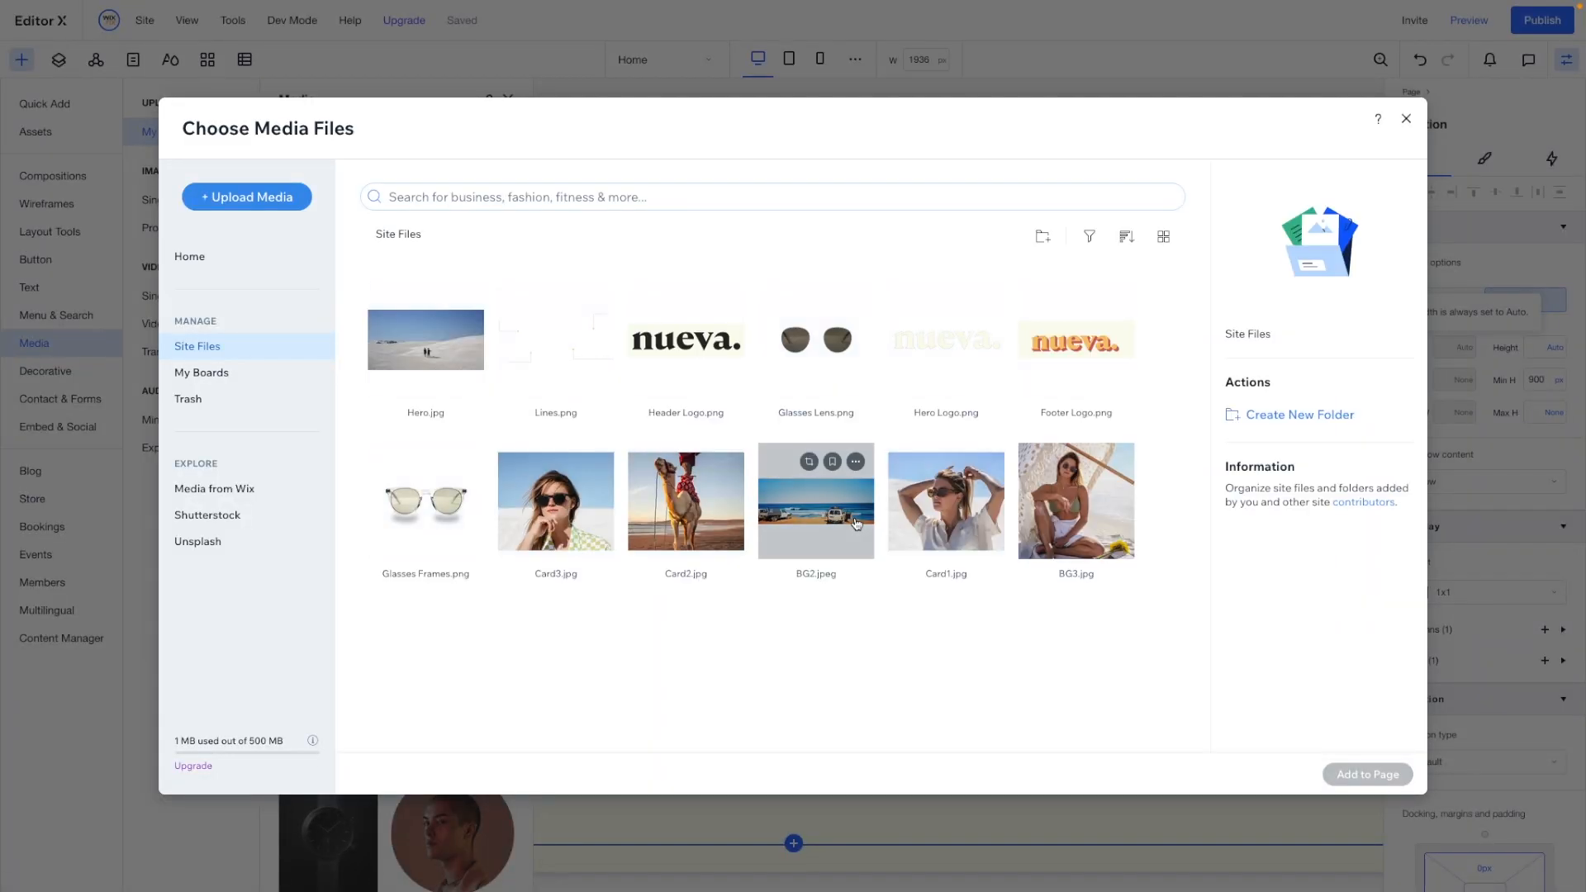
click(445, 516)
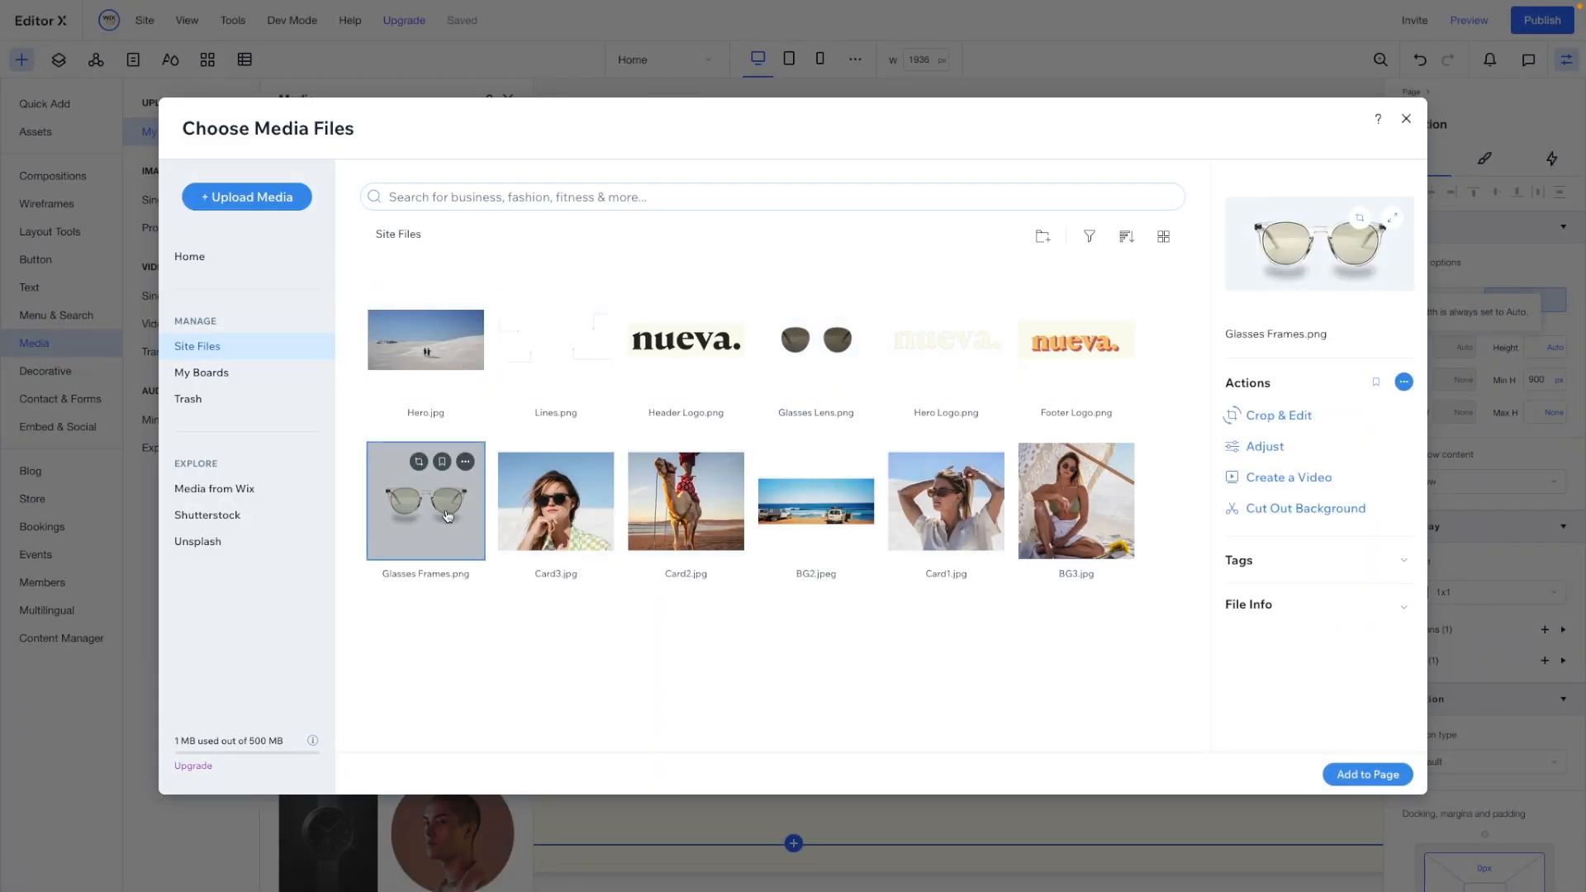
double_click(444, 509)
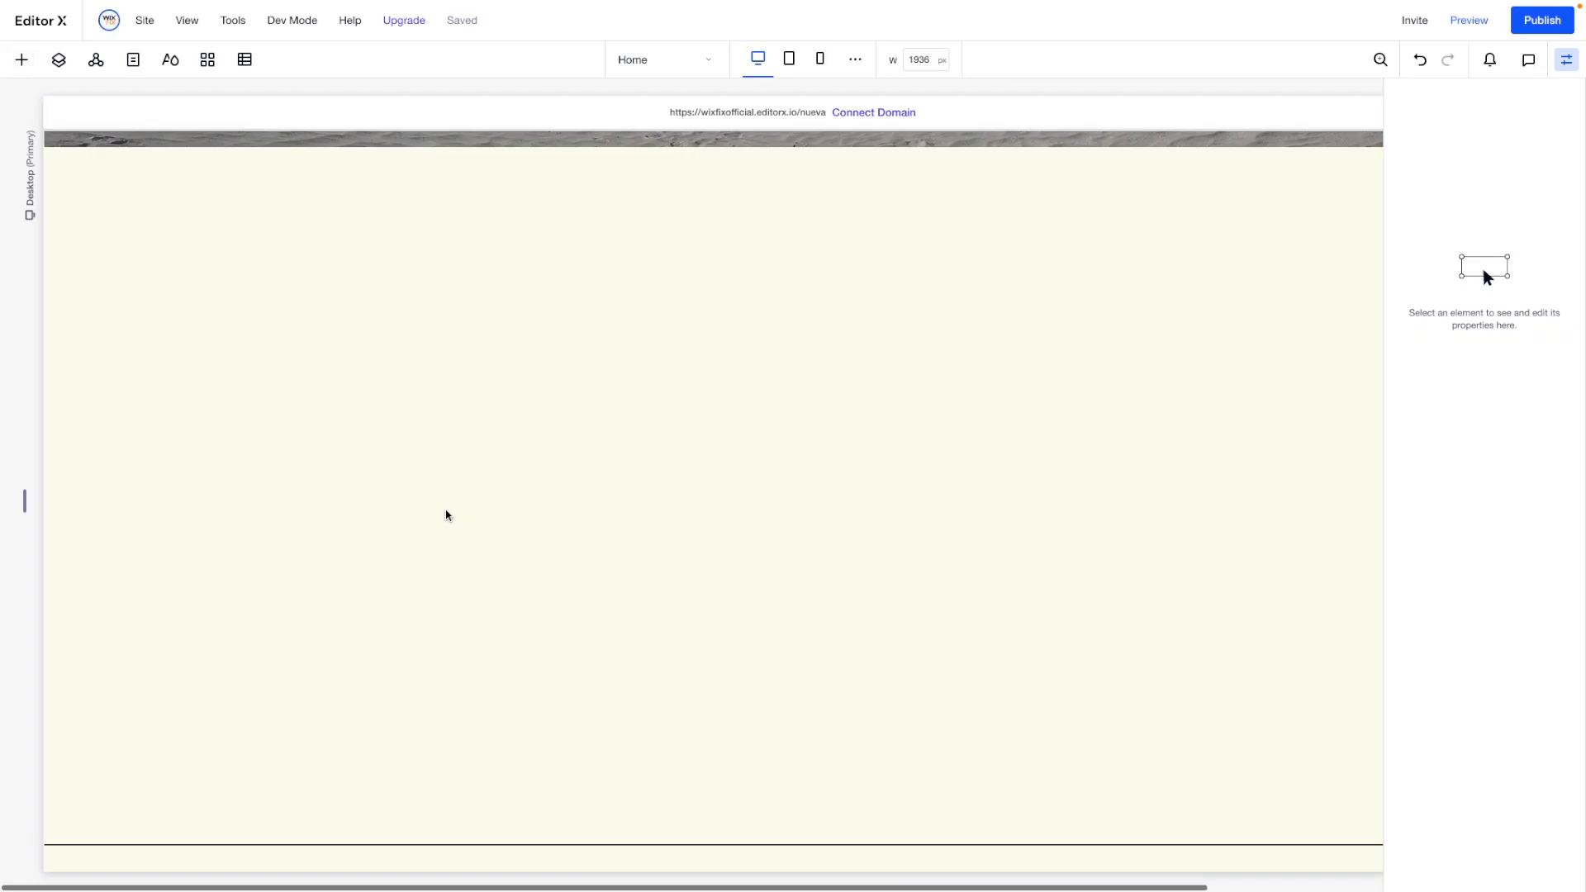
Set the glasses frames image width to 50% and center it in the section with zero margins.
click(1458, 348)
text(42)
key(Return)
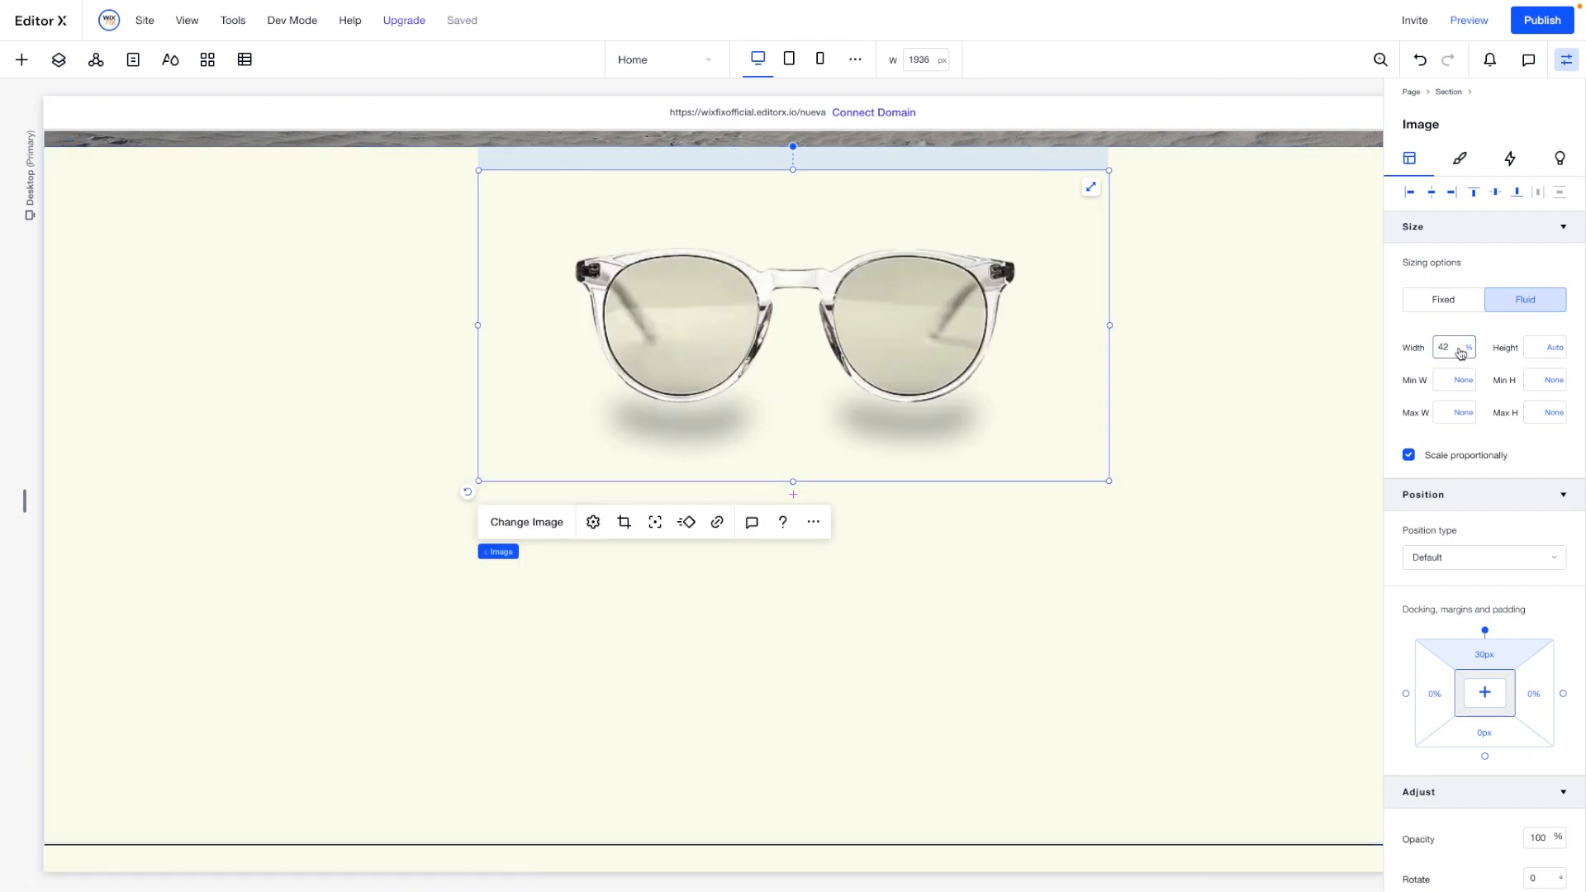
click(1453, 347)
text(50)
key(Return)
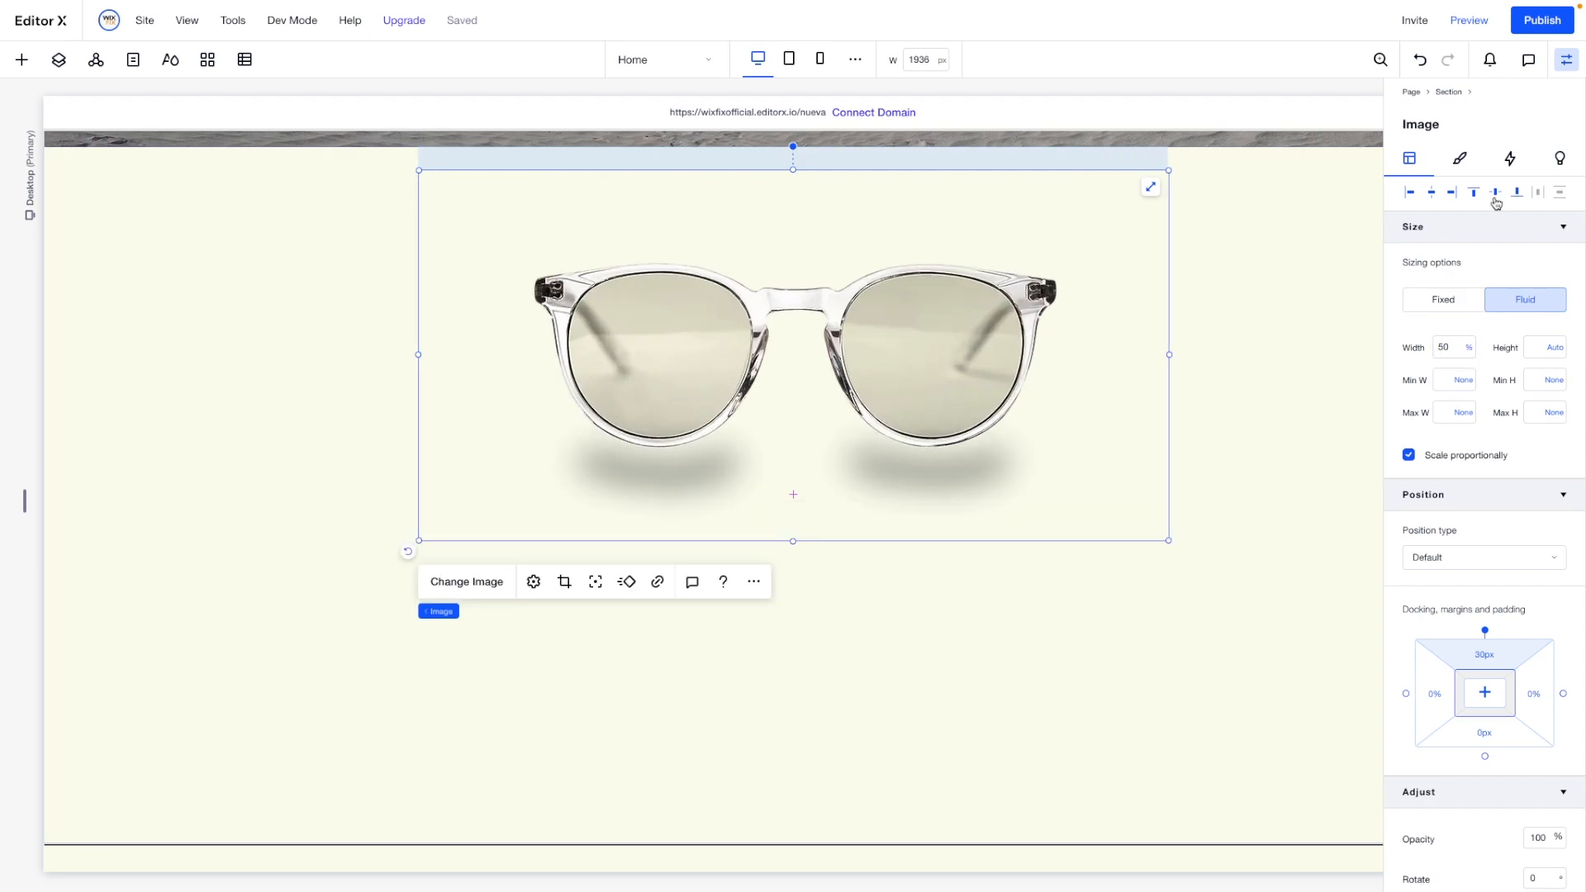
click(1494, 701)
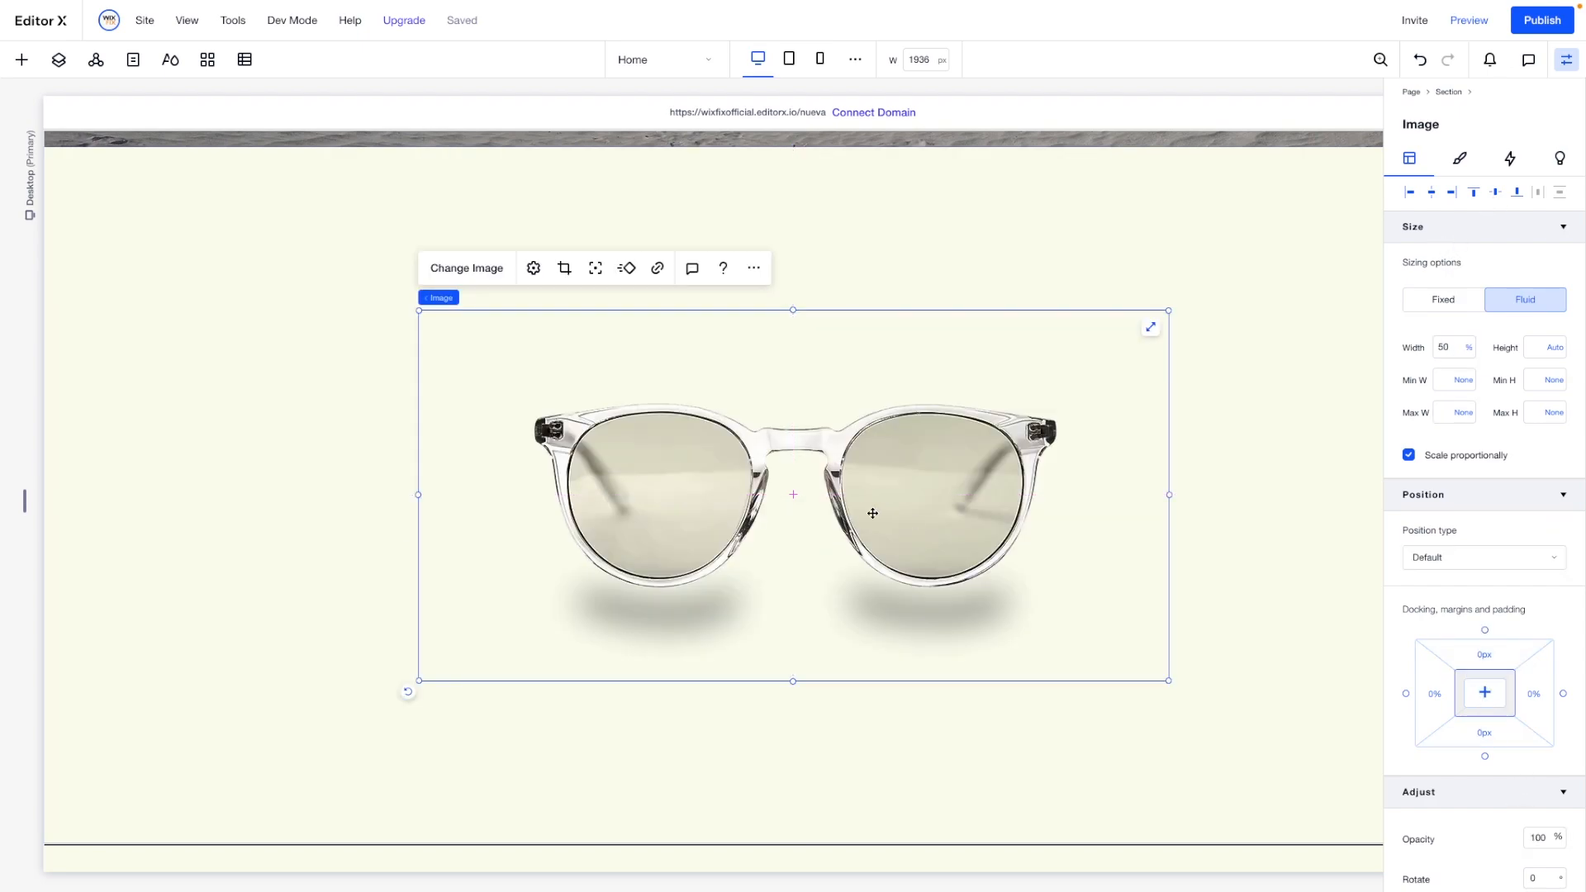
Place a centered duplicate of the glasses frames image over the original and replace its picture with Glasses Lens.png.
drag(872, 513, 888, 529)
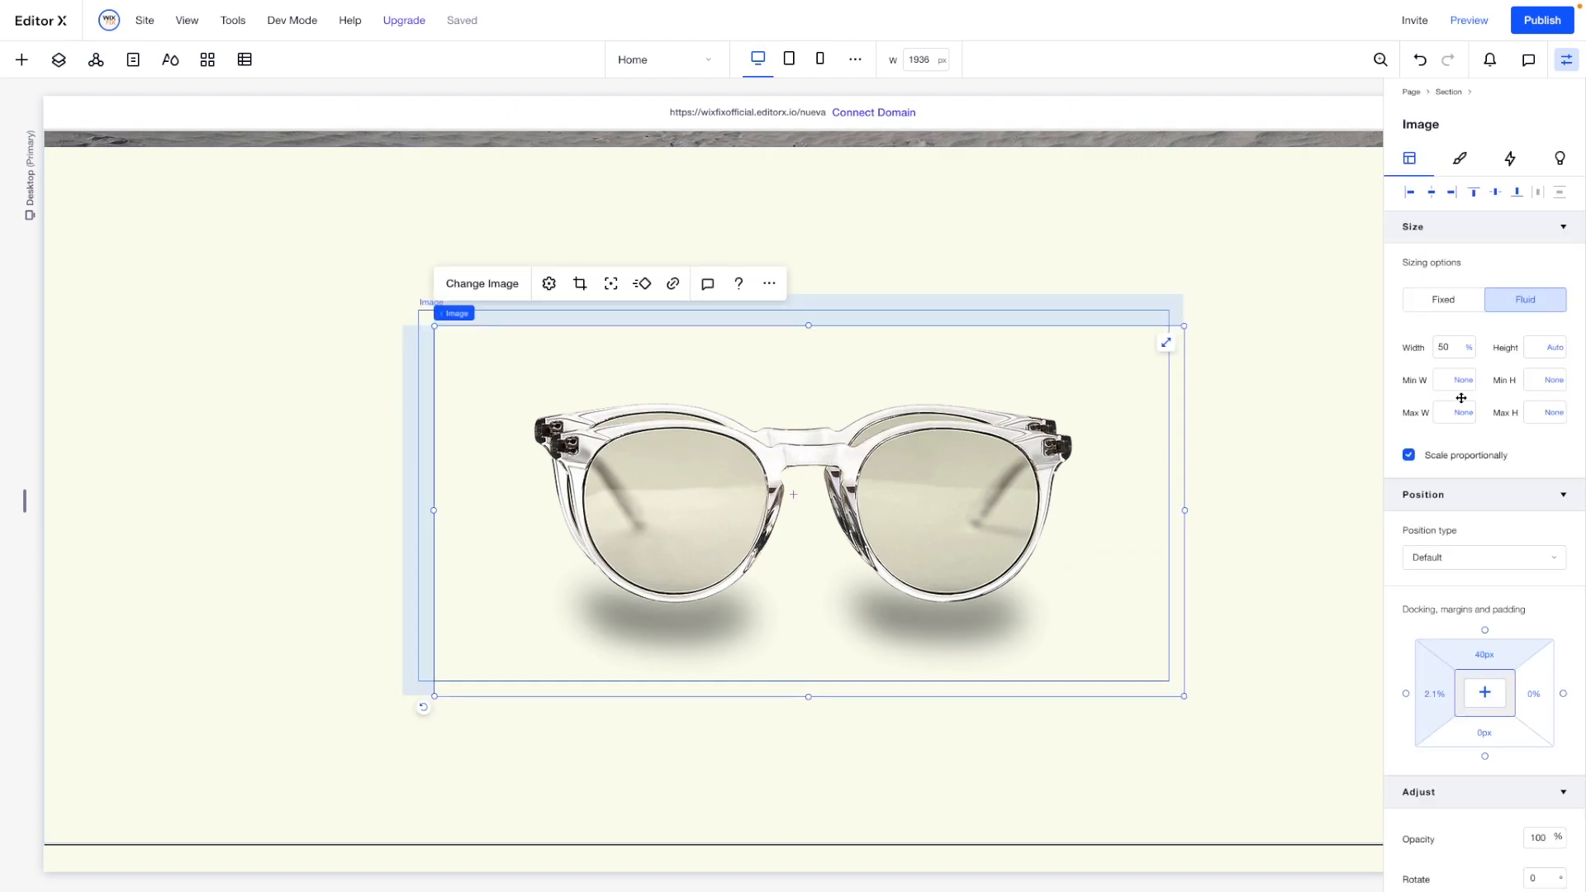
click(1484, 702)
click(465, 269)
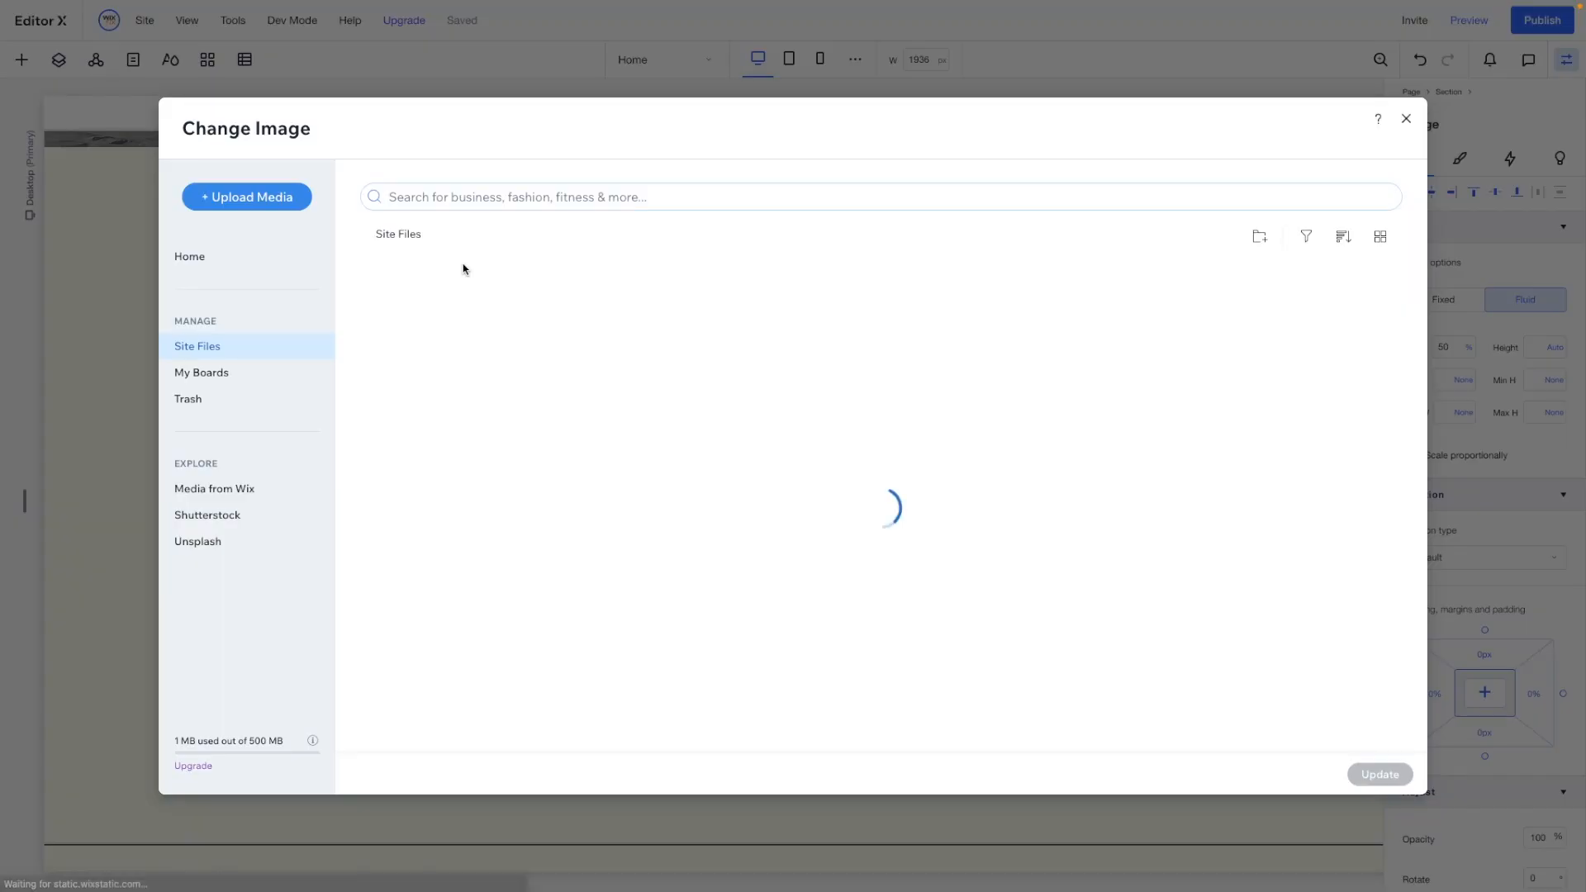
click(830, 371)
double_click(830, 371)
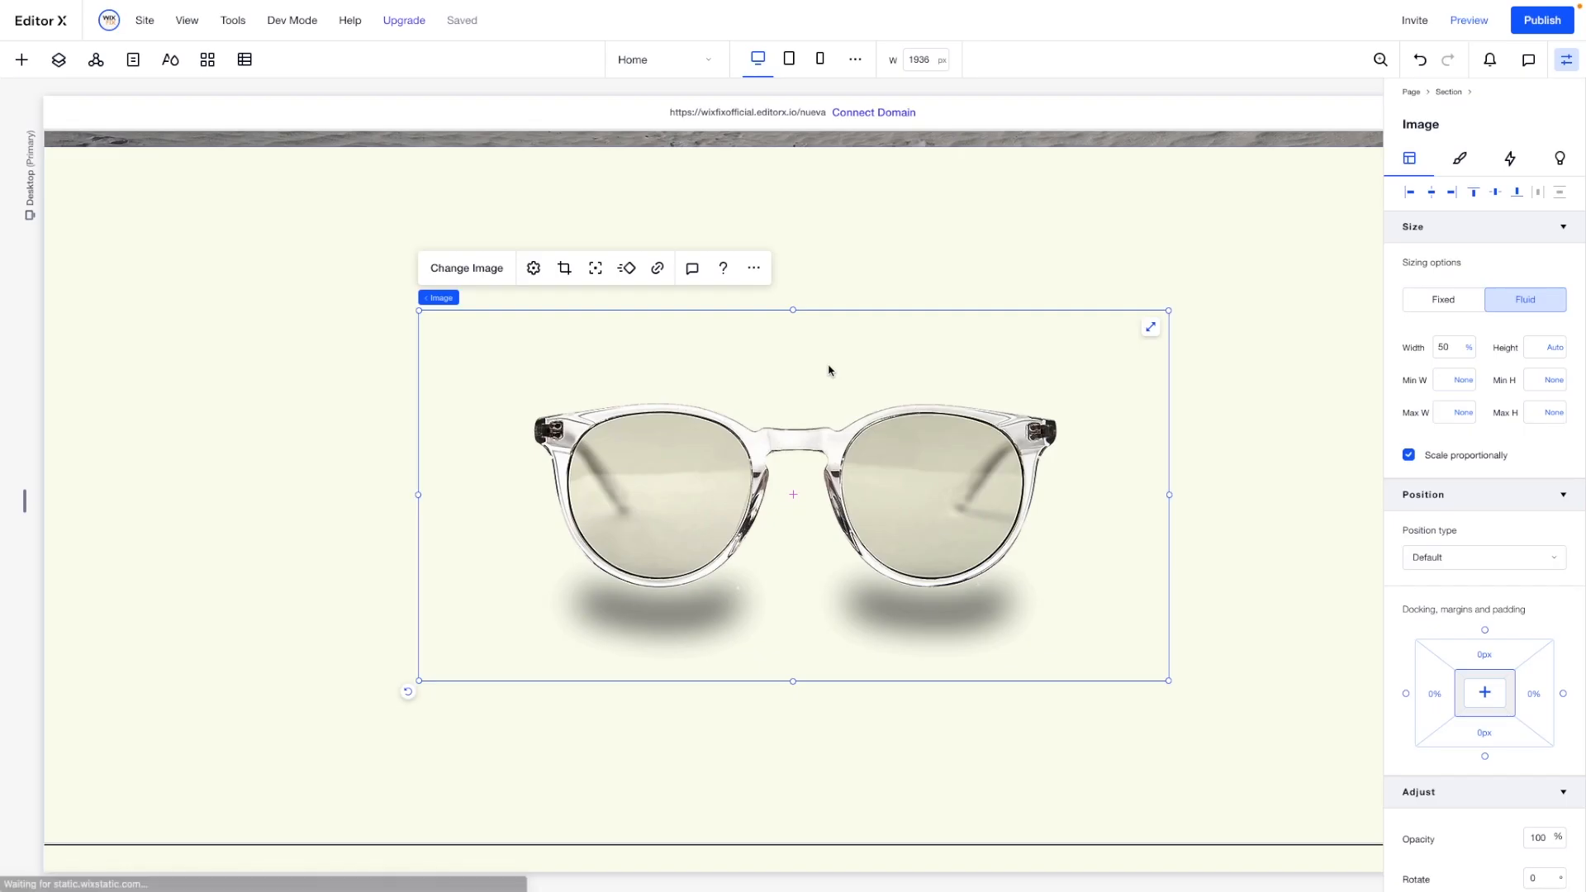
mouse_move(928, 465)
mouse_down()
mouse_move(1006, 420)
mouse_move(919, 468)
mouse_up()
drag(659, 474, 659, 408)
key(ctrl+z)
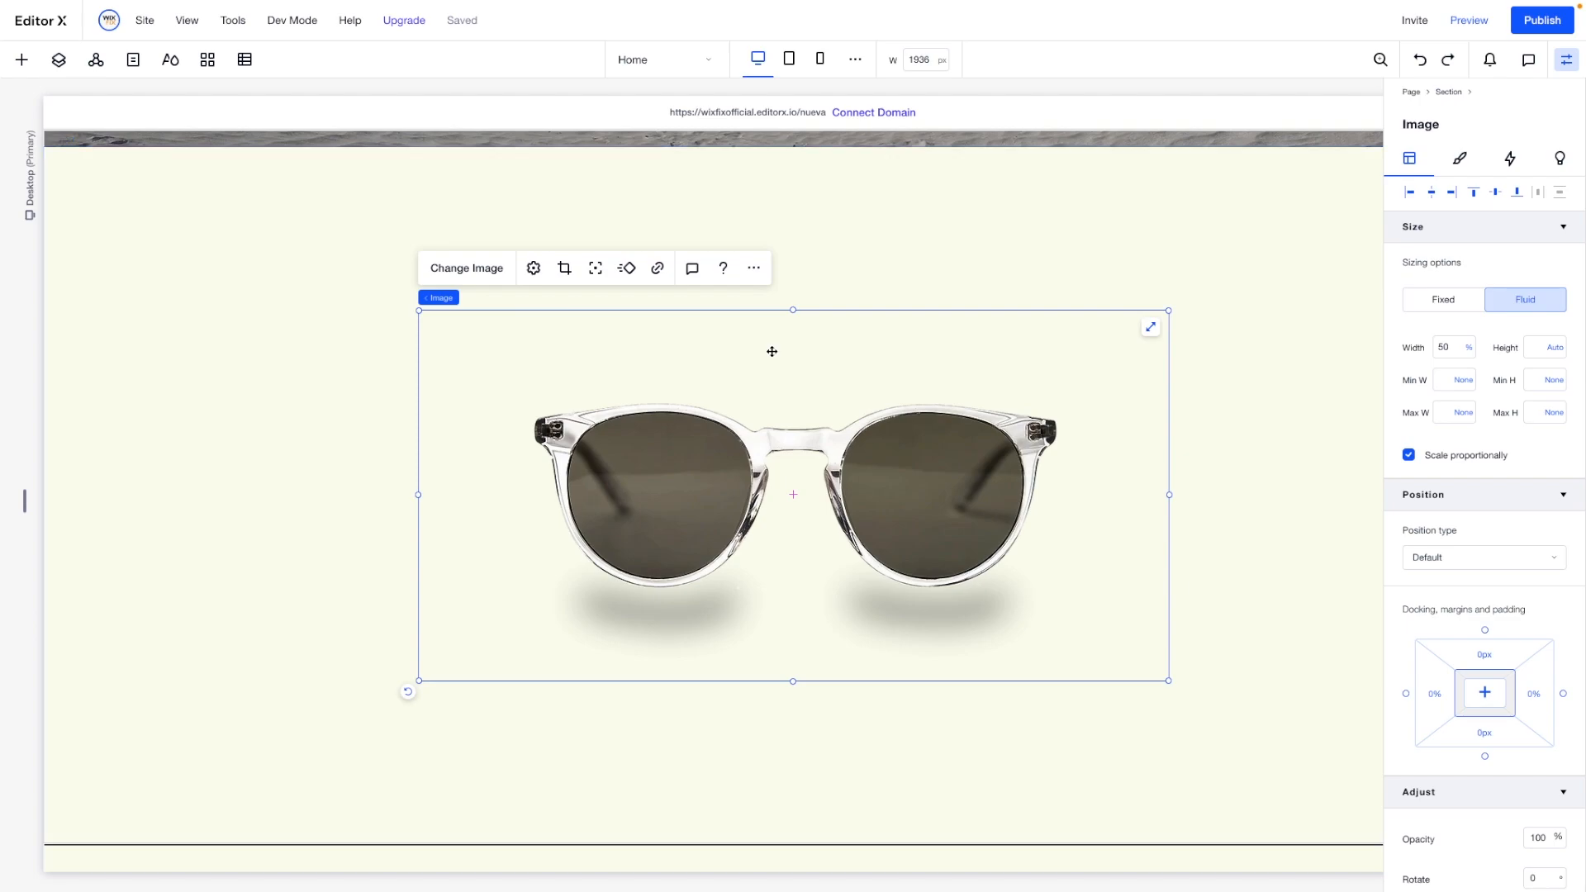
drag(651, 501, 503, 476)
key(super+z)
Place a centered duplicate of the lens image over the glasses and replace its picture with Lines.png.
drag(624, 490, 640, 506)
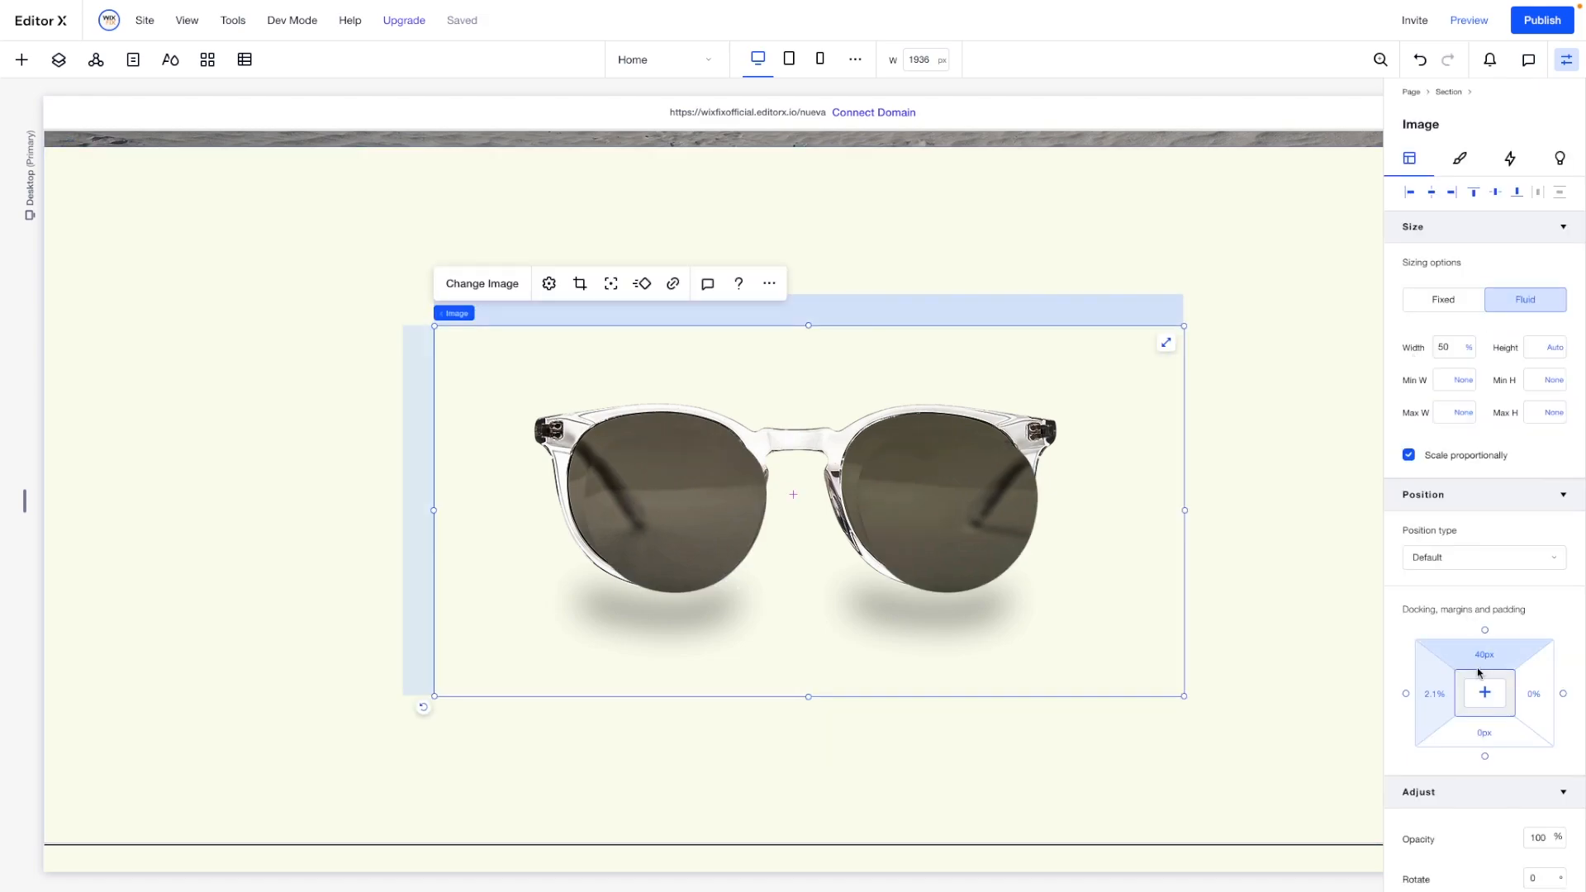
click(1486, 698)
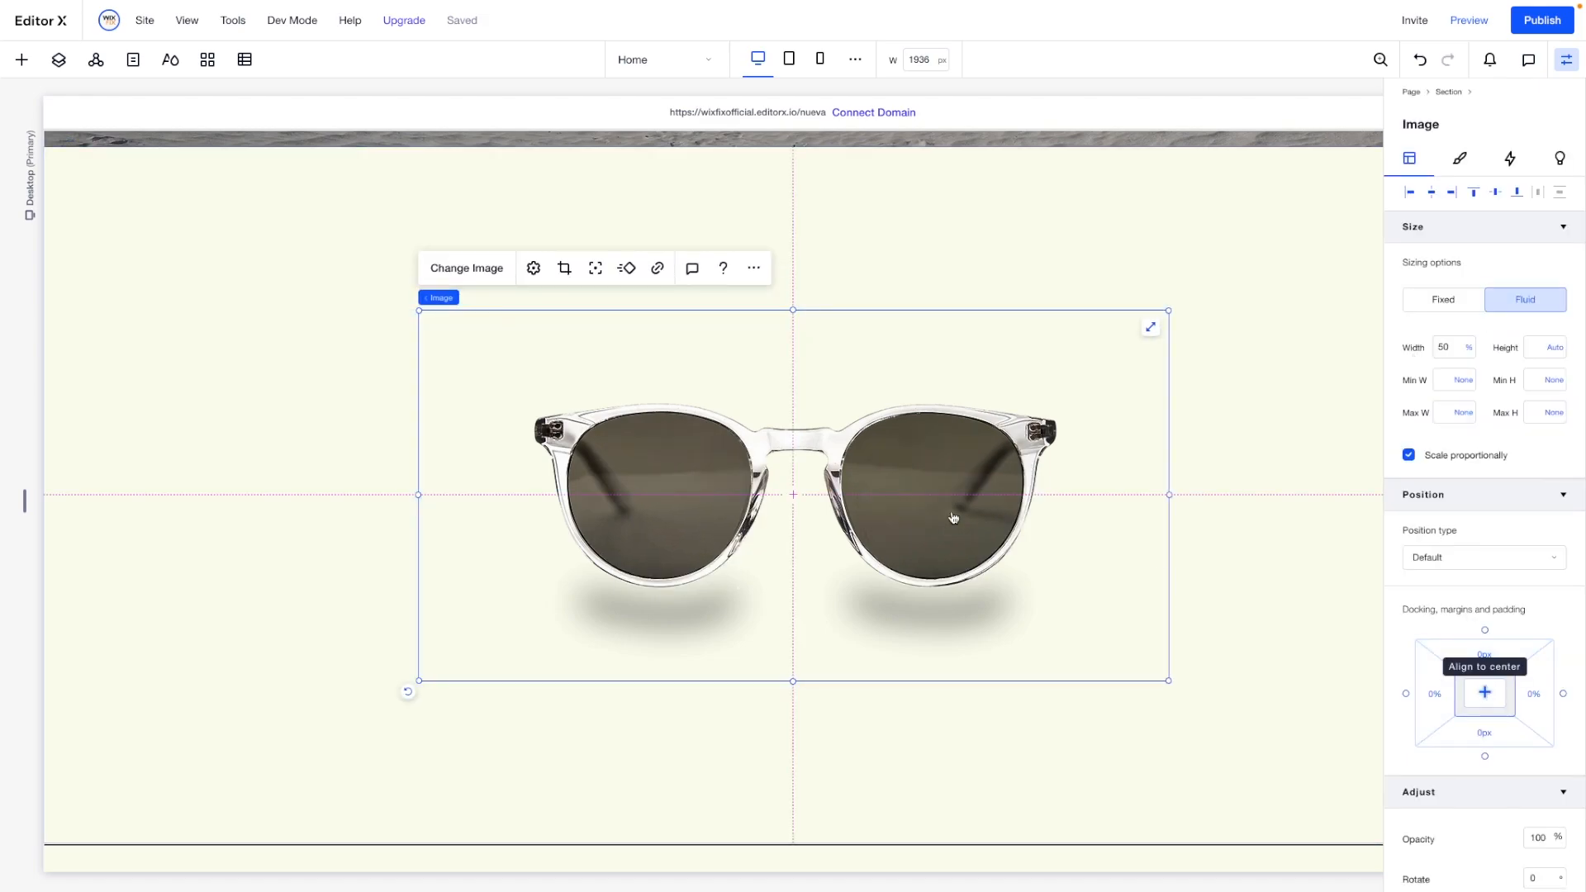
click(464, 279)
click(588, 365)
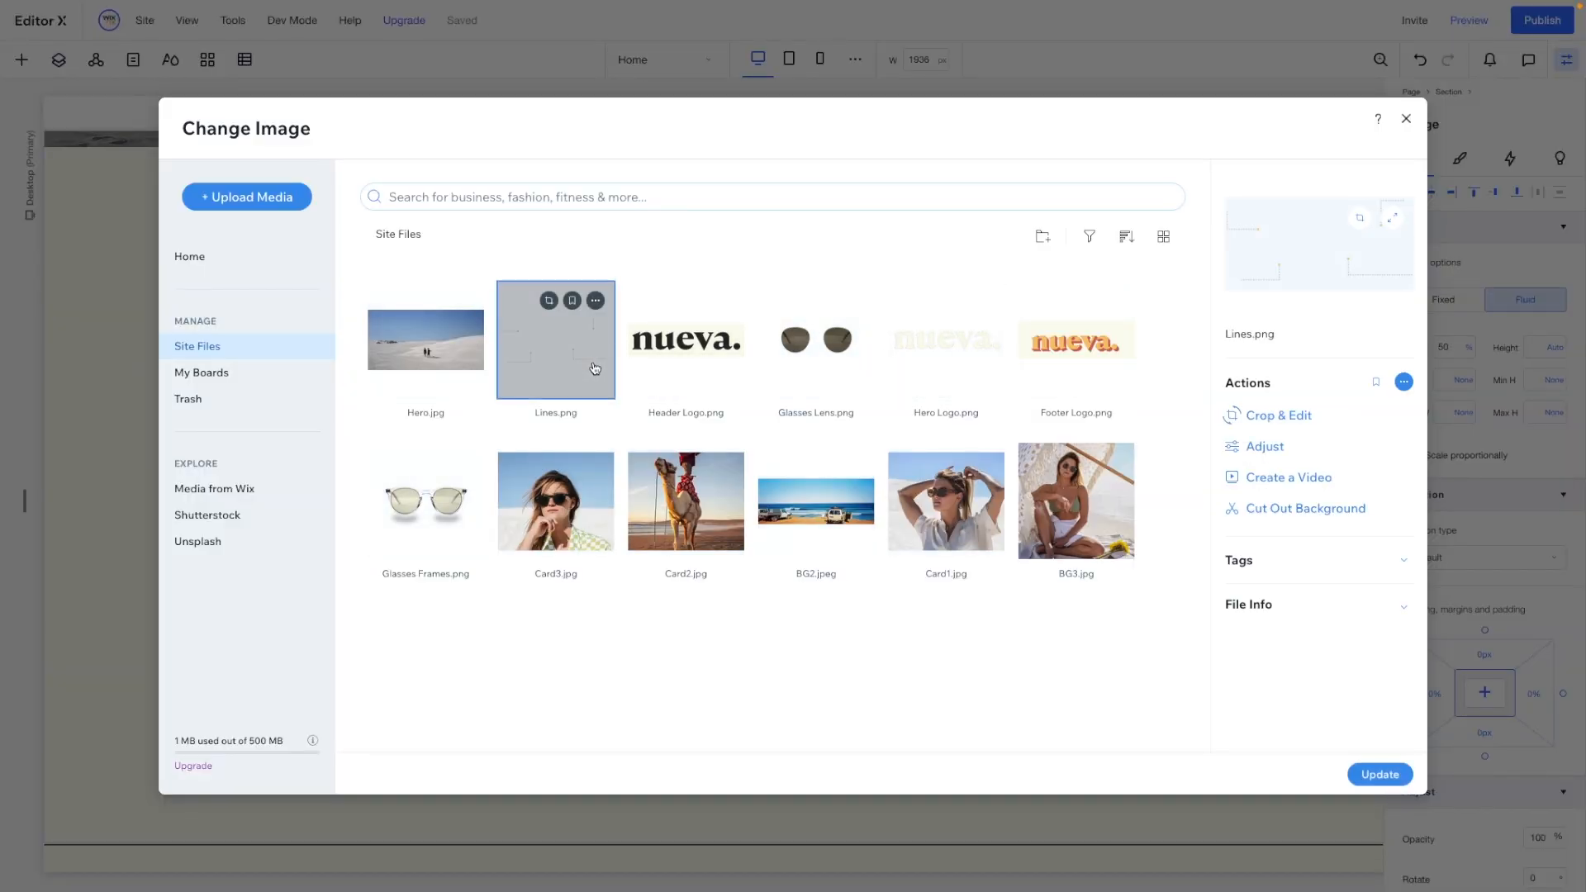
double_click(593, 367)
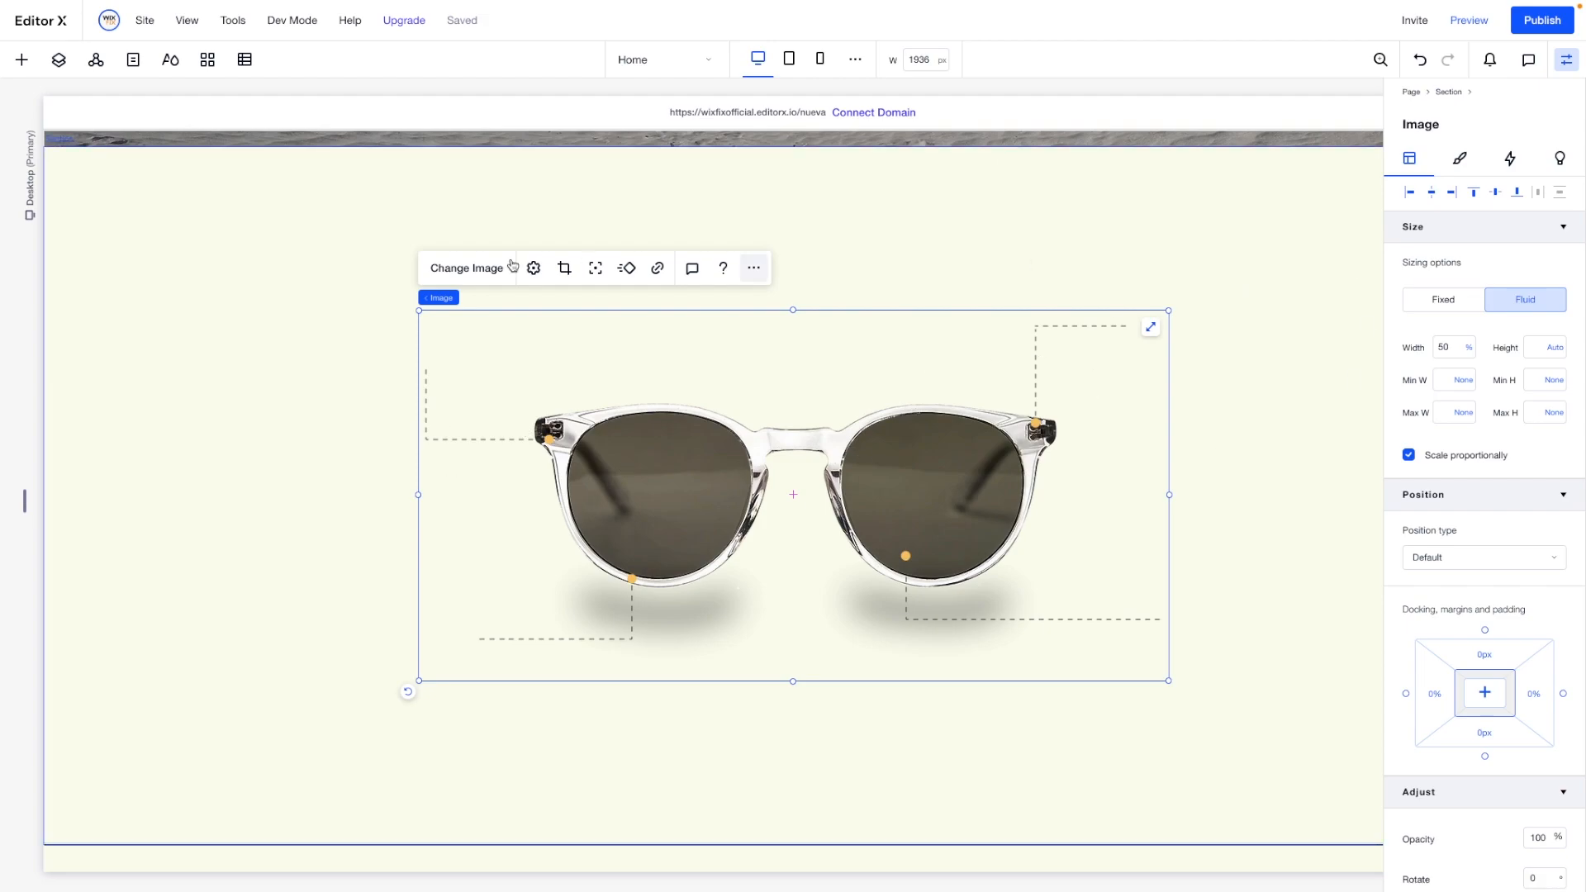
Add a container to the upper-left area of the glasses section.
click(22, 61)
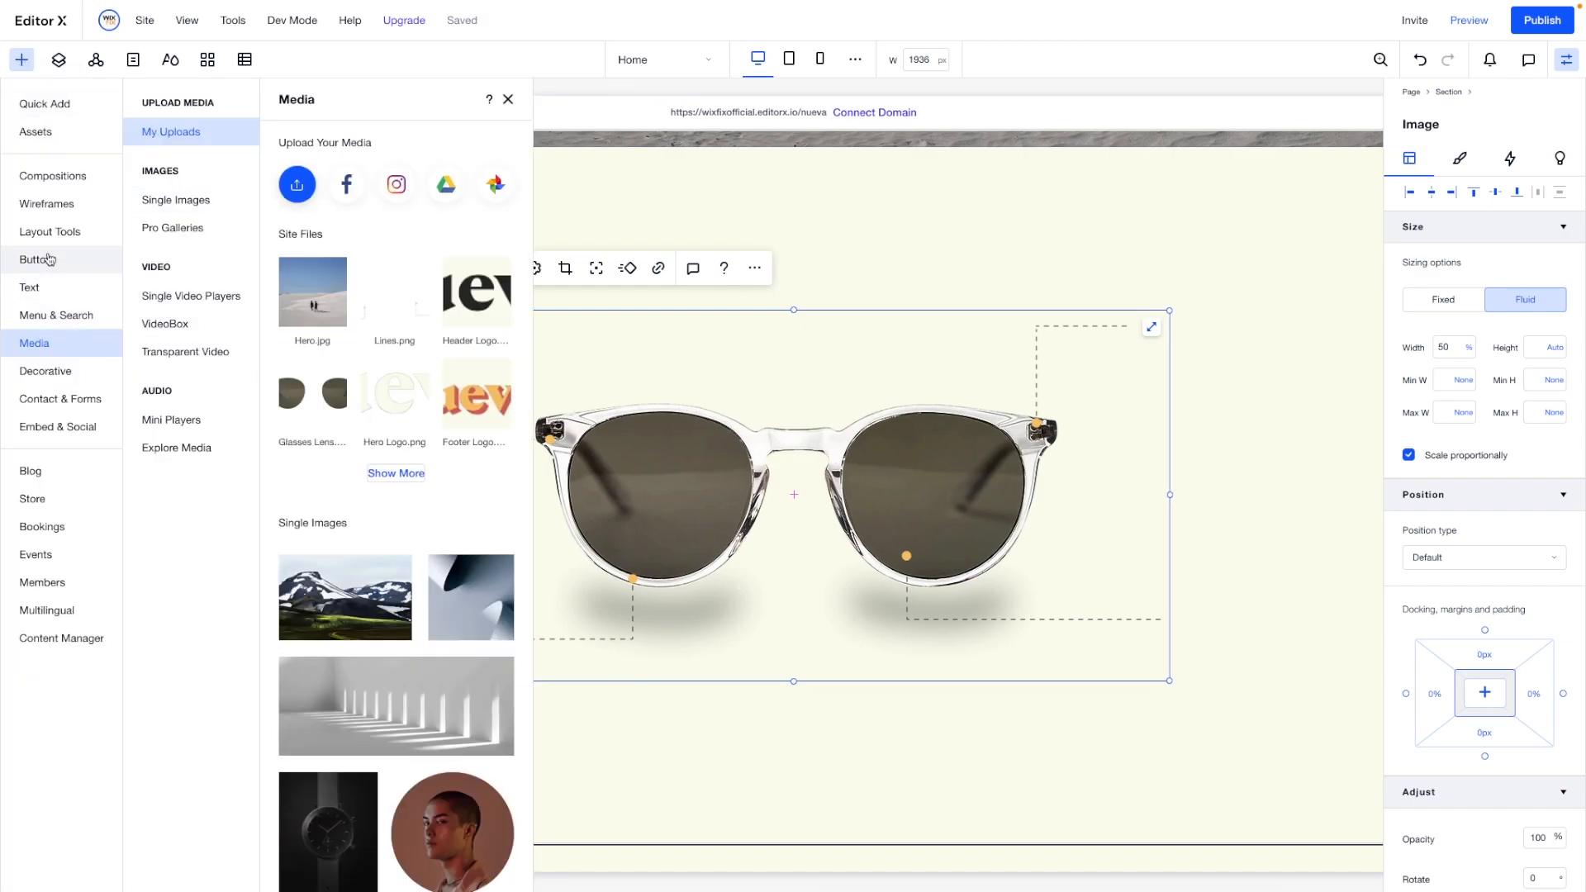
click(45, 103)
drag(265, 361, 363, 316)
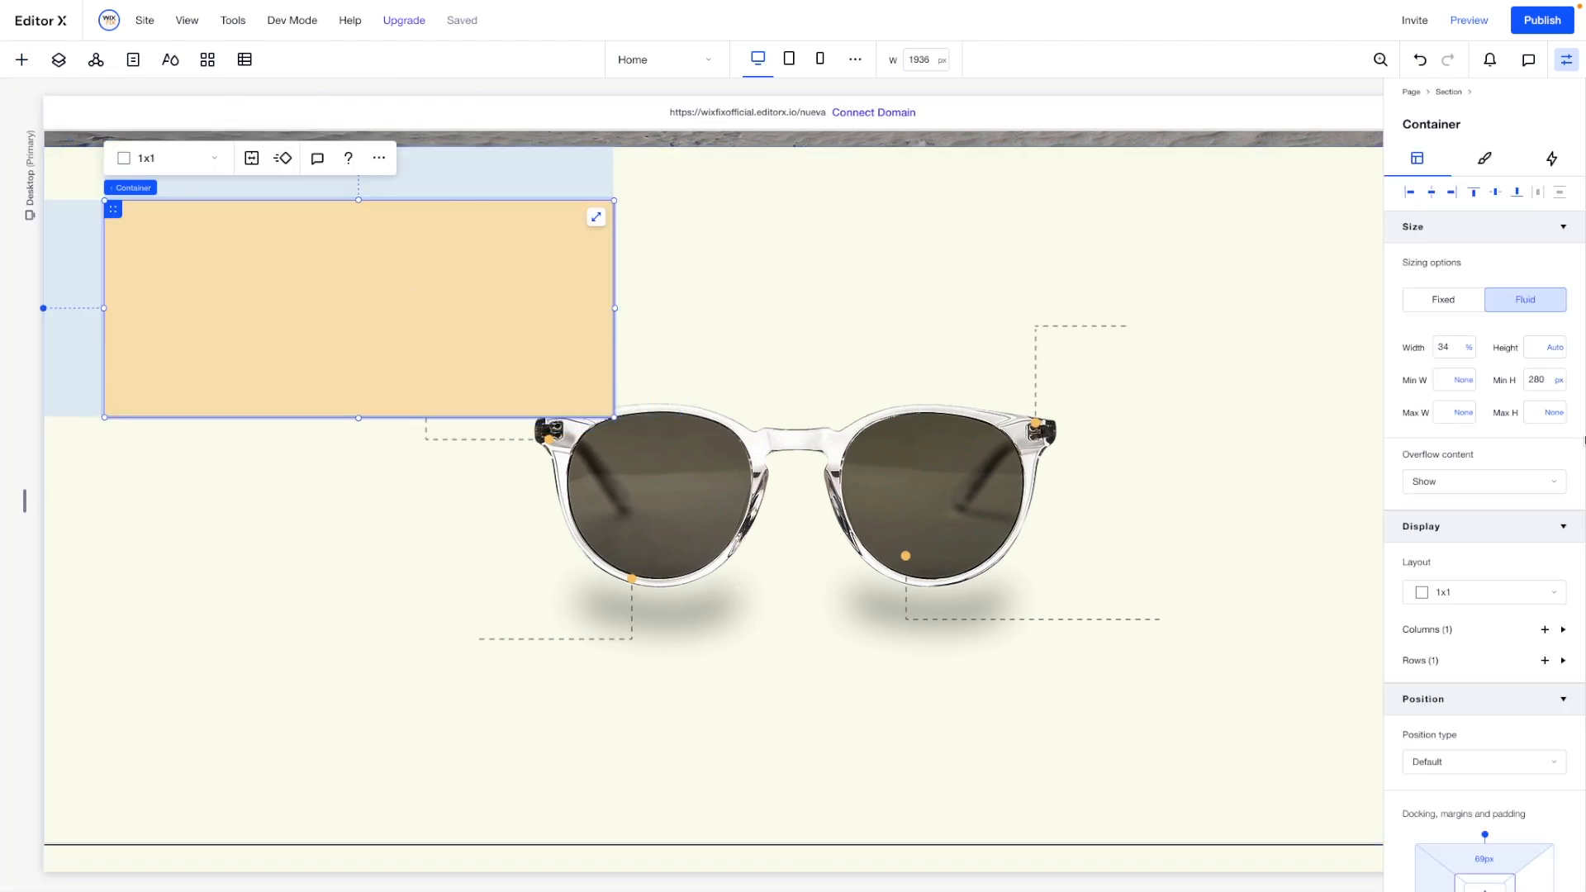
Set the container's background fill to the light cream theme color #FAFBEF.
click(1484, 159)
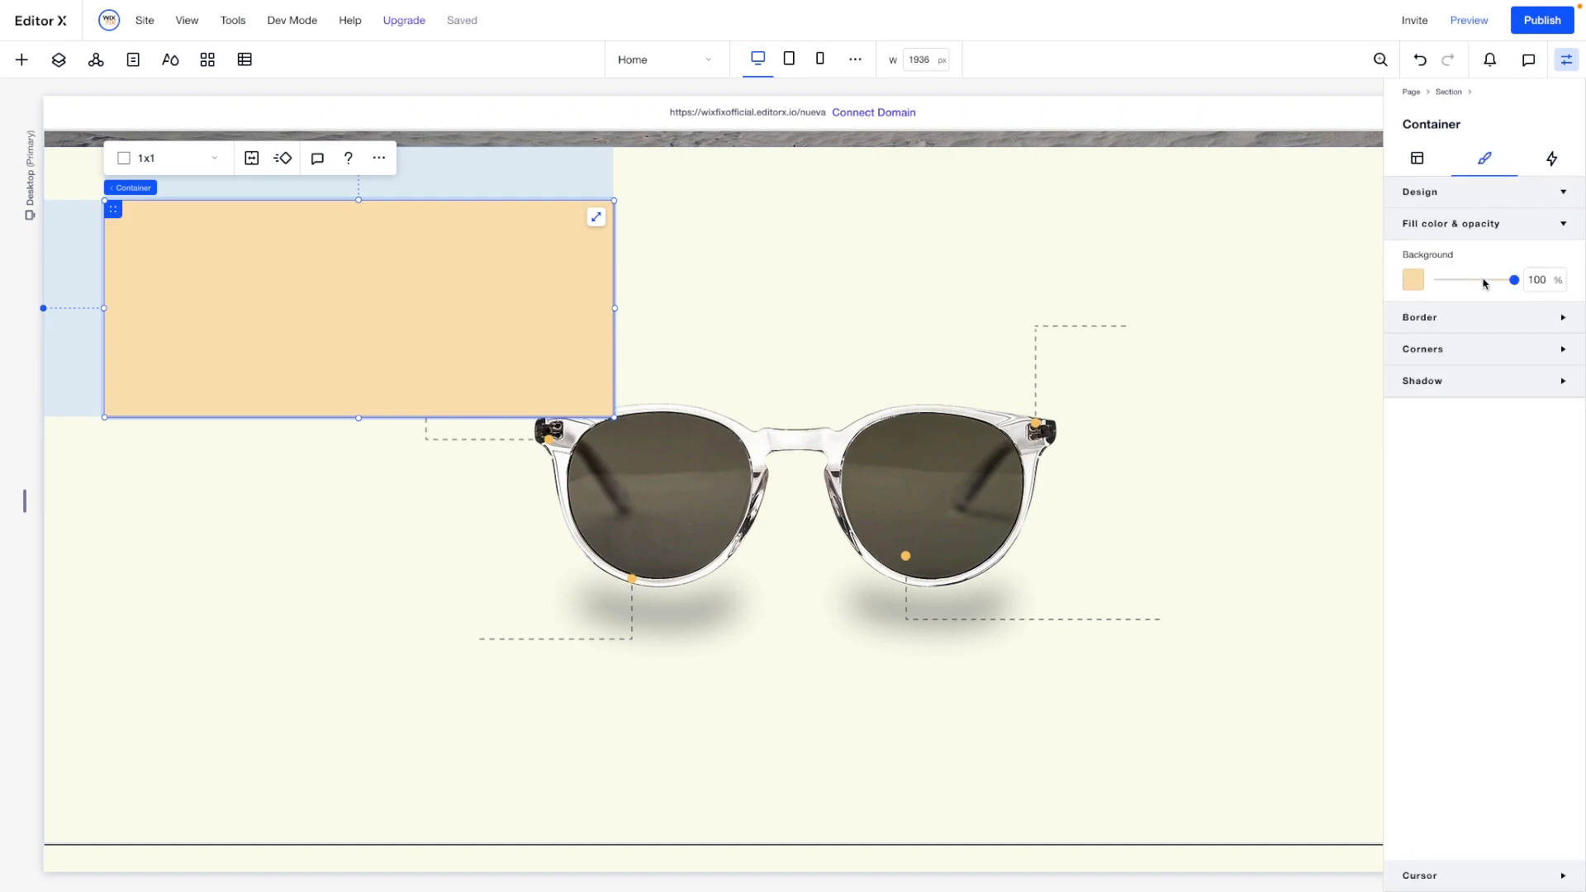
click(1407, 285)
click(1431, 376)
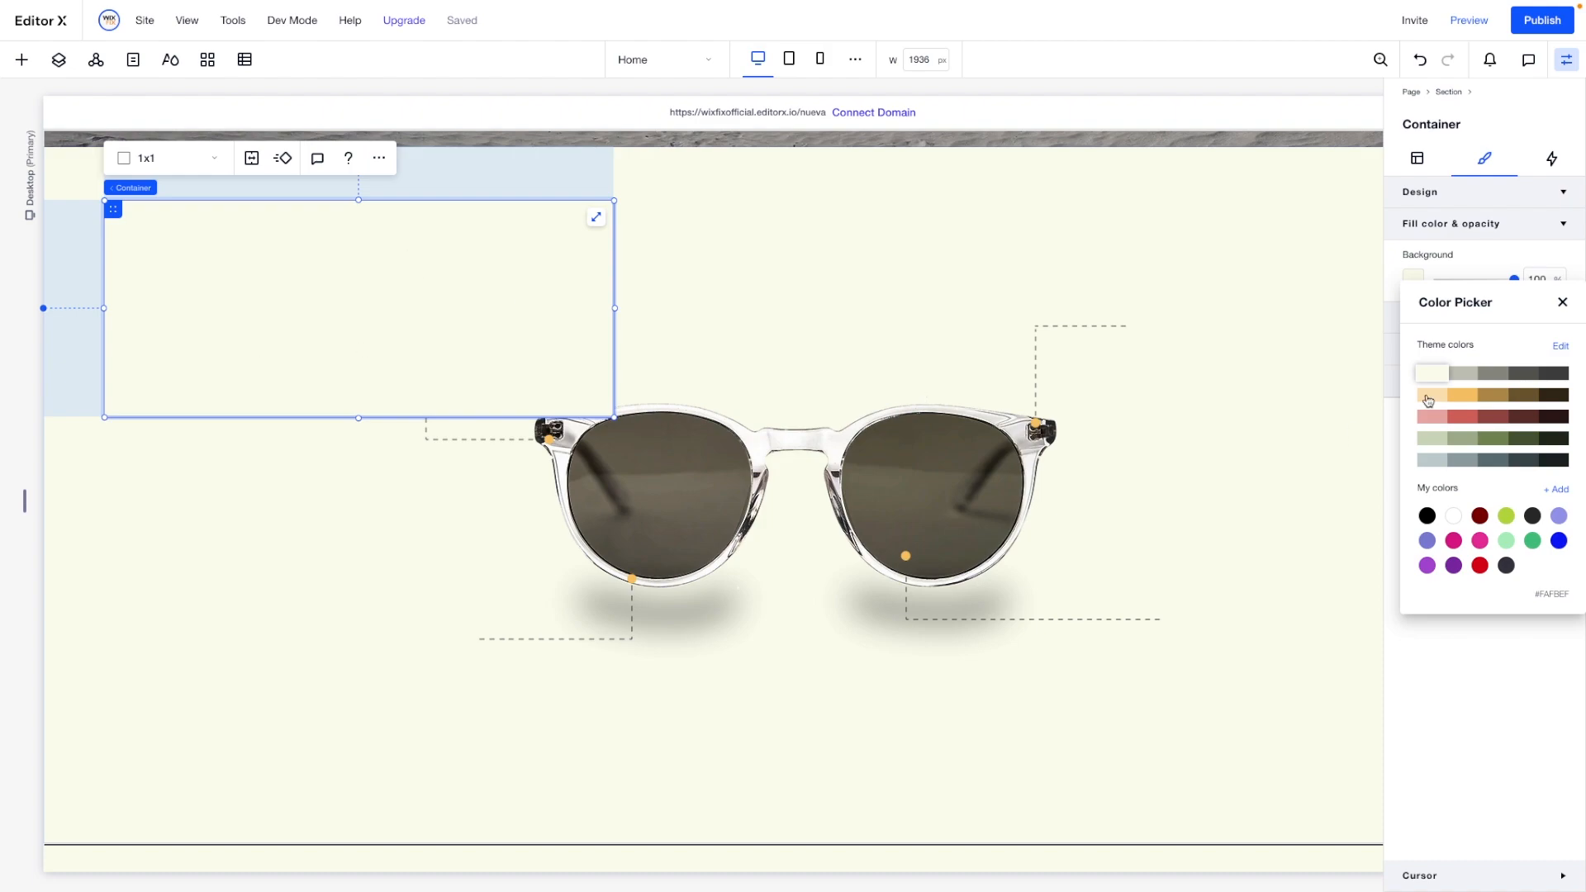
click(1561, 303)
Give the container a 1 px border in the darkest gray theme color.
click(1433, 327)
click(1534, 446)
text(1)
key(Return)
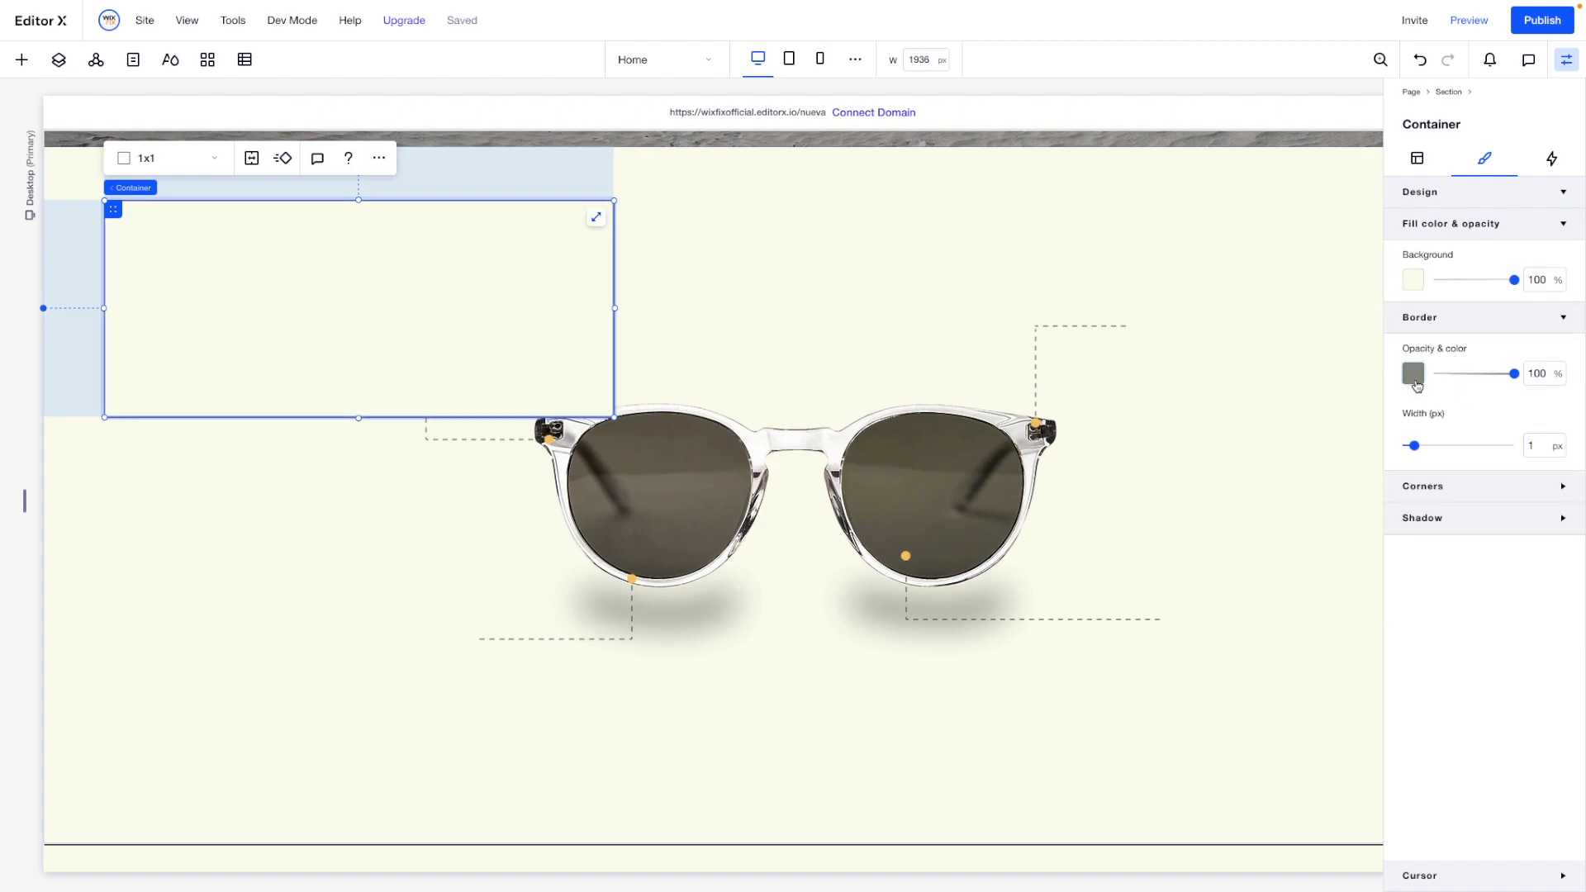
click(1413, 374)
click(1552, 474)
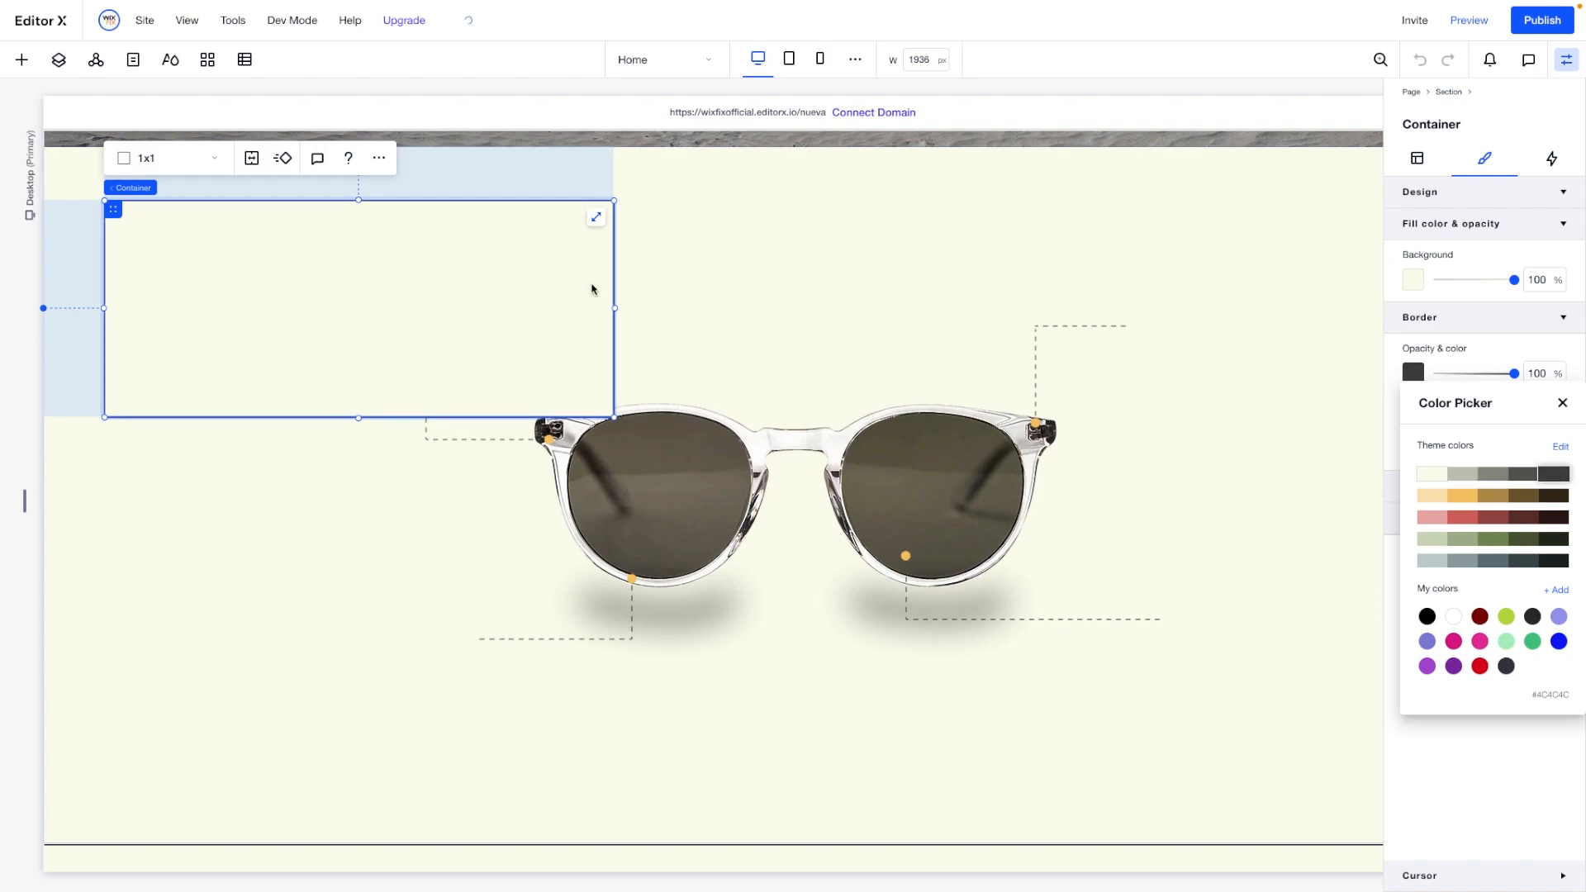
click(732, 286)
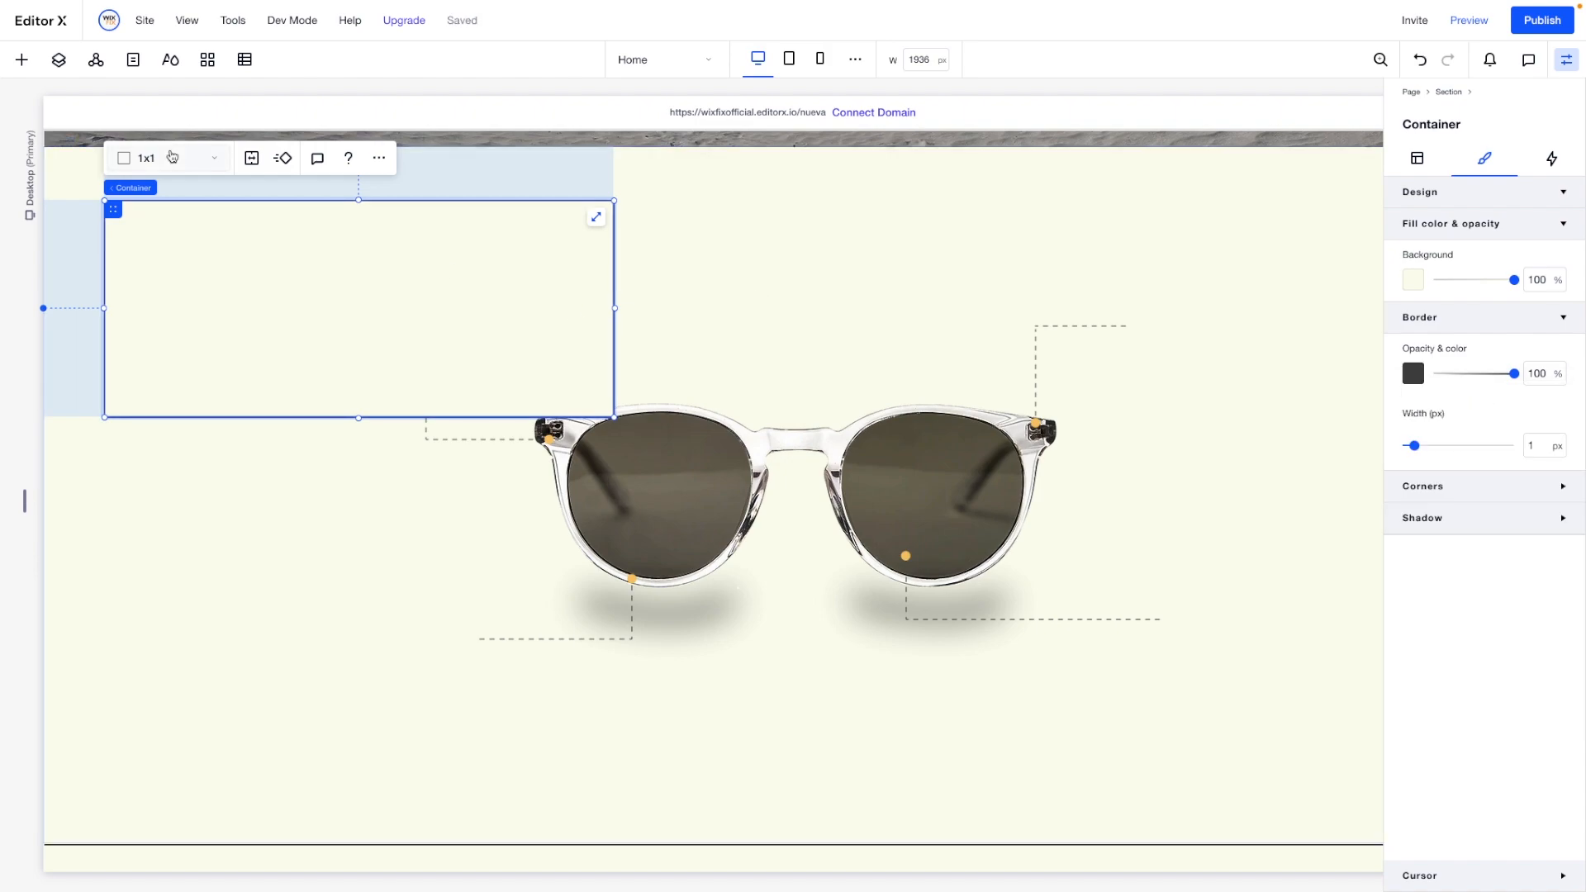
Add a title near the upper edge of the container and change its text to "hinge.".
click(21, 60)
drag(347, 266, 375, 251)
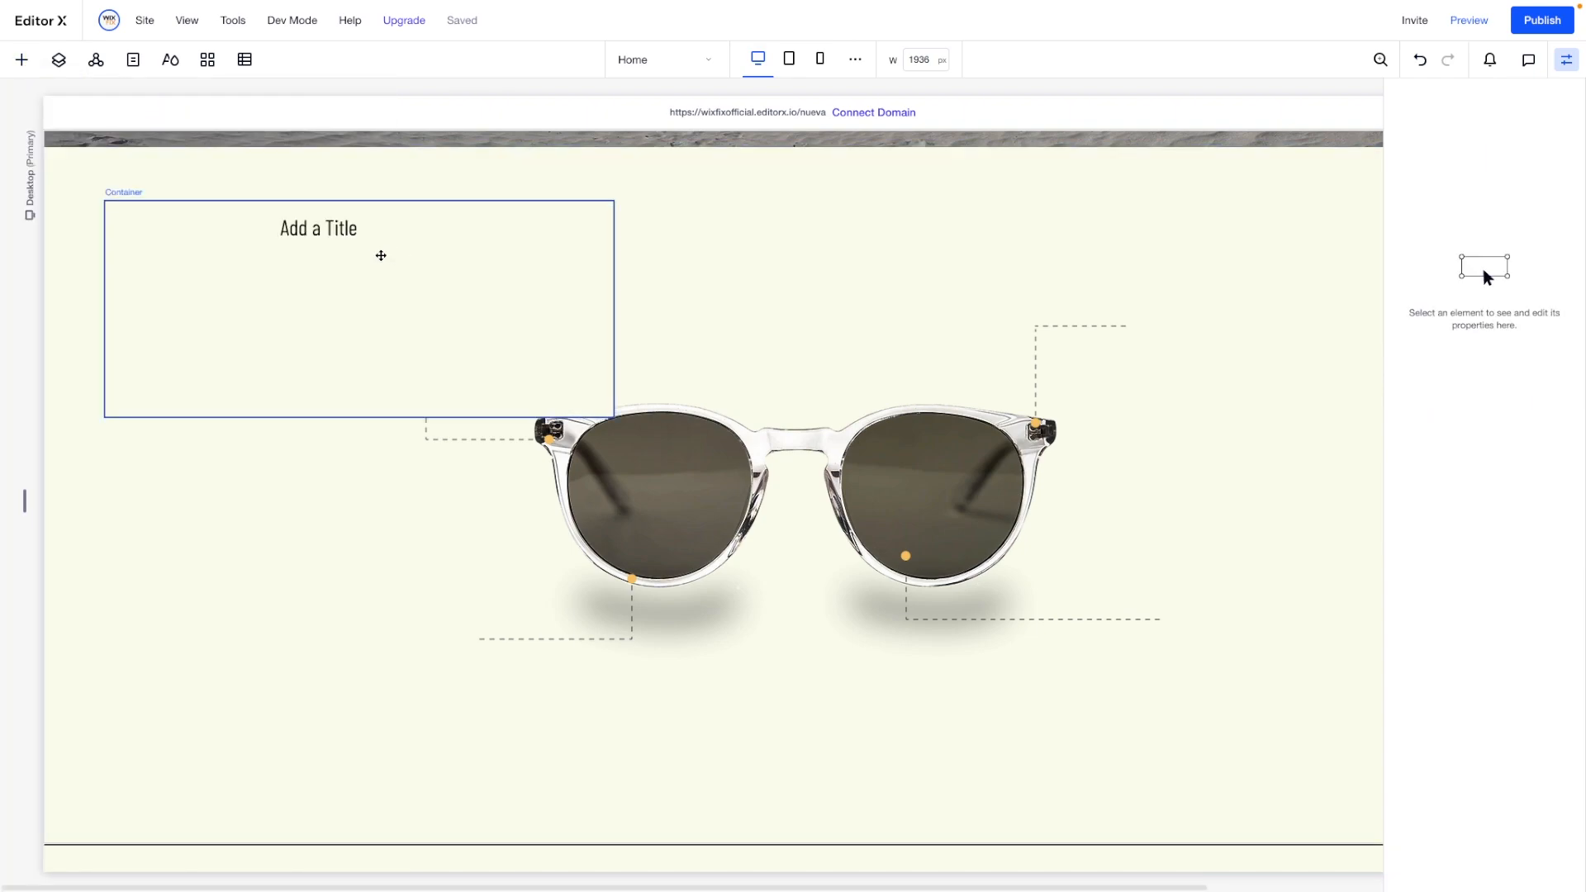
click(313, 232)
double_click(312, 232)
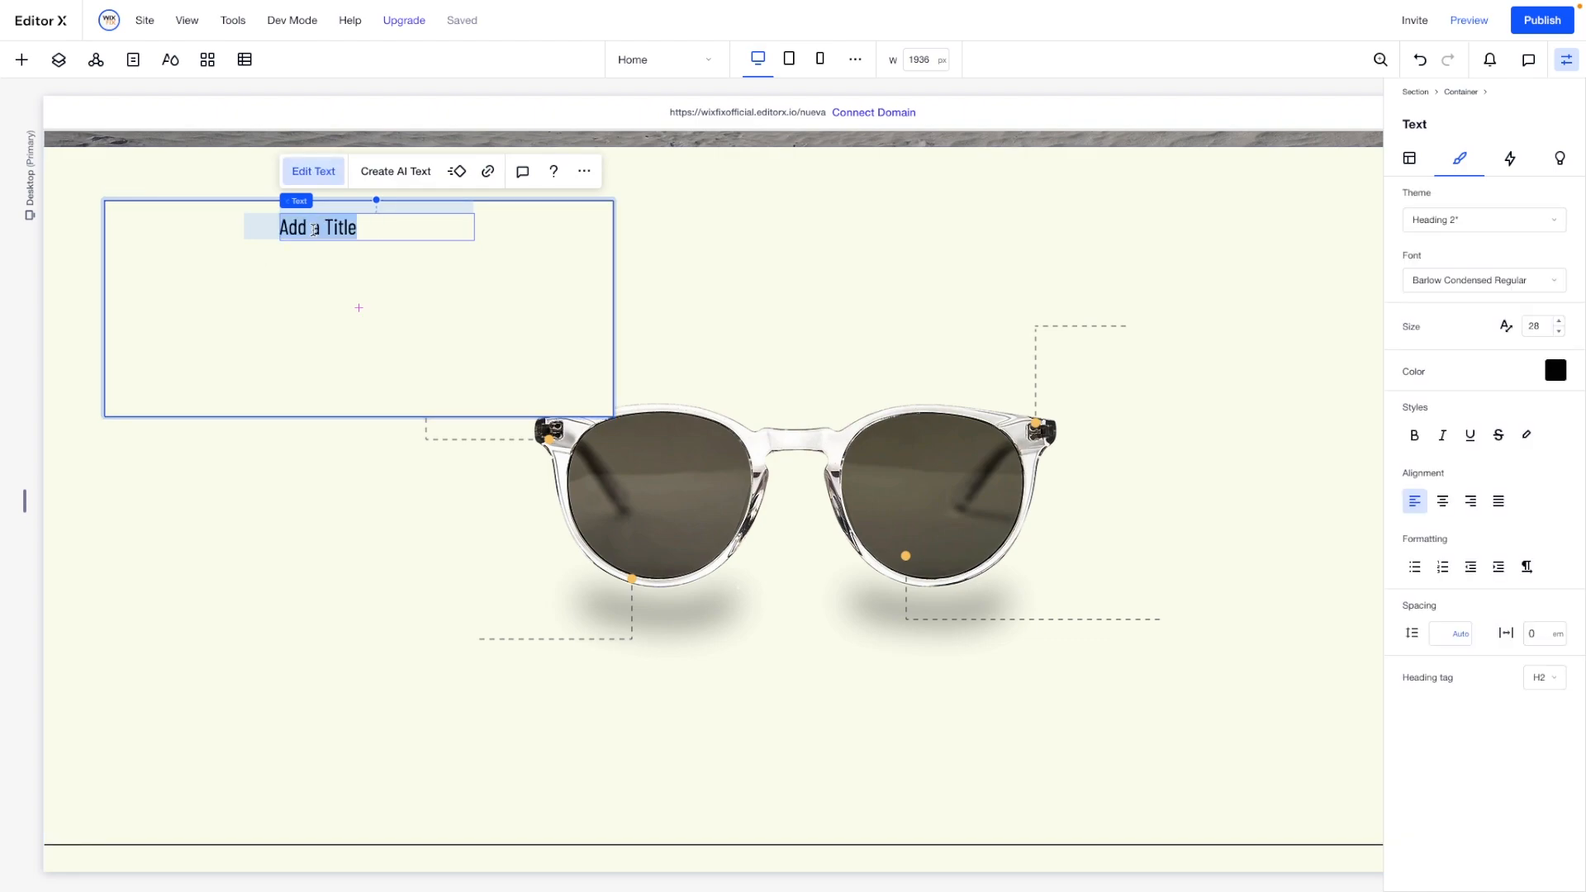
text(hinge.)
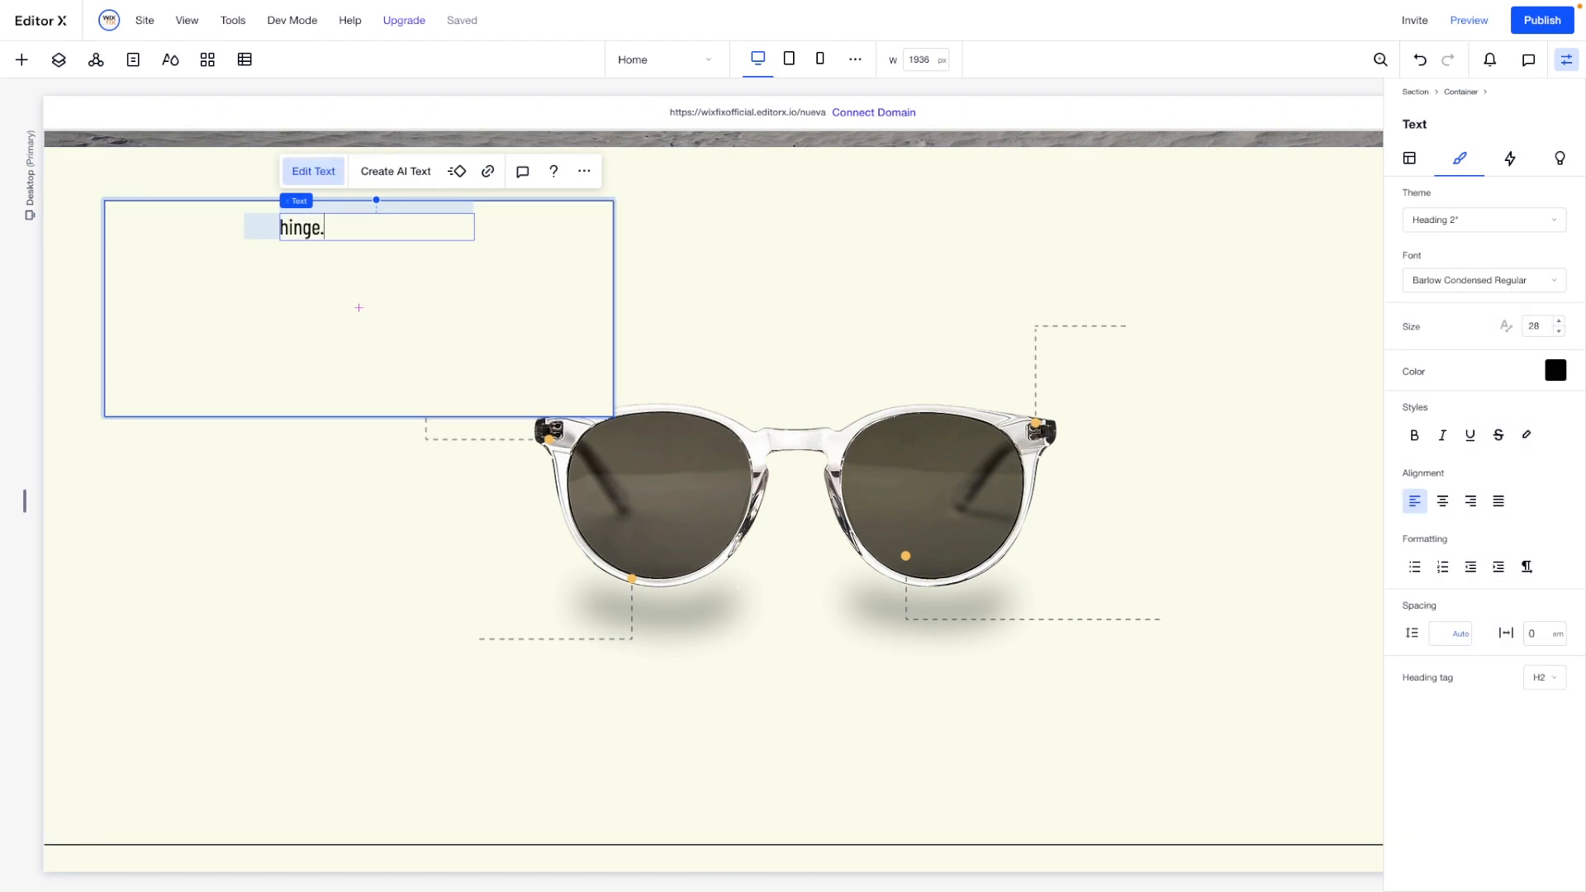
Set the letter spacing of the "hinge." title to 0.2 em.
key(ctrl+a)
key(Return)
click(1536, 634)
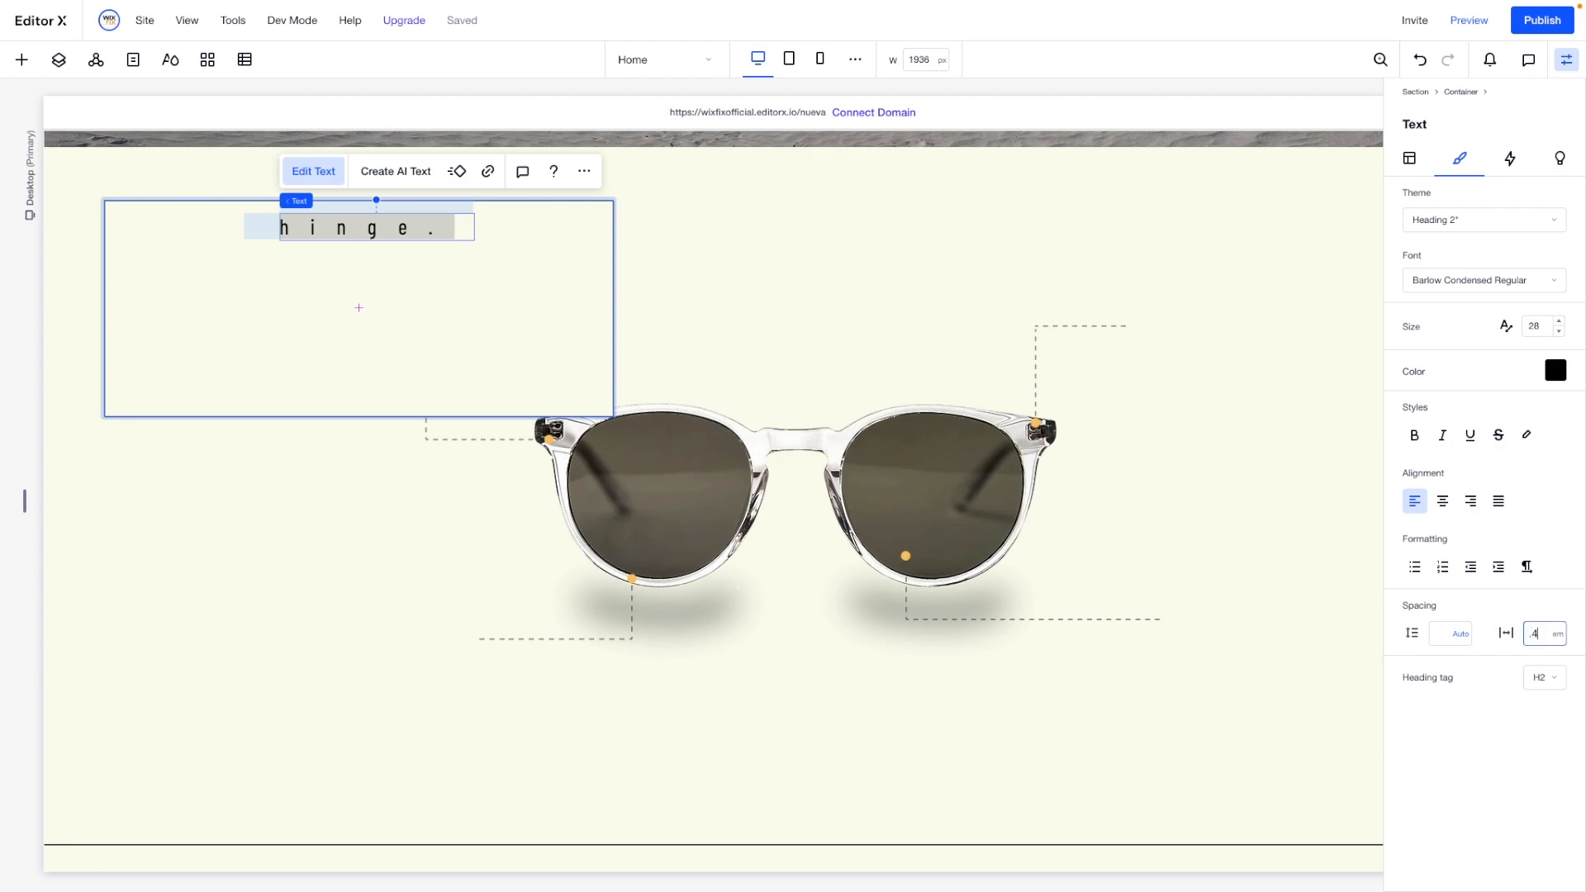
text(.4)
key(Return)
key(Down)
key(Down)
Set the "hinge." title's font size to 22 and its text alignment to center.
click(1537, 322)
text(16)
key(Return)
text(22)
key(Return)
click(938, 185)
click(1446, 503)
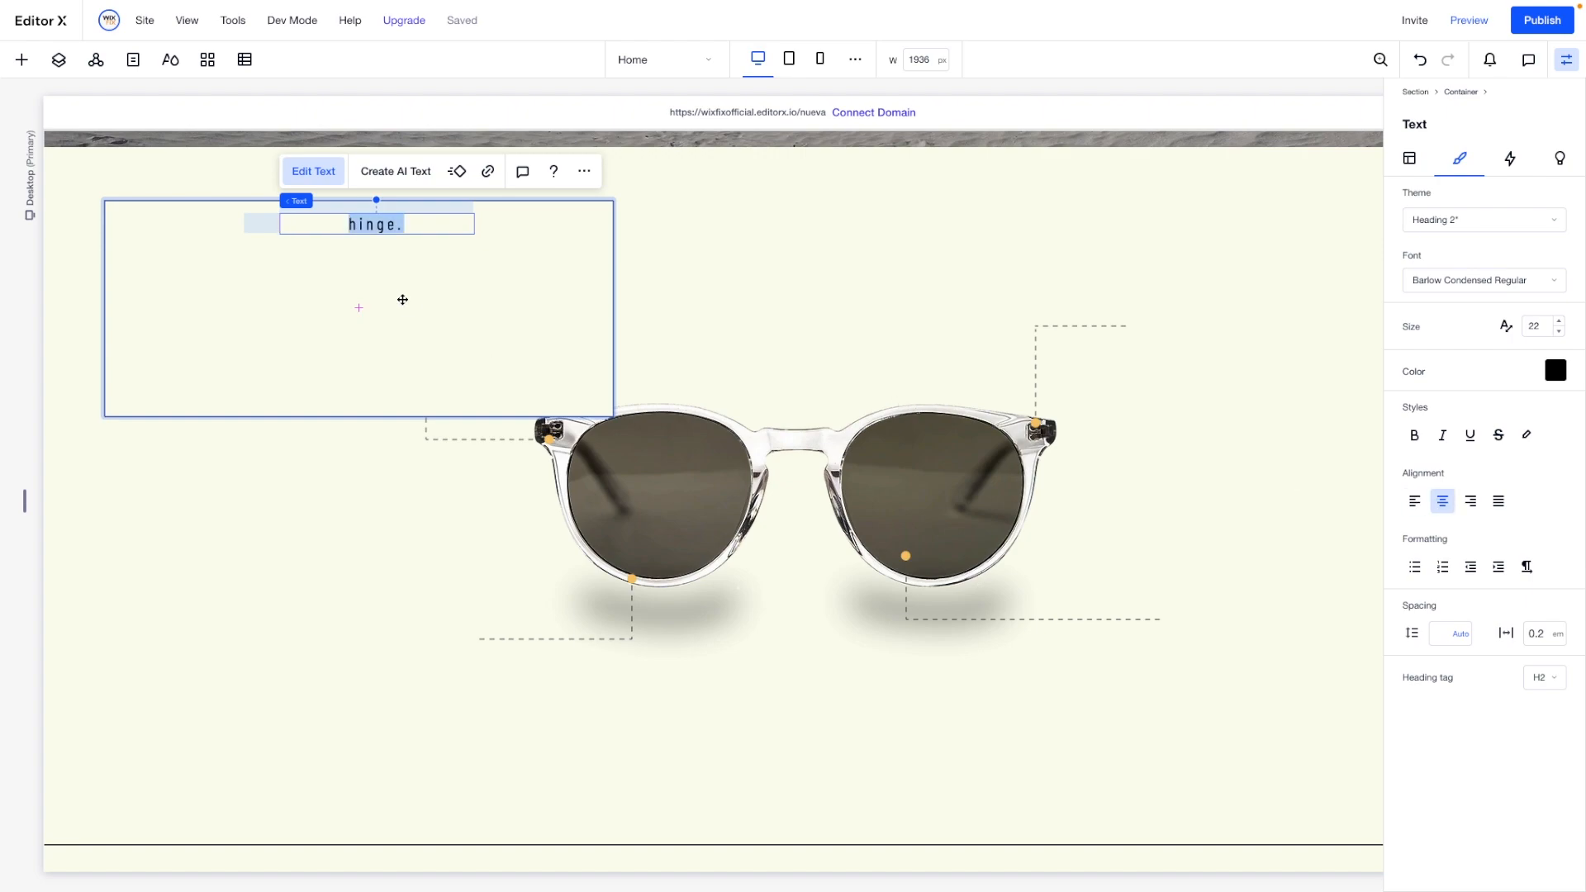
Center the "hinge." title element horizontally within its container.
click(381, 256)
click(367, 226)
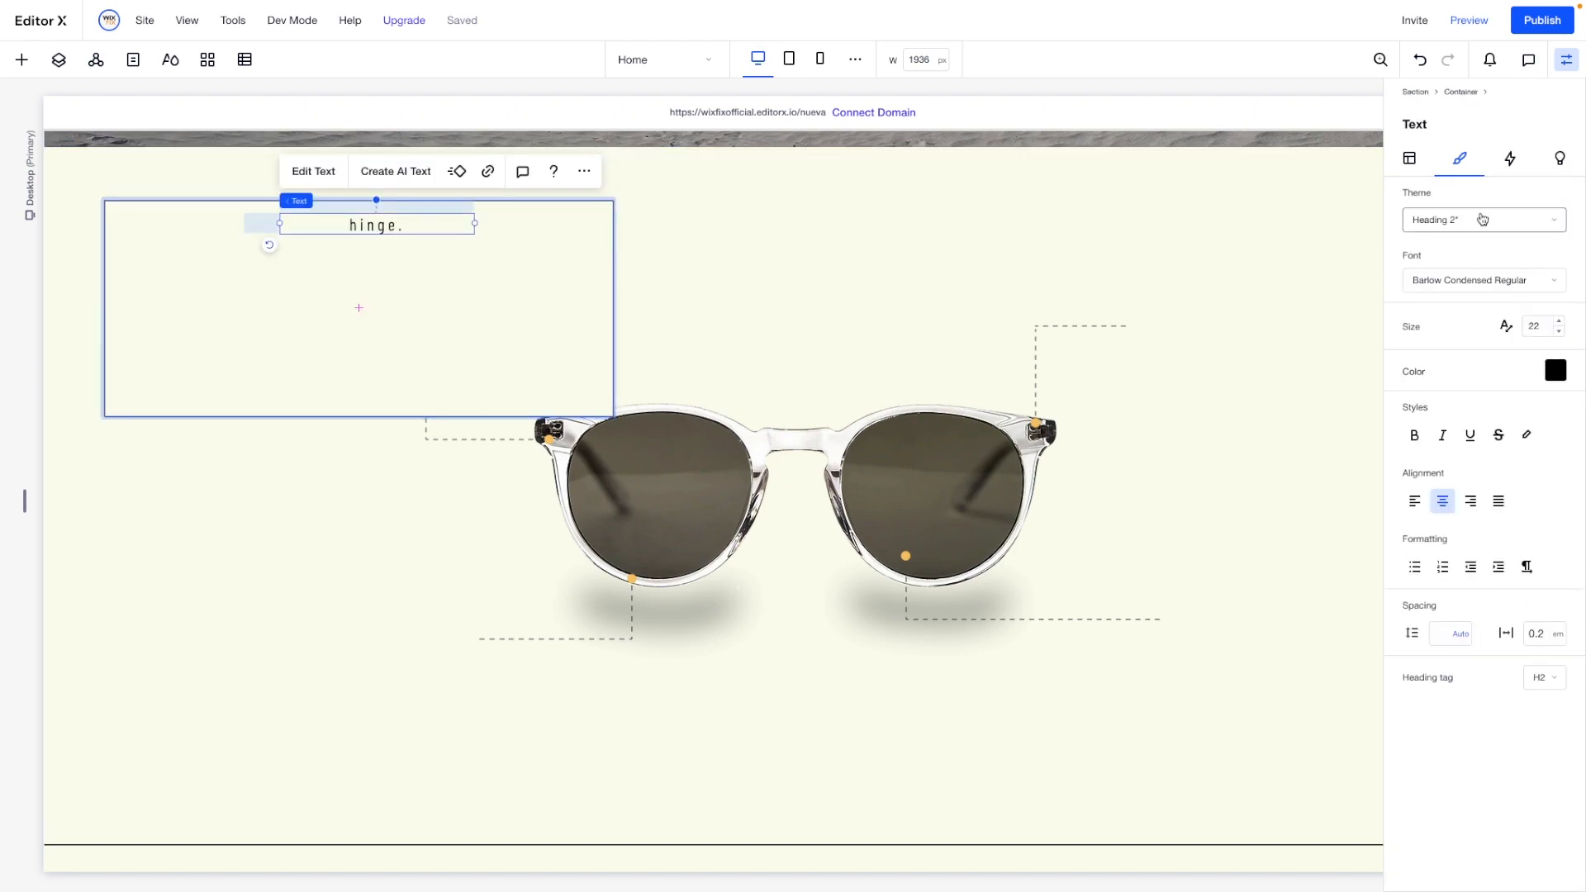
click(1412, 159)
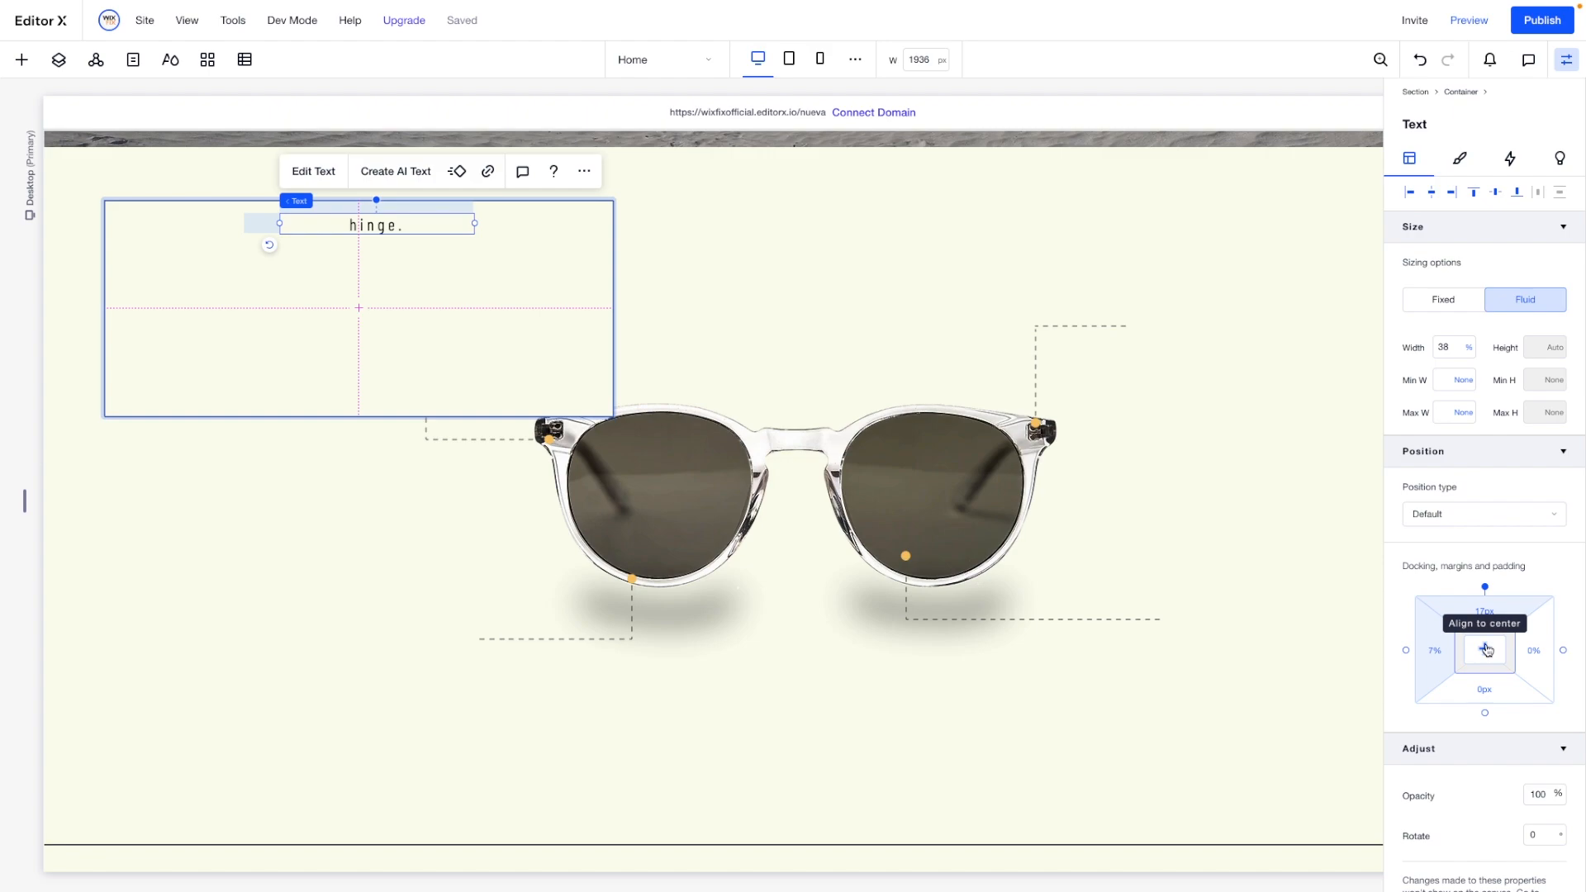
click(1433, 192)
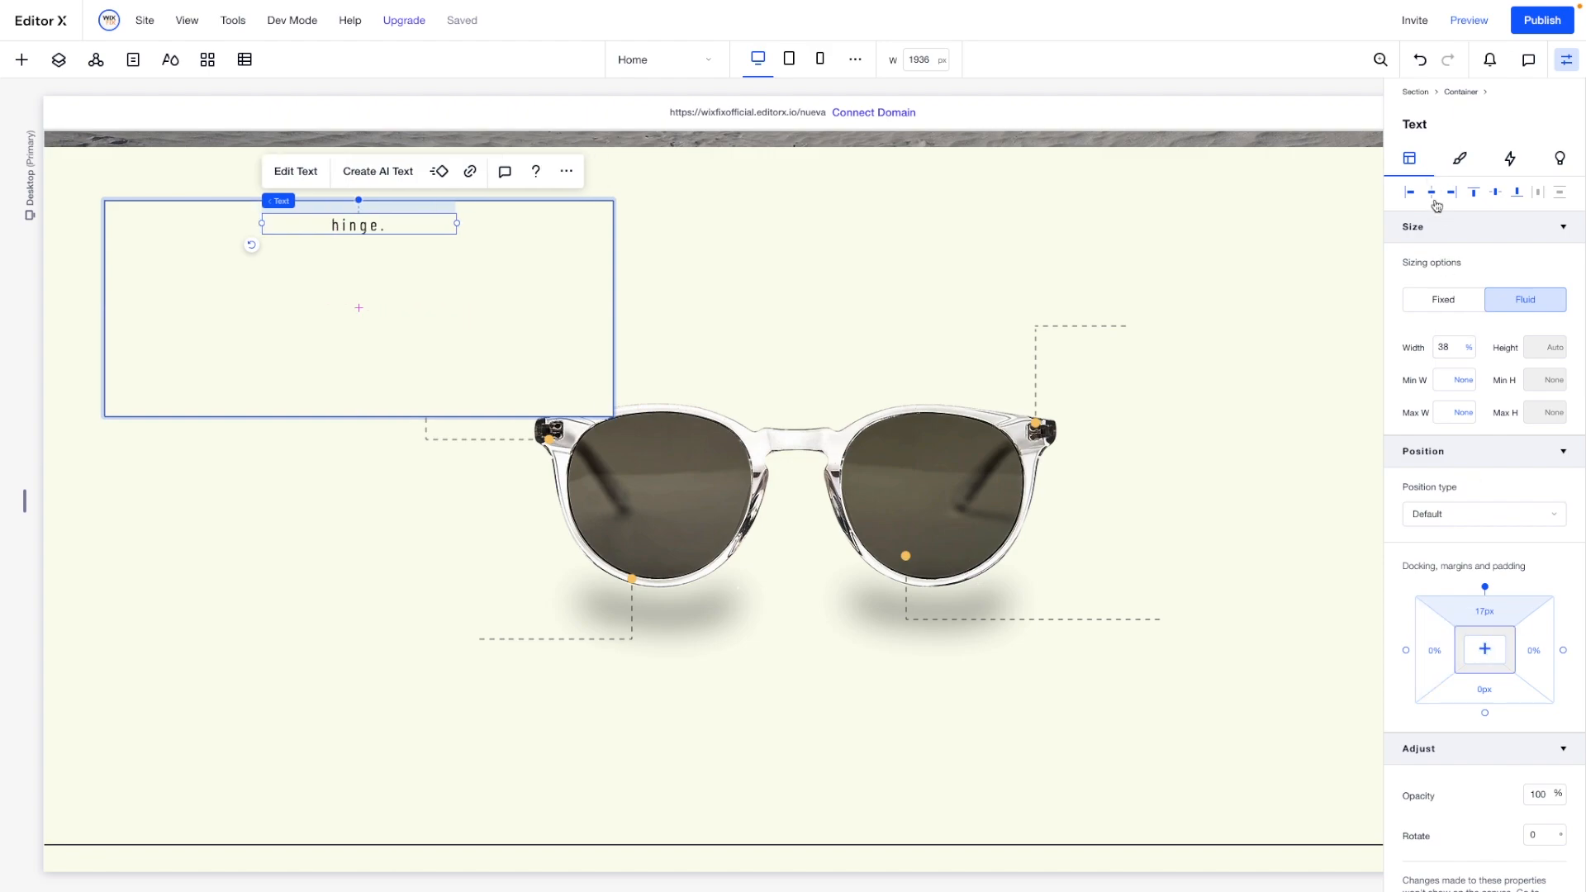
Add a paragraph in the middle of the container and center-align its text.
click(21, 59)
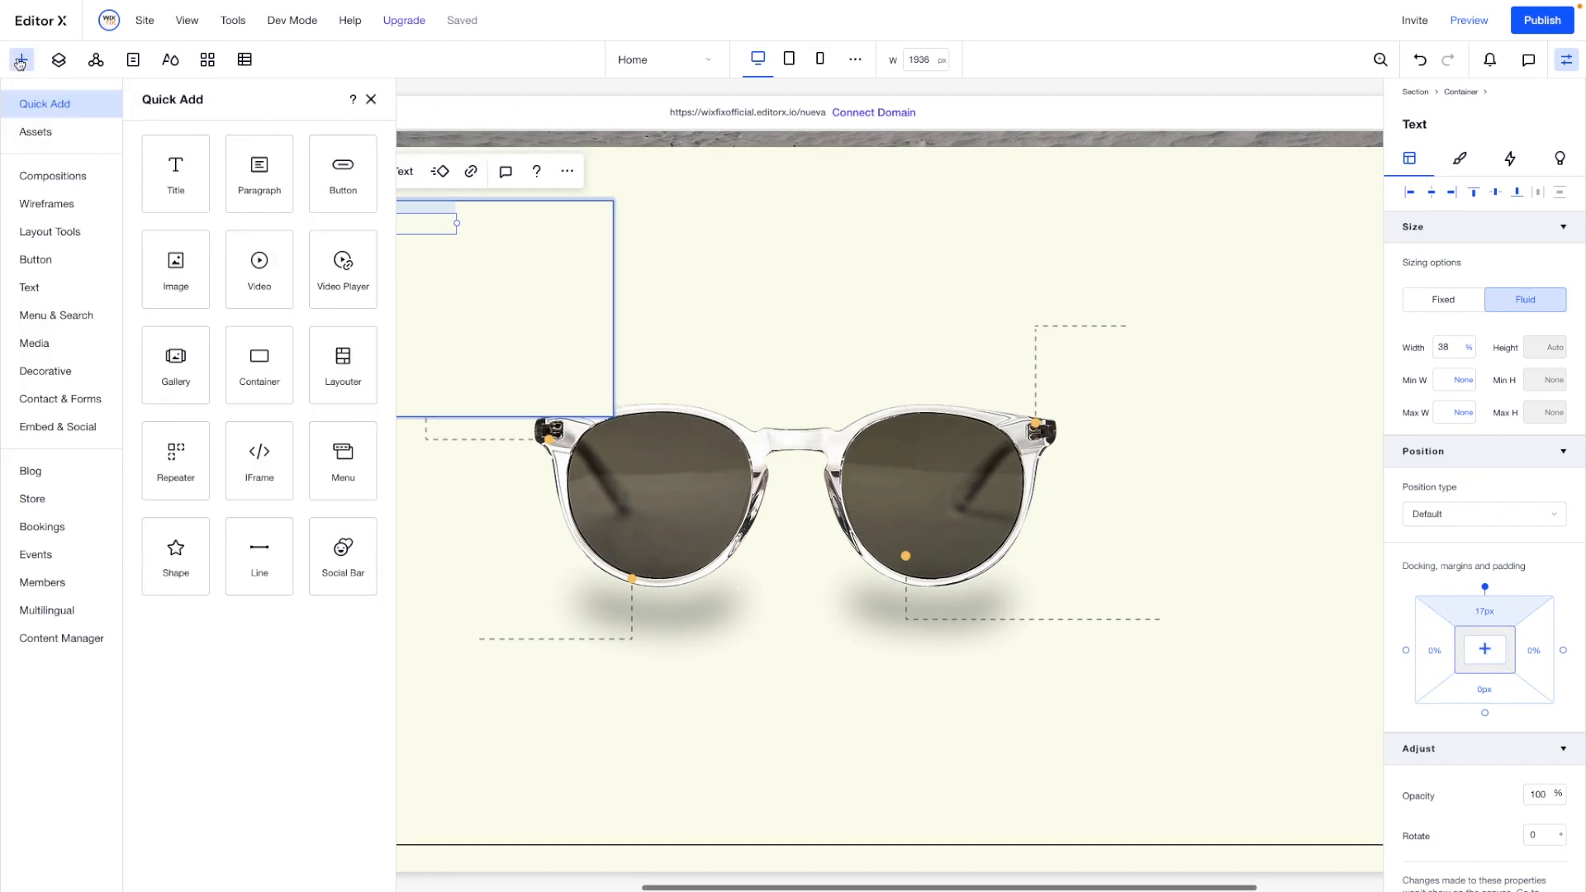
drag(232, 173, 357, 306)
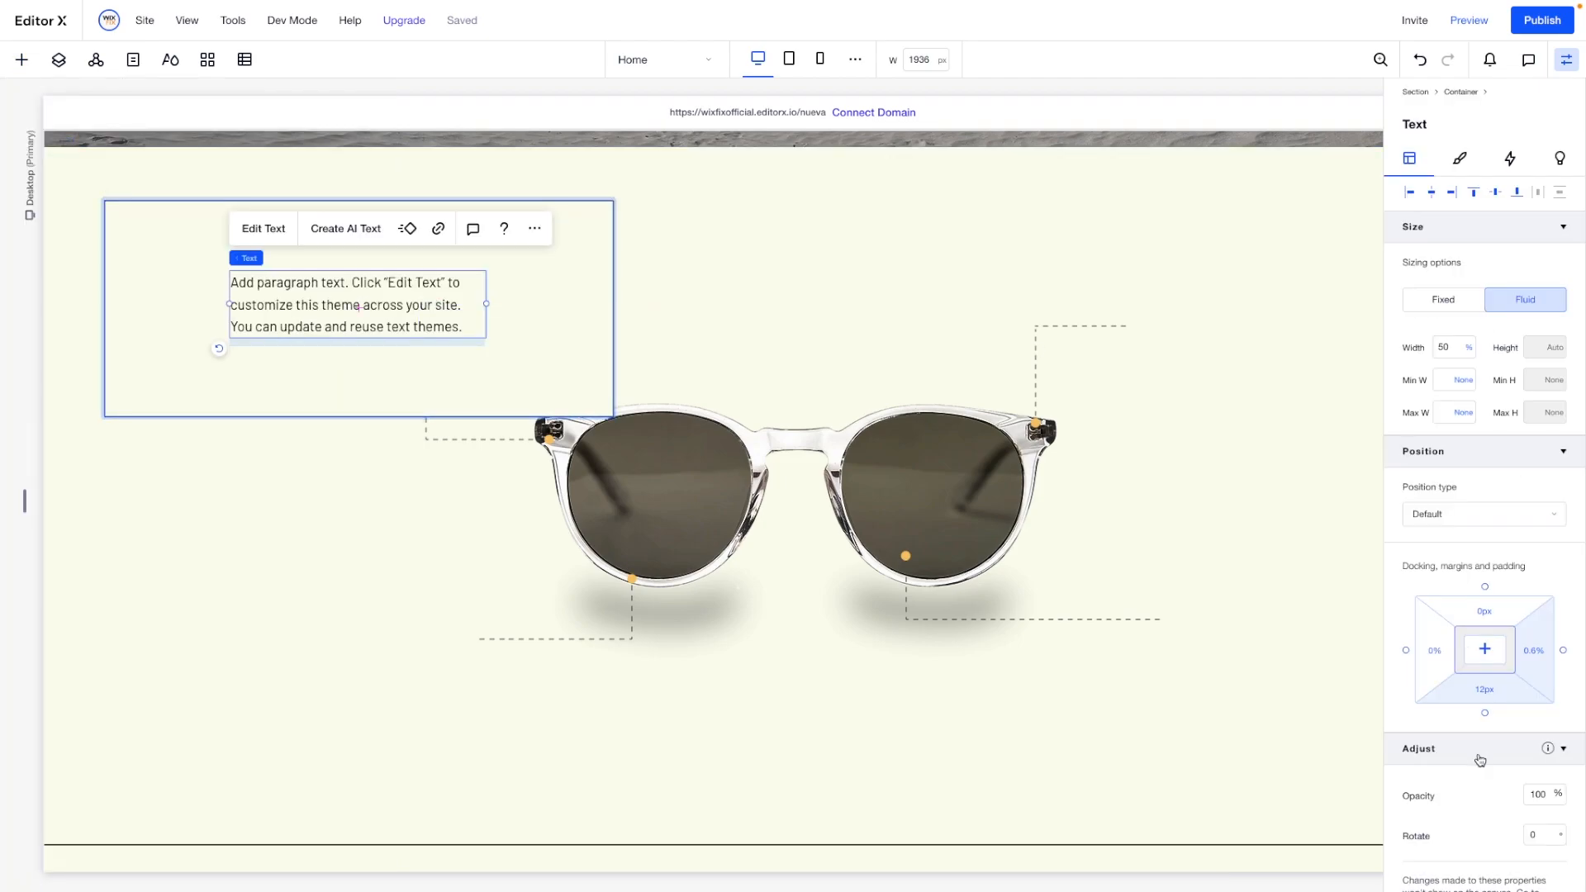
click(1460, 160)
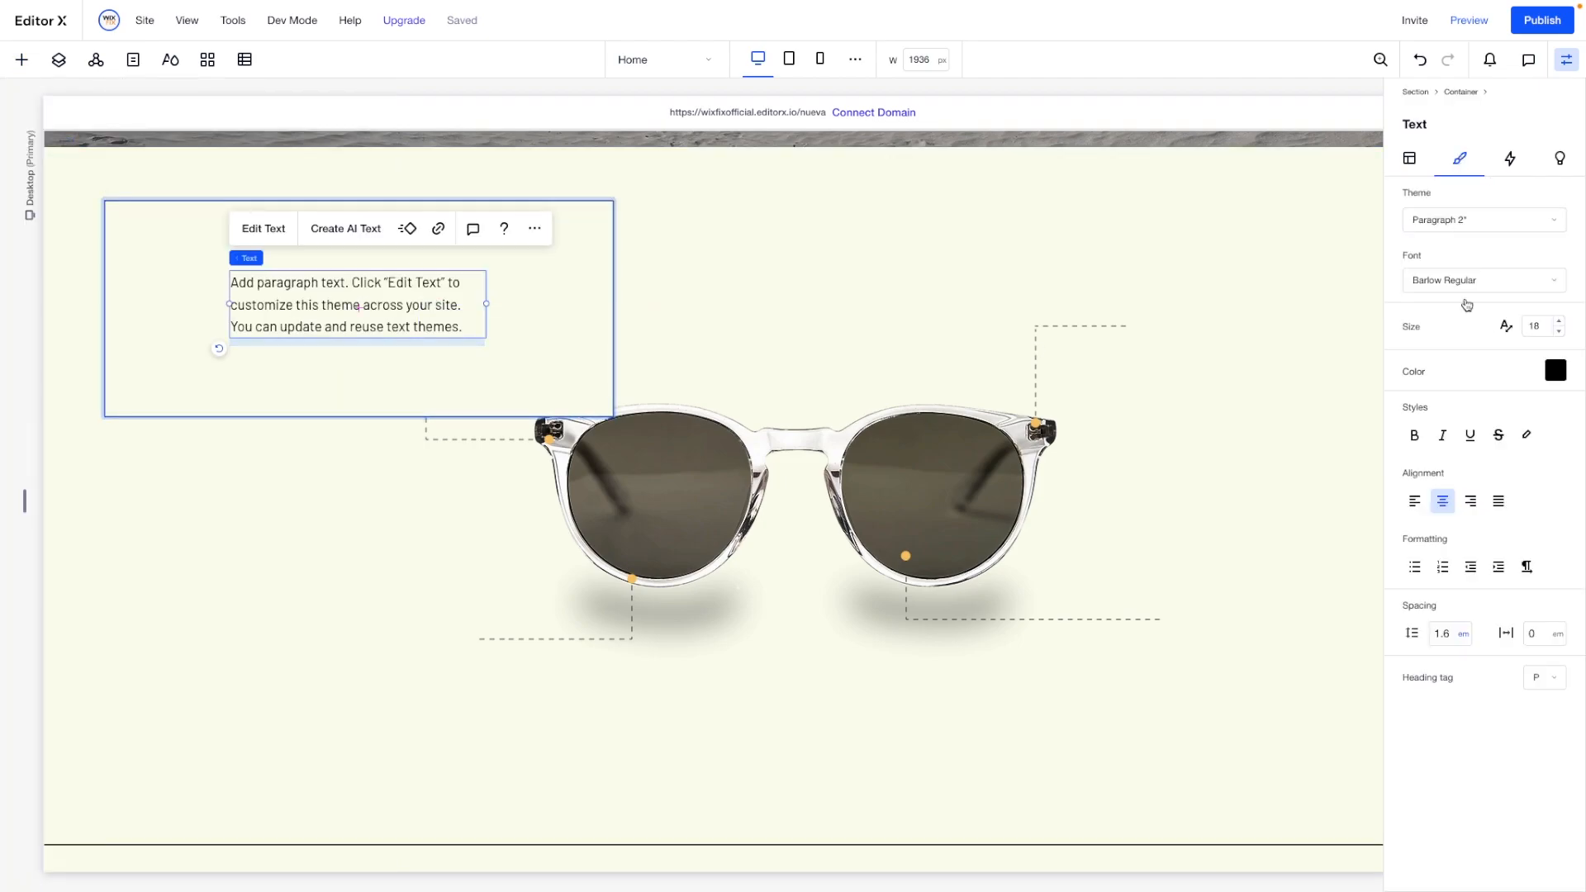
click(1443, 505)
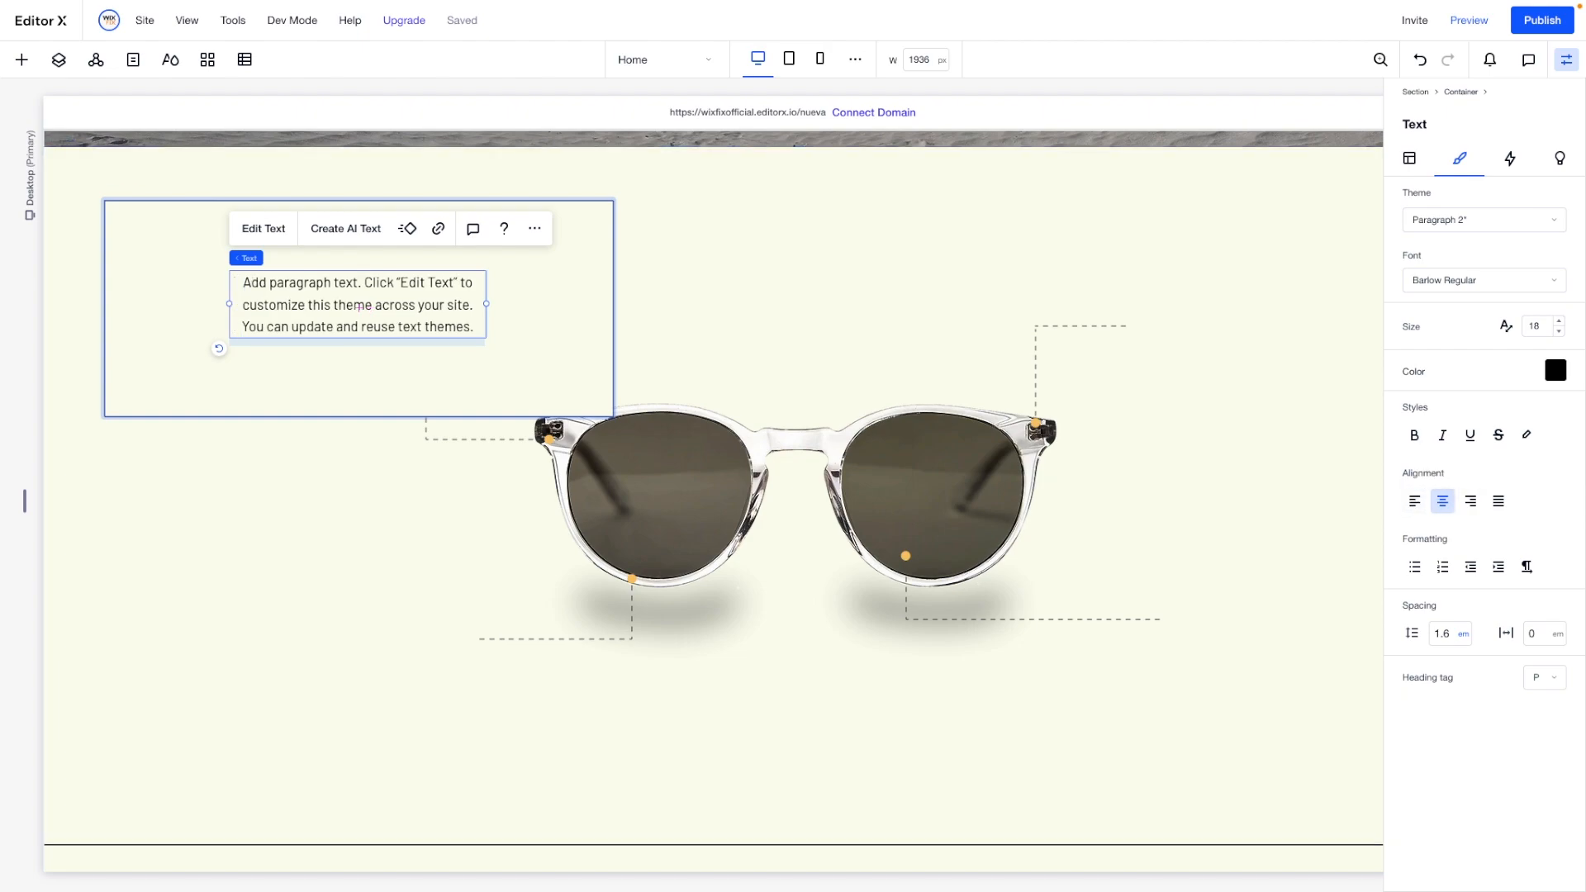
Replace the paragraph text with "Durable barrel hinges for a strong and functional fit and thousands of hours of wear" at font size 16.
double_click(310, 282)
text(Durable barrel hinges for a strong and functional fit and thousands of hours of wear)
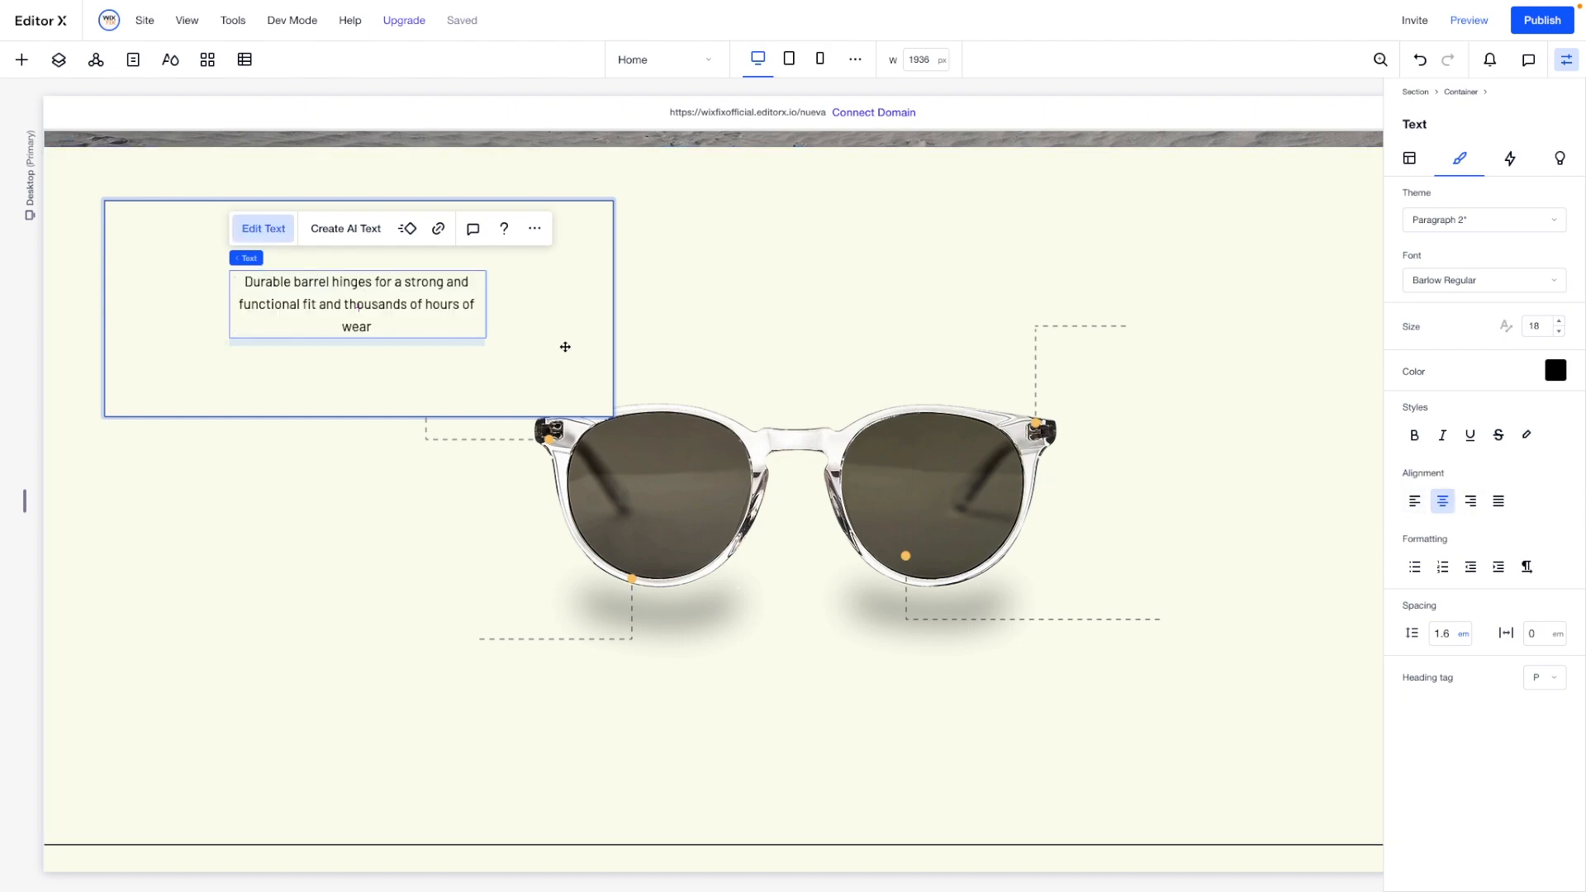
key(ctrl+a)
click(1535, 325)
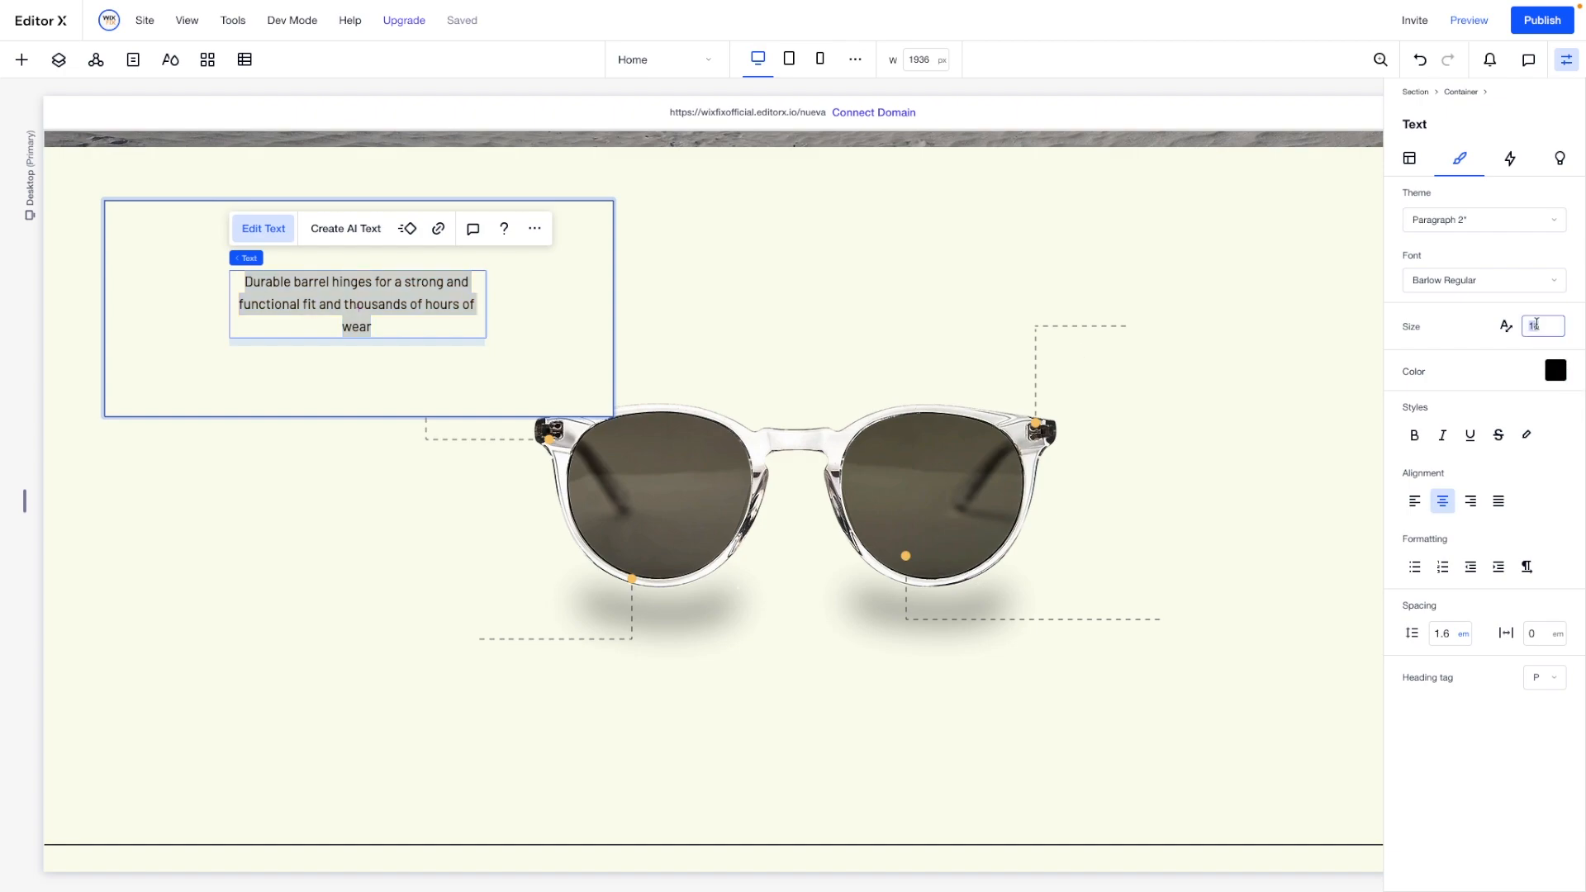
text(16)
key(Return)
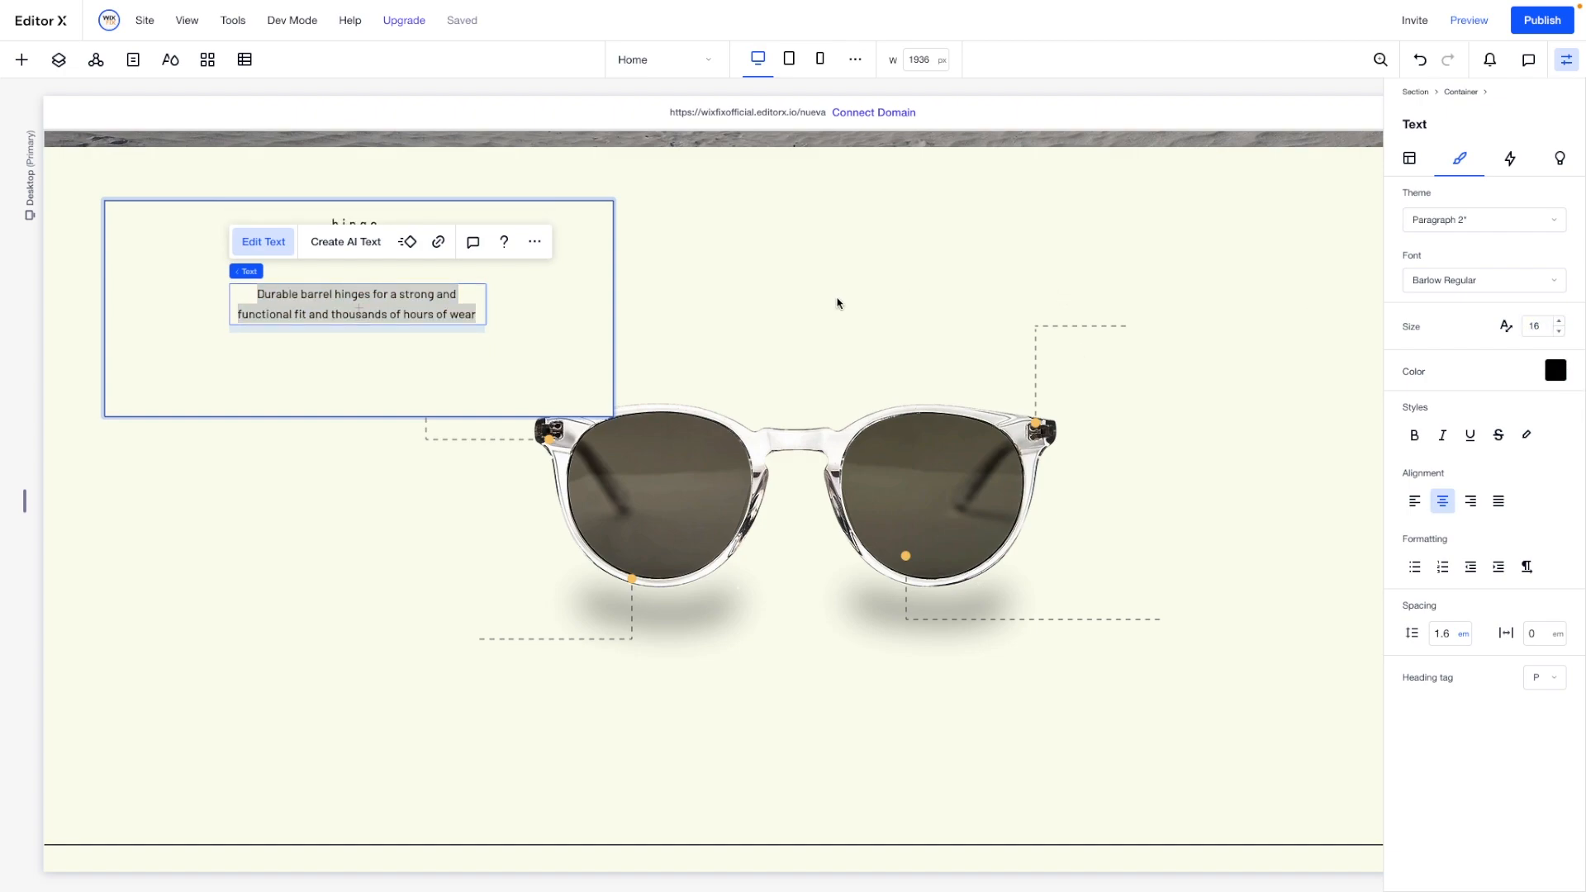
Move the paragraph up to just below the "hinge." title and stack the two text elements together.
click(383, 341)
click(359, 308)
drag(358, 296, 361, 268)
shift+click(379, 229)
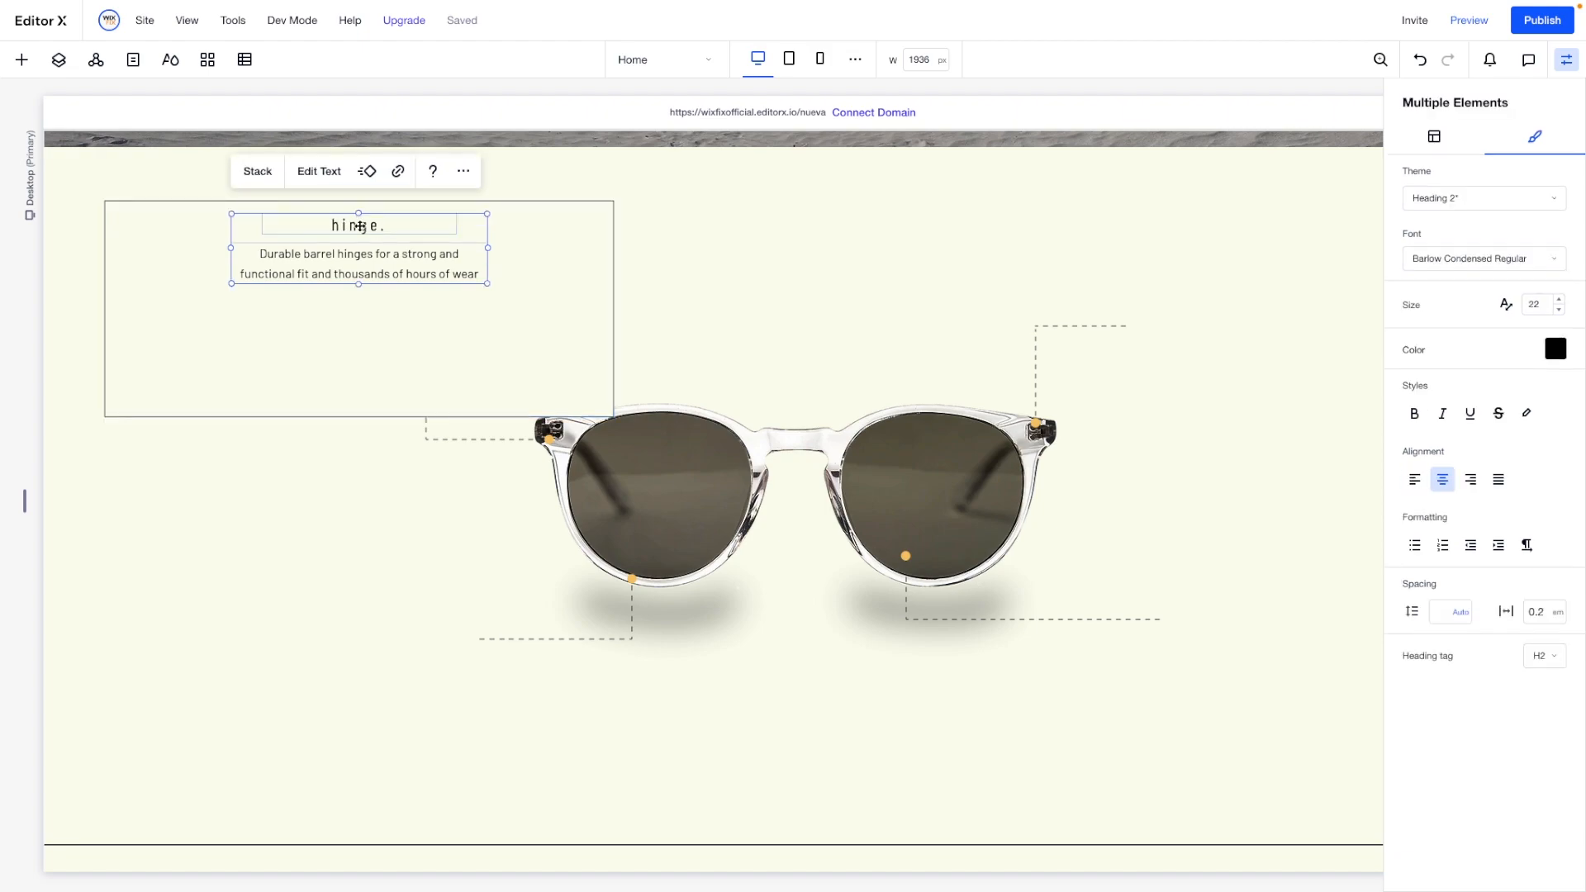
click(257, 171)
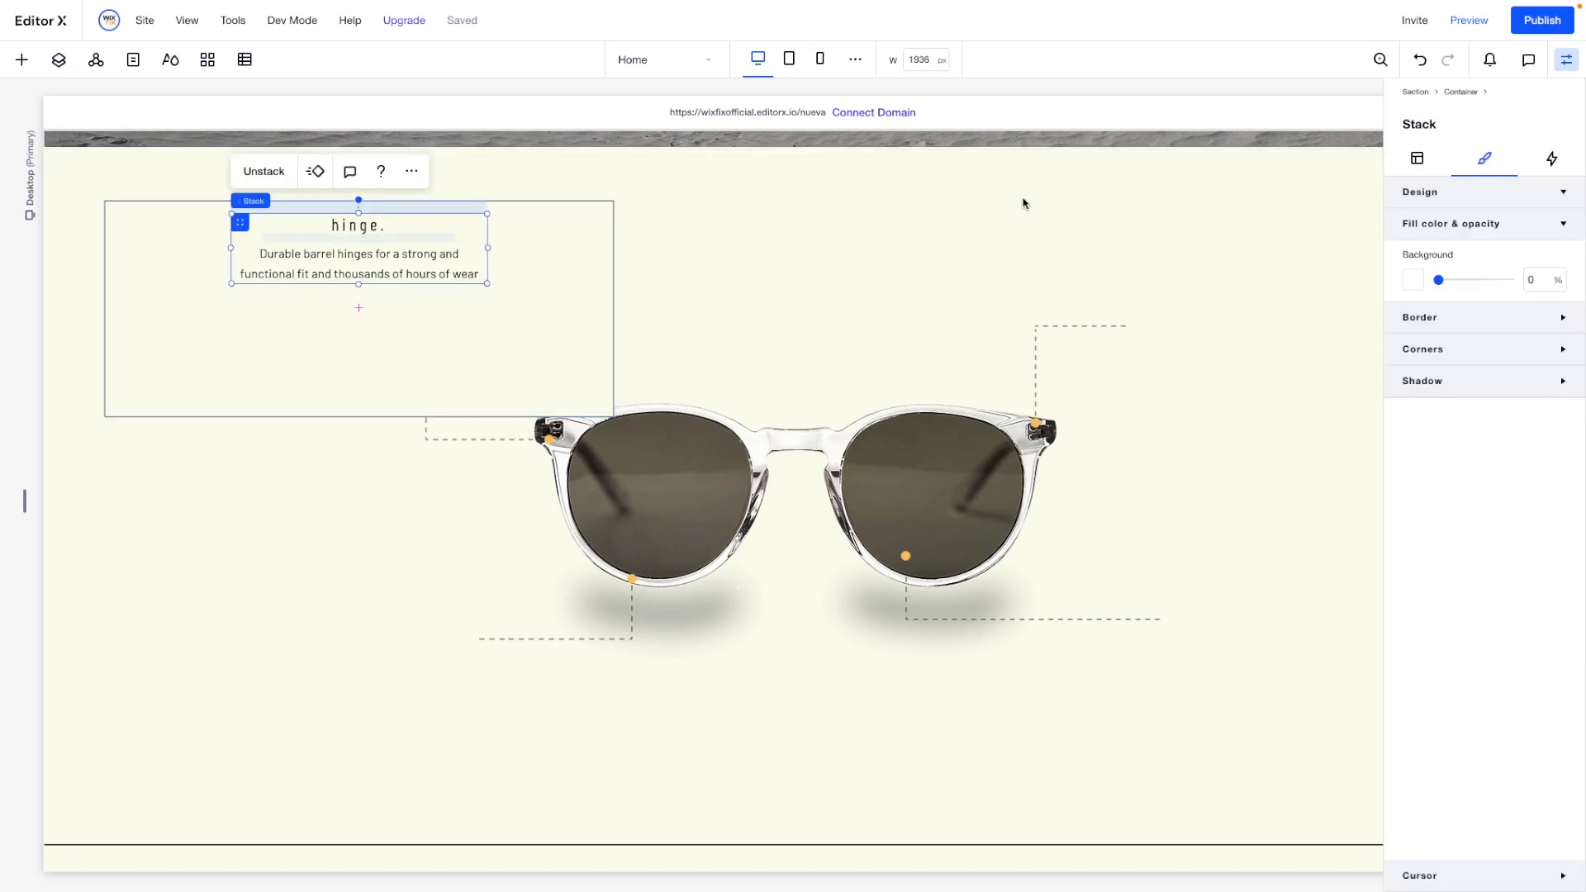
Set the width of the title and paragraph stack to 16 vw.
click(1422, 158)
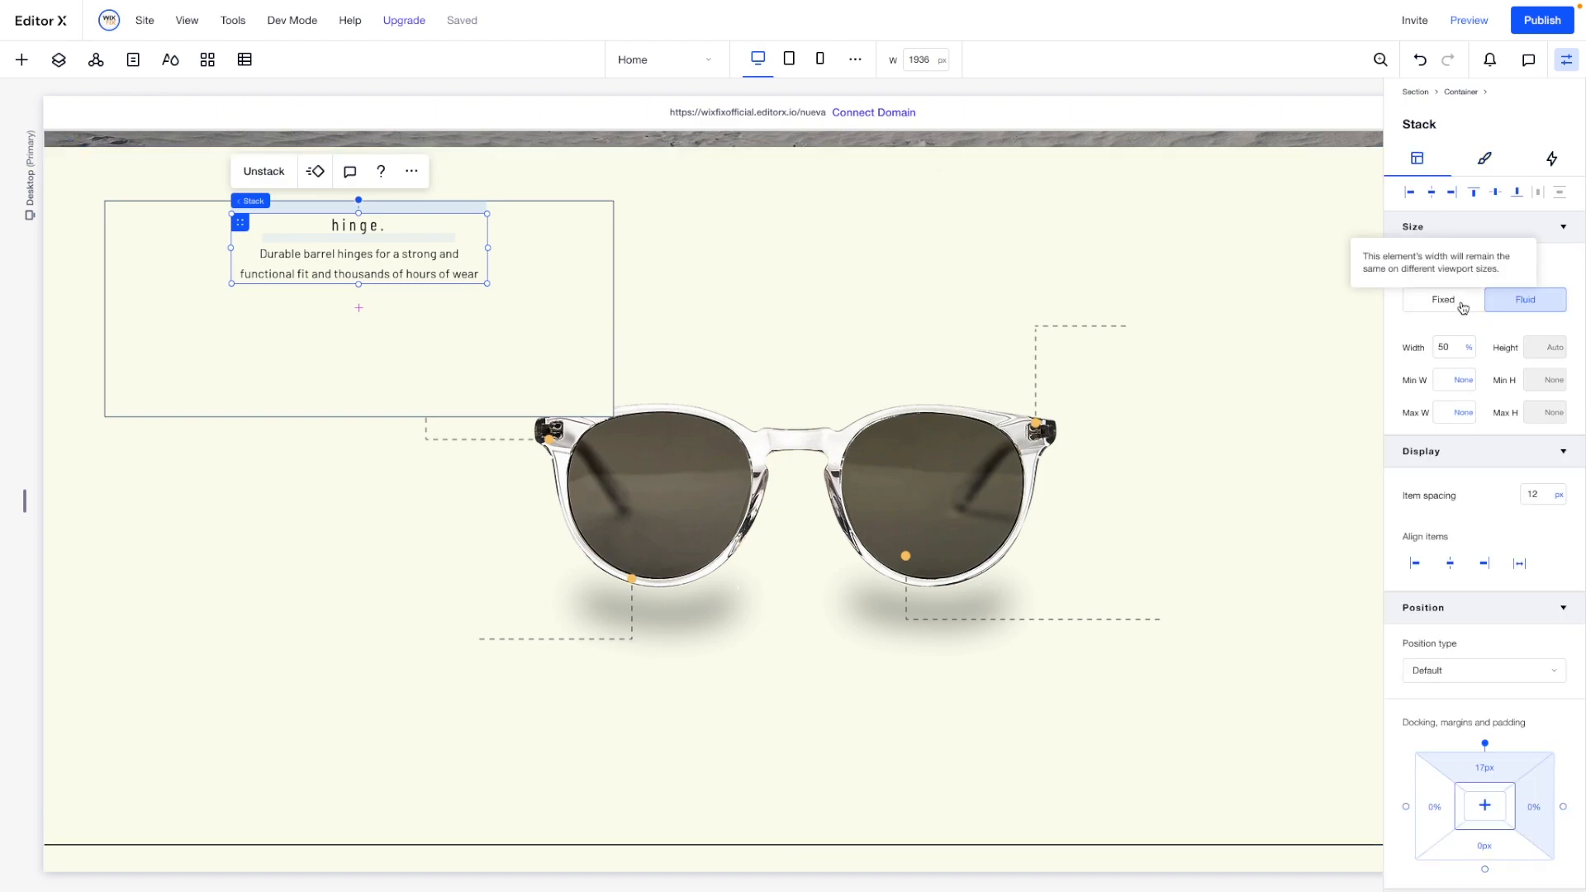
click(1470, 349)
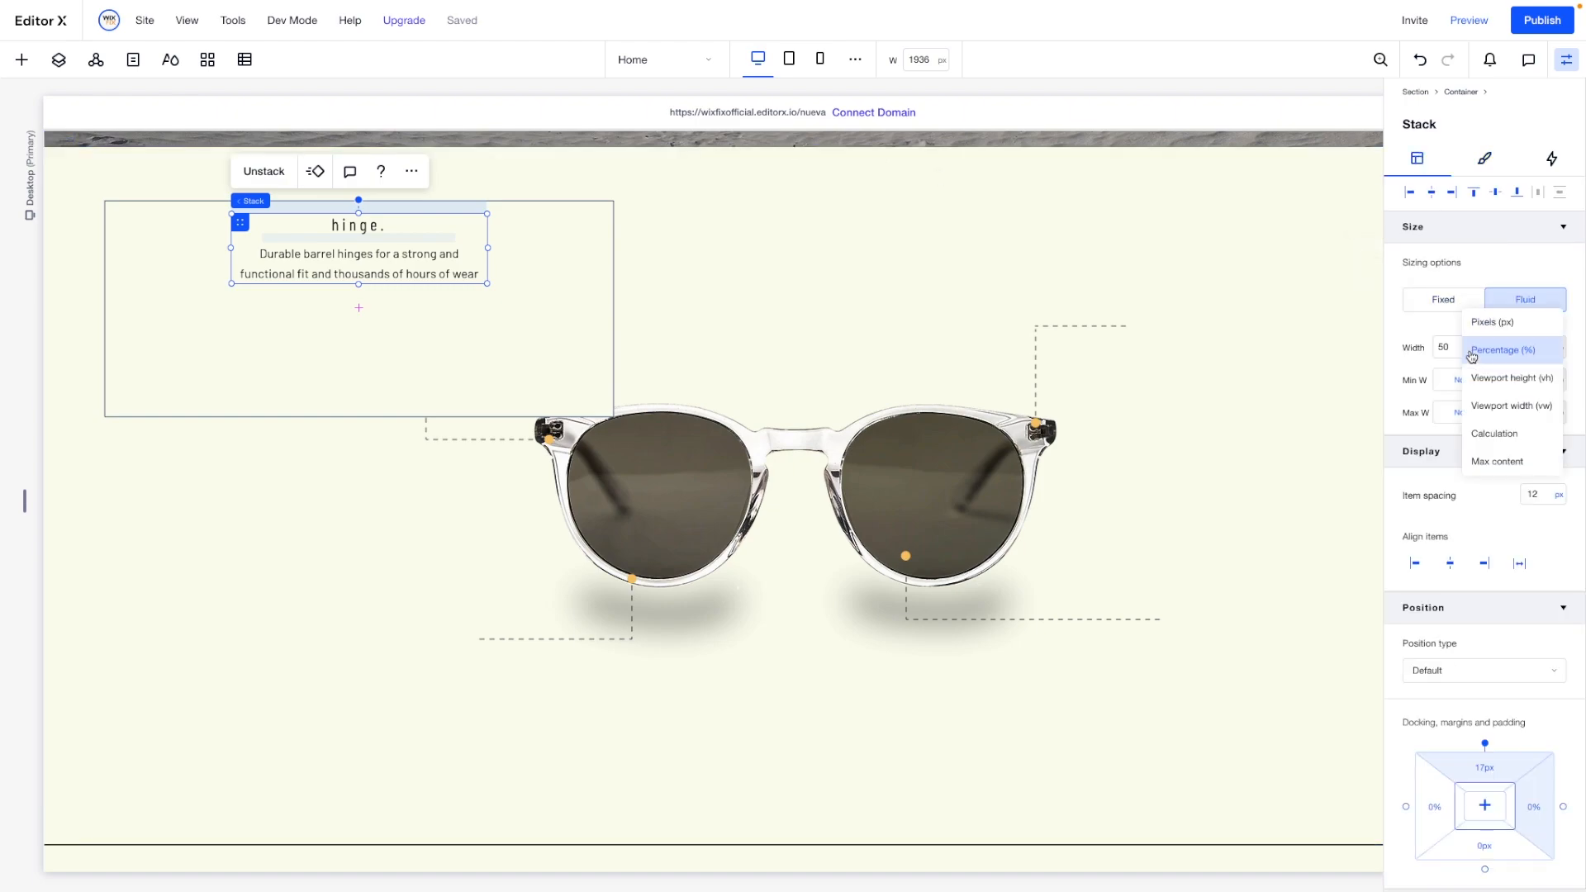
click(1496, 459)
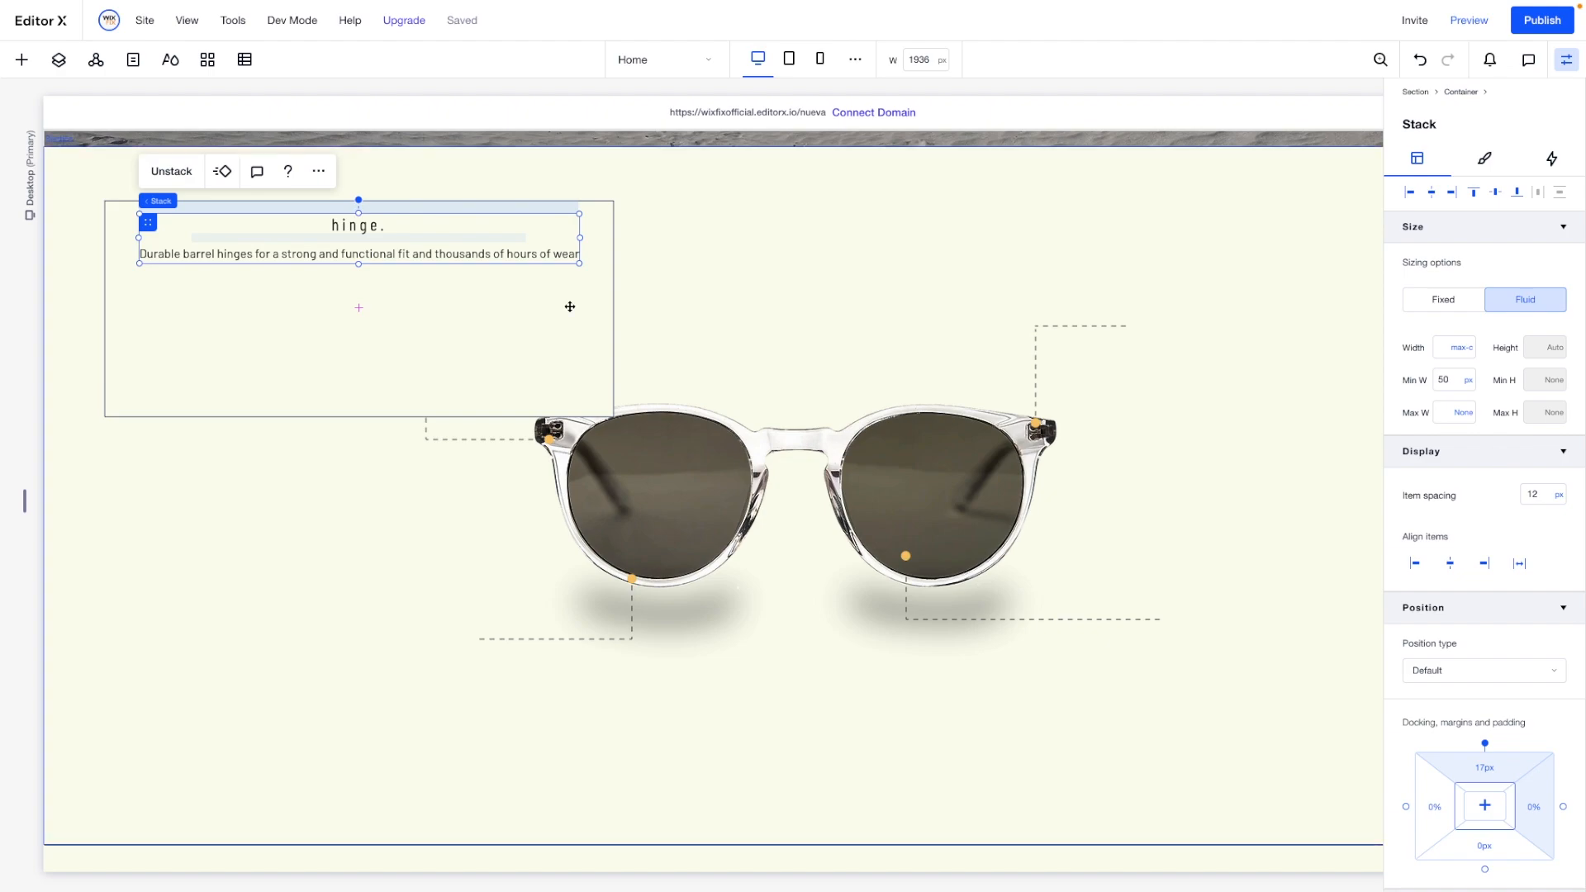
click(373, 256)
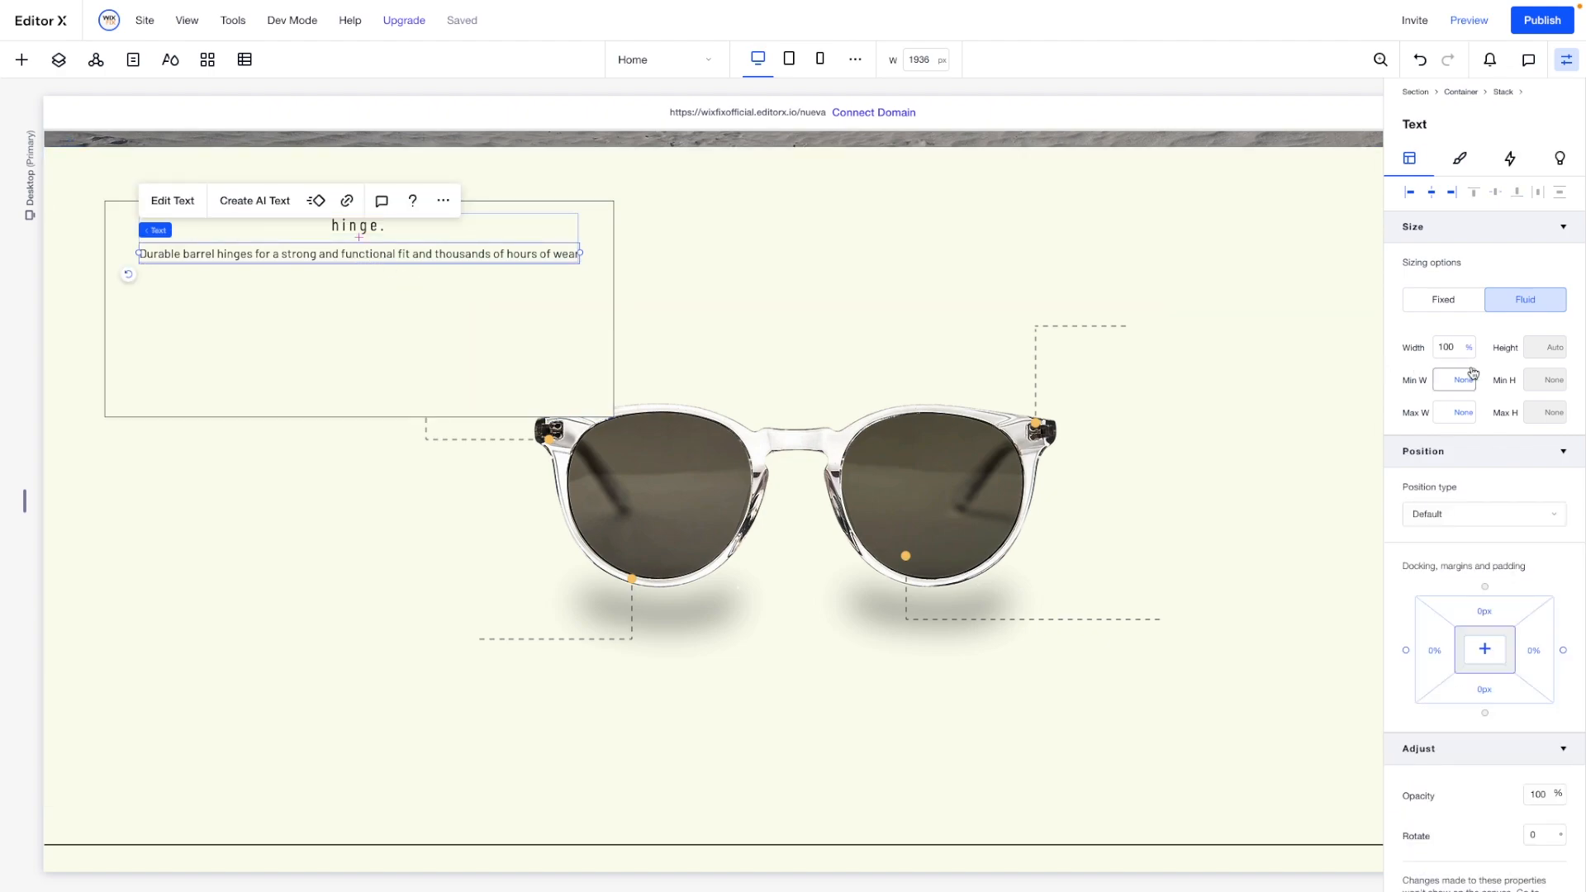
text(16)
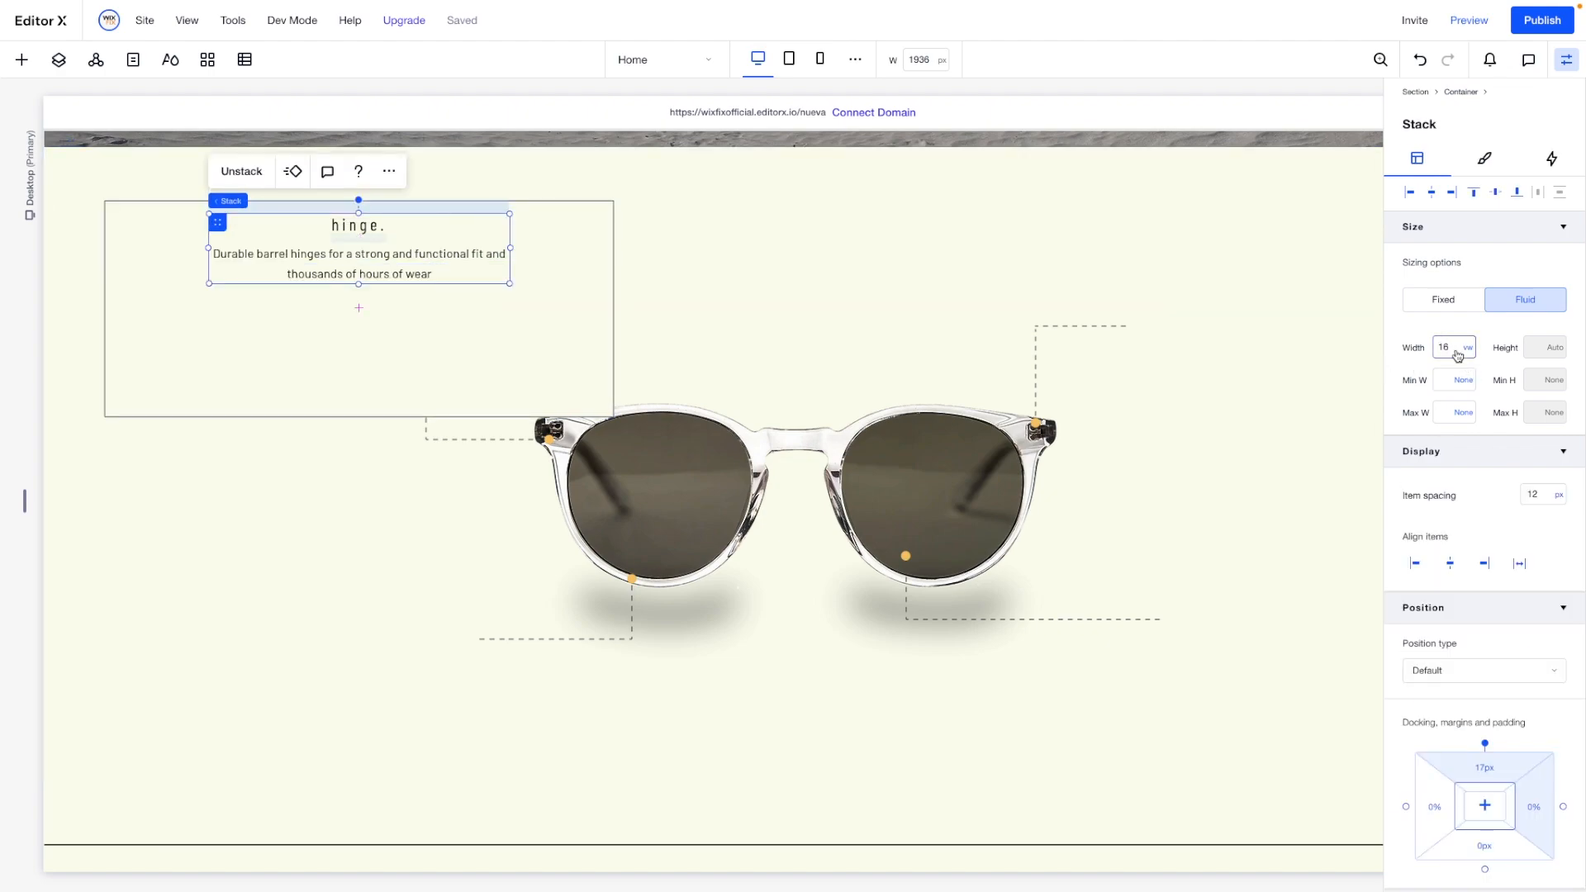
key(Return)
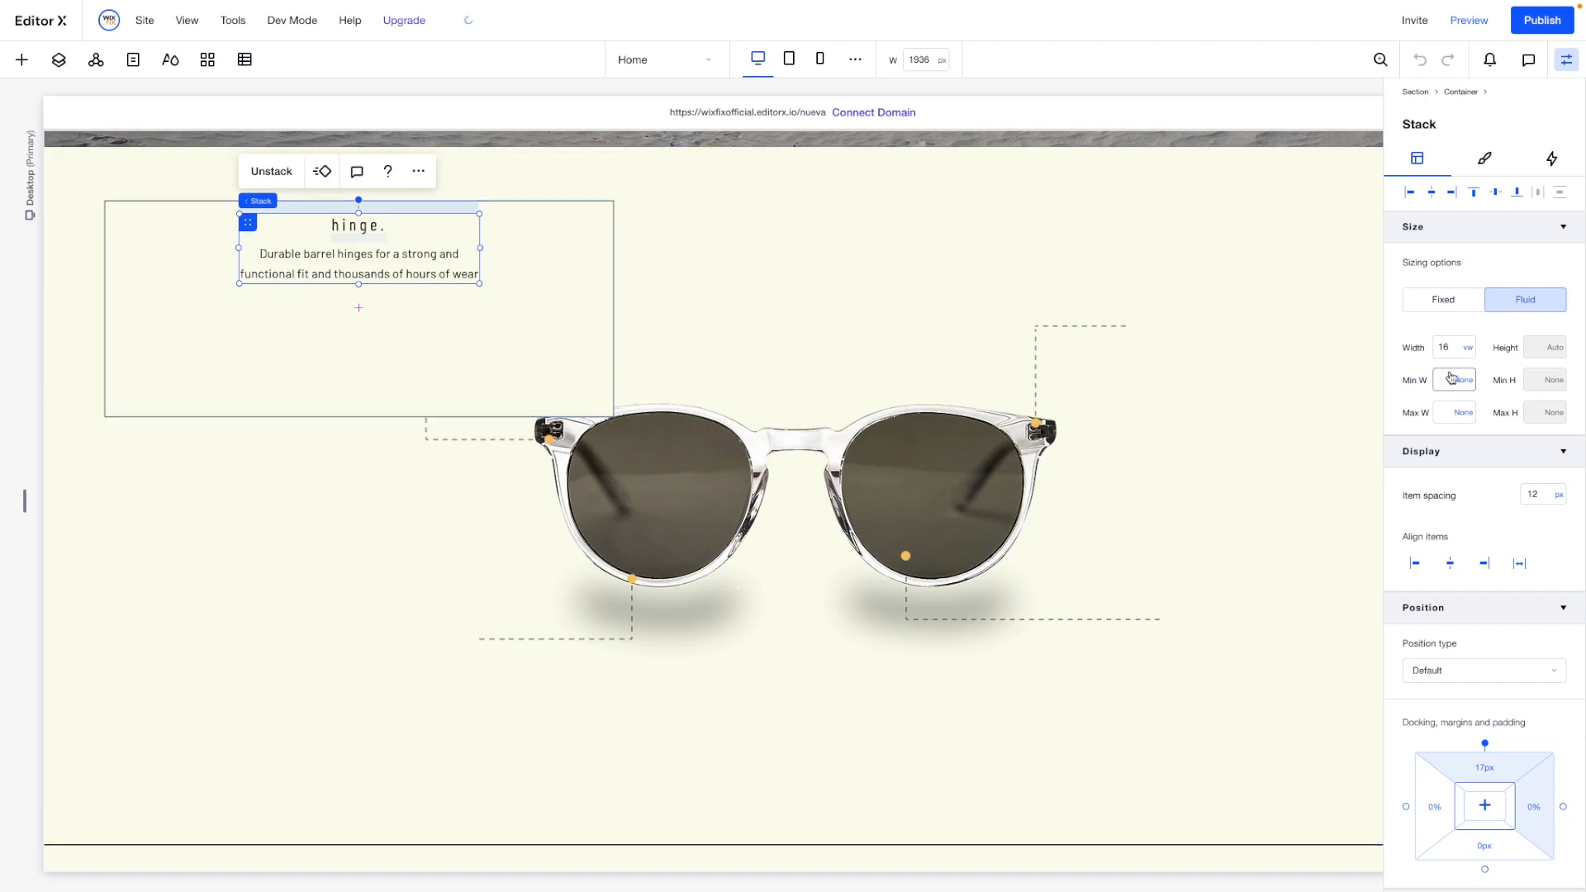
click(494, 321)
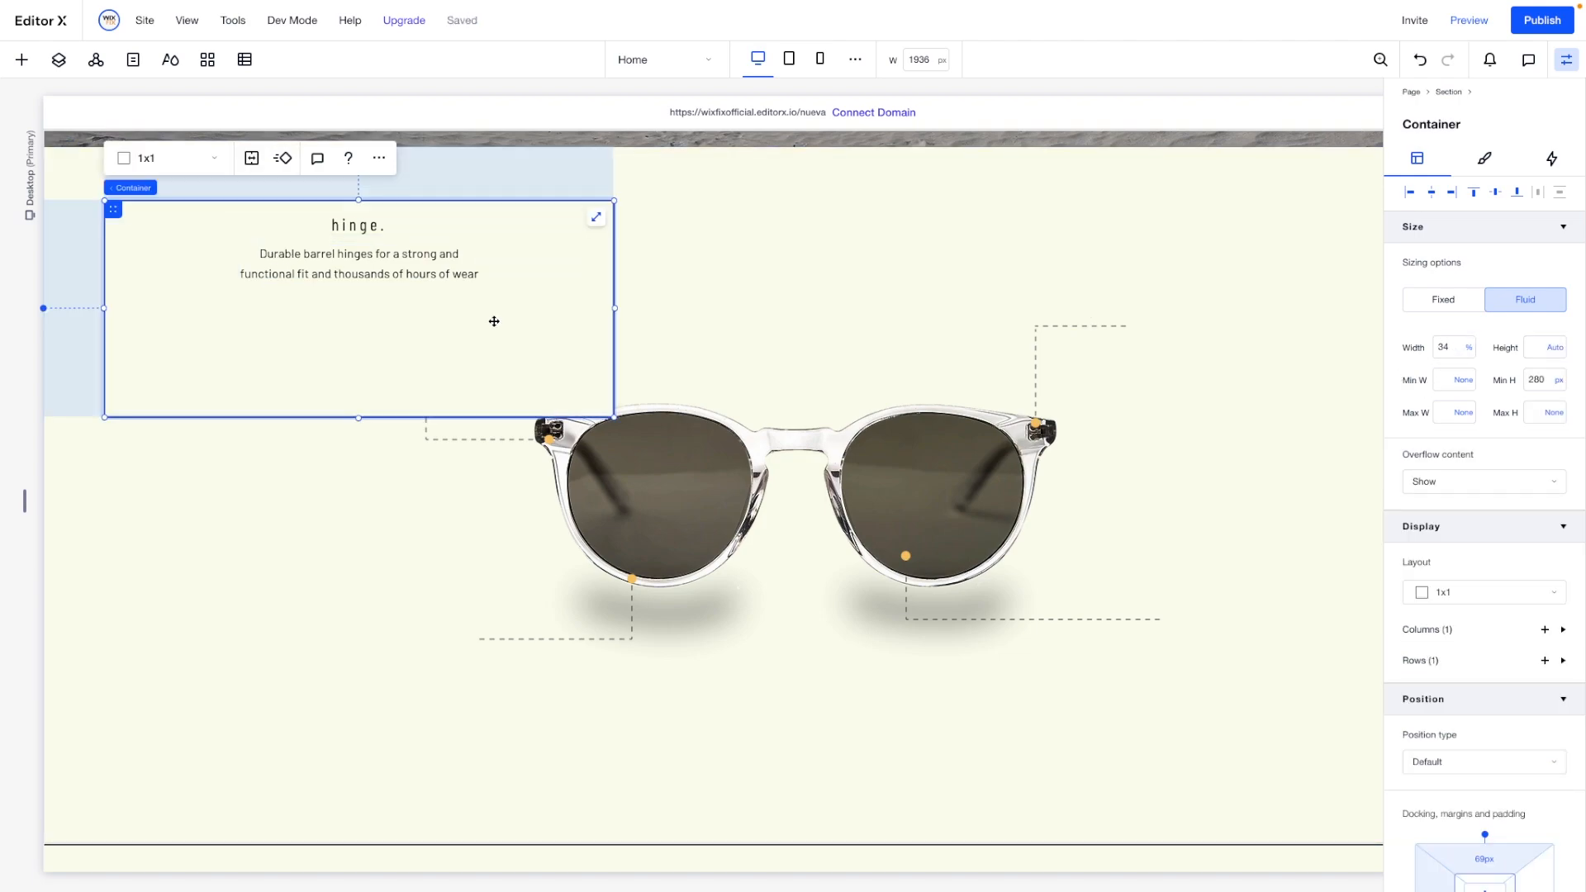
Set the hinge container's width to max content and its minimum height to None.
click(1468, 347)
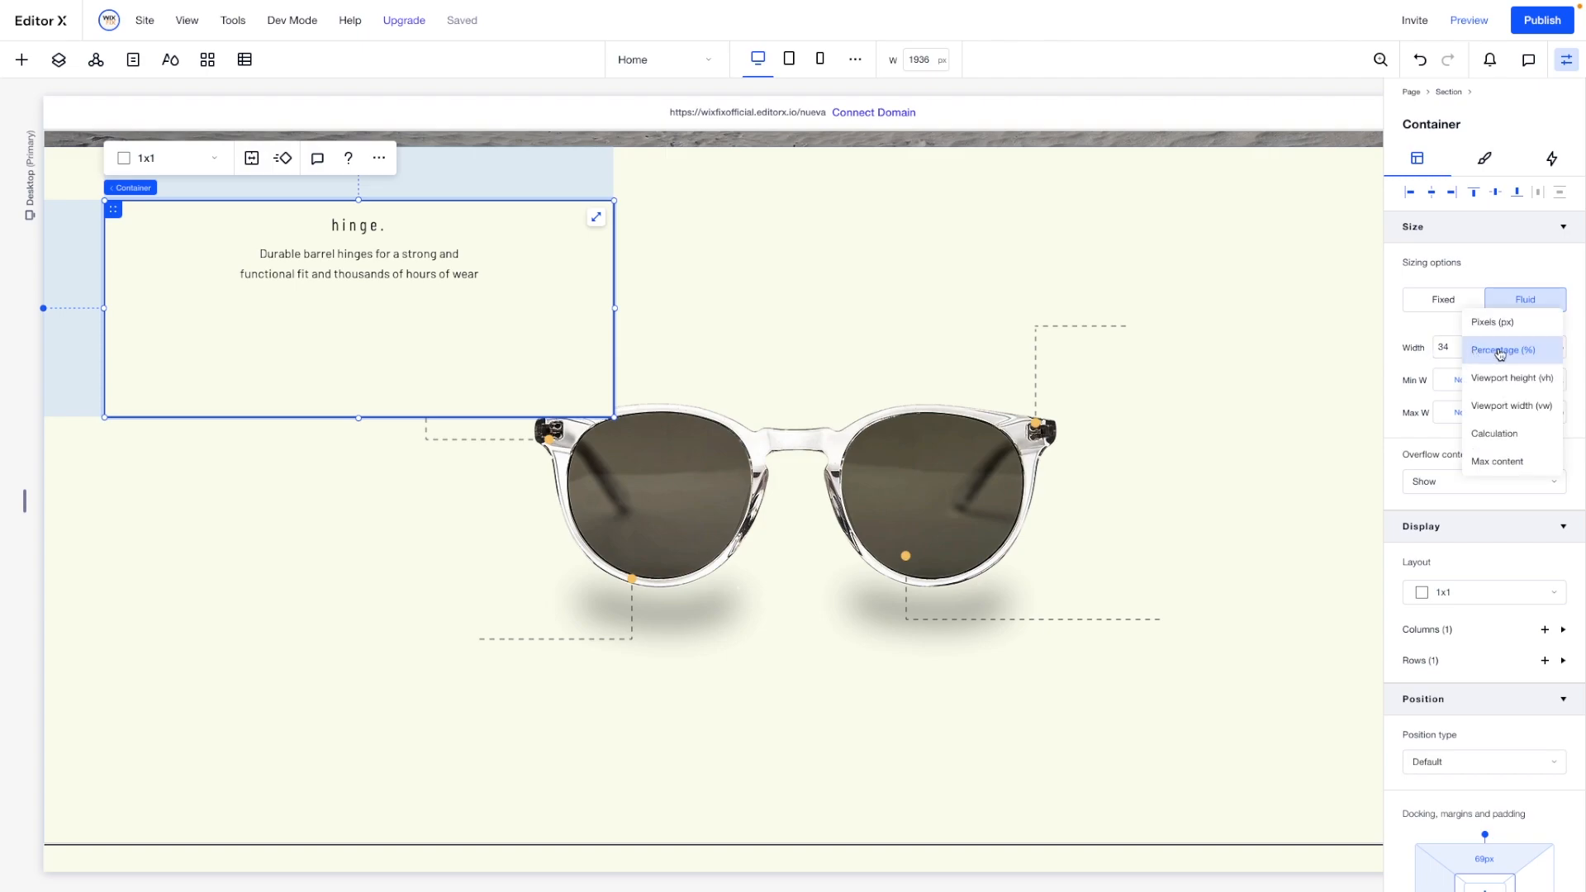
click(1492, 462)
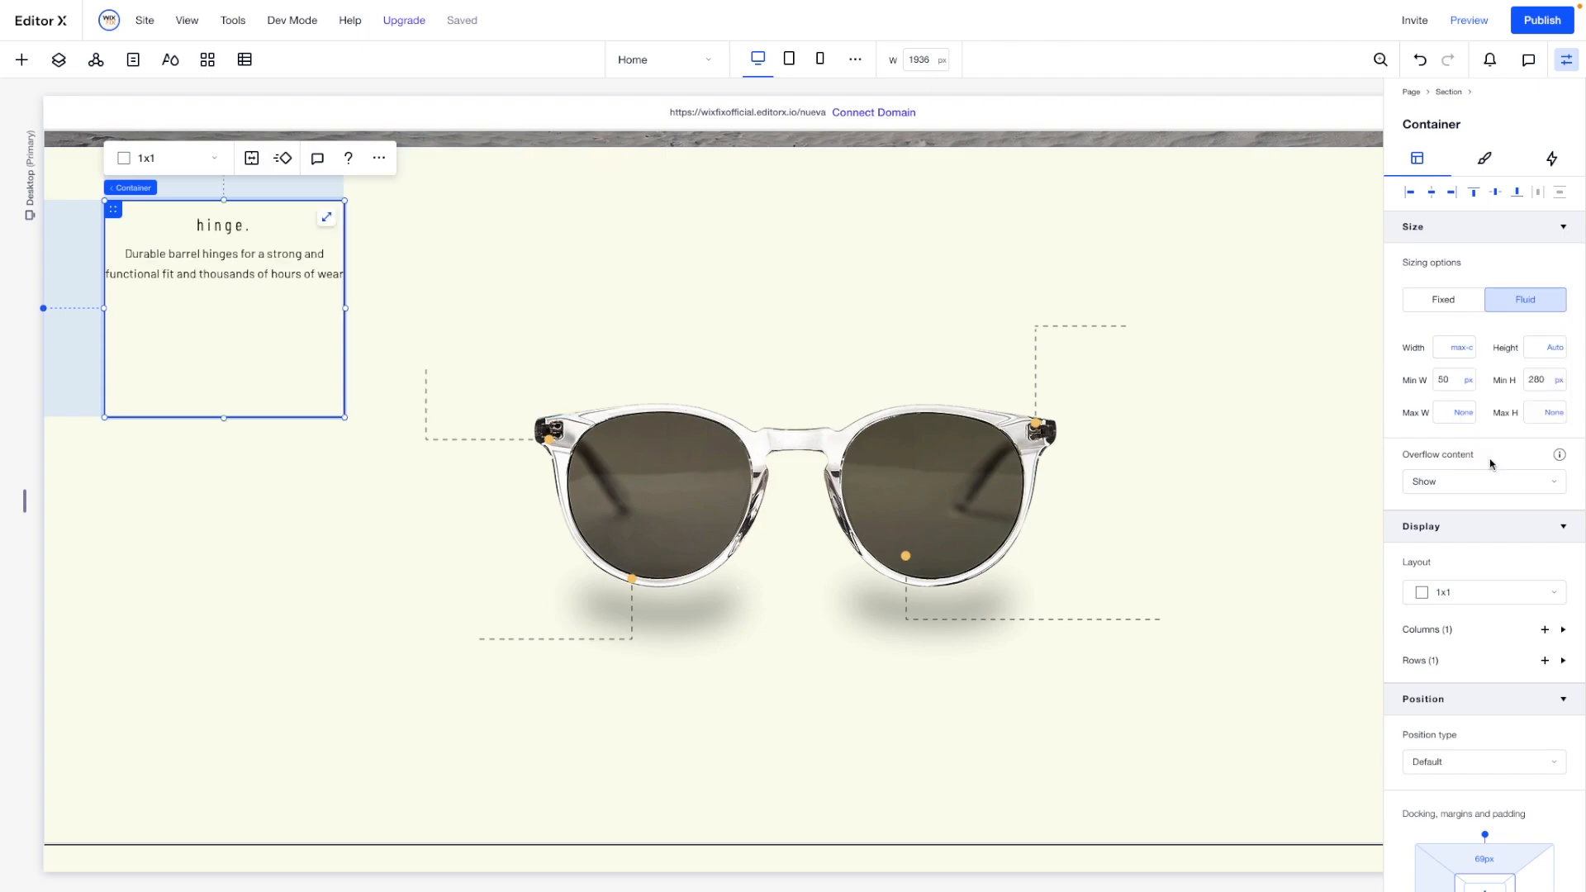
click(1555, 379)
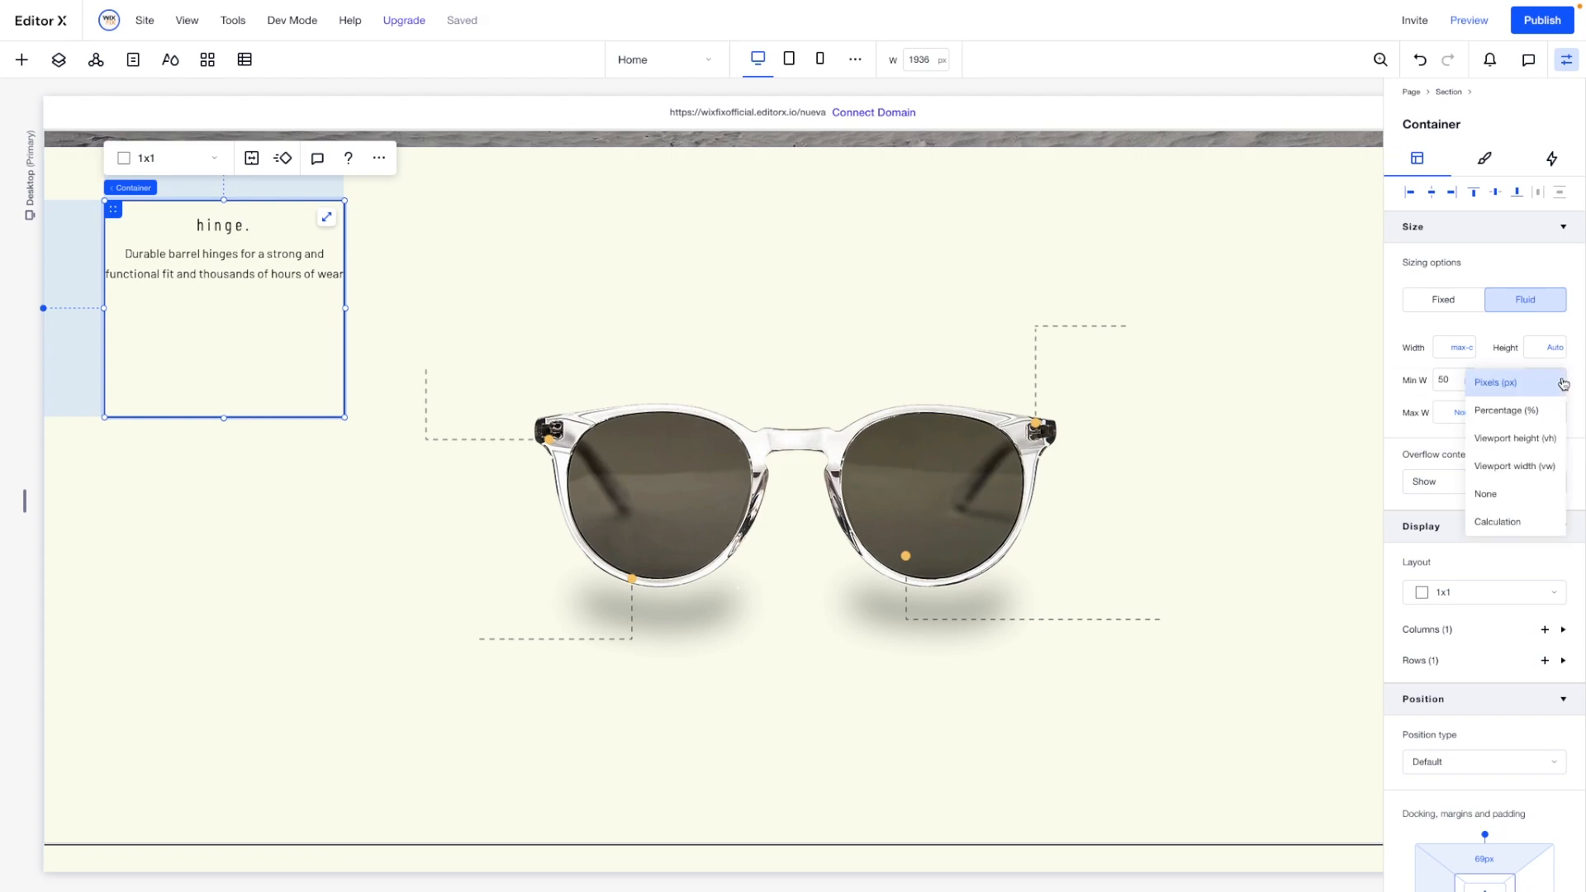
click(1508, 494)
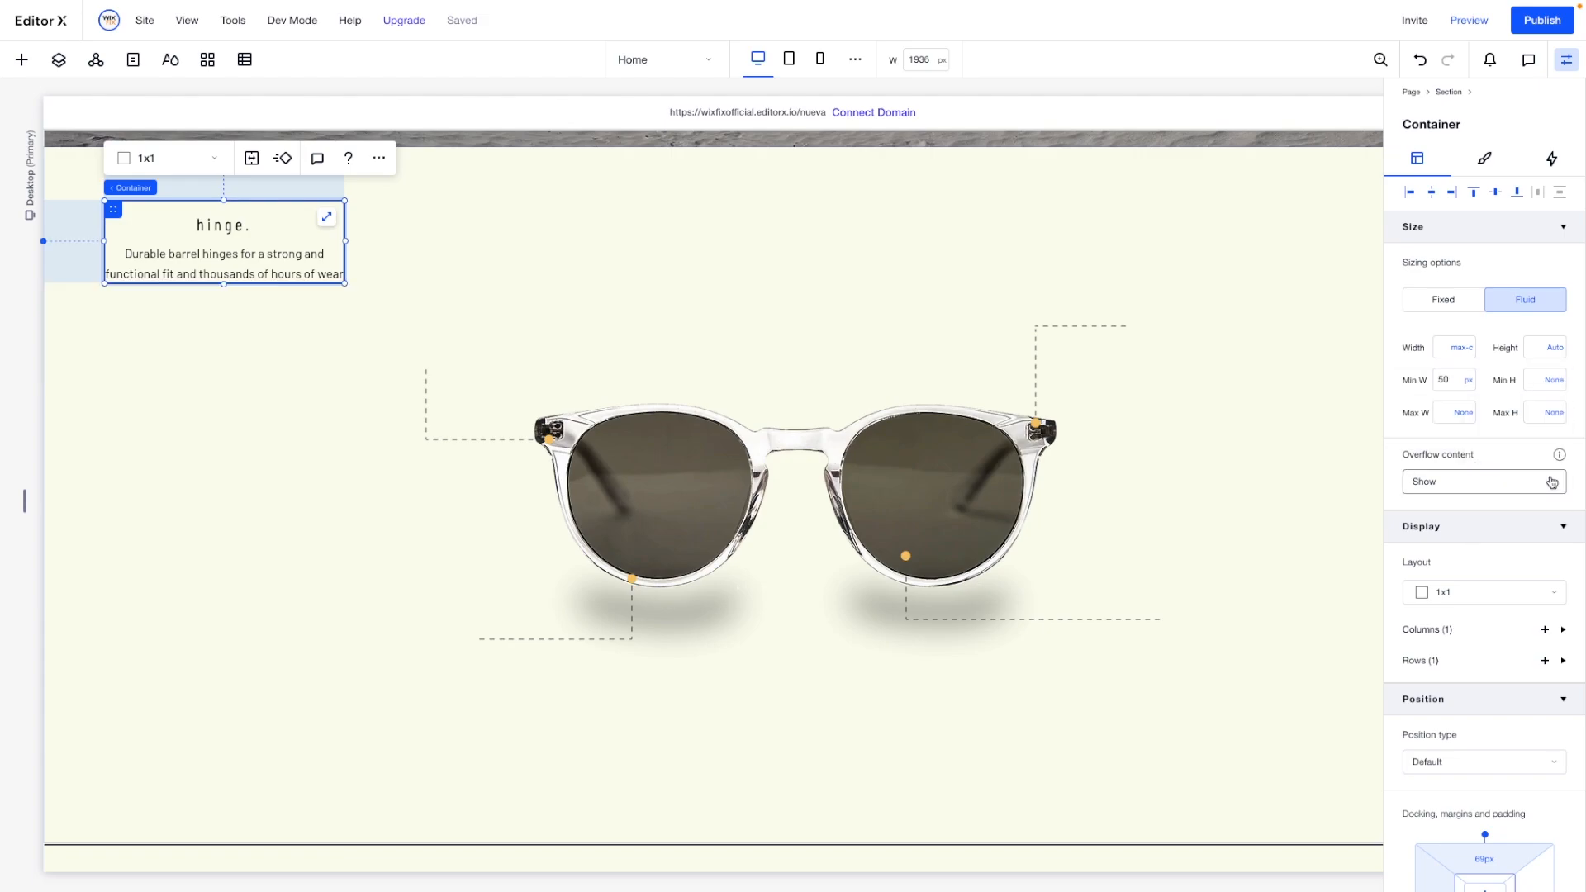
Set the top margin of the text stack inside the hinge container to 0 px.
click(207, 241)
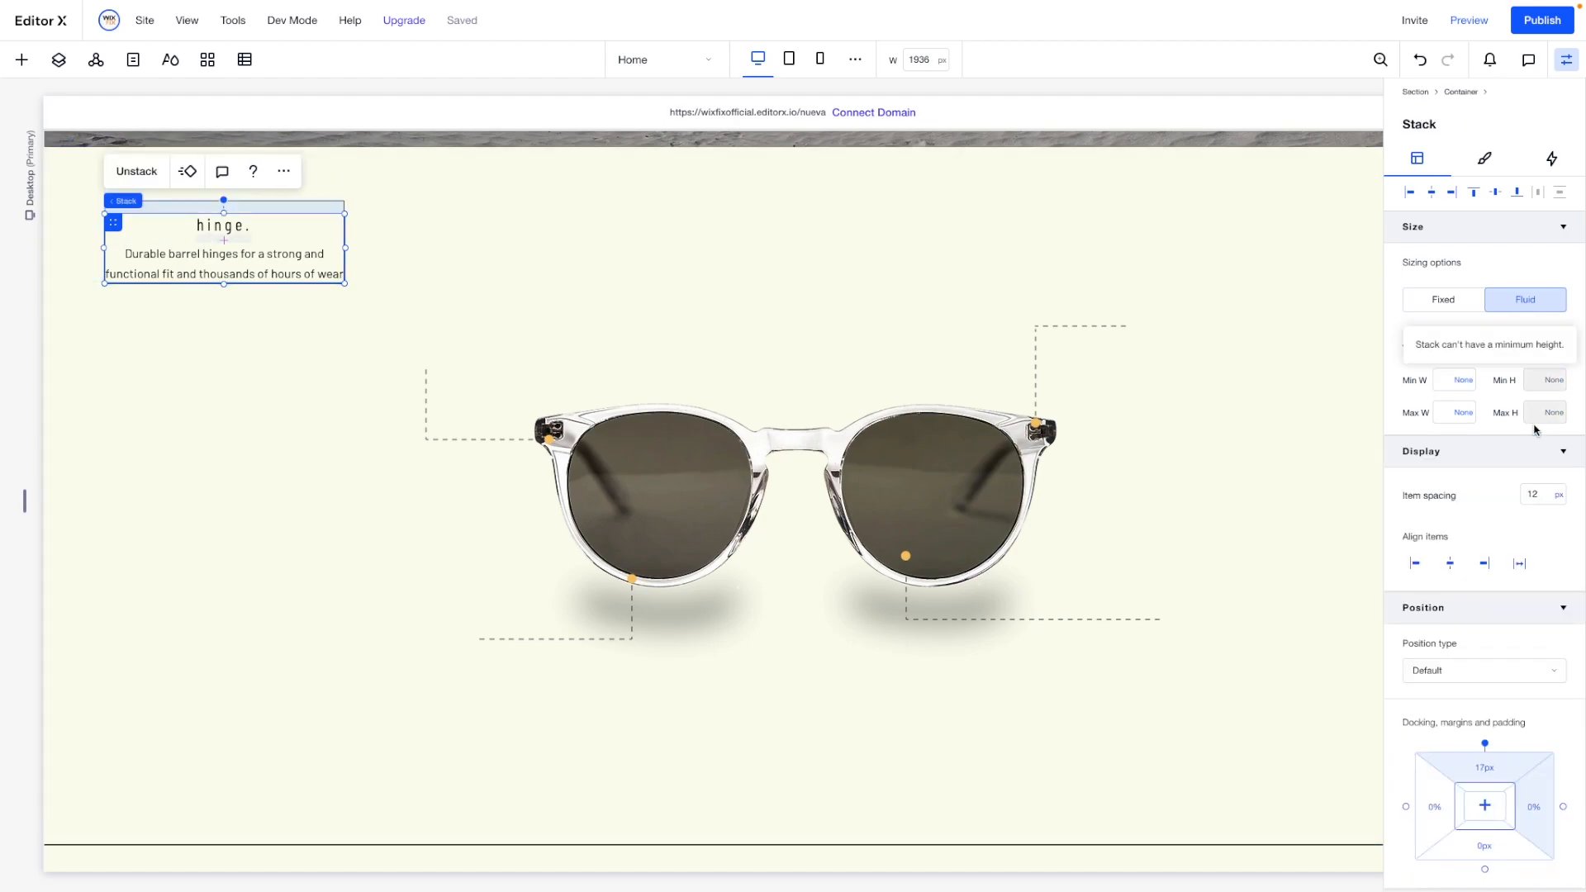
click(1487, 768)
text(0)
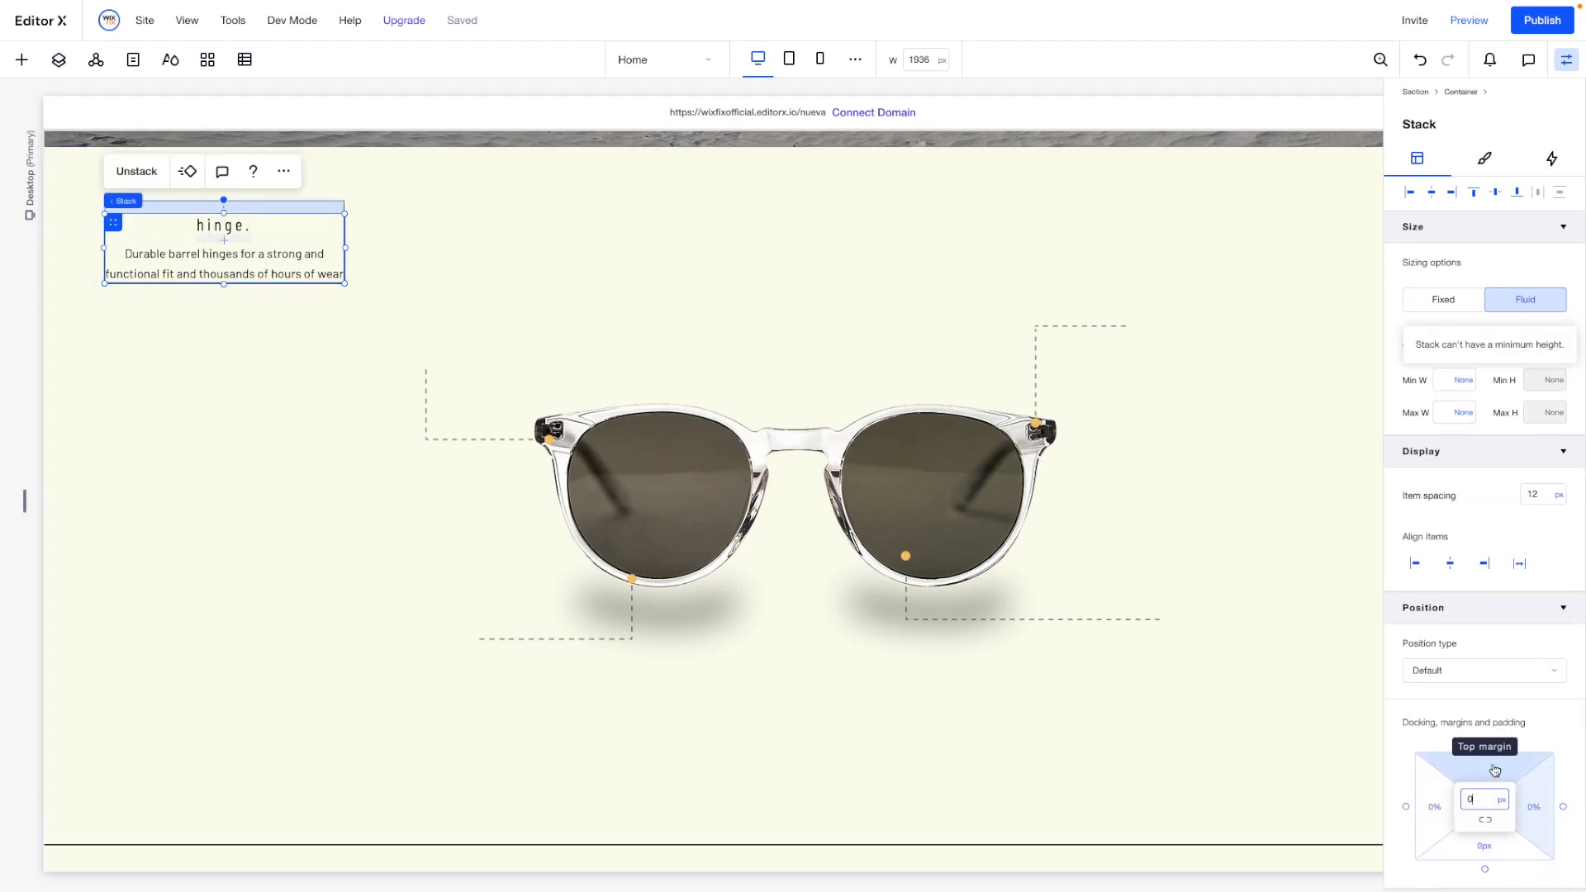
key(Return)
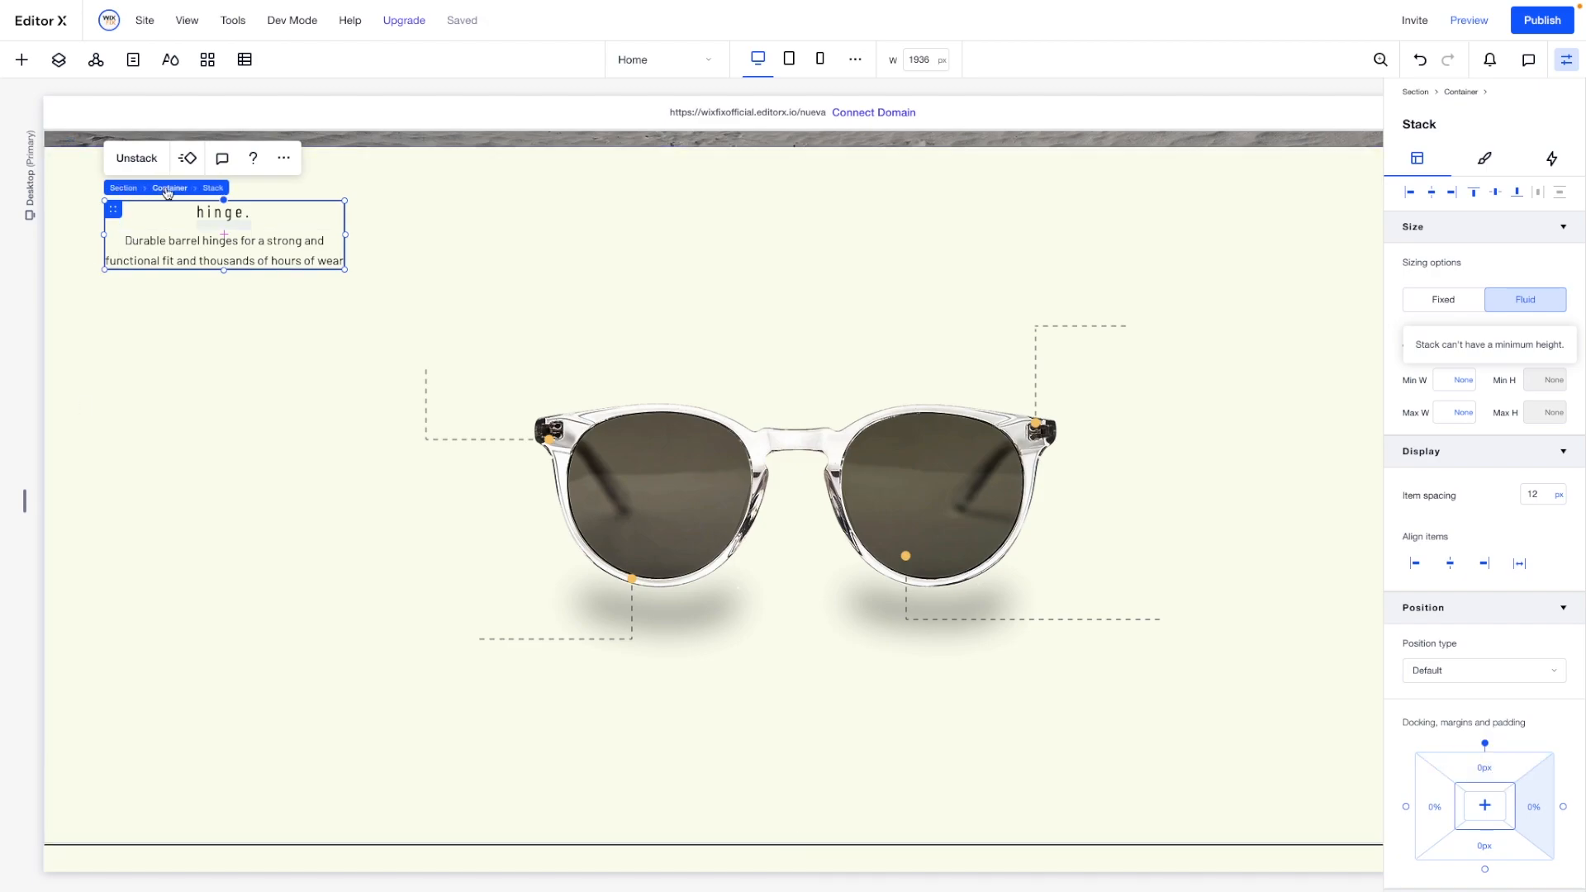
Give the hinge container 12 px of padding on all four sides.
click(128, 189)
scroll(1549, 832, down, 3)
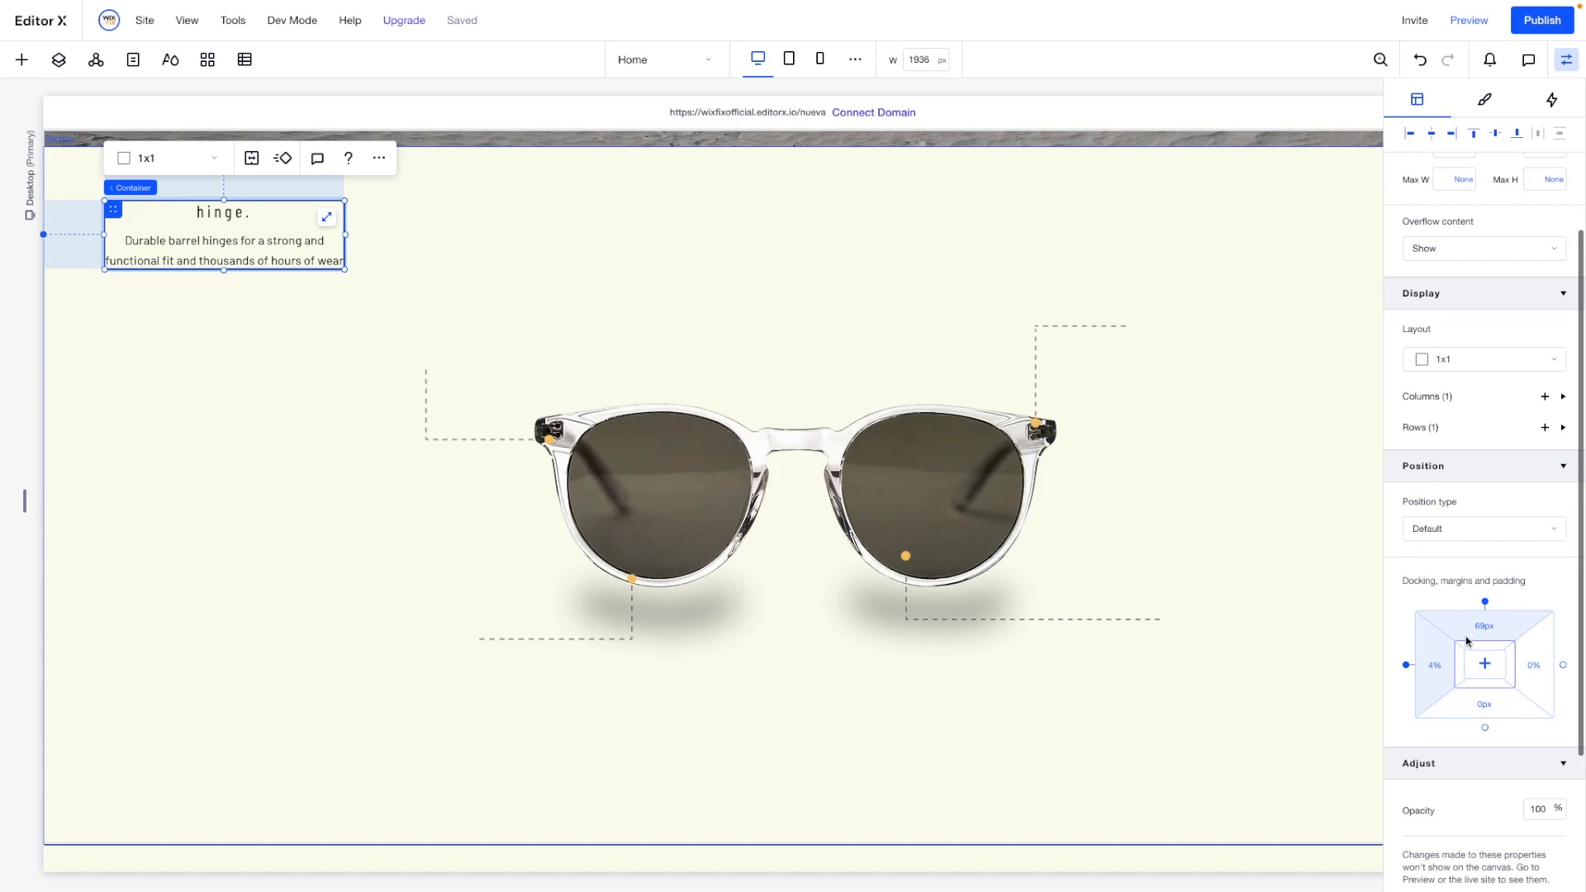
click(1439, 672)
text(12)
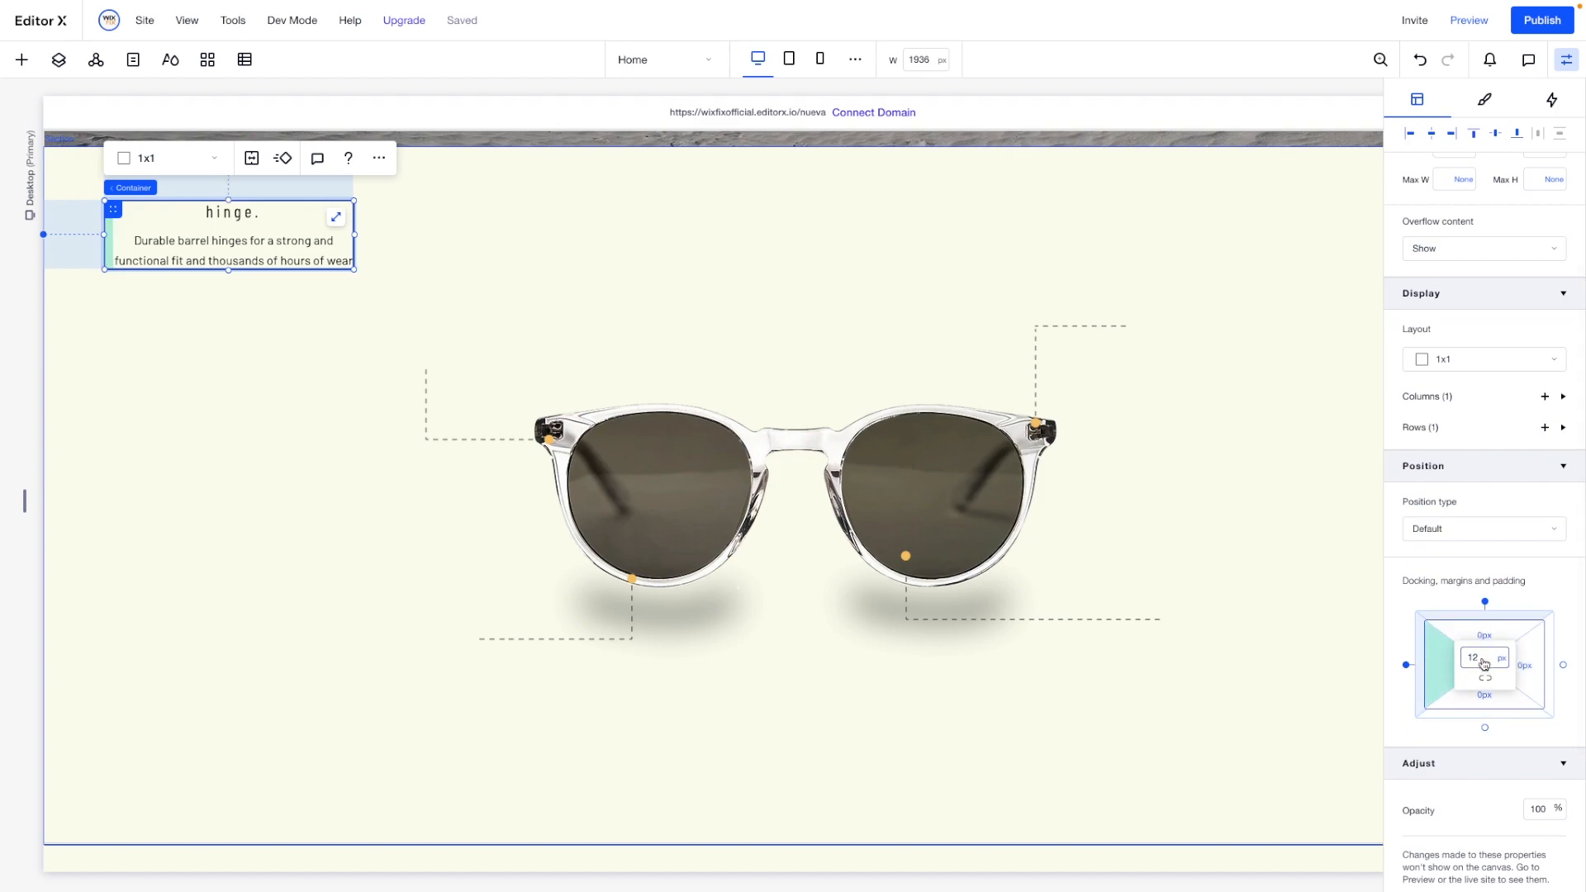
click(1484, 677)
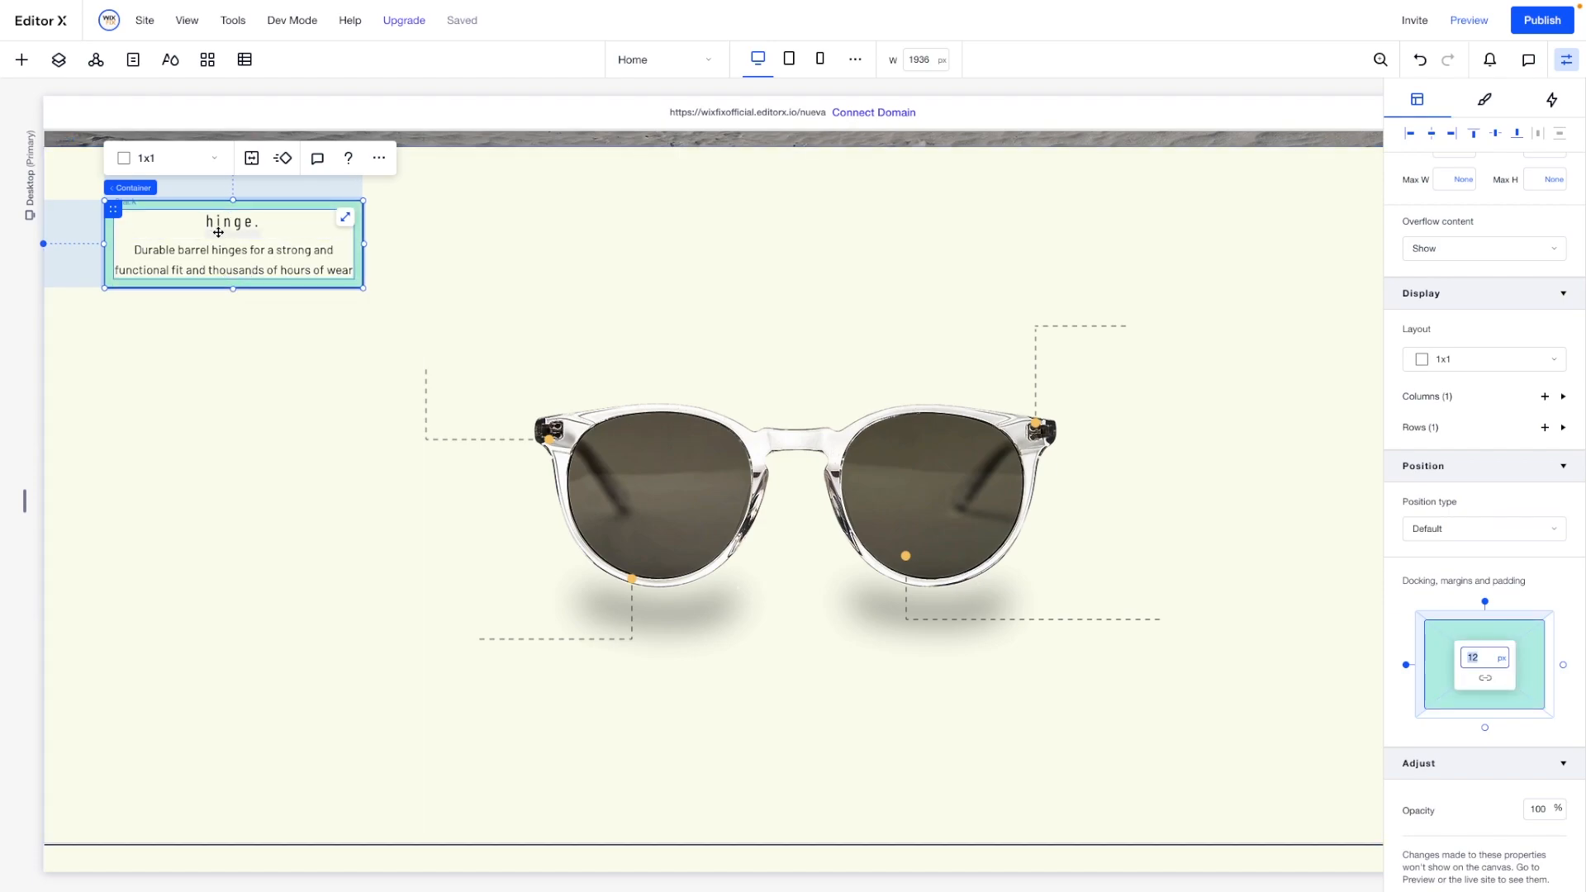
key(ctrl+z)
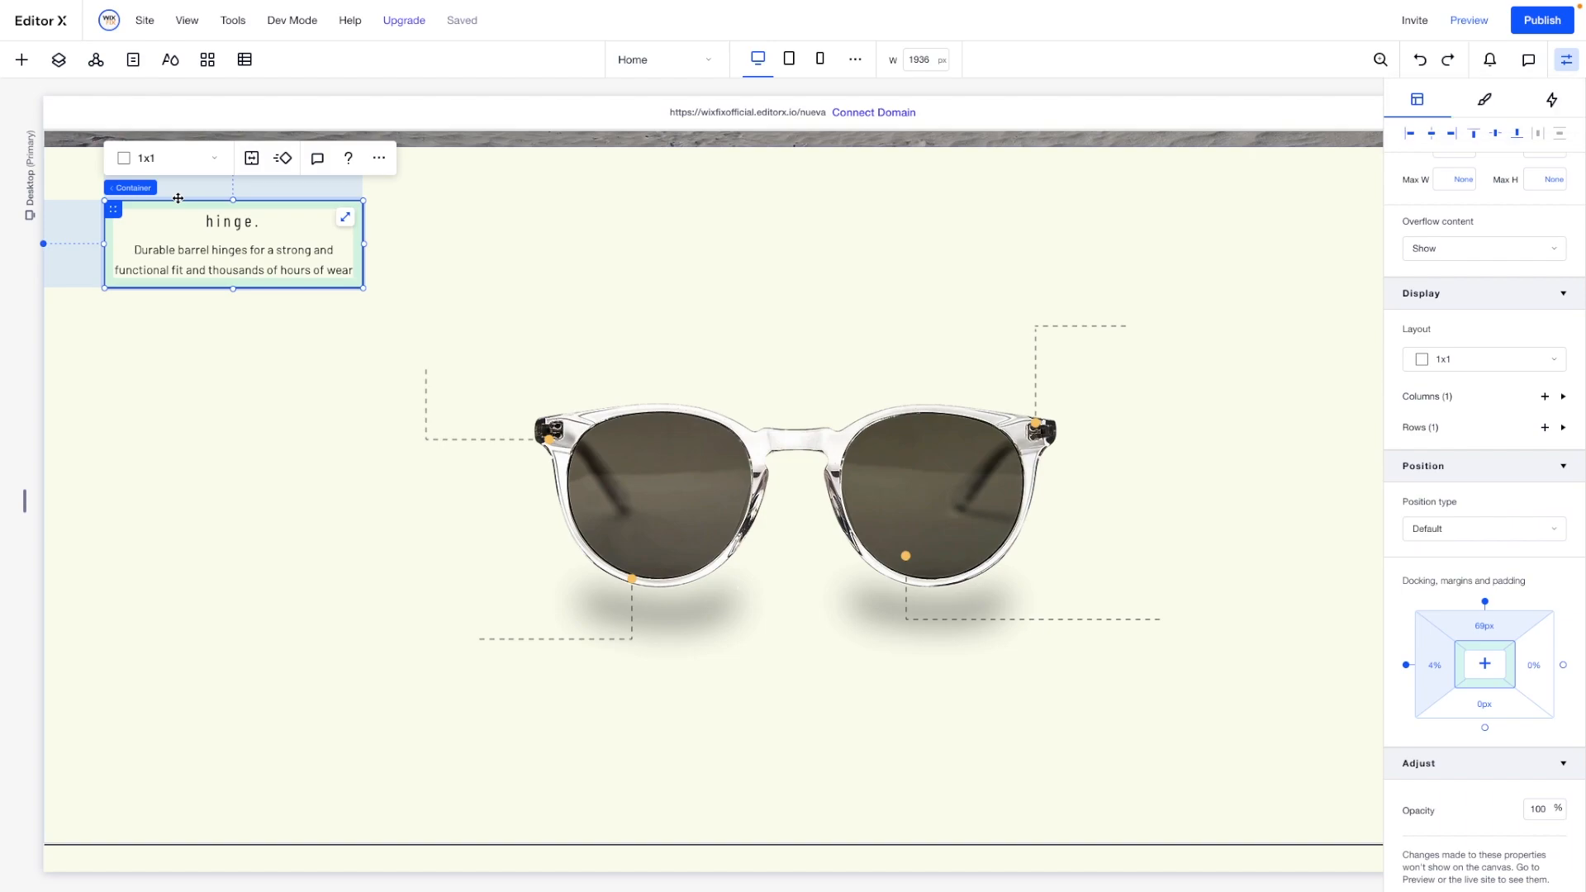
Move the hinge container to the end of its callout line and place a copy at each of the other three callout lines.
drag(110, 206, 306, 301)
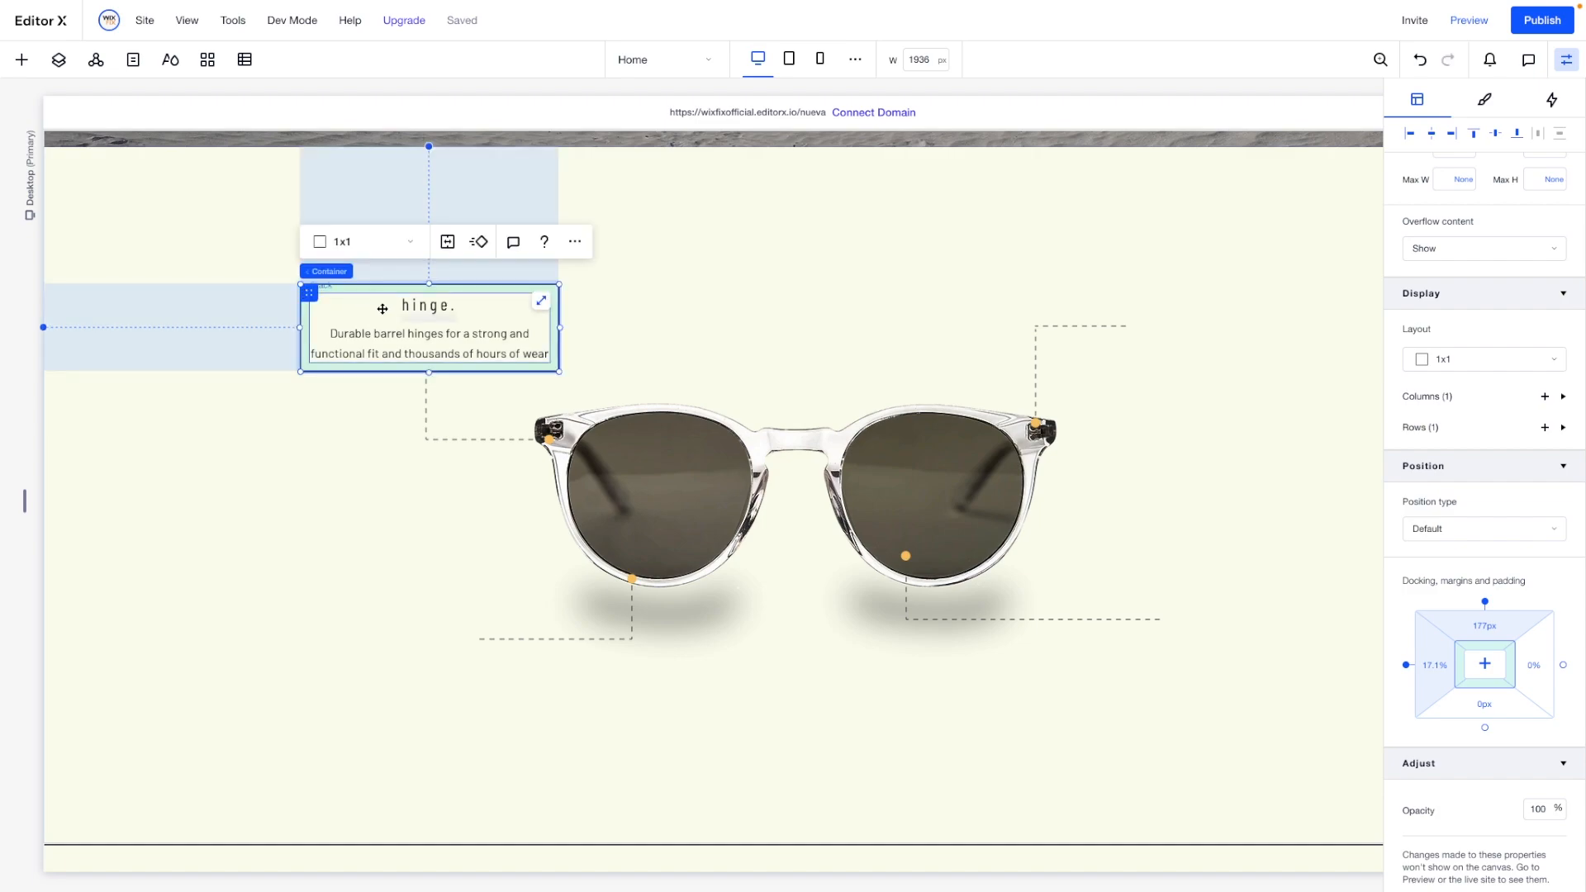
key(ctrl+v)
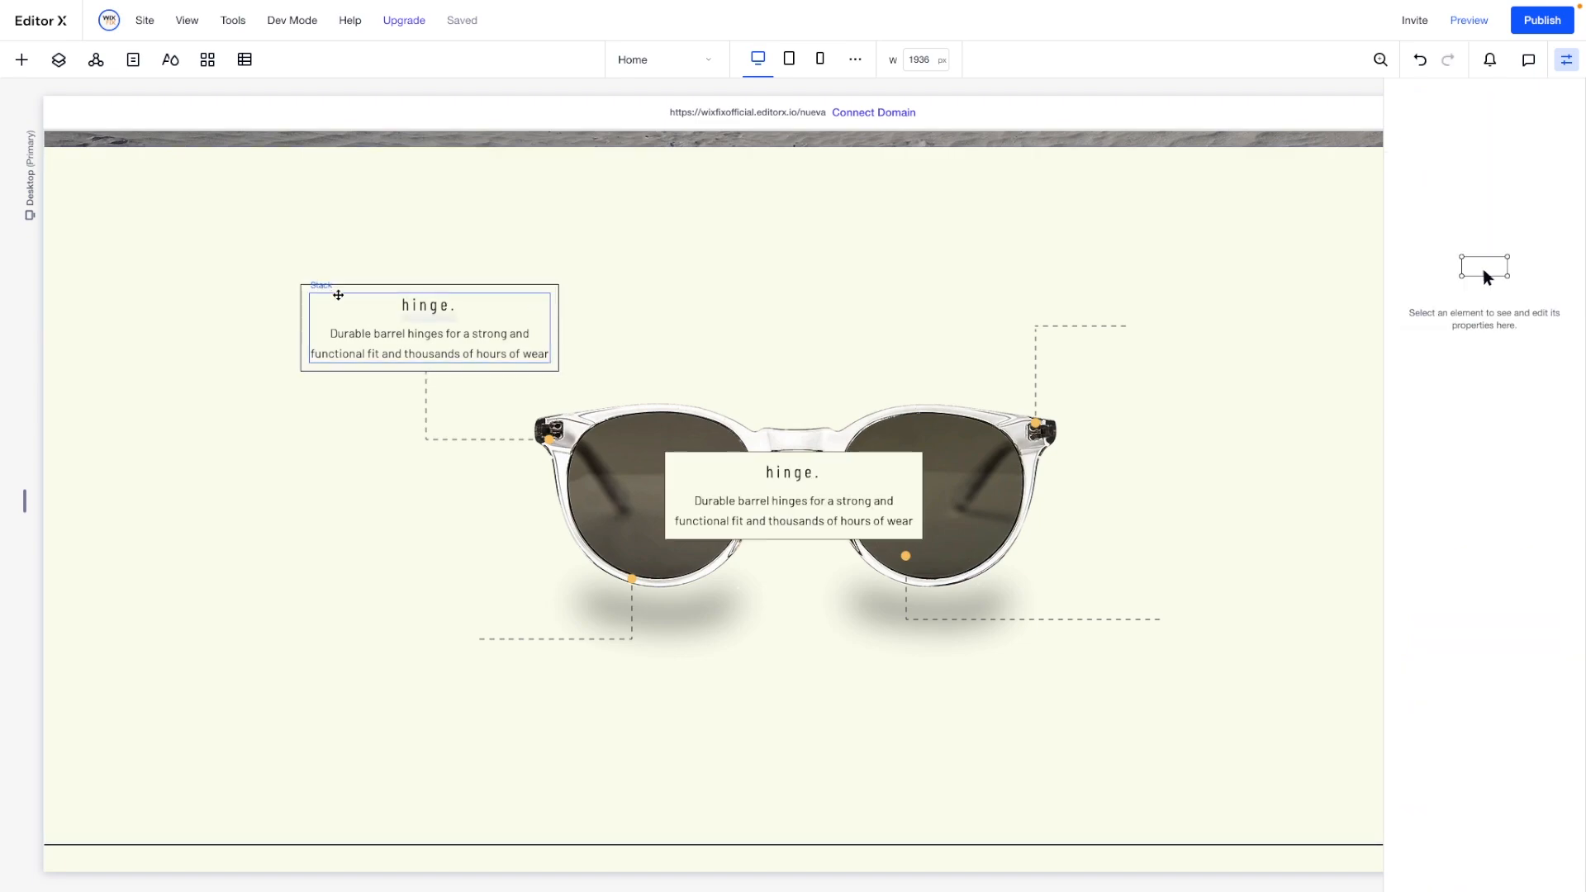
drag(674, 461, 1137, 300)
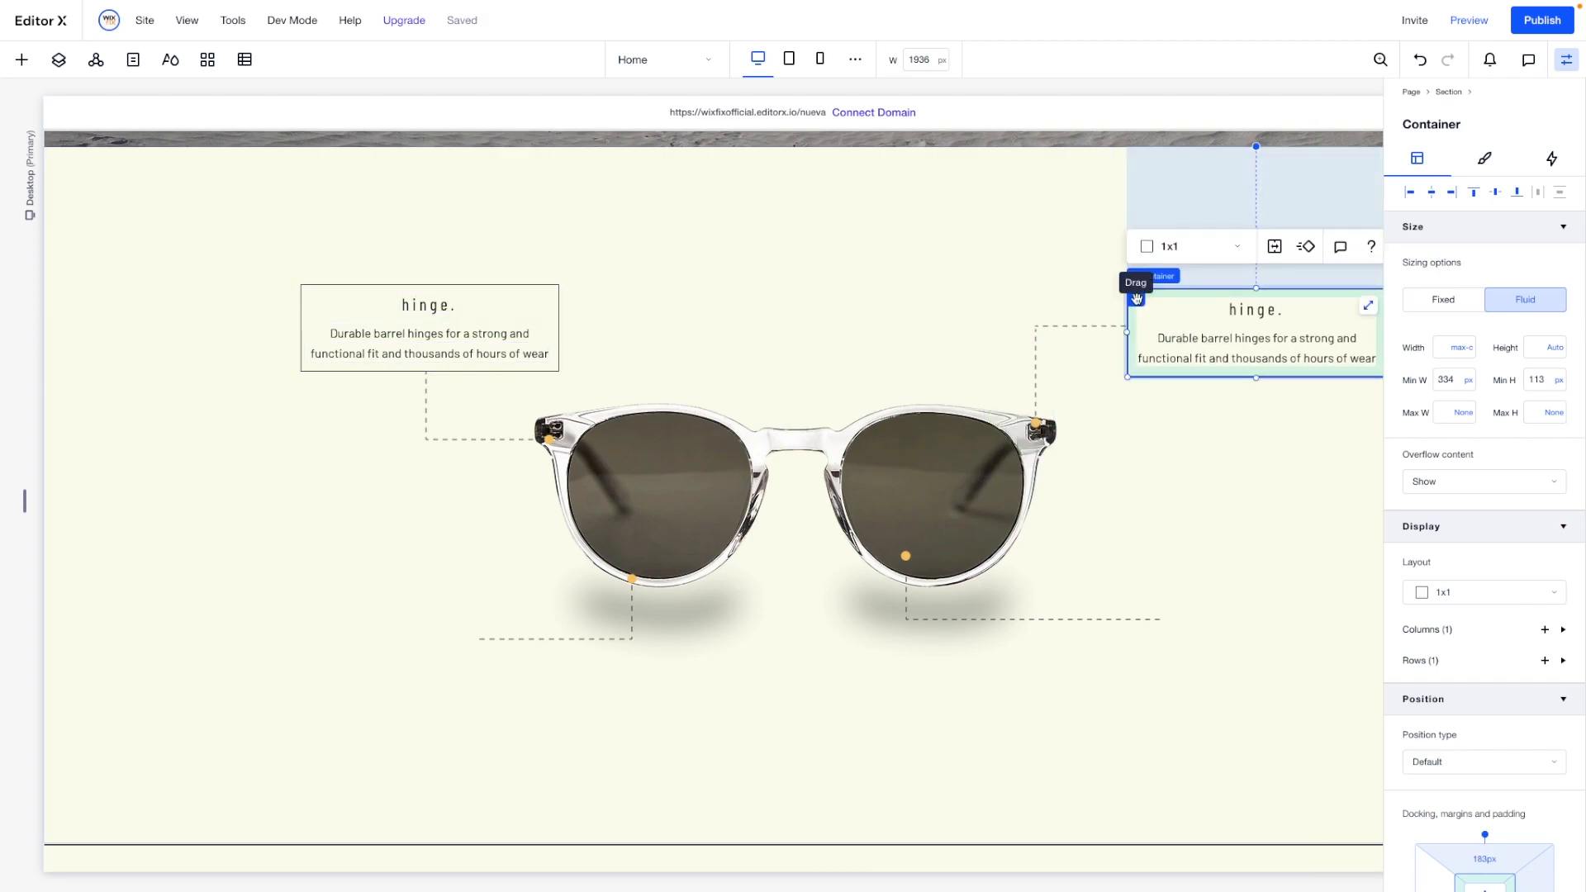
key(super+d)
drag(1153, 317, 225, 603)
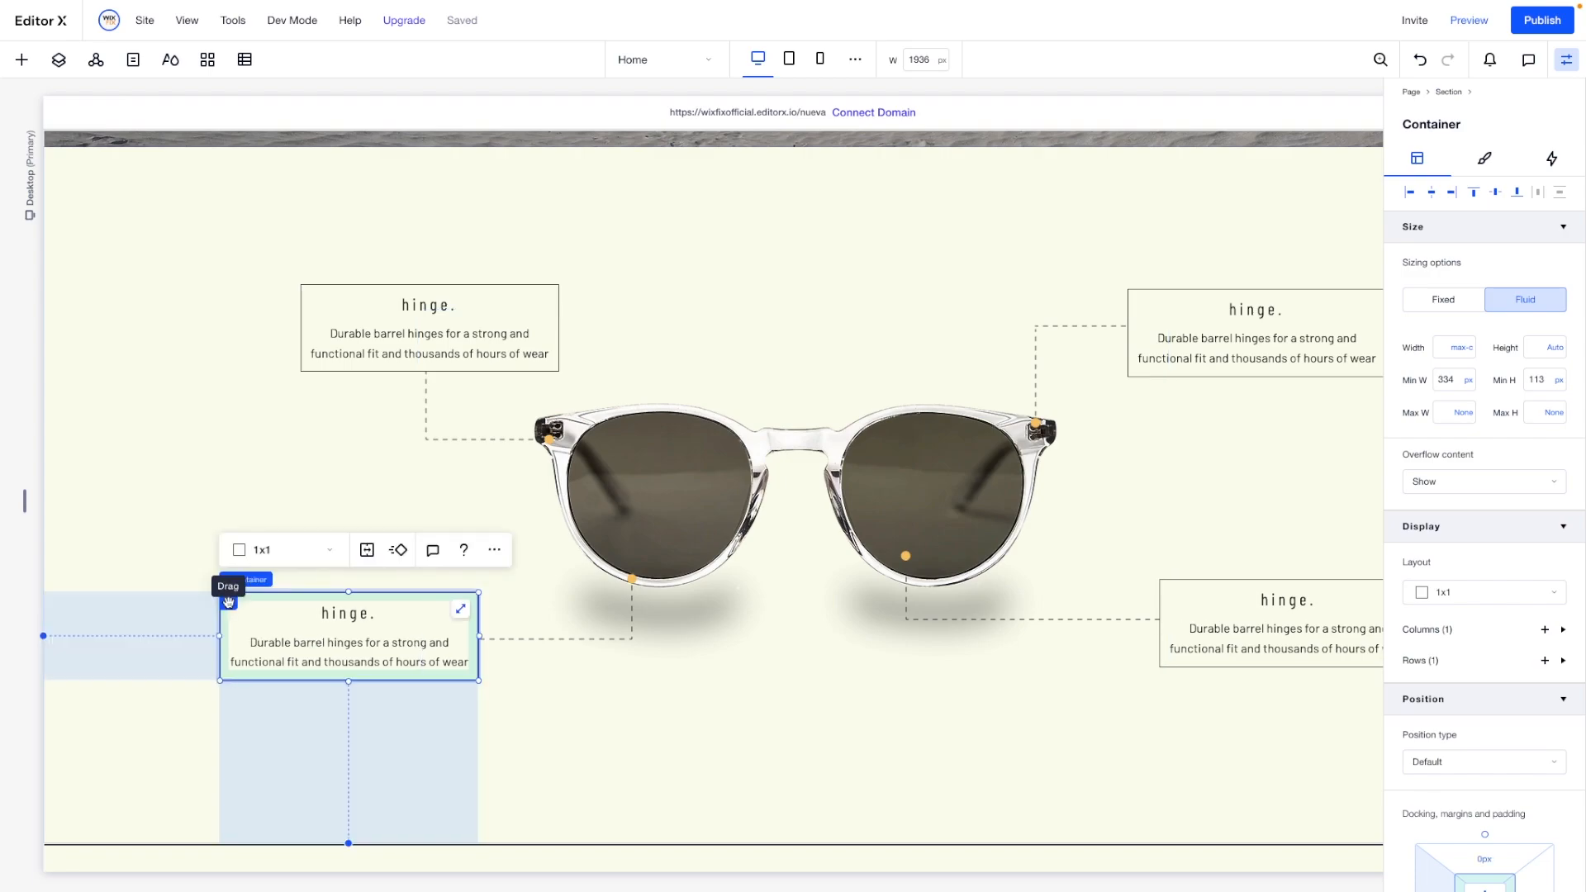
Retitle the three container copies "material.", "lens." and "frame." and replace their paragraphs with the matching feature descriptions.
scroll(1074, 371, right, 3)
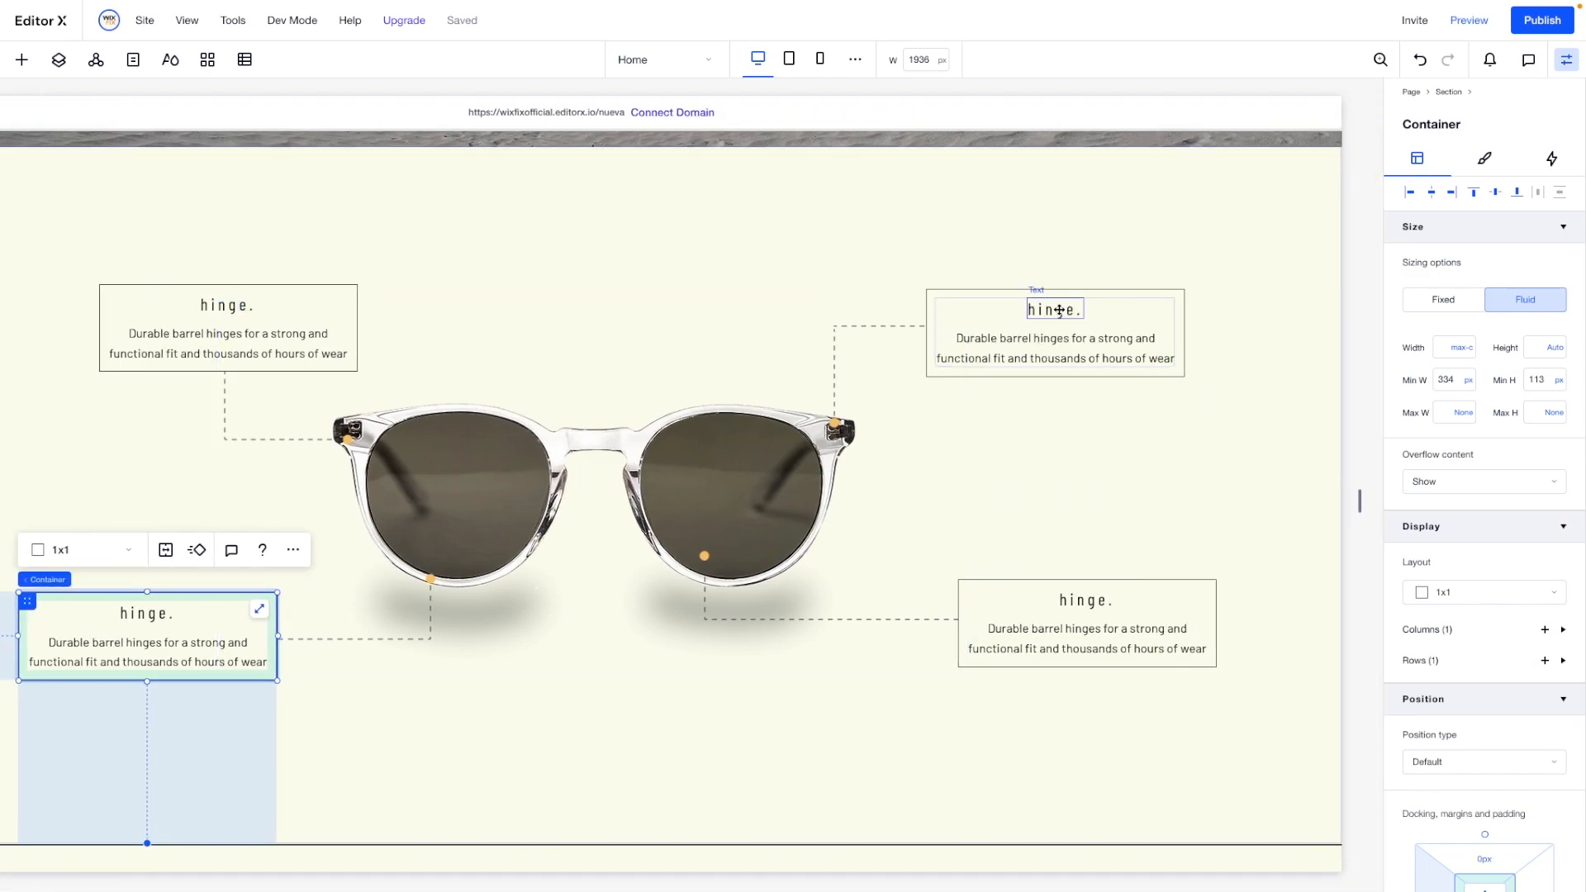
double_click(1059, 308)
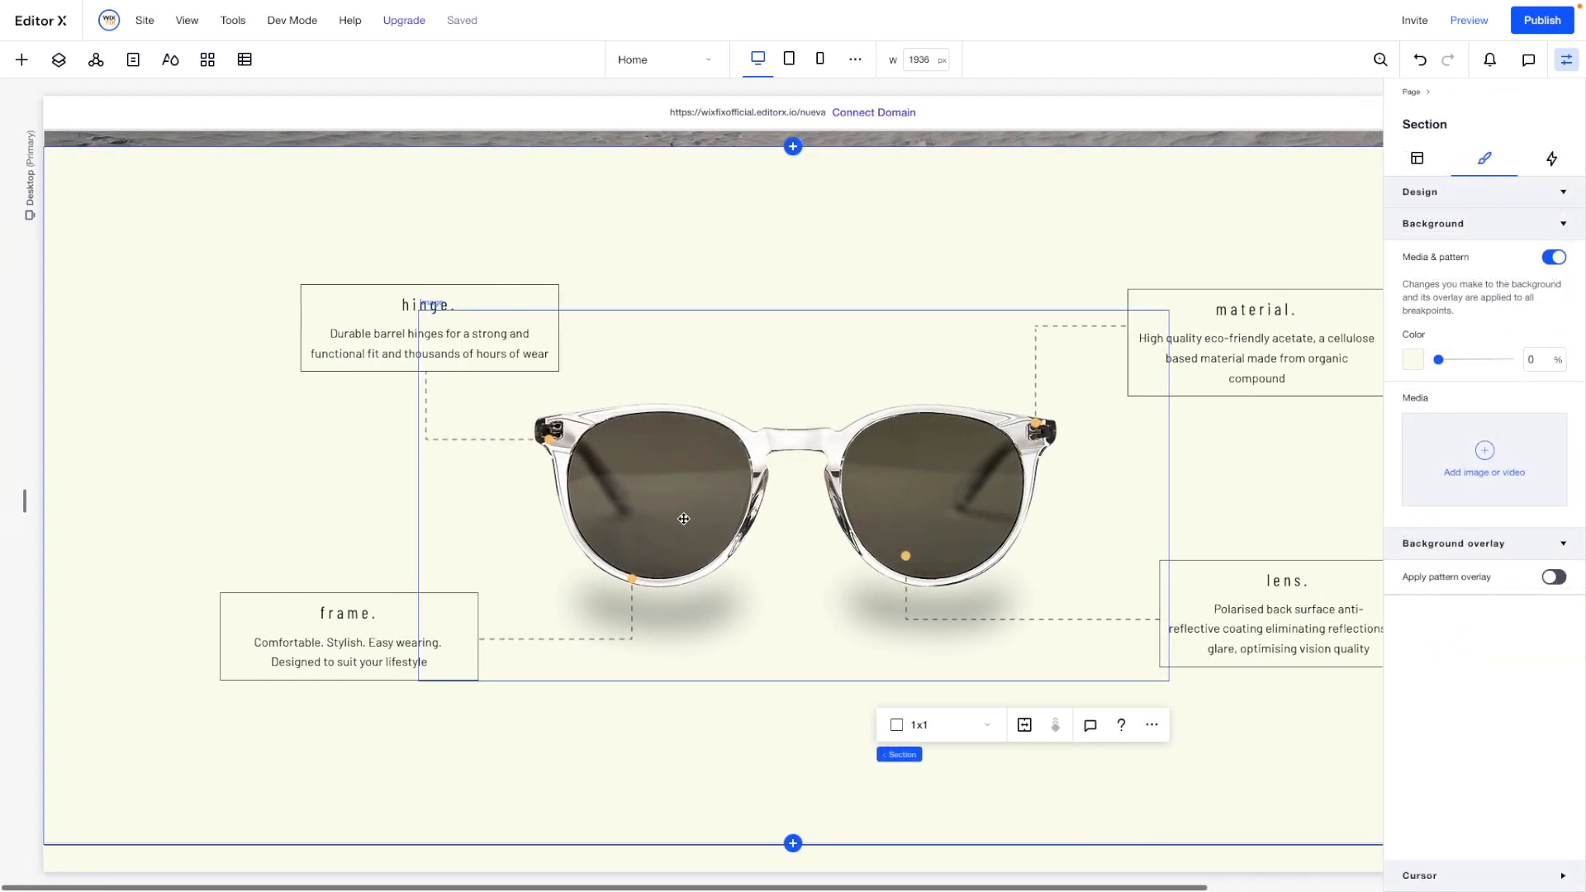
scroll(684, 519, right, 1)
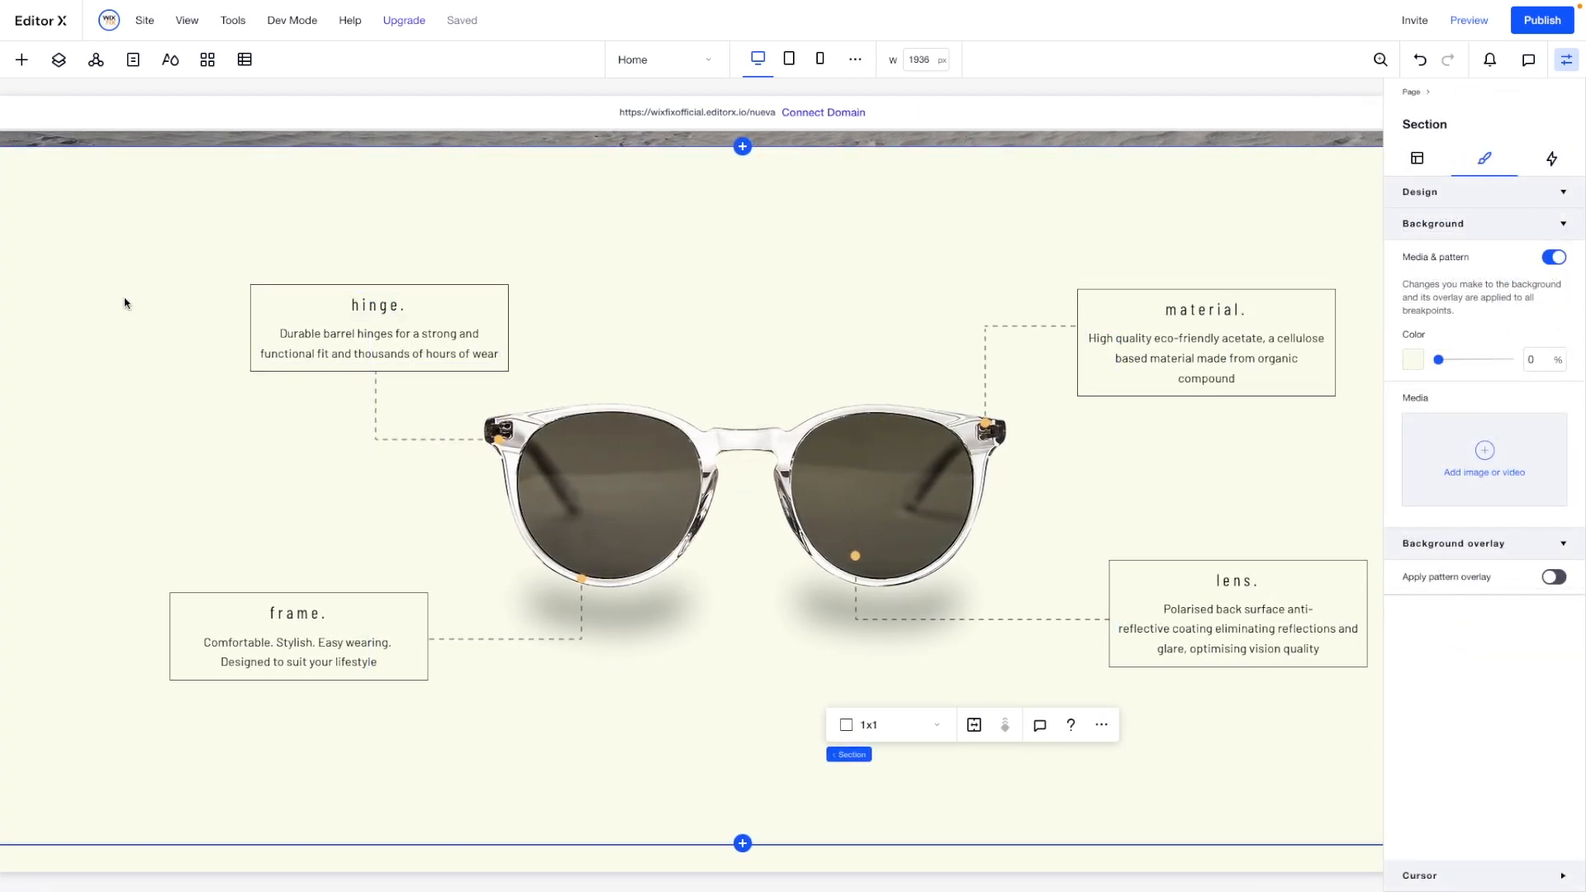
Customize the section's grid with horizontal lines along the top and bottom edges of the glasses image.
click(132, 351)
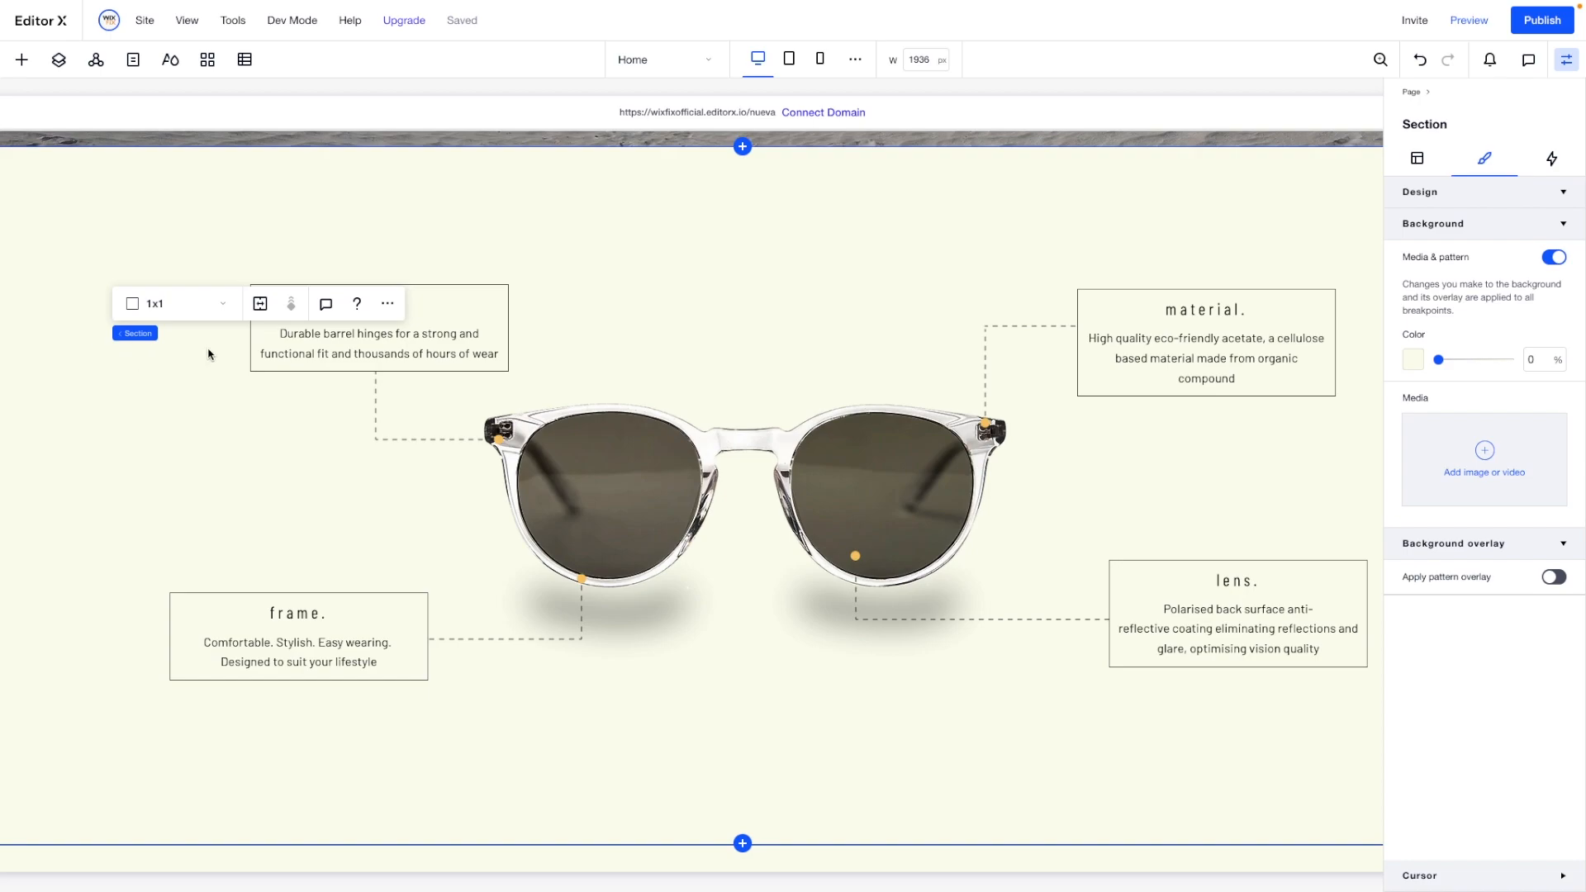
click(260, 305)
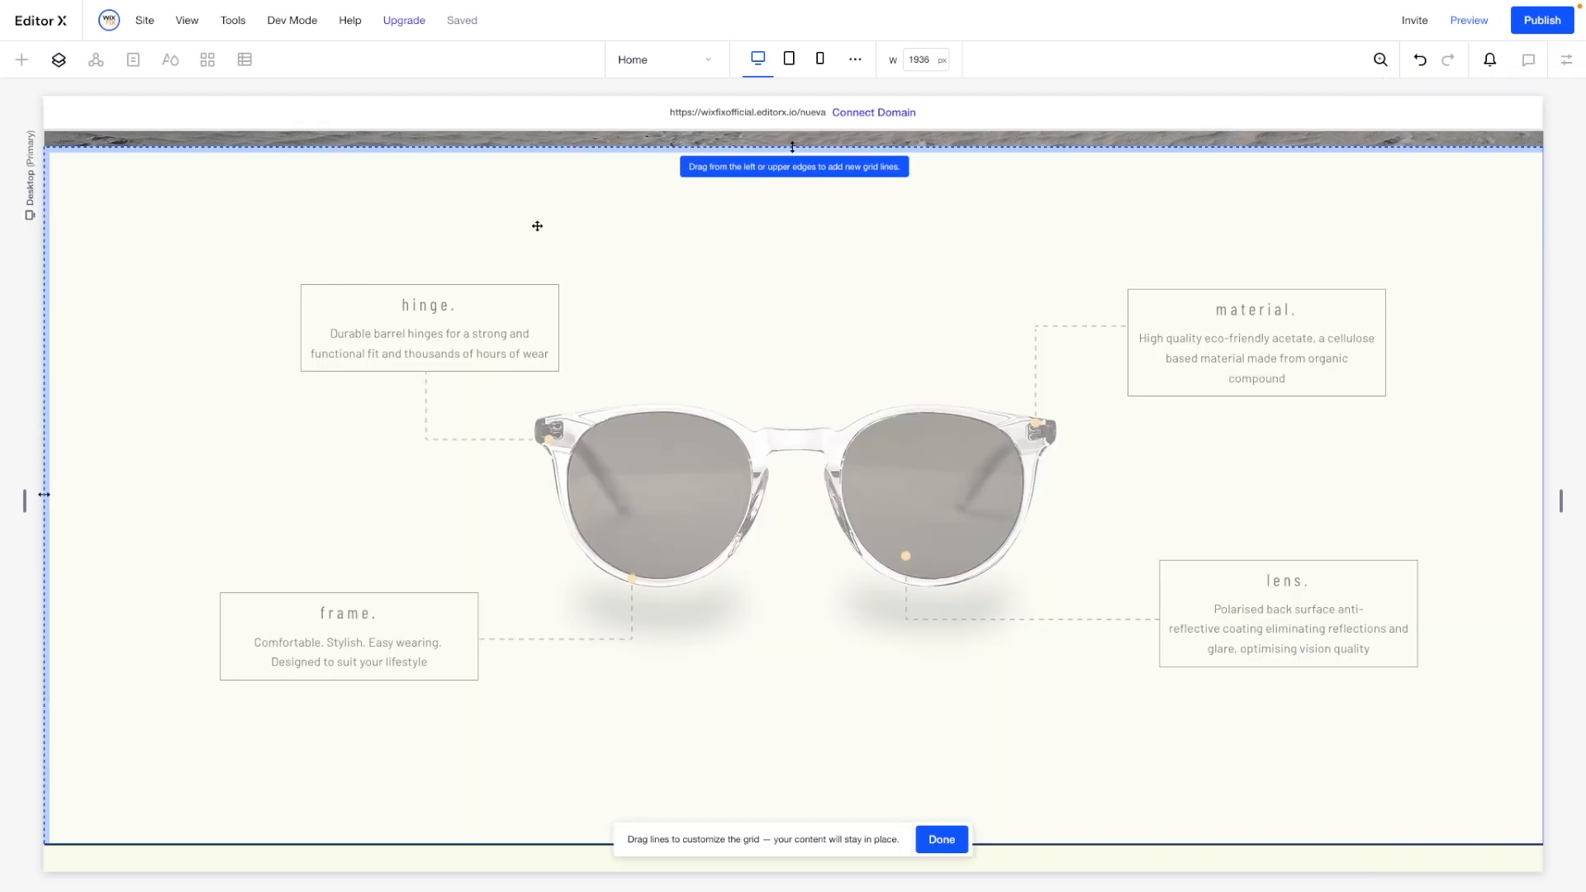
drag(758, 148, 752, 311)
drag(617, 147, 598, 666)
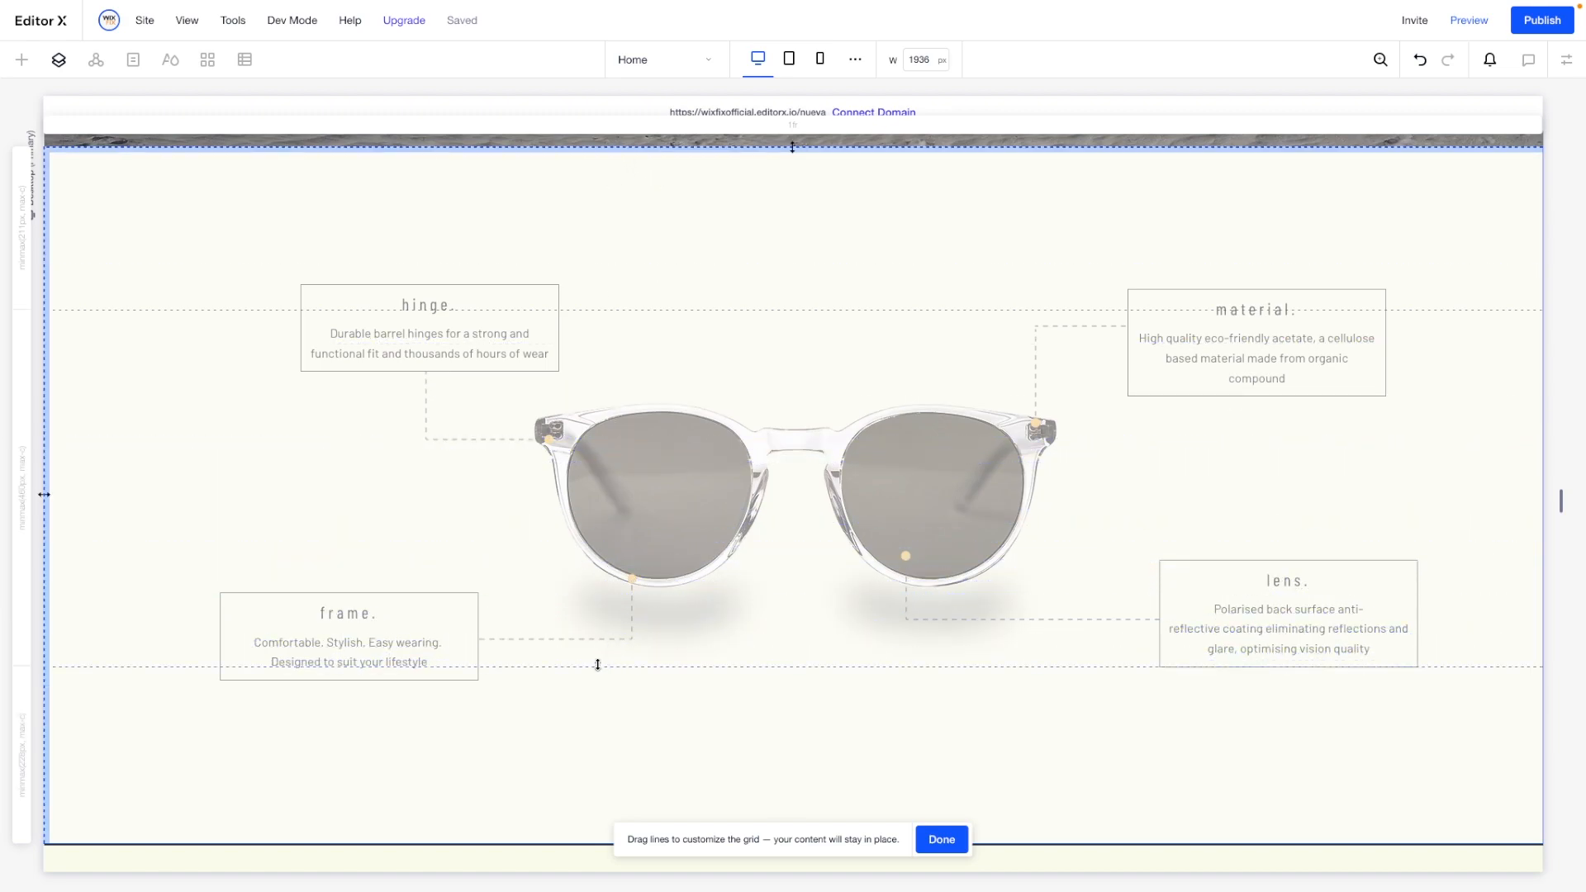
click(42, 464)
click(555, 236)
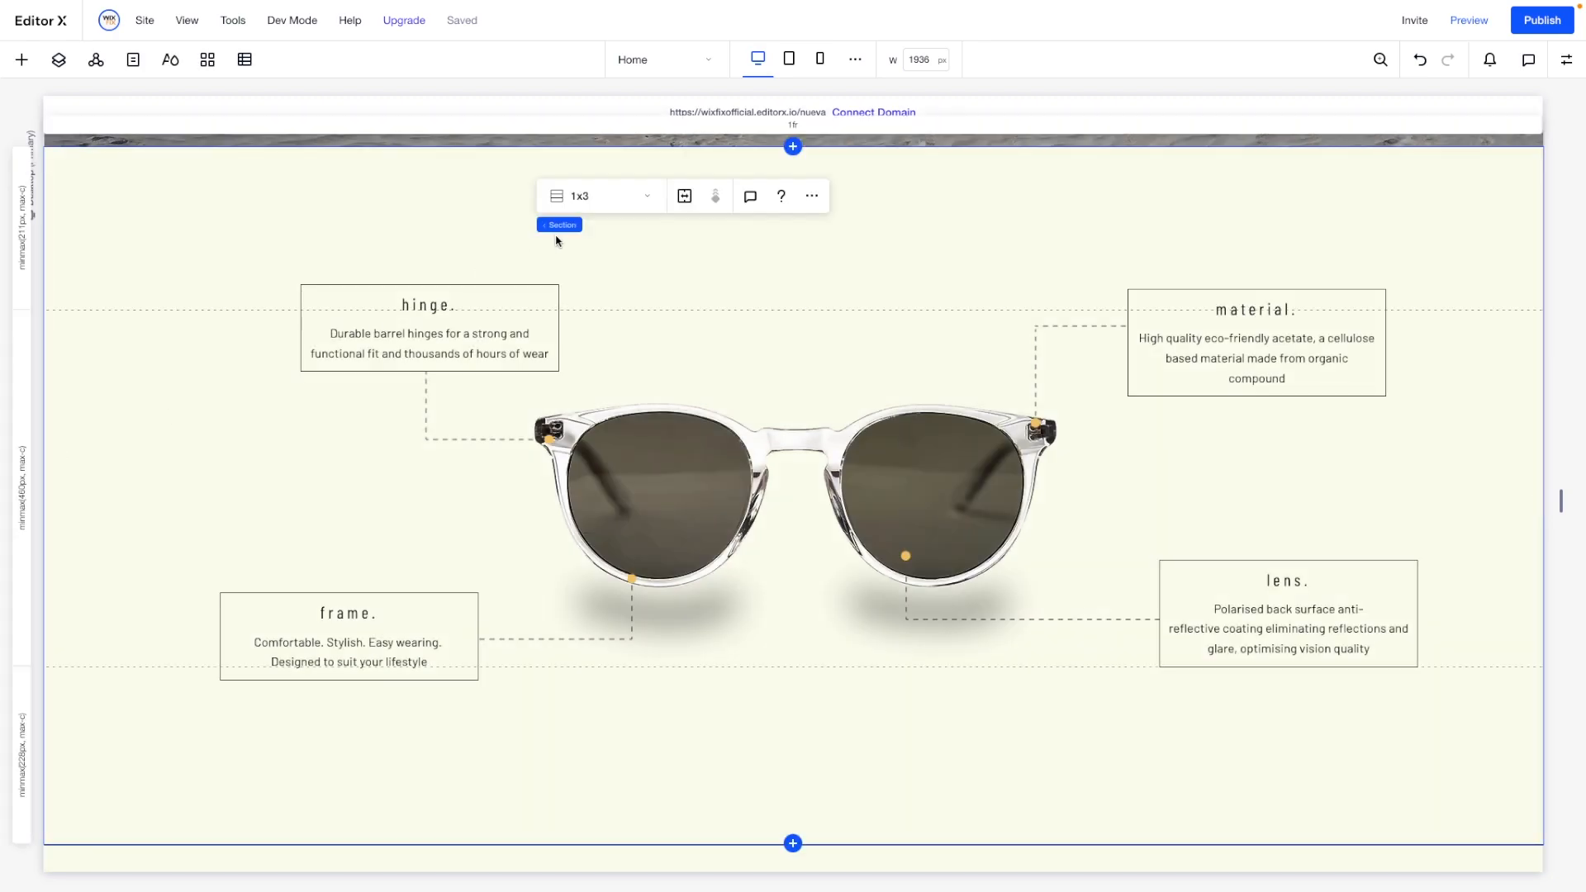
Add vertical grid lines to the section at the glasses image's left edge and to the right of the glasses.
click(686, 202)
drag(44, 481, 416, 453)
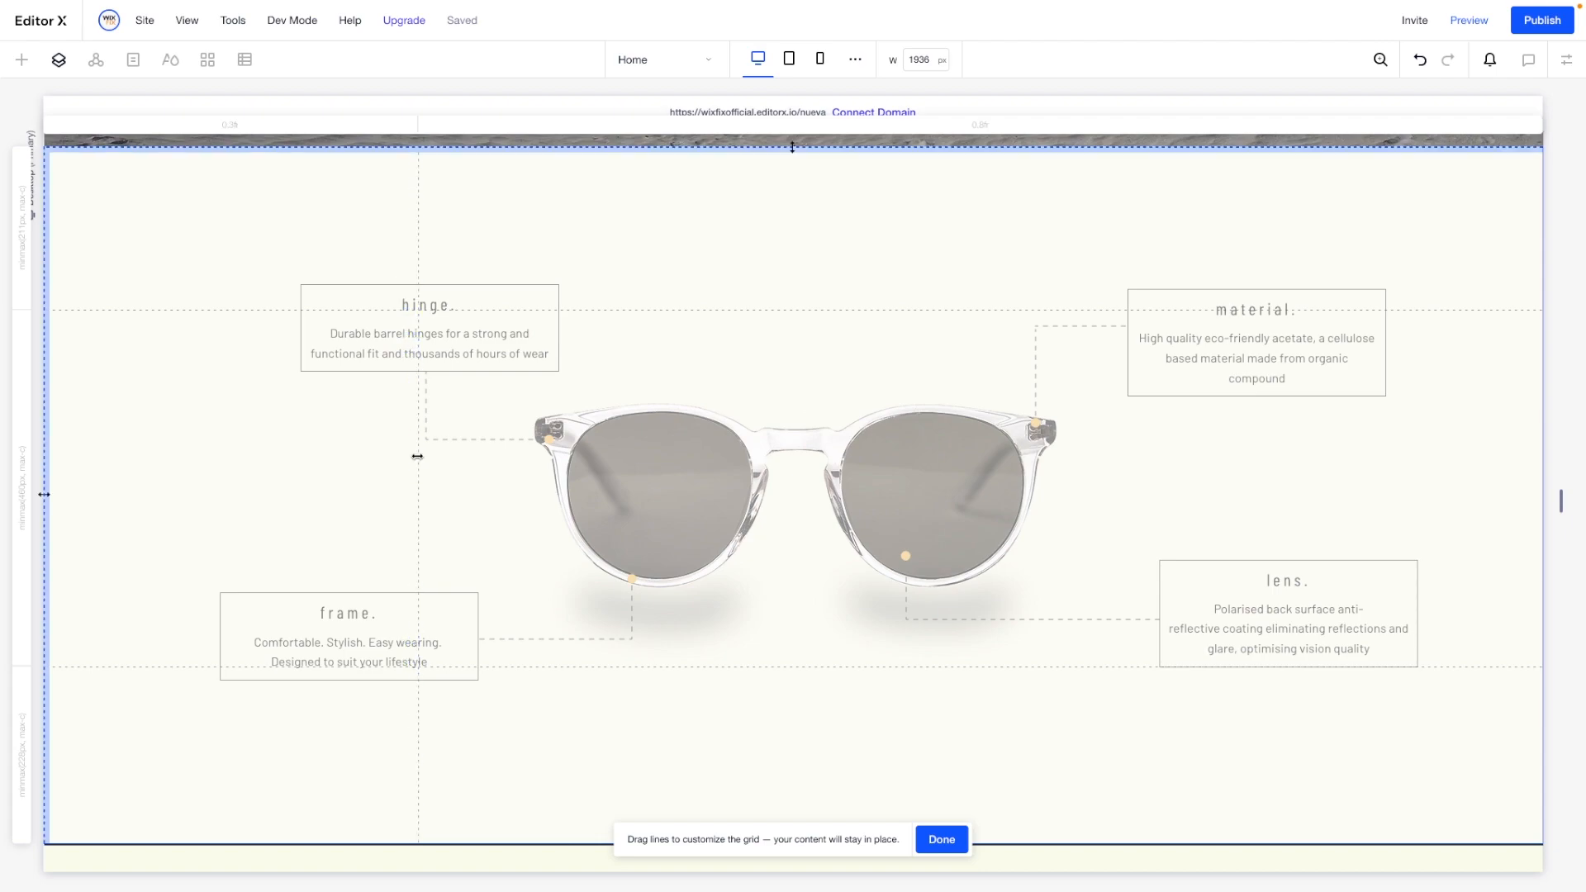
drag(44, 466, 1256, 404)
Add grid lines along the top, bottom, left and right edges of the hinge container.
drag(415, 150, 415, 284)
drag(428, 147, 436, 370)
drag(47, 322, 301, 327)
drag(43, 329, 562, 360)
Add grid lines along the edges of the frame, material and lens containers and finish customizing the grid.
drag(46, 409, 219, 464)
drag(43, 545, 481, 591)
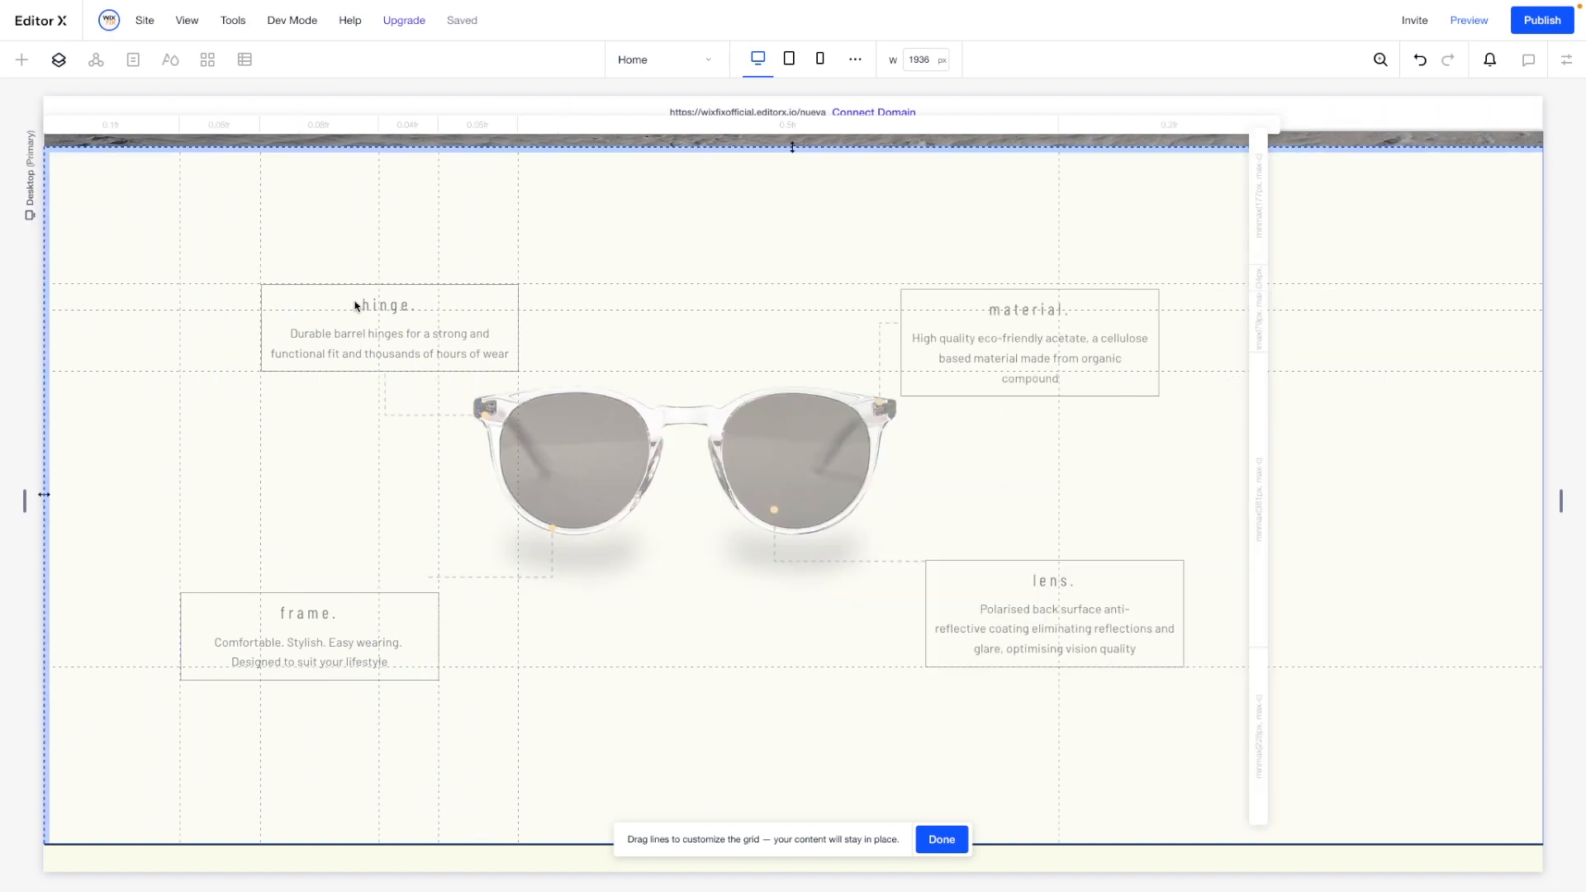
drag(301, 147, 312, 602)
drag(223, 147, 288, 493)
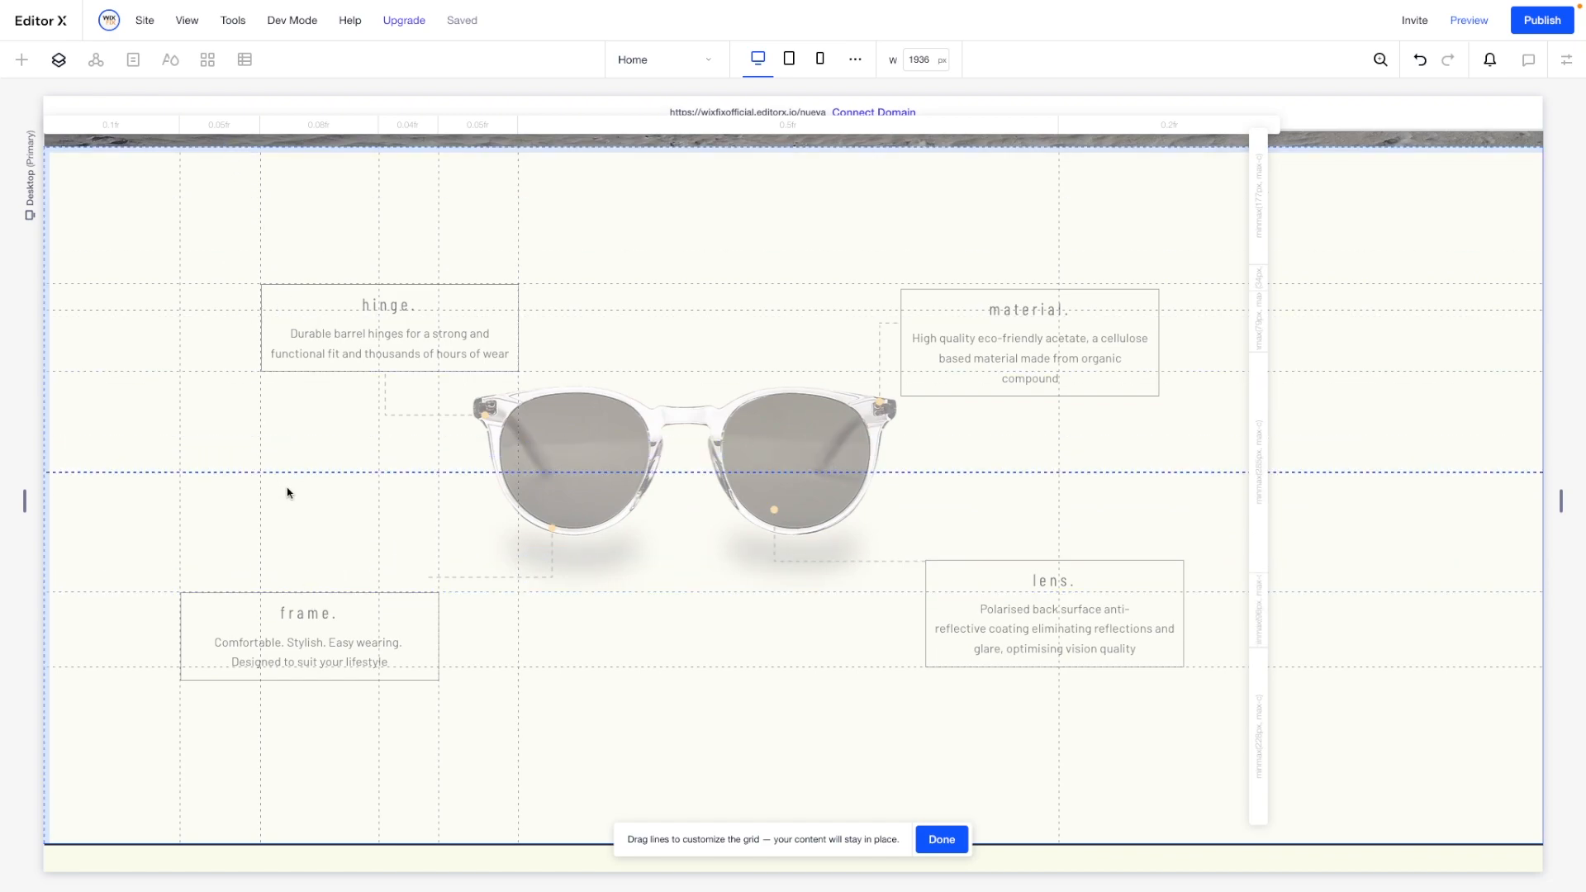
drag(276, 654, 265, 679)
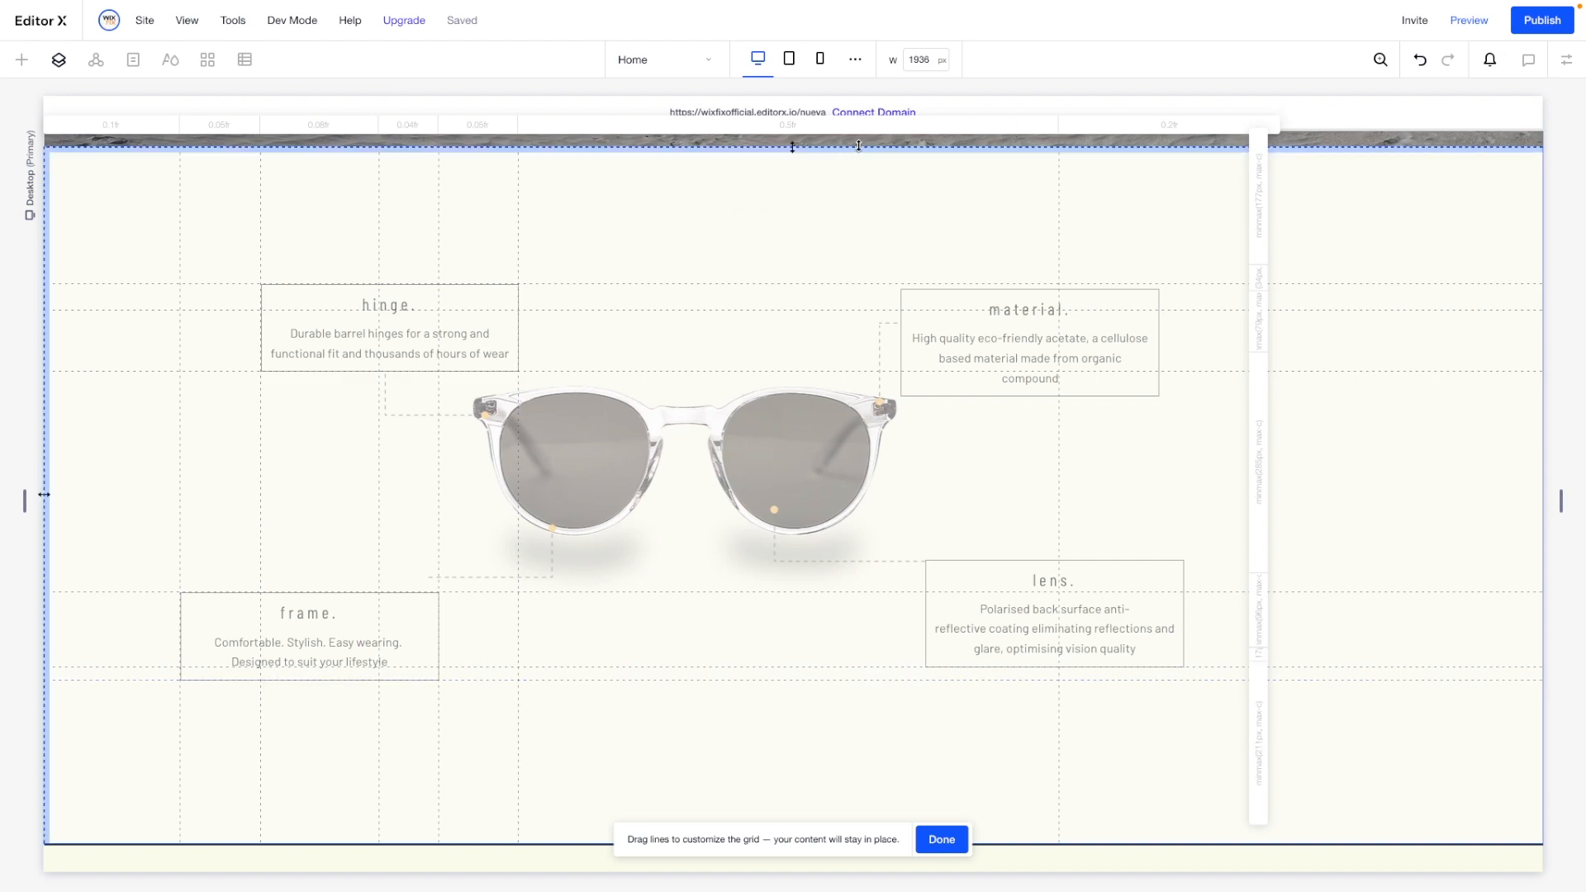
drag(857, 155, 867, 290)
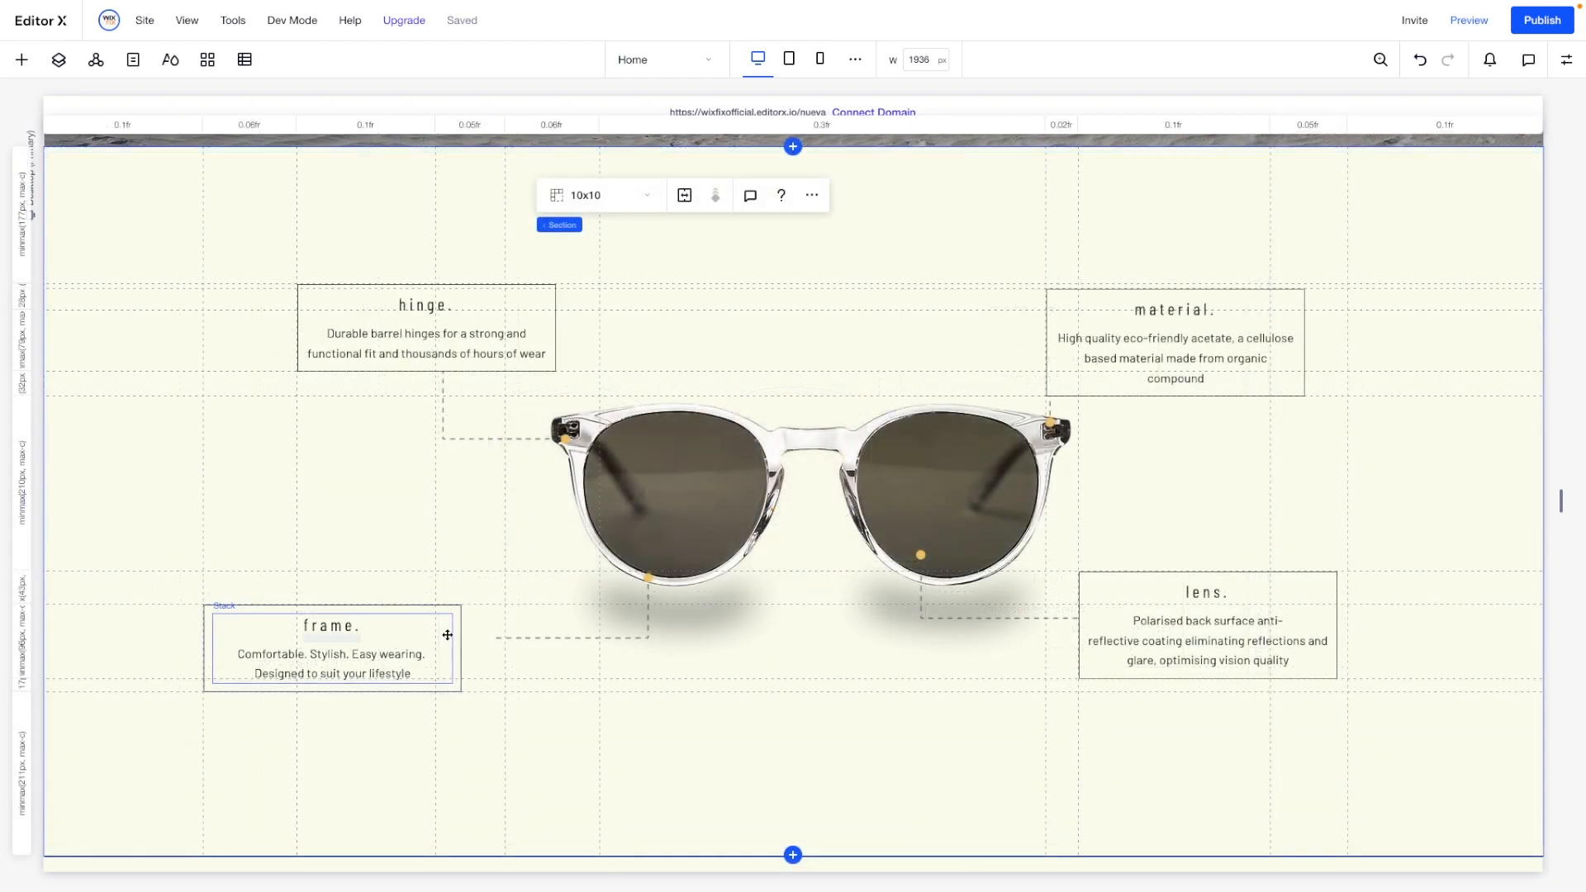
Set the frame container's starting grid column to 3.
click(447, 634)
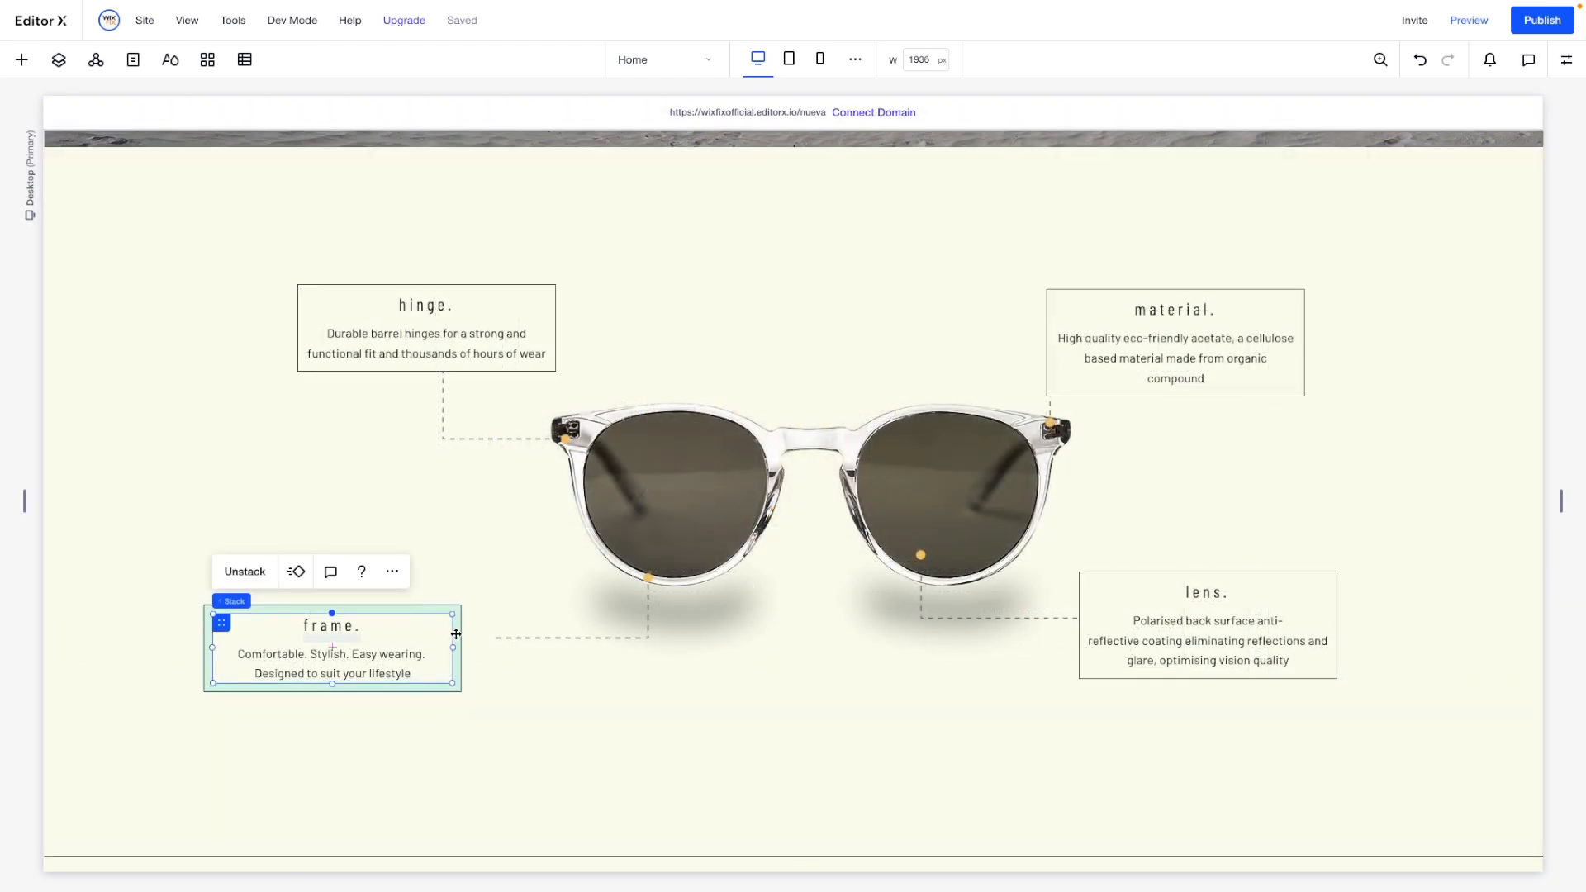
click(261, 603)
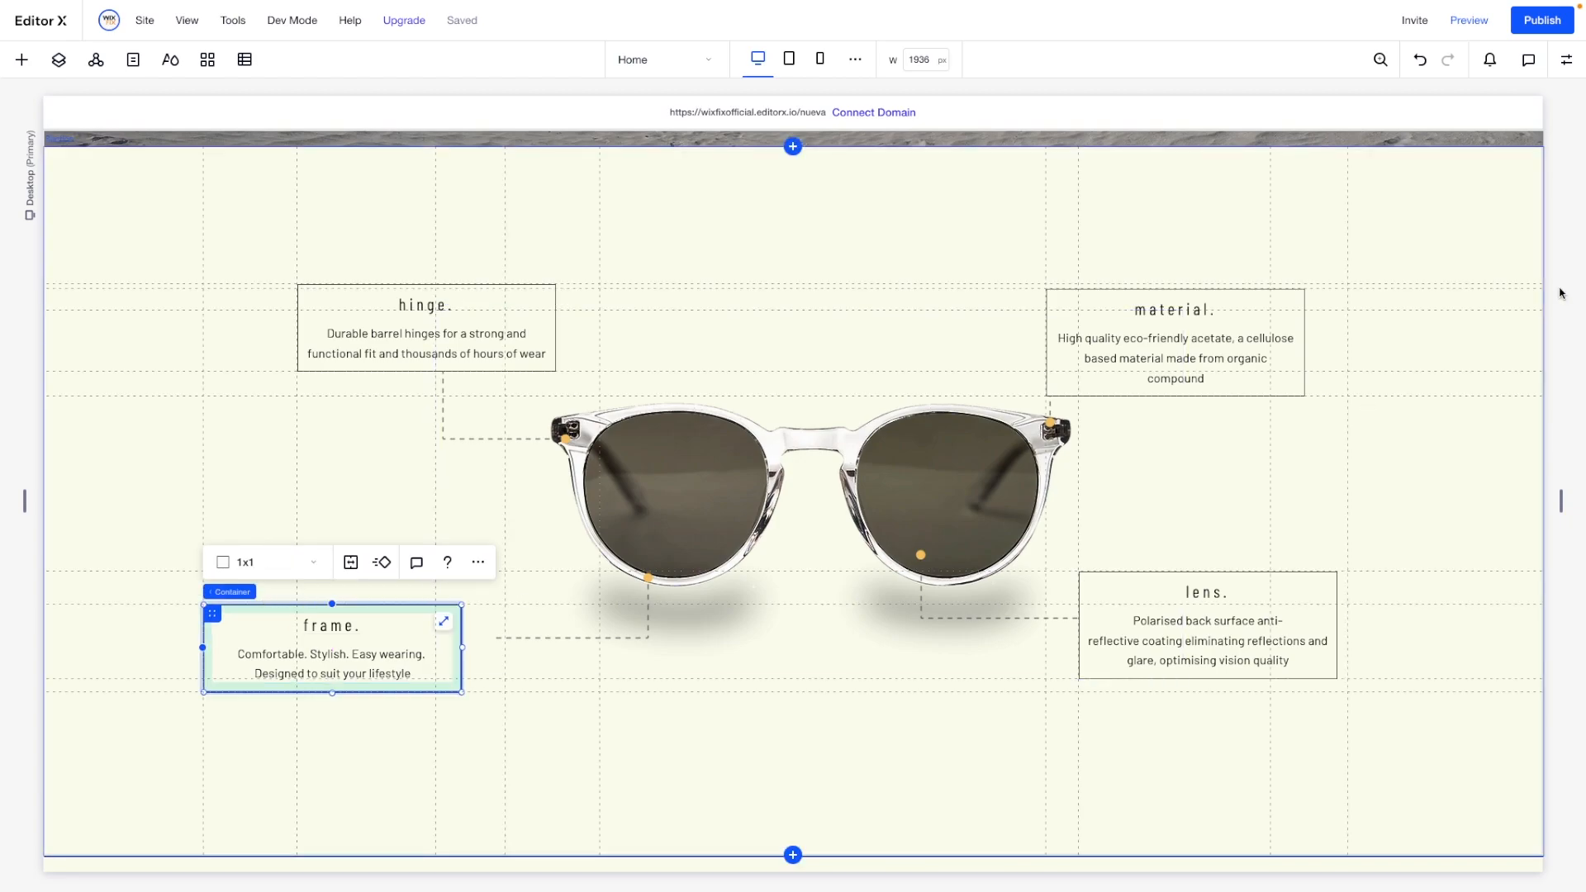
click(1566, 60)
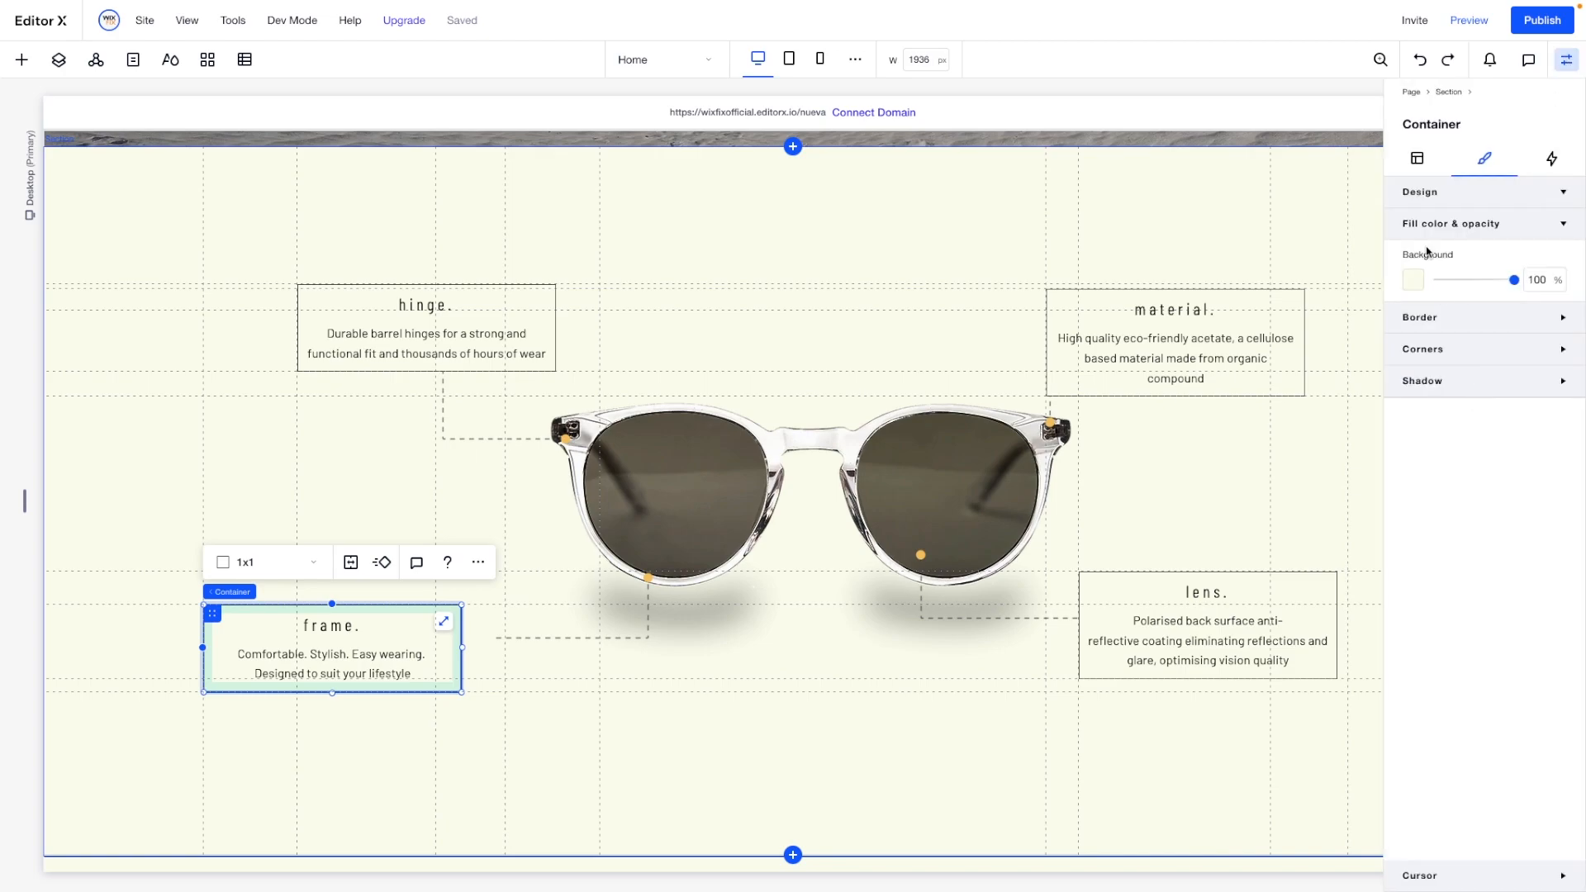
click(1417, 167)
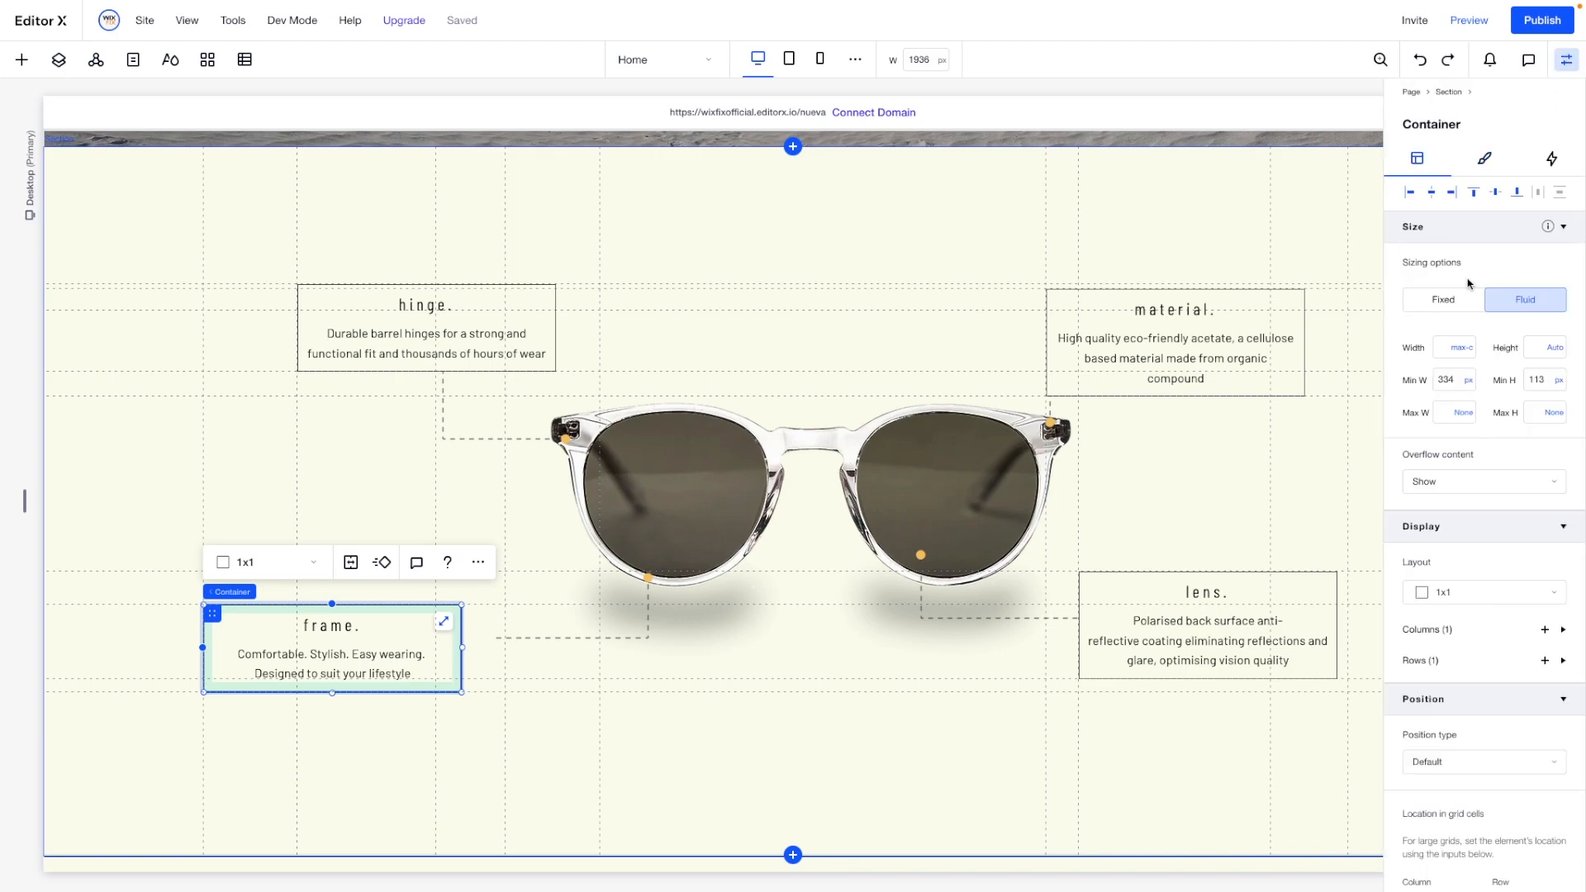
scroll(1449, 609, down, 5)
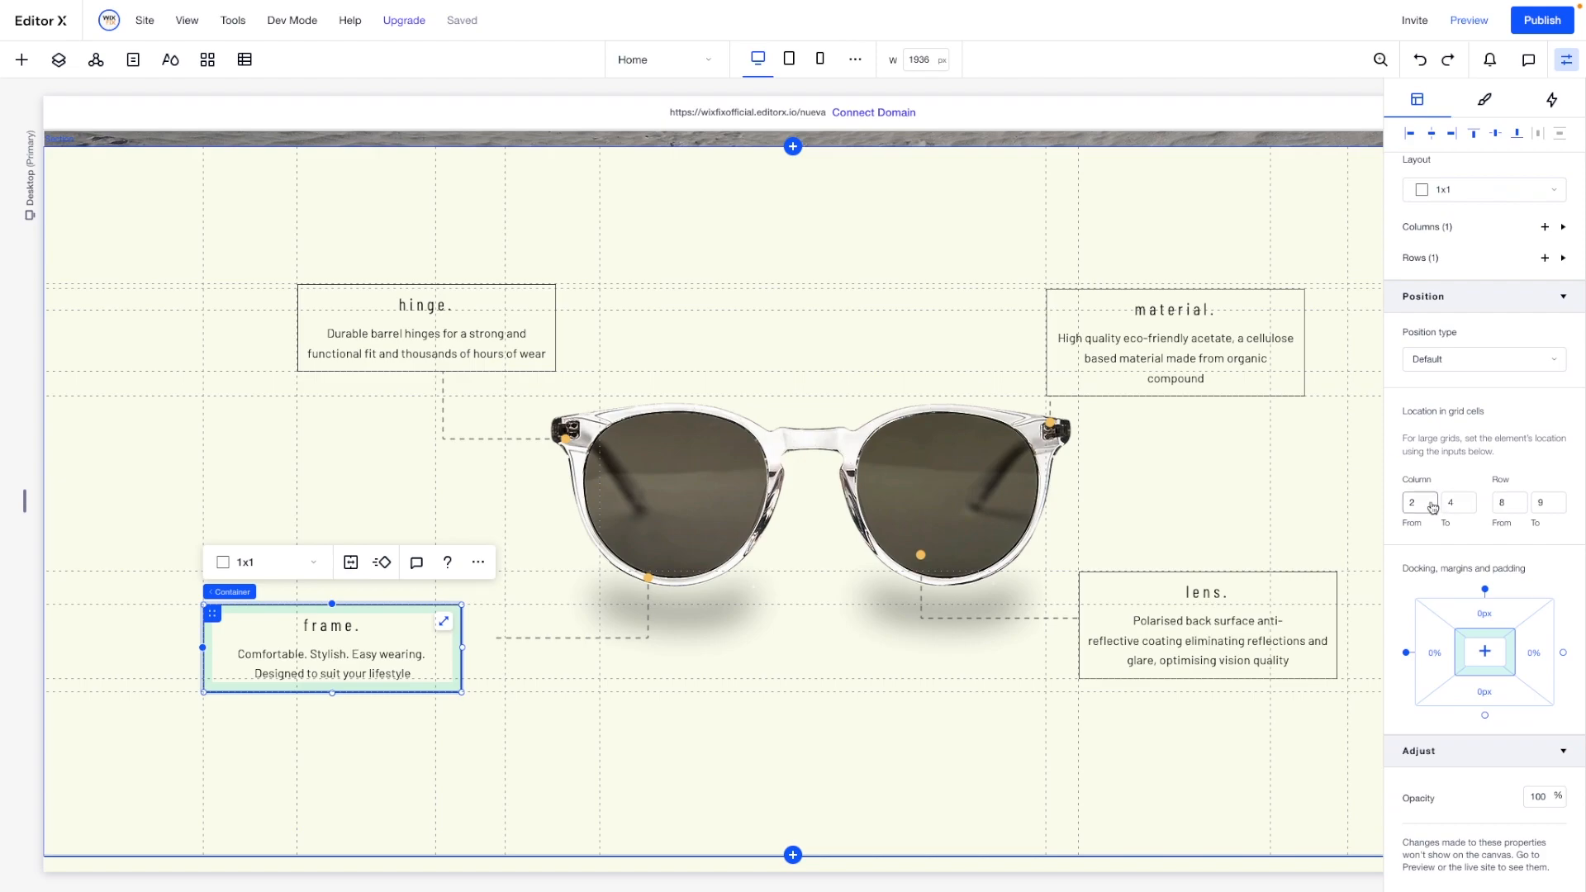
click(1423, 503)
text(3)
key(Tab)
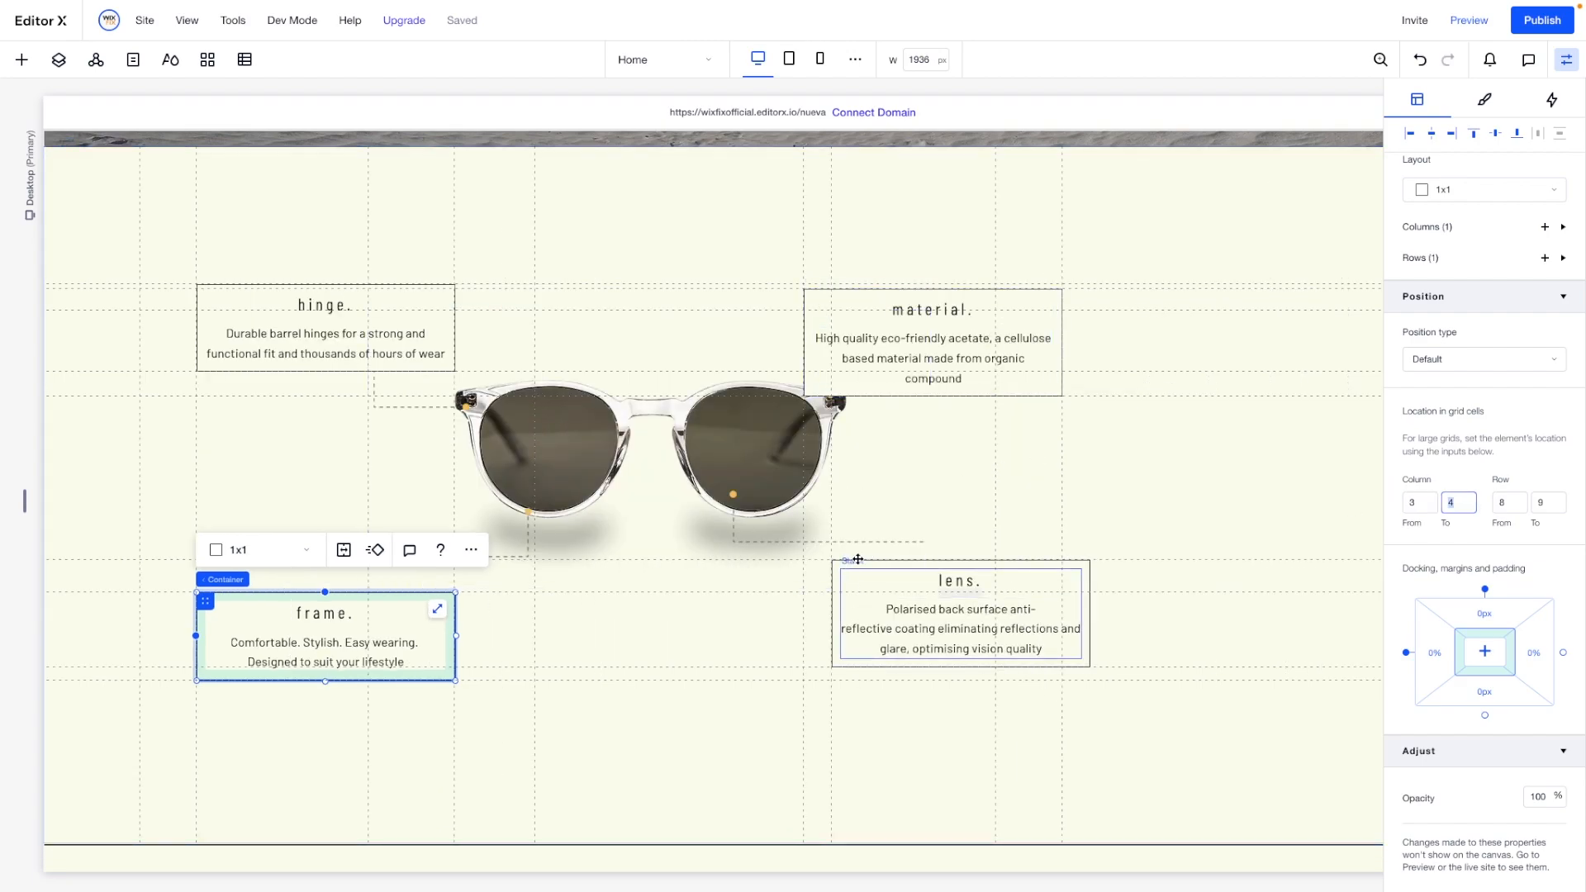
click(1205, 460)
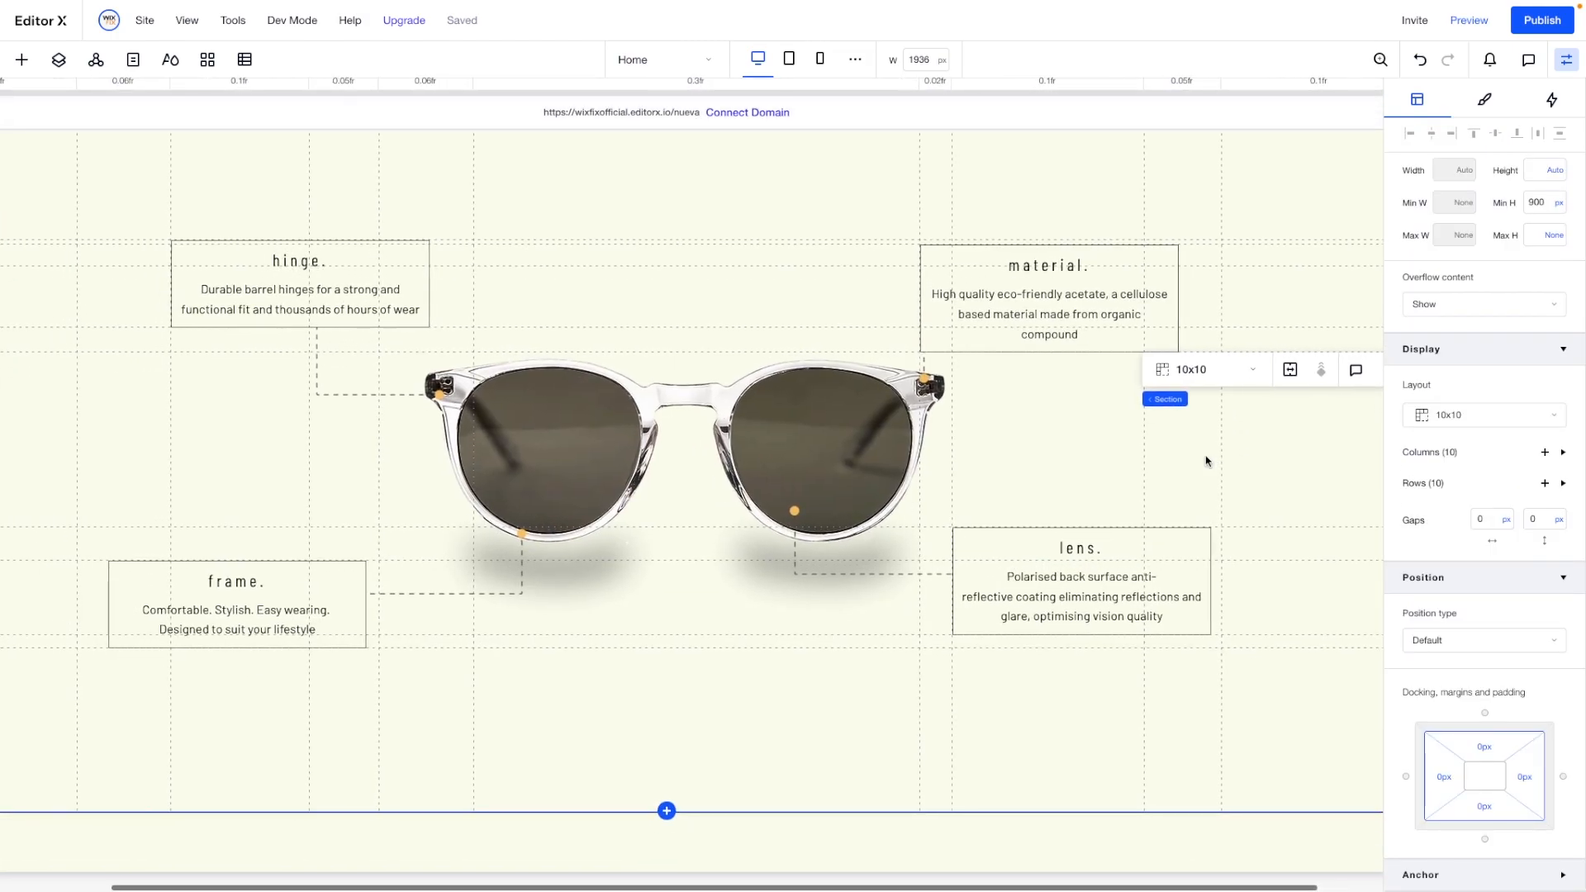
click(682, 725)
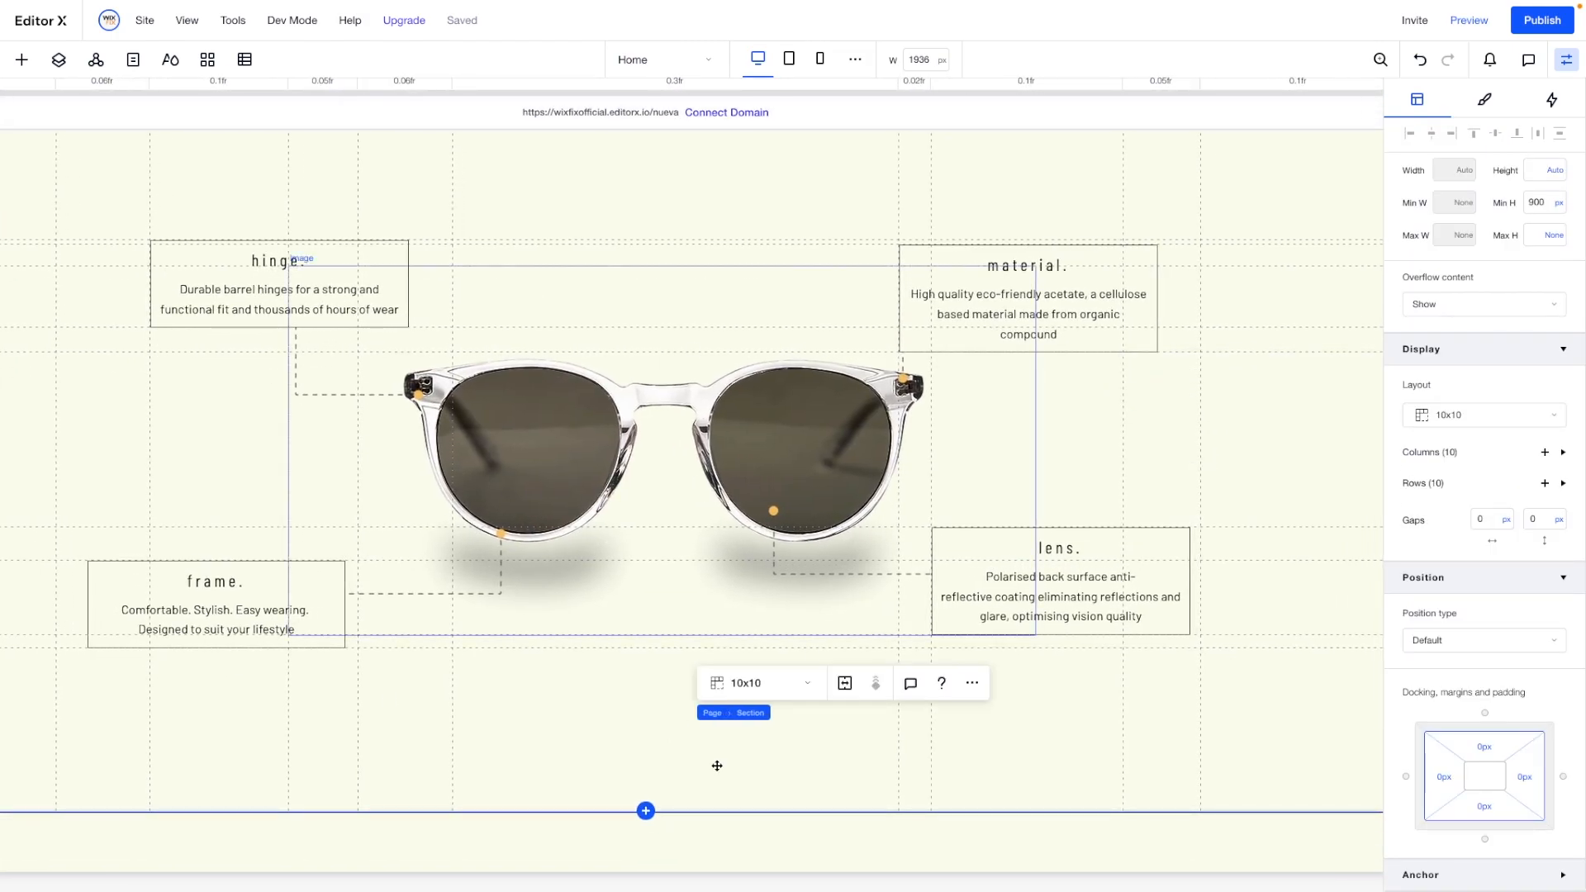
Add a blank section below the glasses section and set its minimum height to 900 px.
click(735, 456)
scroll(747, 458, down, 5)
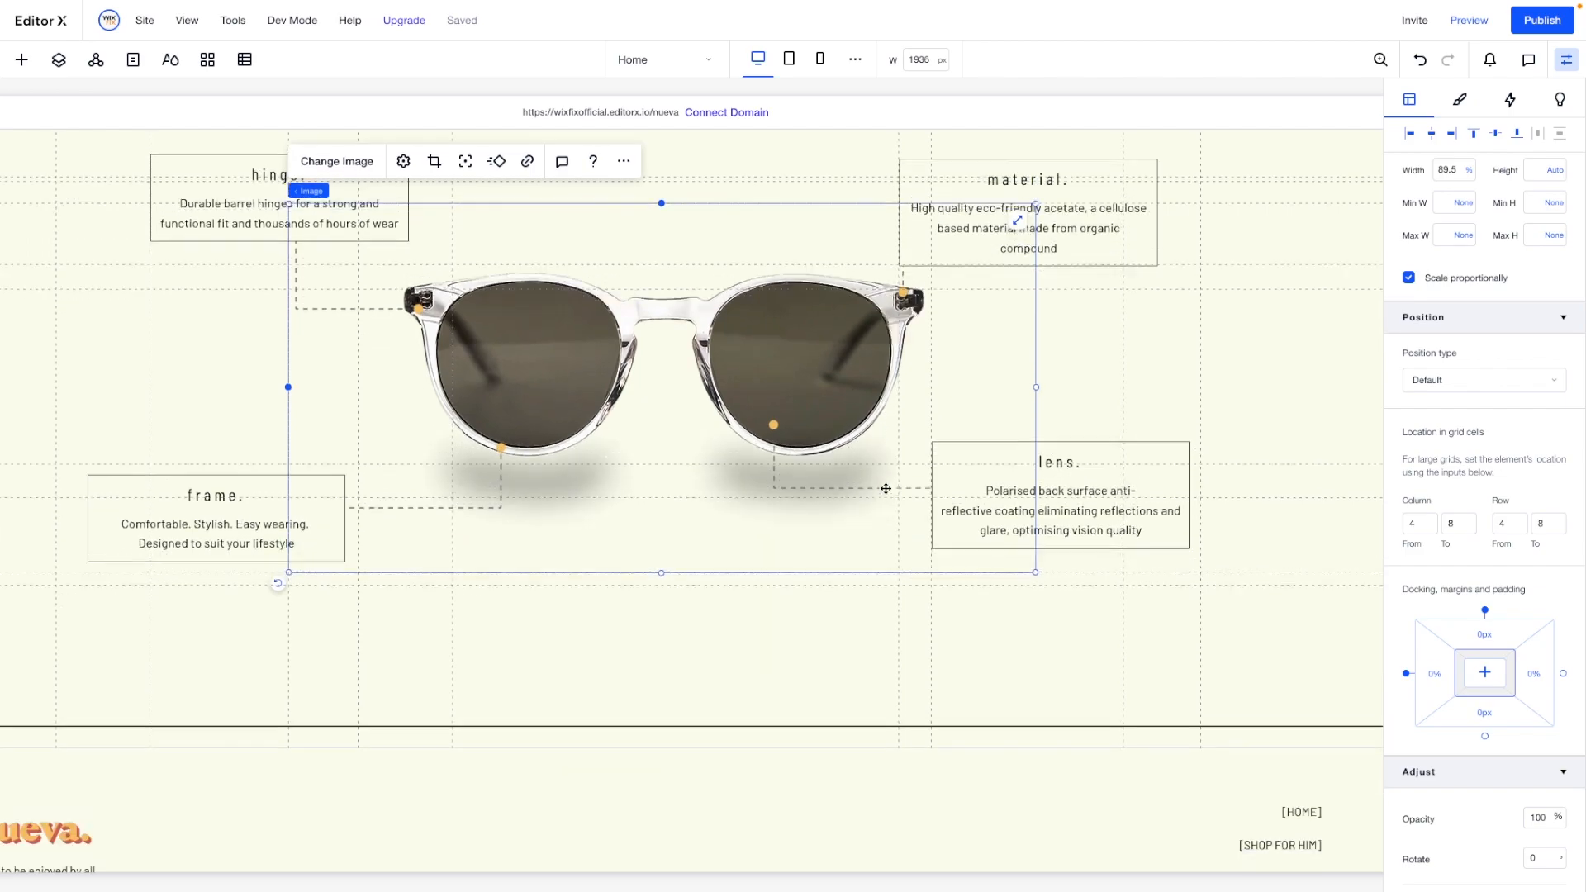
click(646, 465)
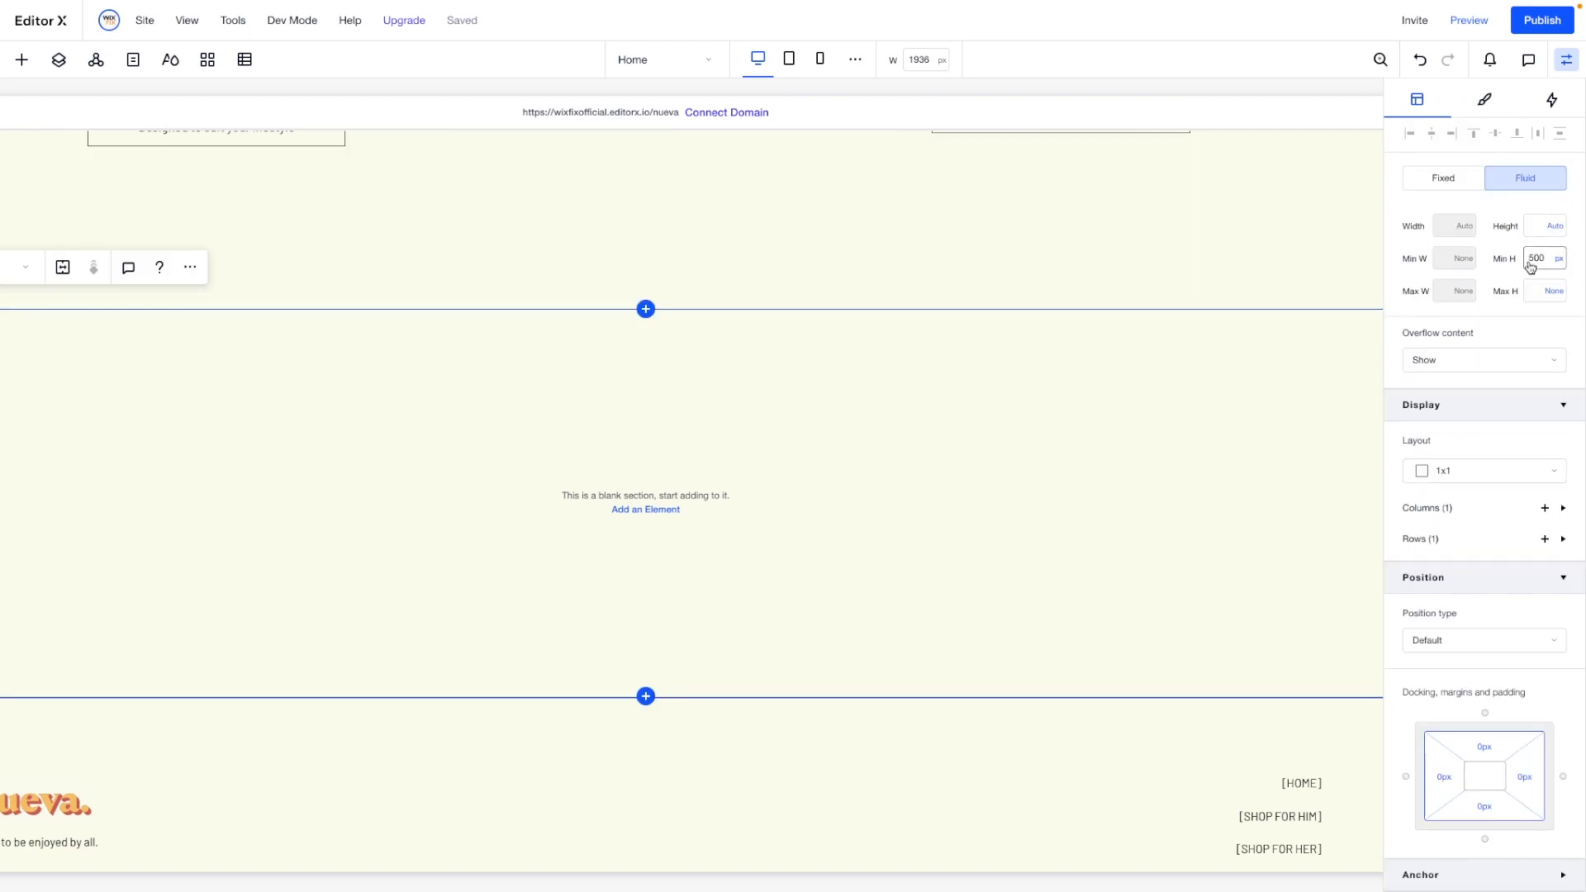
click(1544, 260)
key(Return)
scroll(691, 388, down, 3)
scroll(690, 389, left, 1)
scroll(690, 389, up, 1)
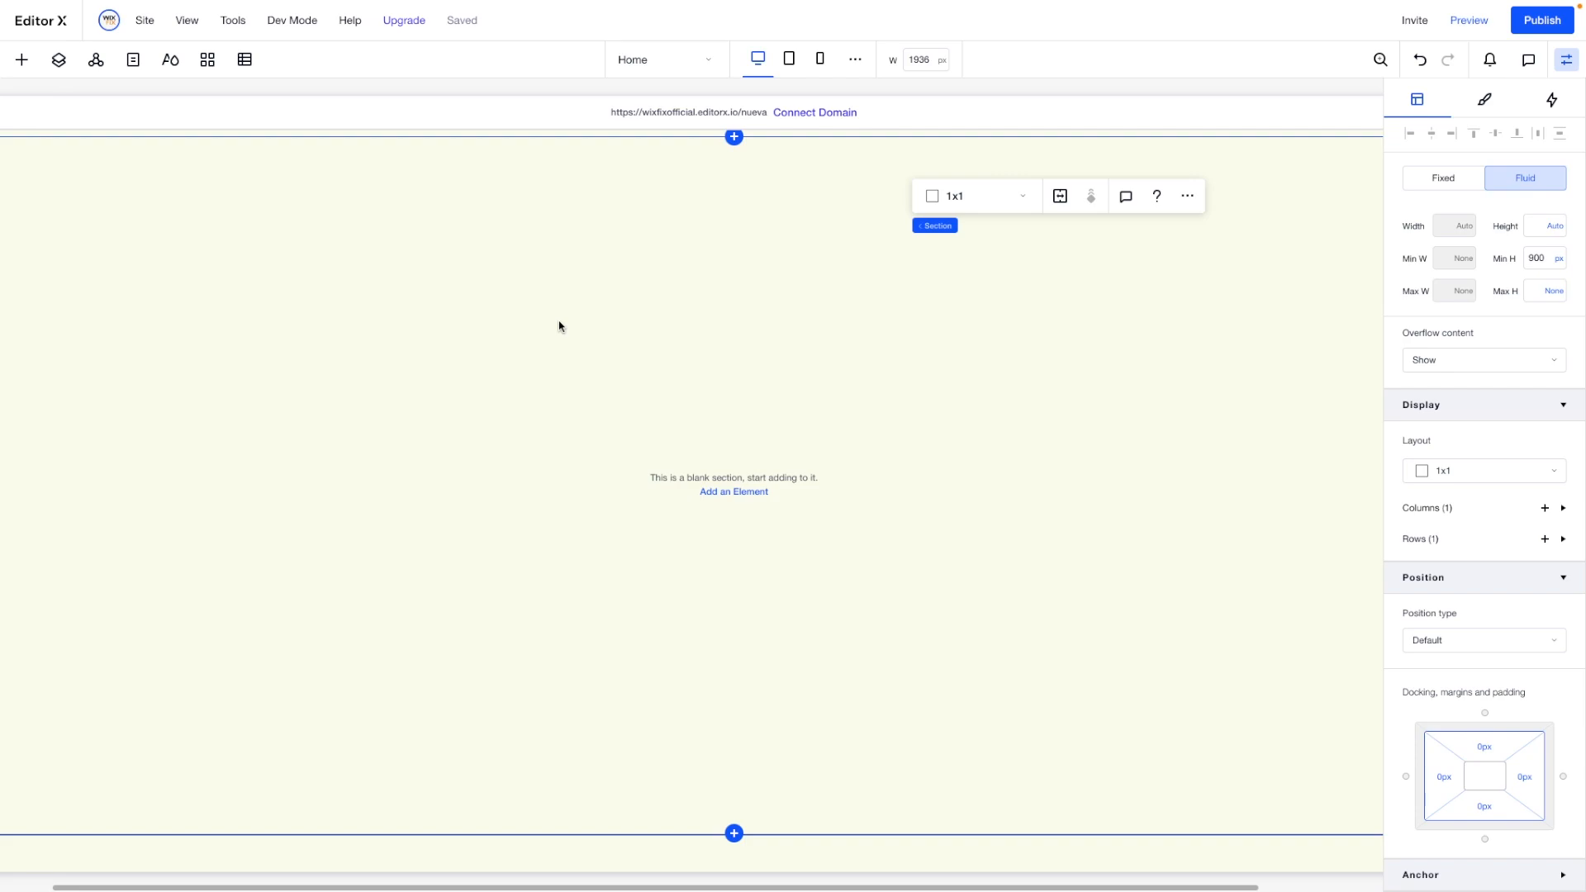
Apply a 2x1 grid layout to the new section and set the second column's width to 1.2 fr.
click(889, 334)
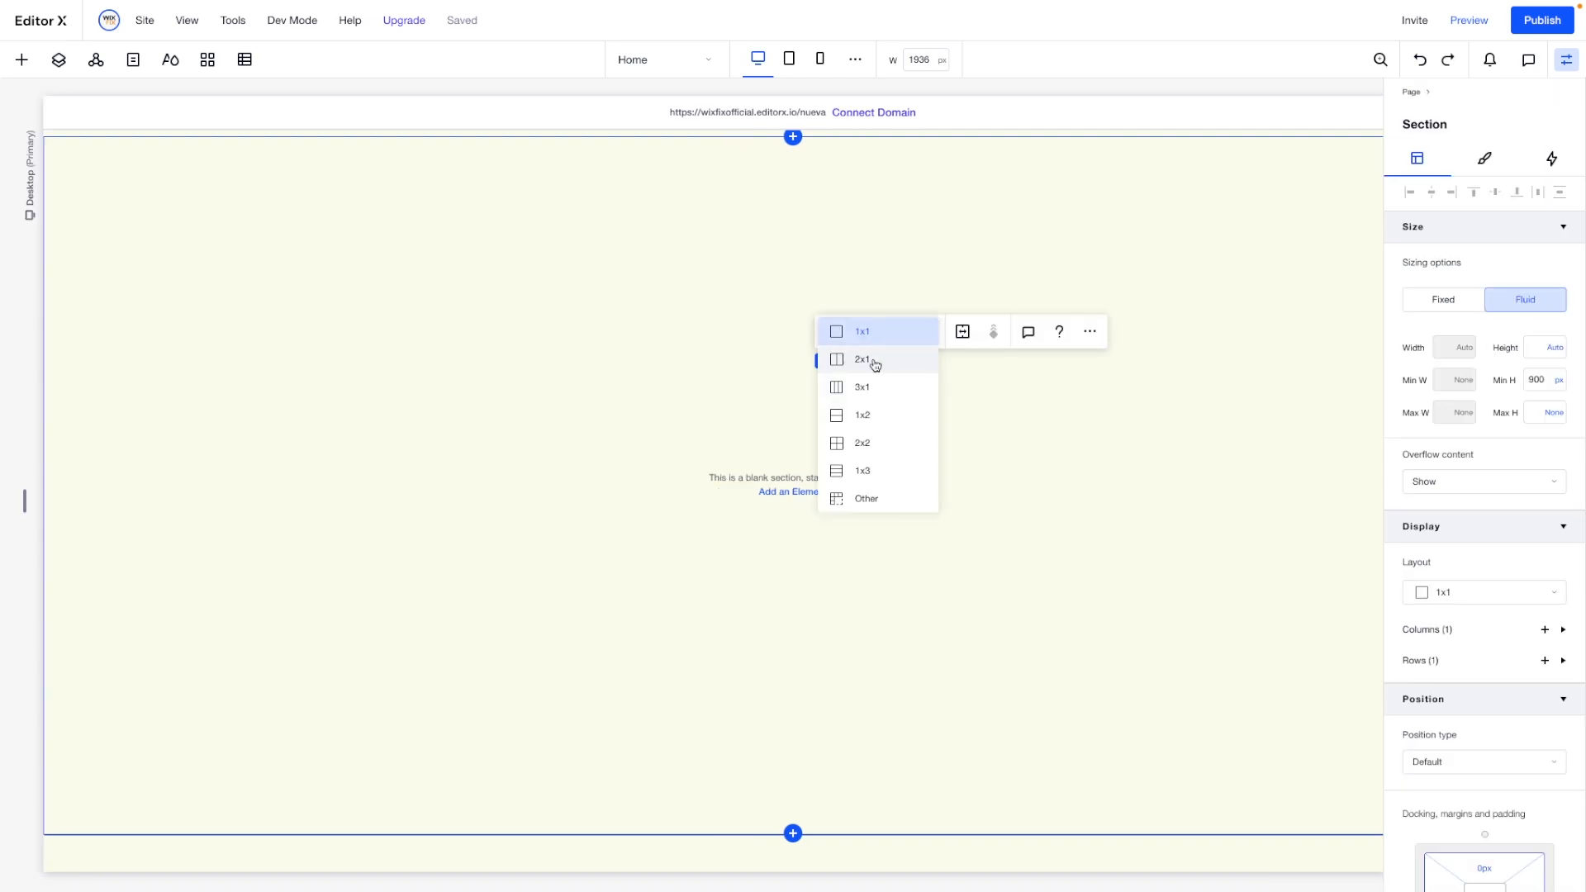
click(874, 364)
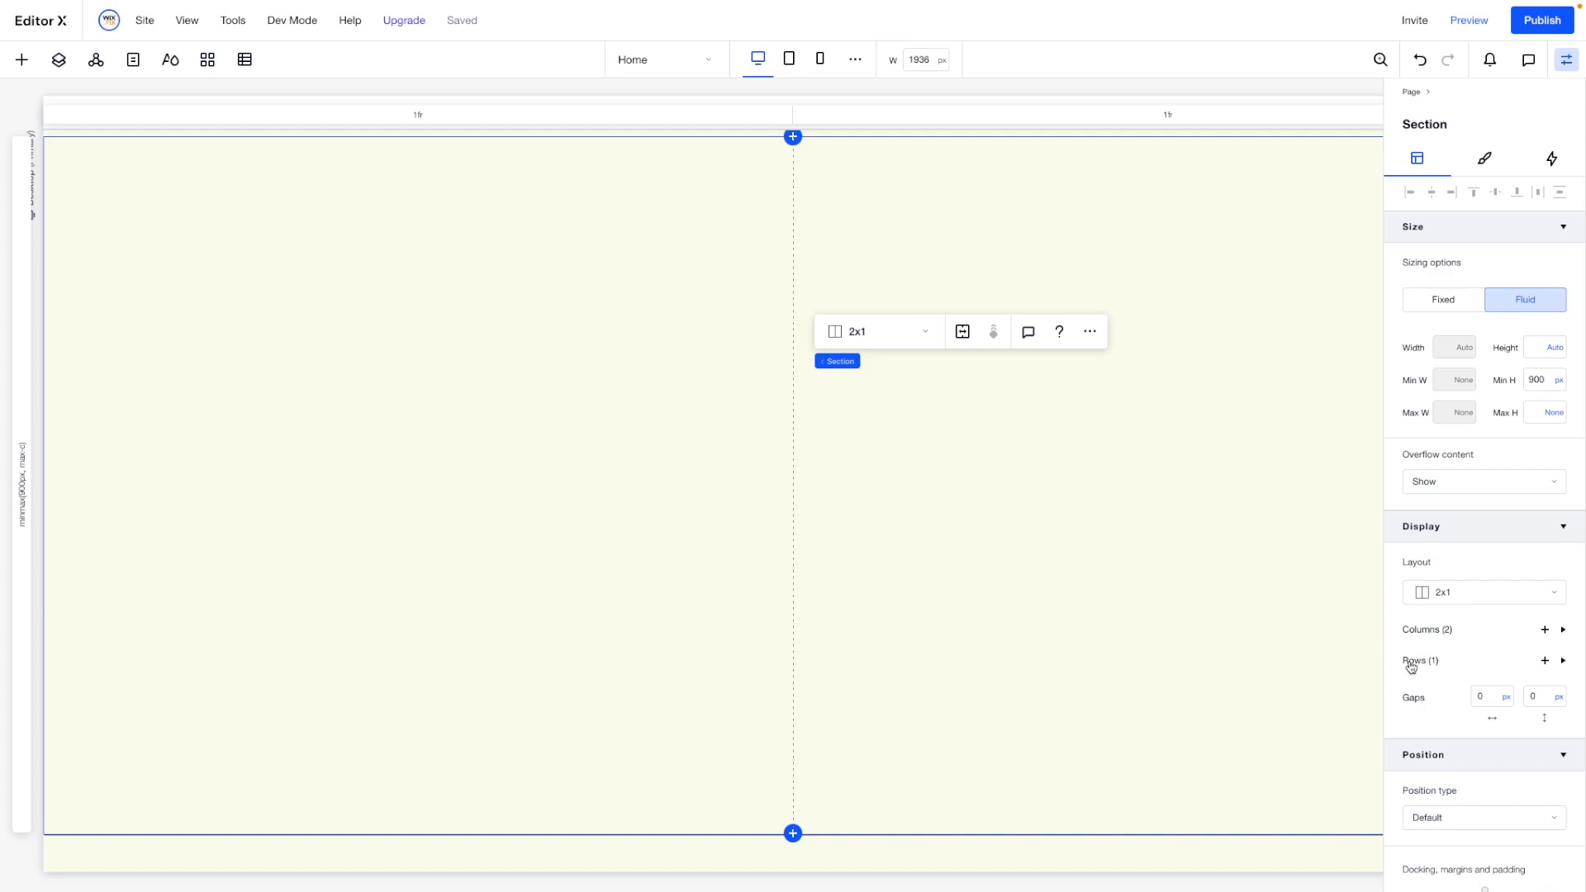
click(1449, 631)
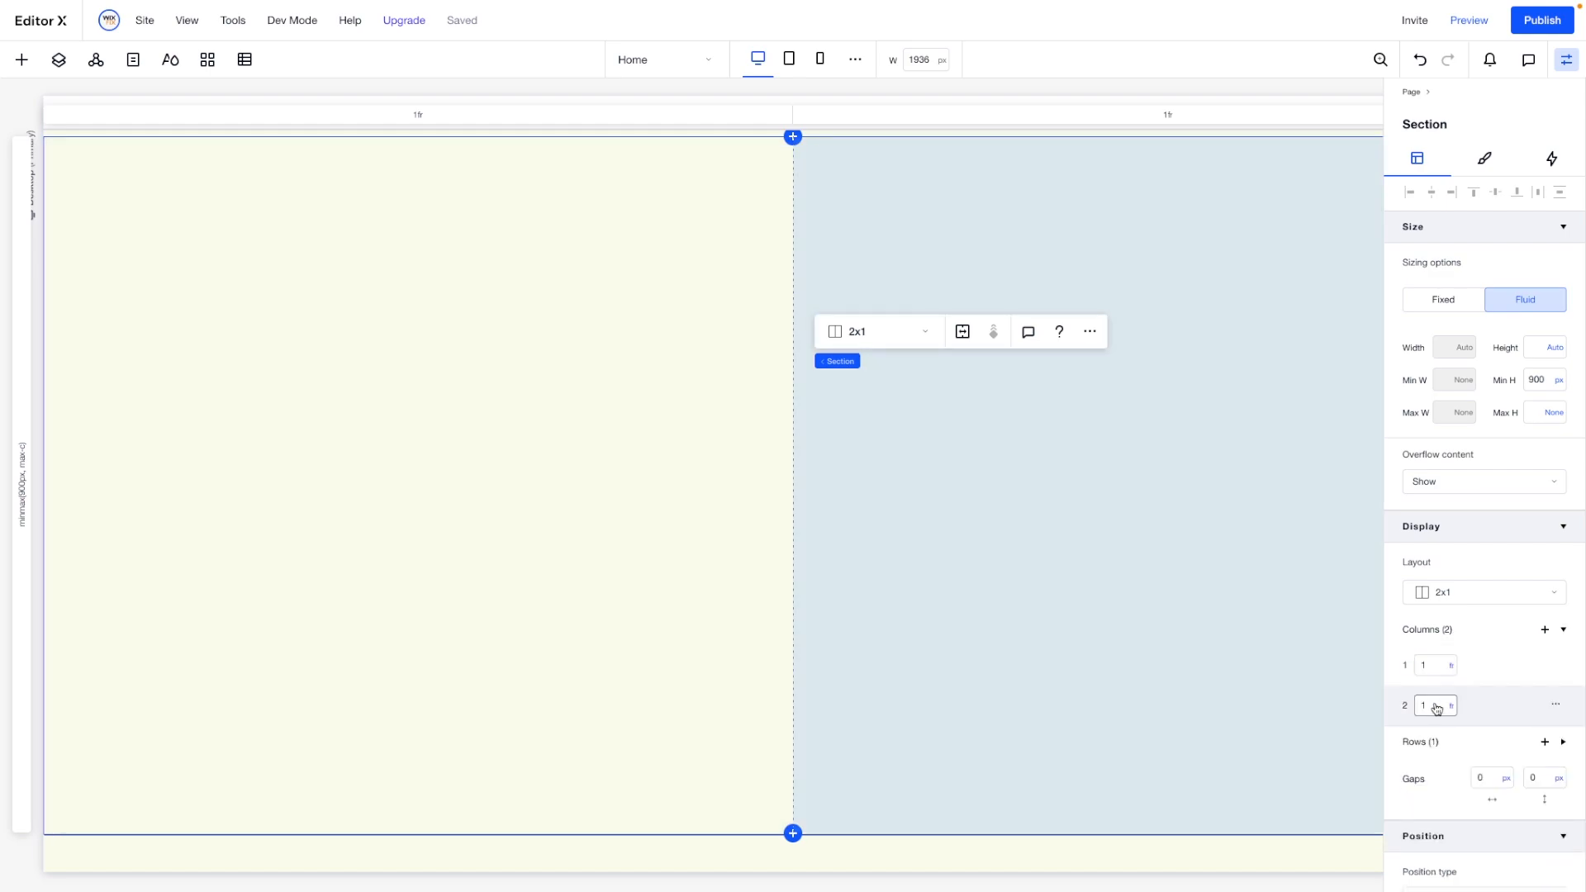
click(1435, 703)
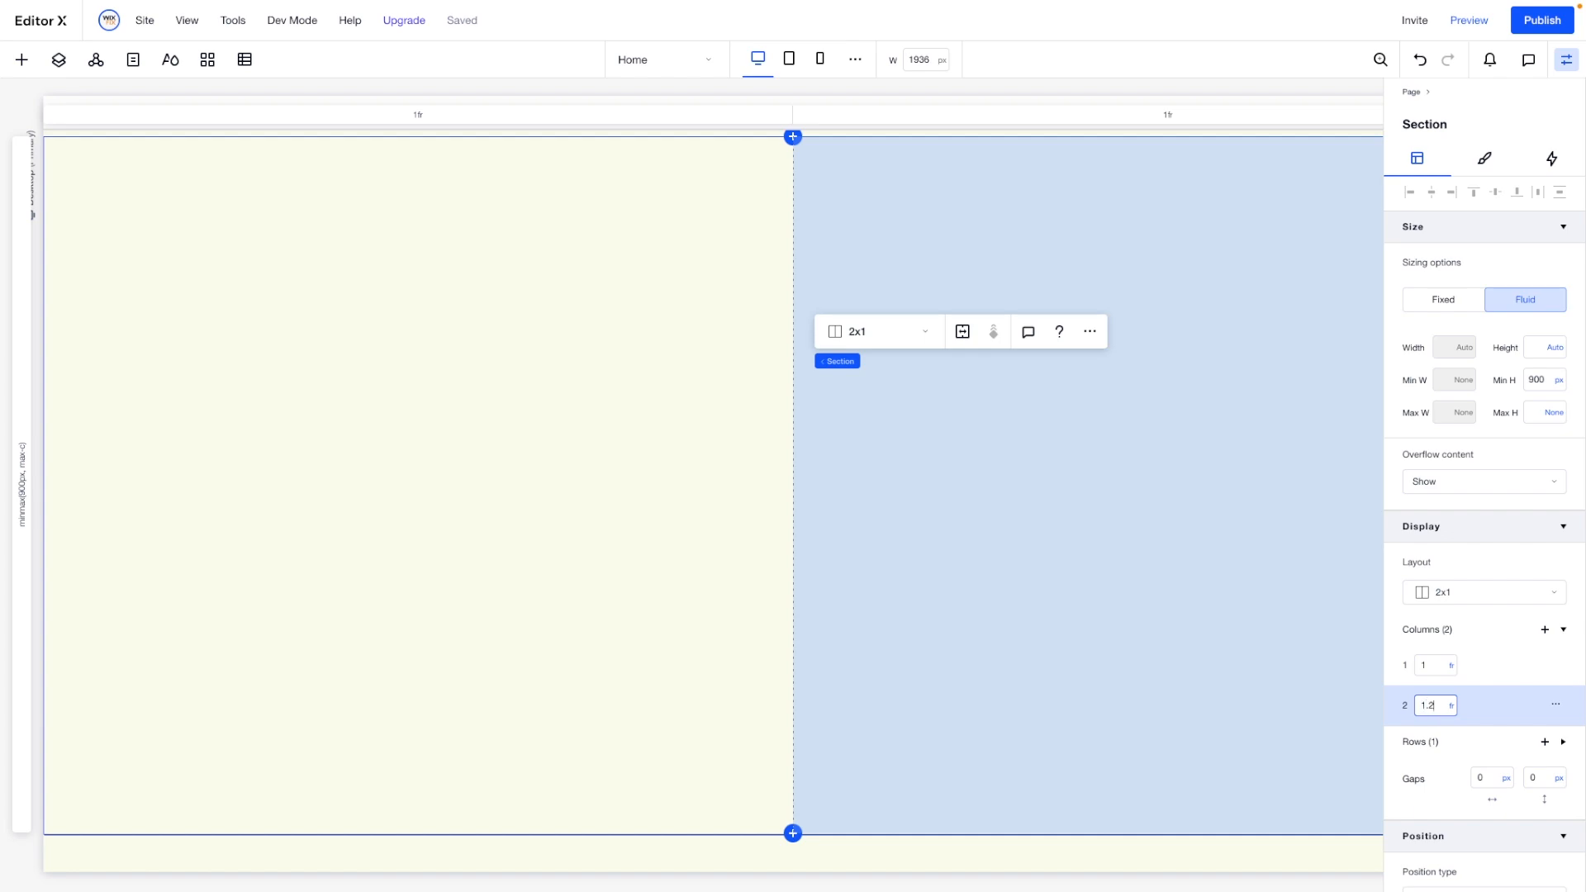
text(1.2)
key(Return)
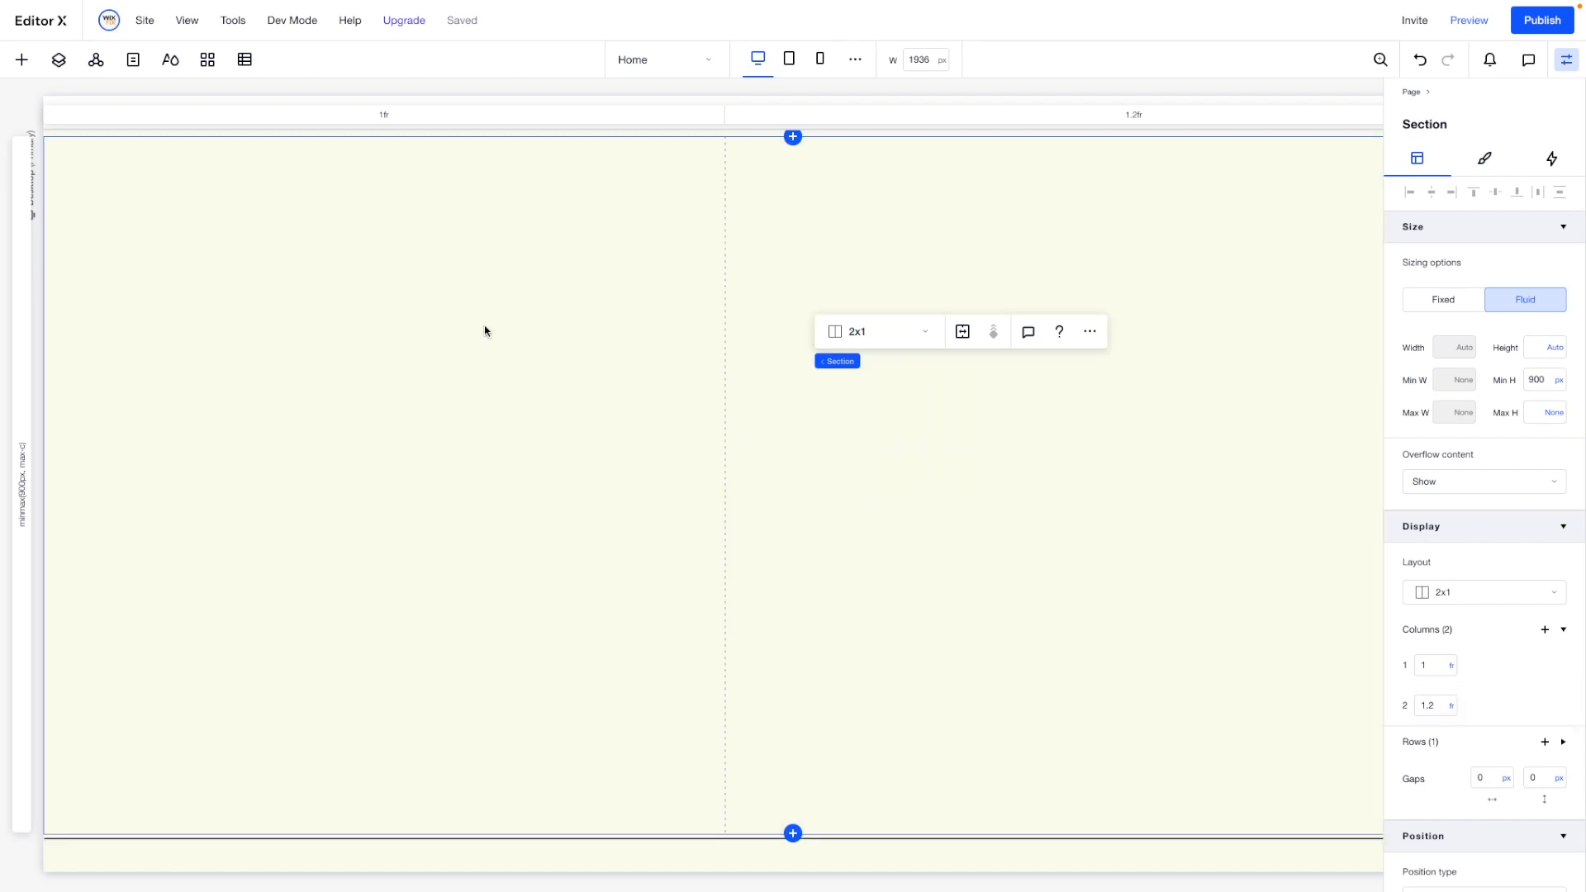
Add a container to the section's first column and stretch it to fill the cell.
scroll(484, 330, up, 1)
scroll(484, 330, down, 1)
click(22, 60)
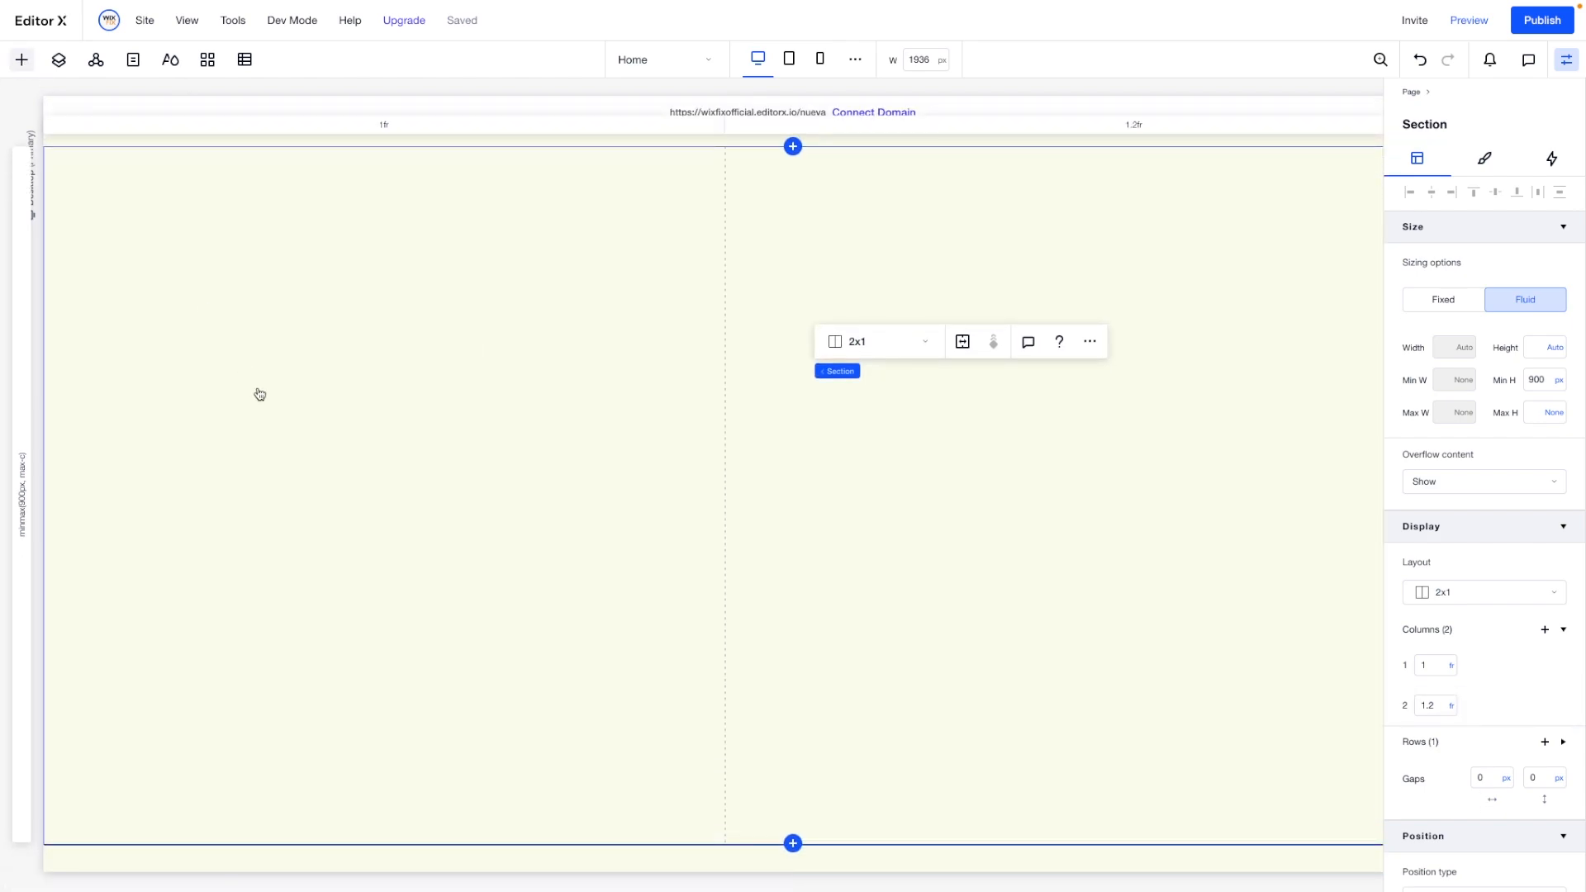
drag(262, 379, 447, 474)
click(545, 379)
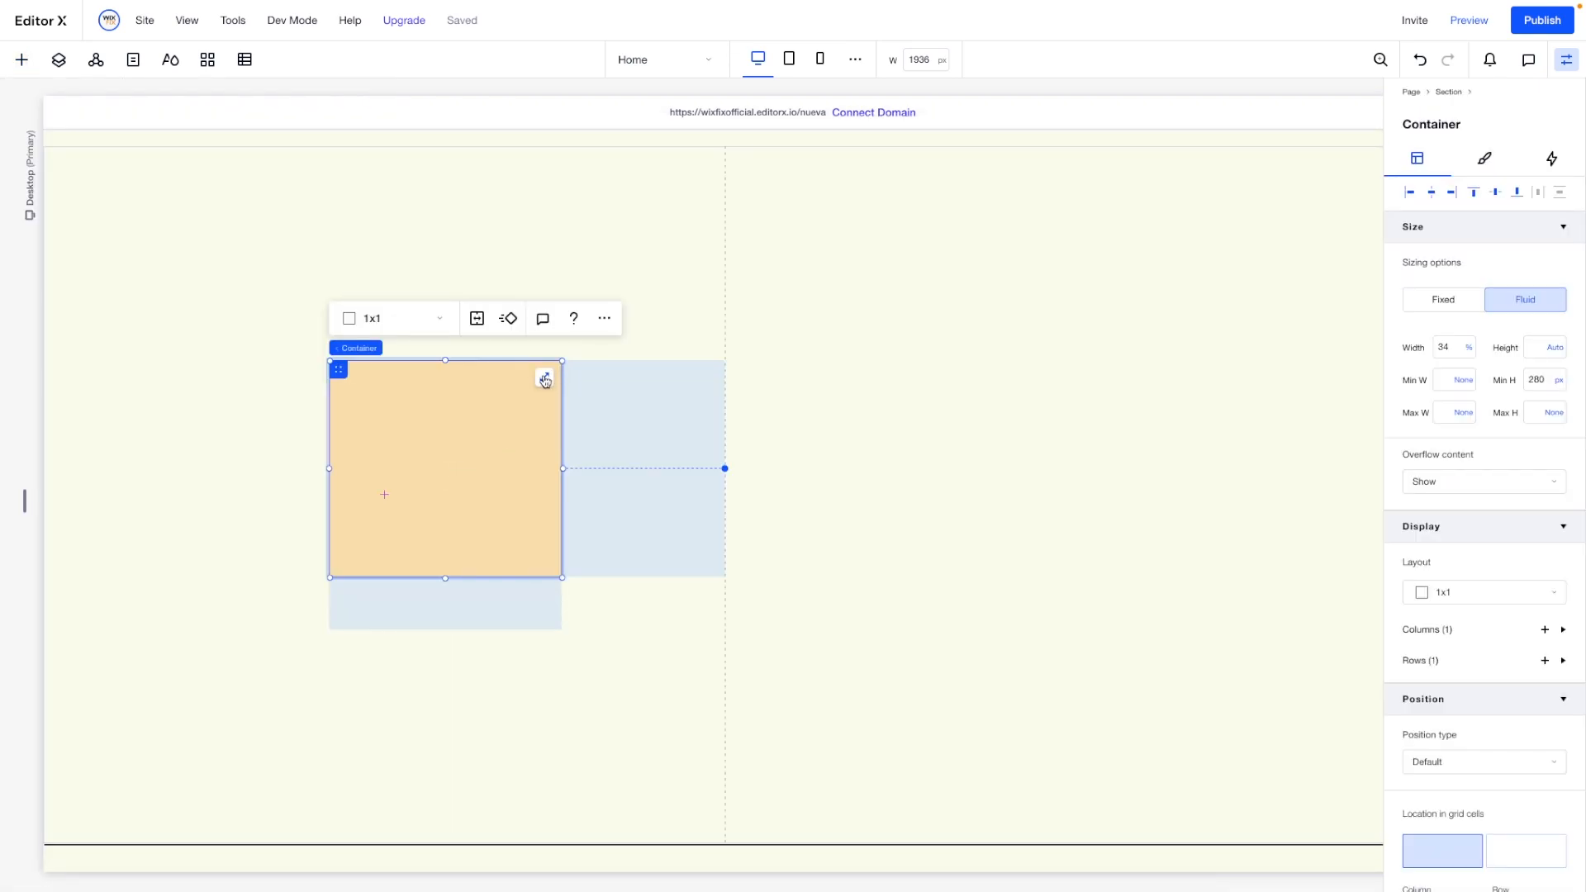
click(545, 379)
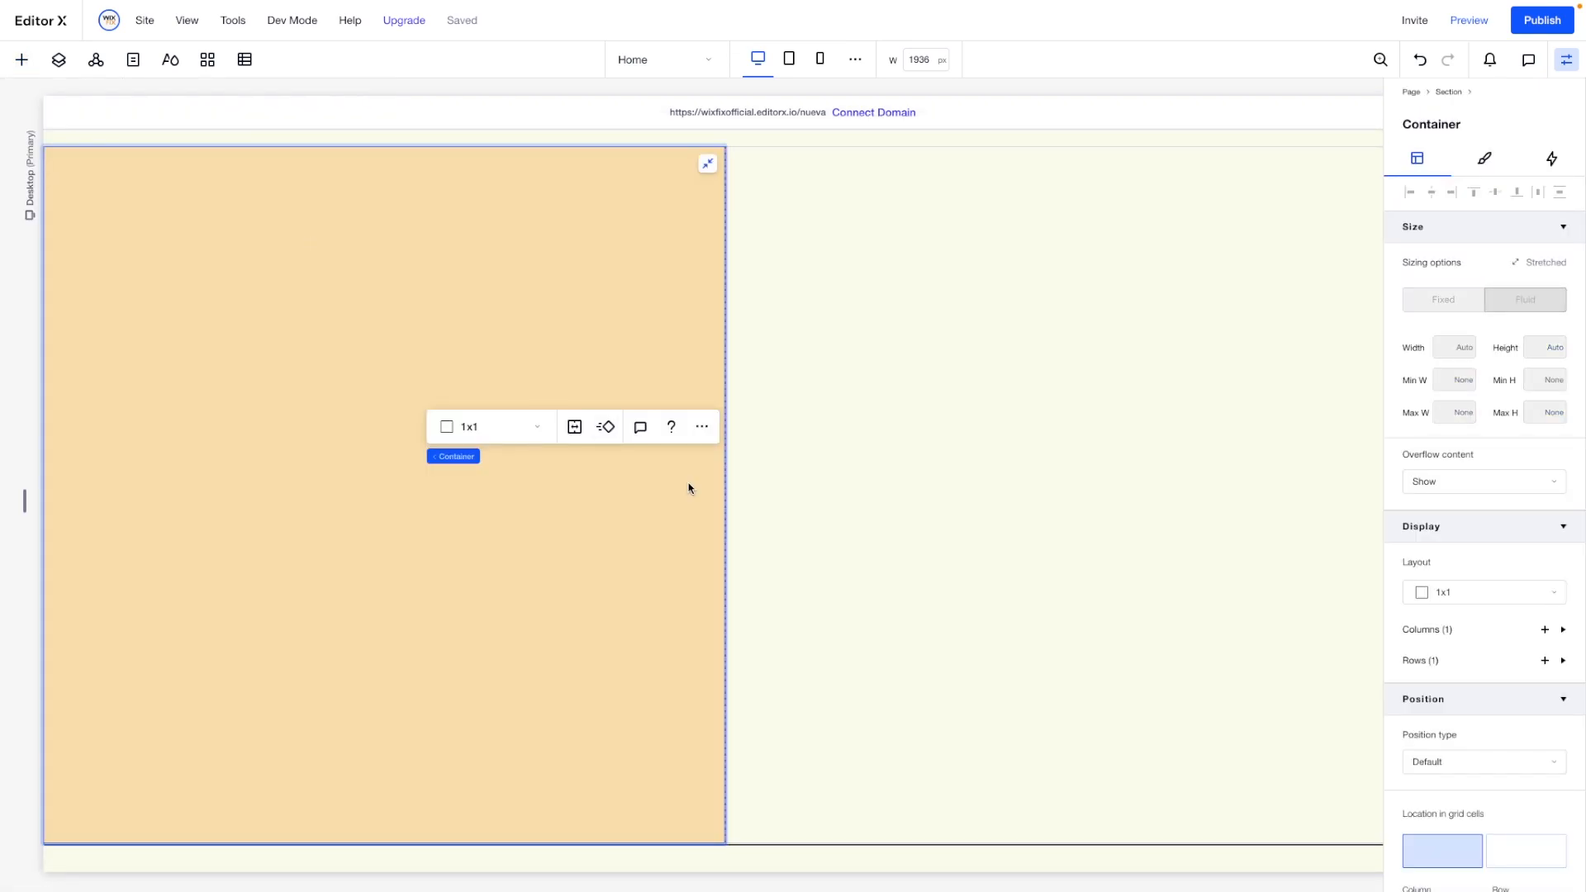
Fill the container's background with the darkest brown theme color.
click(1484, 160)
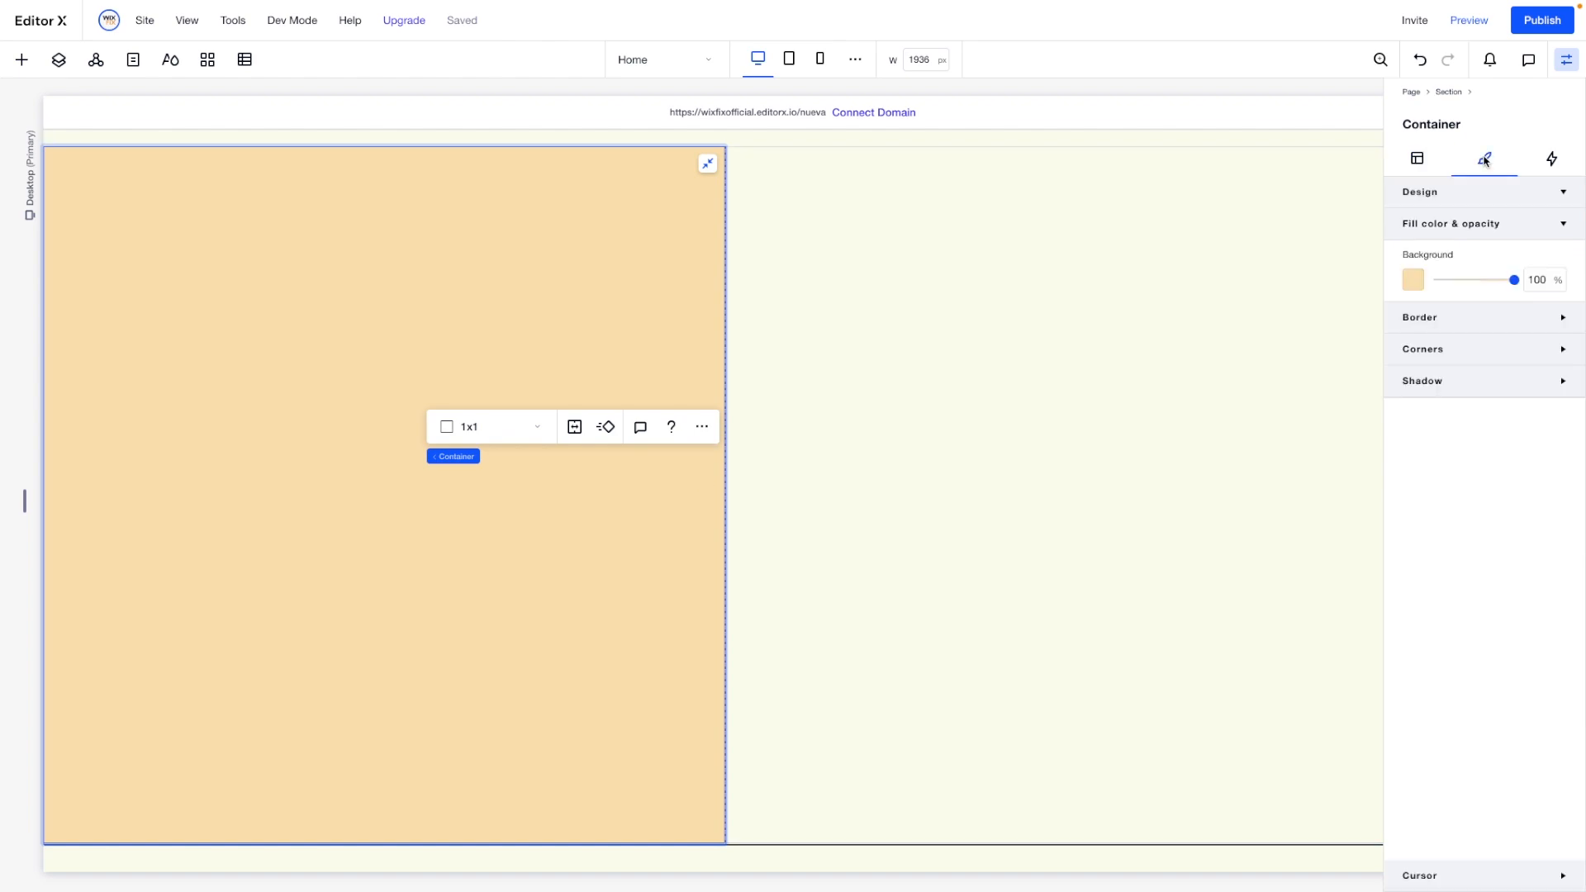
click(1413, 279)
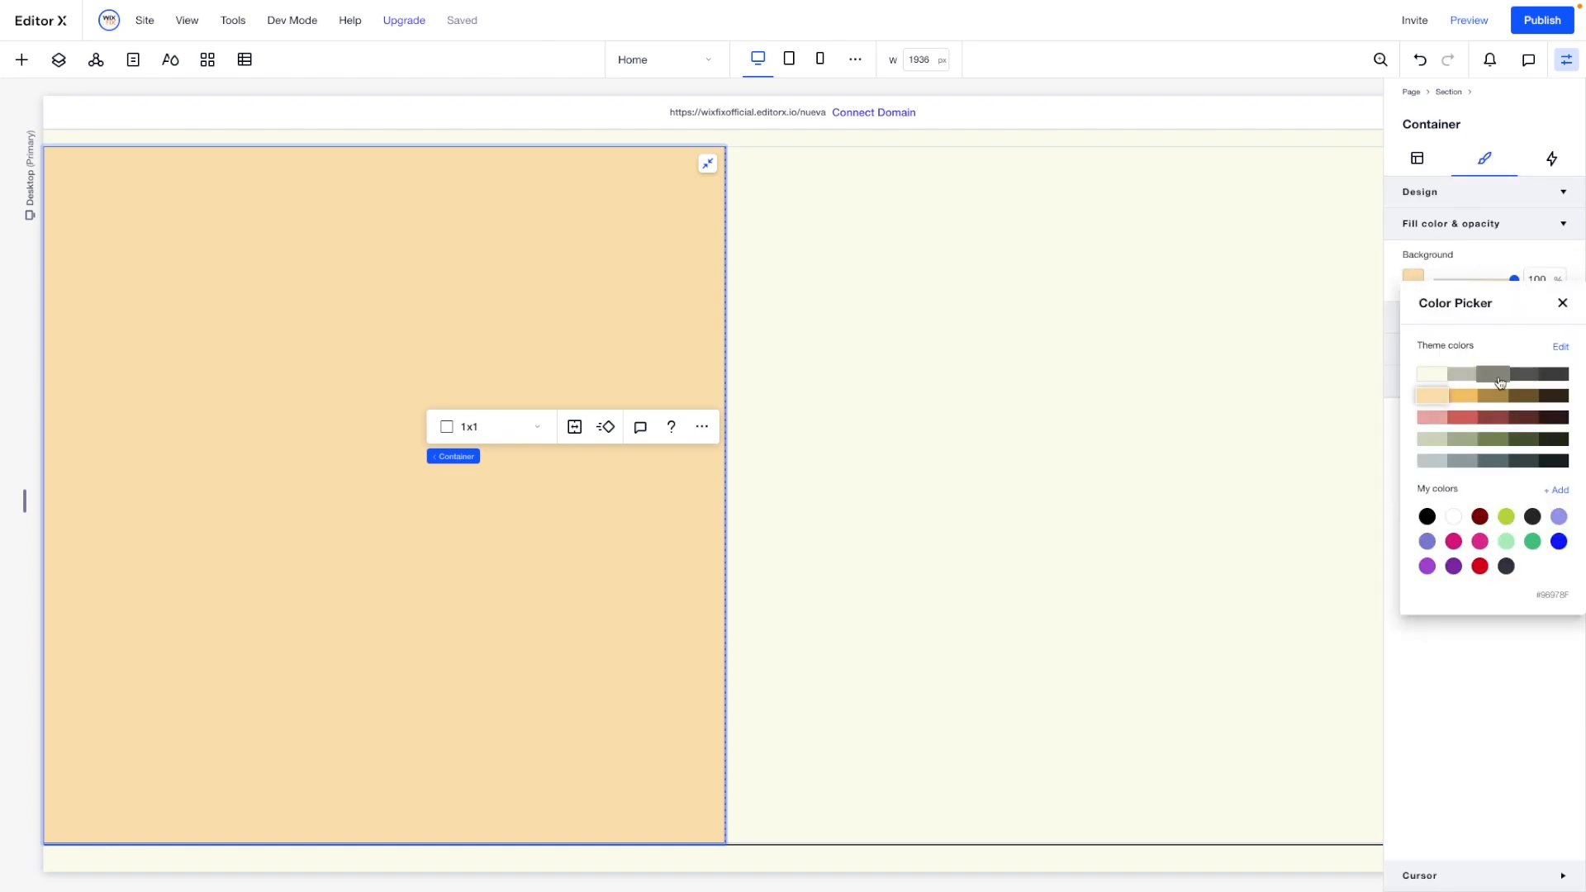
click(1557, 396)
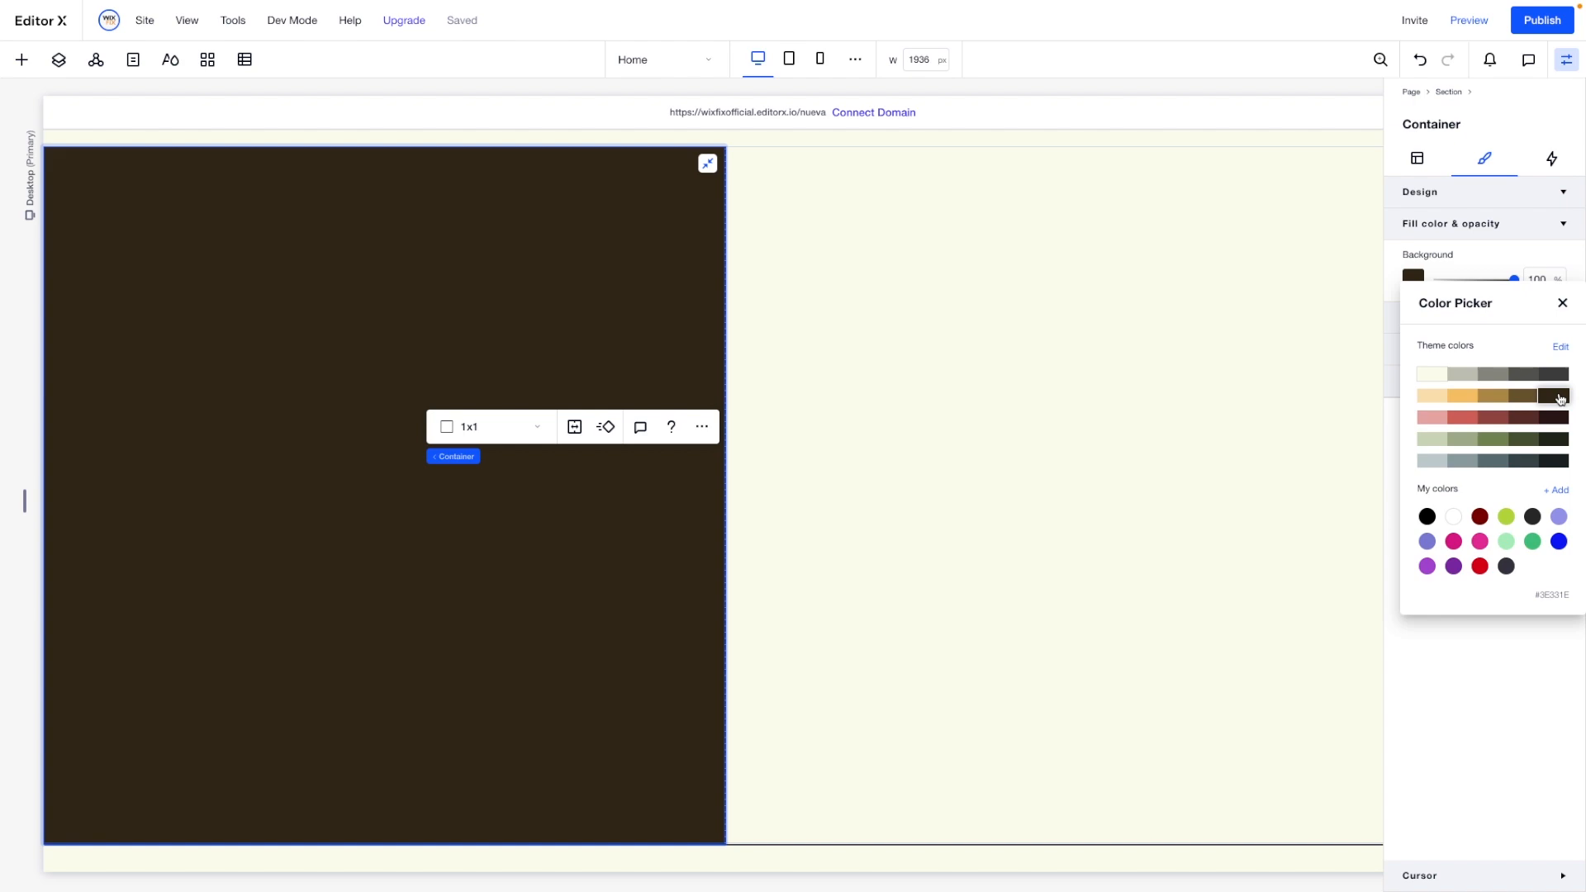
click(1418, 158)
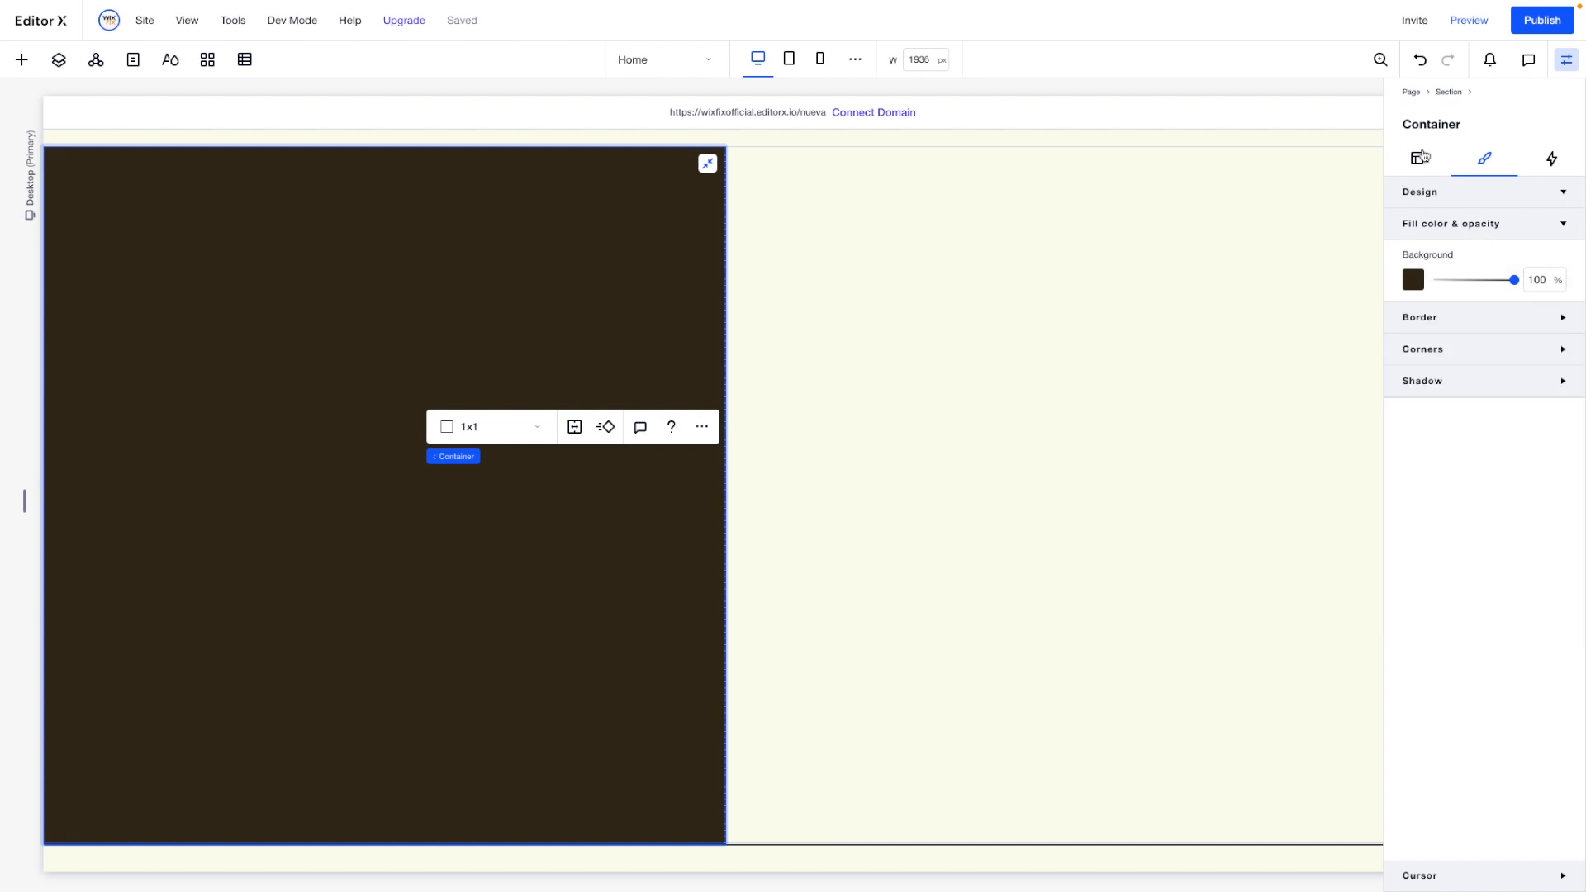
Set the dark container's top and left margins to 5 px.
click(1417, 158)
scroll(1477, 467, down, 2)
scroll(1476, 467, down, 2)
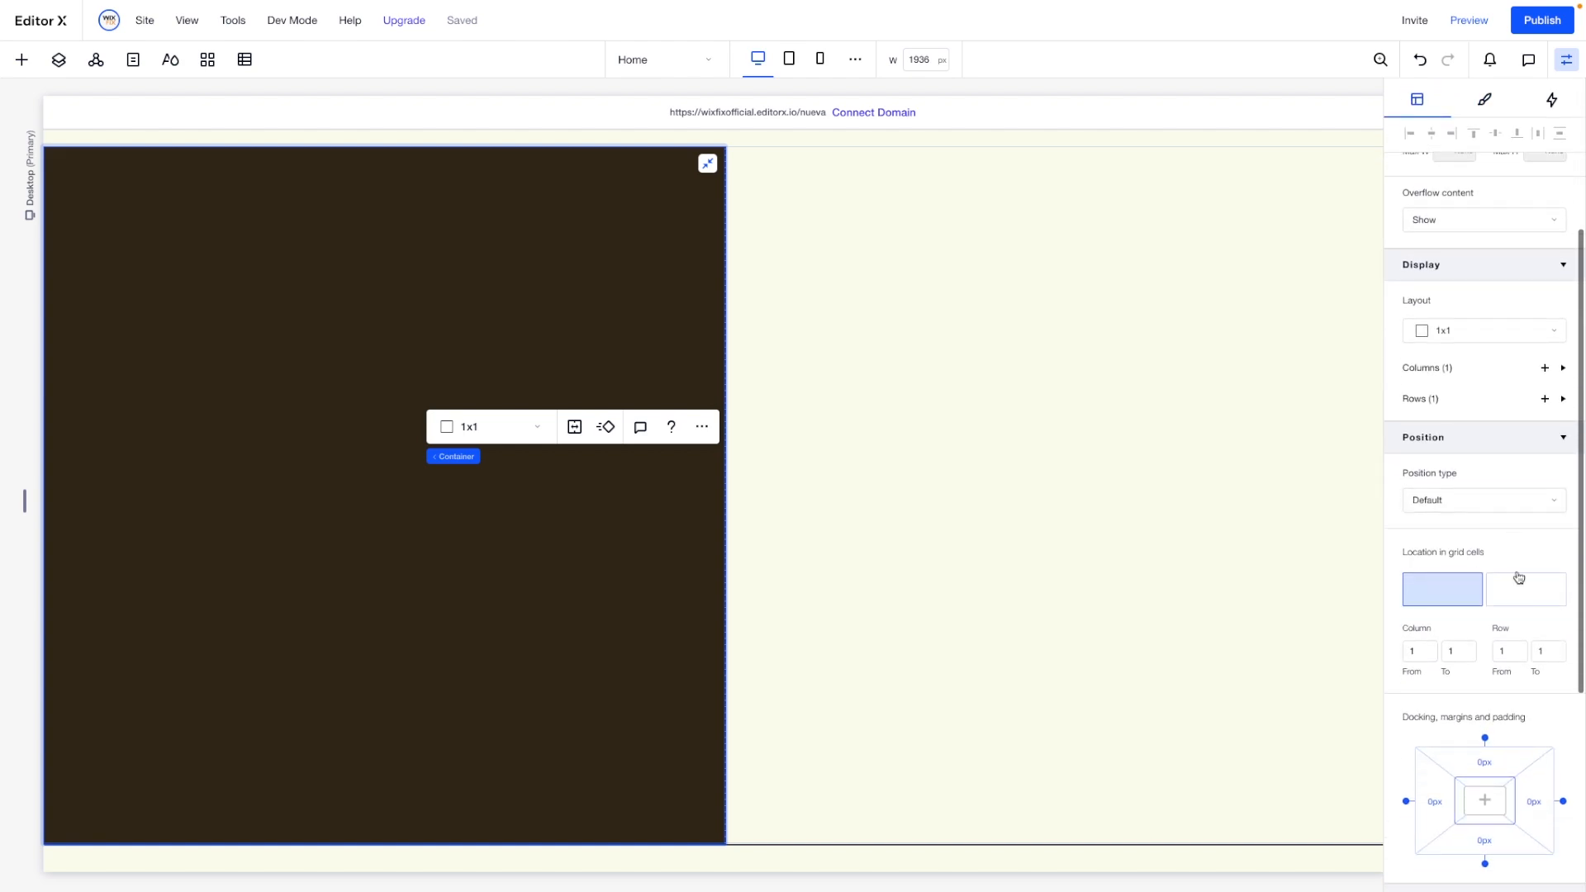
scroll(1522, 637, down, 2)
click(1487, 616)
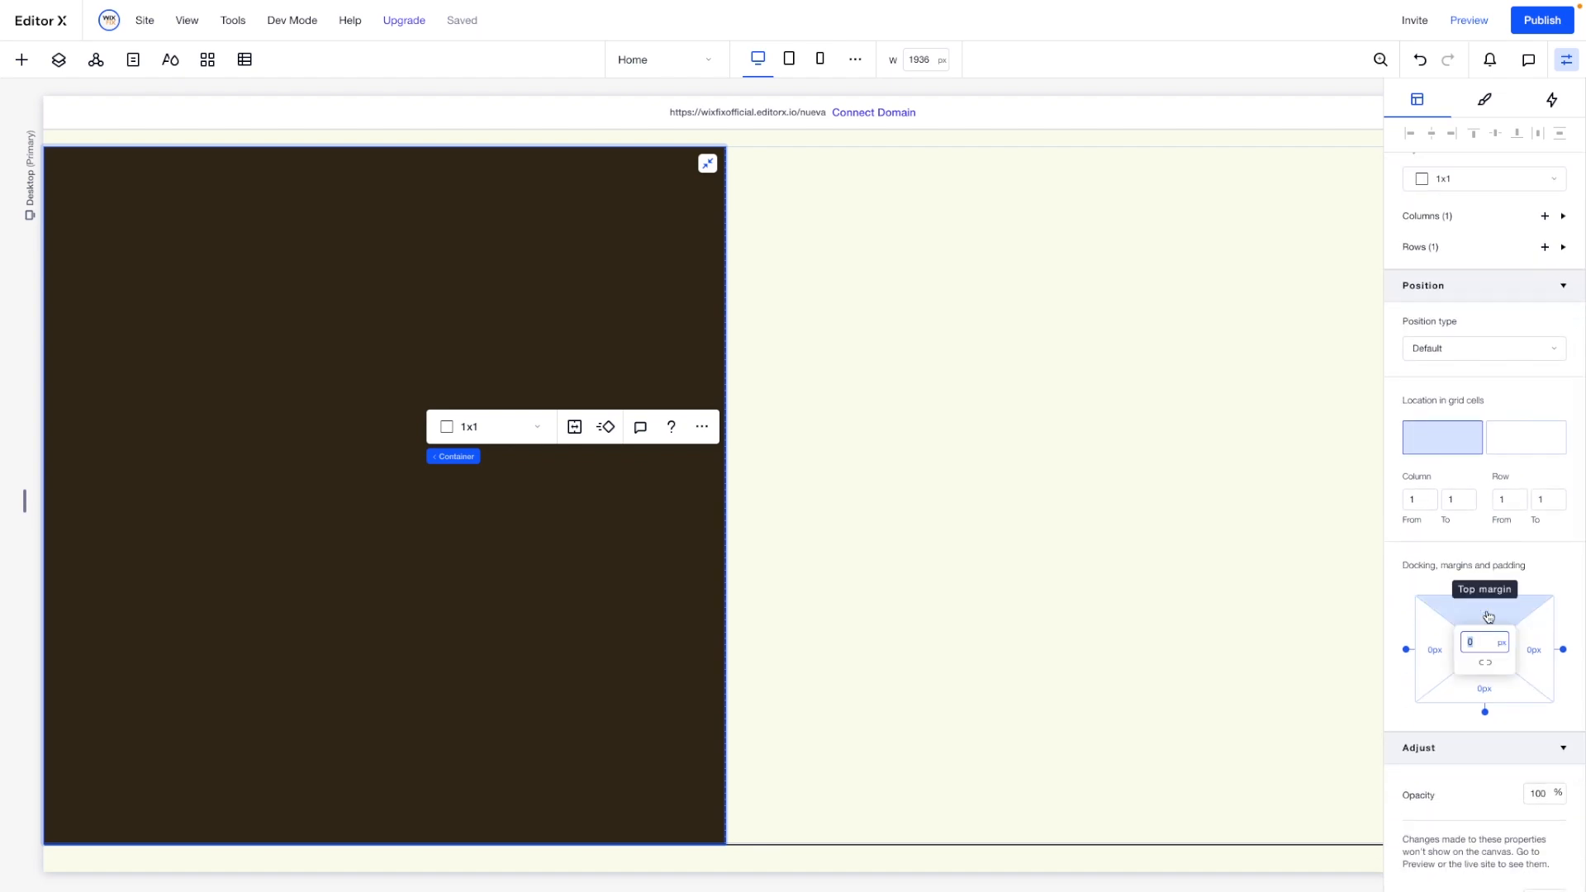
text(5)
key(Return)
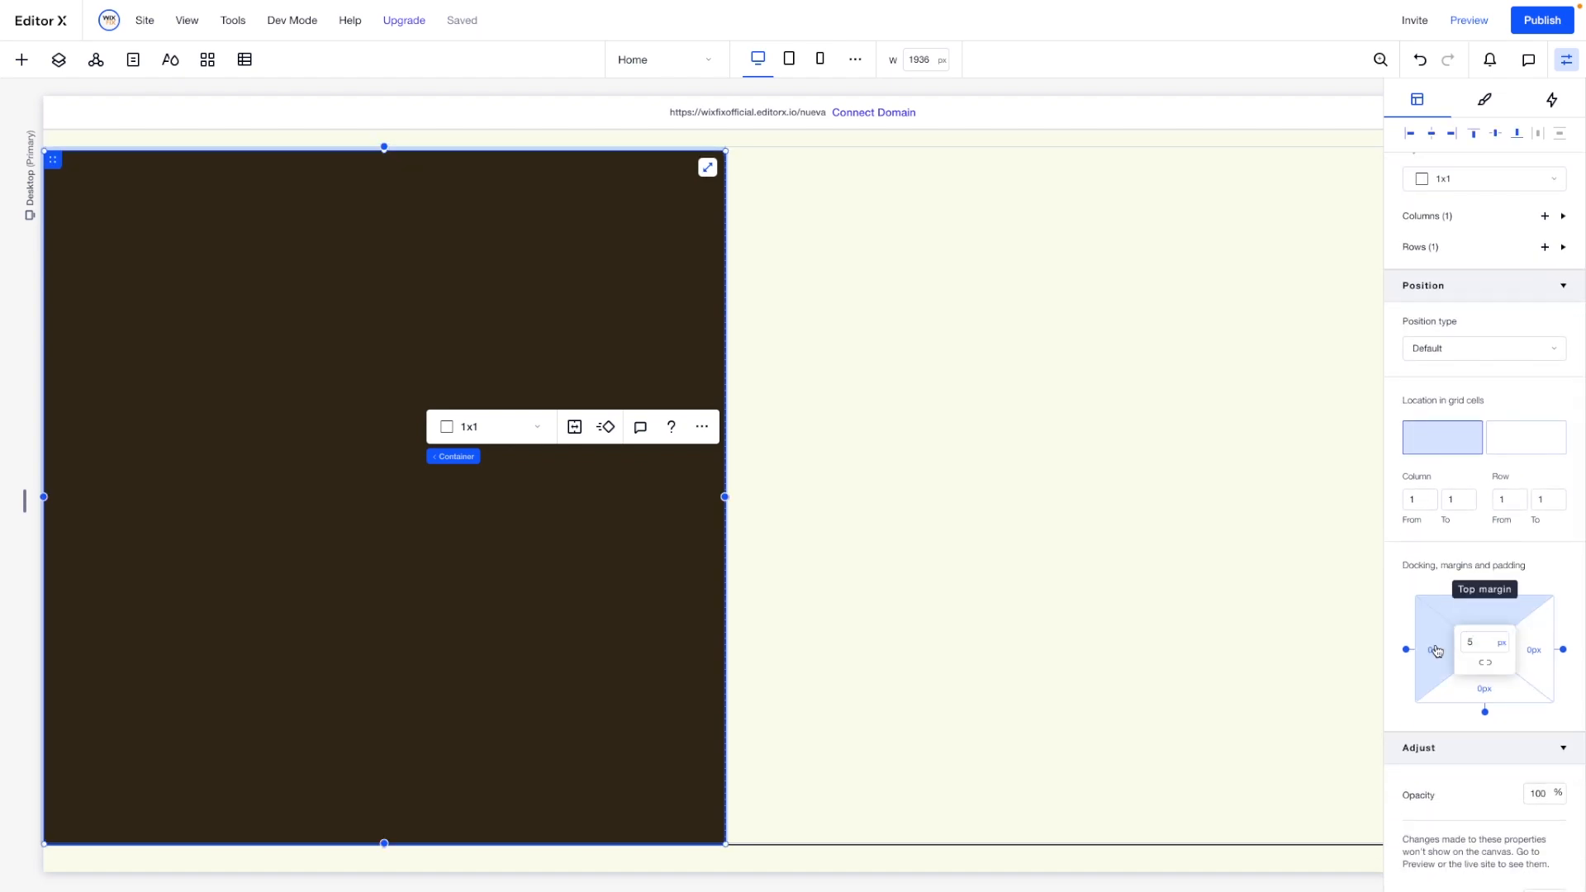
click(1437, 652)
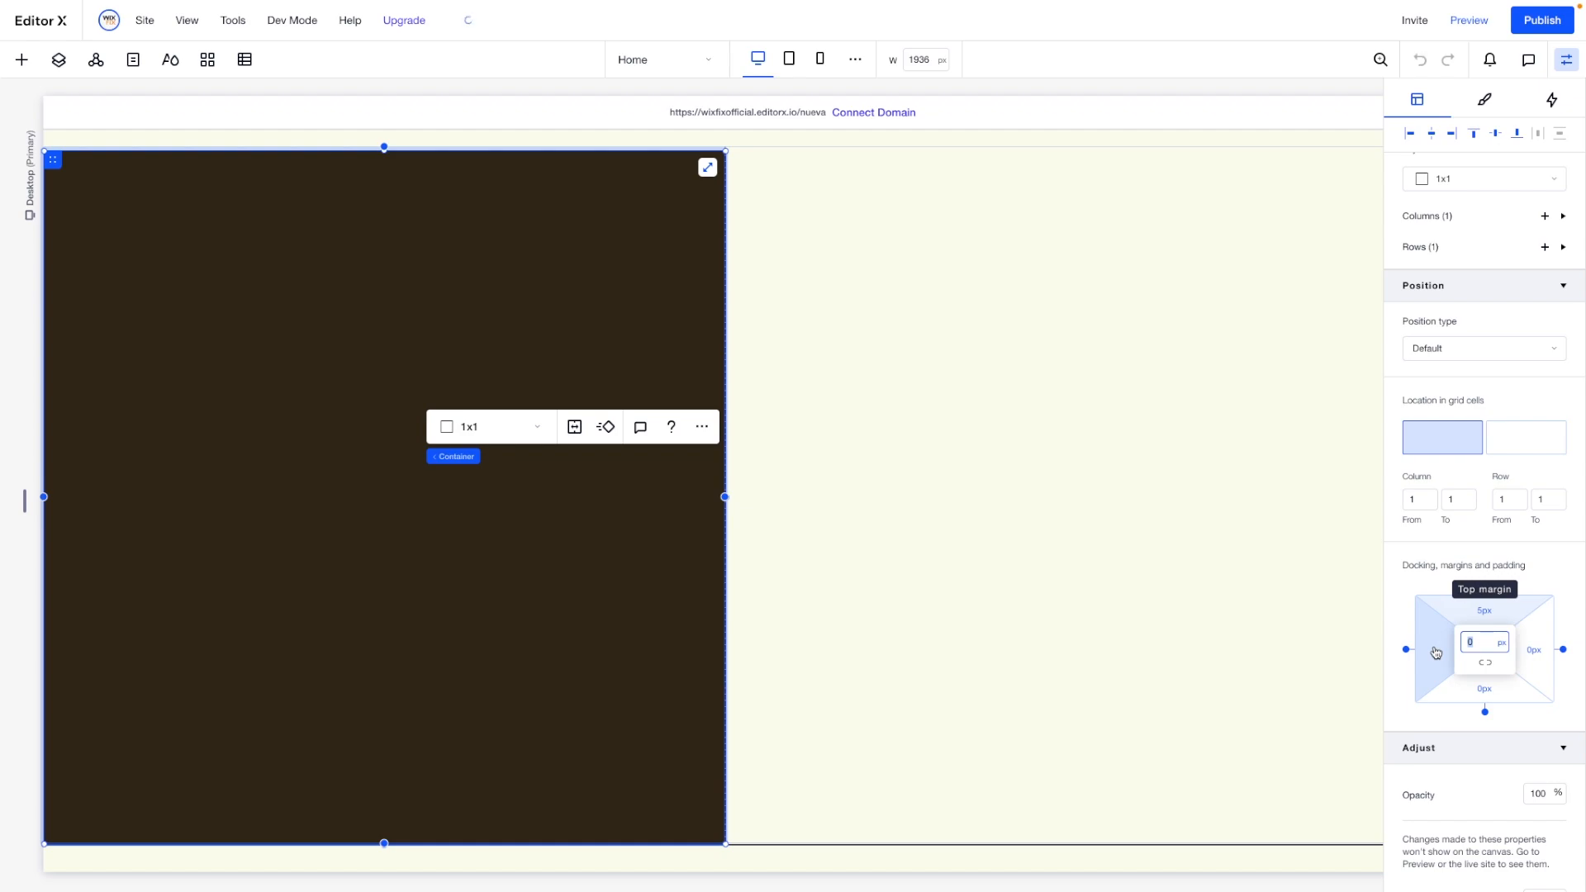
key(Return)
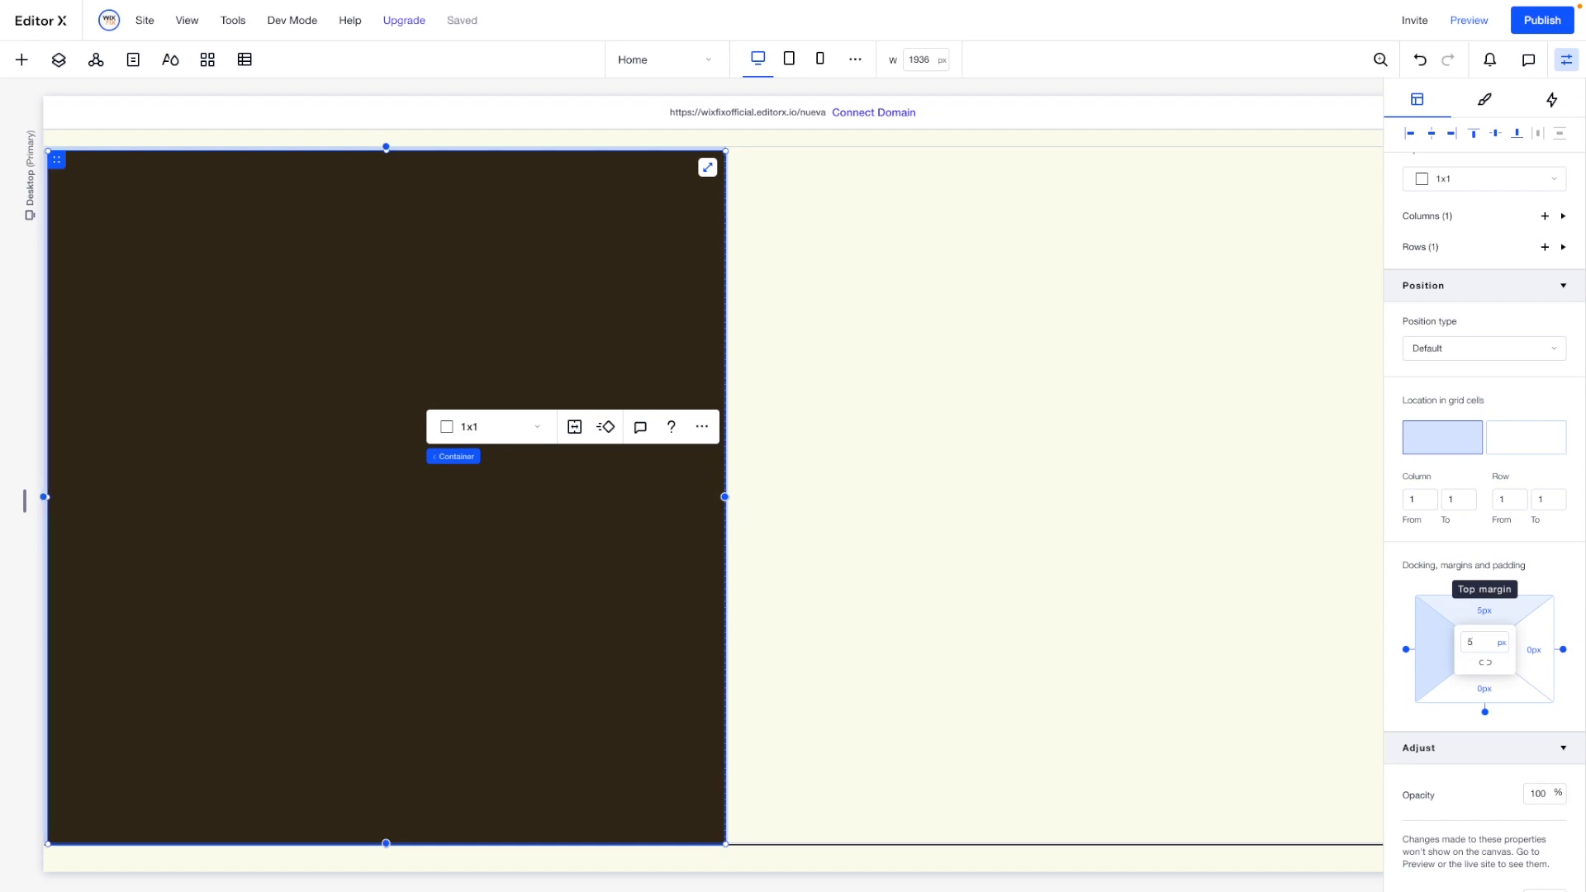
Set the dark container's top and left margins to 10 px.
scroll(1479, 693, up, 3)
scroll(1450, 827, down, 3)
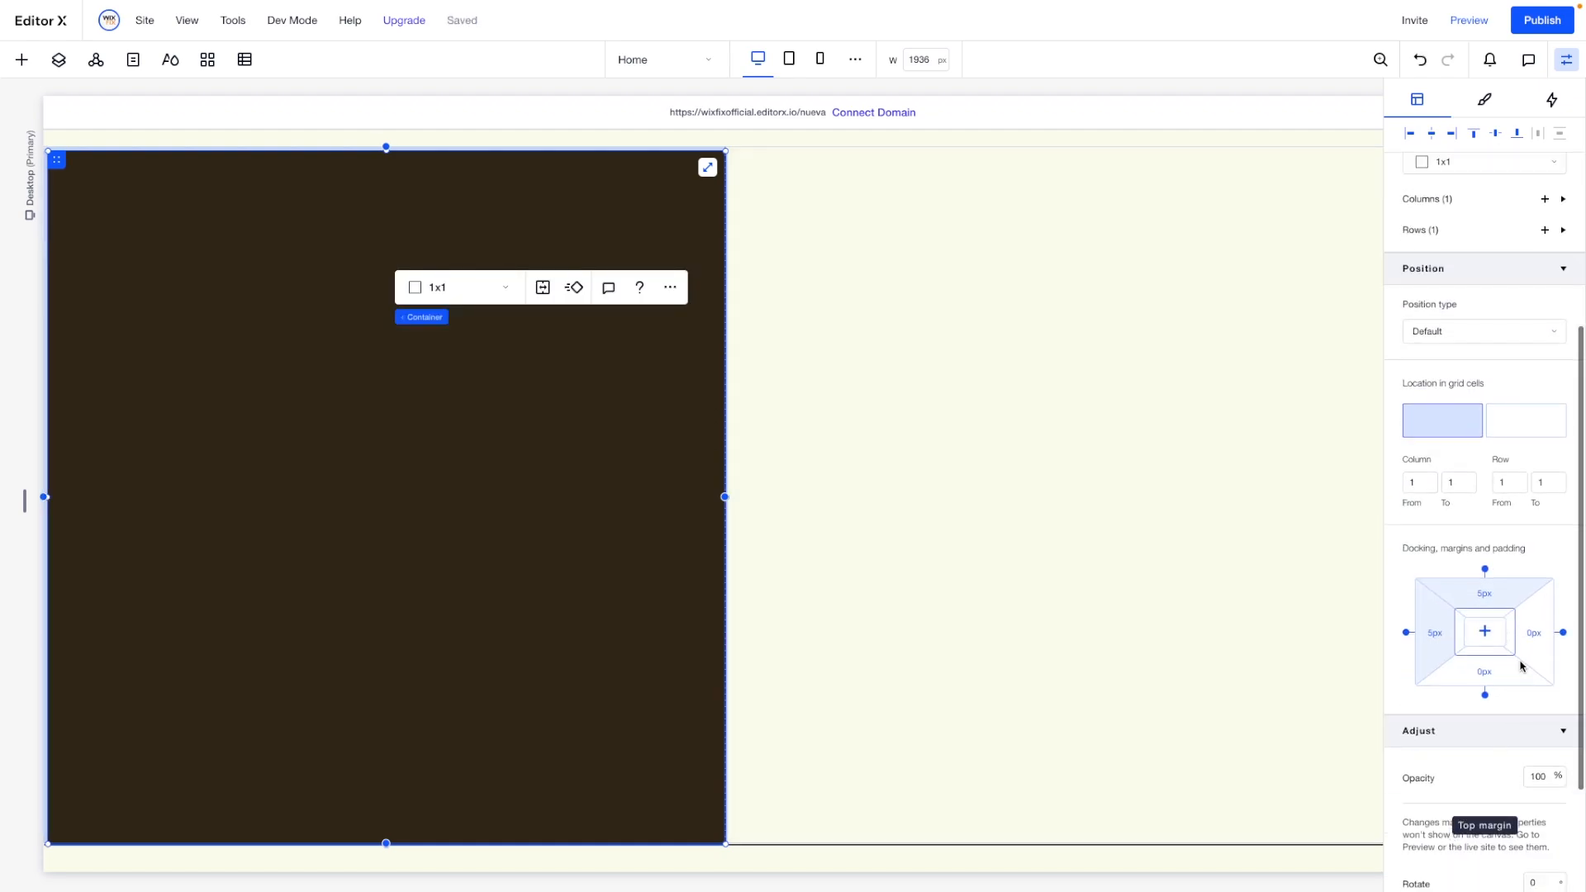
click(1501, 599)
text(10)
key(Return)
click(1442, 631)
key(Return)
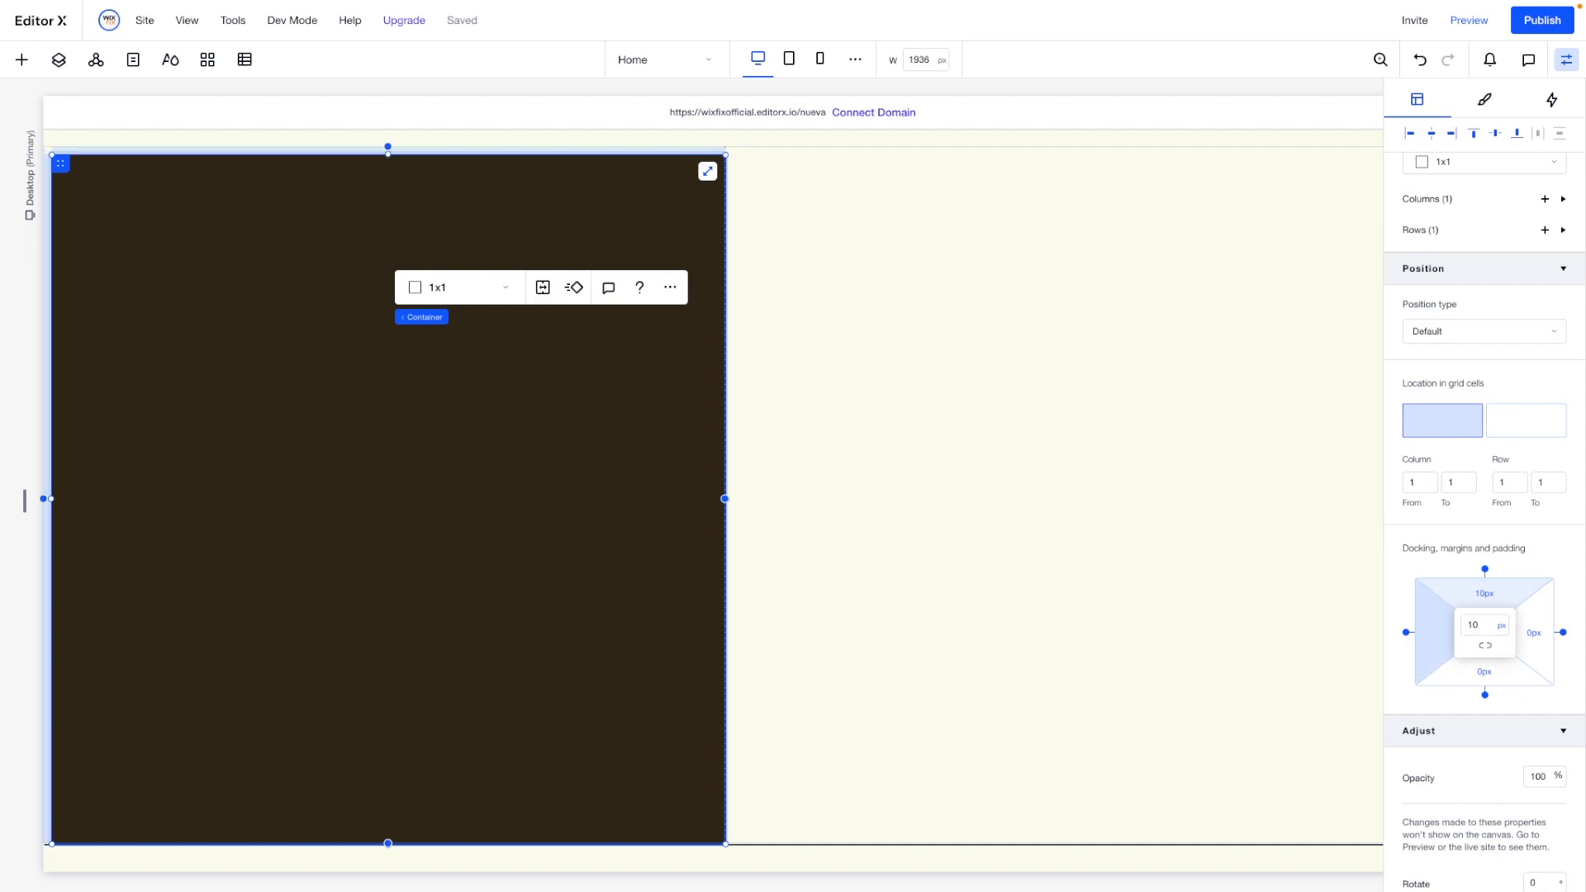
Add an image stretched across the section's first grid cell, using BG3.jpg from the site files.
click(22, 58)
drag(159, 285, 988, 425)
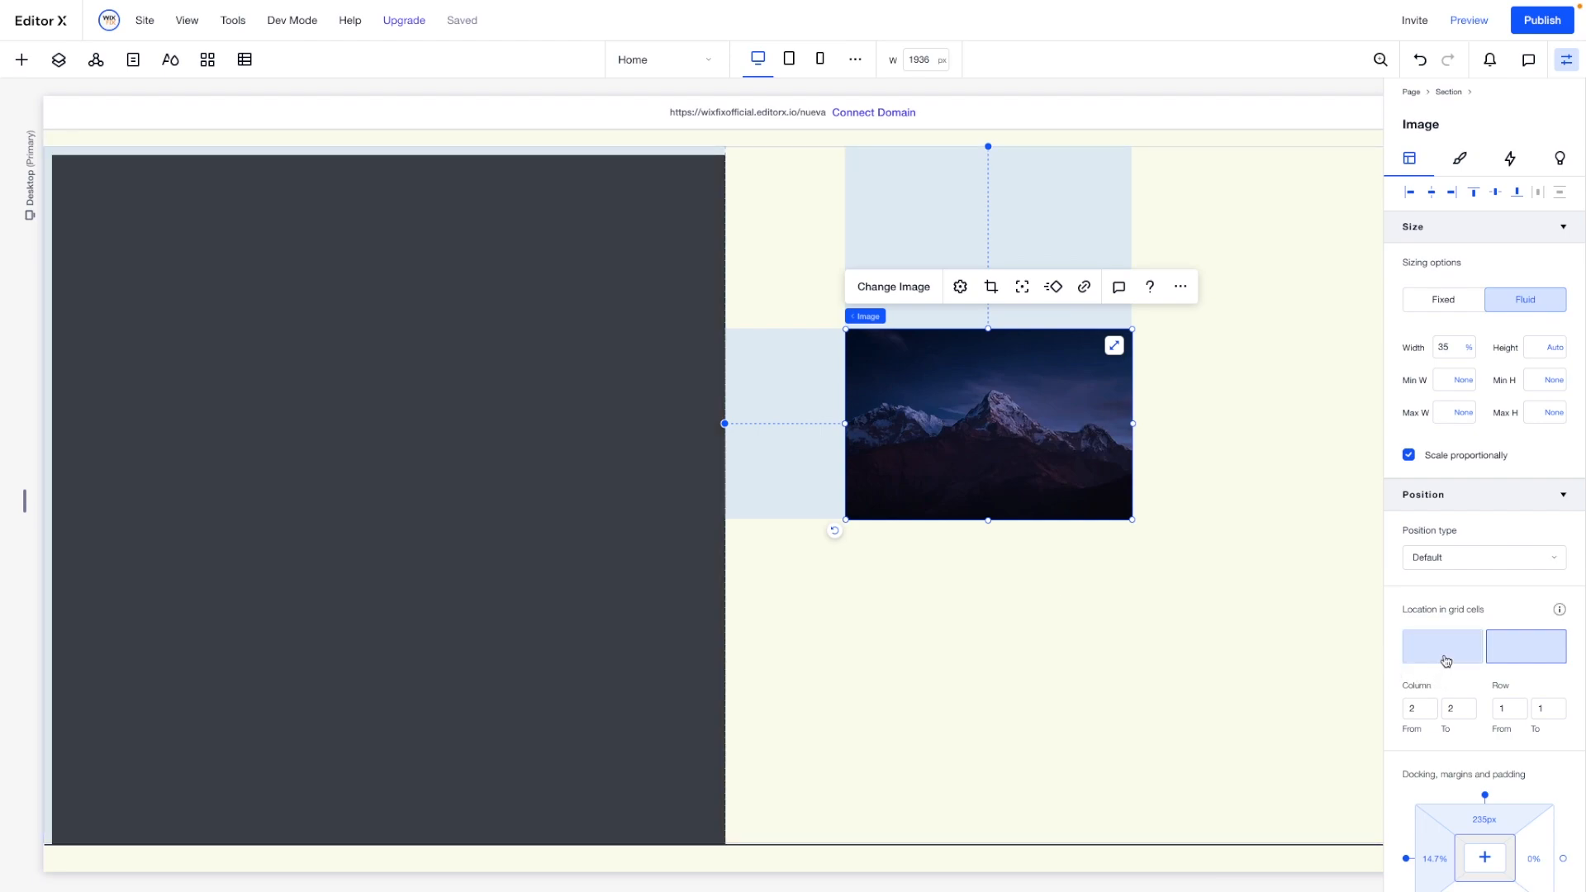
click(1445, 661)
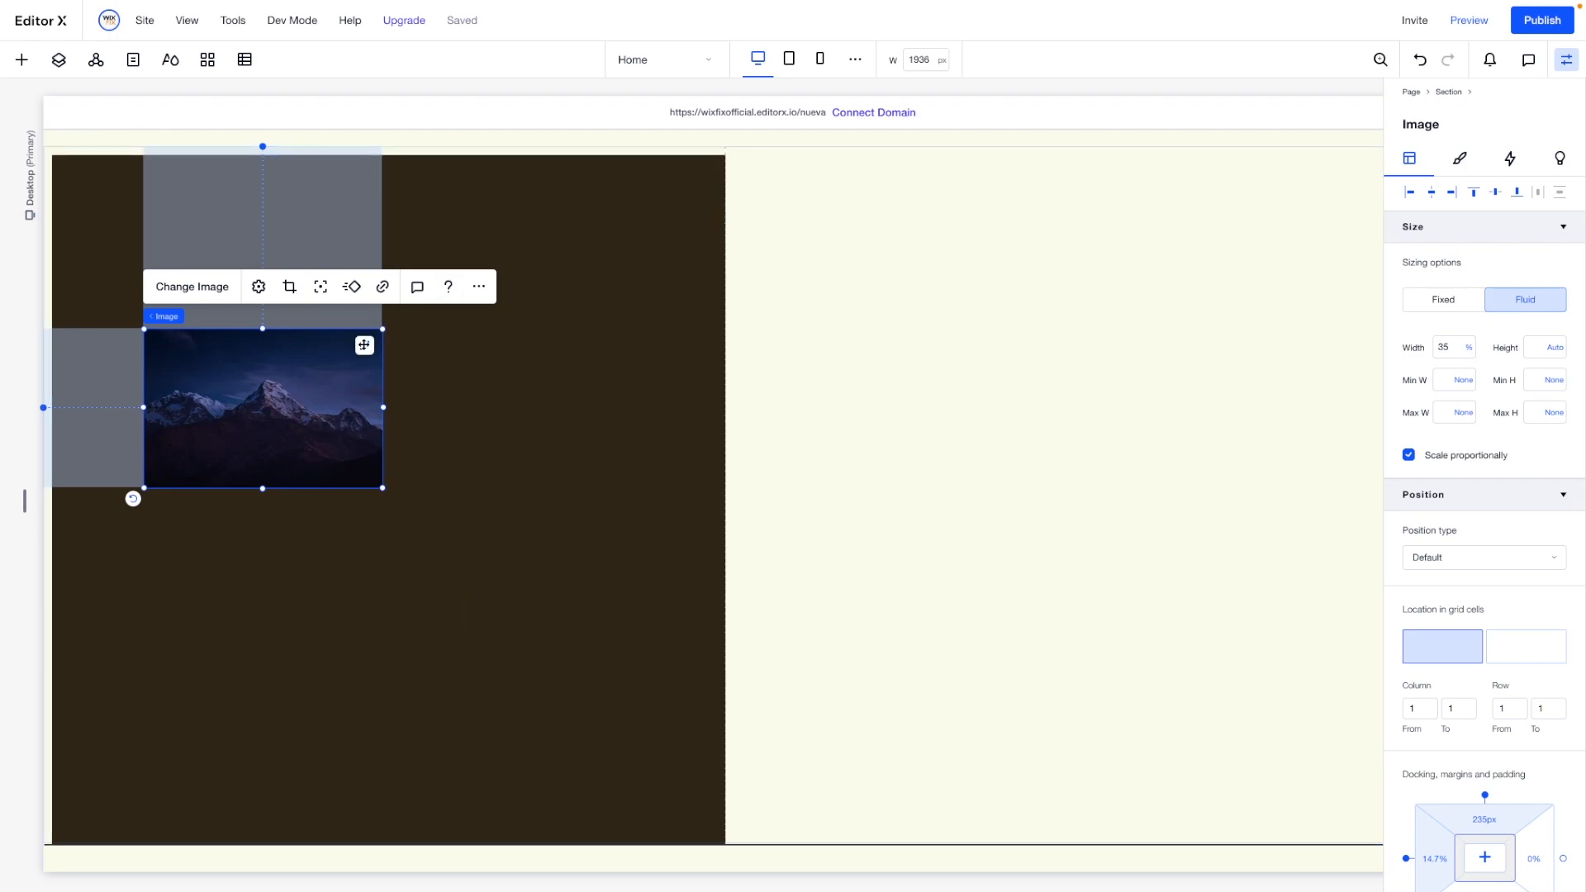
click(364, 347)
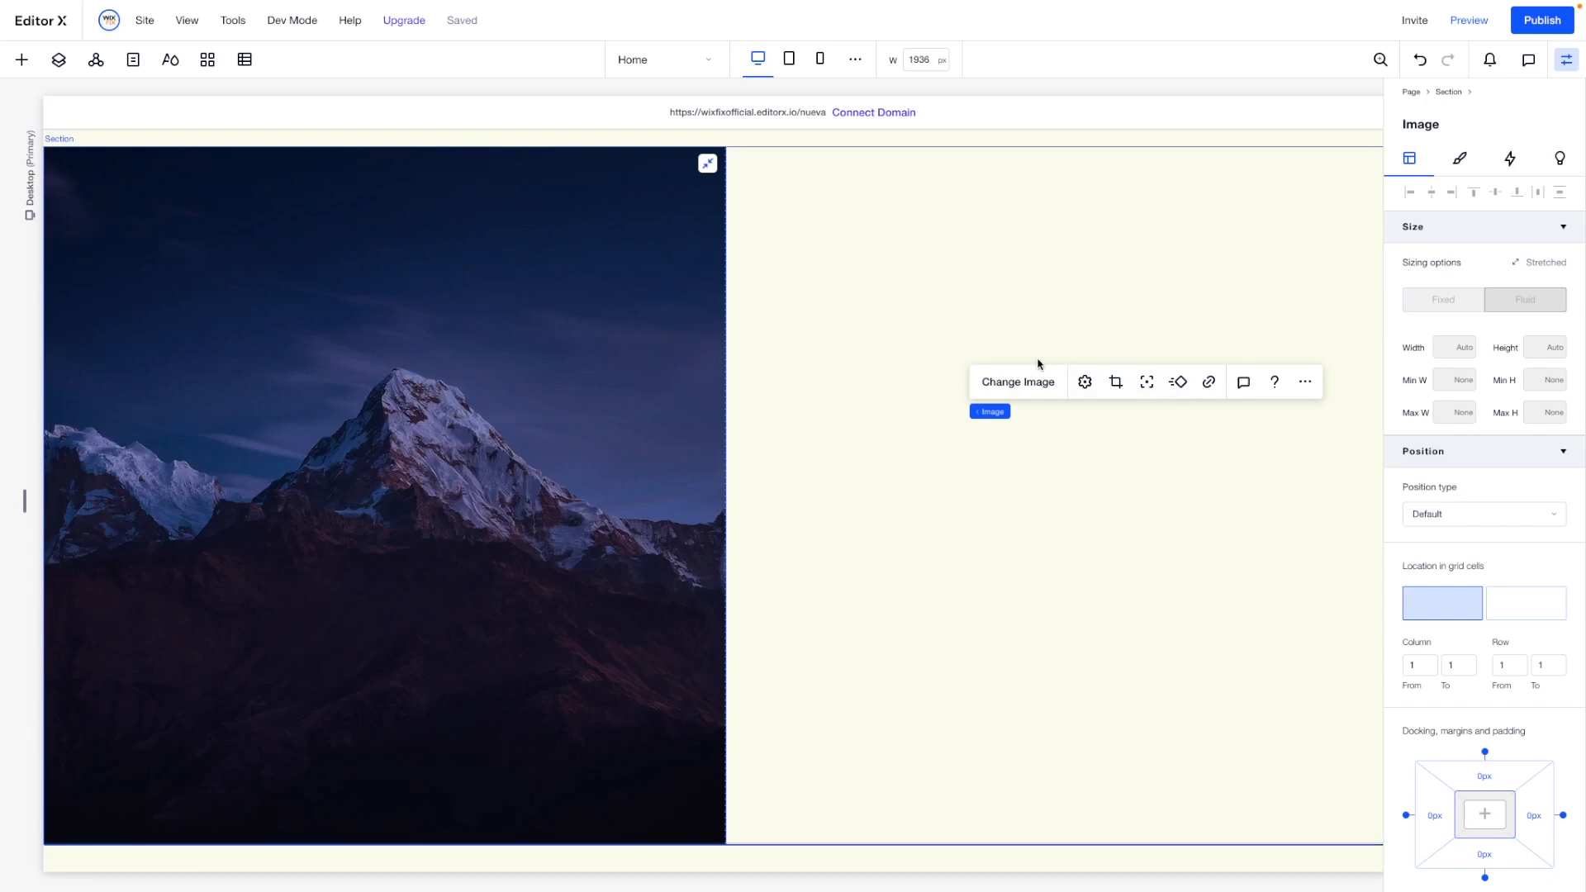
click(1032, 382)
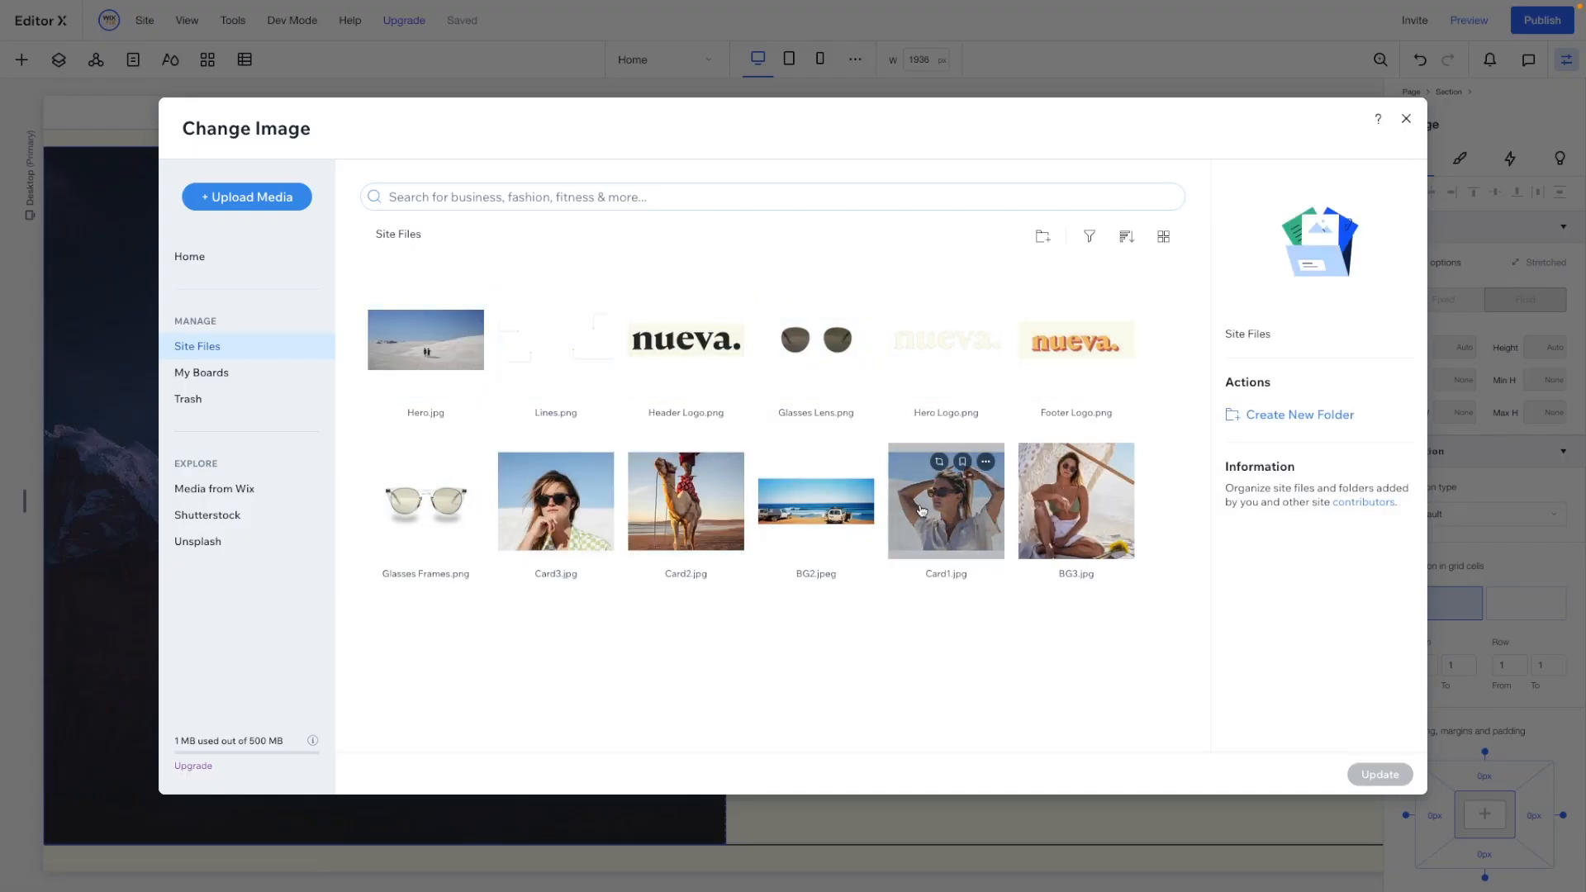
double_click(1079, 522)
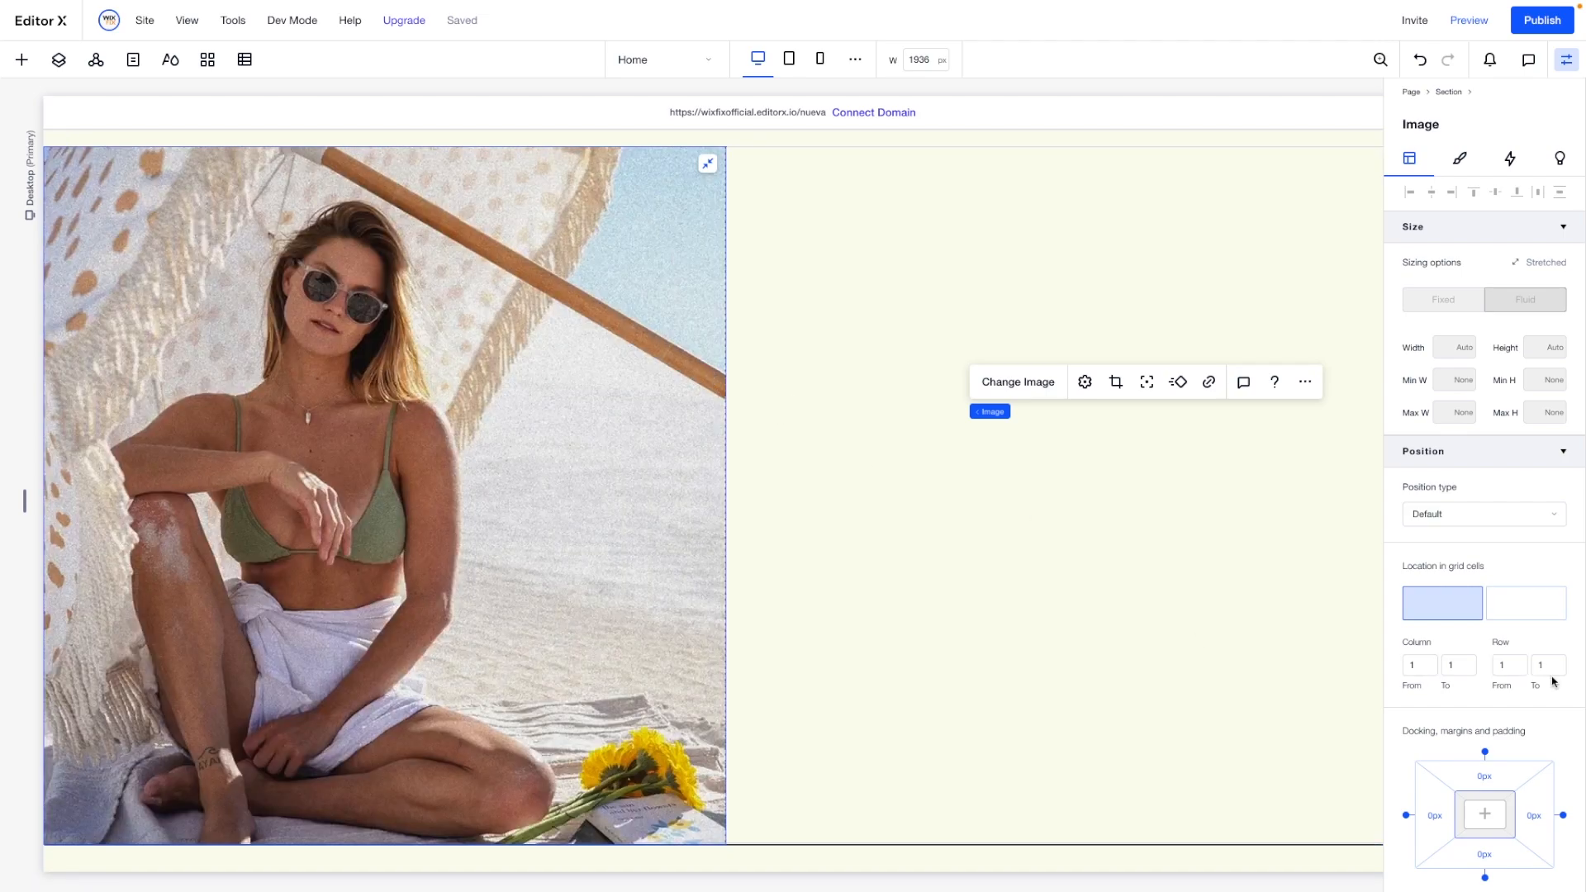
Set the BG3.jpg image's bottom and right margins to 10 px.
scroll(1552, 681, down, 3)
click(1487, 661)
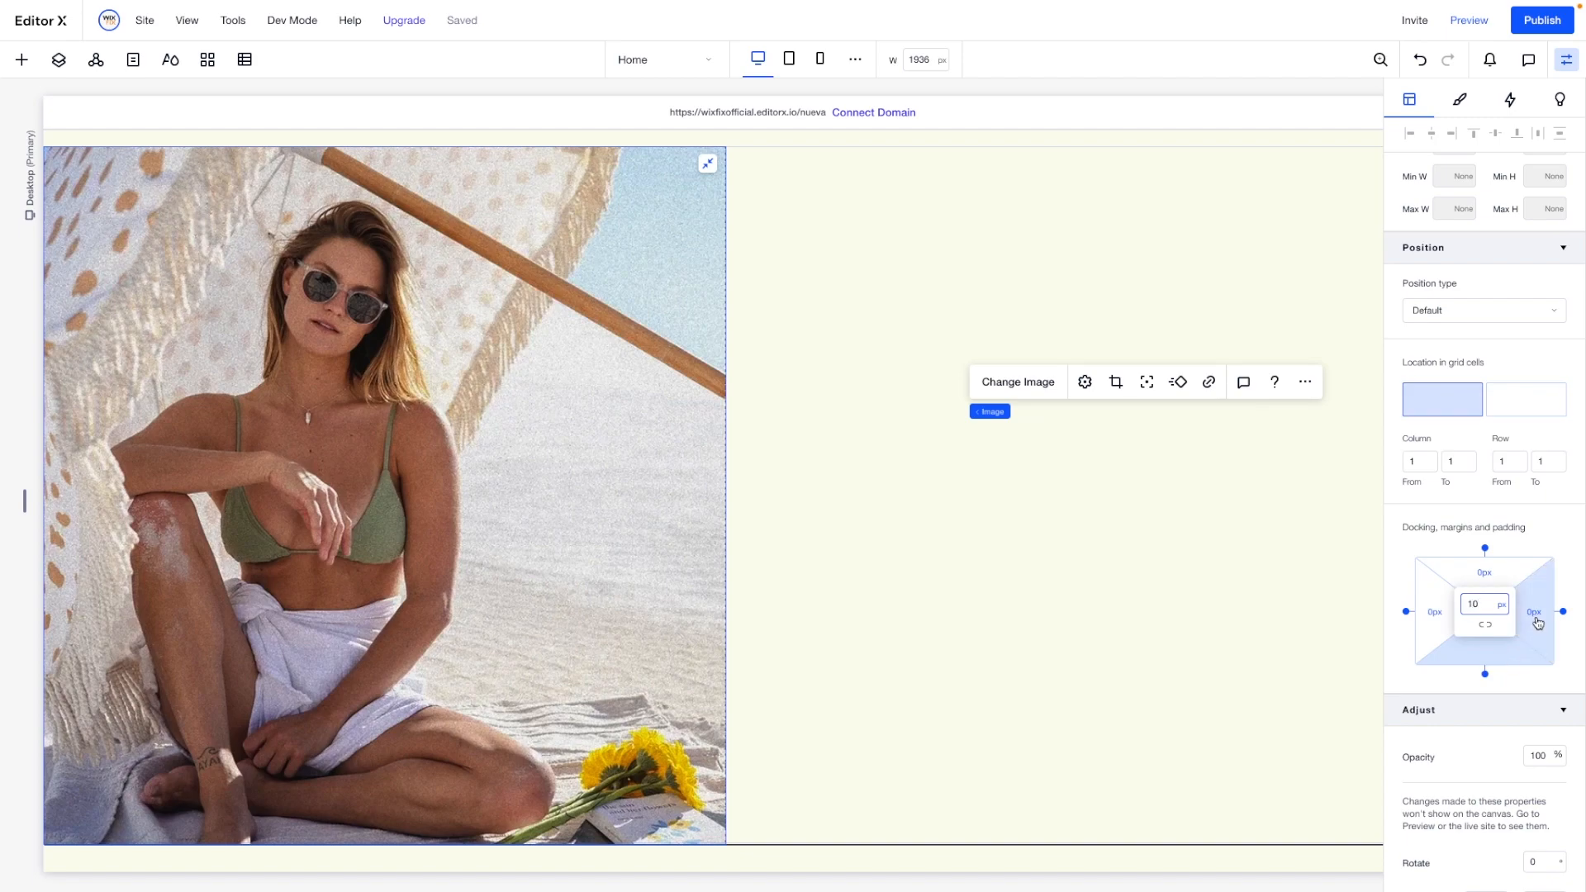
key(Return)
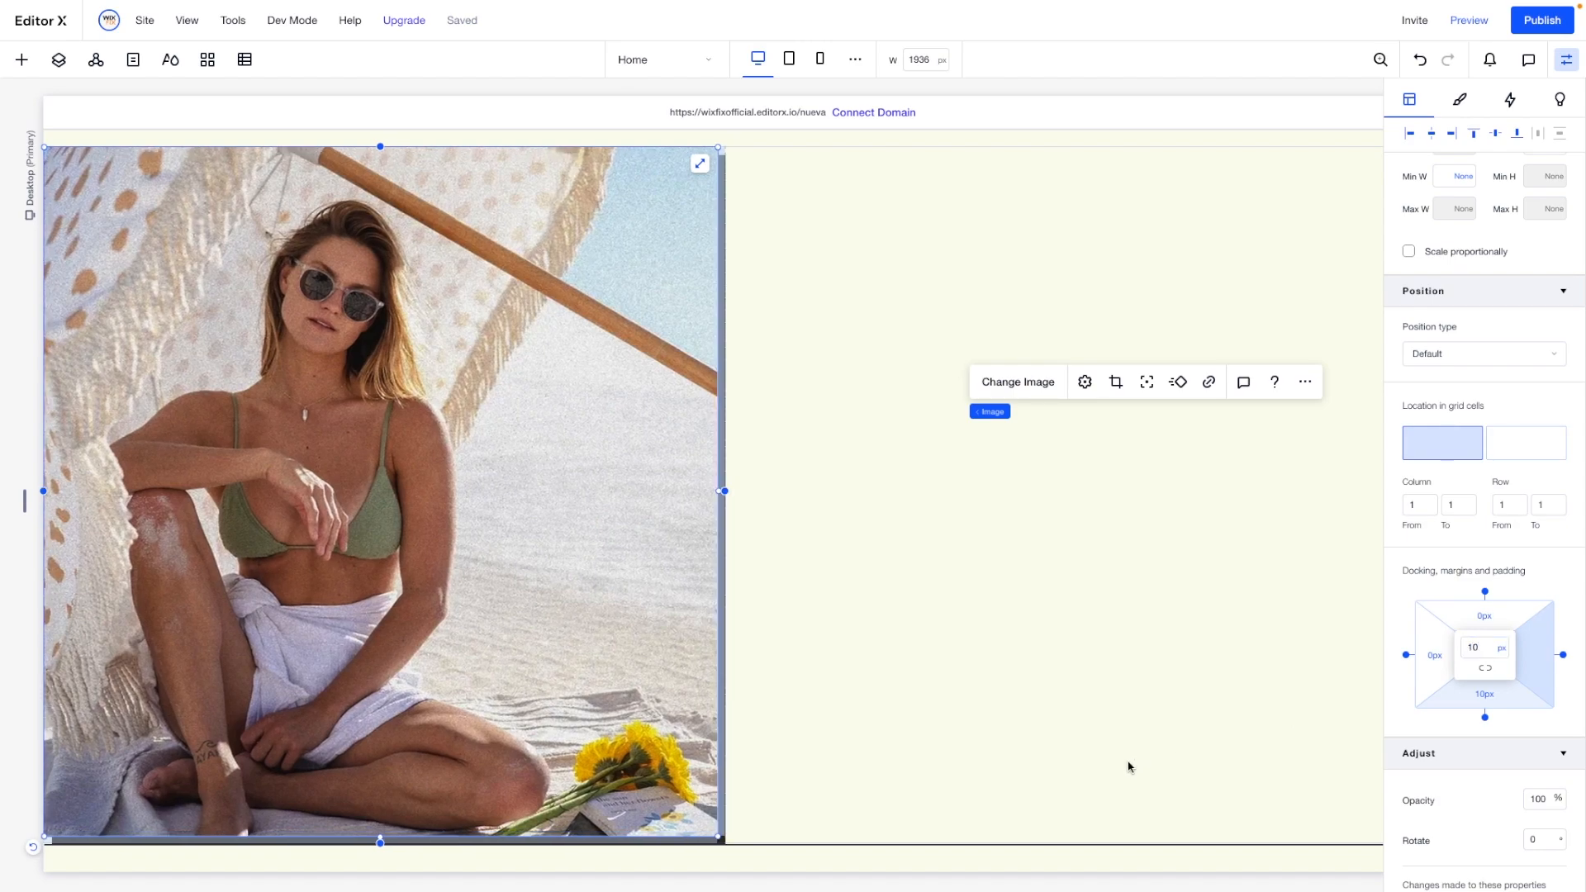
click(1128, 767)
Copy the "lens." text stack, paste it into the photo section, and move it into the empty second column.
scroll(1026, 605, down, 2)
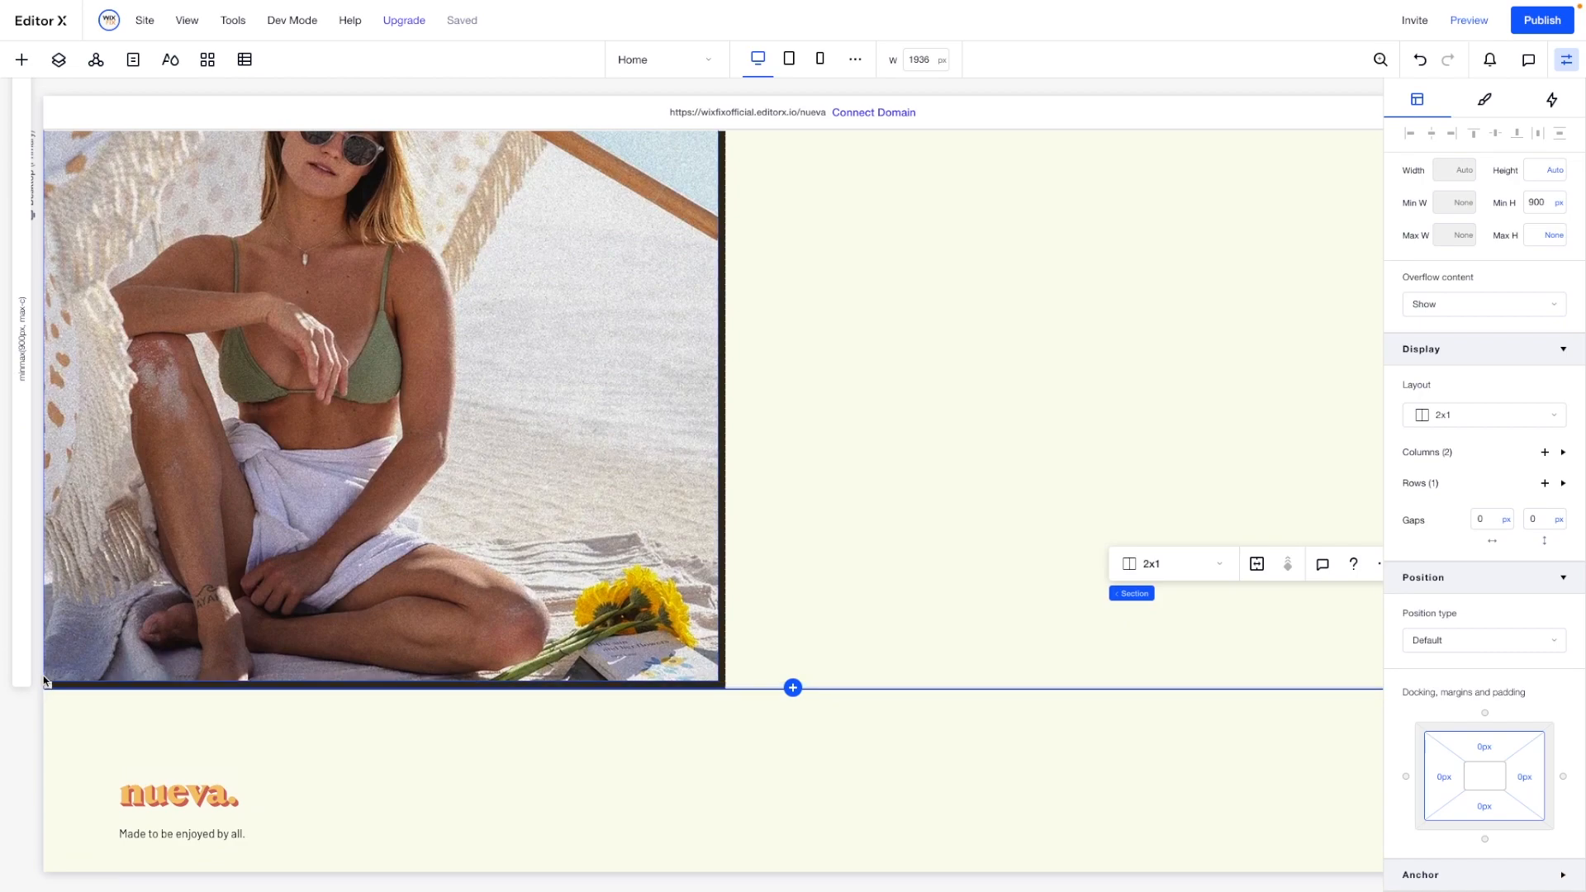
scroll(708, 567, up, 4)
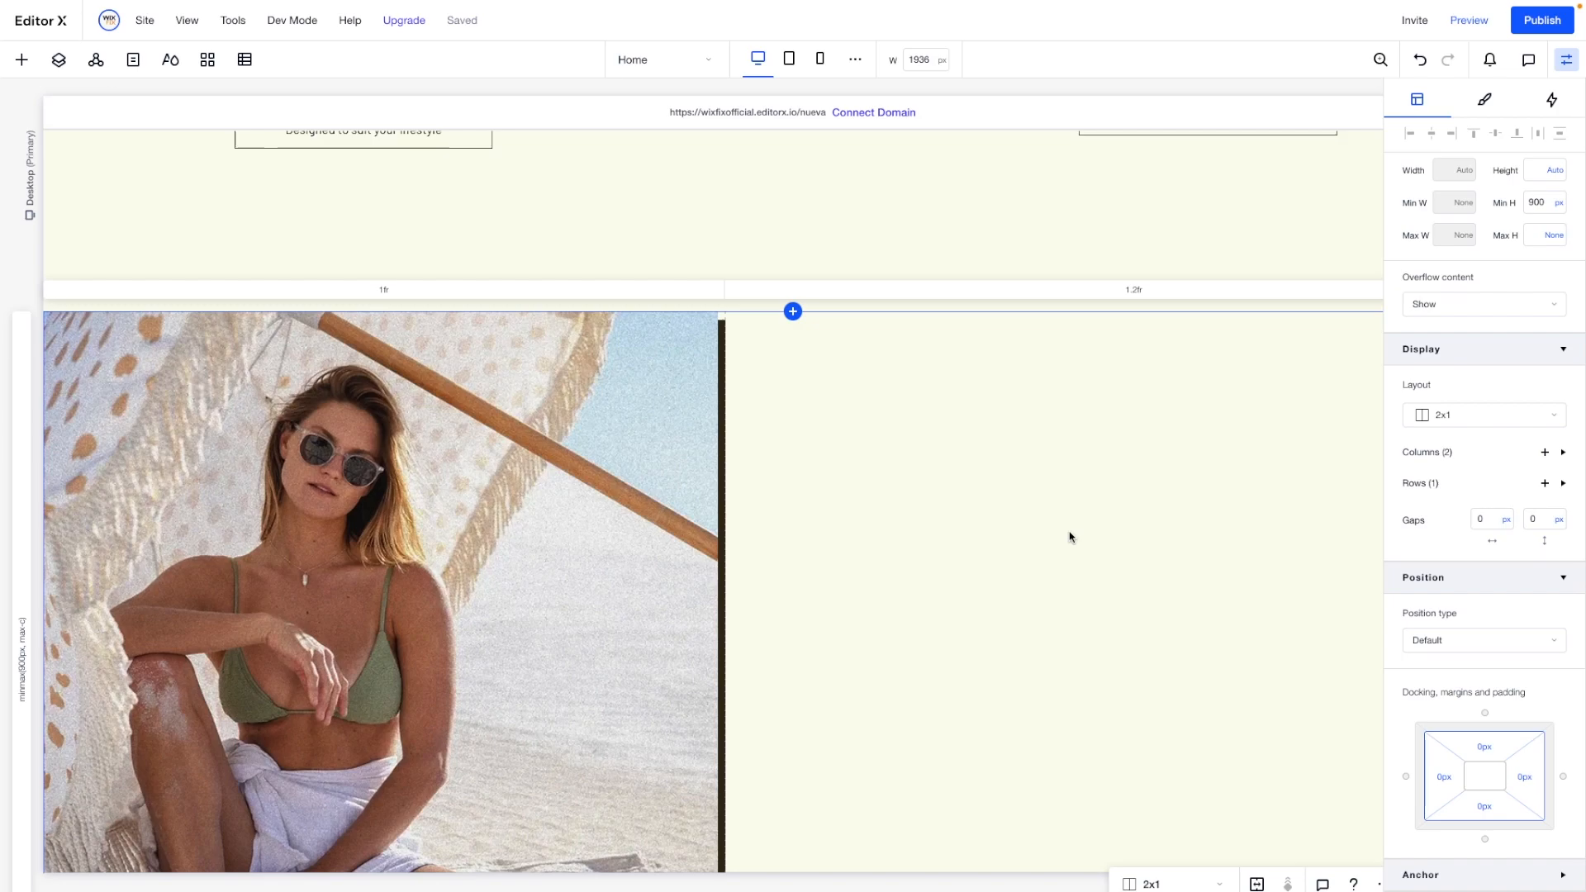
scroll(1069, 537, down, 2)
scroll(1070, 536, right, 2)
scroll(1069, 537, up, 1)
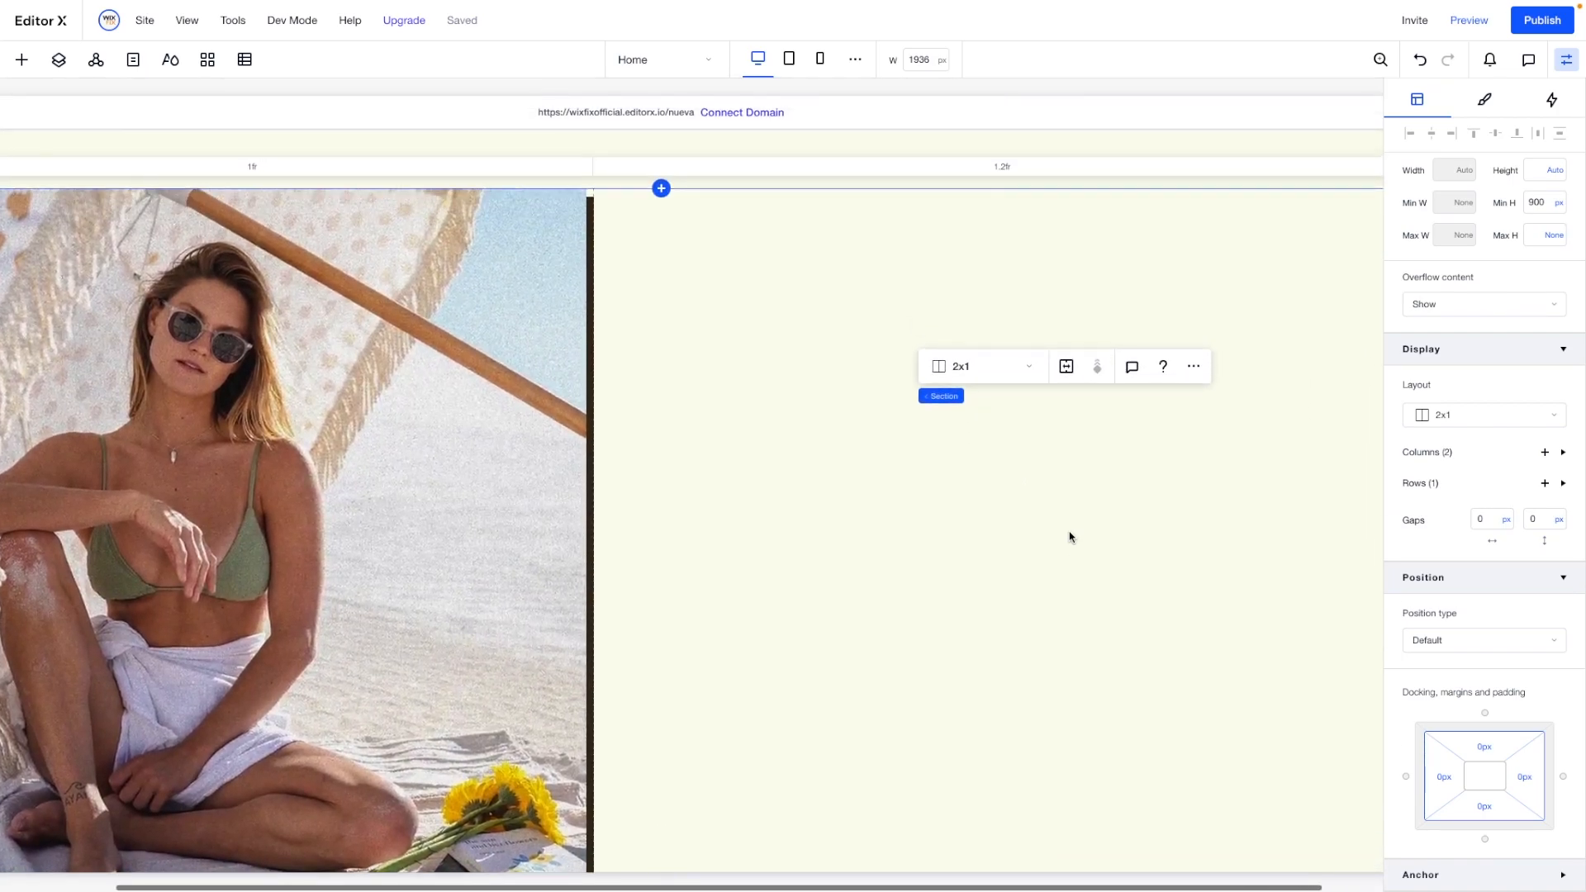
scroll(898, 542, right, 1)
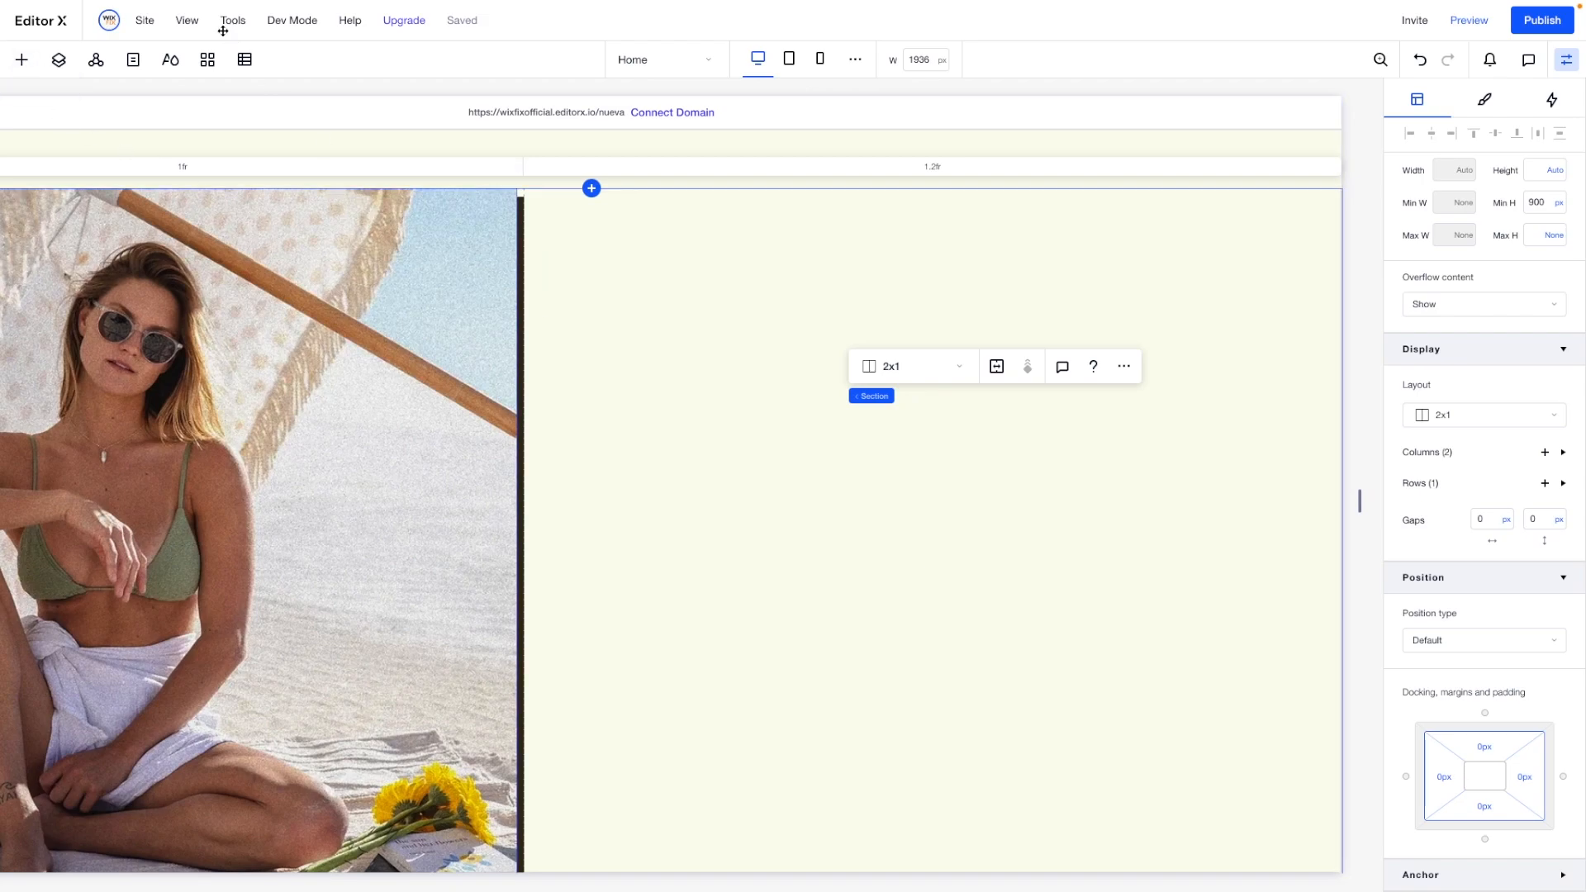
scroll(839, 287, up, 4)
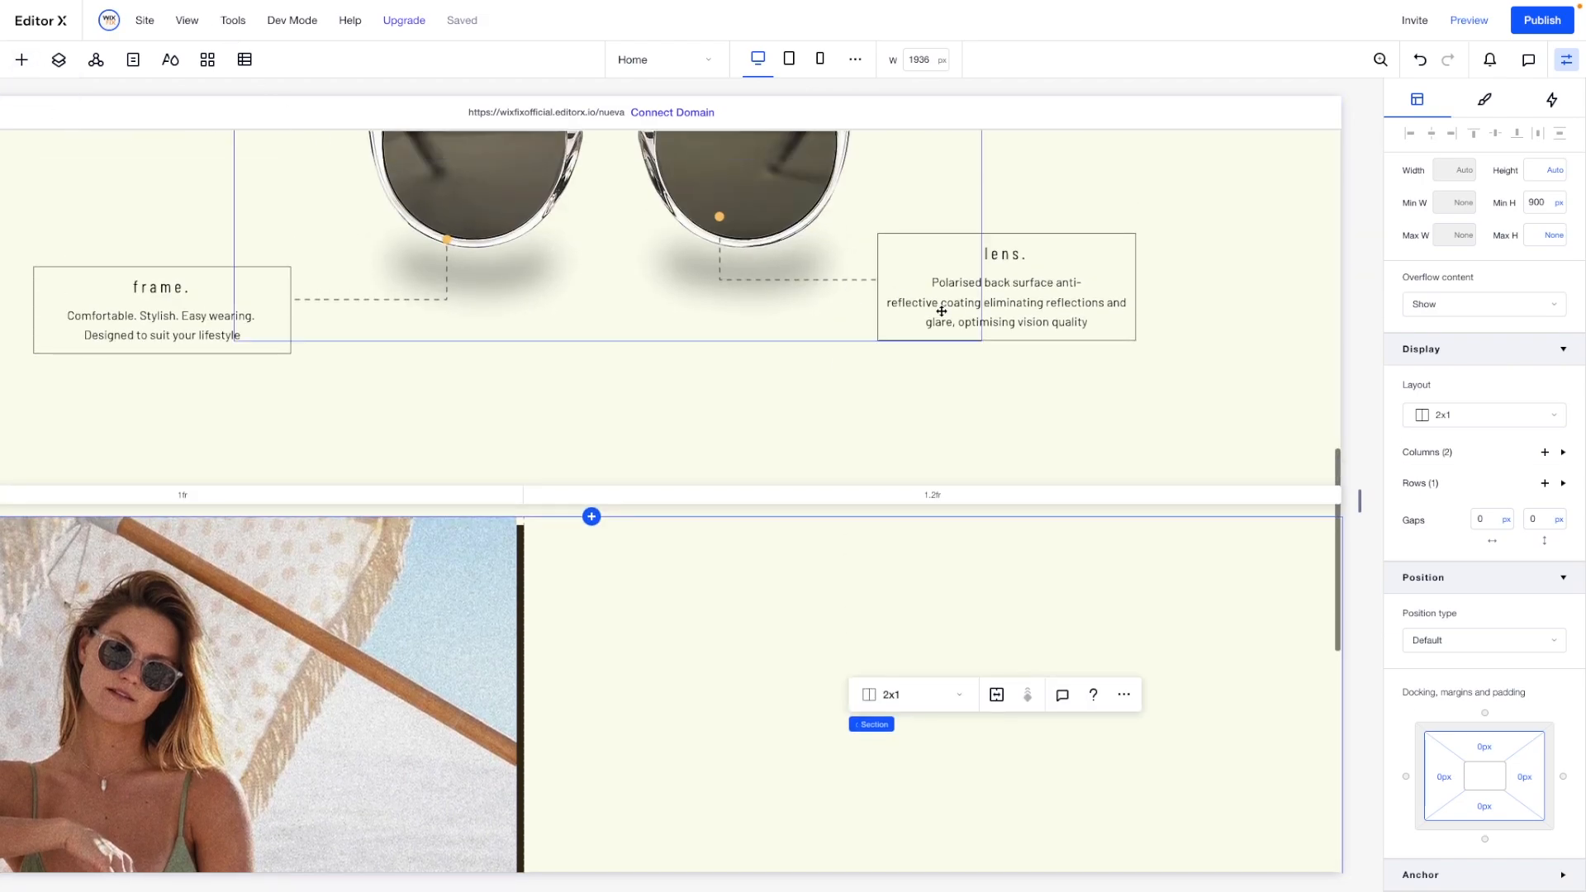
click(1004, 267)
scroll(1004, 266, down, 4)
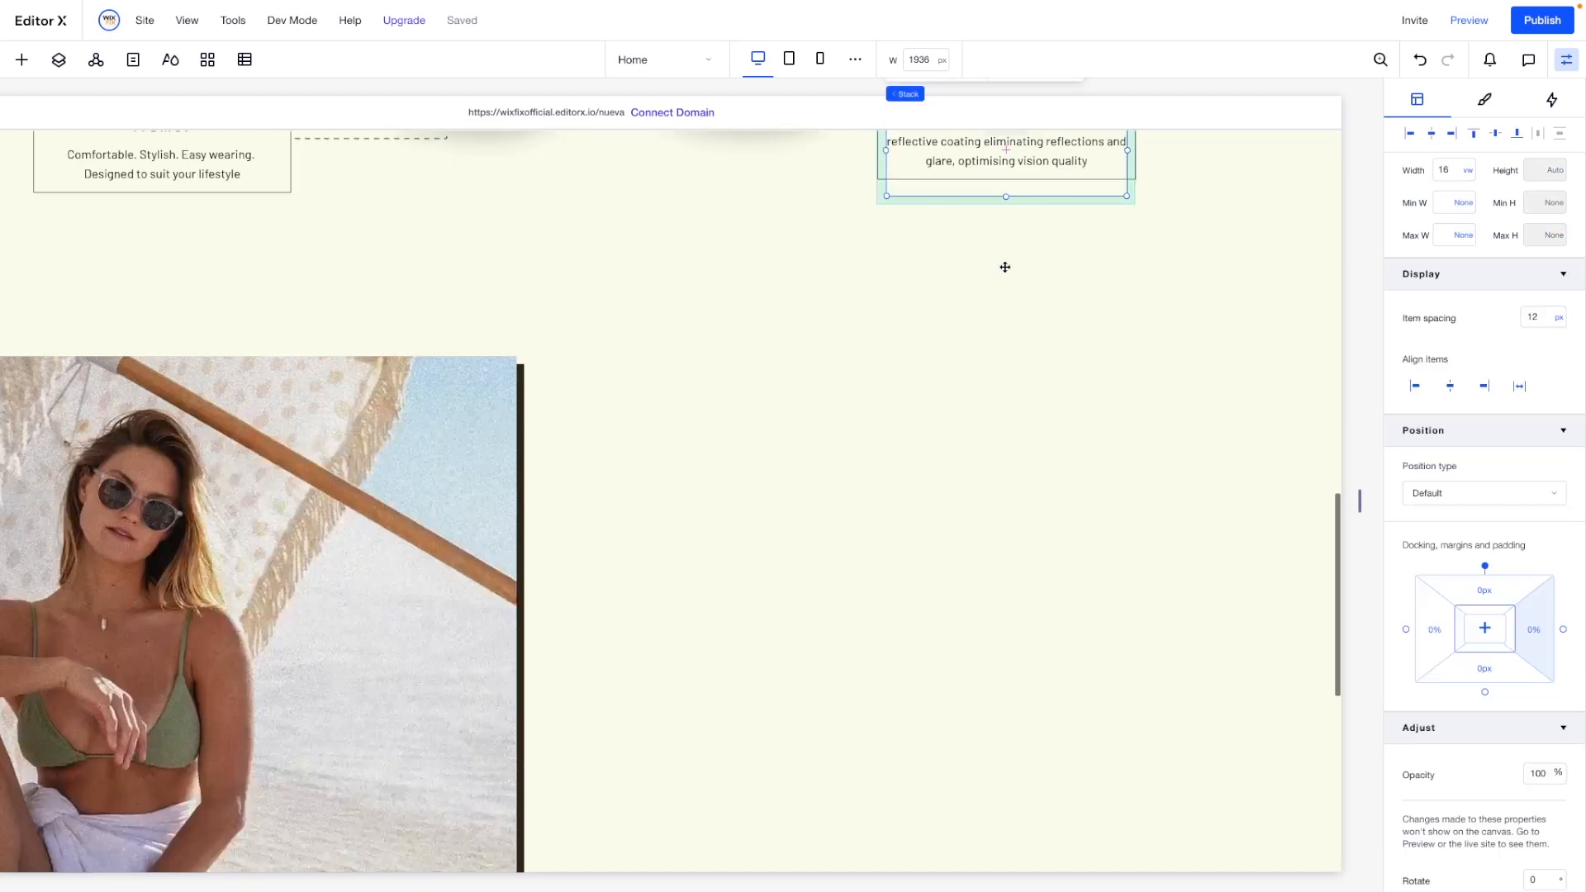
click(914, 428)
key(ctrl+v)
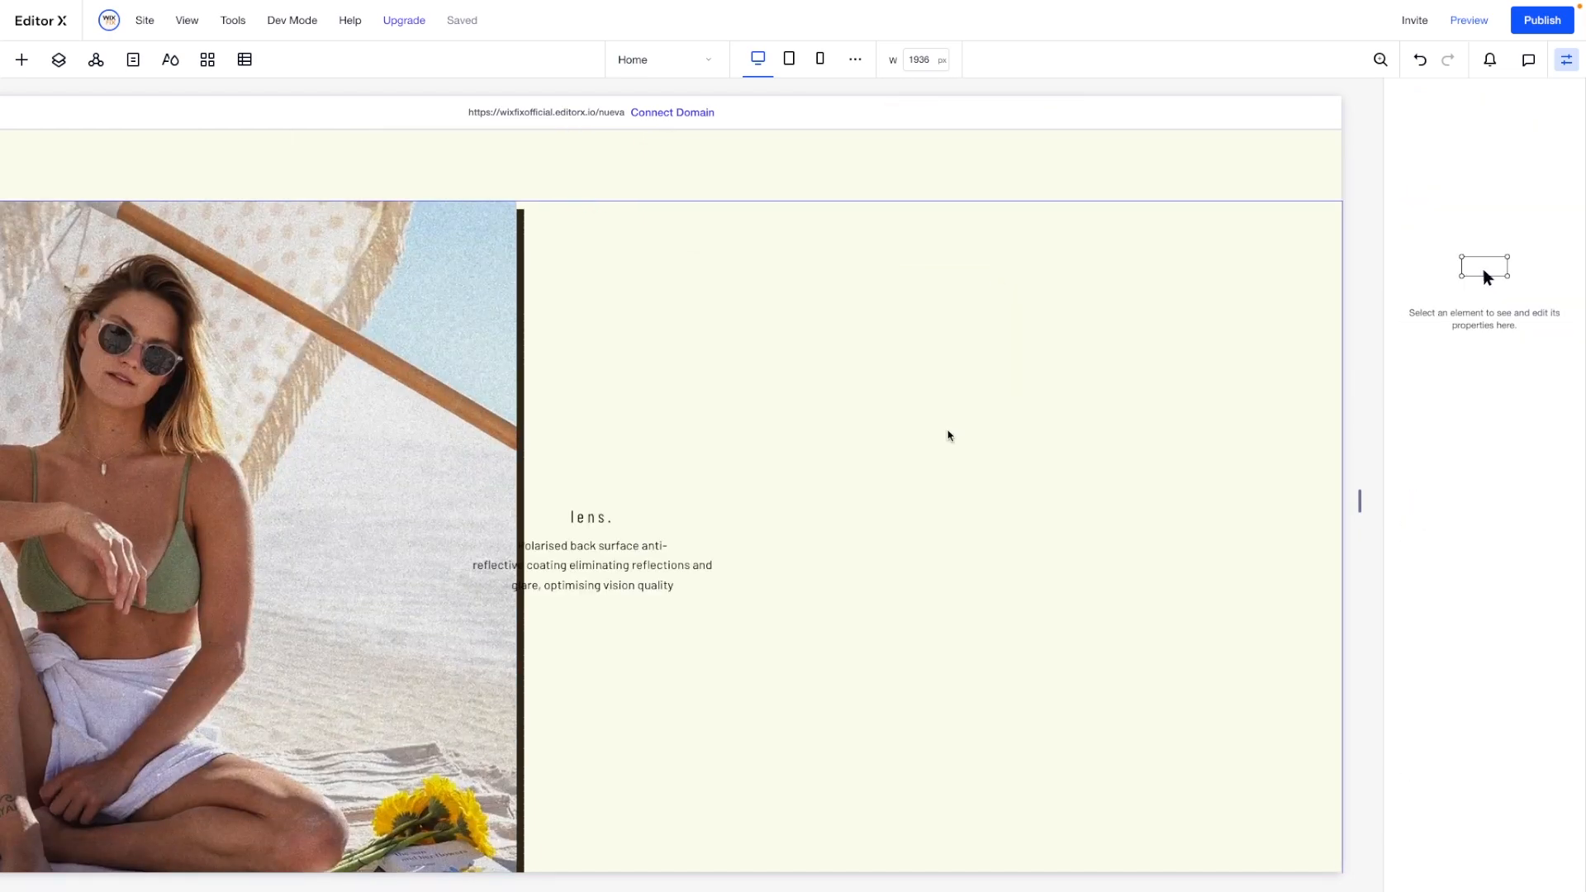
click(575, 570)
drag(593, 528, 966, 525)
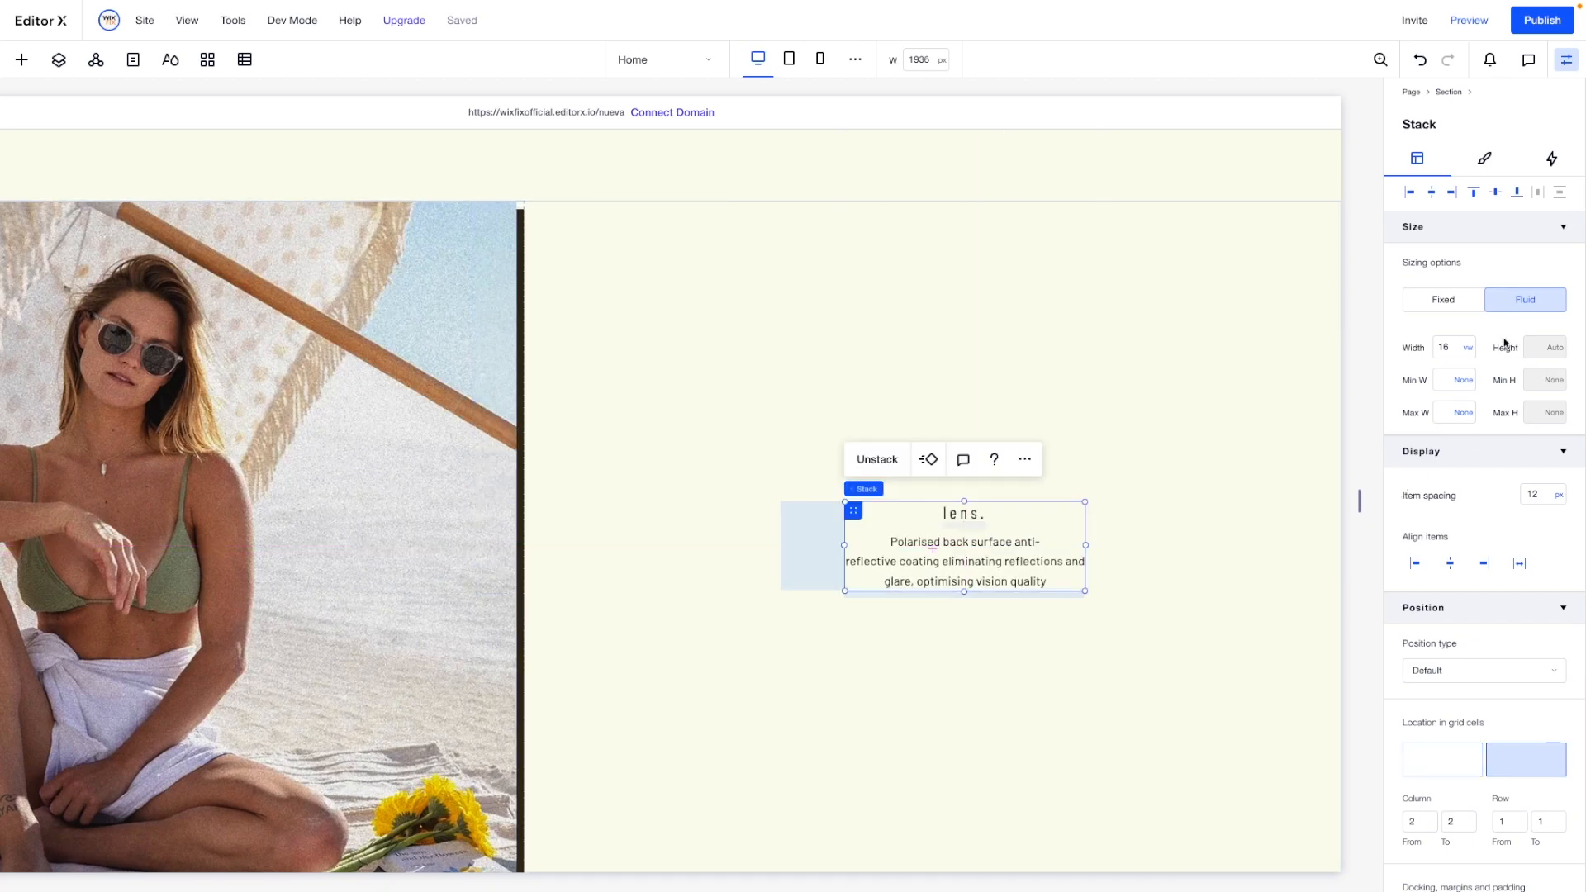
Set the pasted text stack's width to 50% and align it to the center of the second grid cell.
double_click(1449, 347)
text(50%)
key(Return)
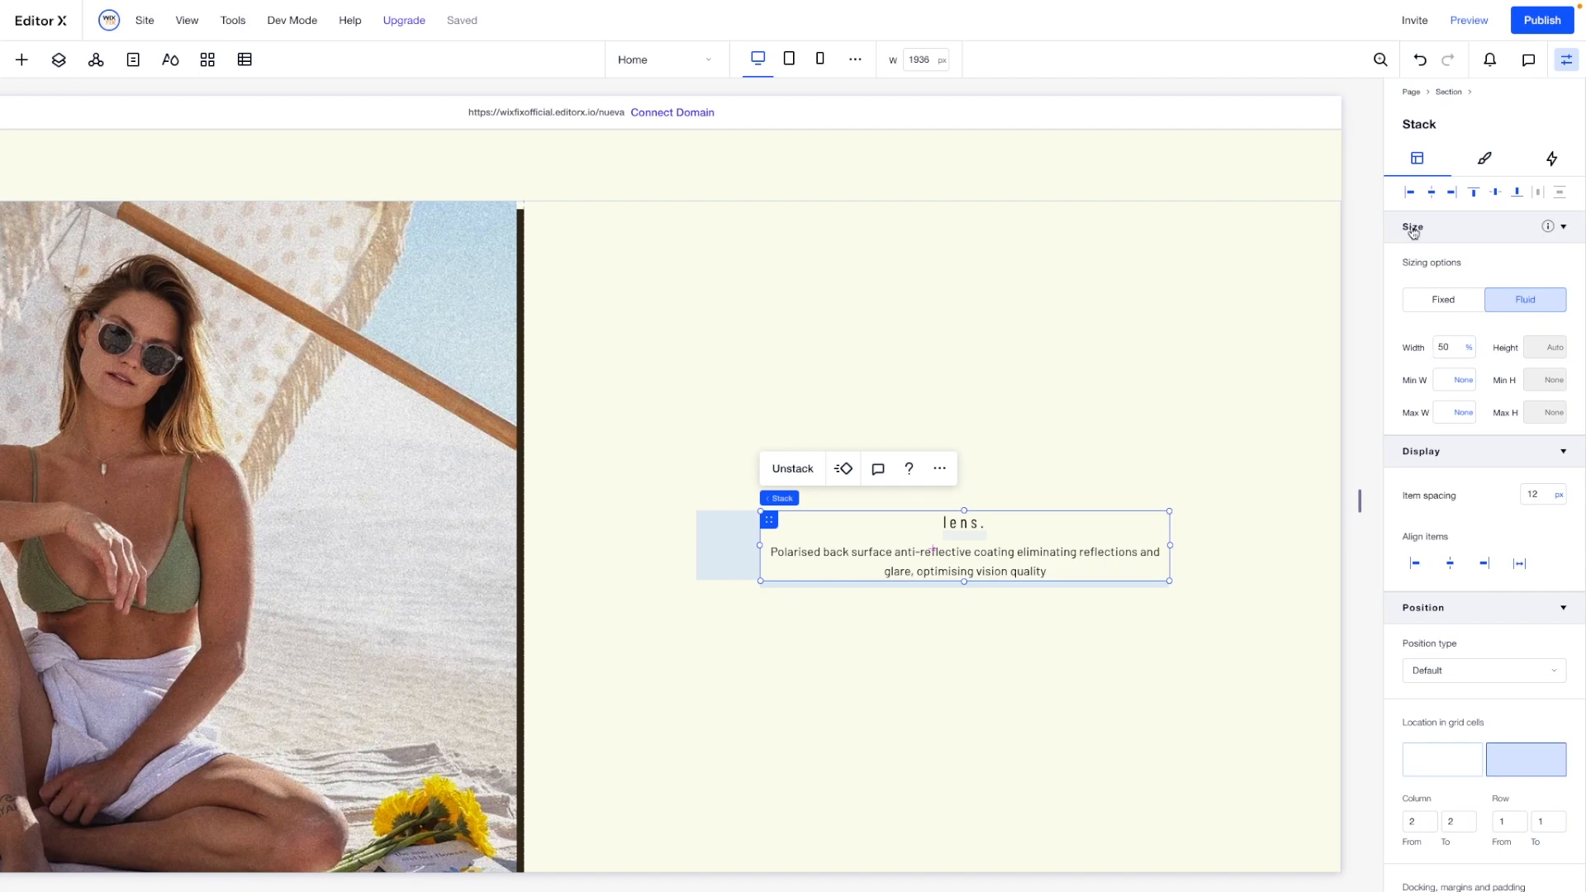
scroll(1454, 525, down, 3)
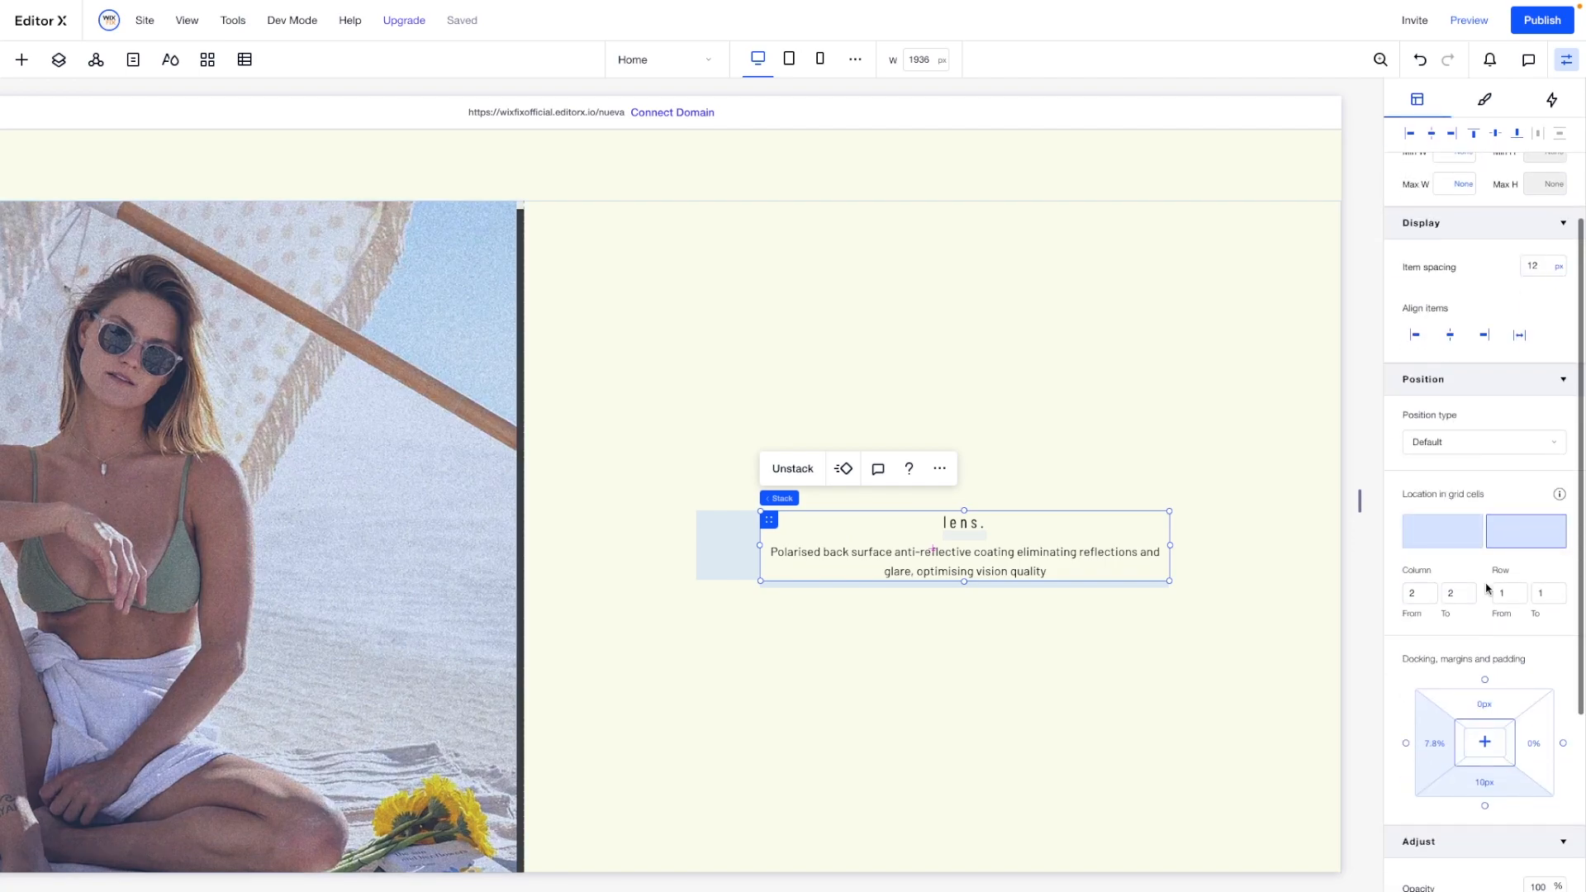
click(1488, 743)
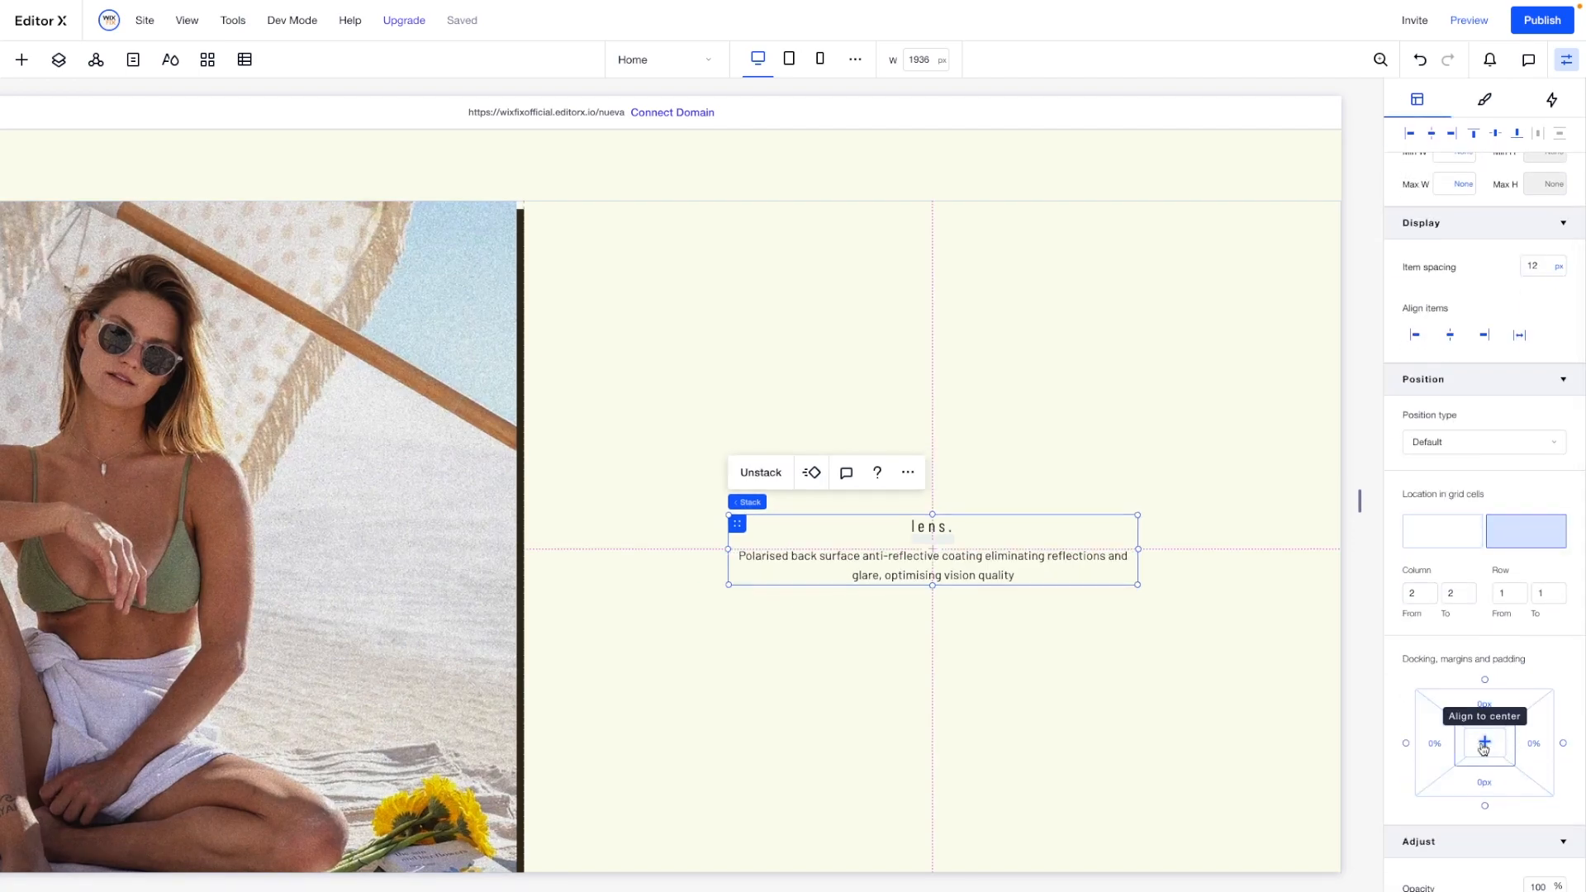
Replace the stack's text with the "AUSTRALIAN DESIGN. GLOBAL INSPIRATION" heading and brand story, and set the heading's bottom margin to 24 px.
click(942, 522)
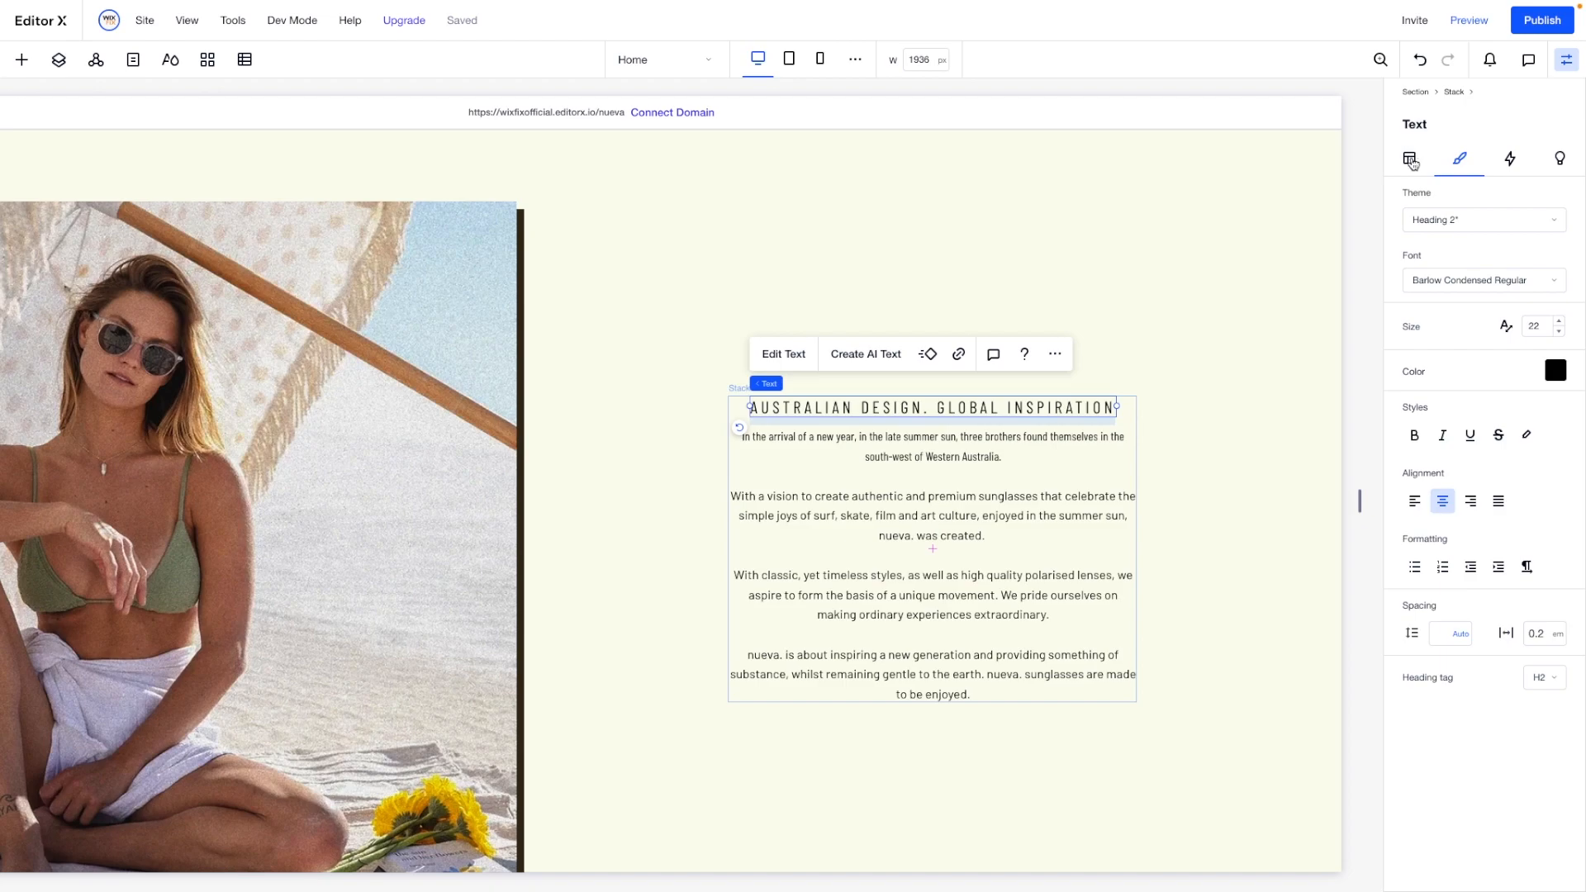
click(1409, 157)
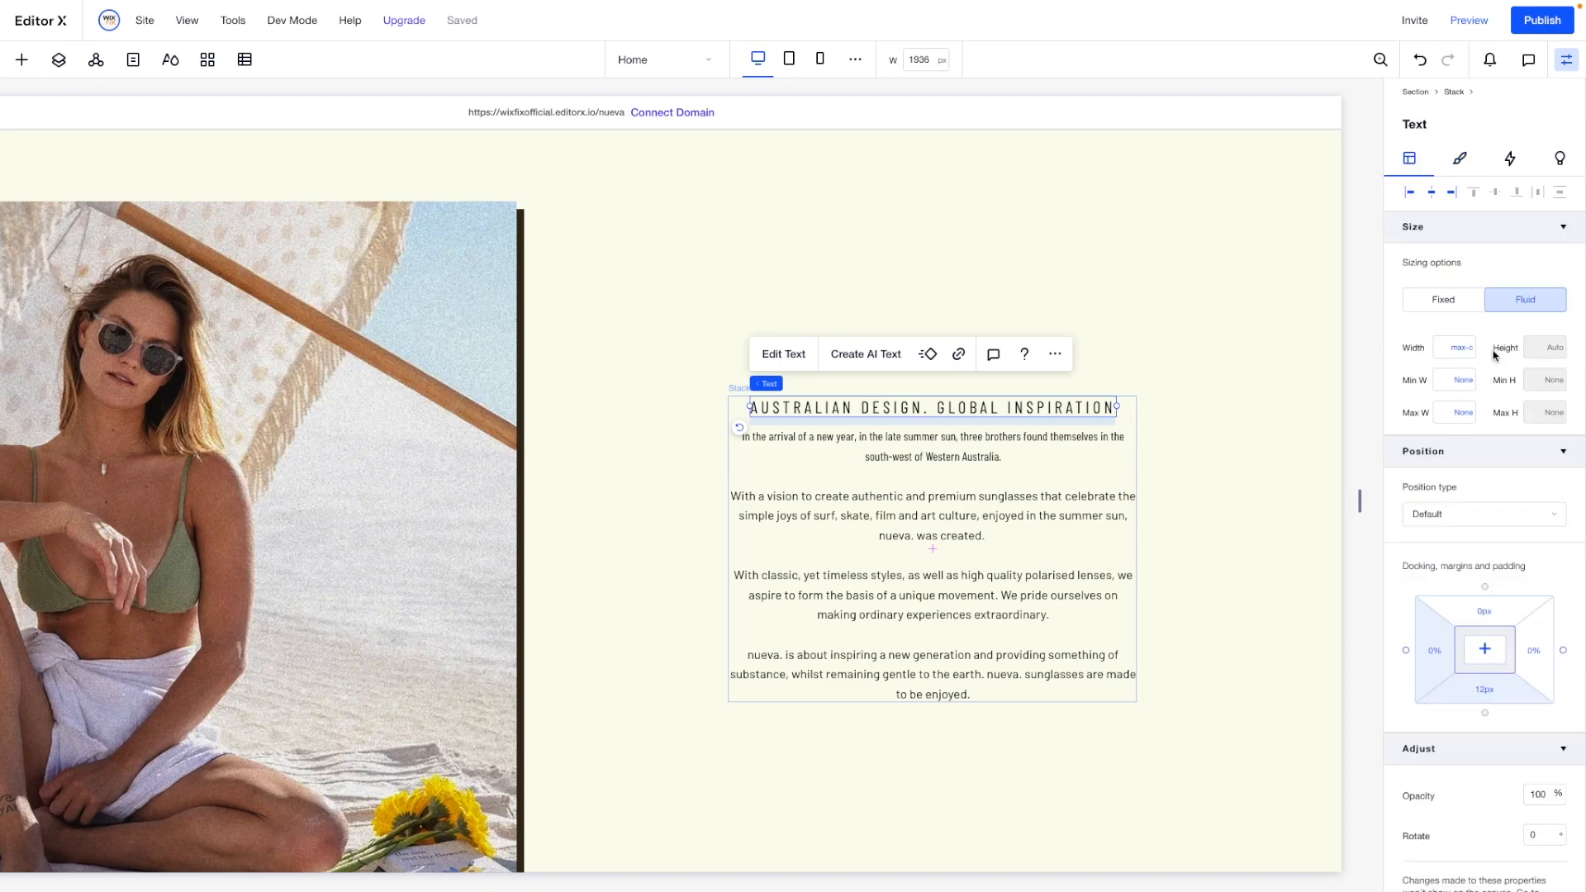
click(1482, 697)
key(Return)
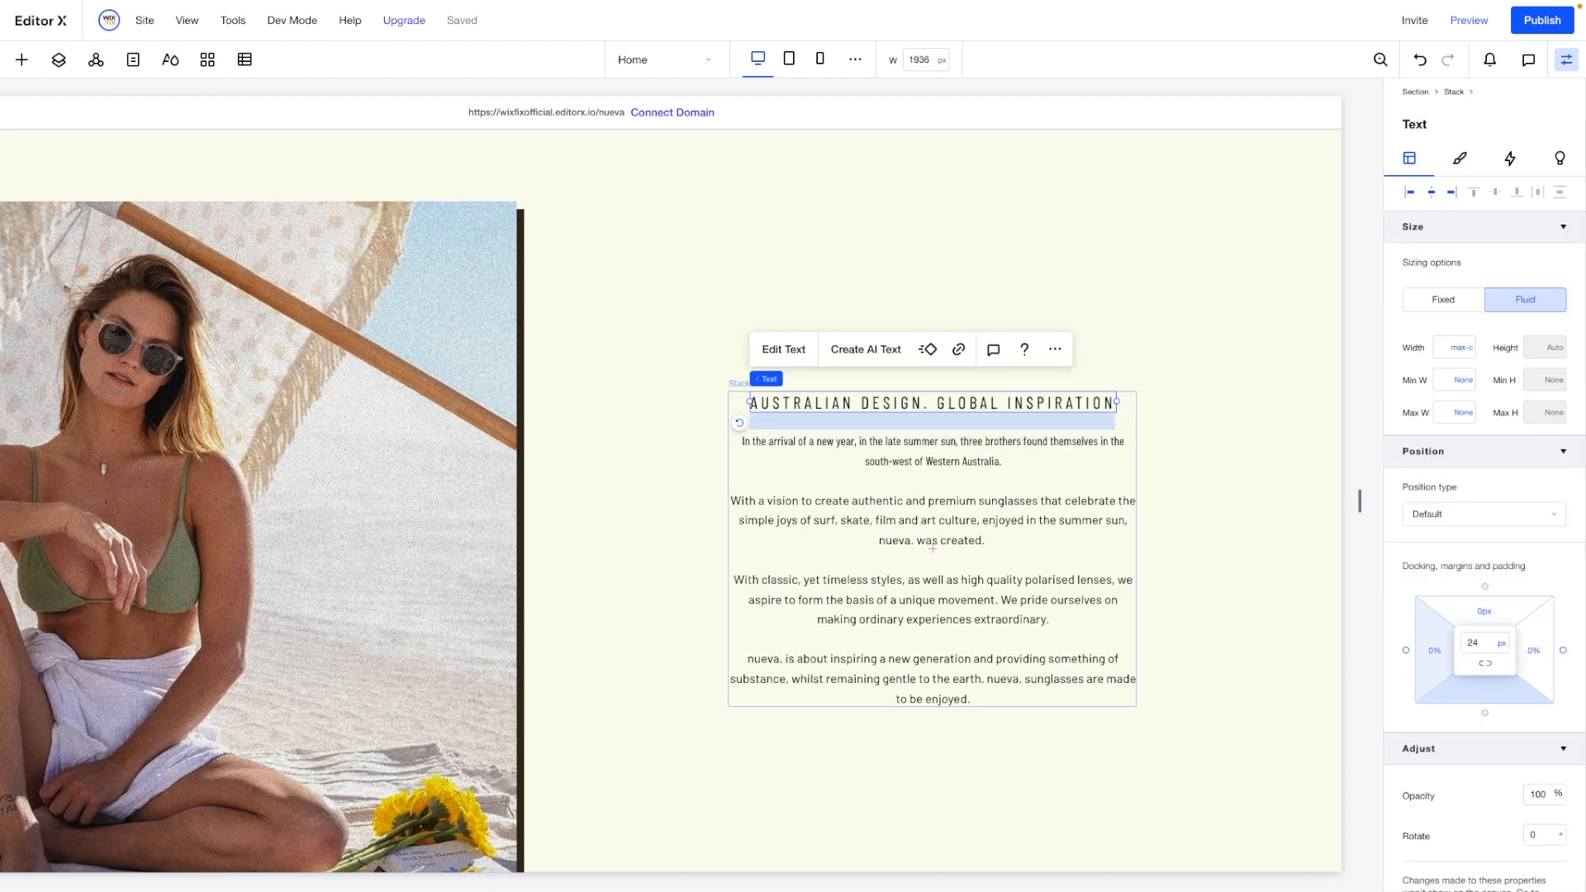
click(1244, 561)
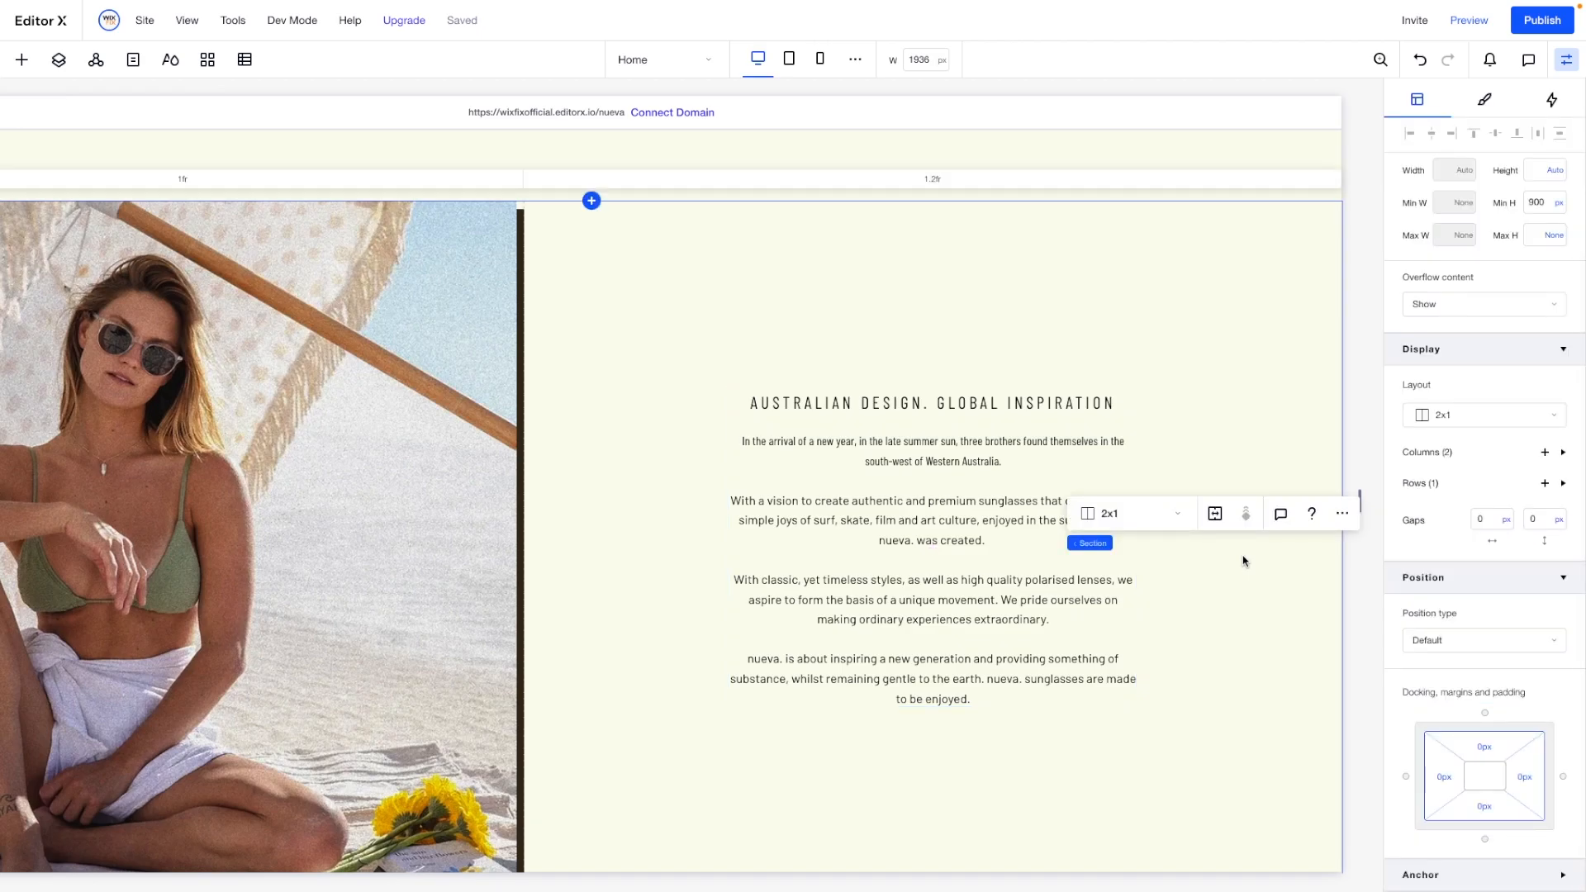
Copy the header's container holding the [MENU] and [SHOP] buttons.
scroll(1244, 560, up, 10)
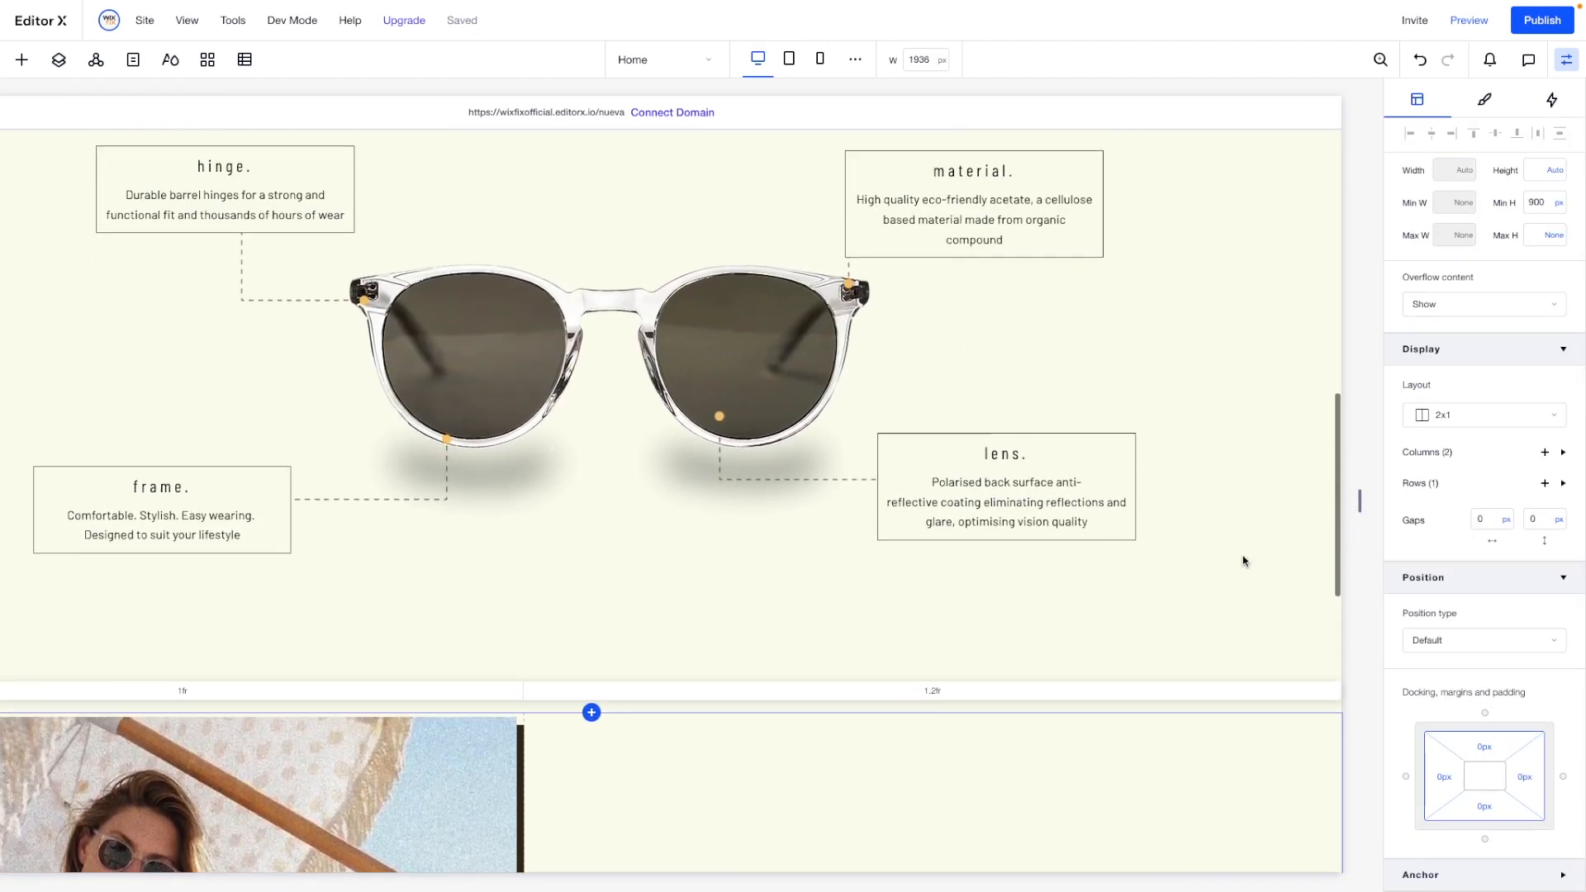
scroll(1243, 561, up, 5)
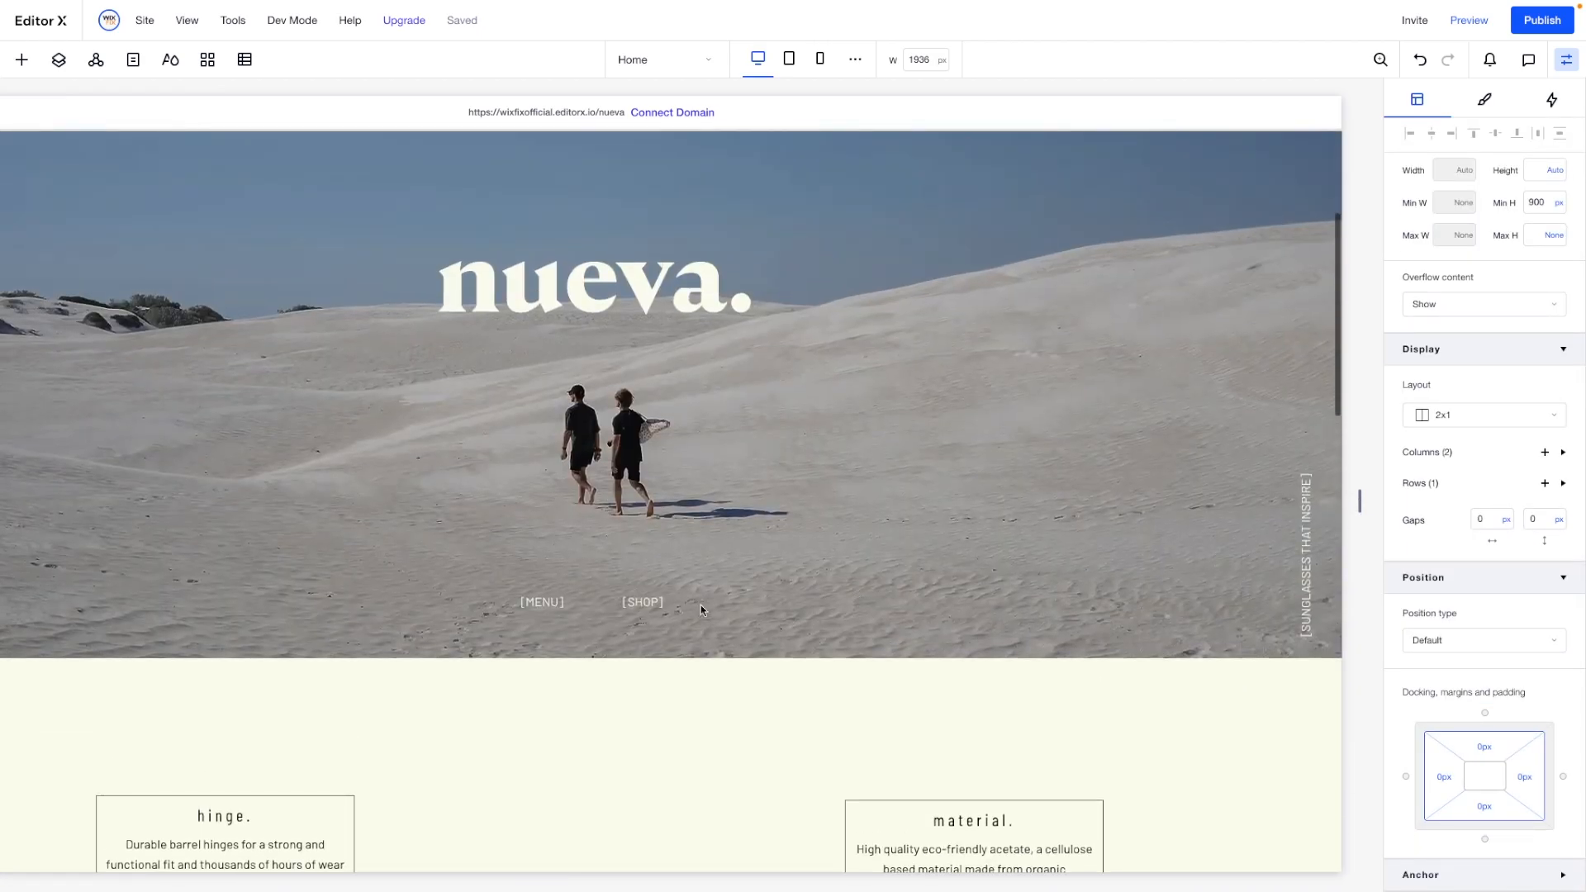
click(593, 603)
scroll(592, 602, down, 10)
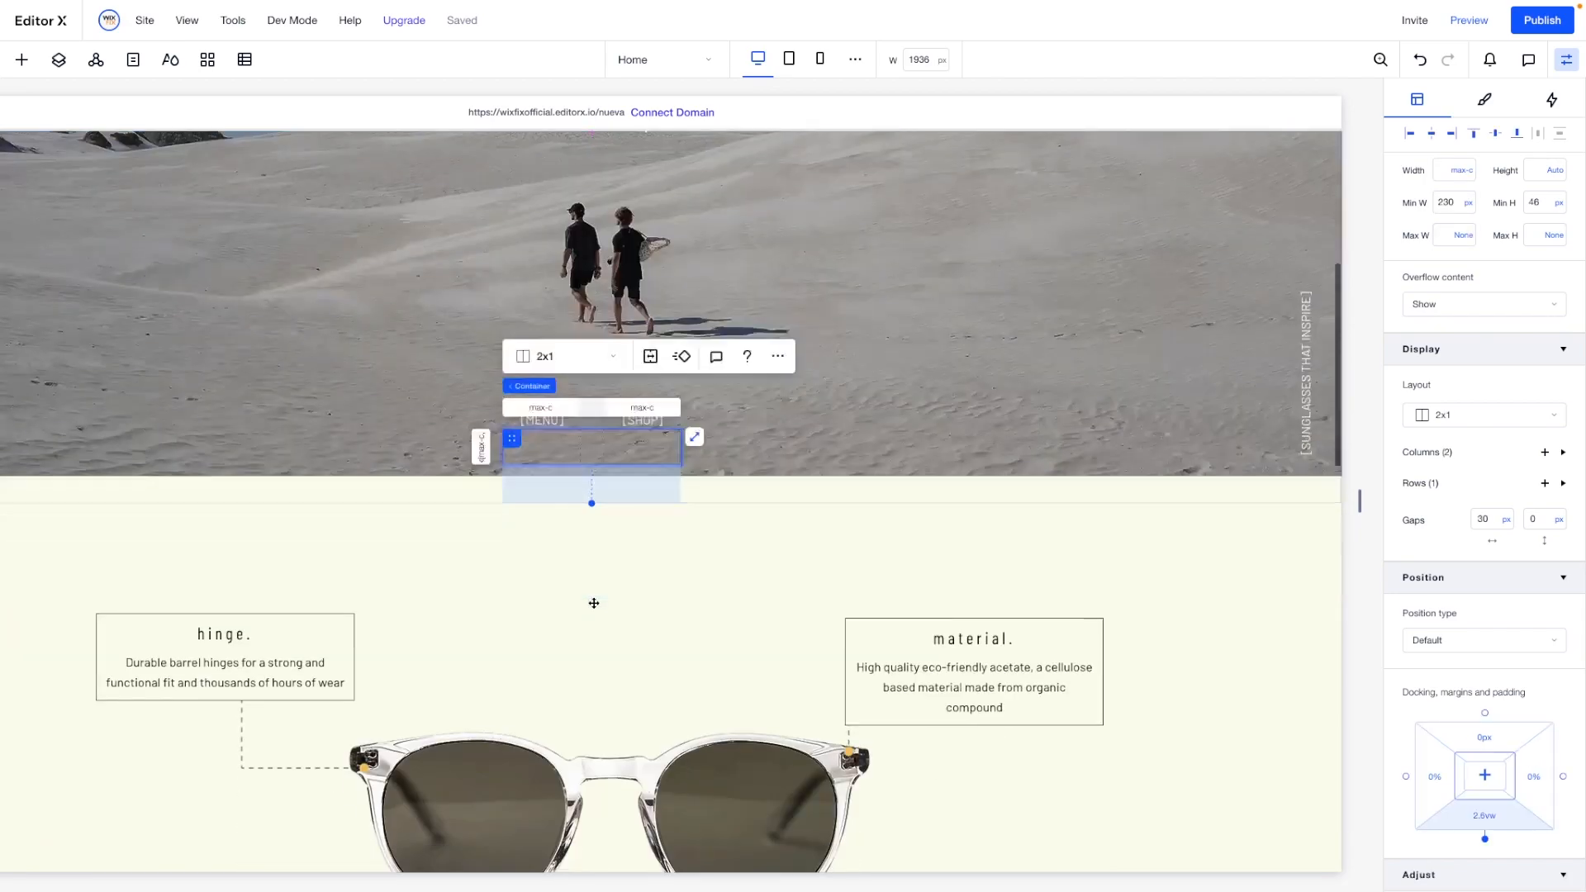
scroll(592, 602, up, 13)
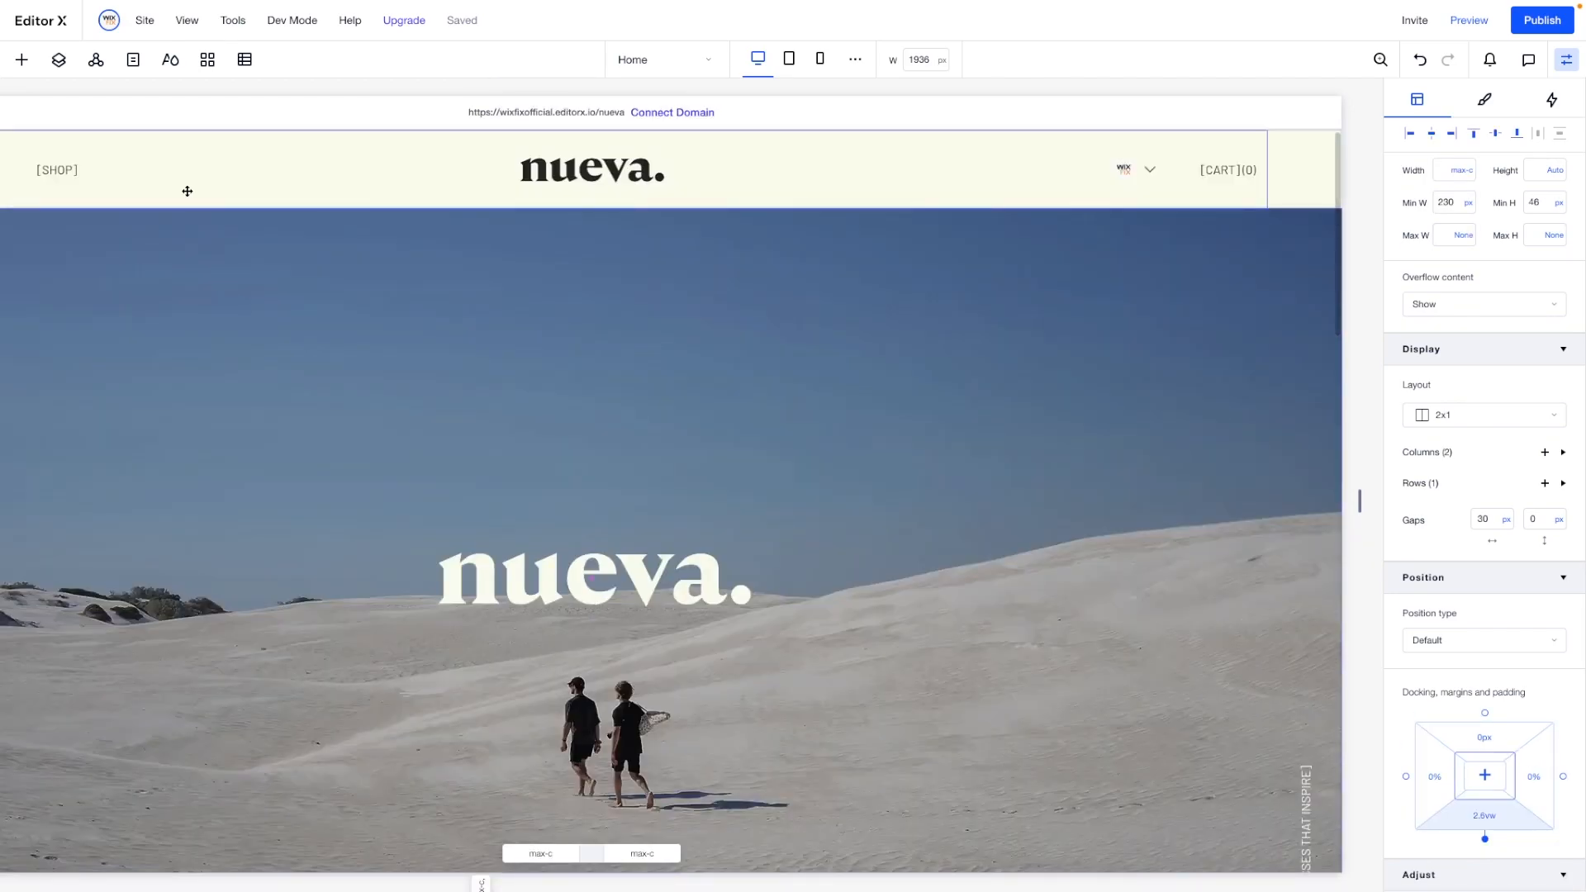
scroll(187, 190, left, 5)
click(210, 170)
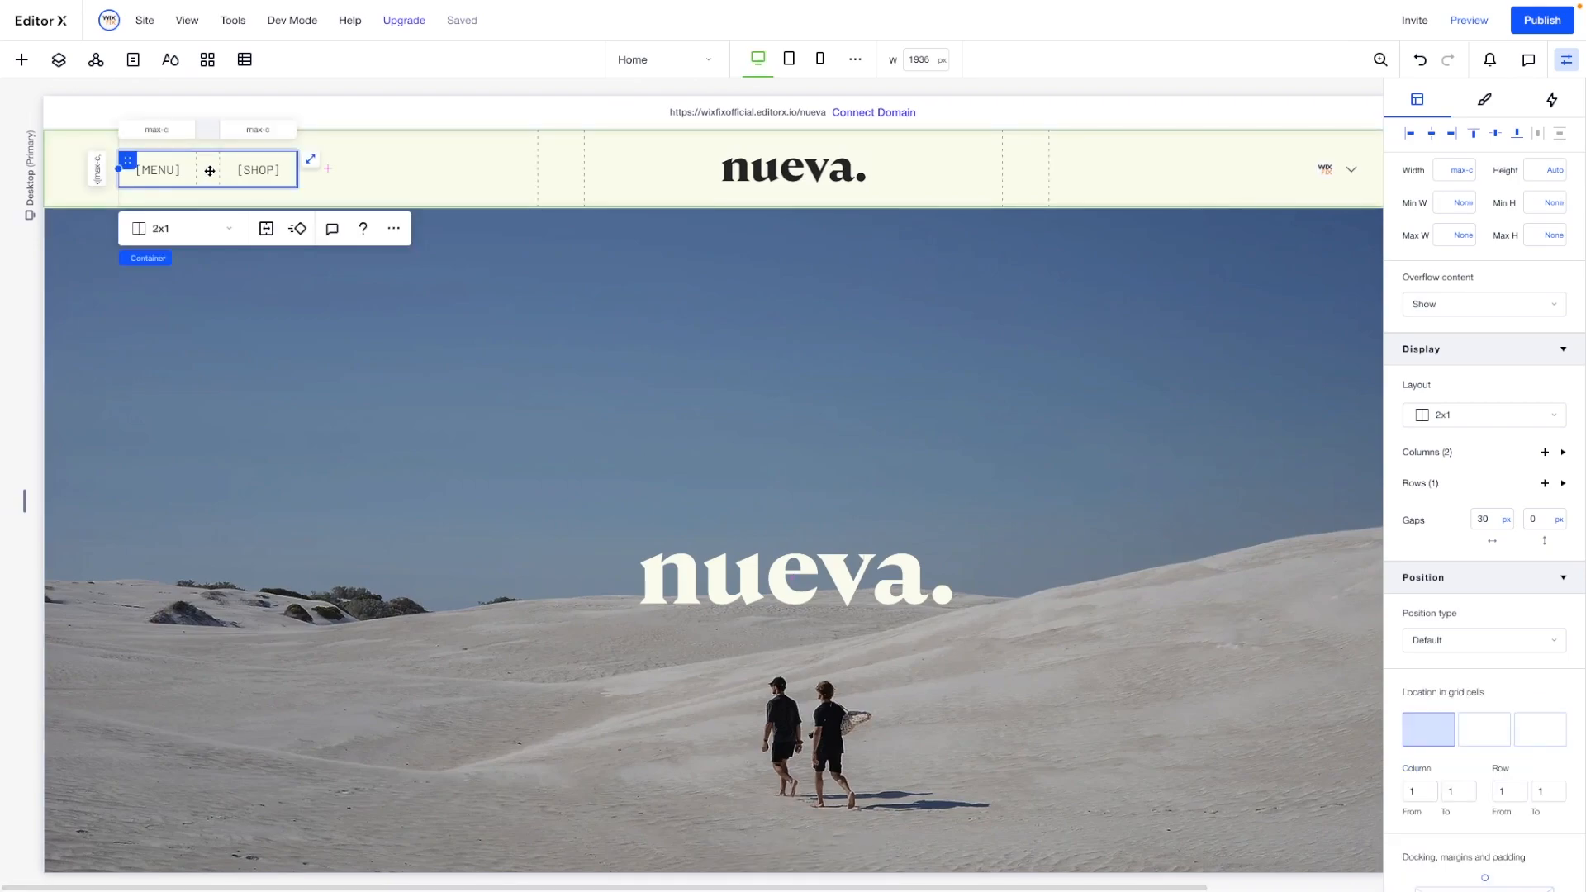
Paste the copied [MENU] and [SHOP] button container below the brand story text in the two-column section.
scroll(541, 326, down, 8)
scroll(1024, 552, down, 10)
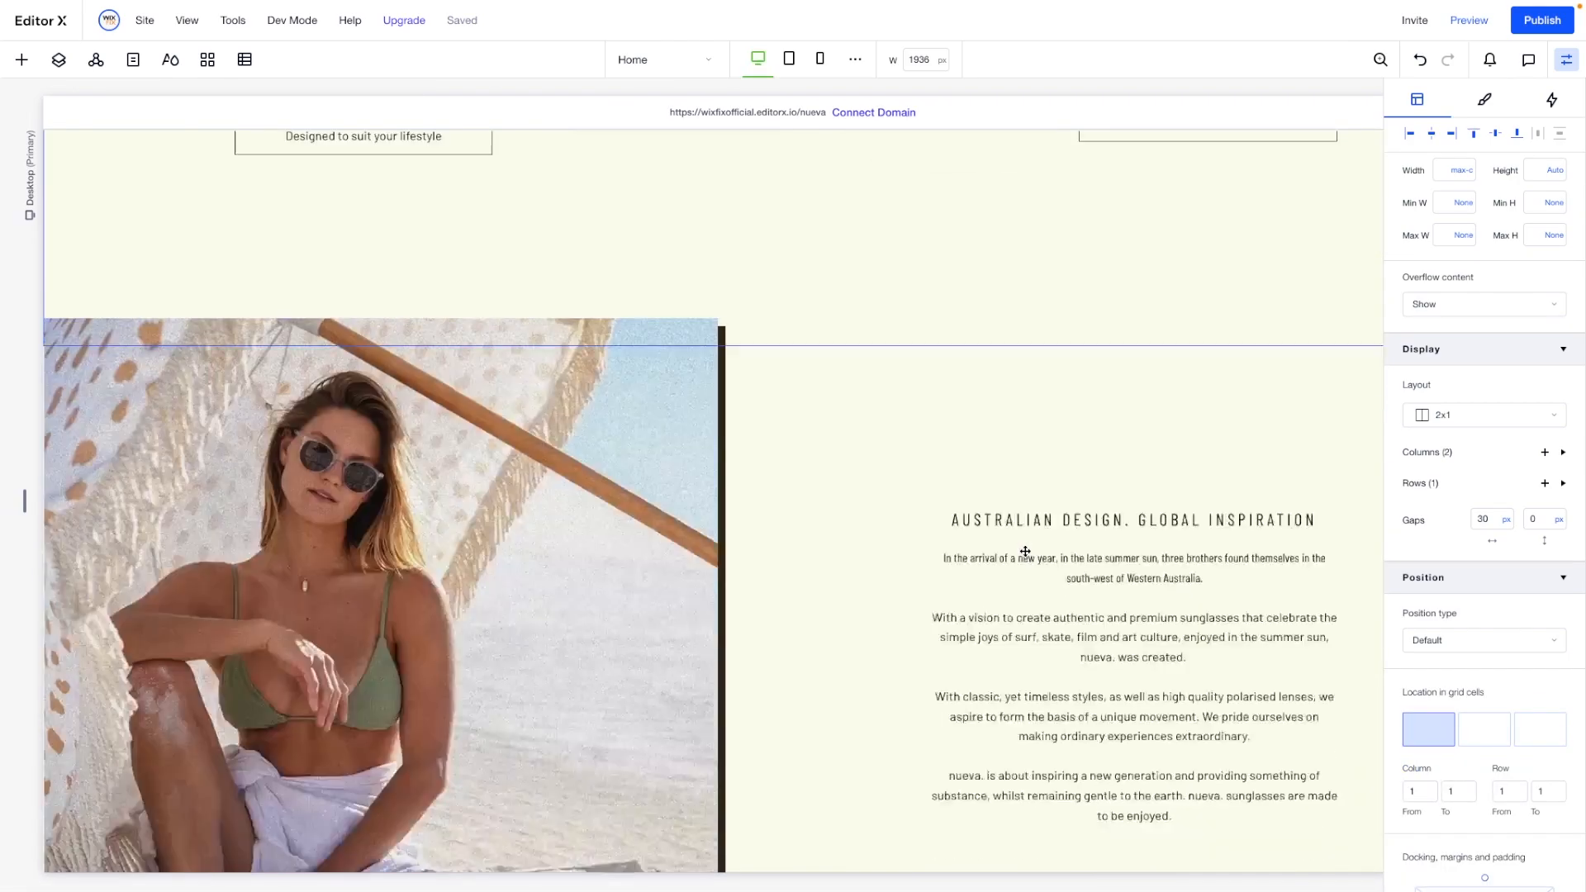
scroll(1022, 555, right, 3)
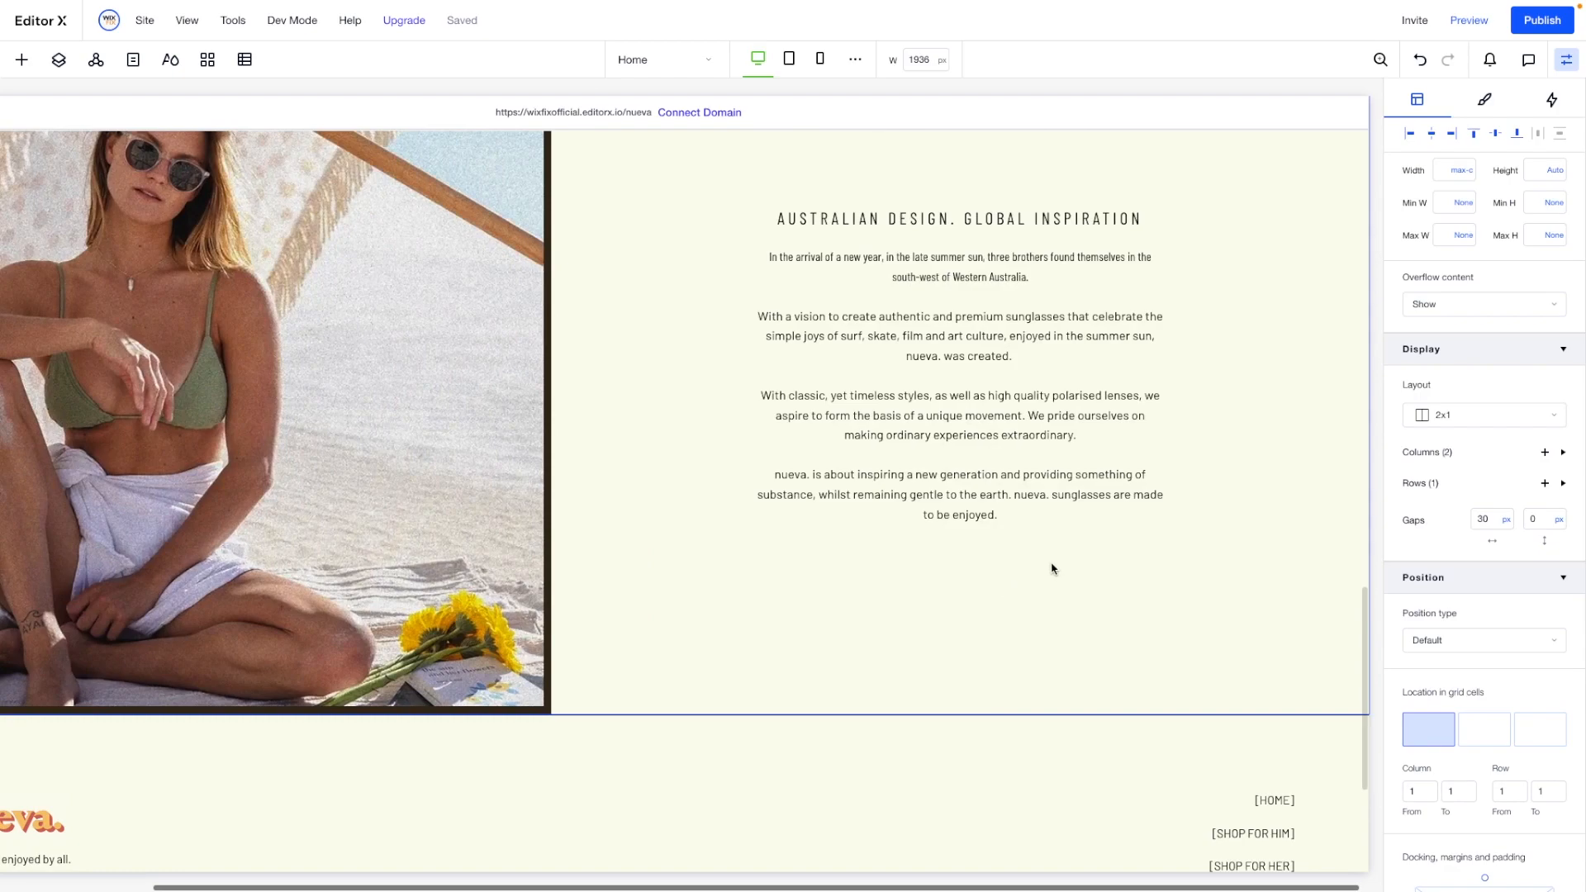
right_click(1053, 569)
click(1073, 226)
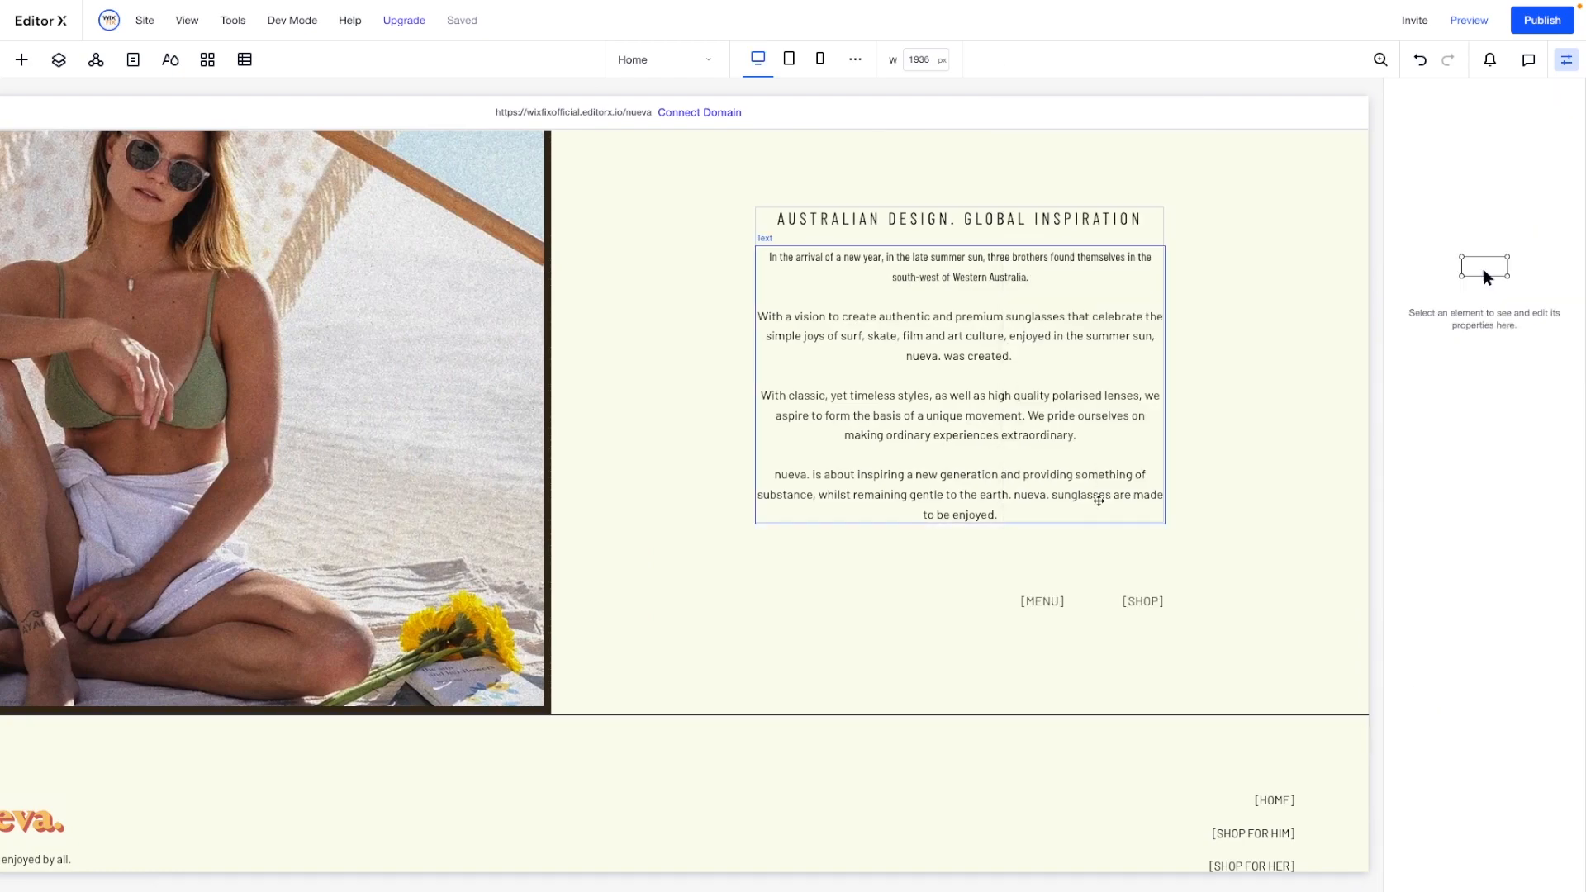
Move the pasted button container into the text stack beneath the paragraphs and center it horizontally.
click(1093, 602)
drag(941, 567, 961, 515)
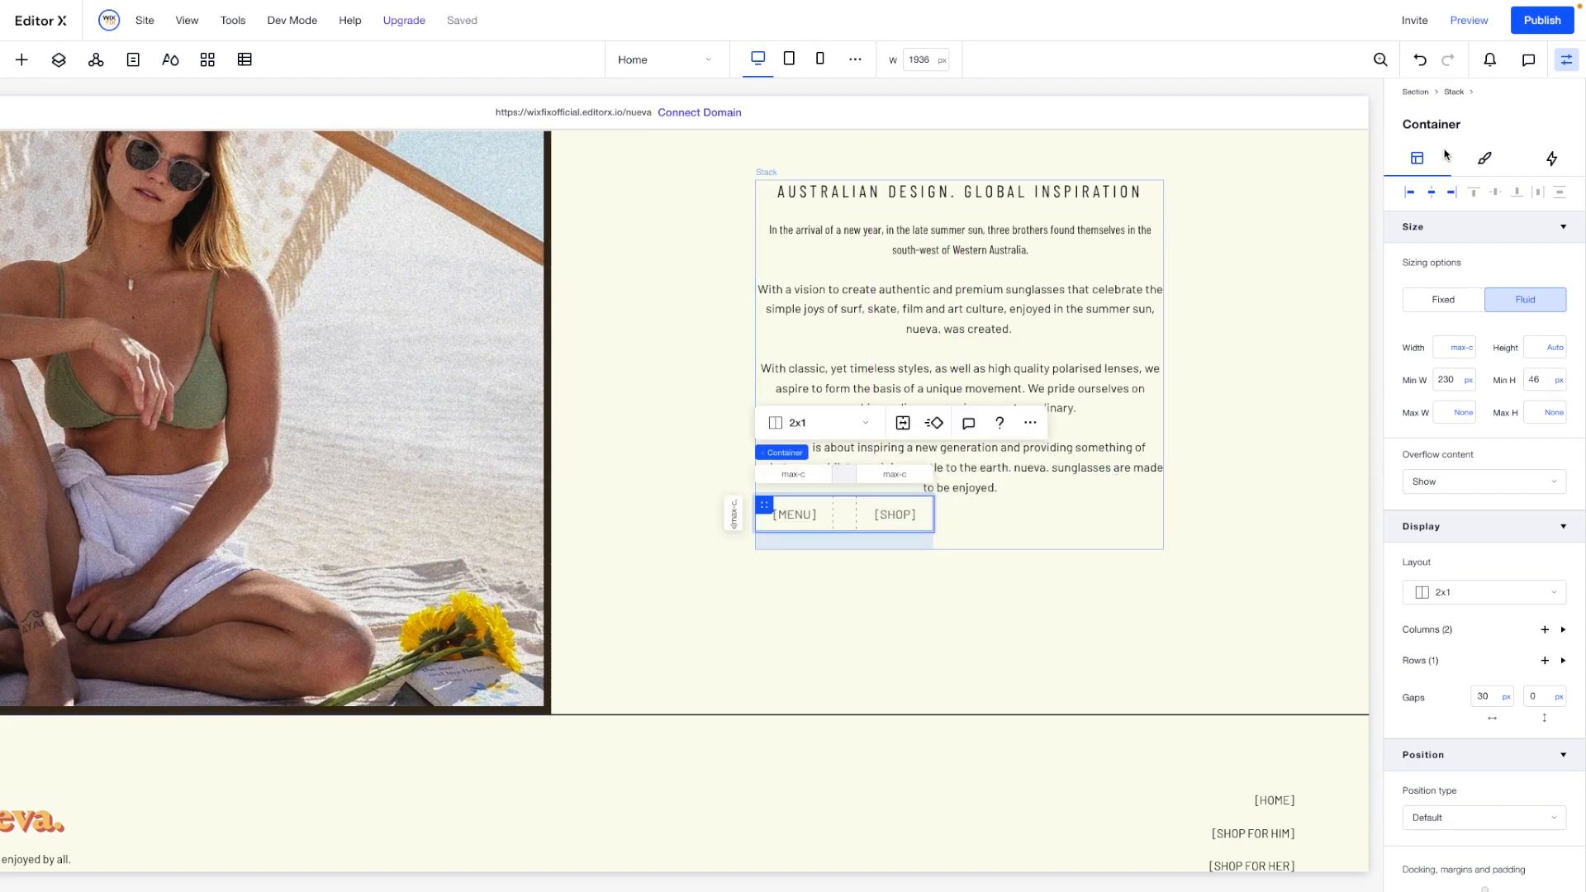
click(1431, 193)
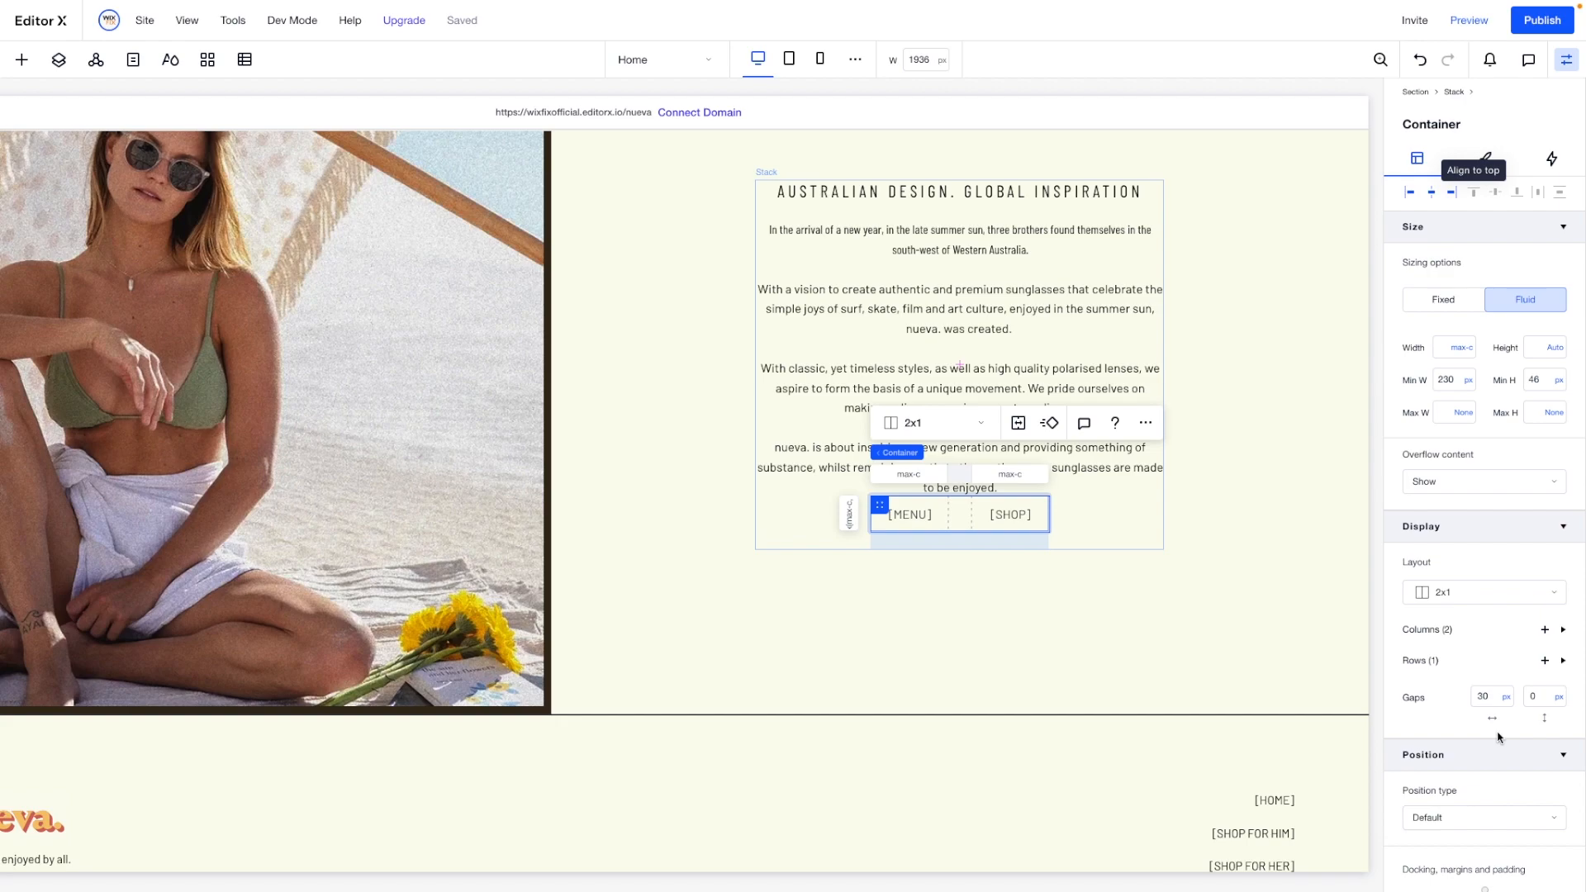
Set the button container's bottom margin to 0 px.
scroll(1493, 708, down, 5)
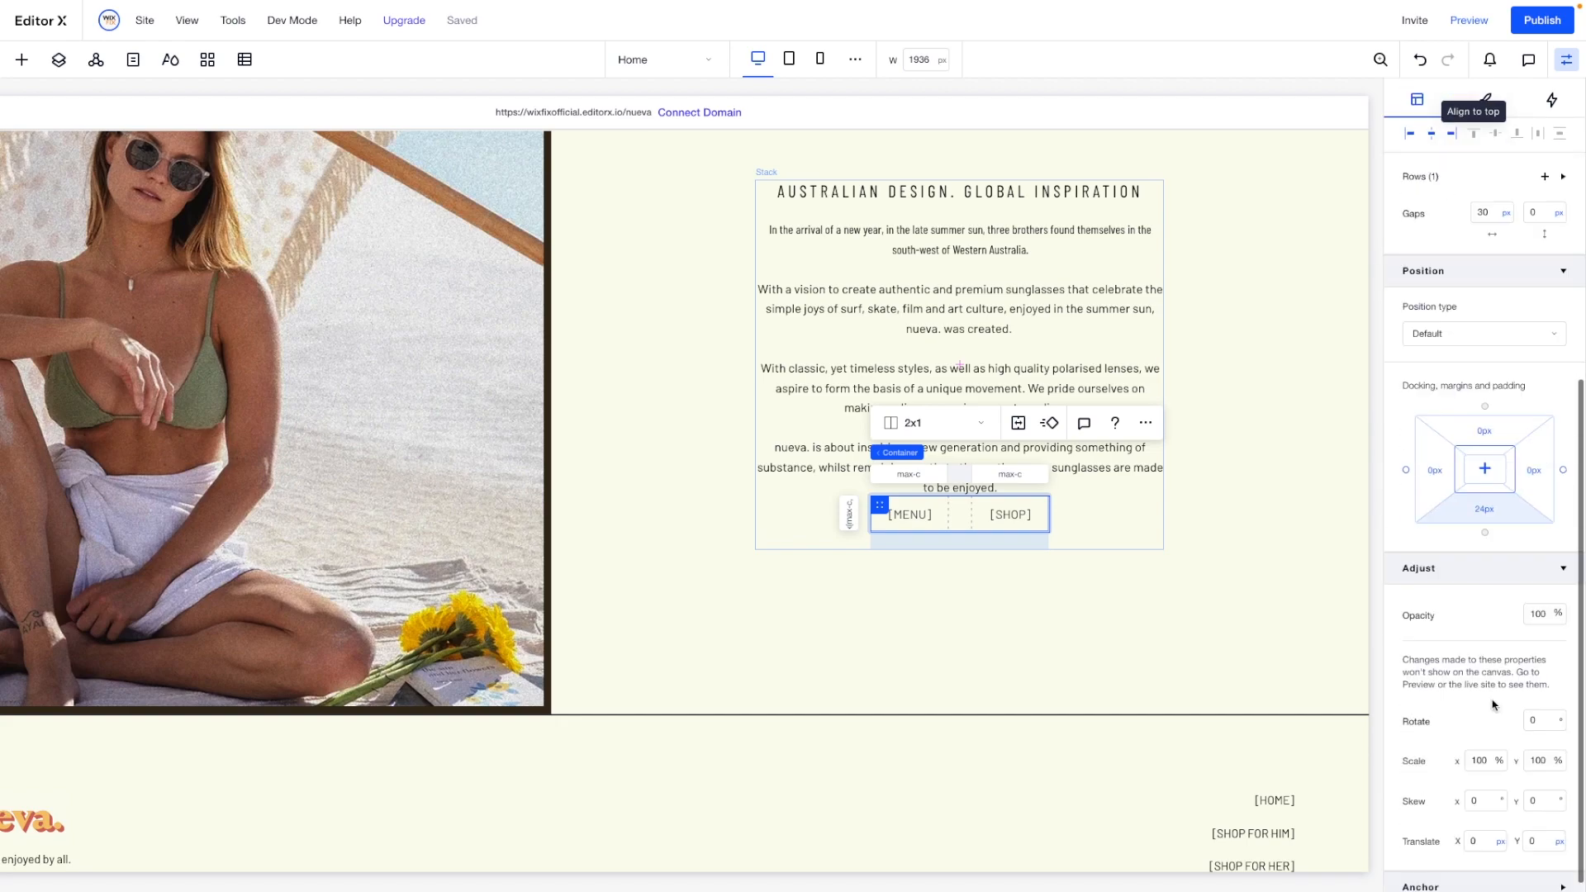
click(1484, 510)
key(Return)
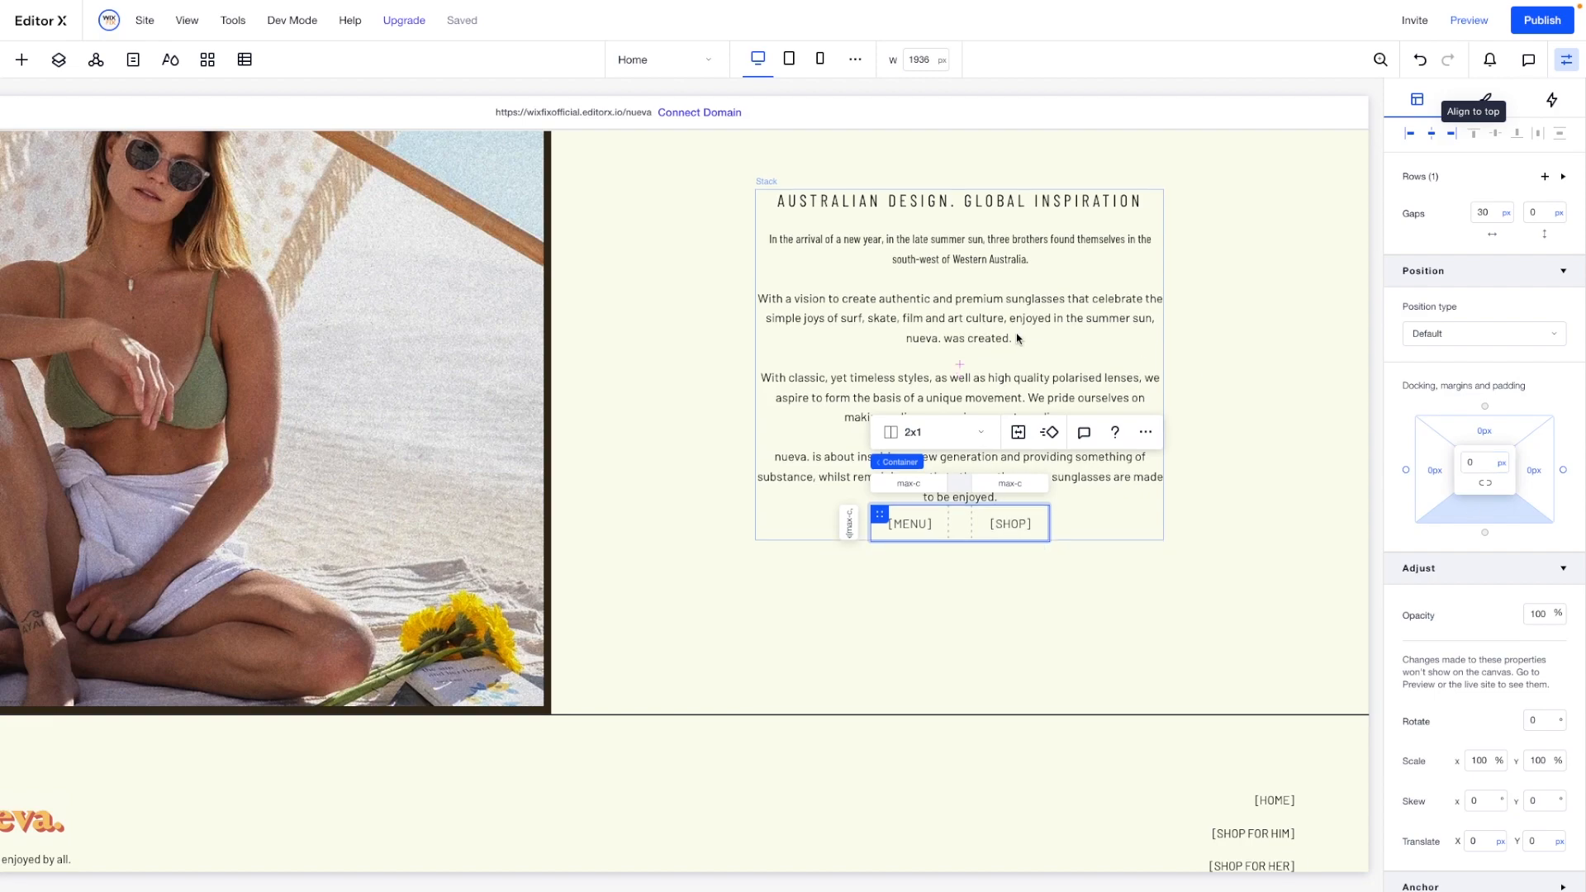
Set the brand story paragraph's bottom margin to 24 px to space it from the buttons.
click(1016, 334)
click(1449, 522)
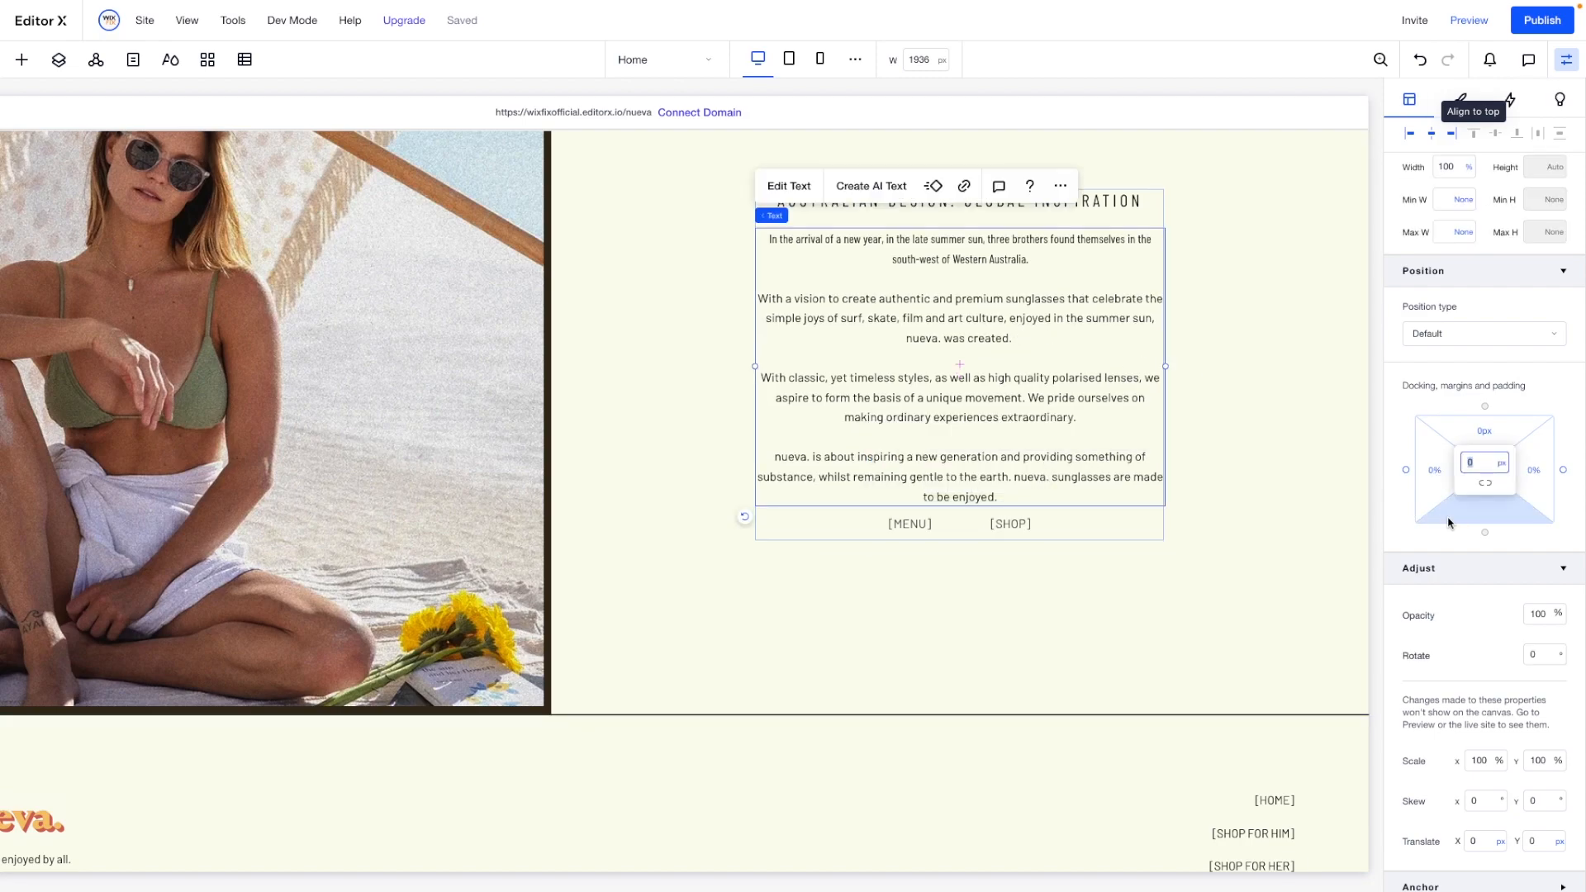
key(Return)
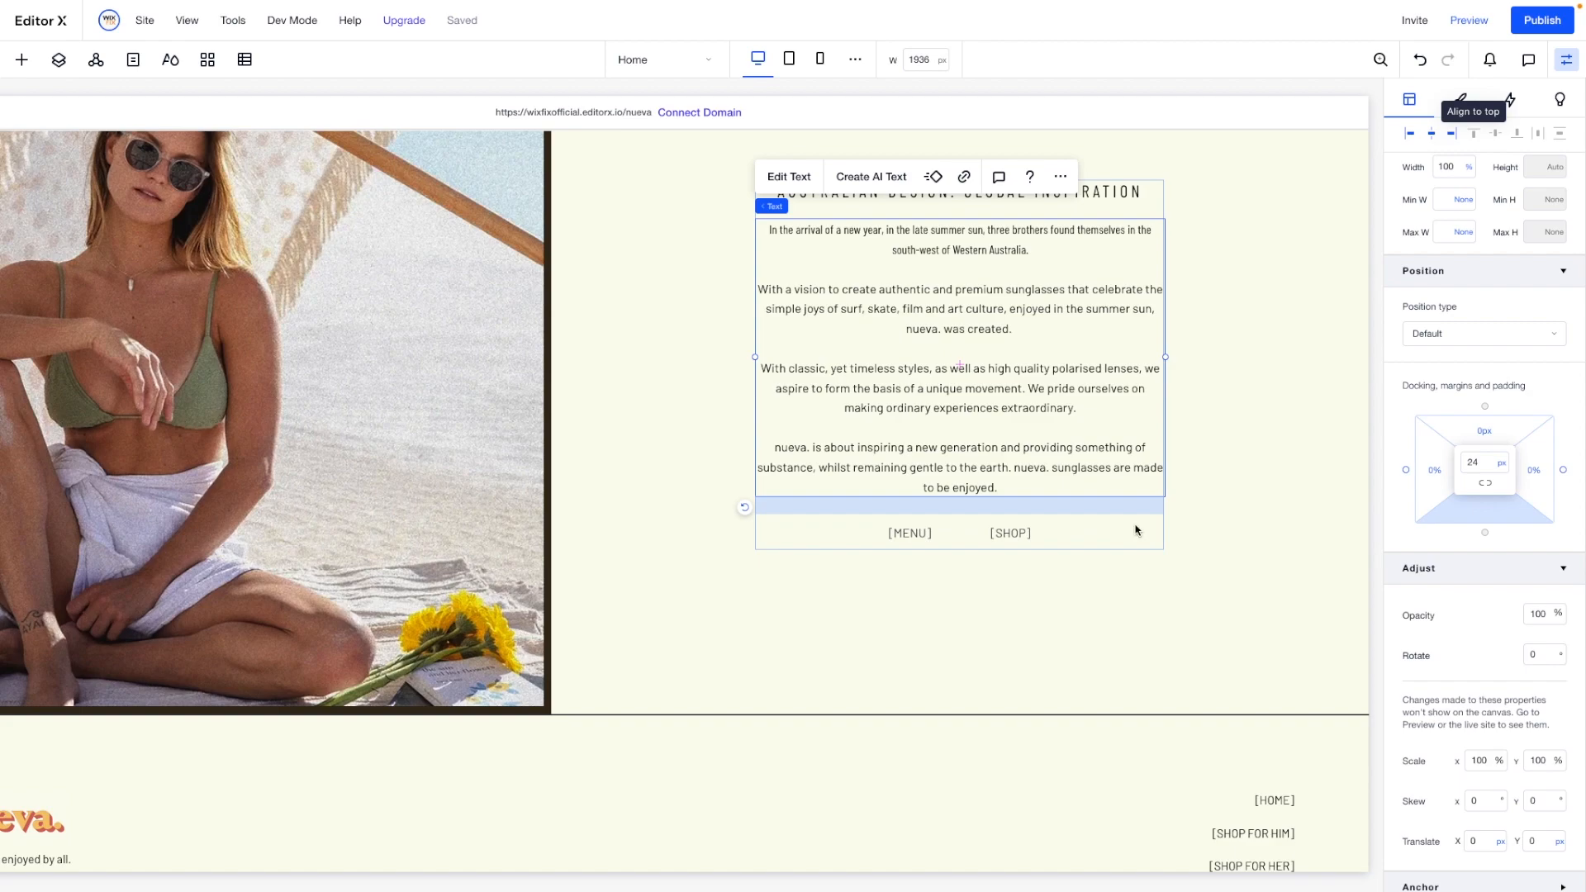
Give the stack's [MENU] button a 1 px border and set its corner radius to 0 px.
click(940, 526)
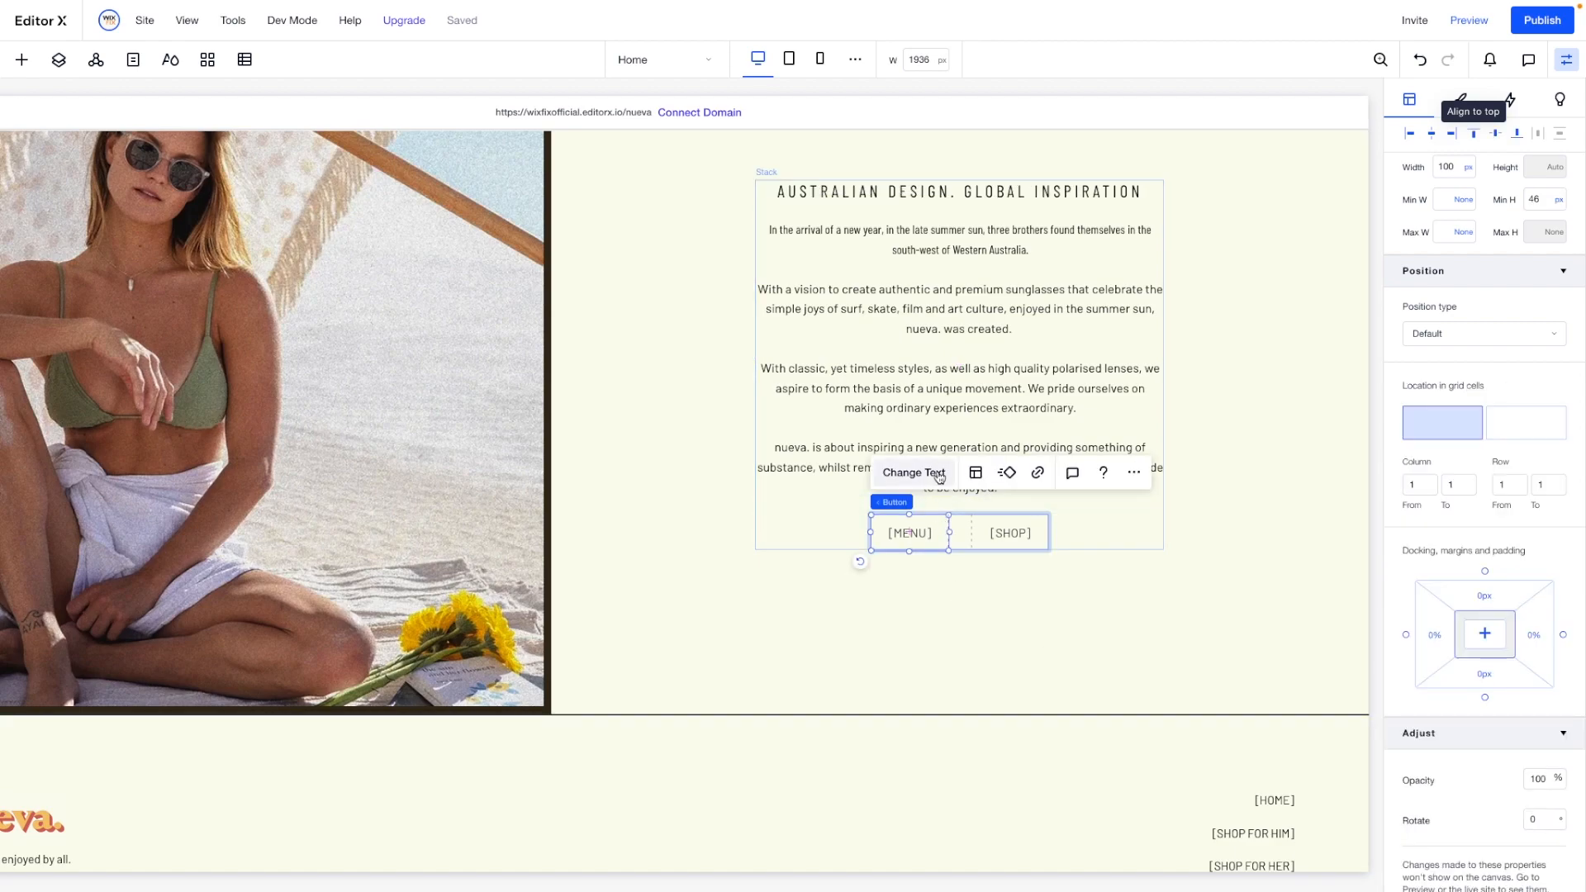
click(1460, 102)
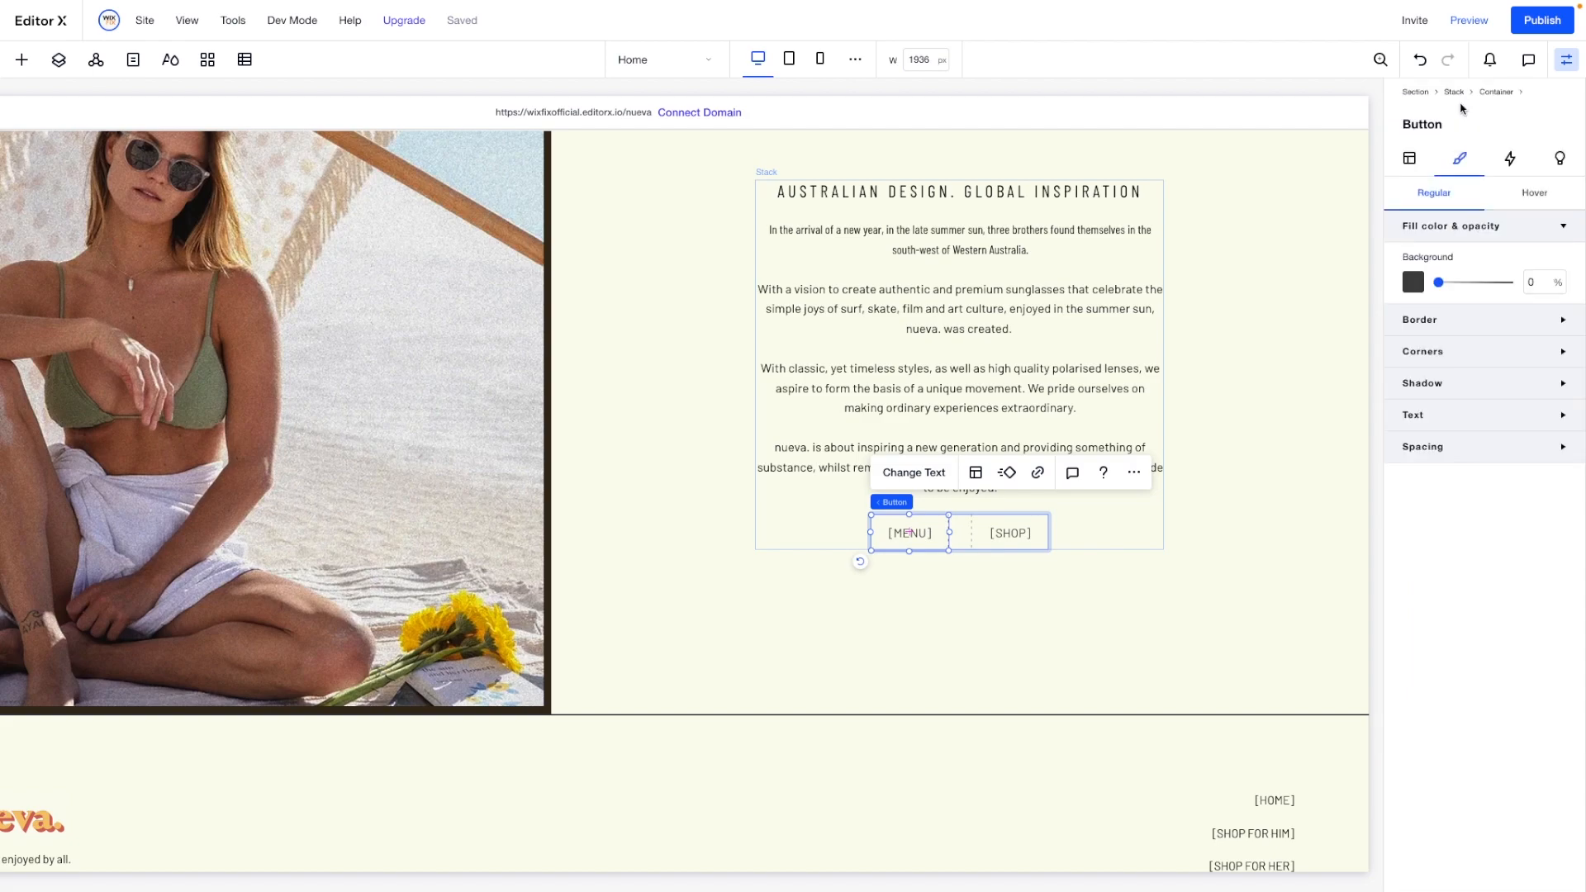
click(1420, 322)
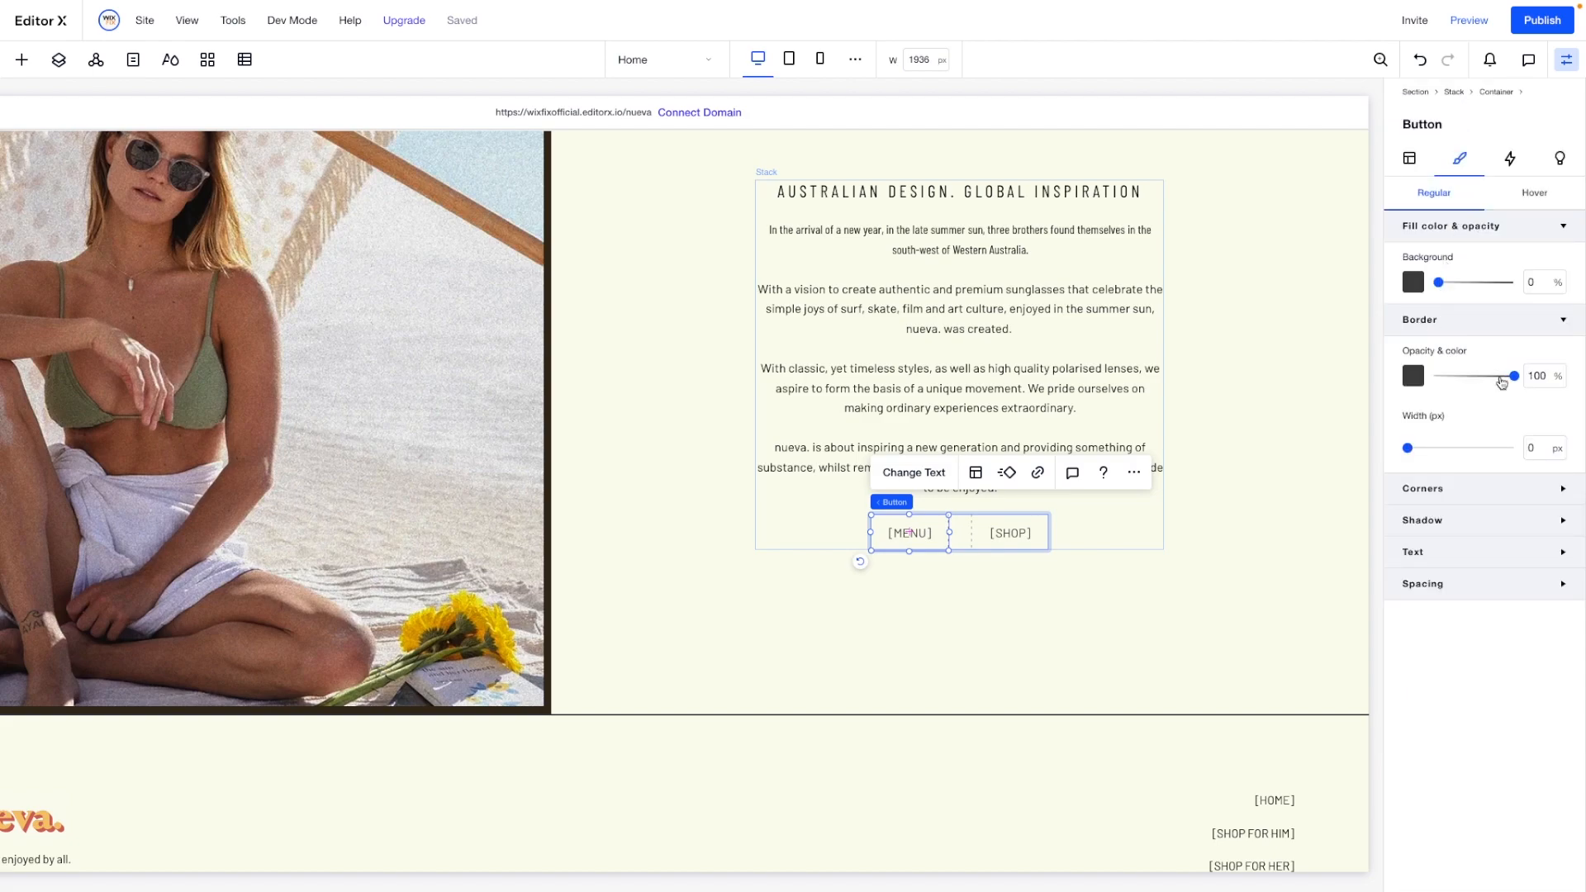
click(1536, 449)
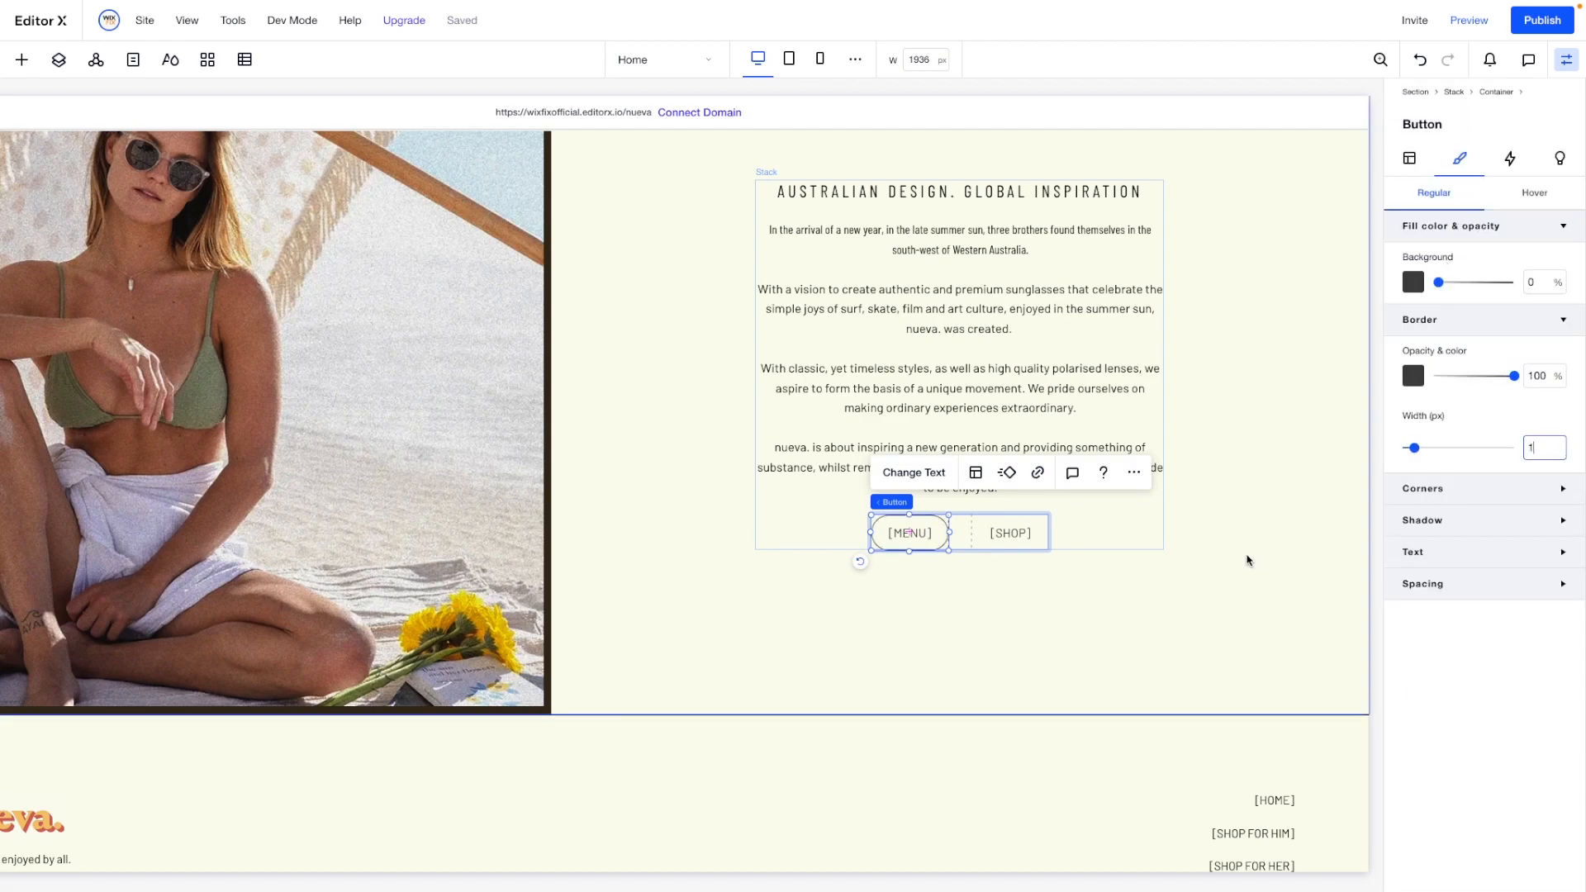
click(1424, 492)
double_click(1412, 541)
text(0)
key(Return)
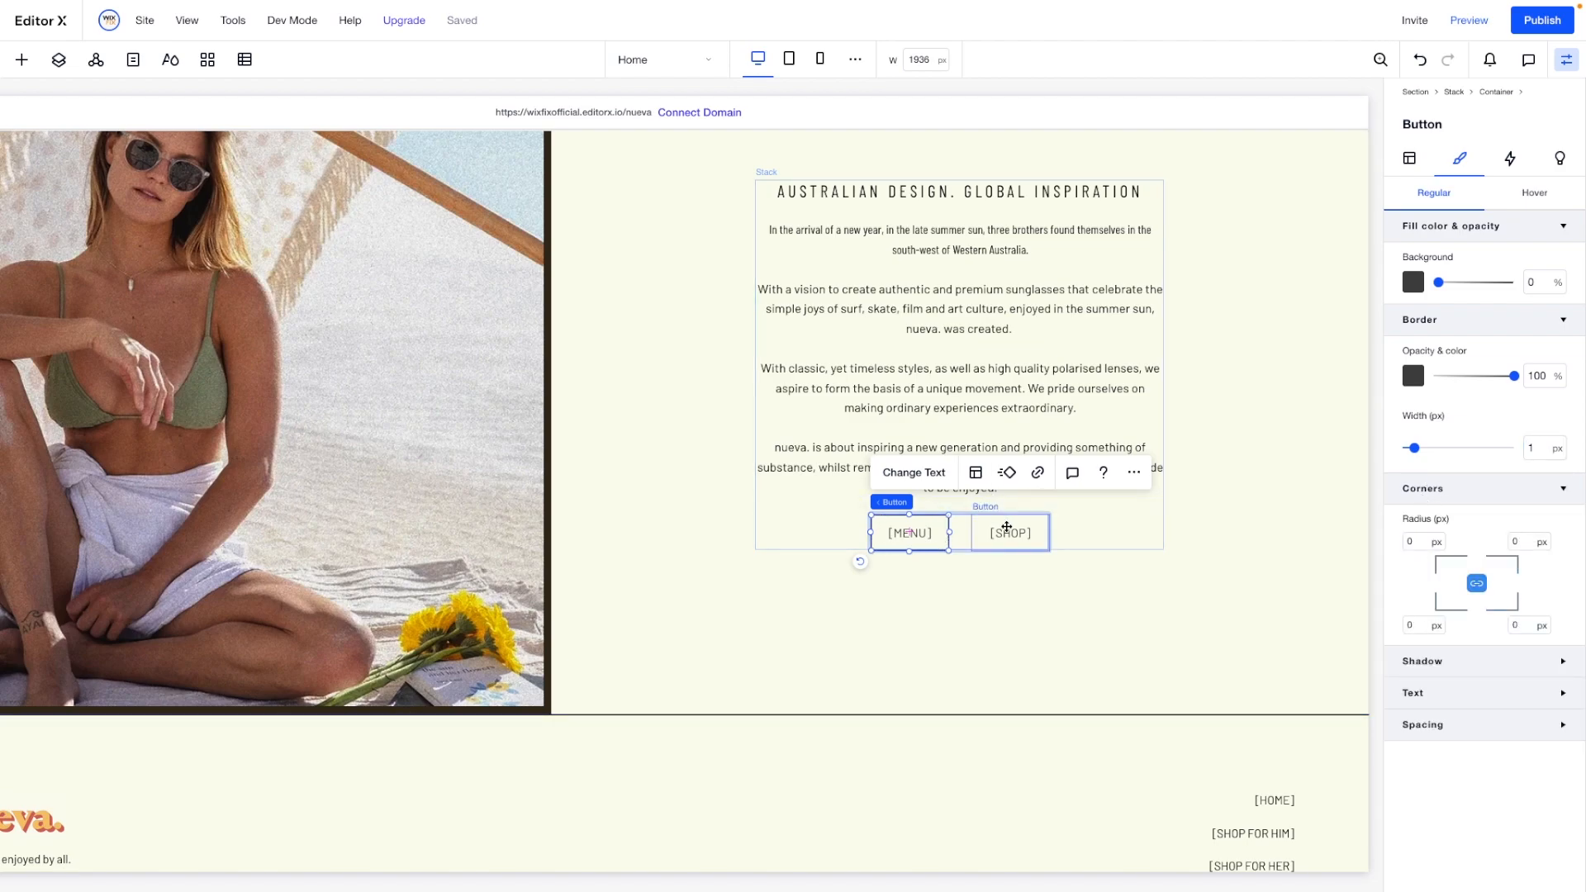
Give the [SHOP] button below the brand story a 1 px border and 0 px corner radius.
click(1006, 529)
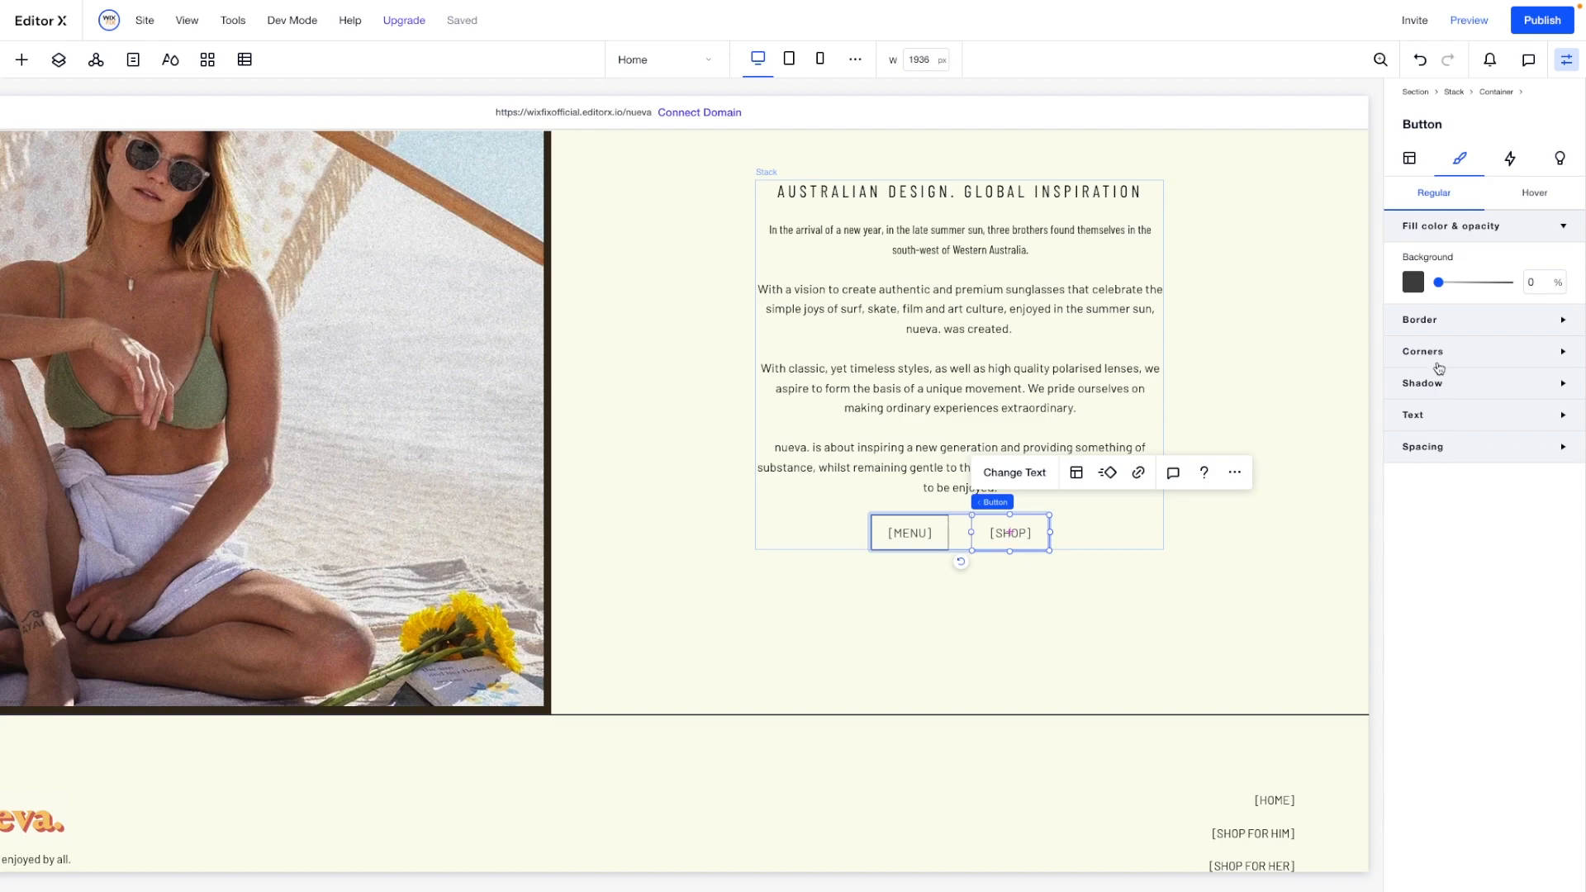
click(1440, 329)
click(1535, 448)
text(1)
click(1455, 489)
click(1413, 541)
text(0)
key(Return)
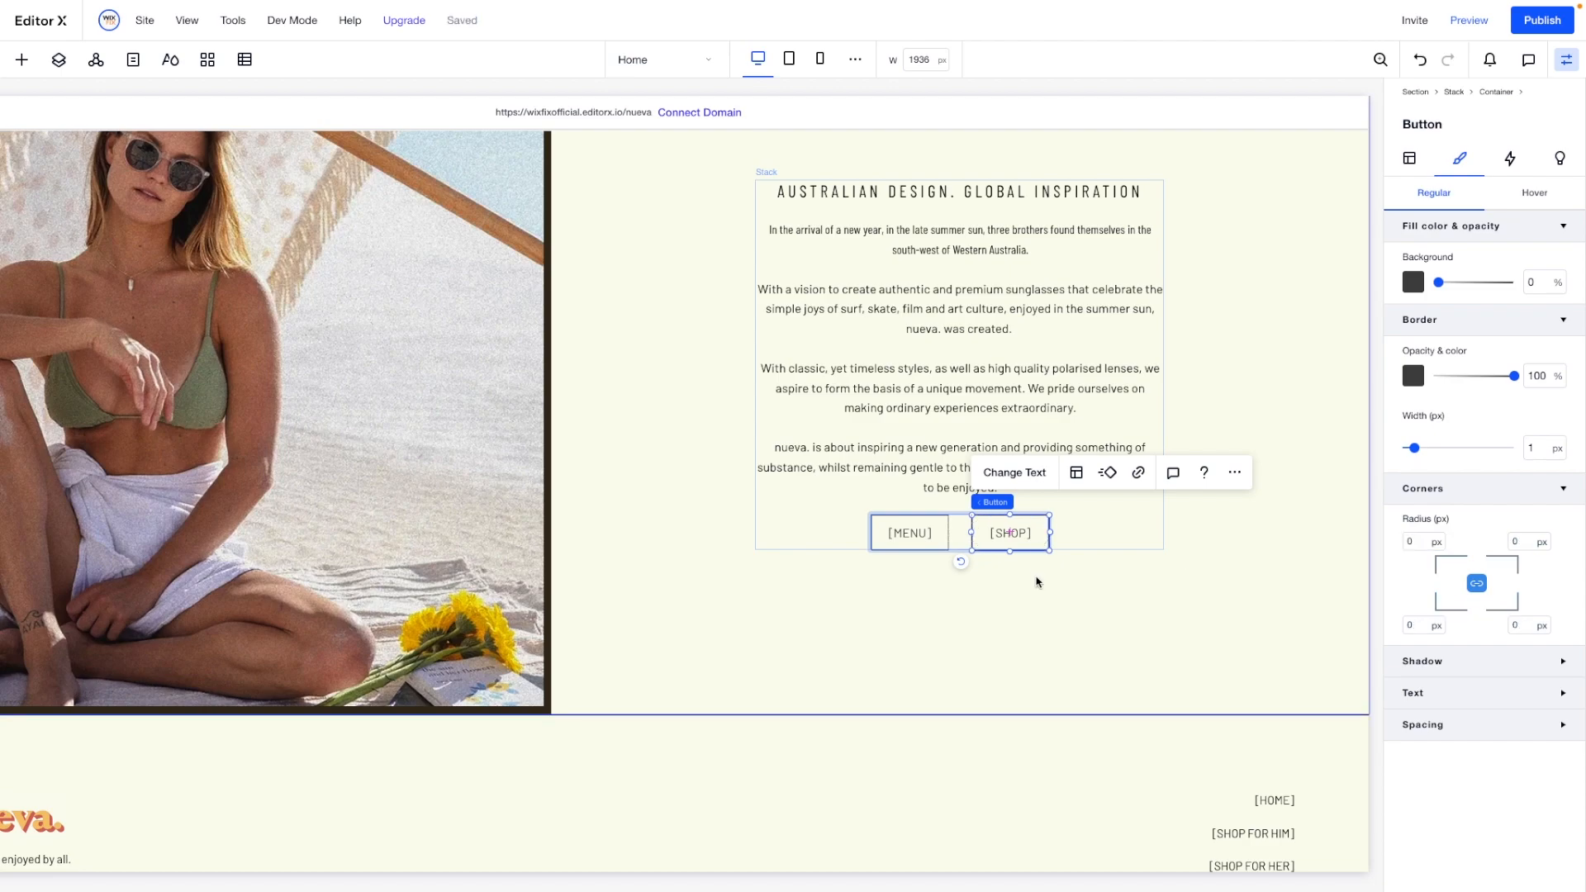
Set the widths of the [MENU] and [SHOP] buttons below the brand story to 160 px.
click(939, 533)
click(1408, 159)
click(1451, 346)
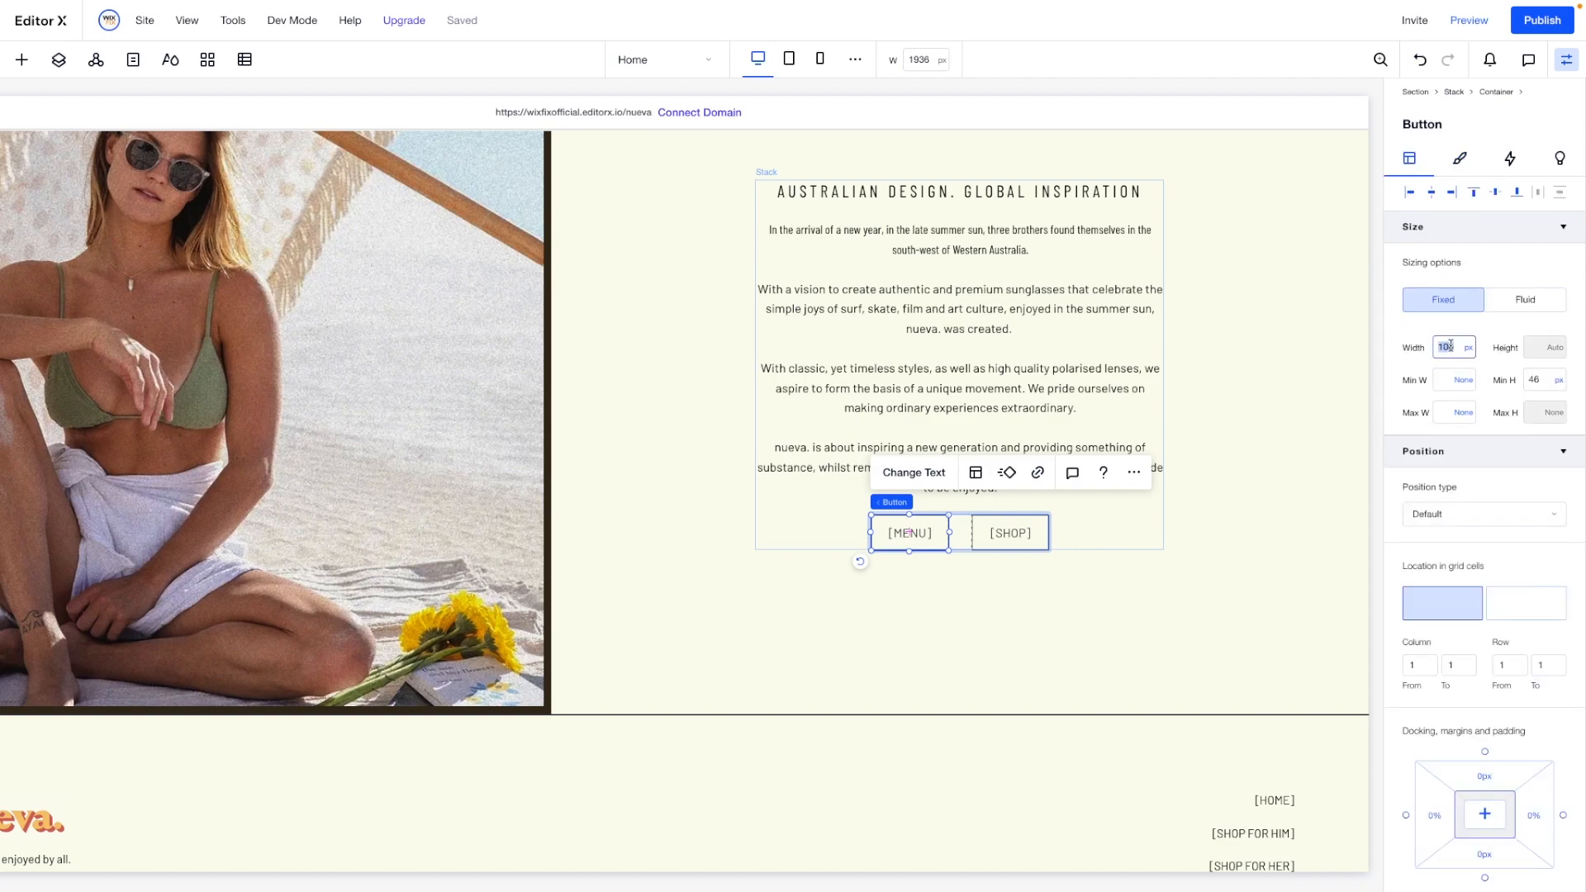
key(Return)
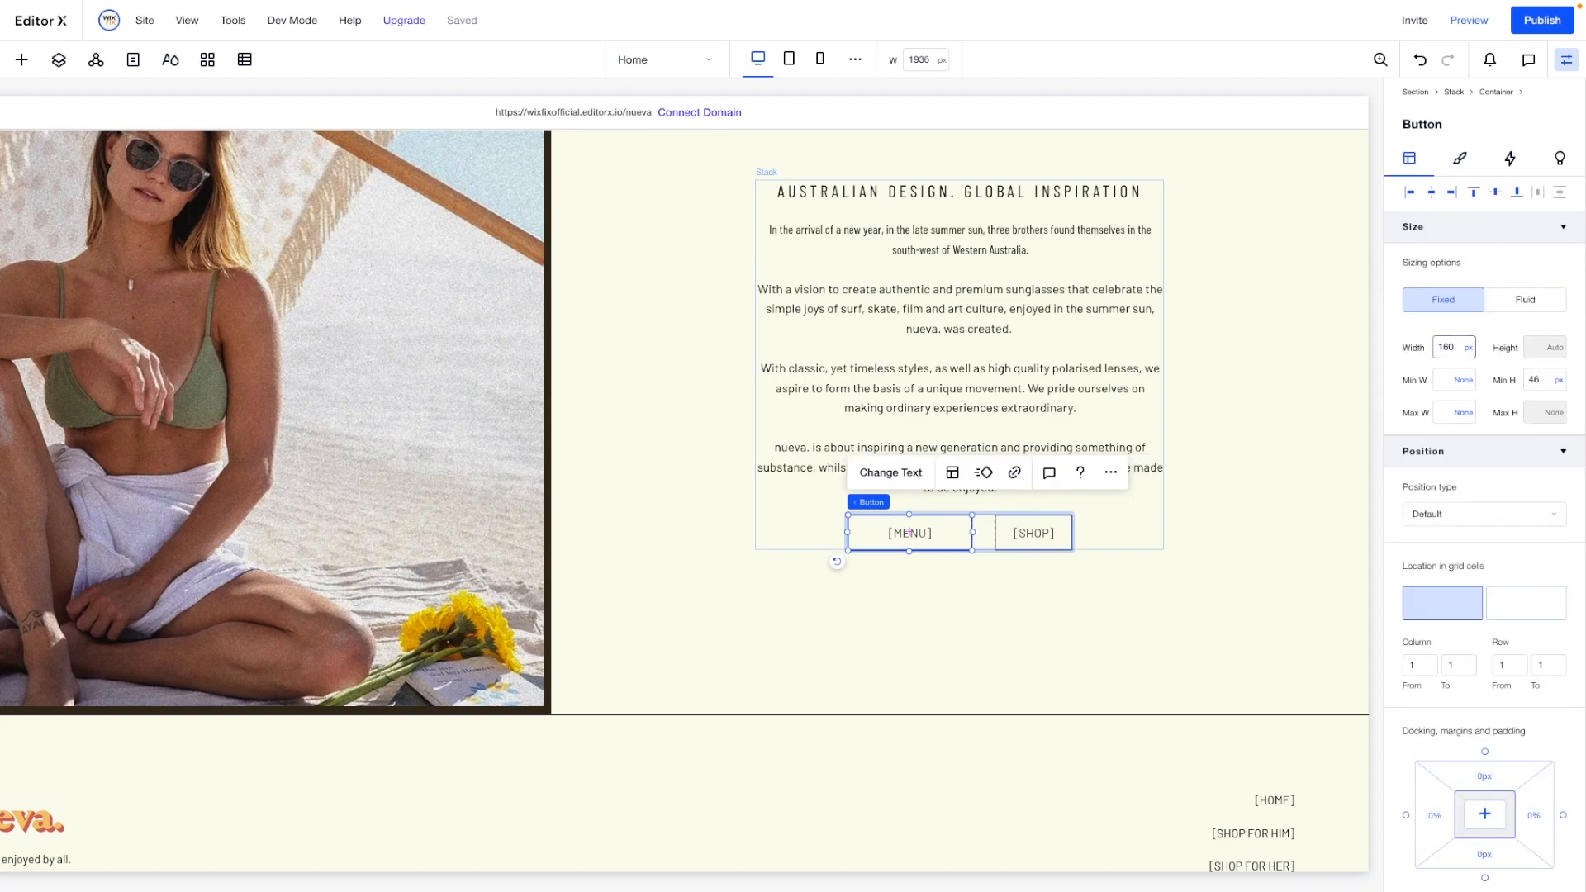
click(1033, 532)
click(1451, 347)
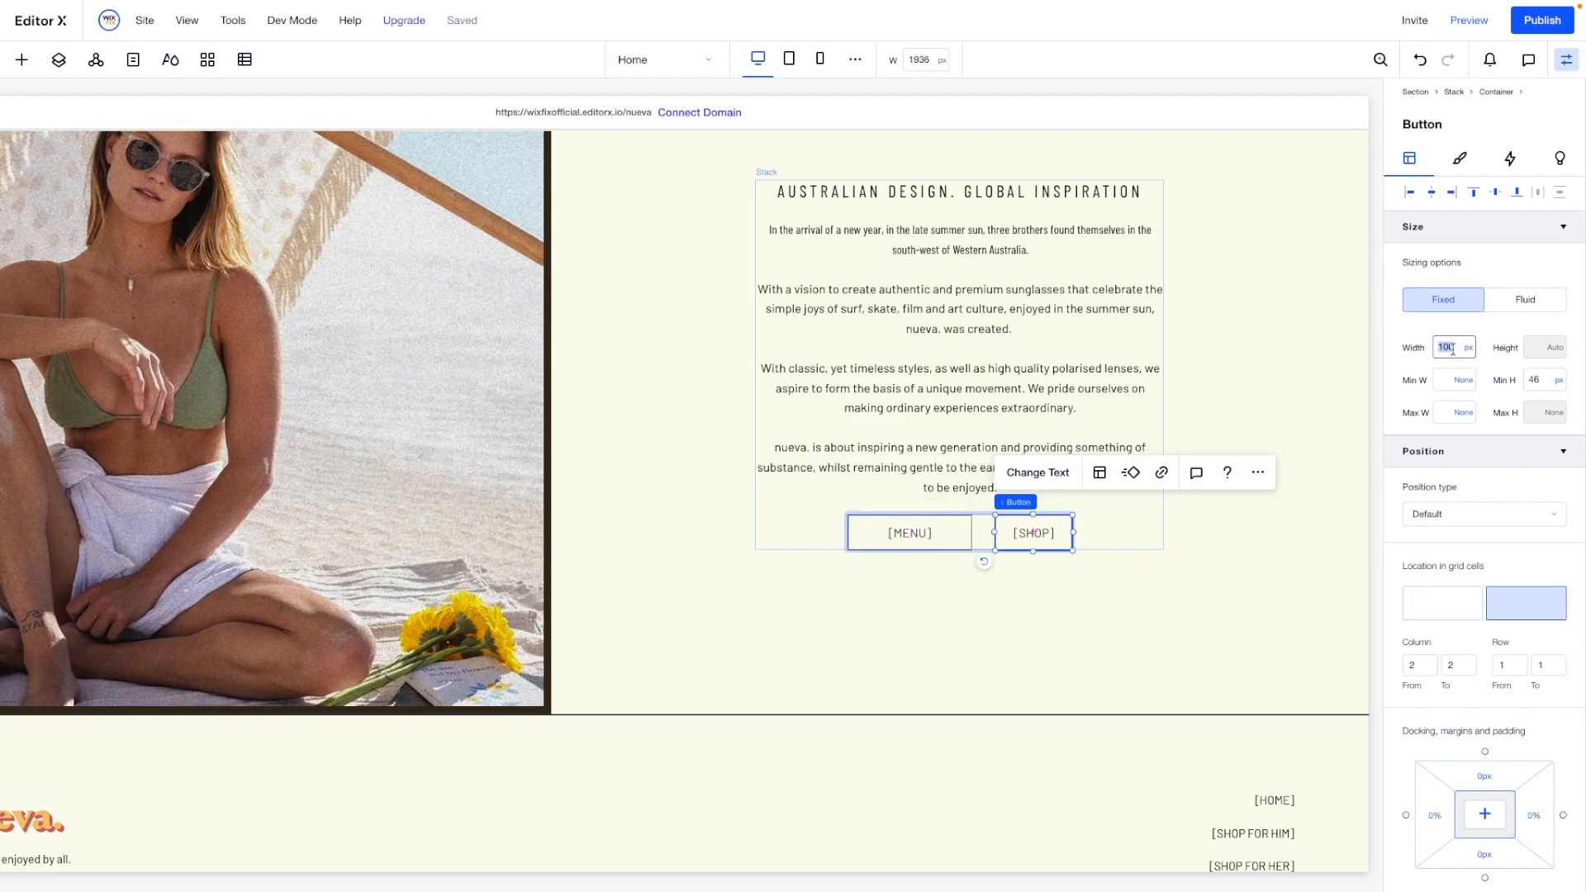
Change the [MENU] button's label to [SHOP].
click(890, 530)
click(867, 472)
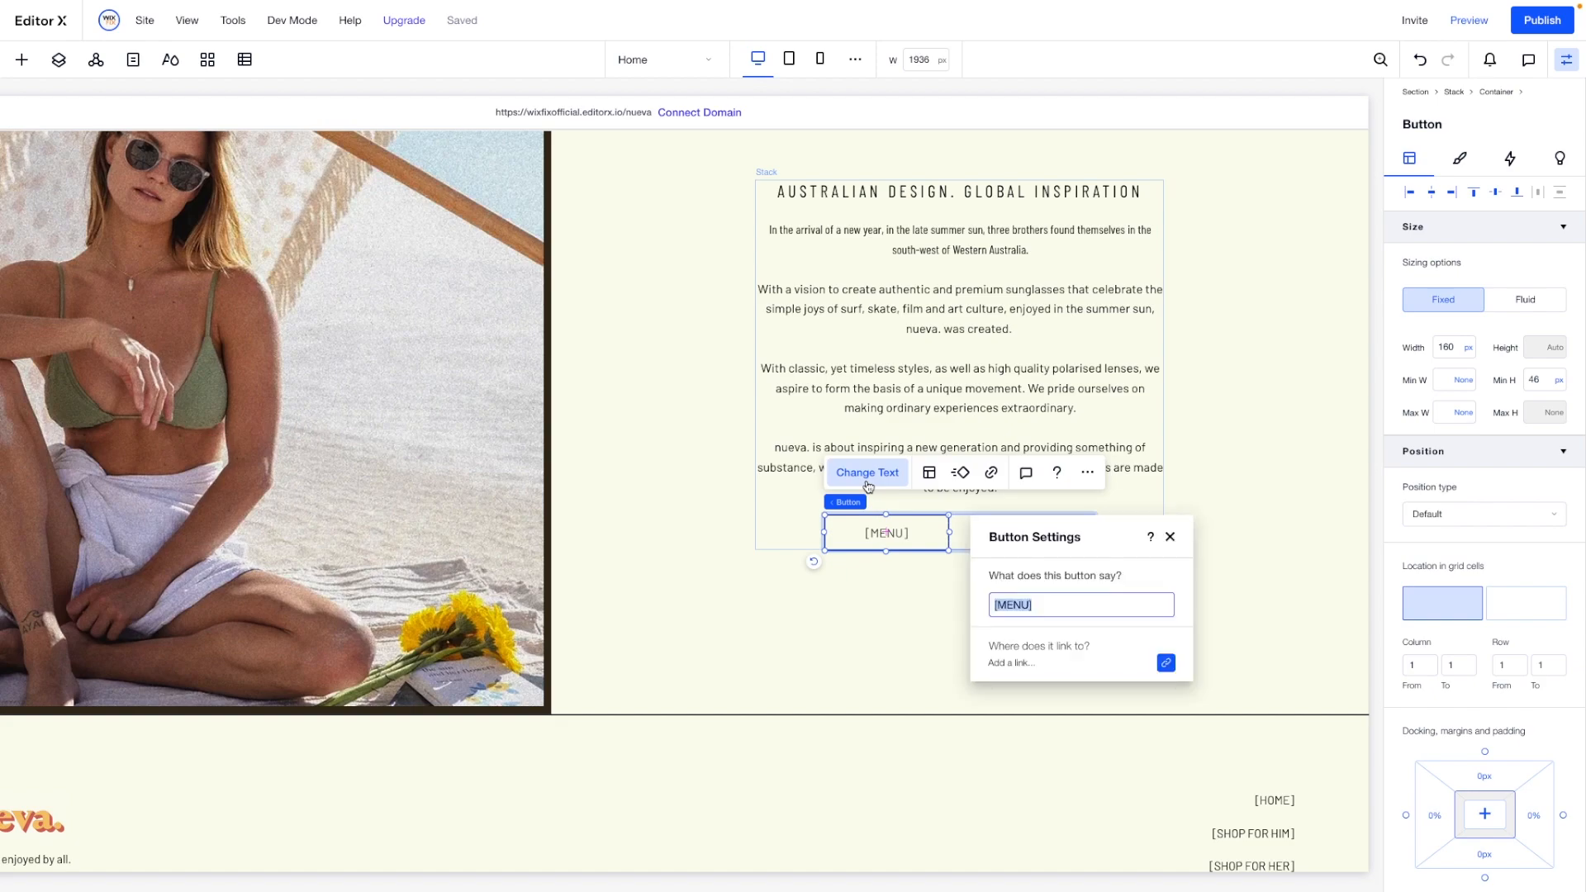
key(BackSpace)
text([SHOP])
Change the label of the second button in the two-column container to [GIFT CARD].
click(1016, 529)
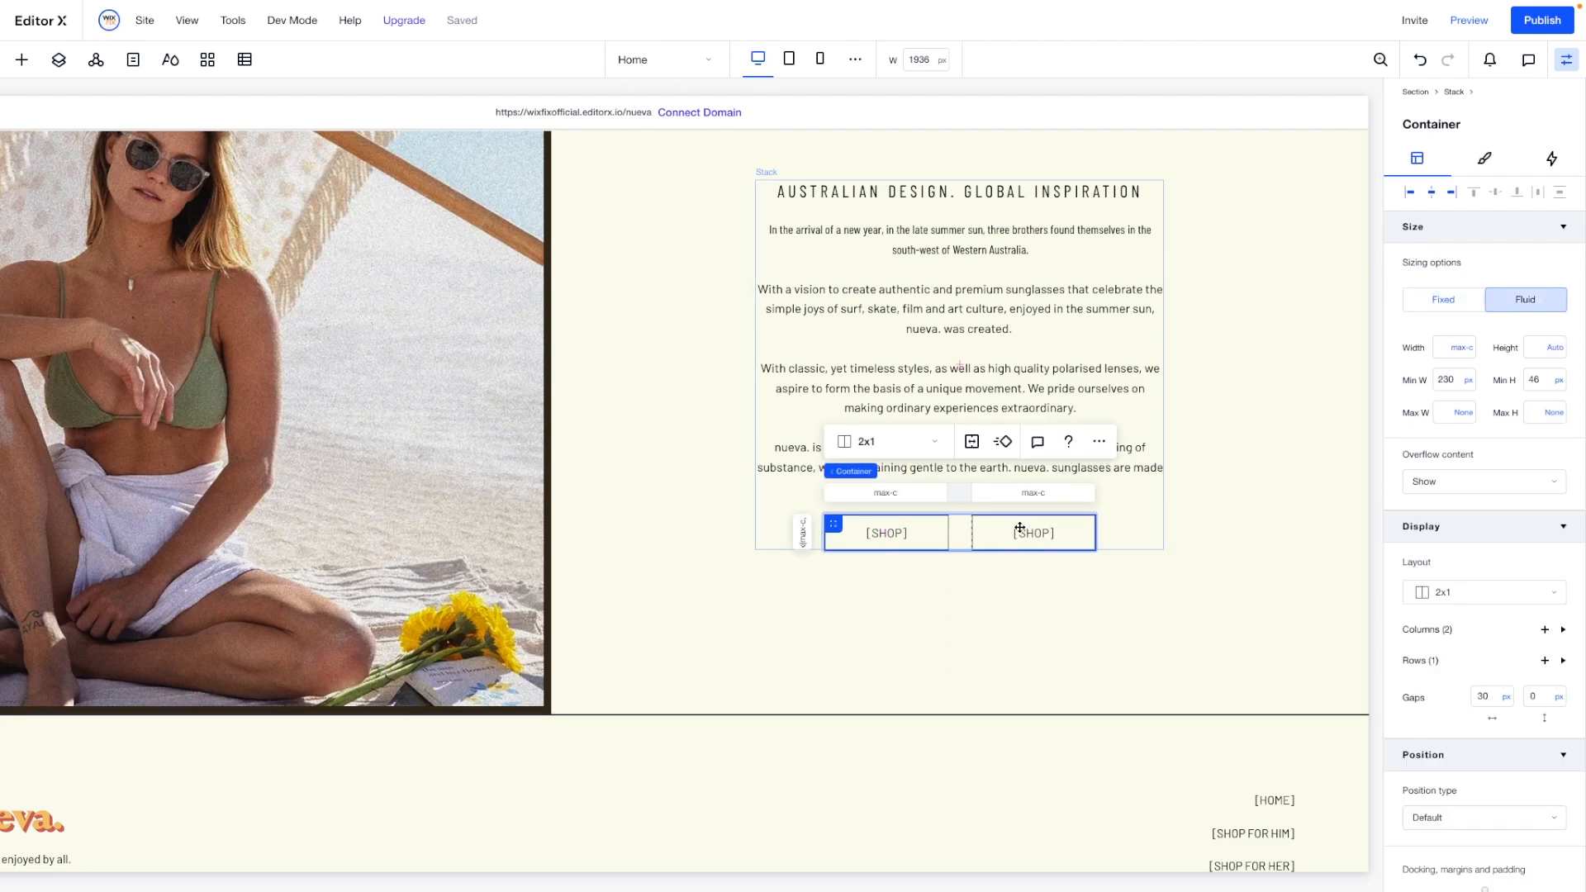
click(1022, 529)
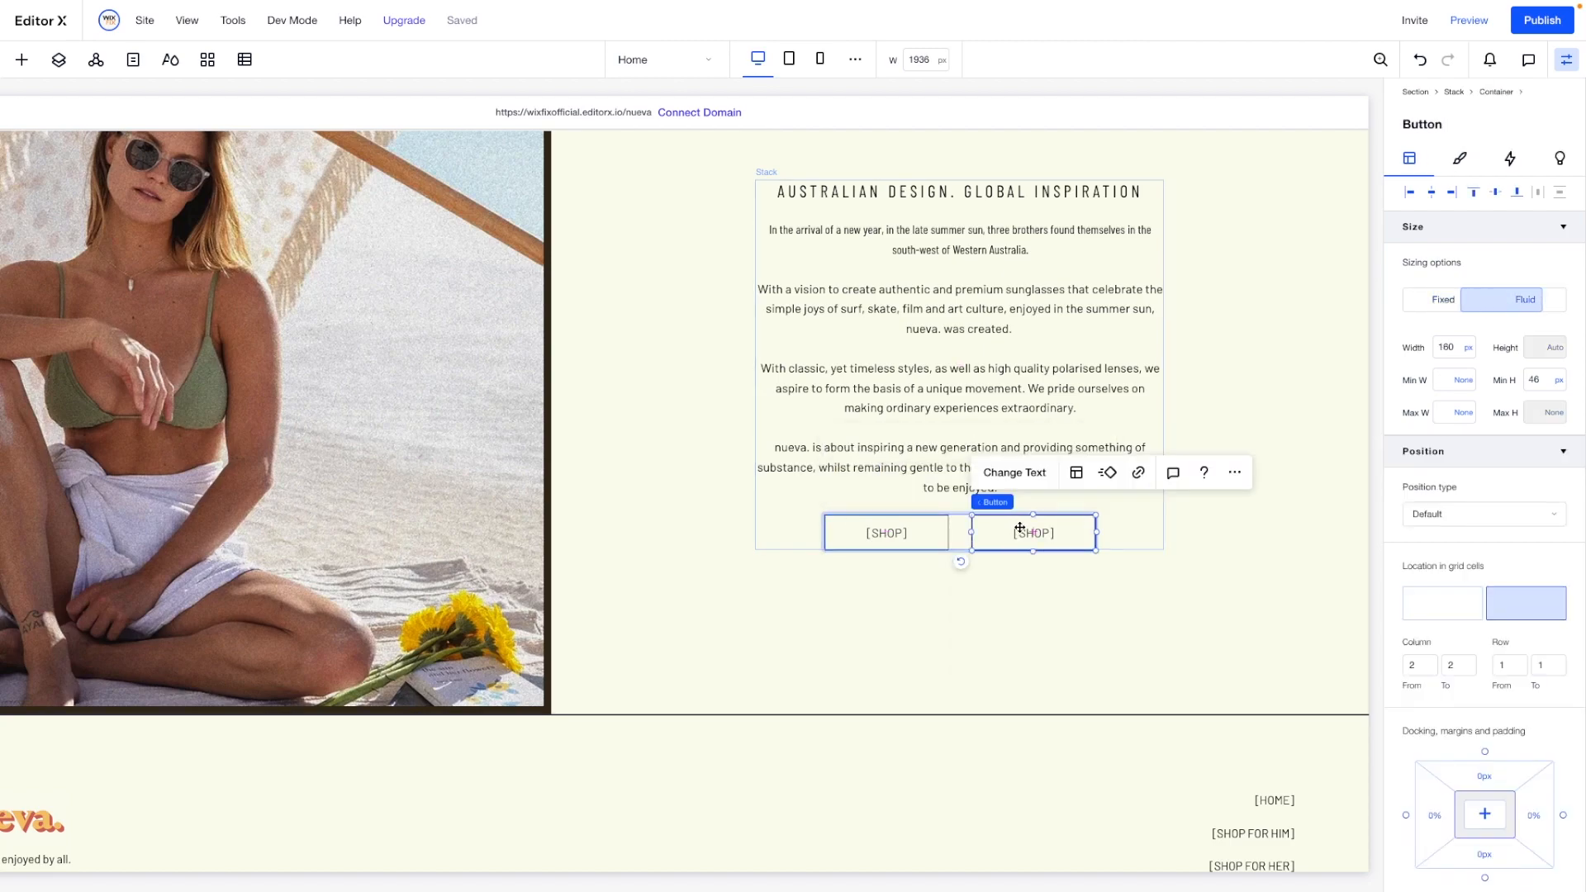
click(1004, 485)
key(BackSpace)
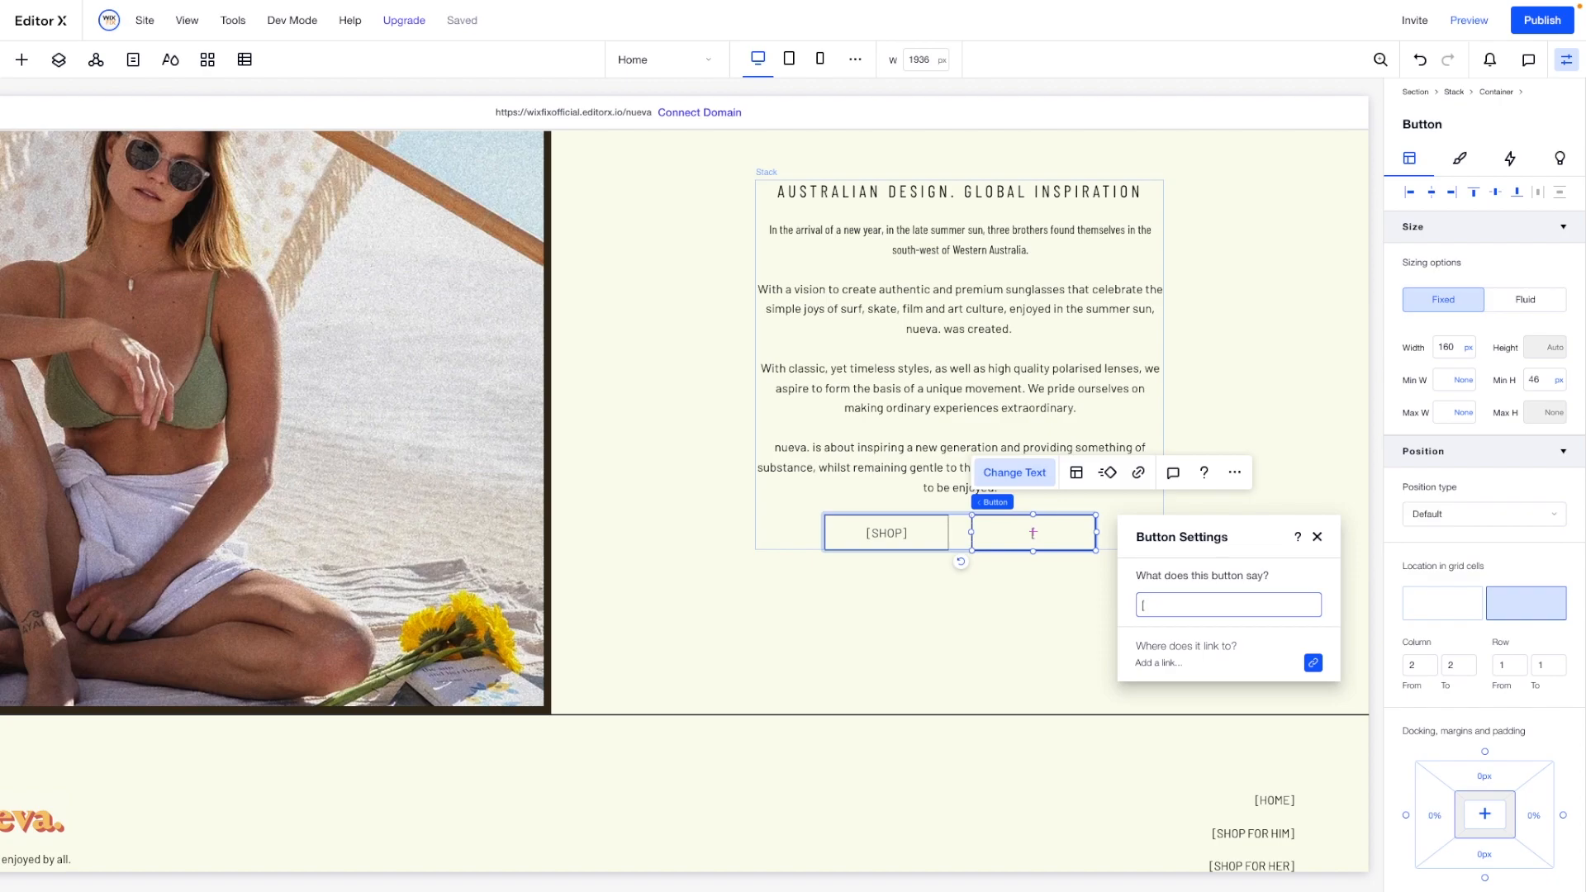
text([GIFT CAD)
key(BackSpace)
text(RD])
click(938, 605)
Set the top and bottom margins of the brand story text stack to 150 px.
scroll(938, 605, up, 1)
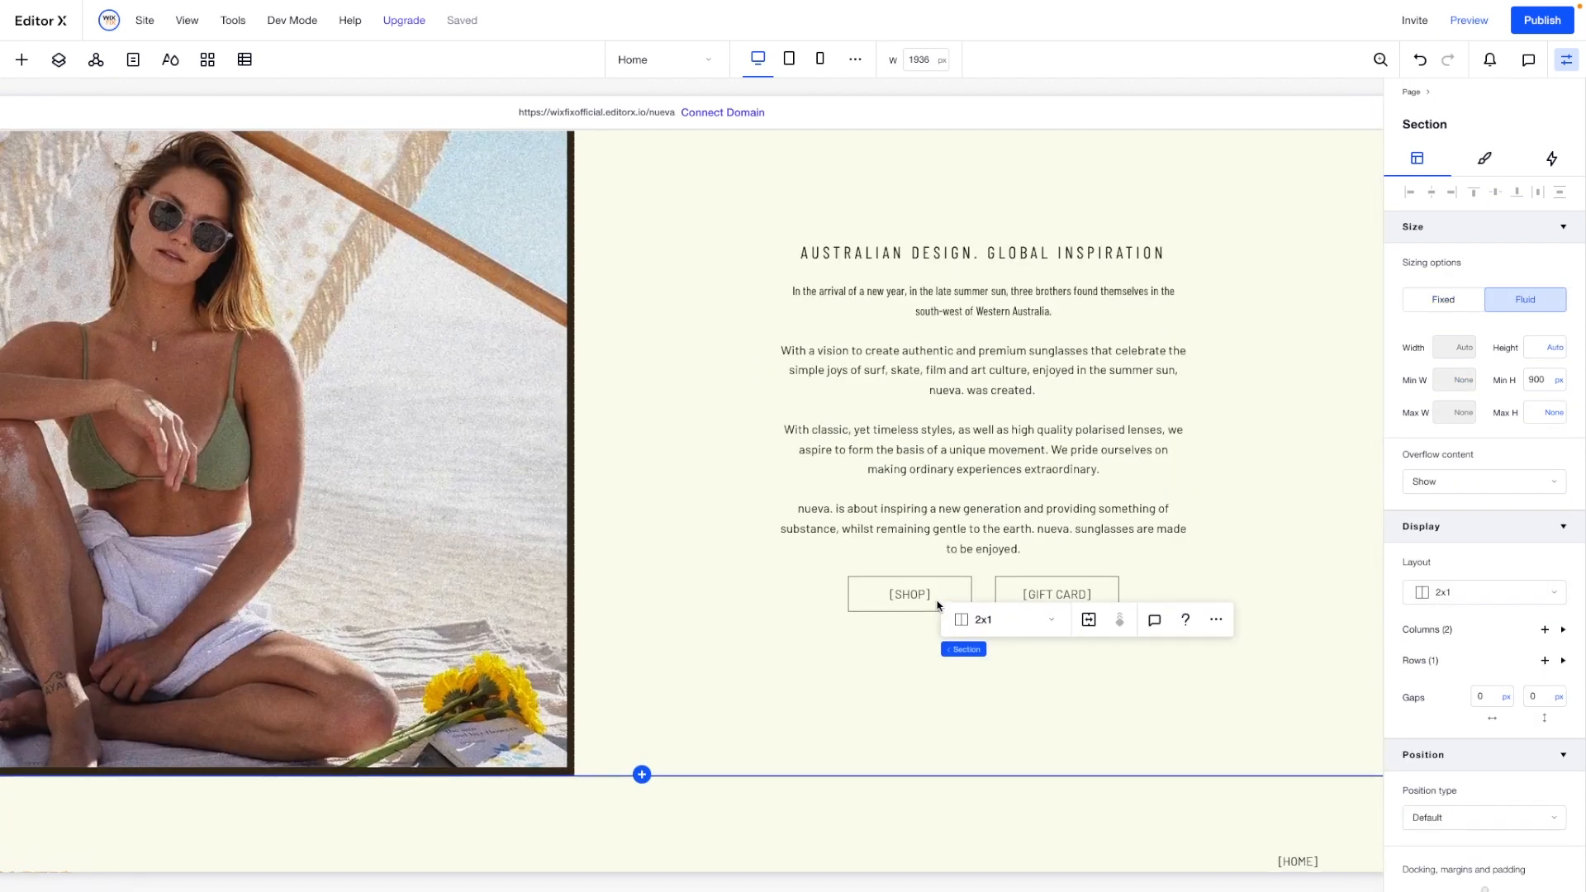
scroll(938, 605, up, 1)
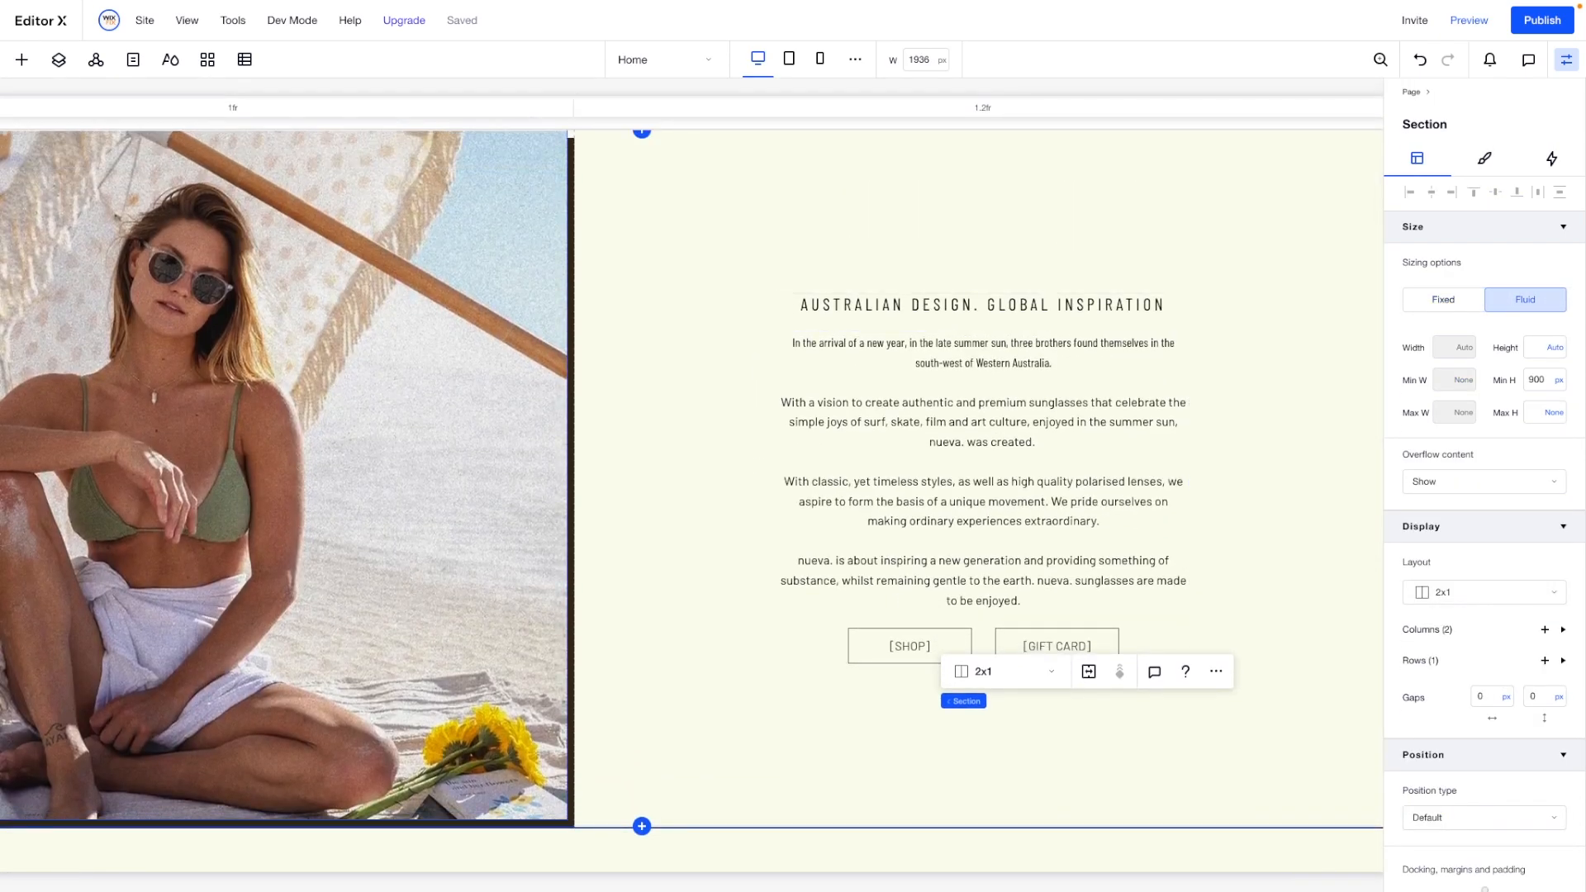
scroll(652, 735, down, 2)
click(652, 732)
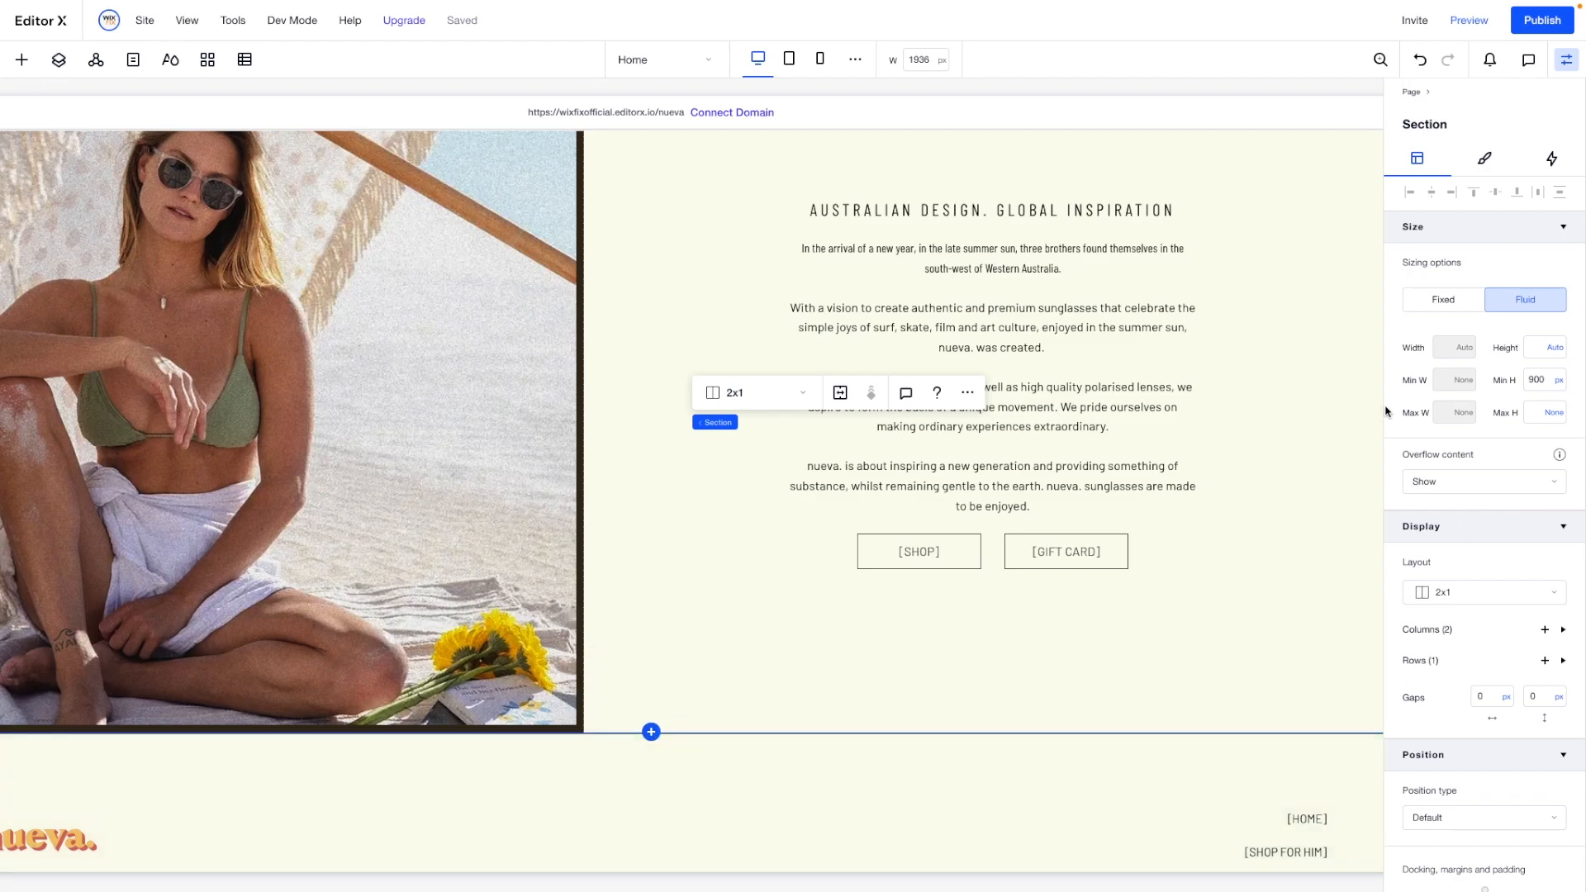
click(1008, 229)
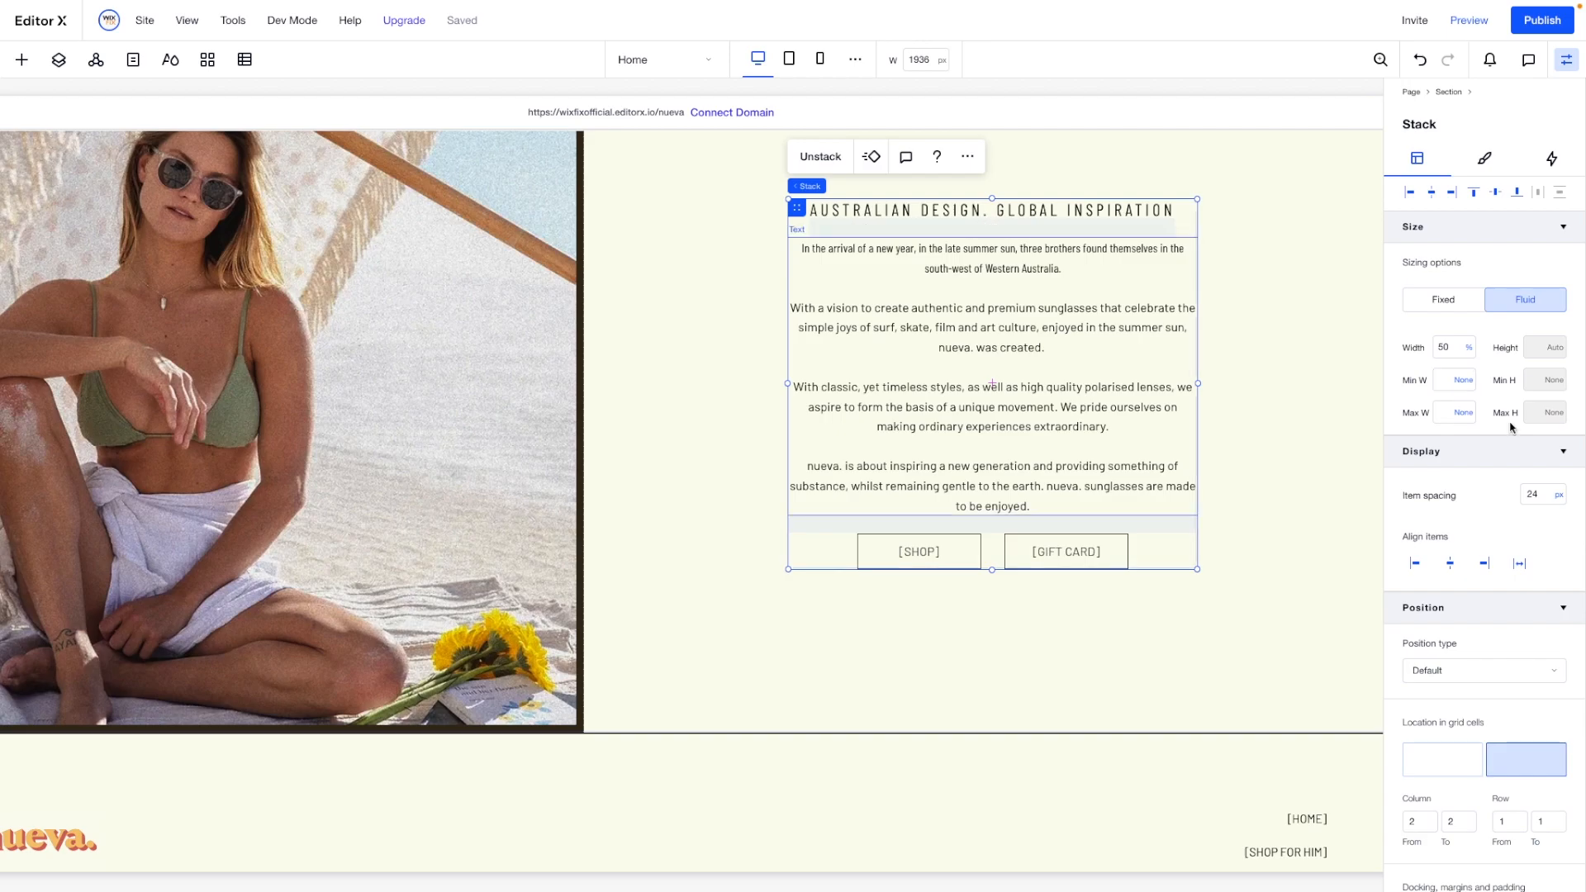
scroll(1480, 611, down, 5)
scroll(1455, 644, up, 3)
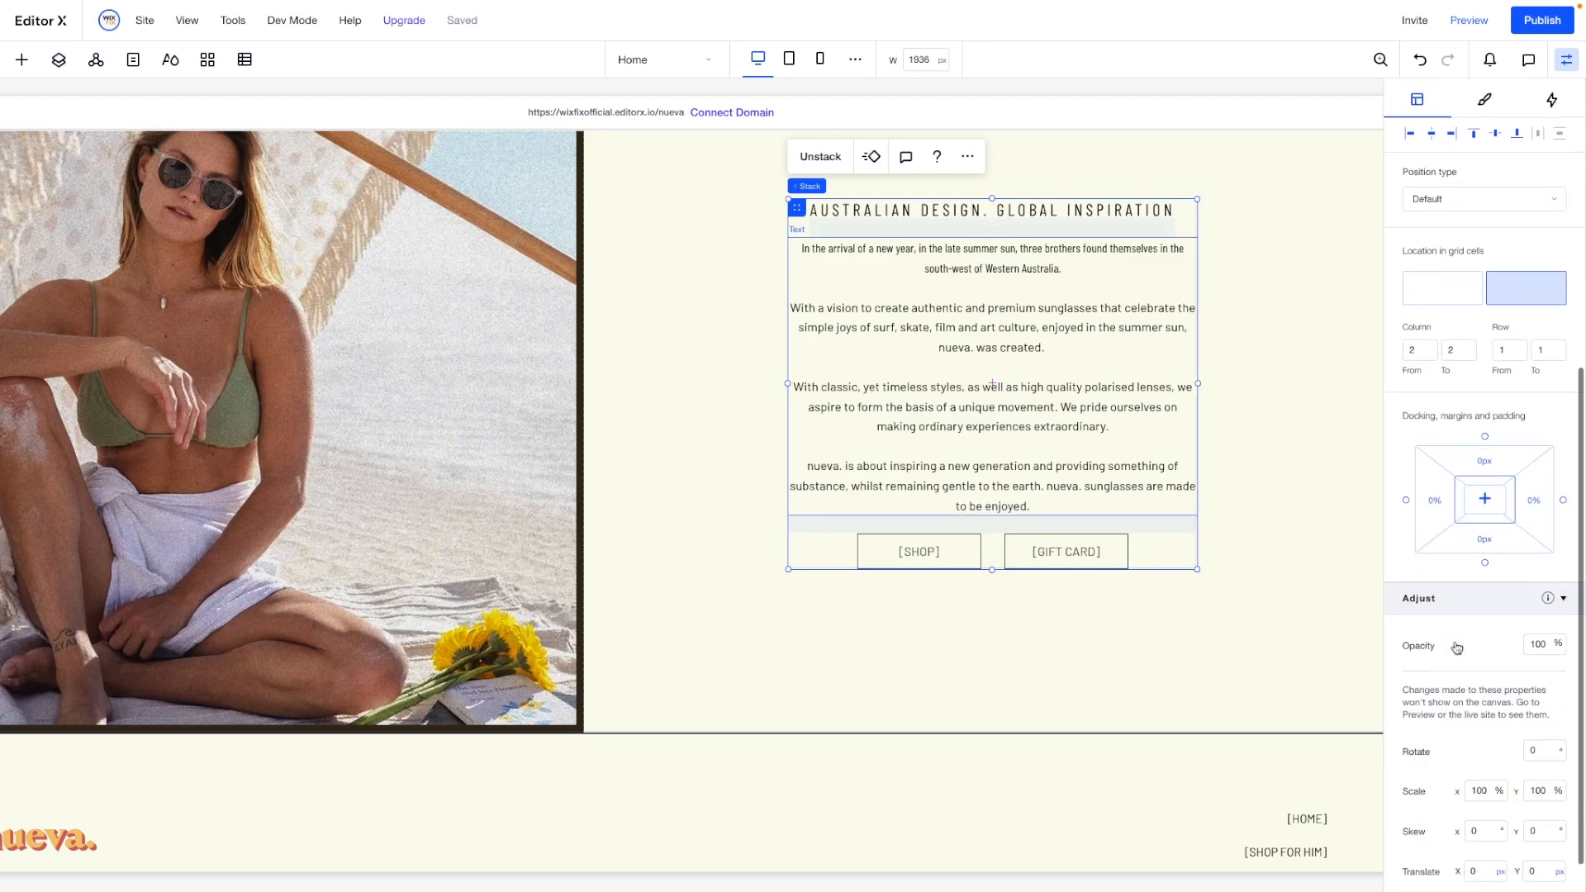
click(1488, 768)
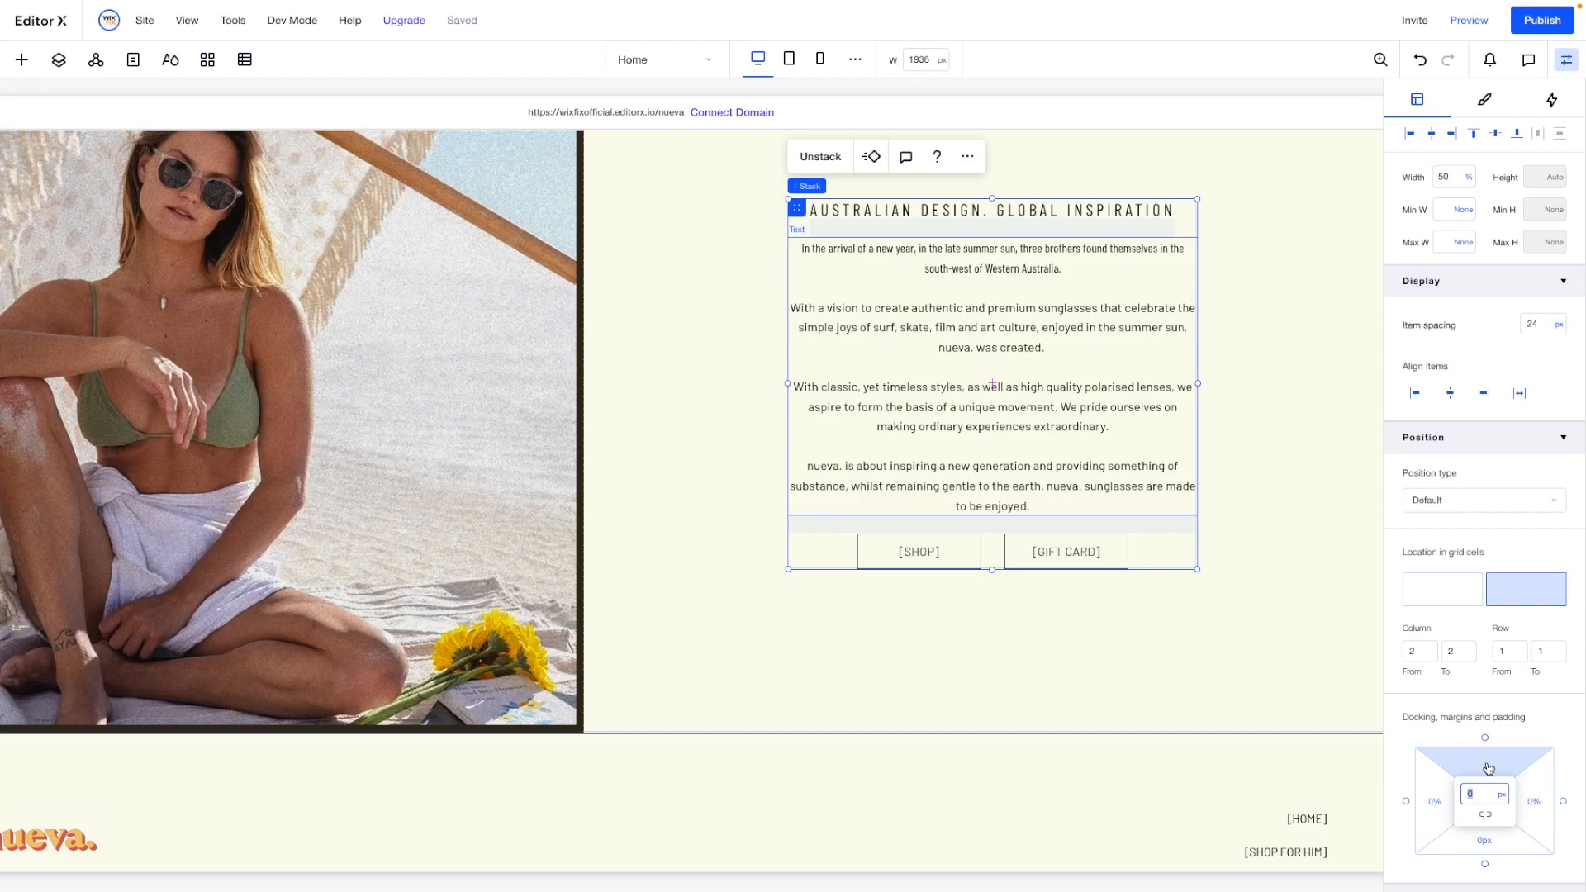
text(150)
key(Return)
text(1)
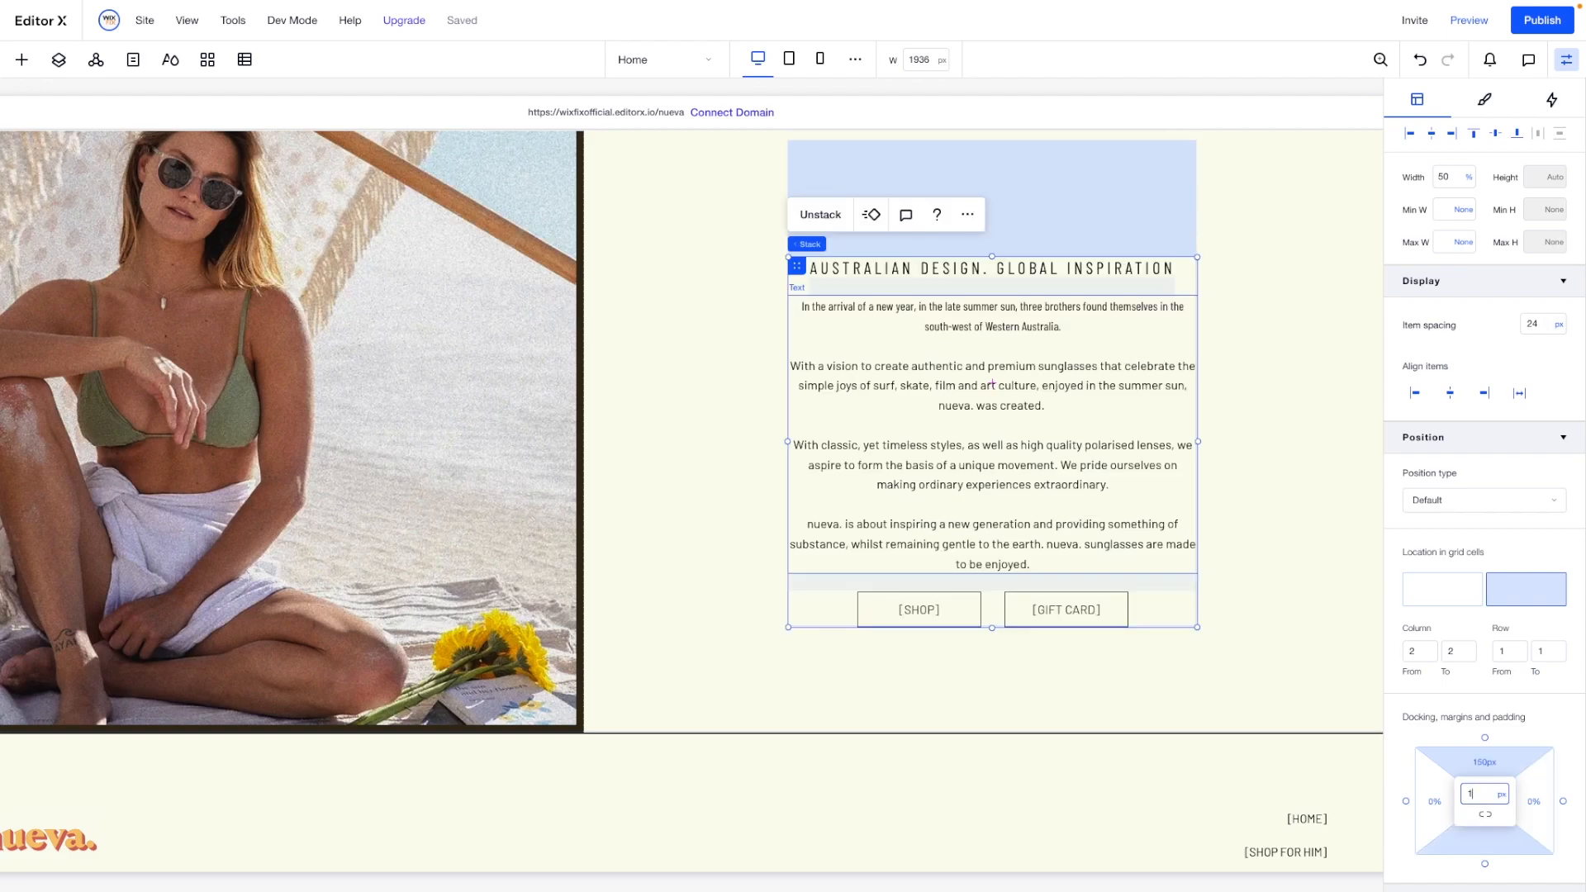
key(Return)
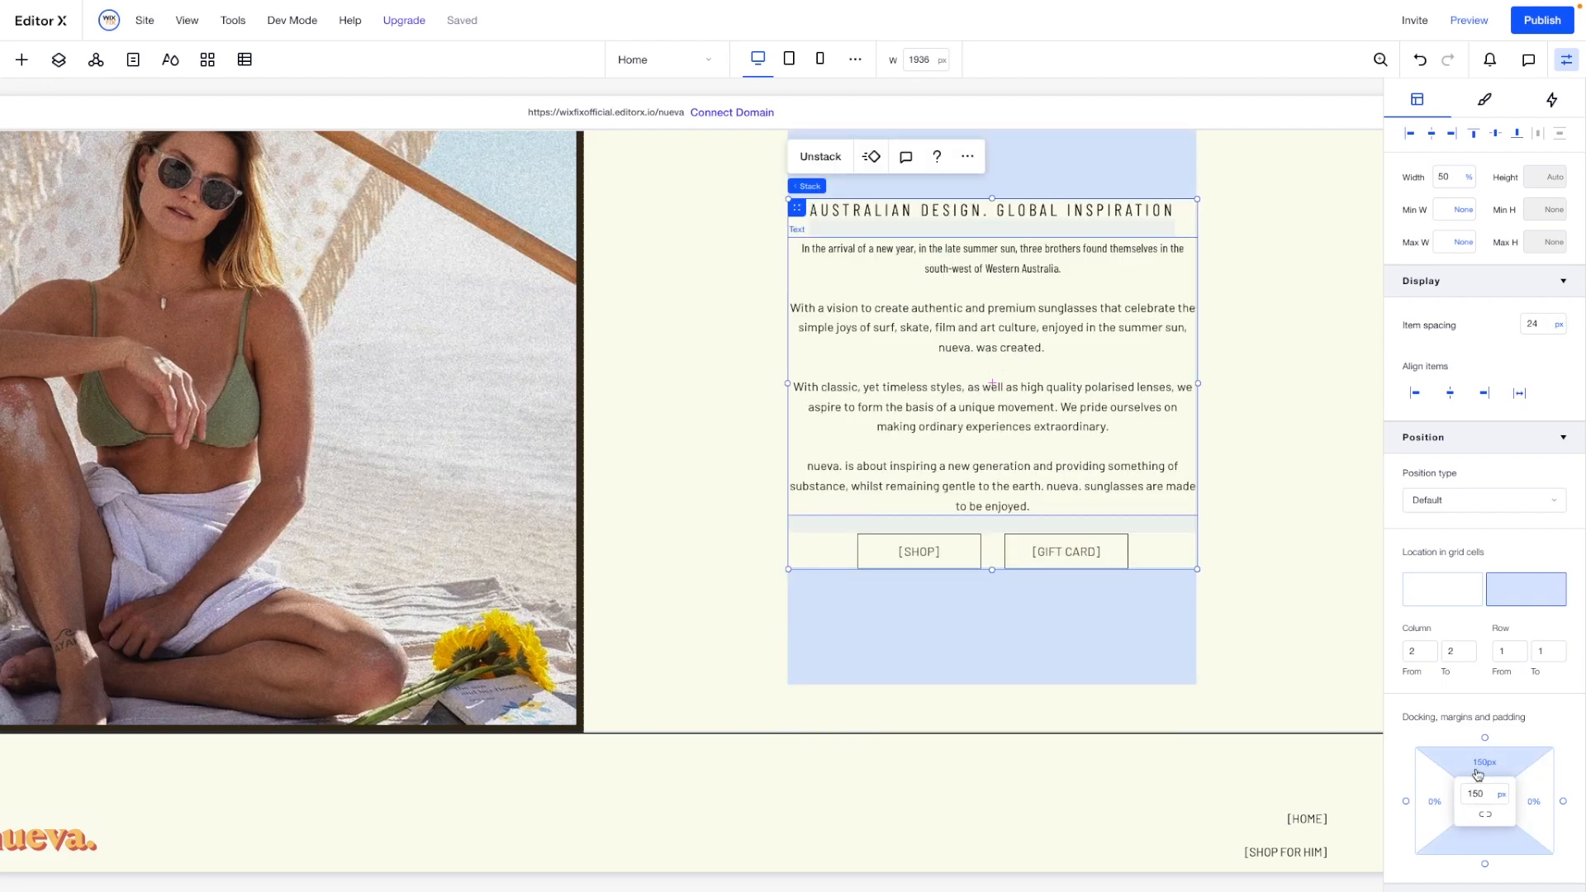
Switch the text stack's bottom and top margin units from pixels to viewport width (vw).
click(1501, 792)
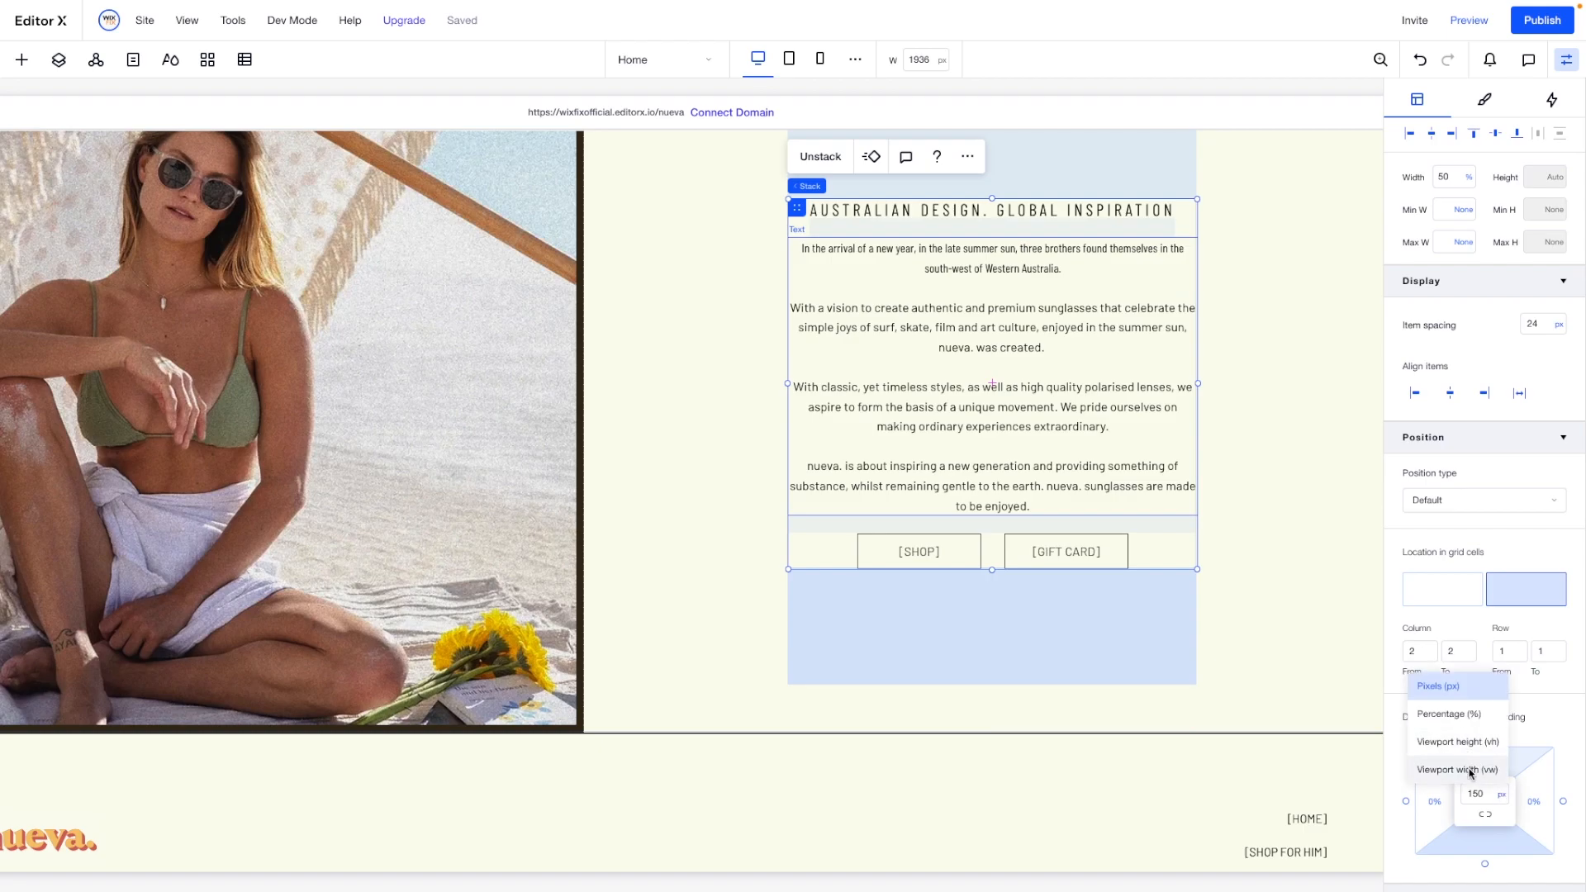
click(1472, 765)
click(1499, 850)
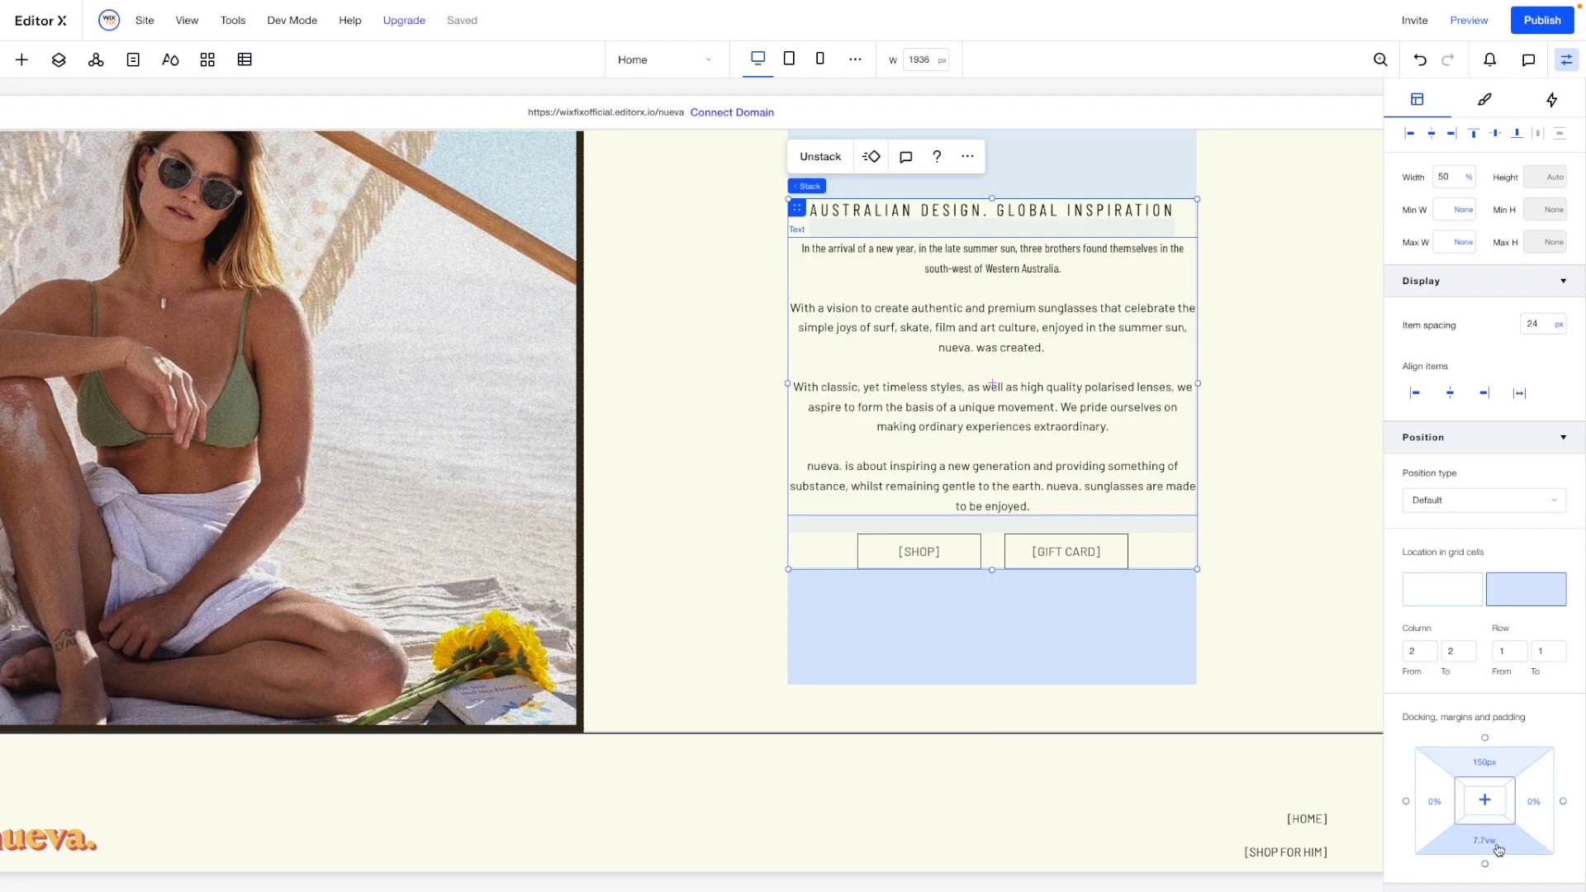
click(1501, 757)
click(1502, 793)
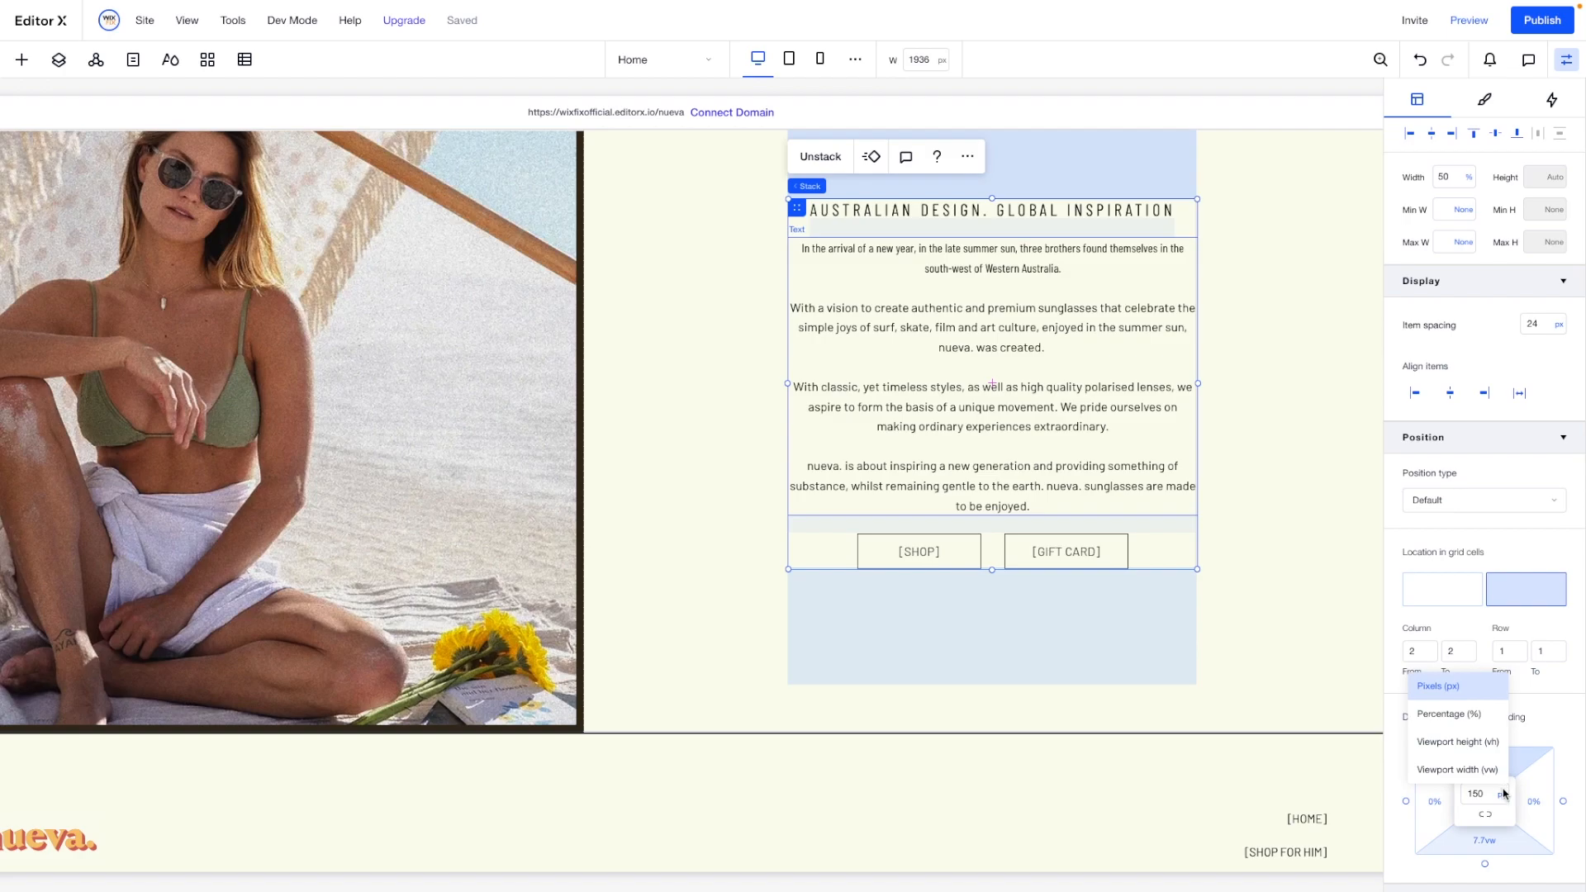
click(1477, 769)
Set the brand story section's minimum height to None and its single row's height to min-content.
click(1332, 510)
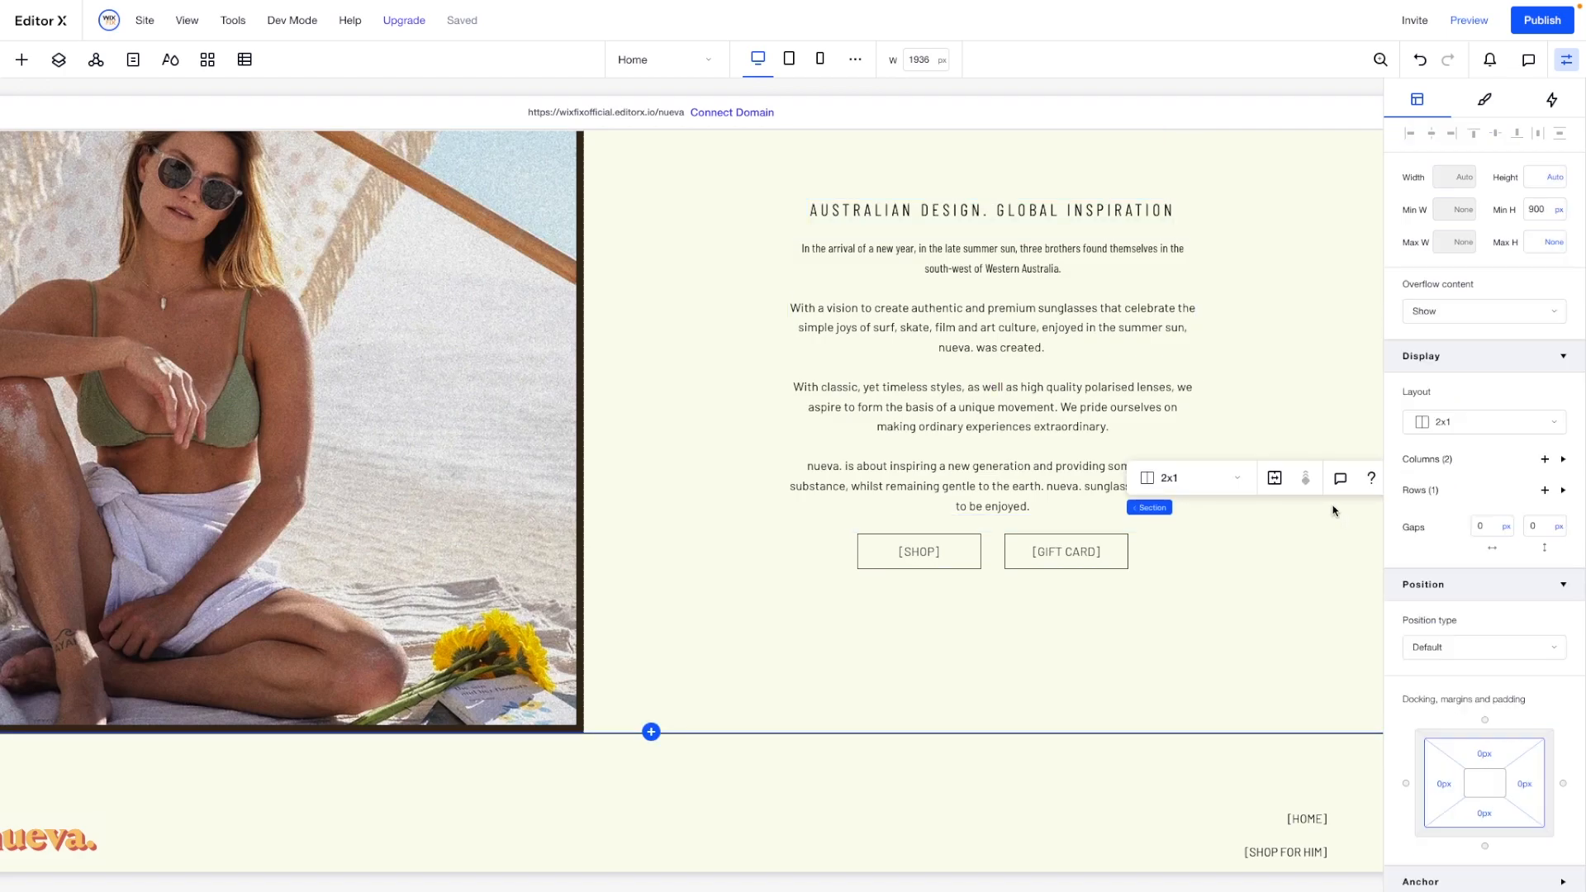
click(1558, 209)
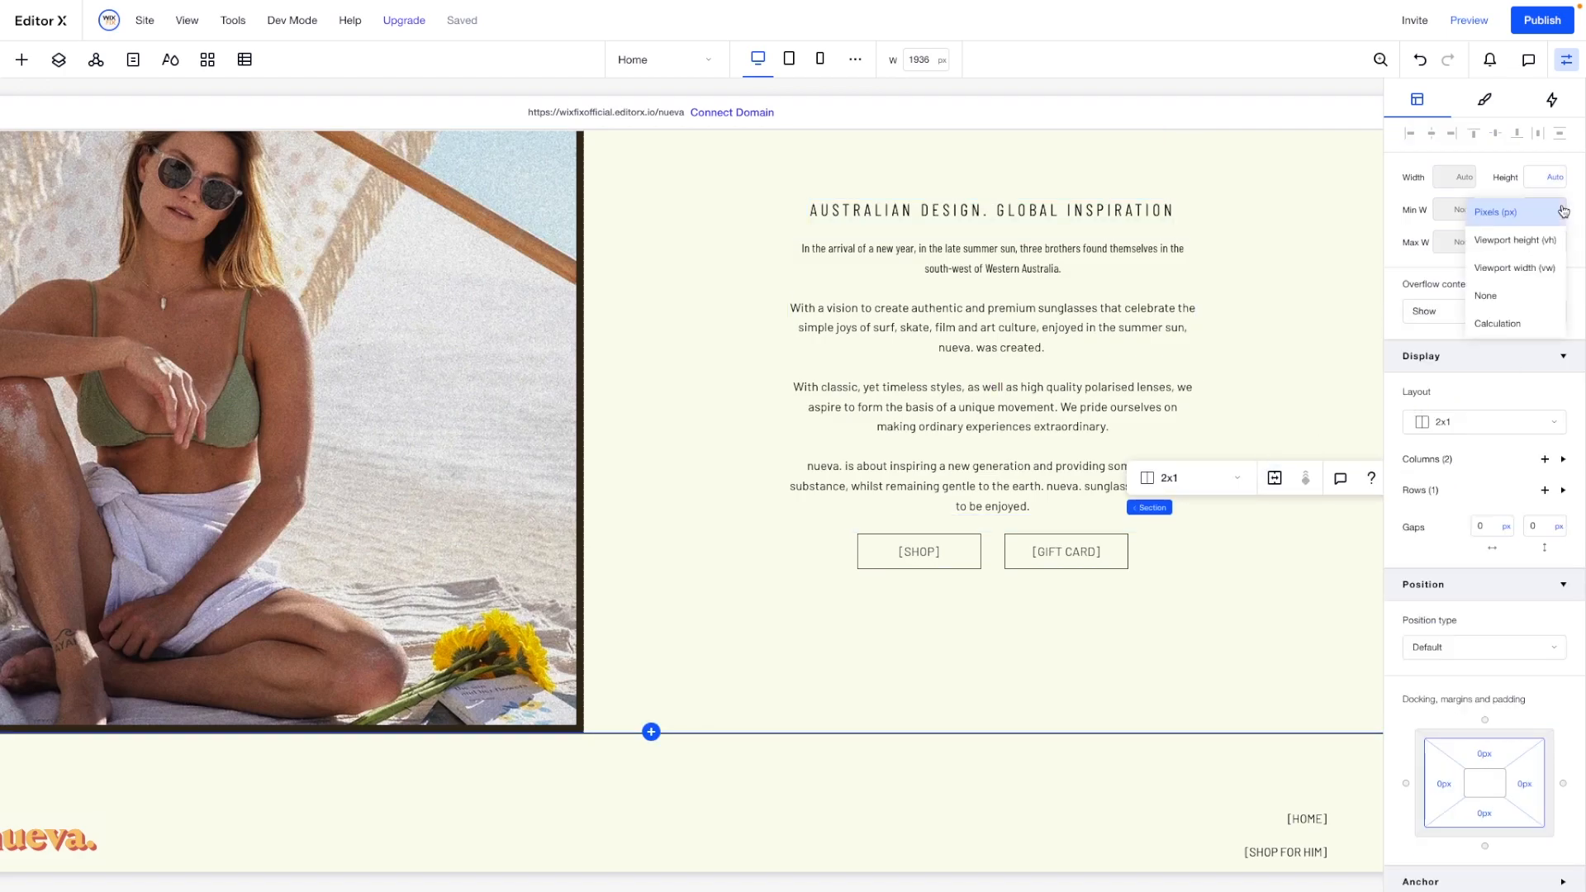
click(1504, 294)
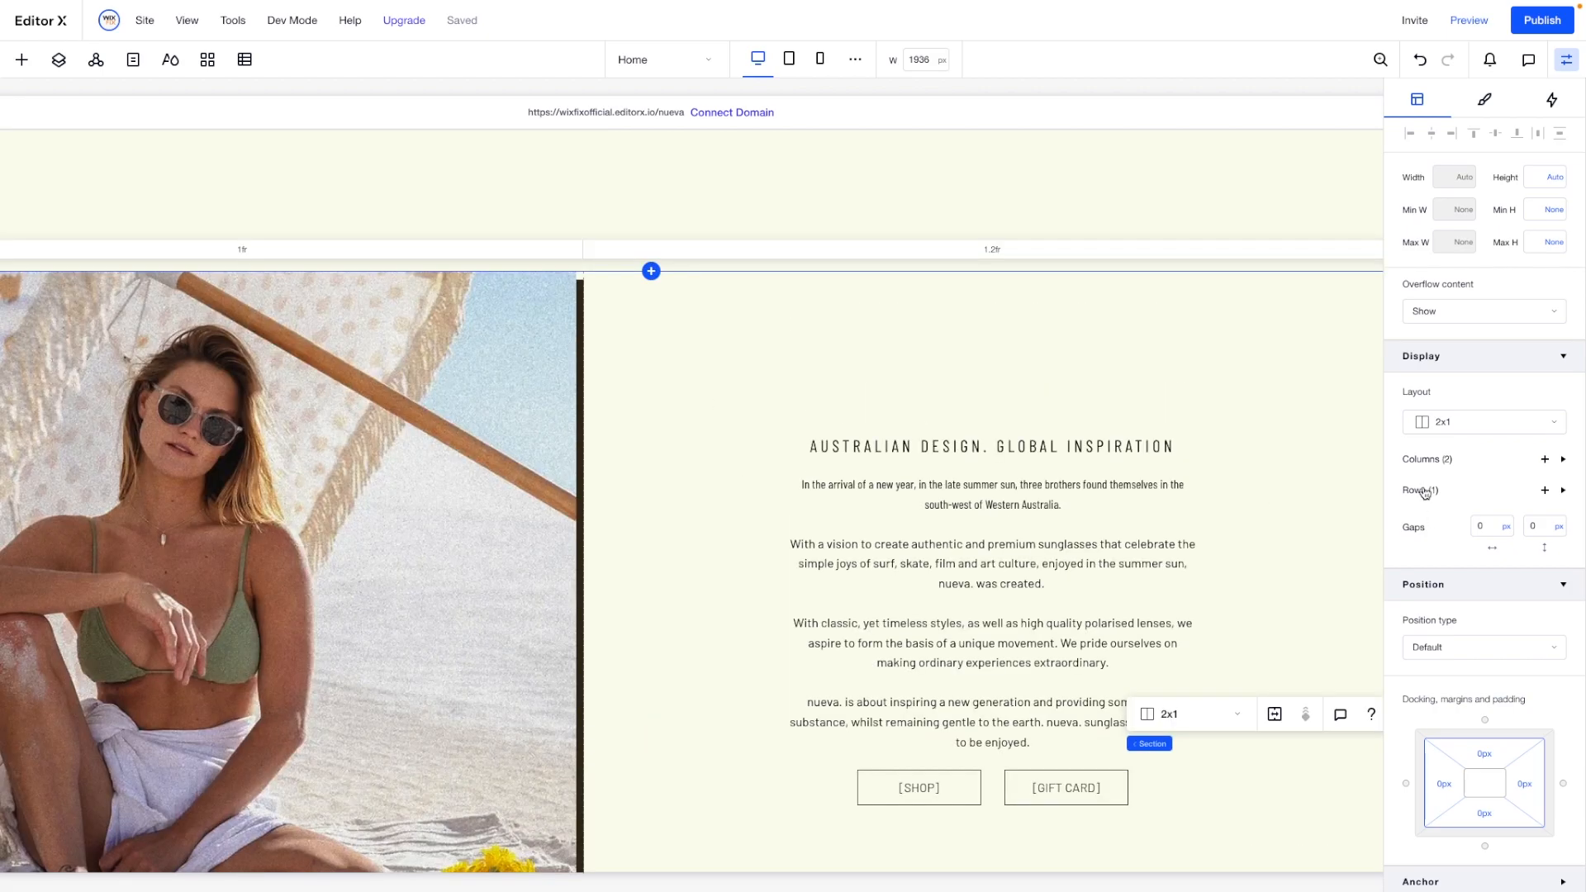
click(1422, 490)
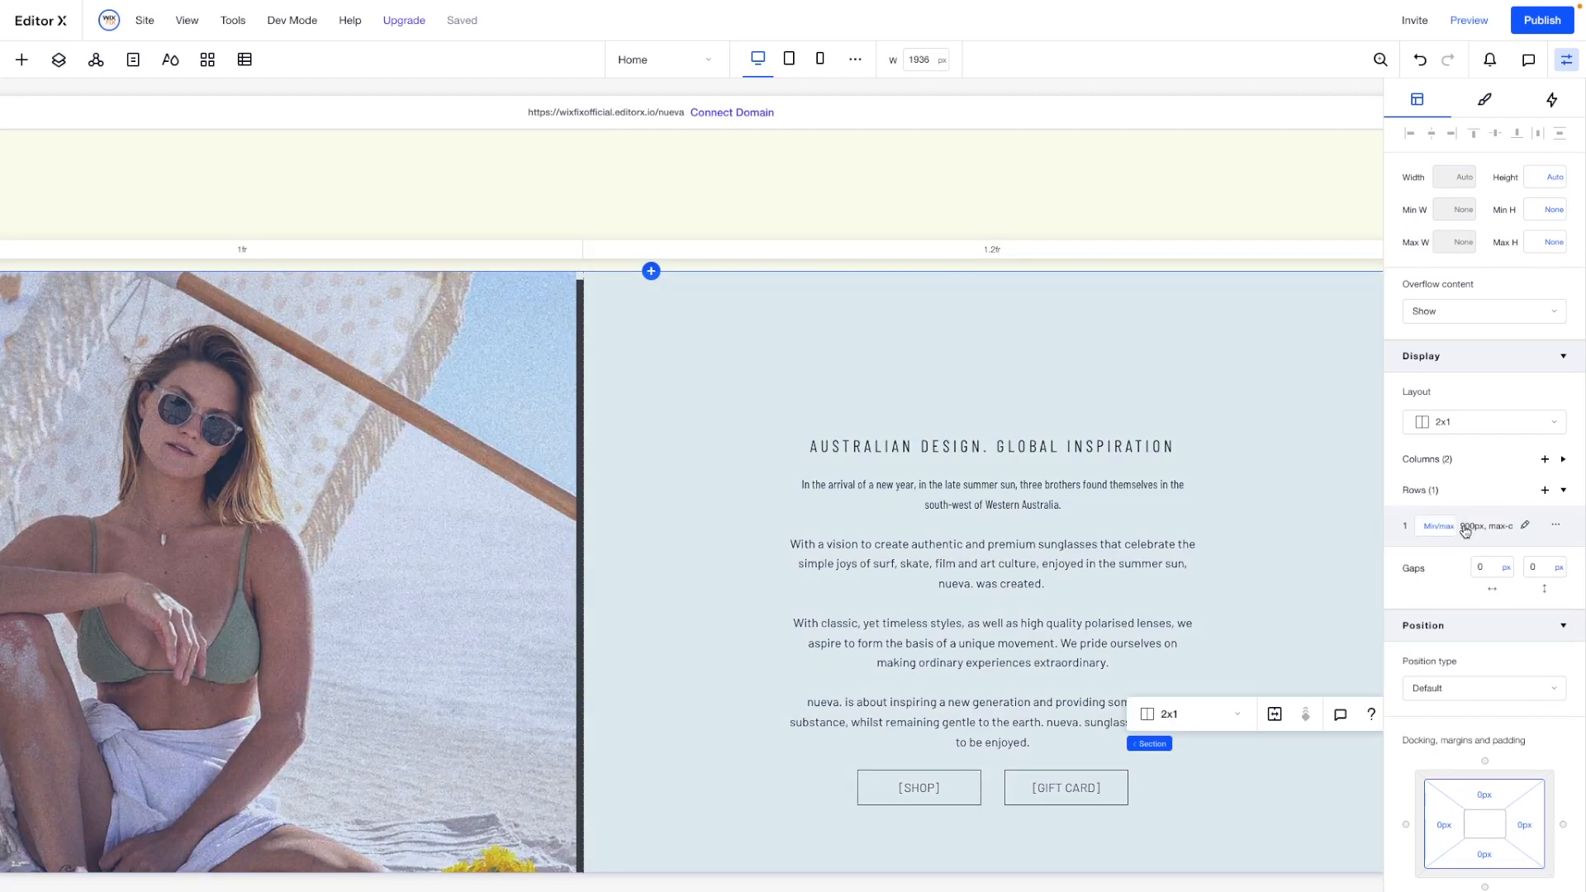
click(1458, 530)
click(1474, 450)
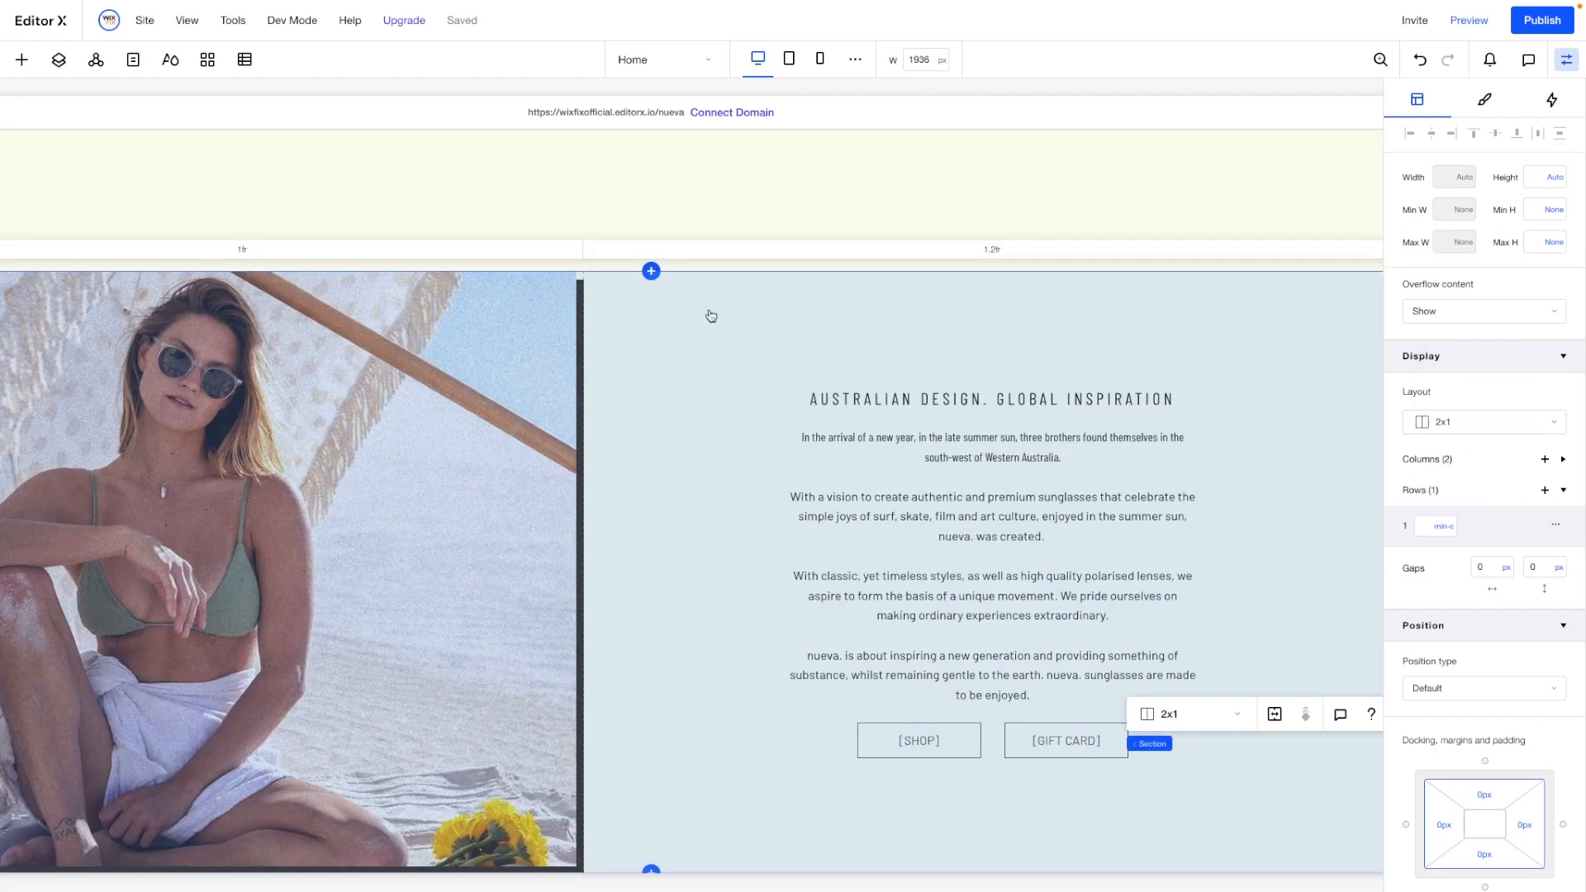
Add a blank section below the brand story section with a minimum height of 7.7 vw.
scroll(647, 708, down, 2)
click(641, 718)
click(594, 652)
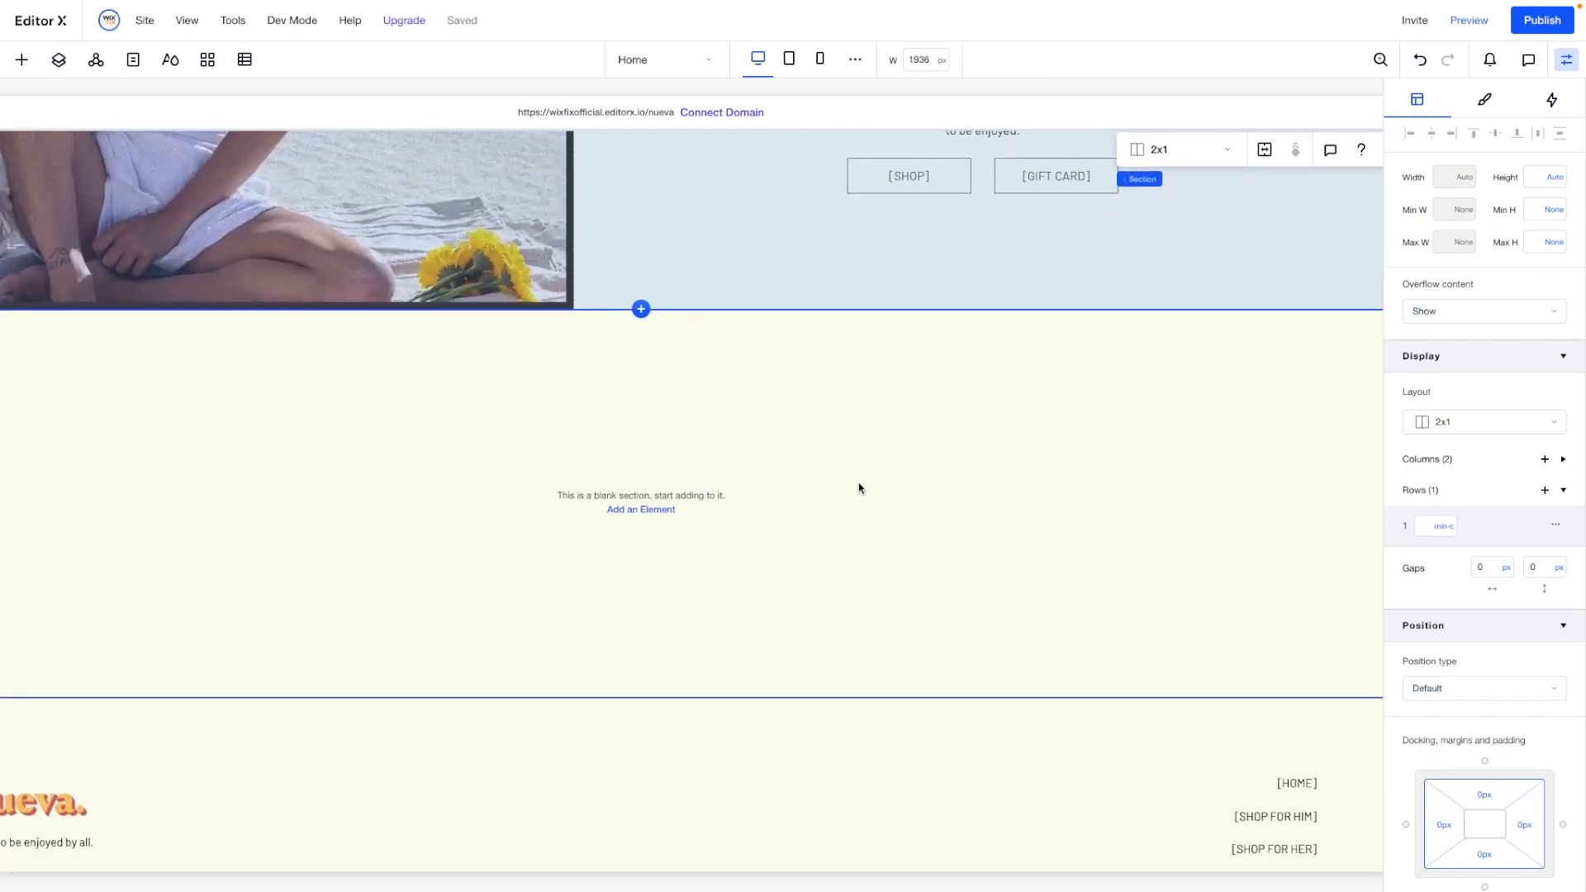
click(1547, 218)
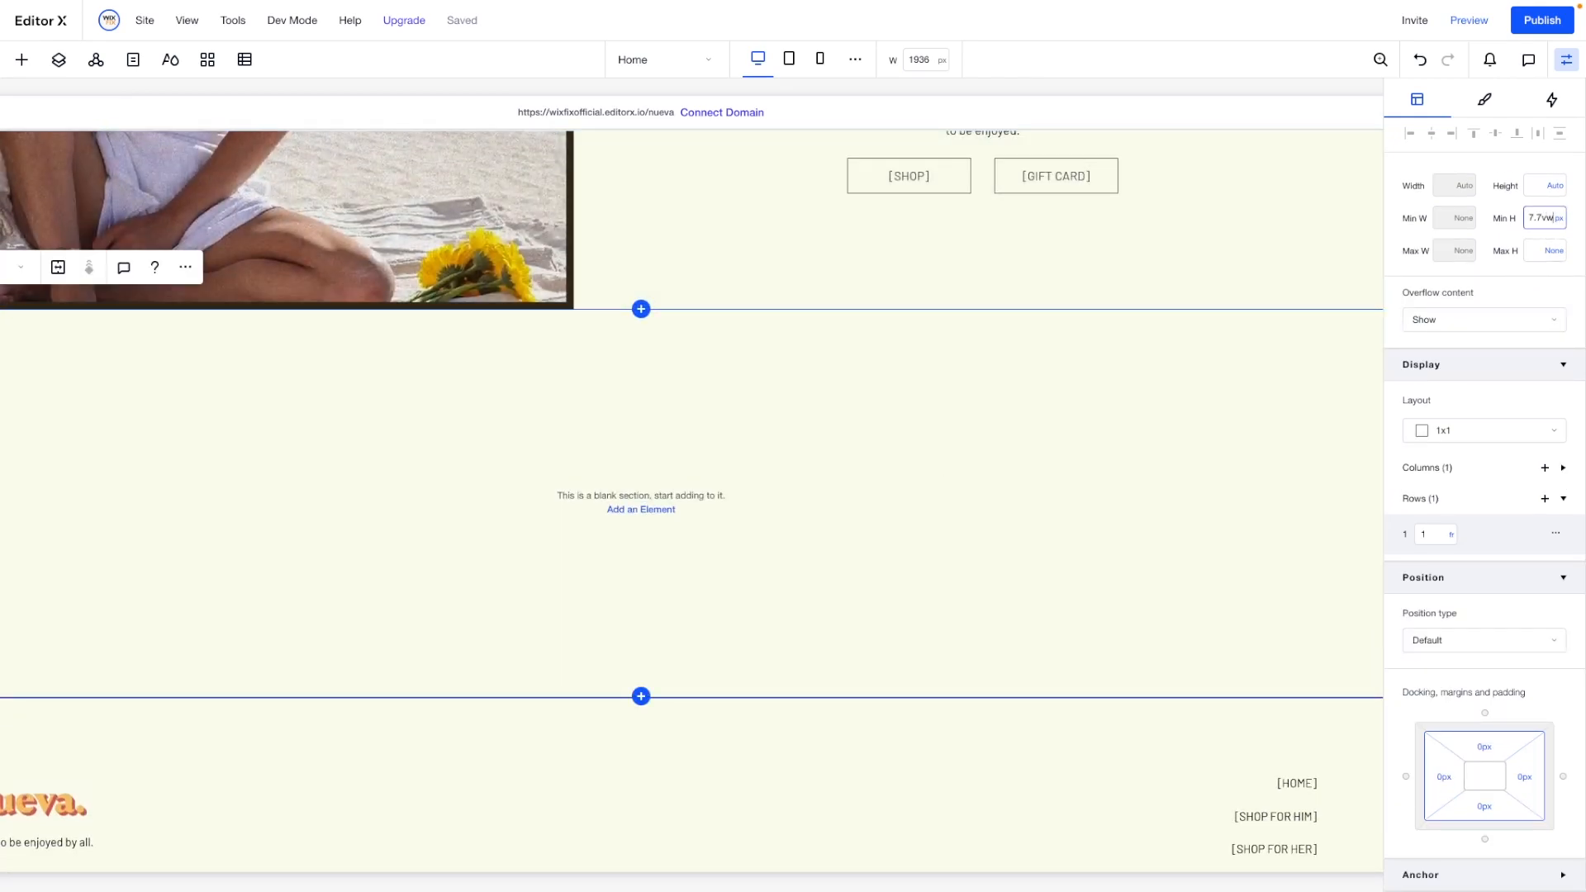
text(7.7vw)
key(Return)
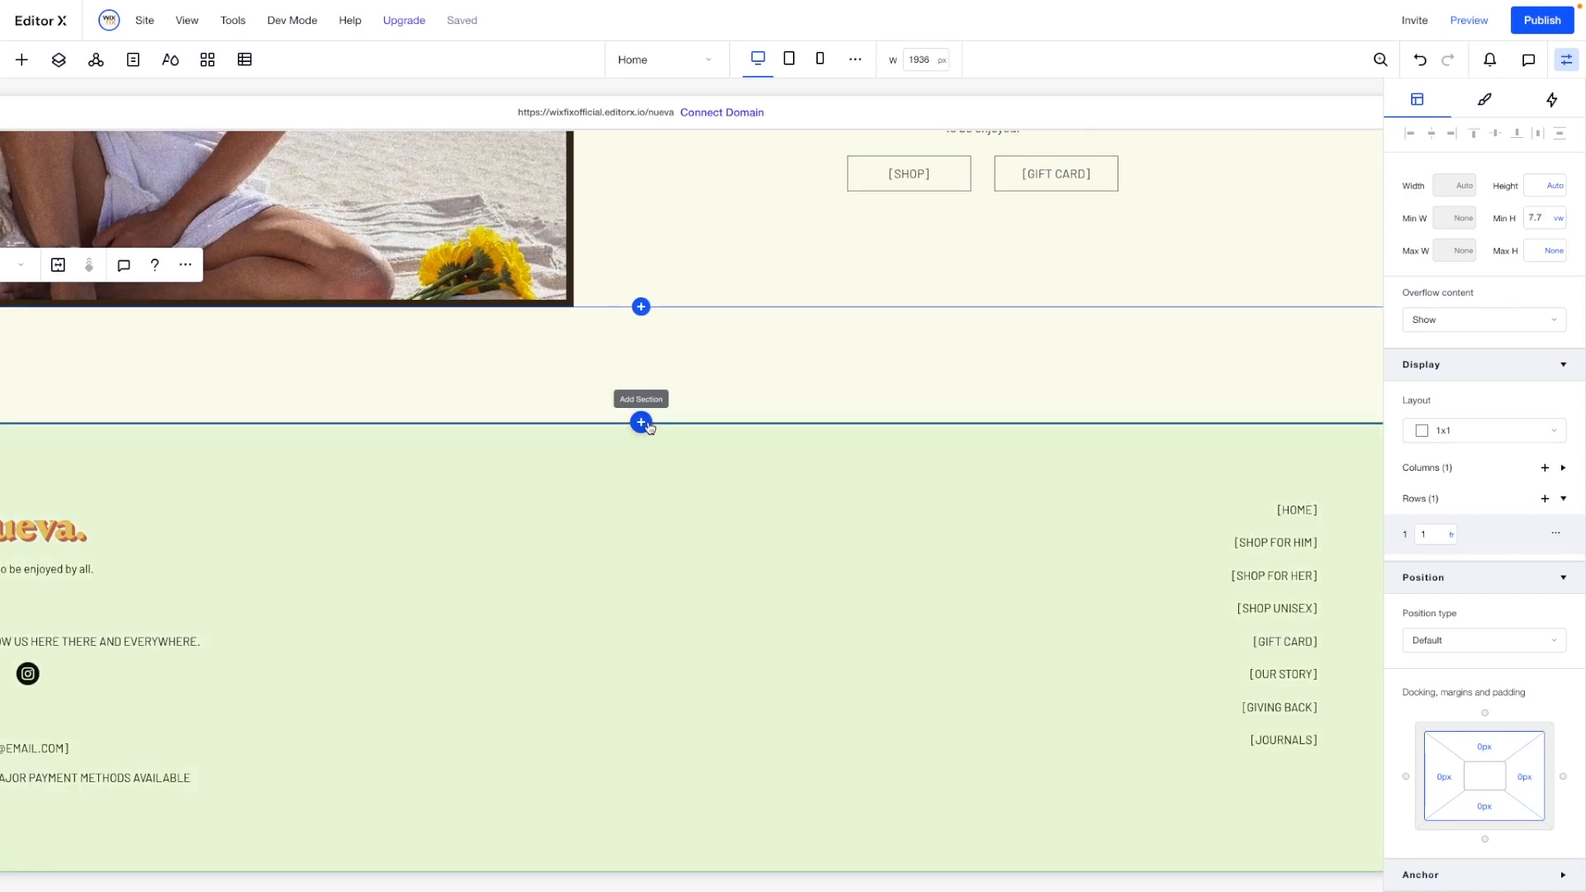
Add another blank section above the footer with a minimum height of 900 px.
scroll(527, 364, up, 5)
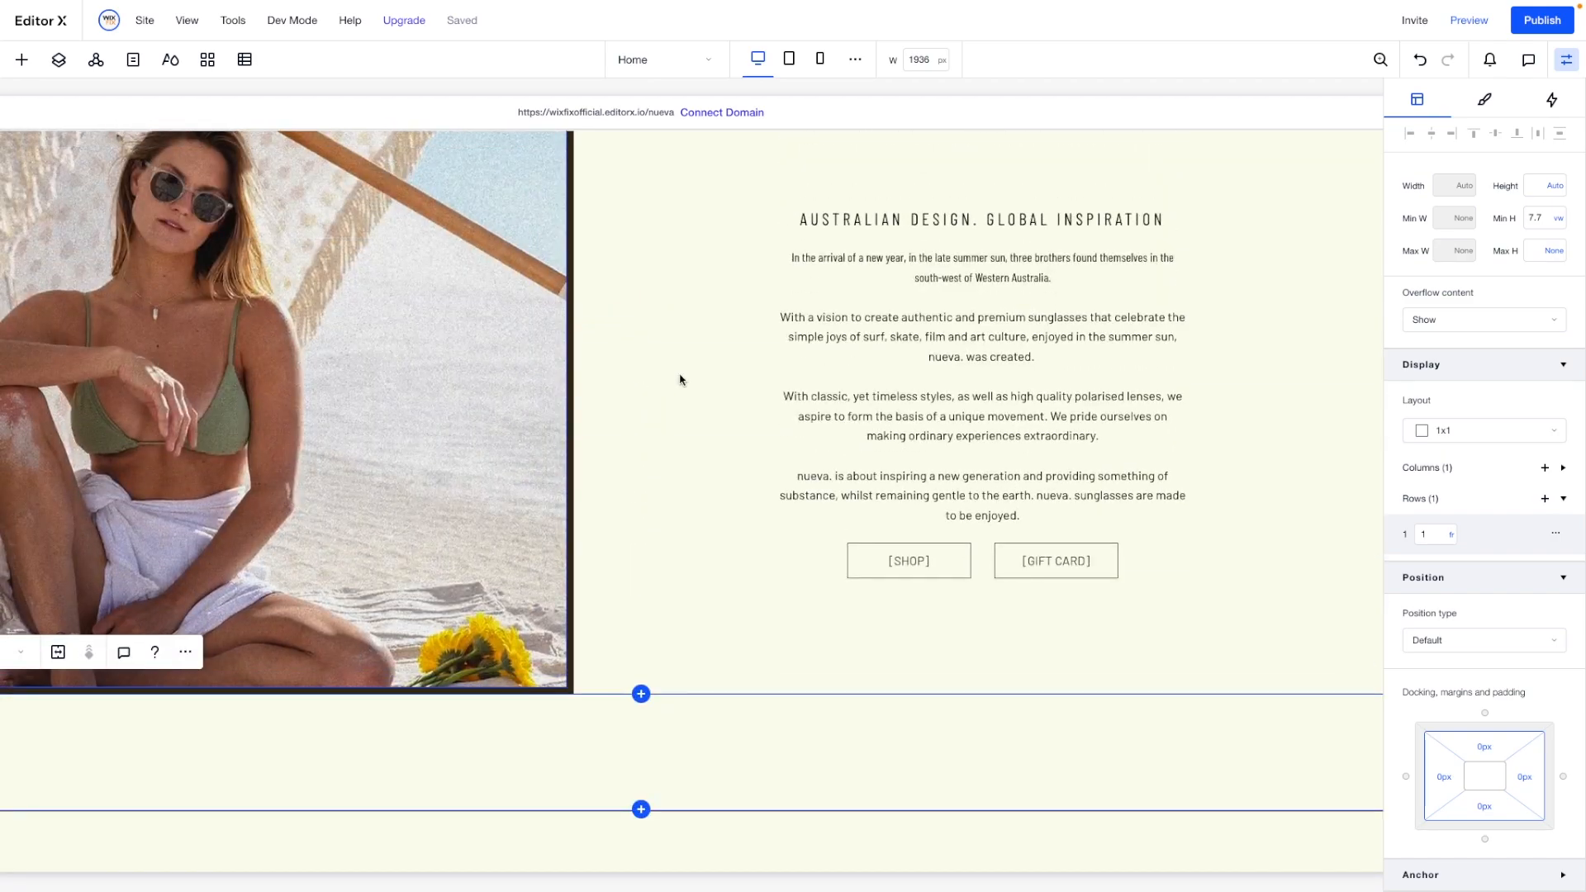
scroll(439, 361, down, 2)
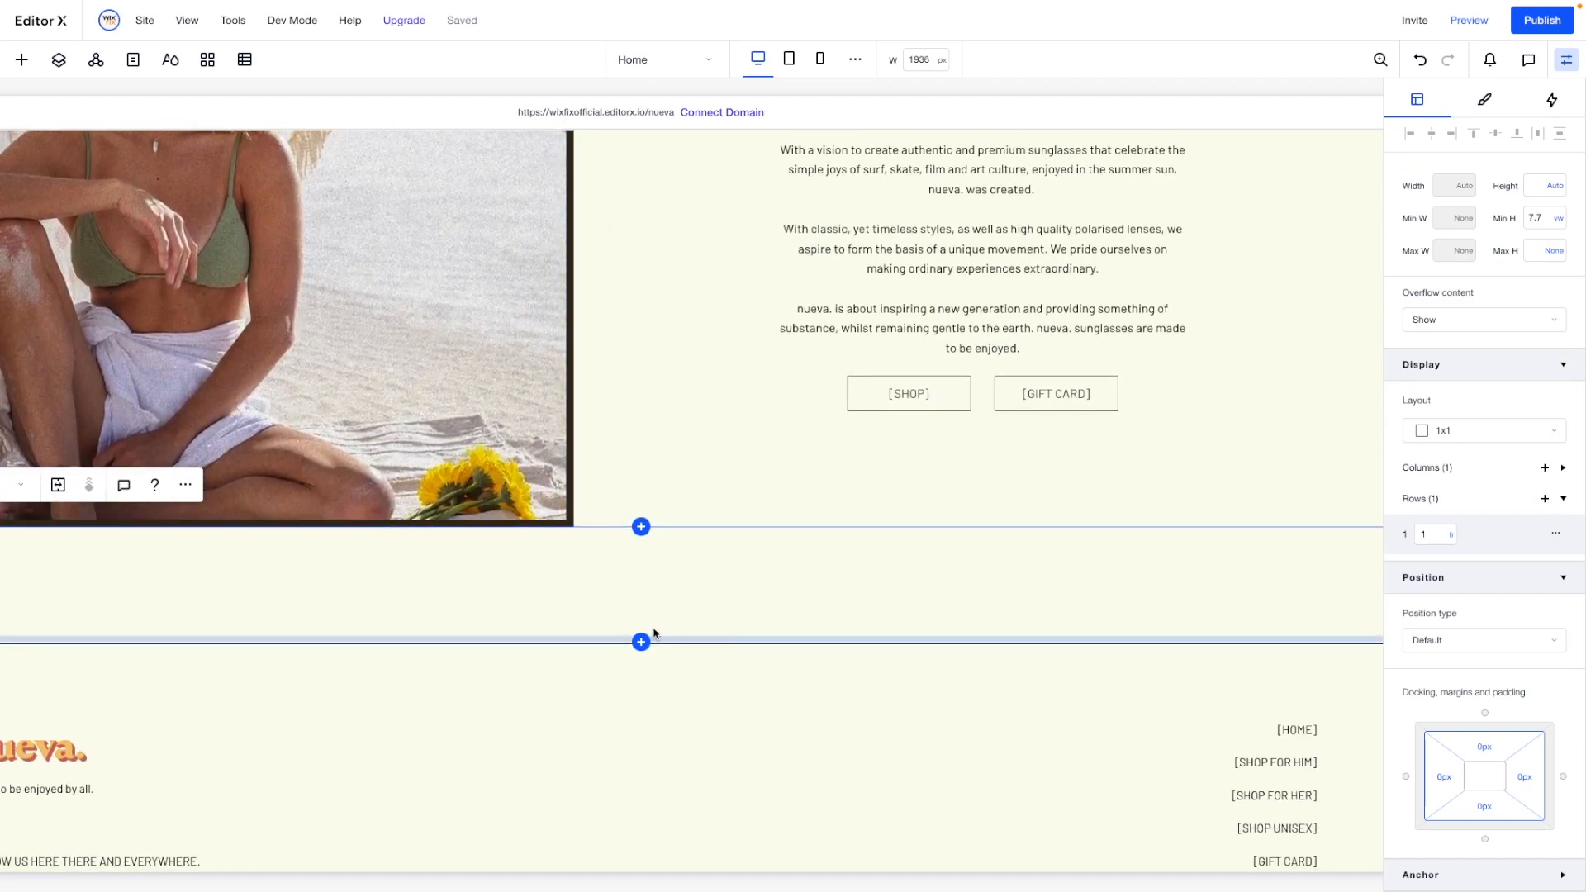
scroll(716, 644, down, 3)
click(641, 422)
click(592, 512)
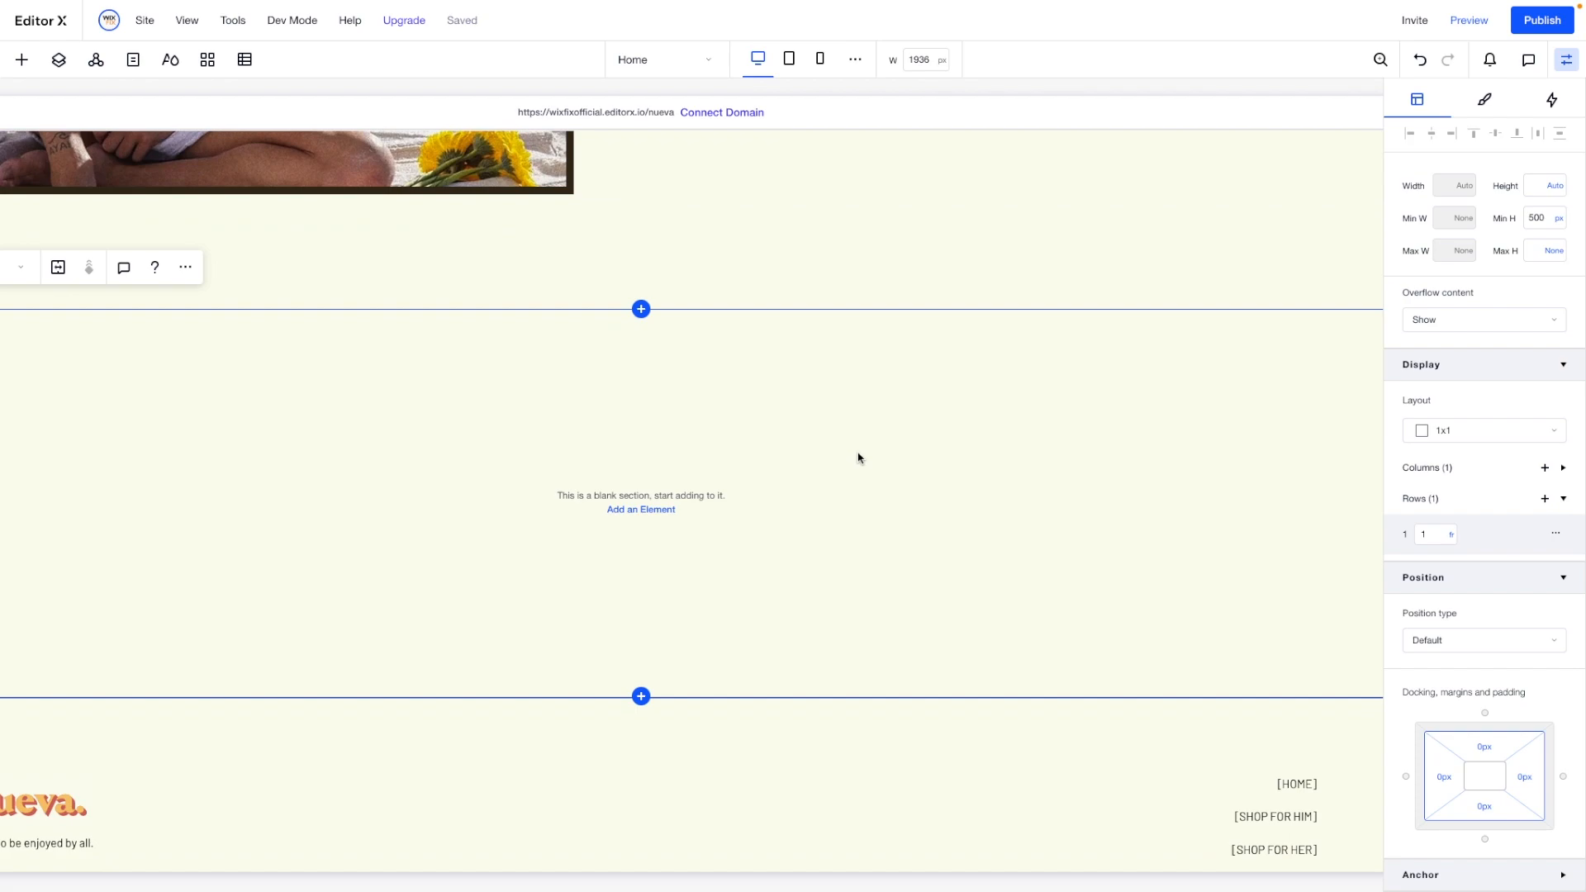
click(1546, 216)
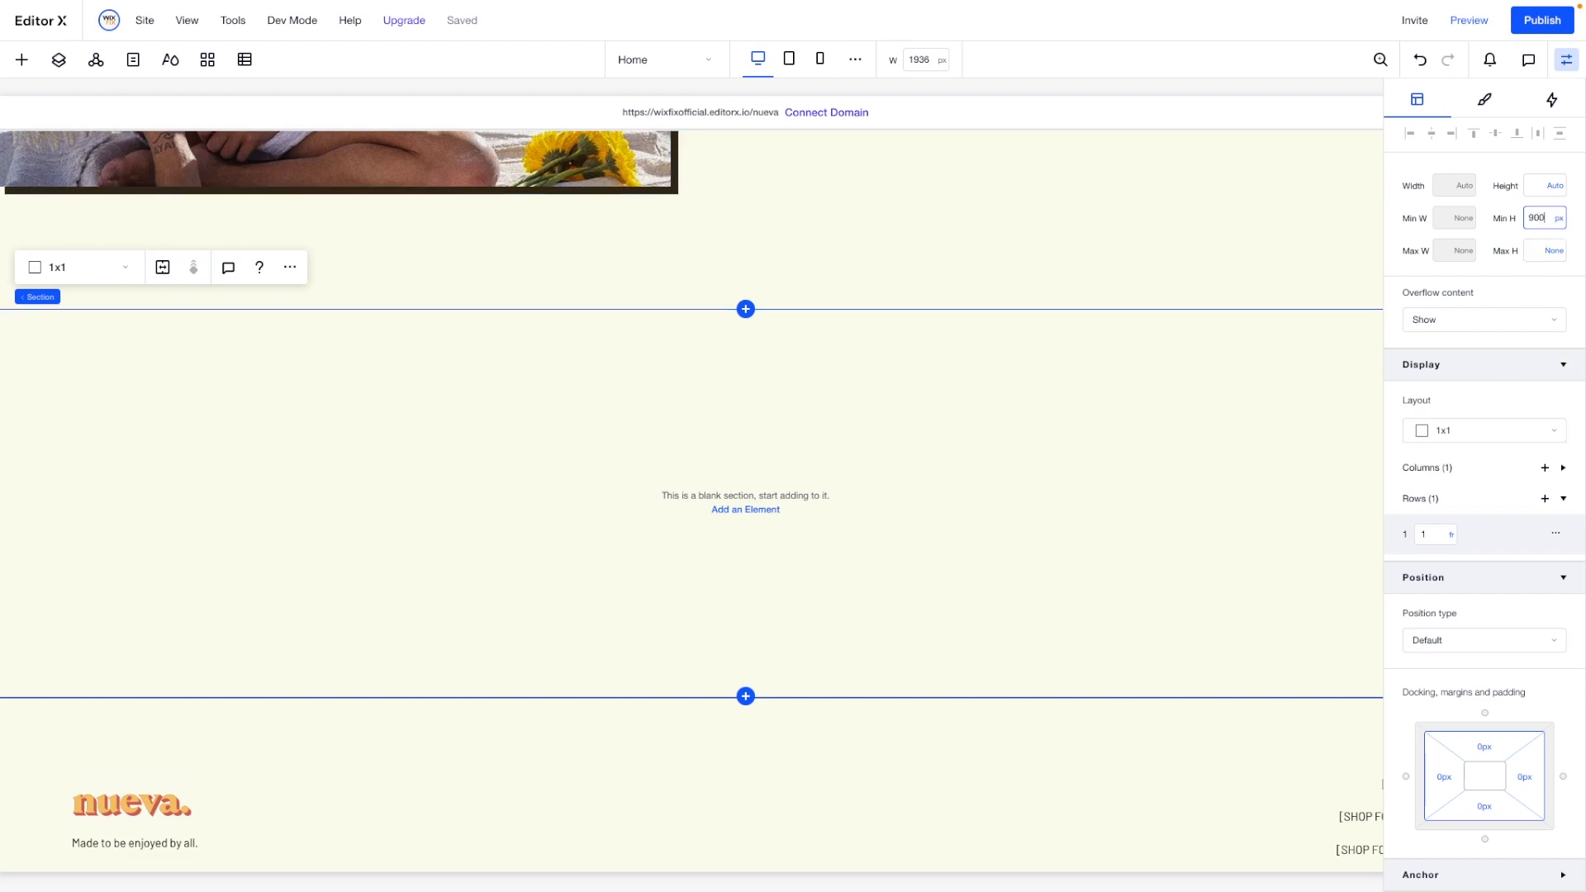
click(939, 372)
Place an image element near the middle of the 900 px blank section.
scroll(719, 424, down, 3)
scroll(719, 425, up, 1)
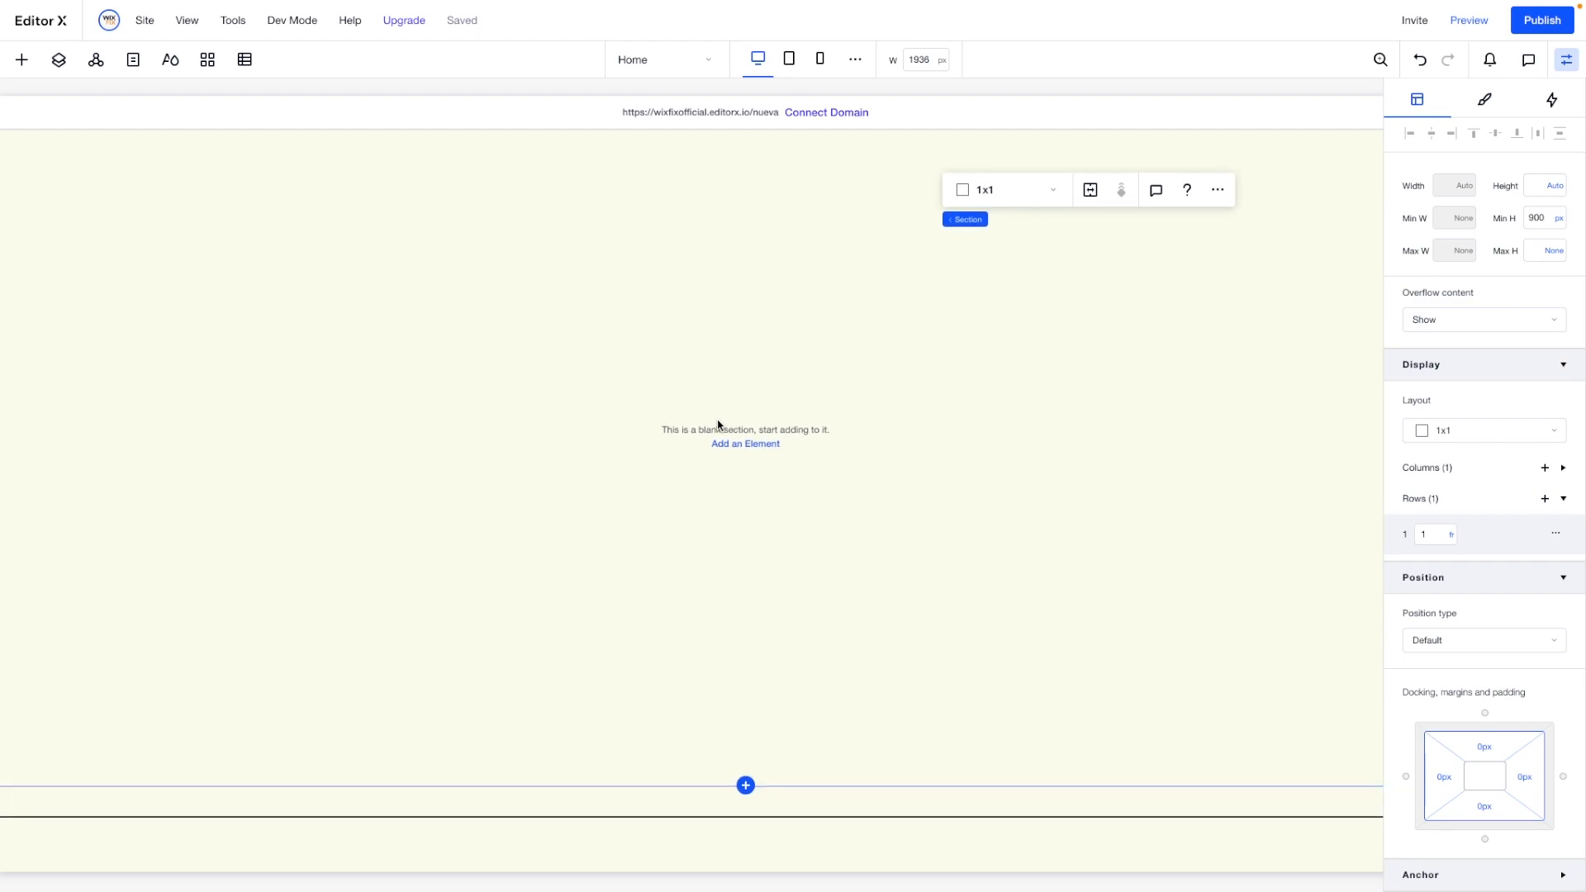
click(22, 60)
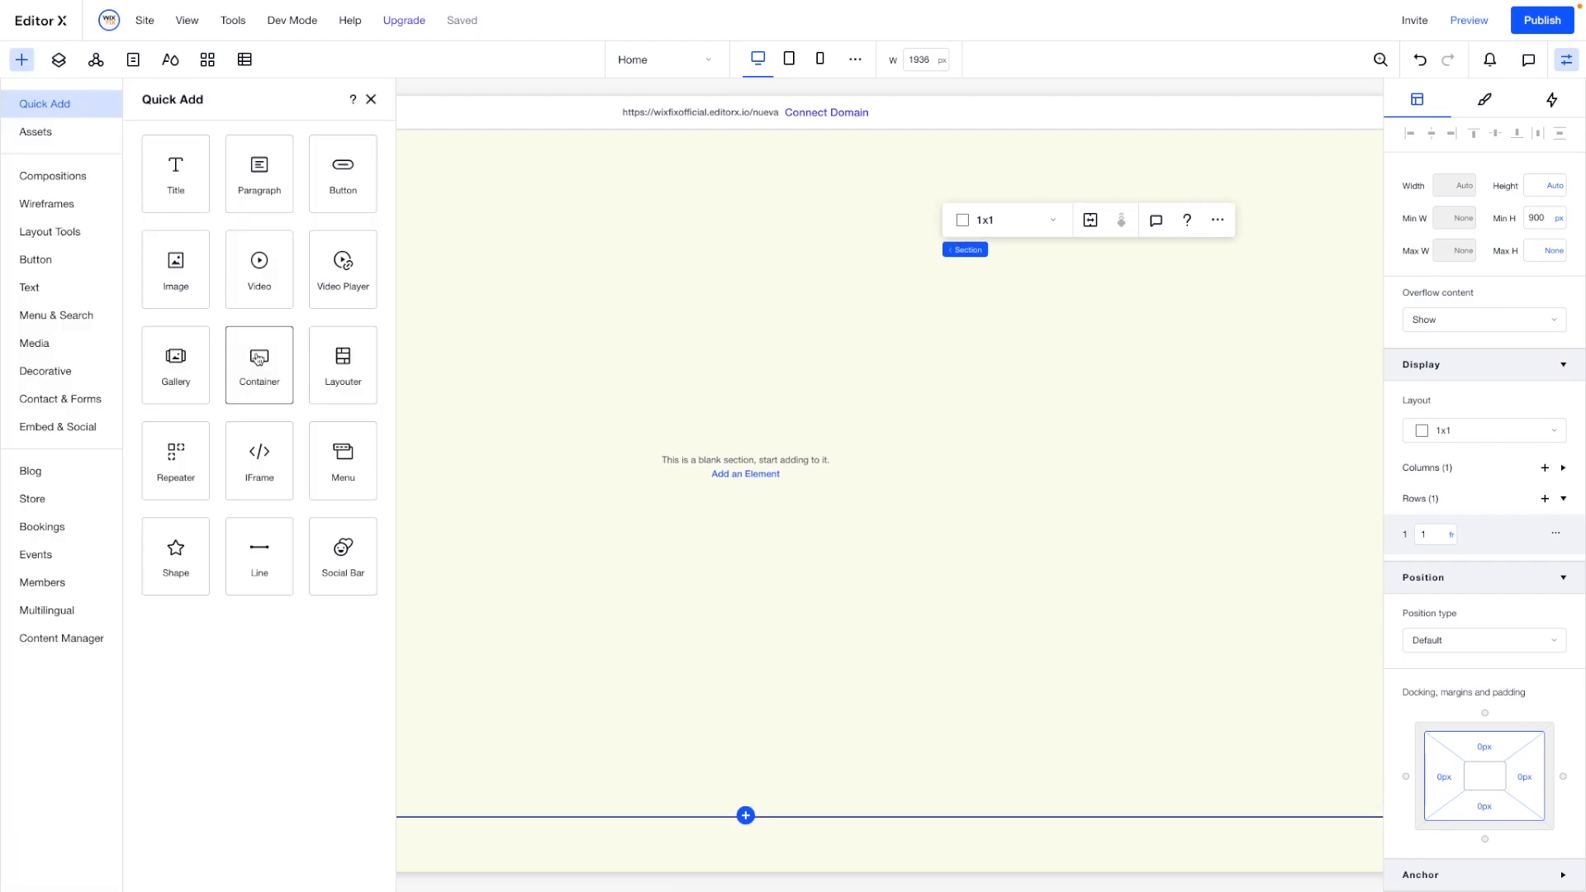
drag(176, 266, 799, 460)
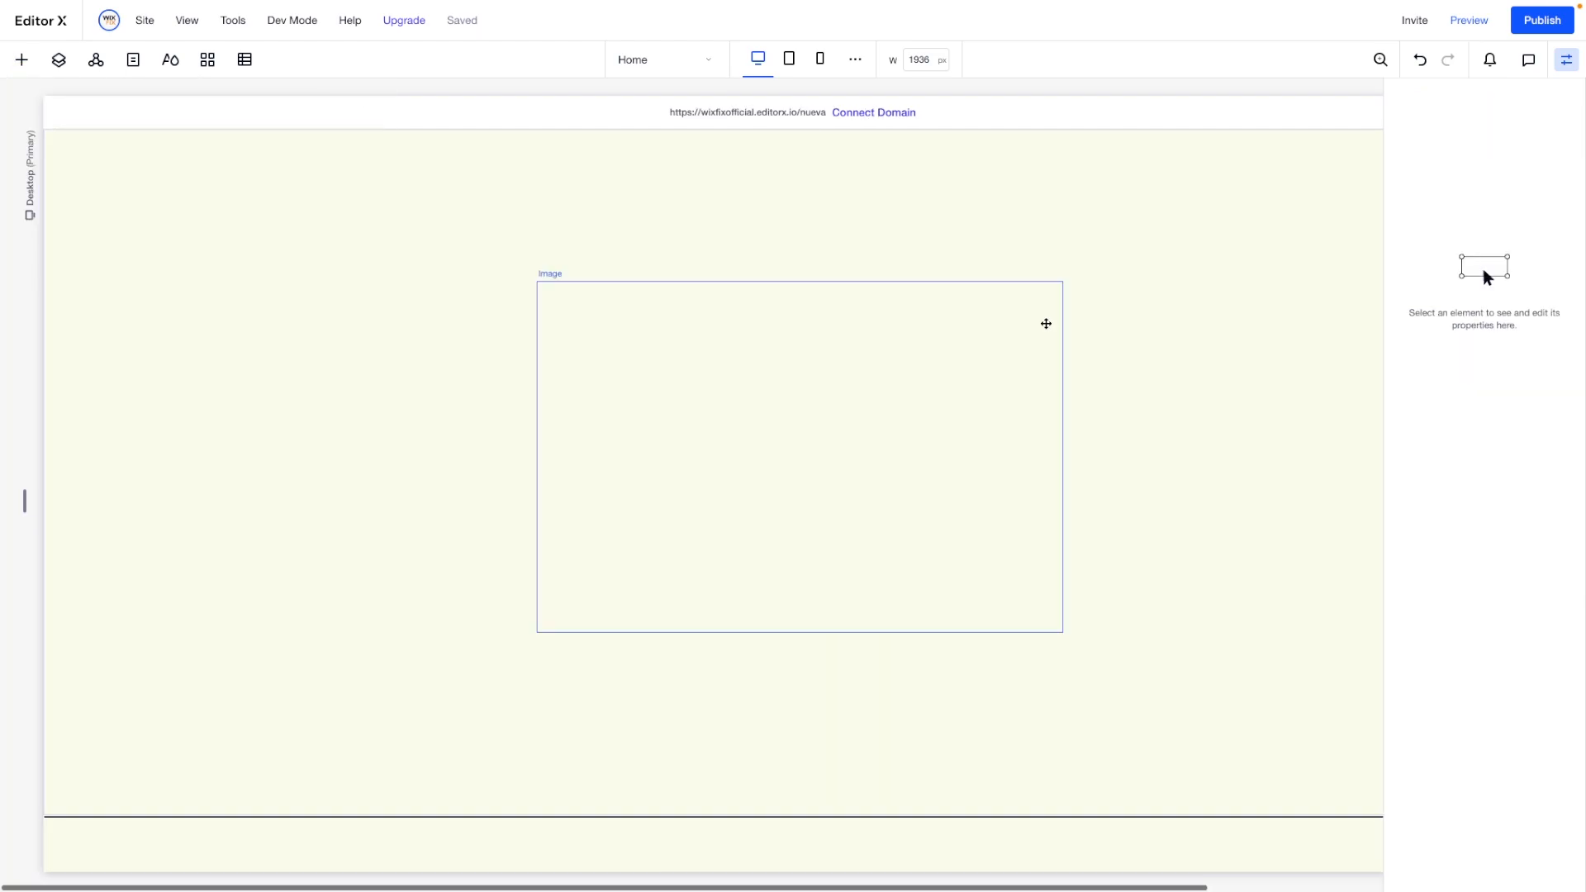
Stretch the image across the 900 px section and replace its picture with the beach photo of the parked vehicles.
click(1043, 300)
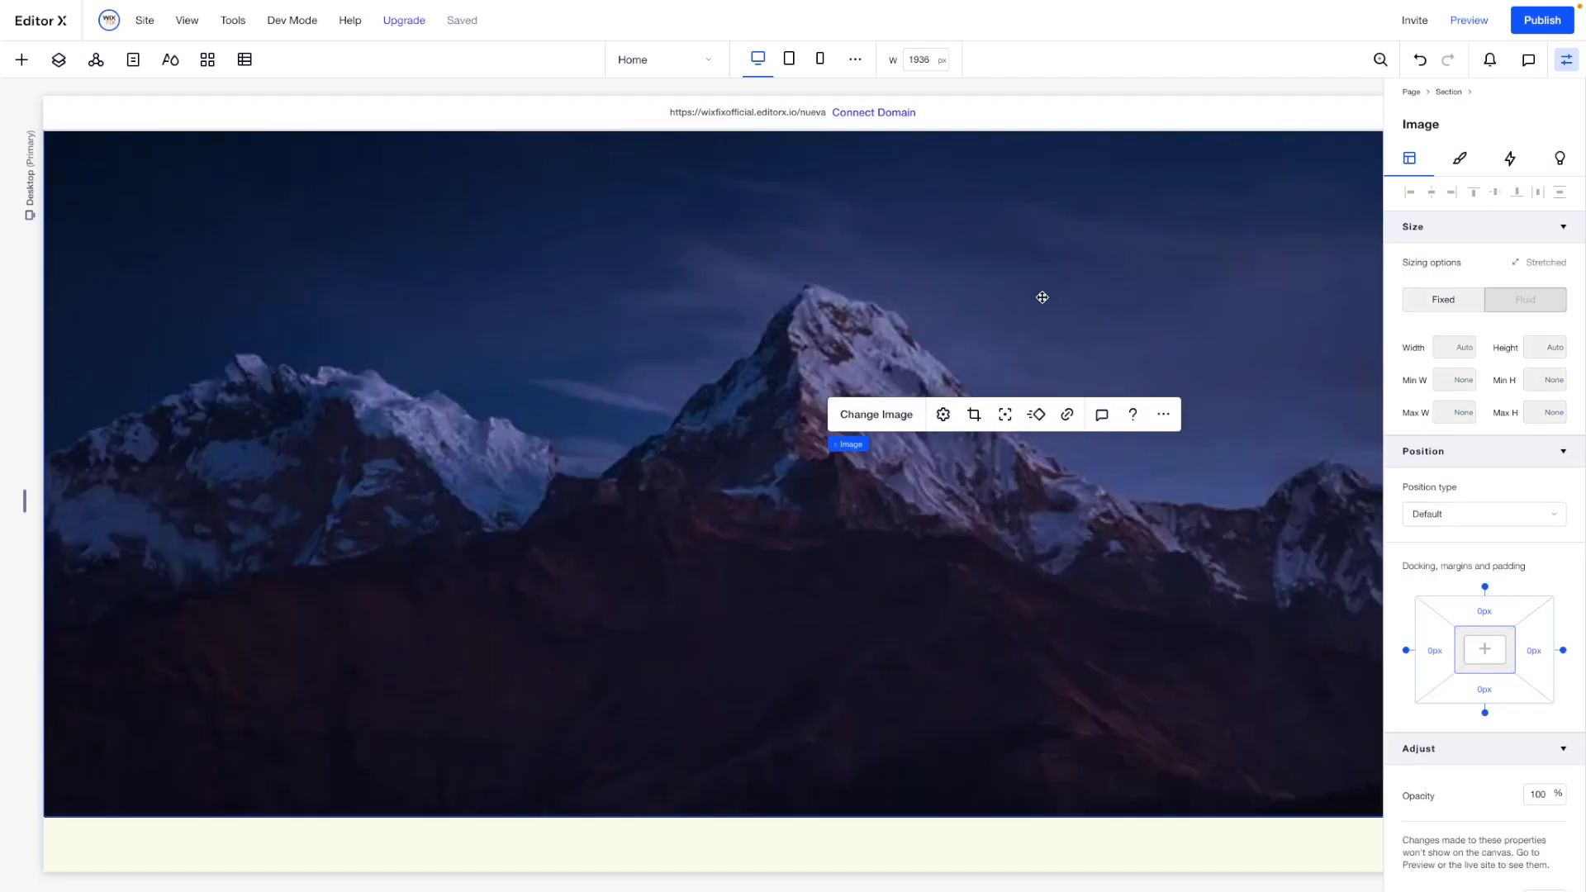
click(838, 419)
click(837, 518)
double_click(837, 518)
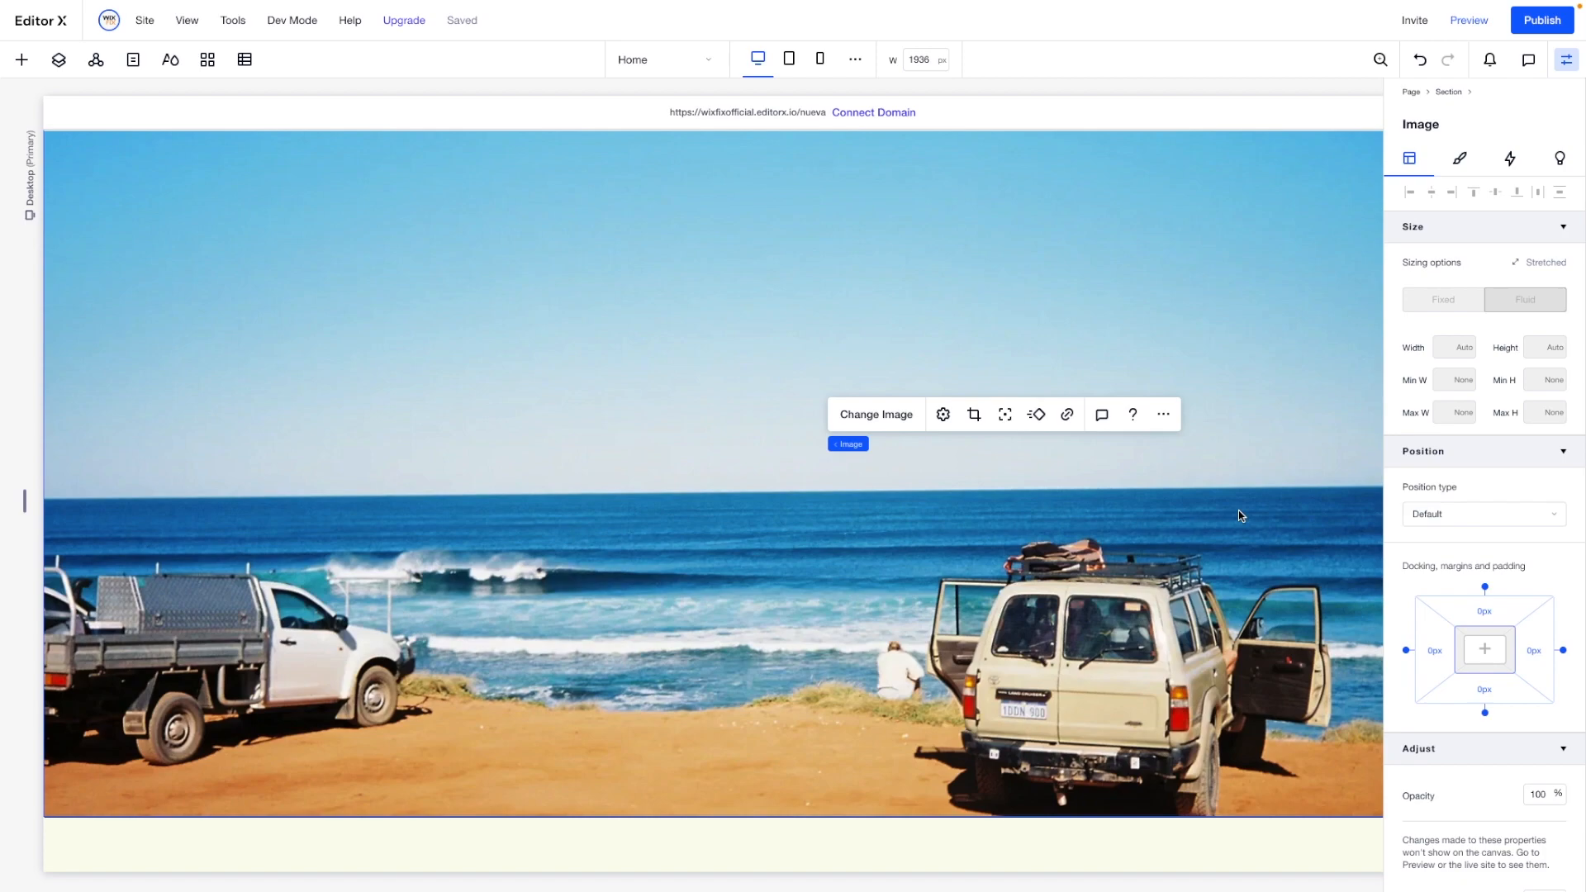
Set the beach image's black background to 100% opacity and the image opacity to 80%.
click(1460, 162)
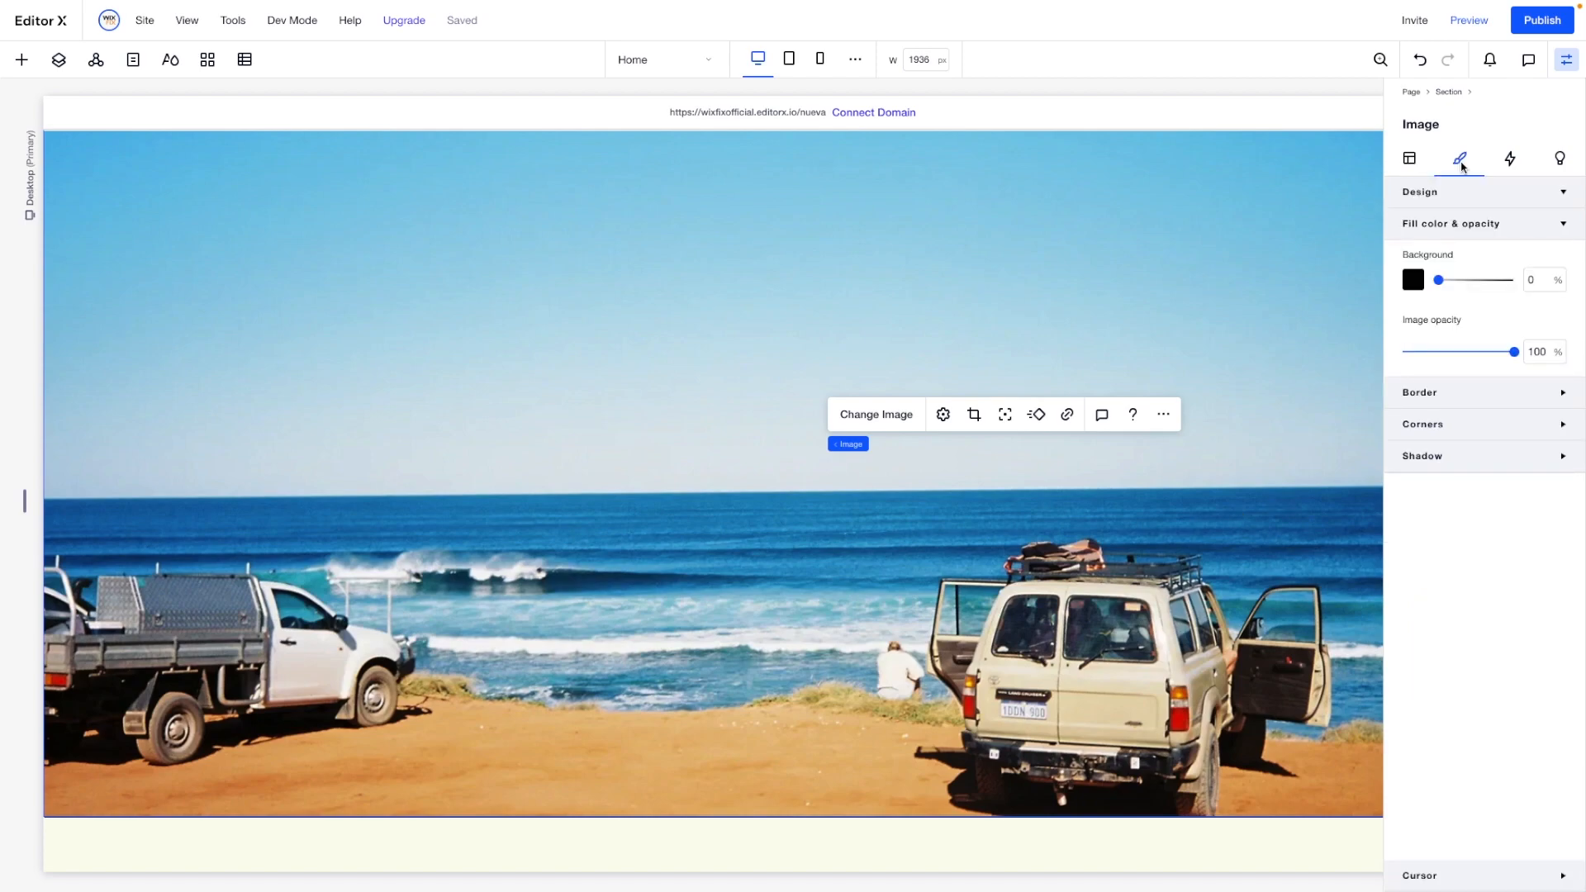
click(1514, 281)
click(1485, 353)
drag(1487, 356, 1489, 356)
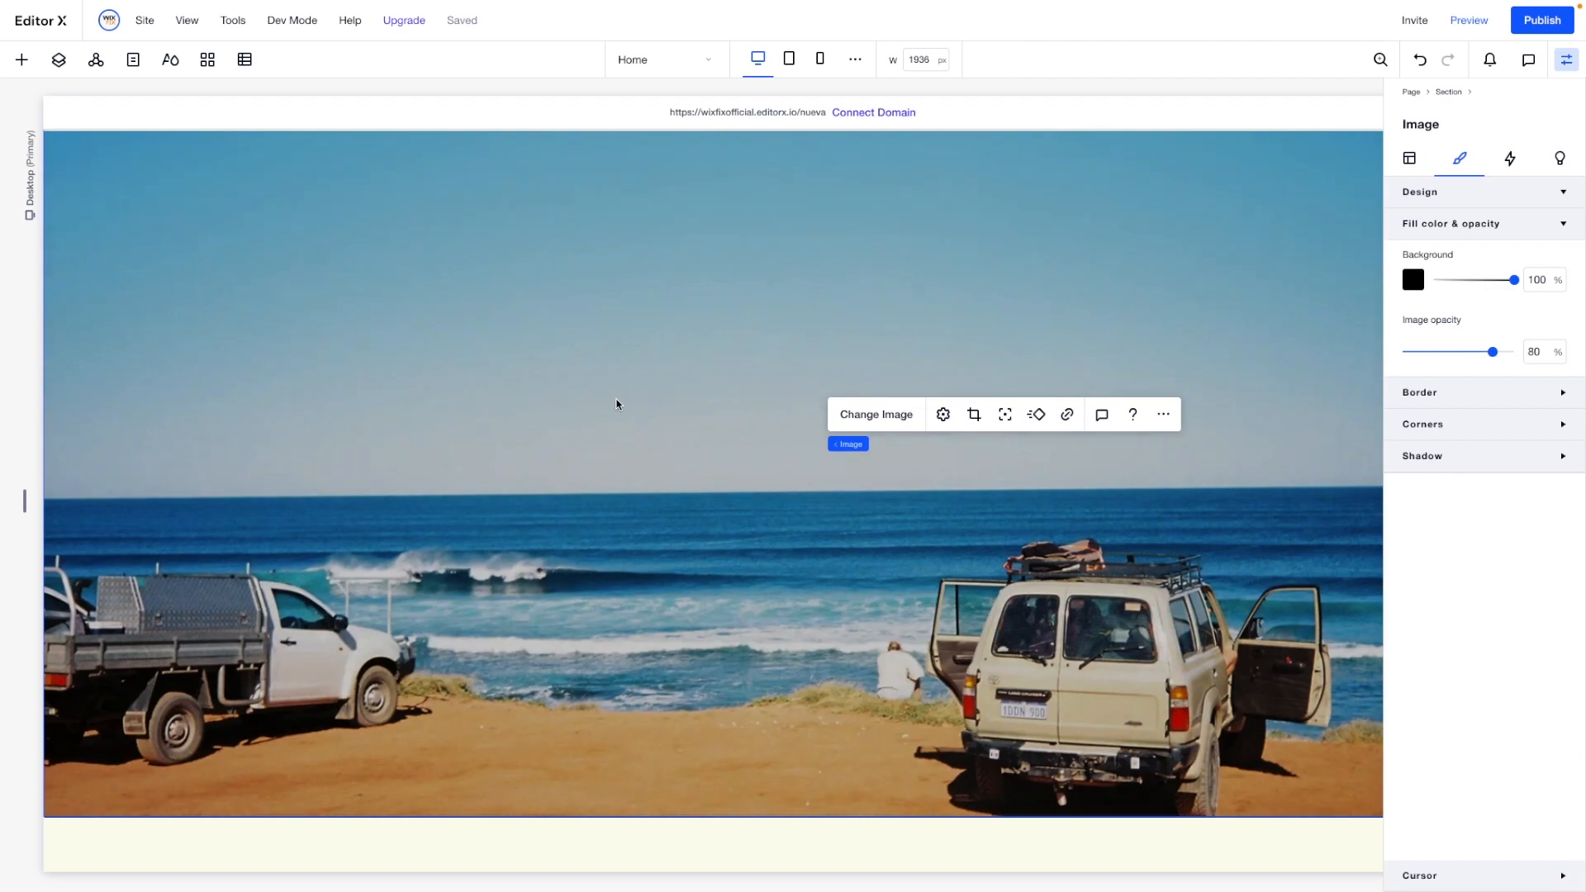
Copy the vertical "[SUNGLASSES THAT INSPIRE]" text from the hero section and paste it over the beach image.
scroll(618, 403, up, 1)
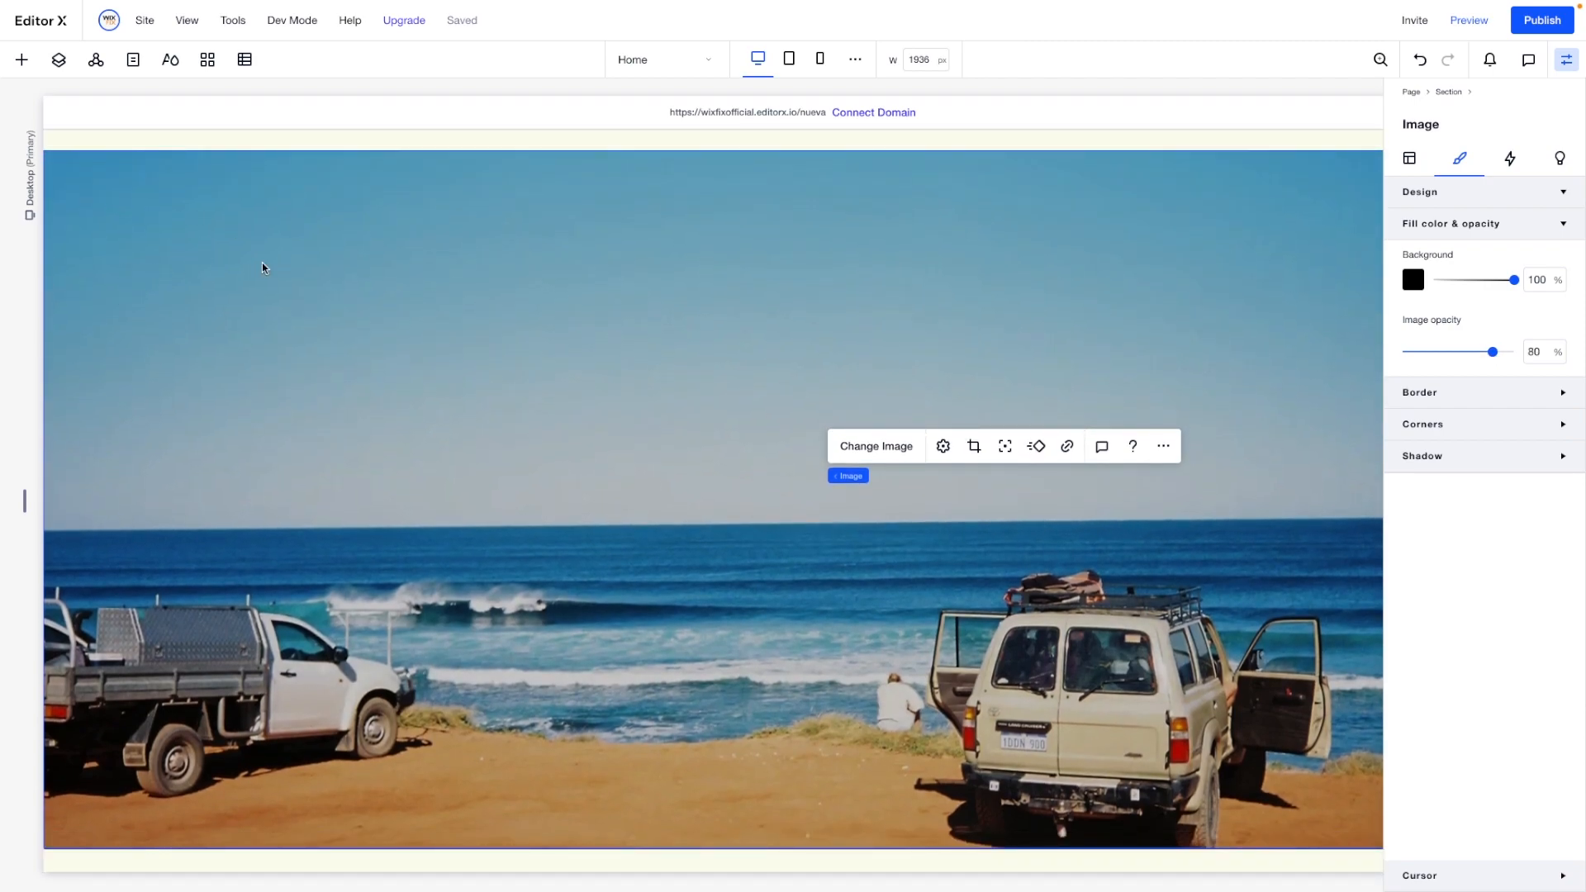
scroll(940, 411, up, 20)
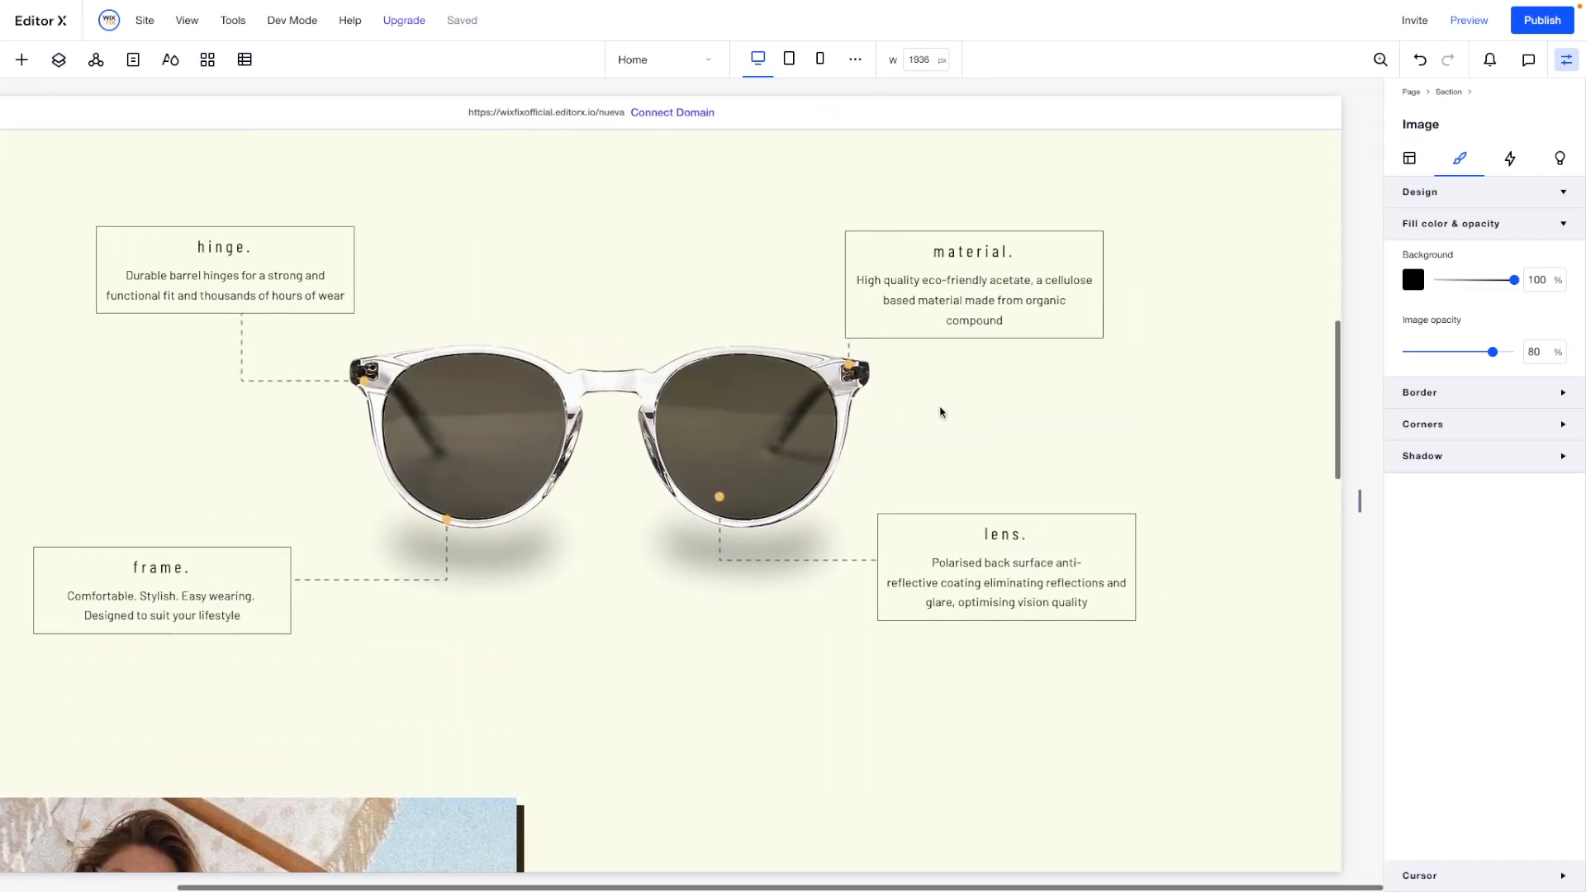
scroll(940, 412, right, 3)
scroll(940, 411, up, 5)
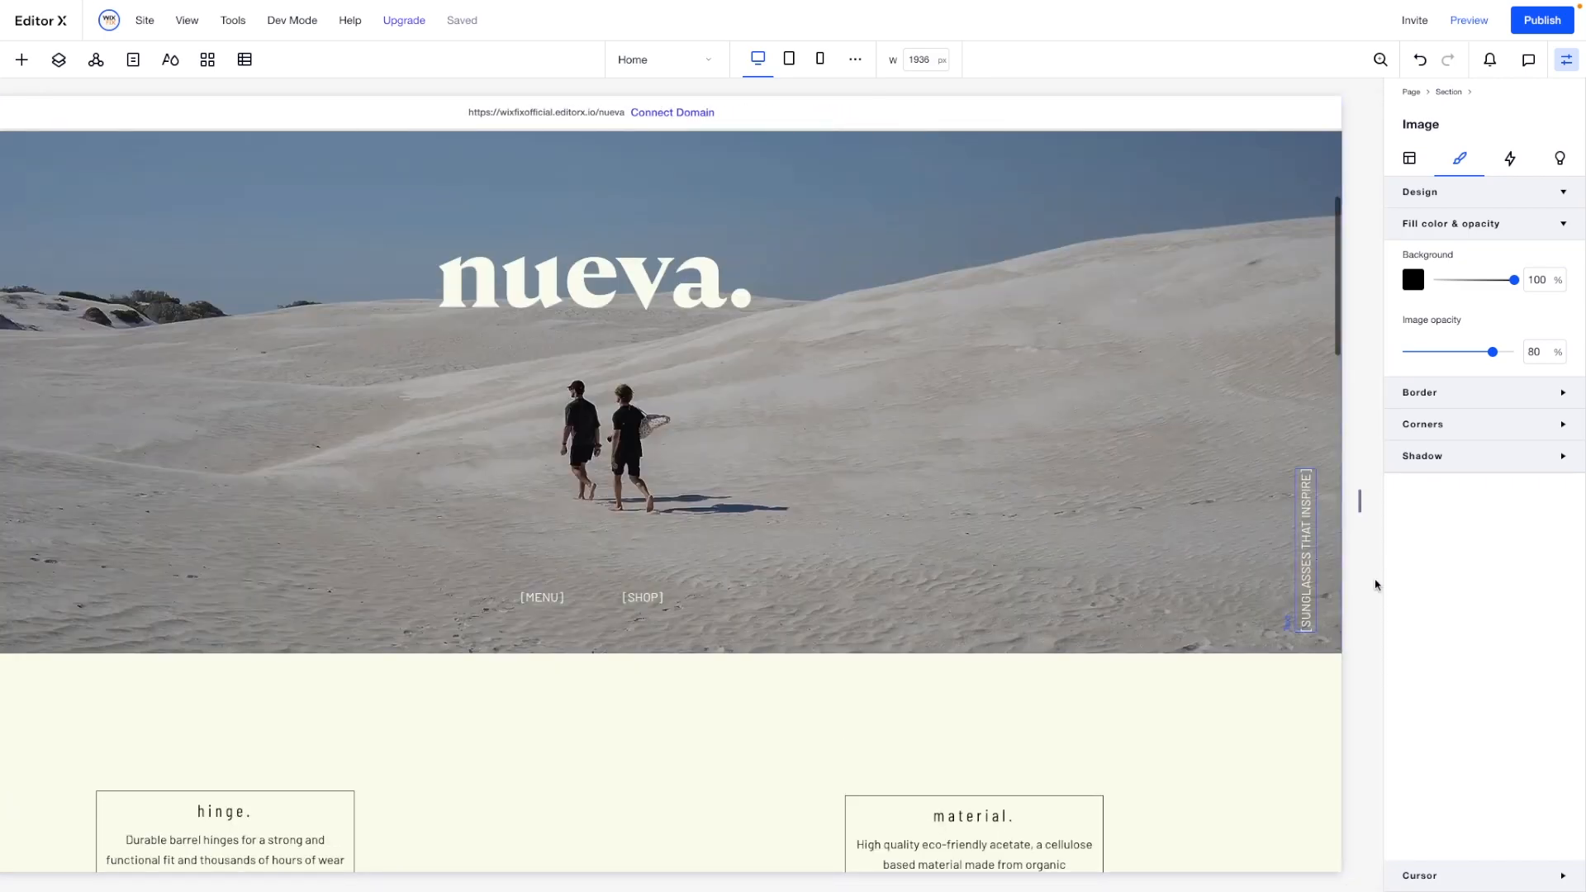
click(1305, 535)
scroll(1305, 535, down, 20)
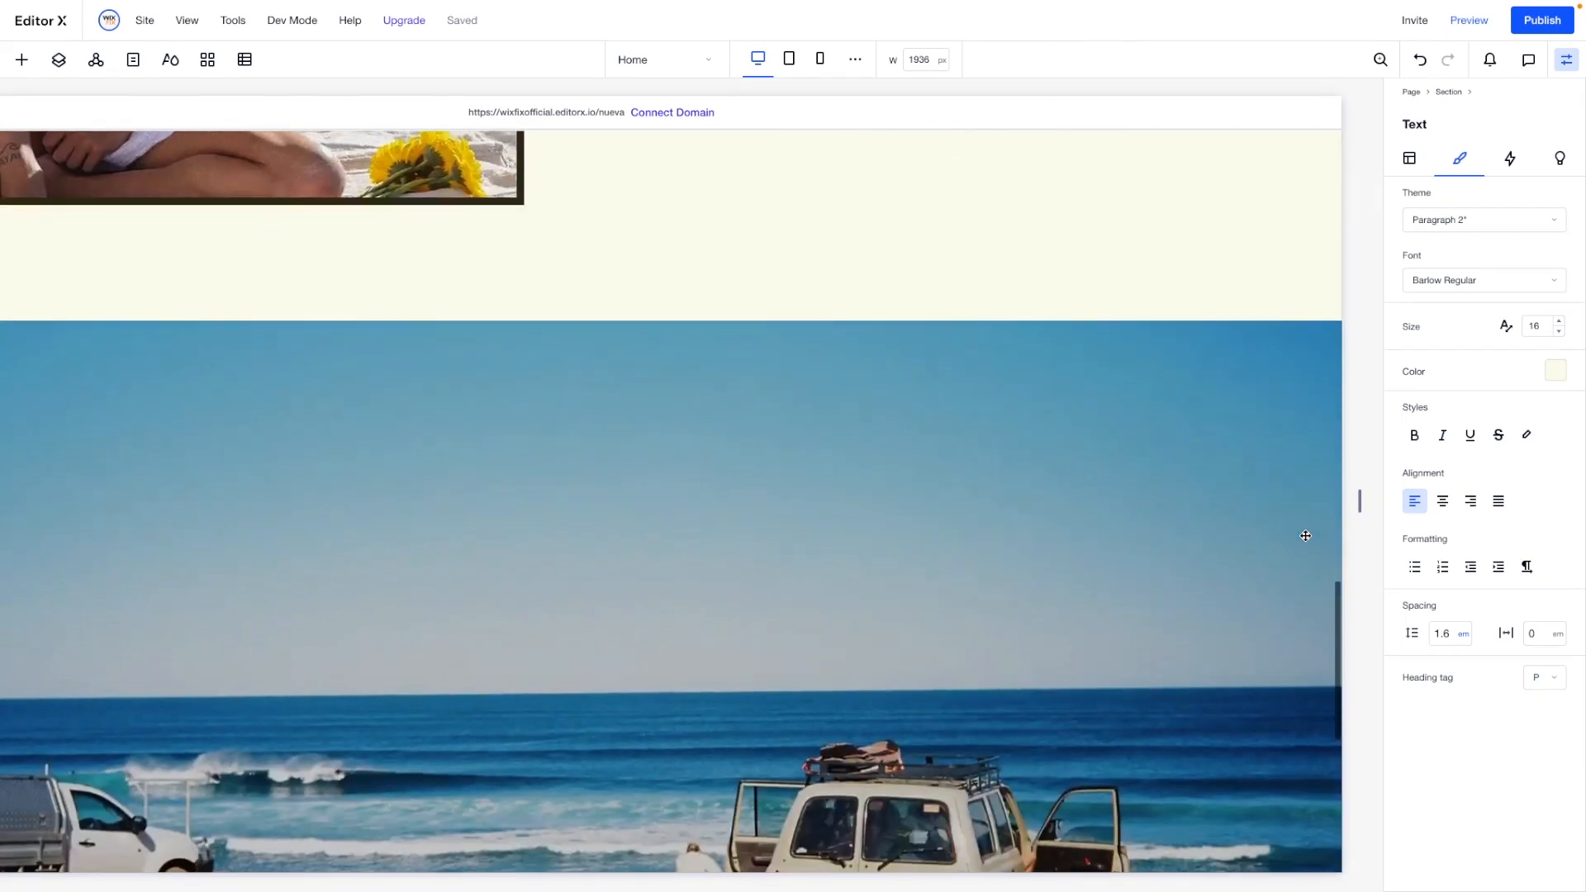
scroll(960, 622, left, 3)
click(935, 631)
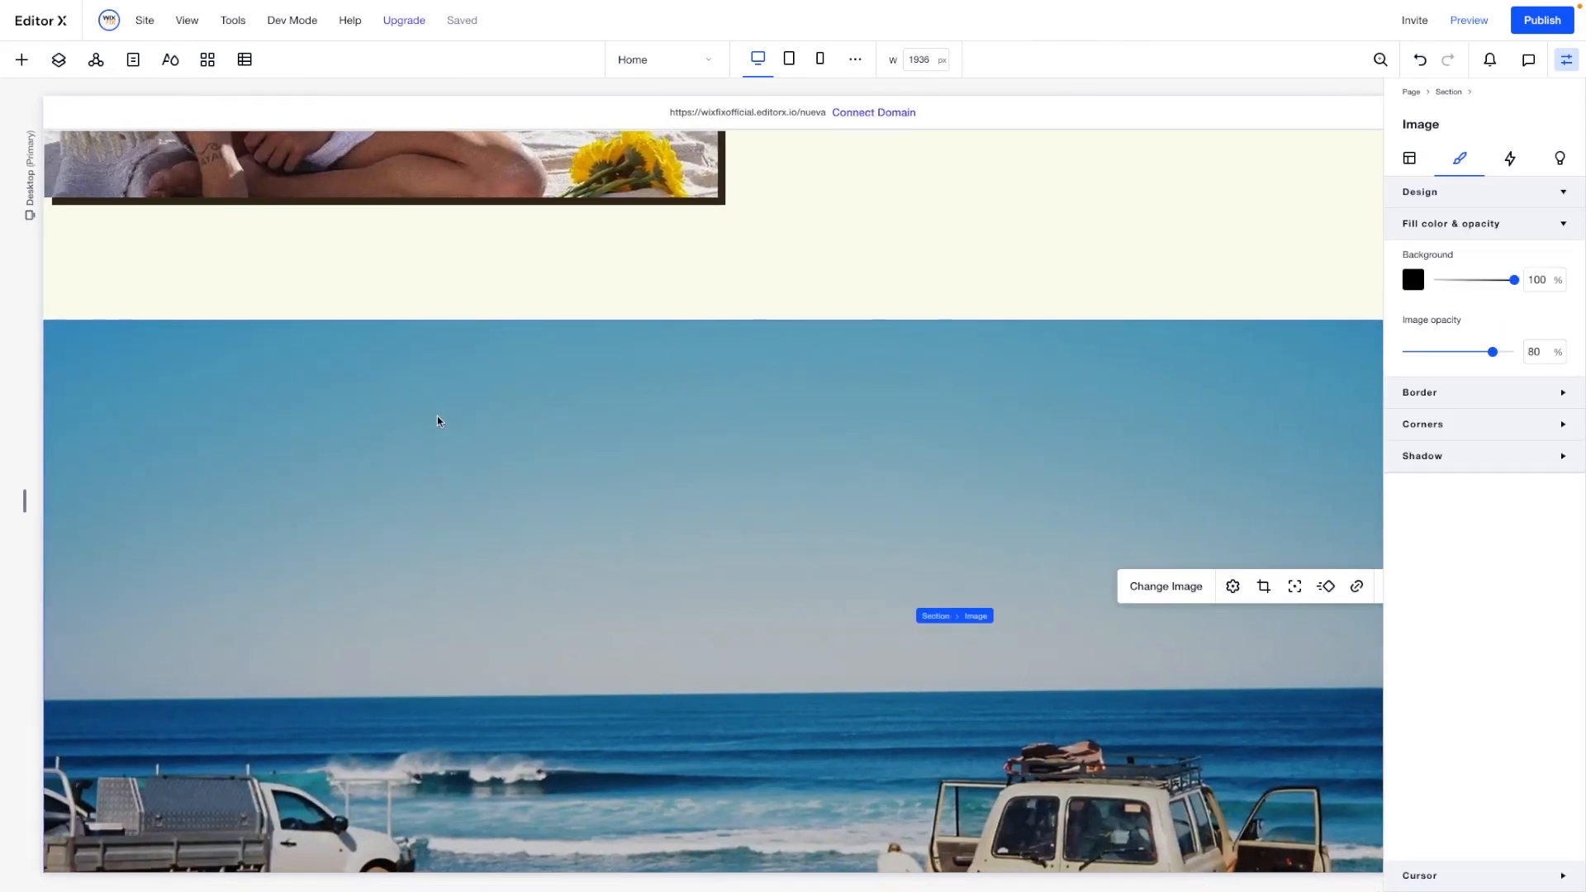
key(ctrl+v)
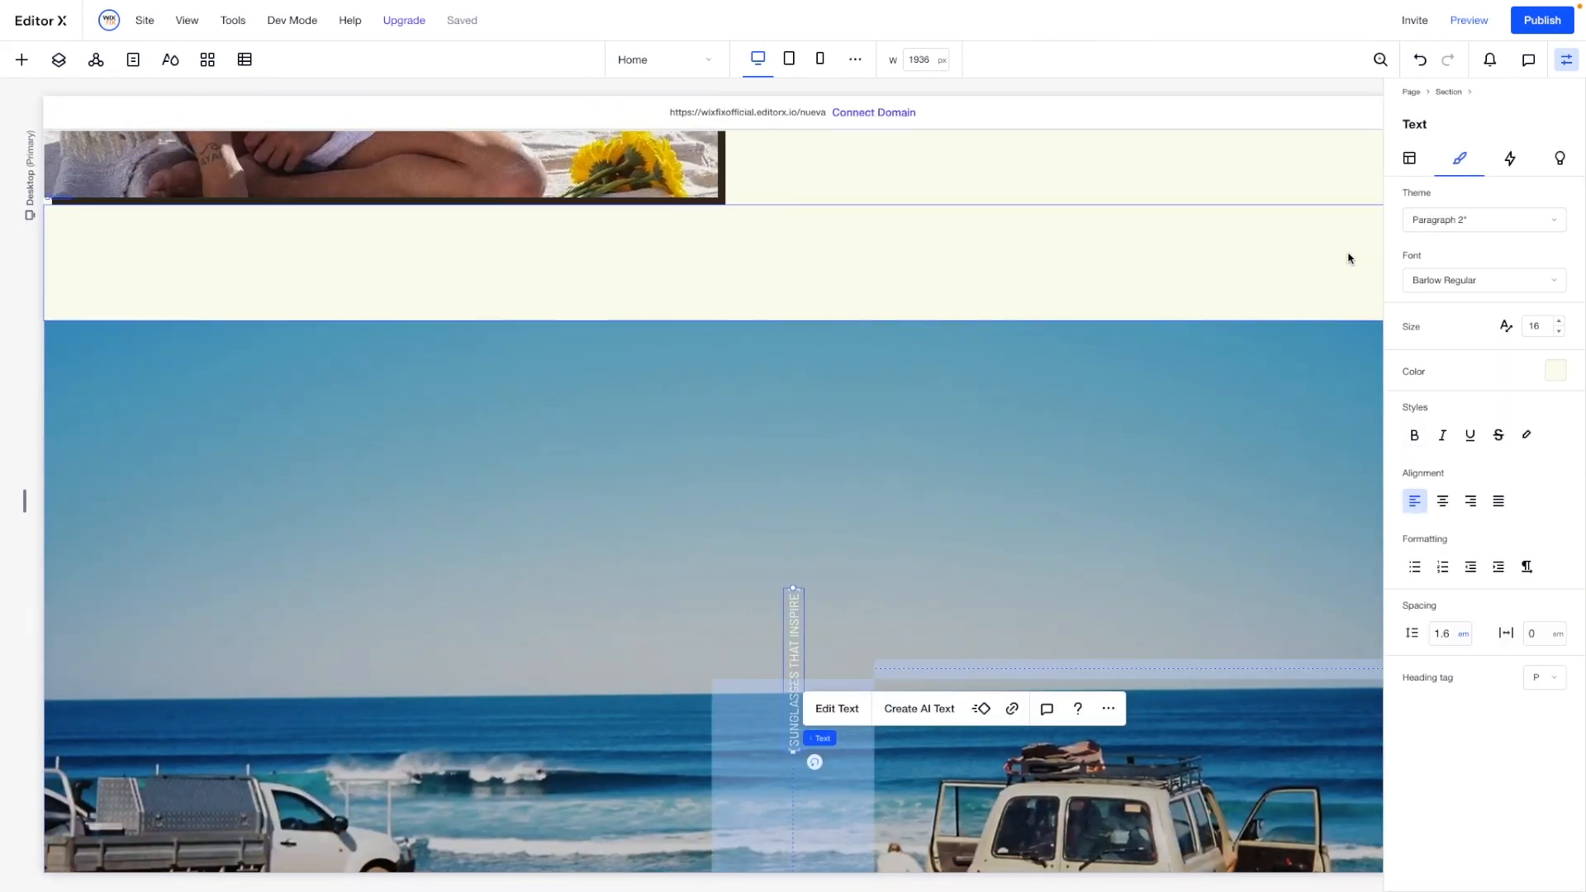
Set the pasted text's rotation to 0 degrees.
click(1409, 158)
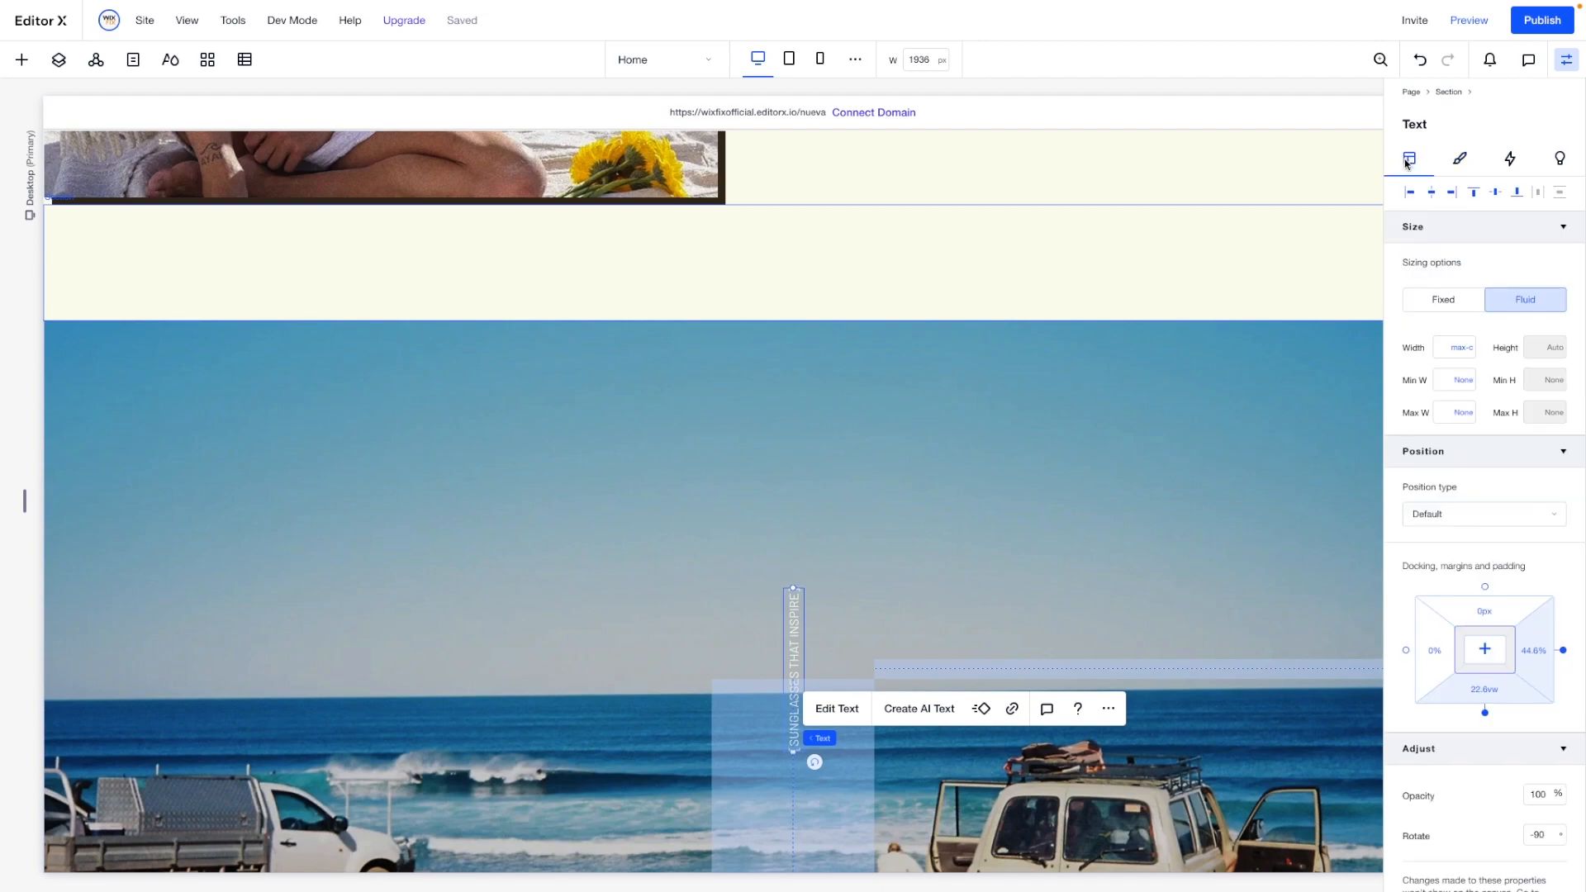
scroll(1511, 810, down, 1)
scroll(1511, 809, down, 2)
click(1541, 642)
text(0)
key(Return)
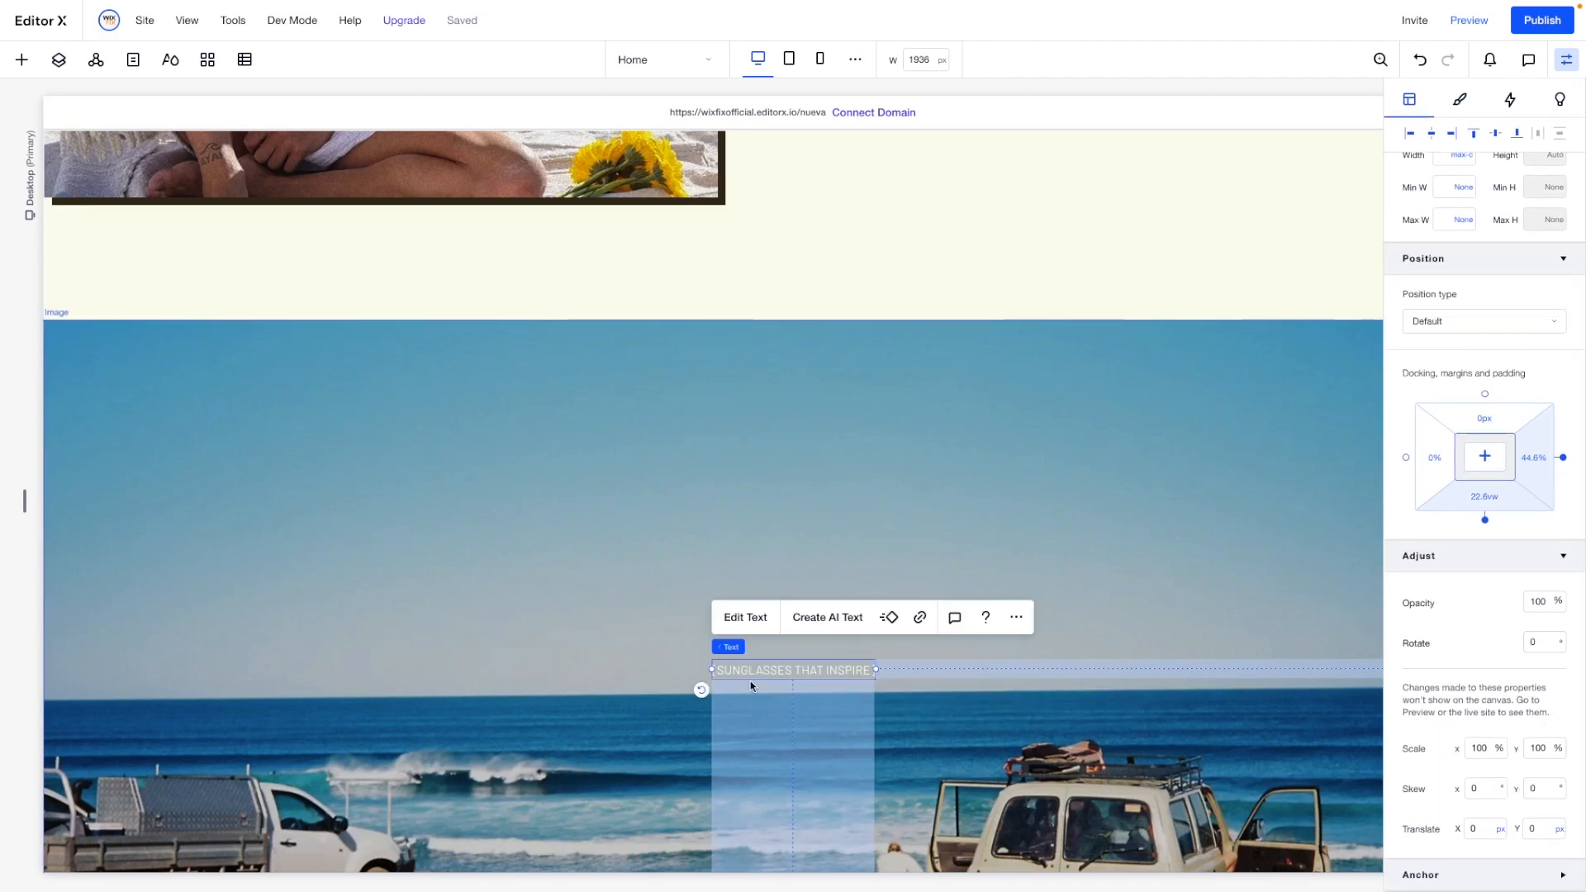
Replace the pasted text's wording with "[NEW BEGINNINGS]".
double_click(751, 665)
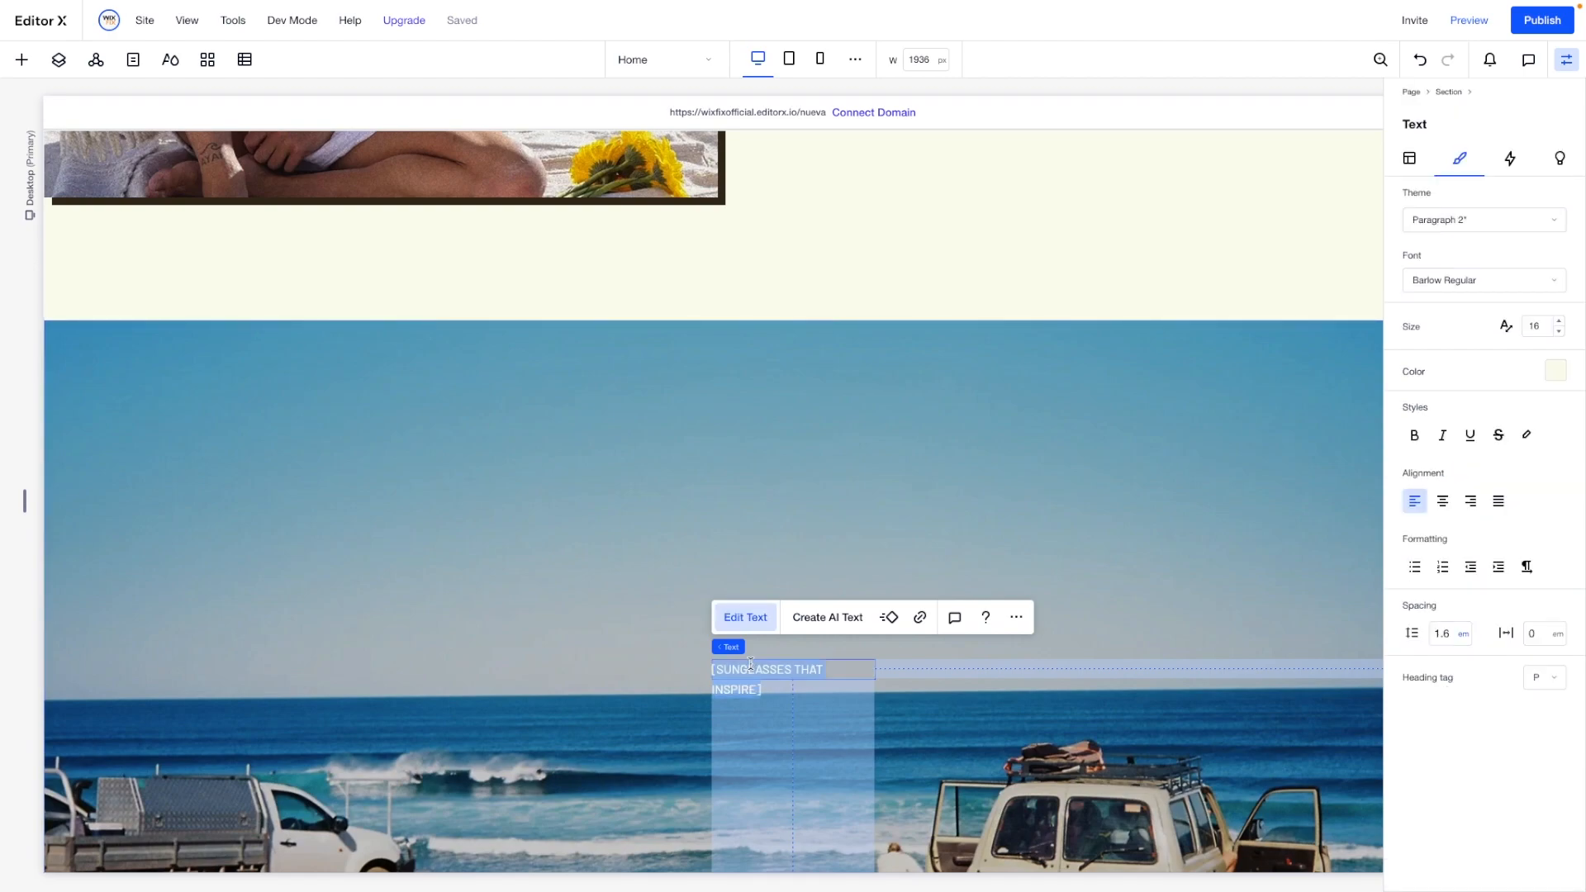
key(BackSpace)
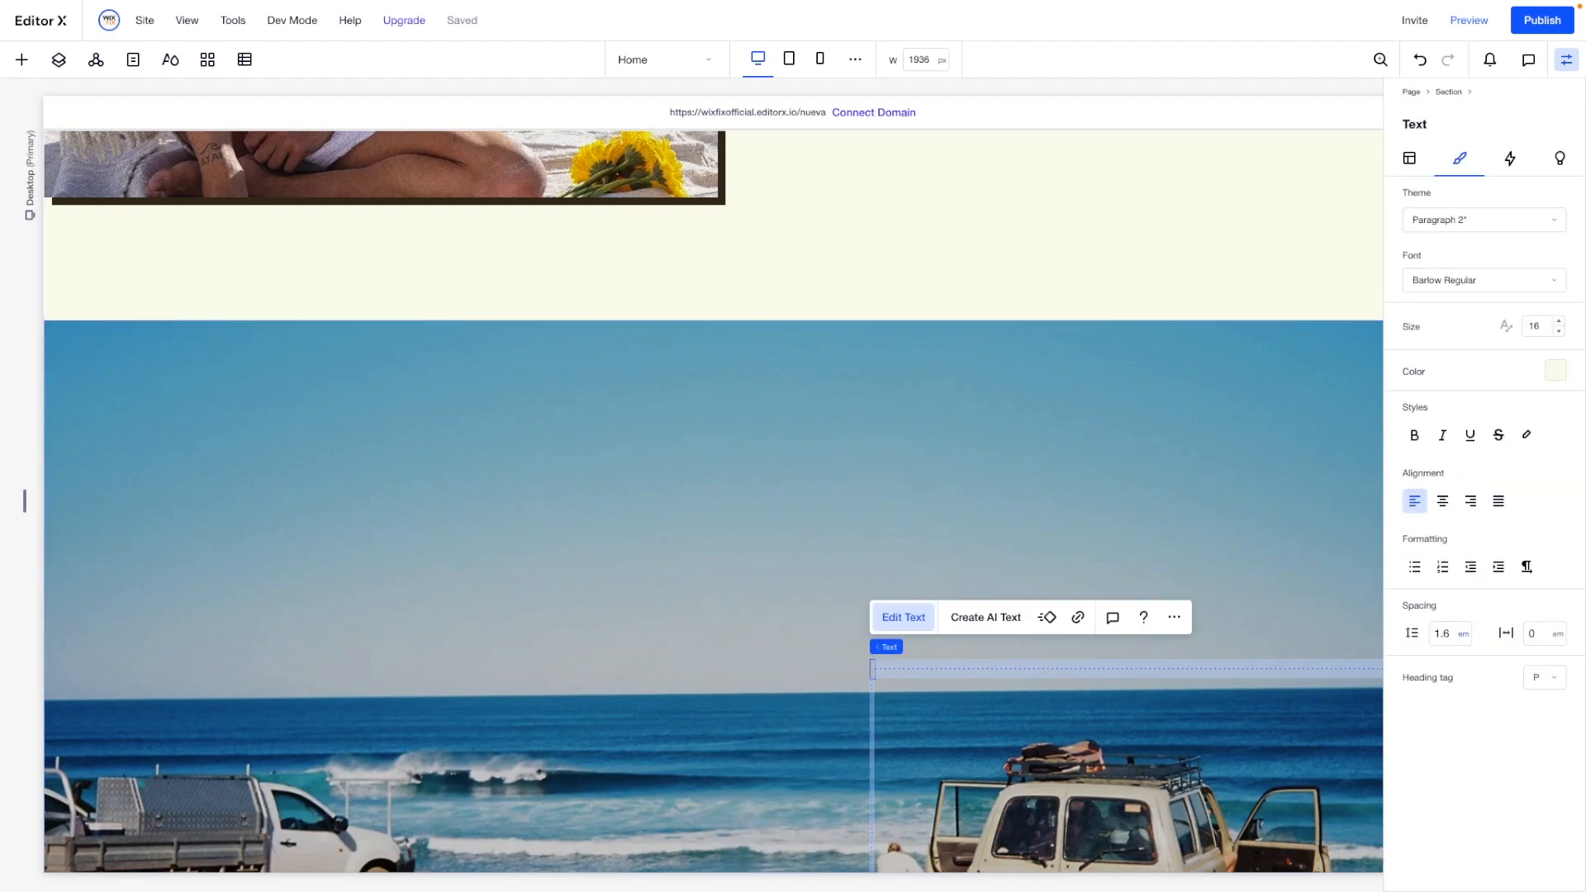
text([NEW BEGINNINGS])
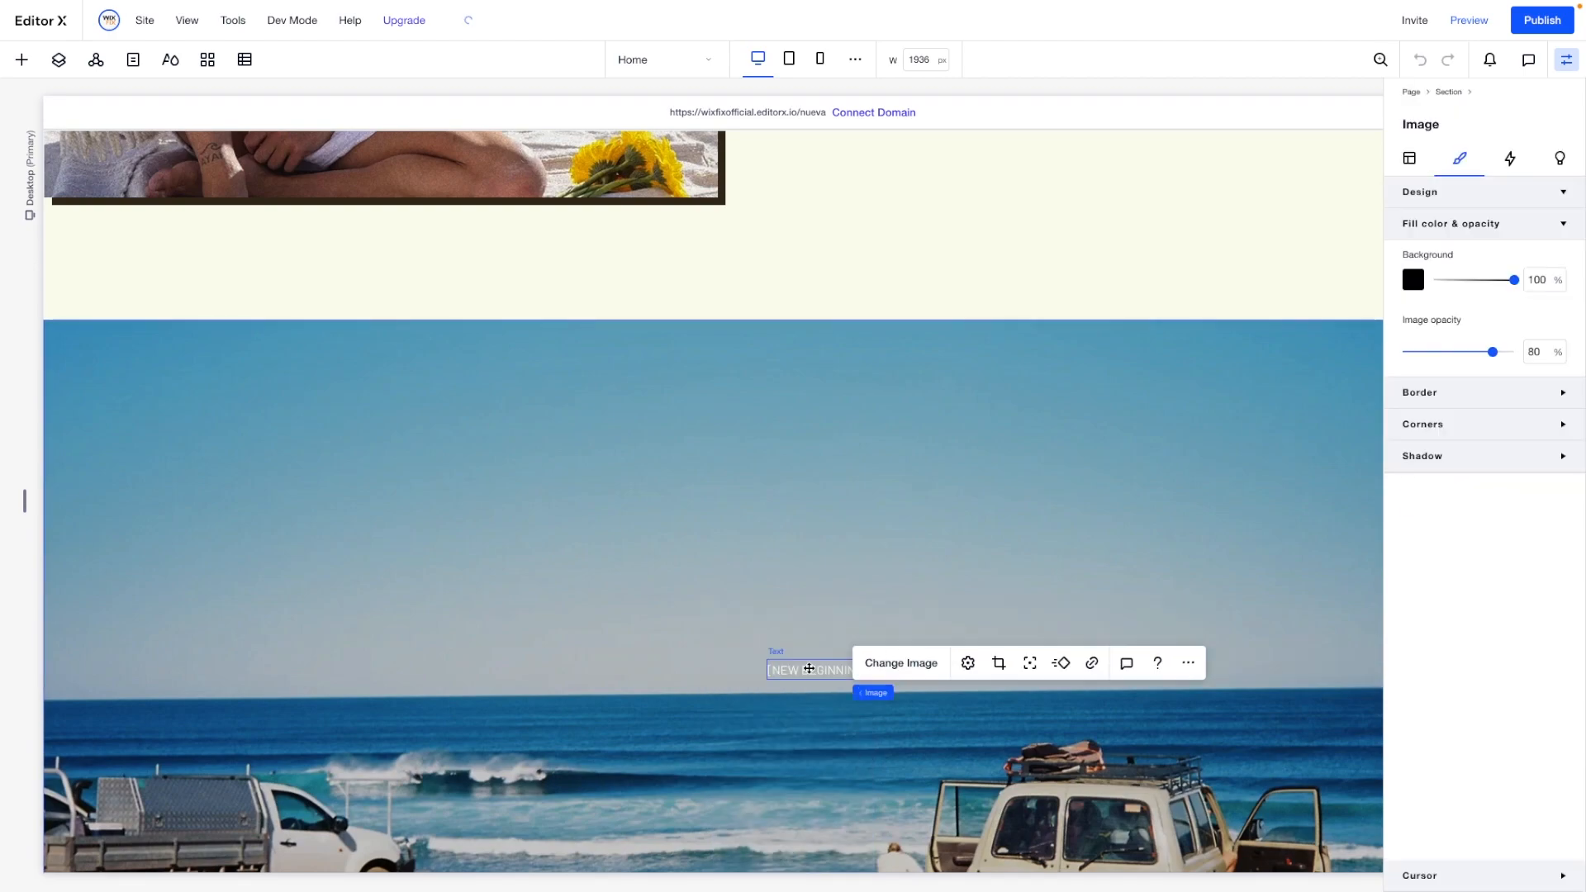
Align the "[NEW BEGINNINGS]" text to the section's upper left corner with top and left margins of 100 px.
click(808, 667)
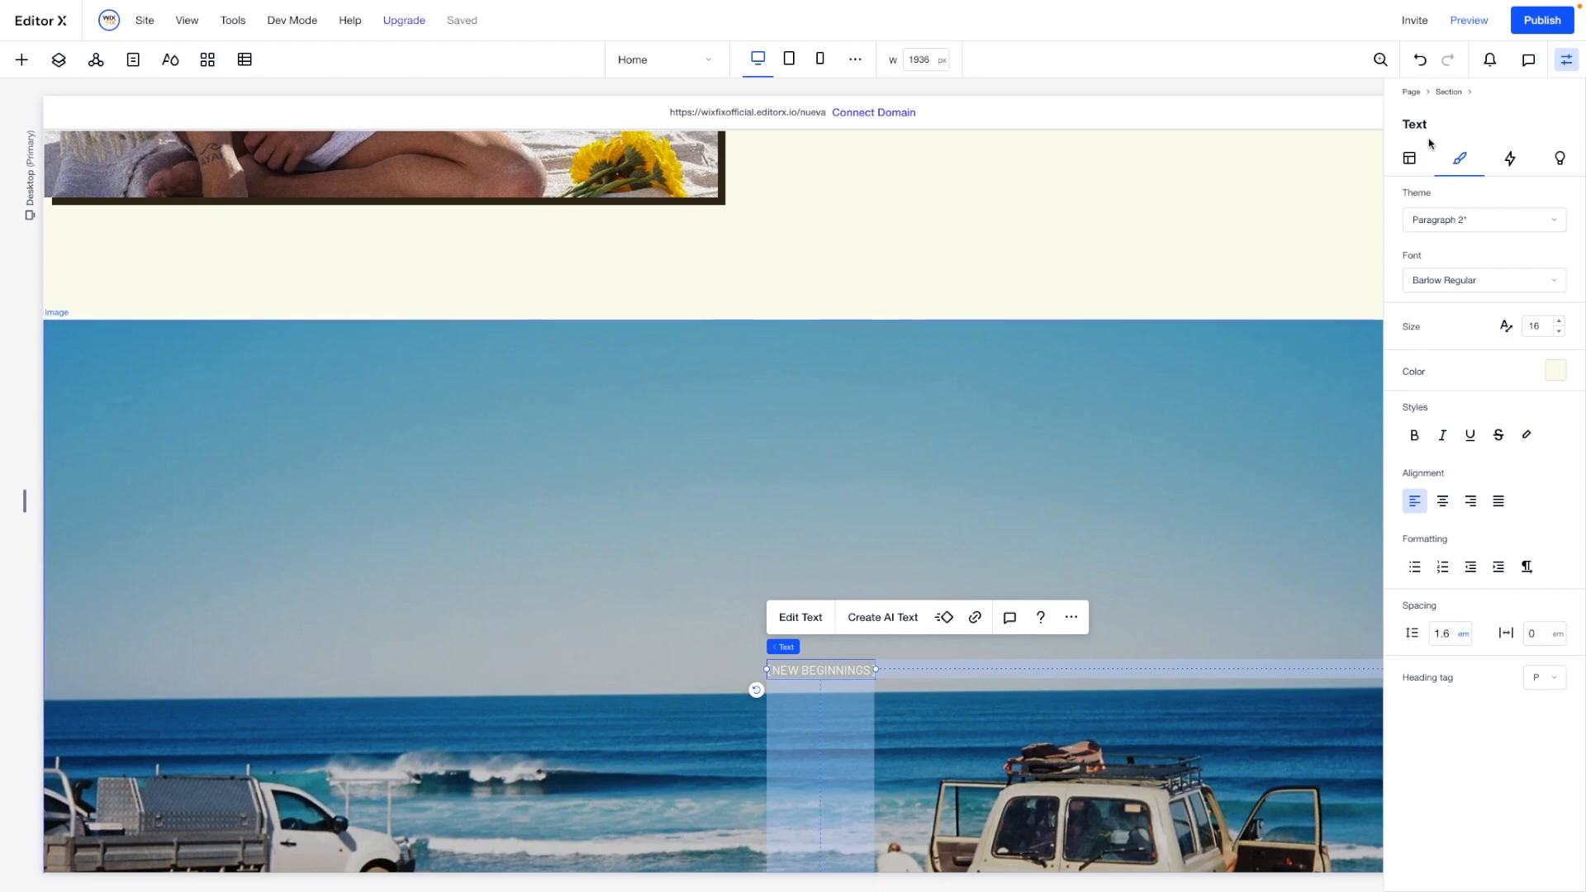
click(1412, 157)
click(1409, 192)
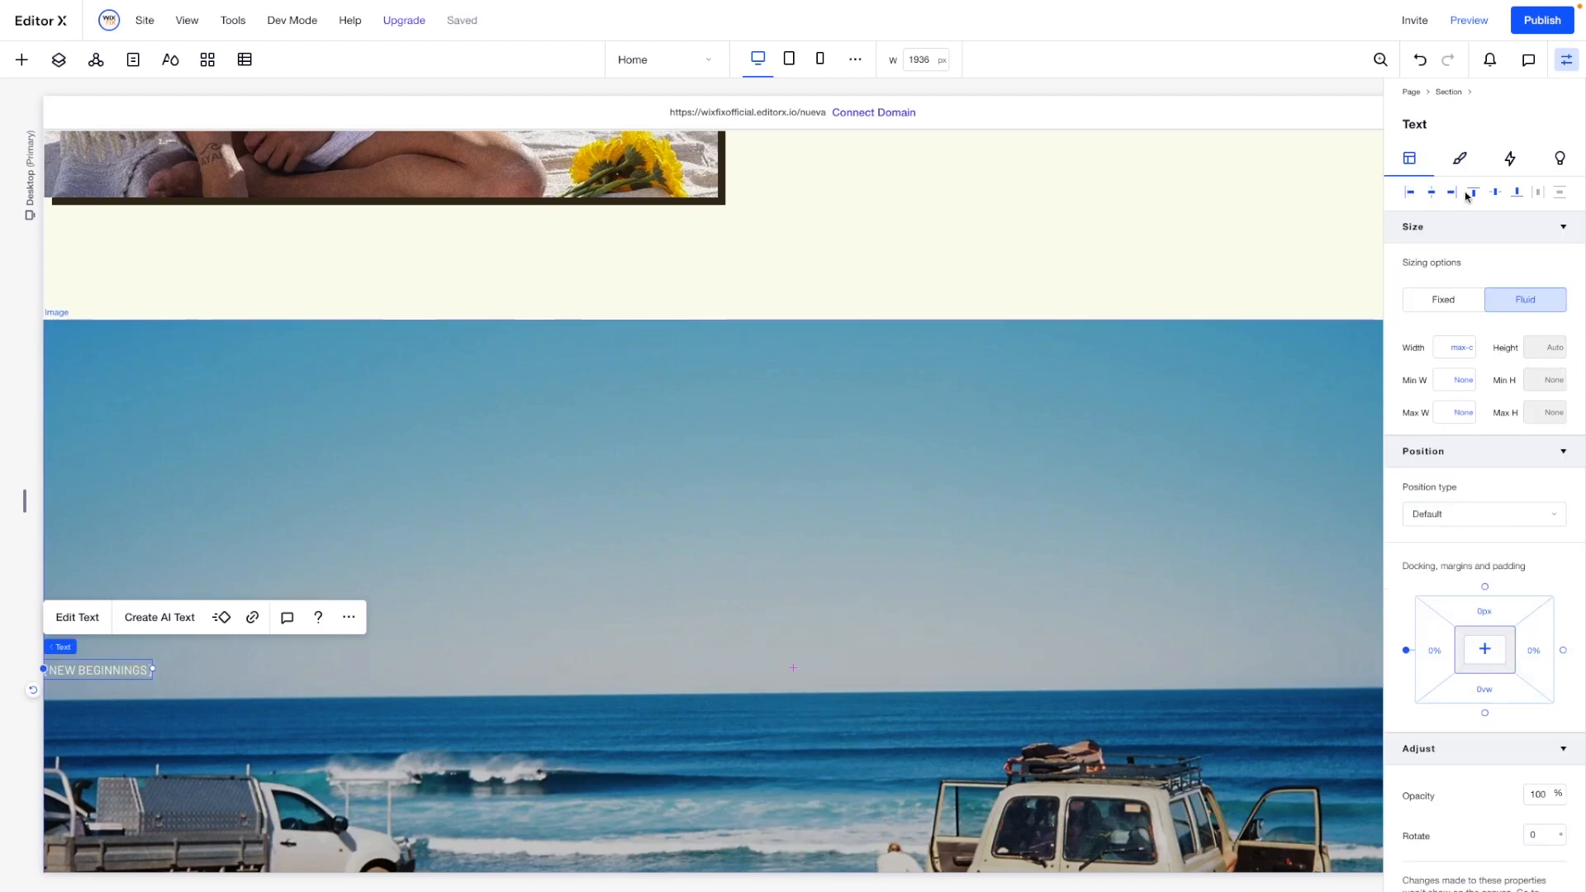
click(1475, 193)
click(1485, 615)
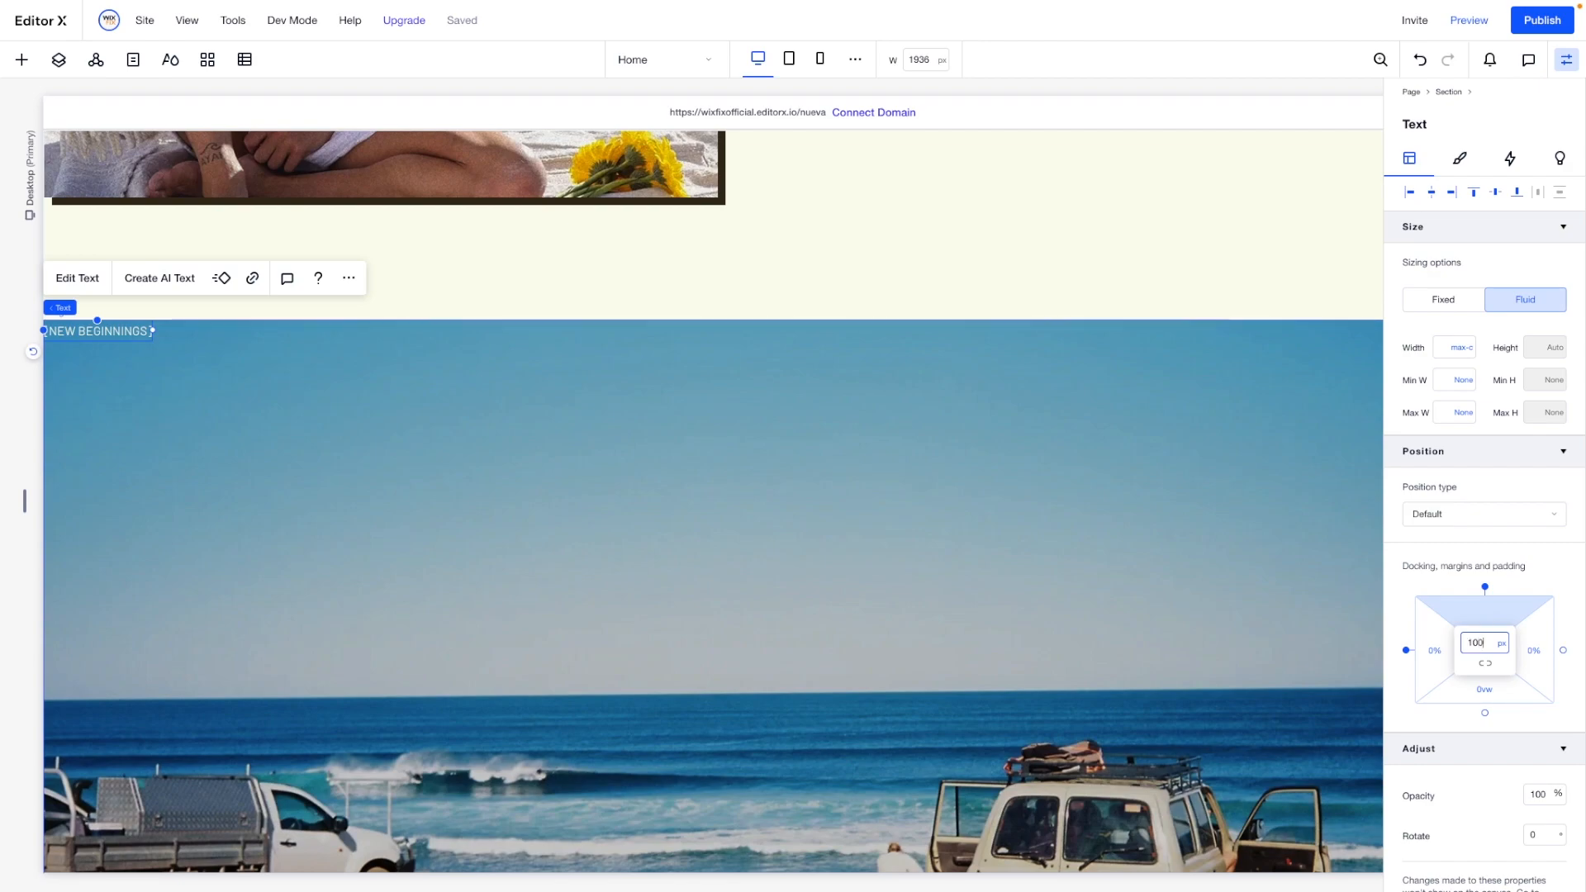
key(Tab)
text(100)
key(Return)
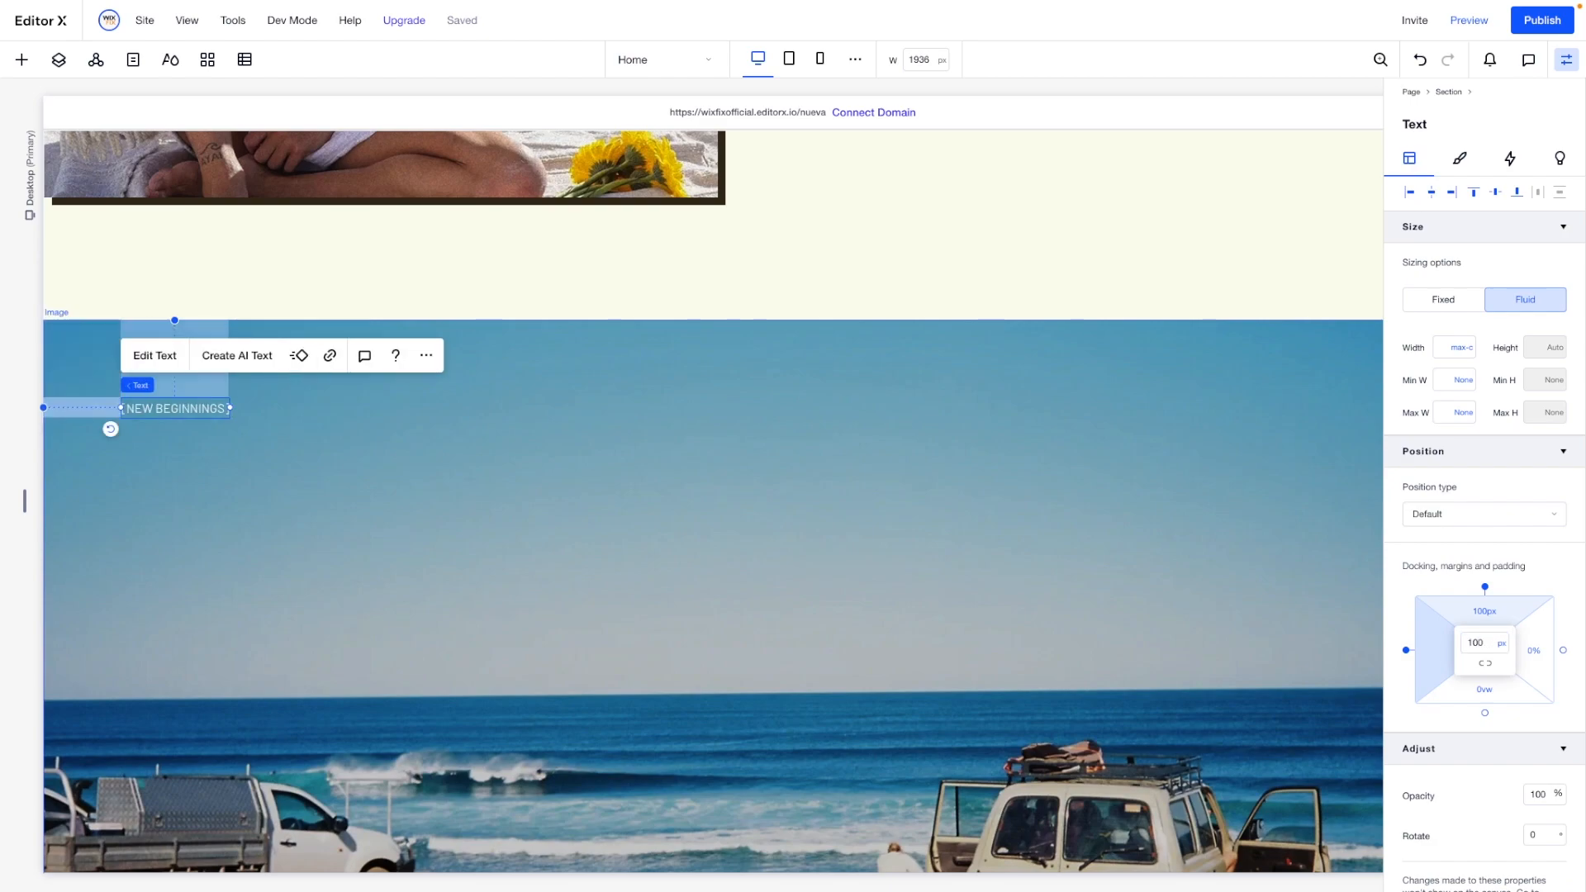
Convert the "[NEW BEGINNINGS]" text's left and top margins to viewport width units.
click(1501, 643)
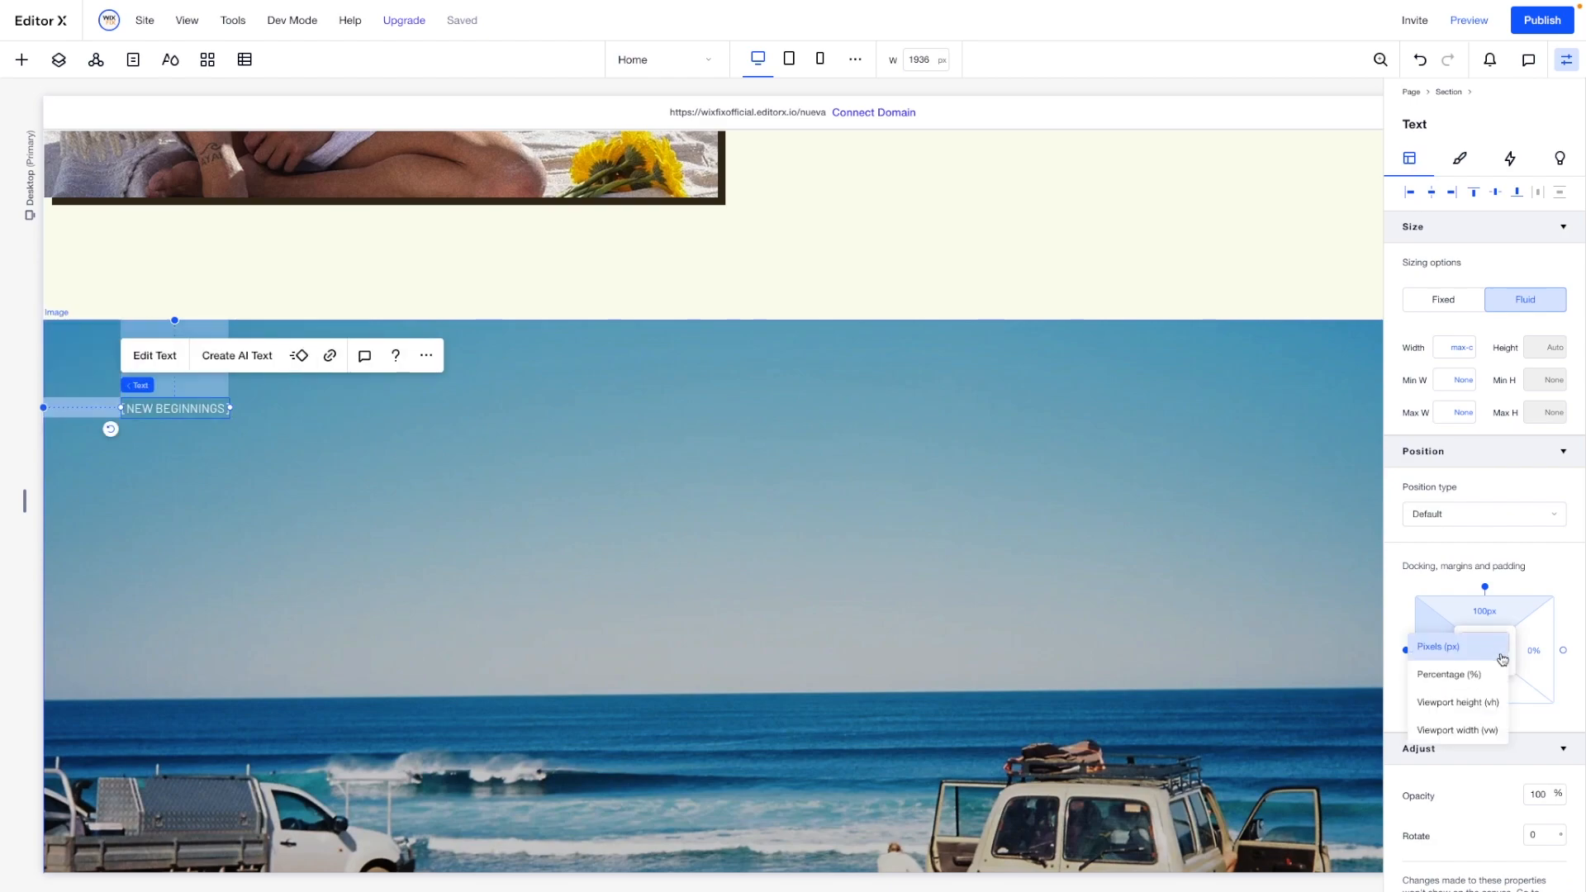
click(1457, 729)
click(1484, 611)
click(1504, 644)
click(1465, 732)
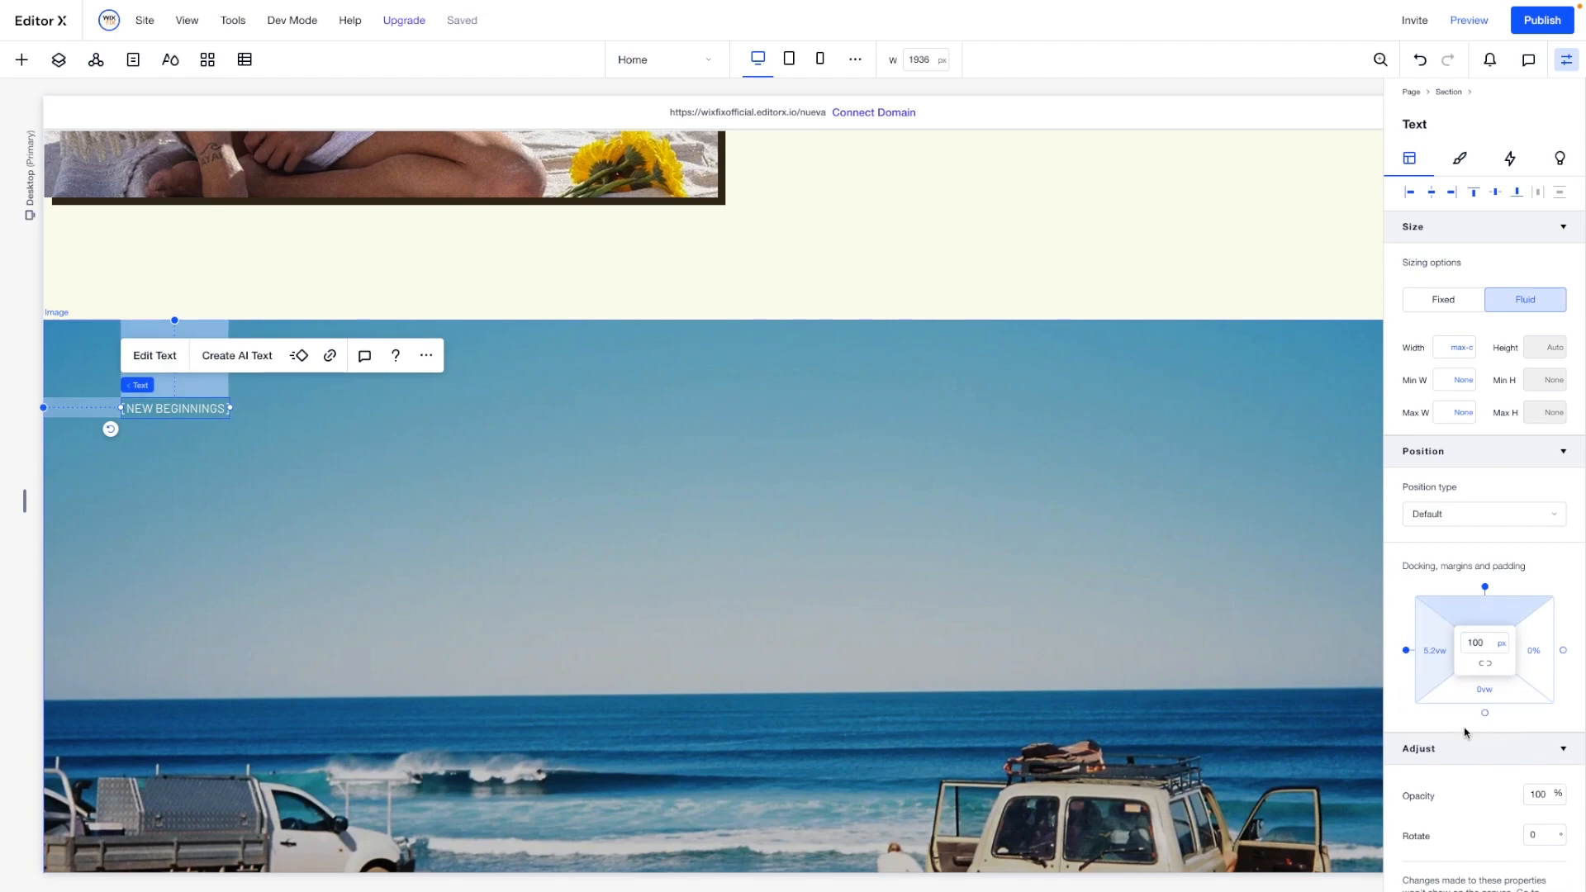
click(1093, 456)
Add a title text element over the beach image and change its wording to "OUR STORY".
scroll(776, 482, down, 2)
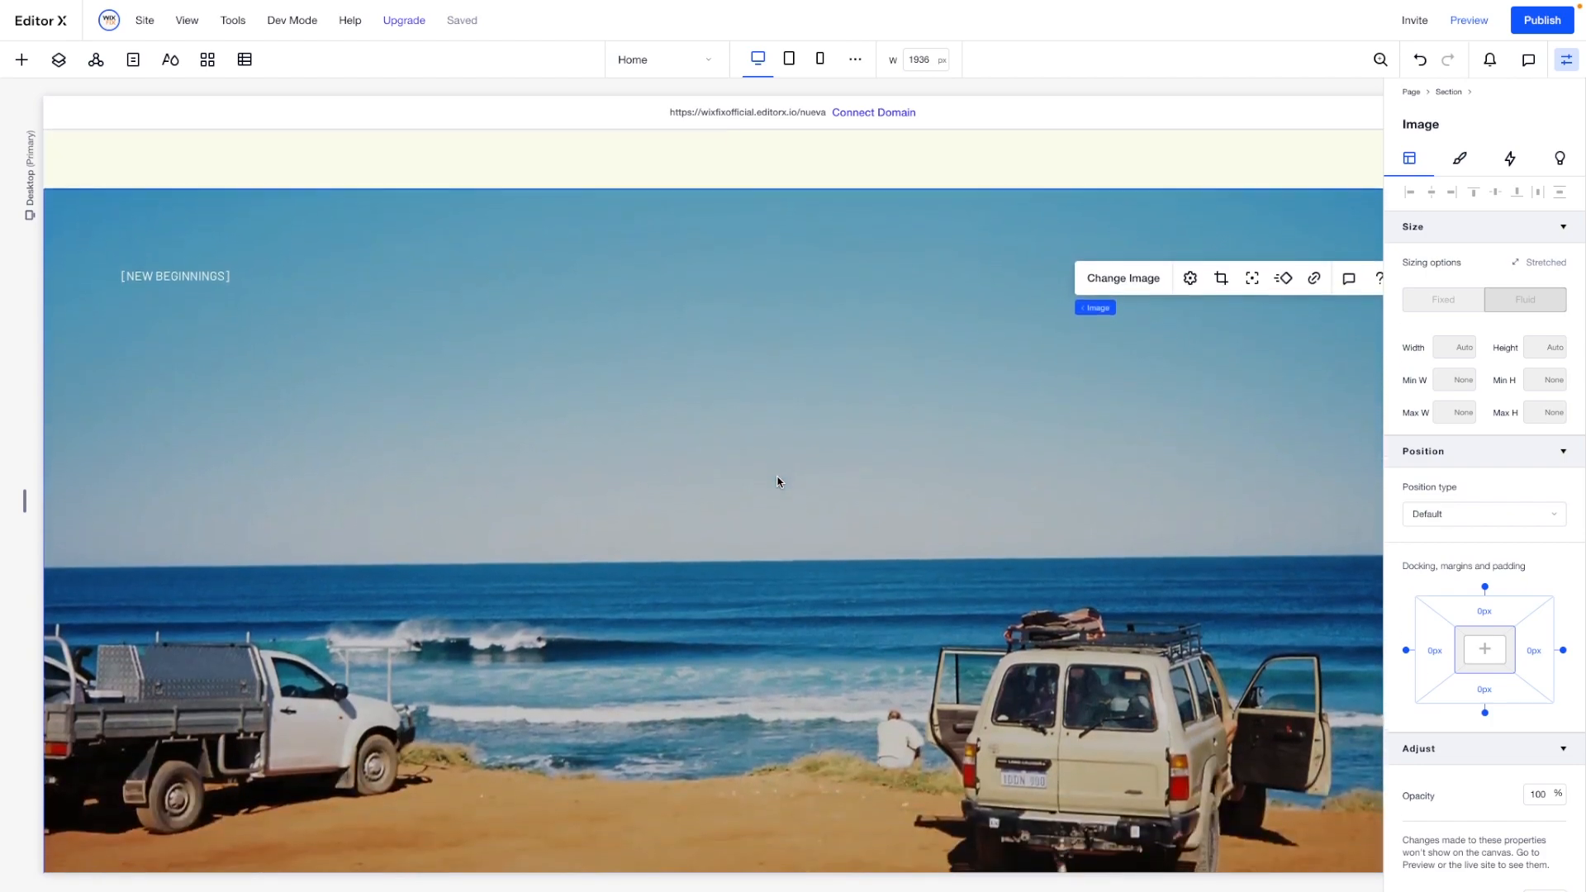
scroll(777, 482, down, 2)
scroll(778, 479, right, 3)
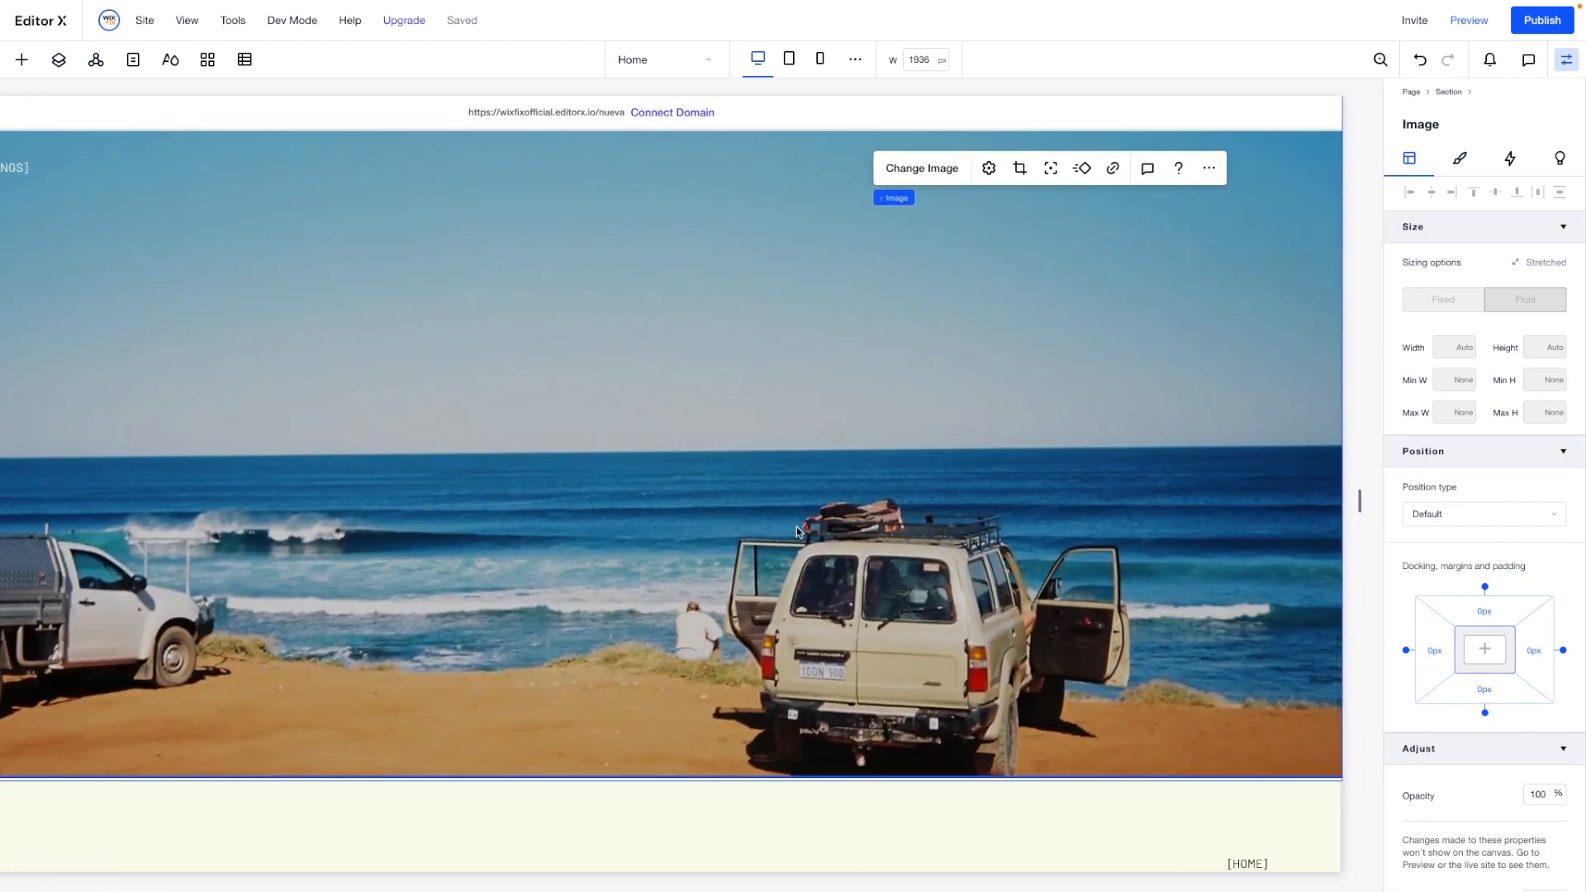
click(22, 60)
drag(201, 196, 658, 463)
double_click(502, 459)
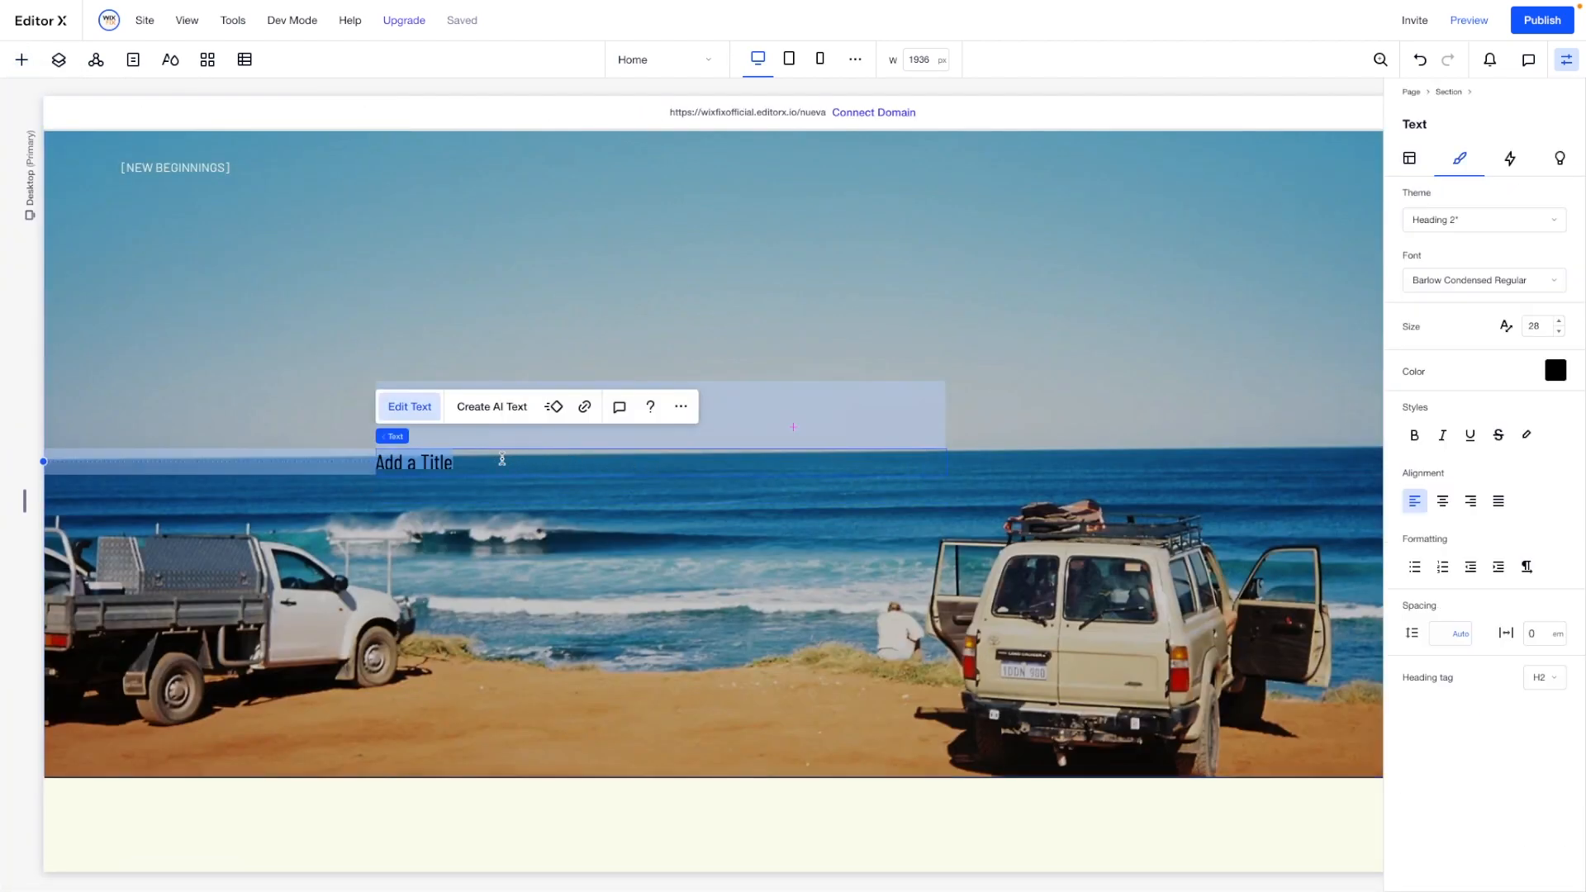
text(OUR STORY)
Right-align the "OUR STORY" title, give it the cream theme color, and set its font size to 200.
key(ctrl+a)
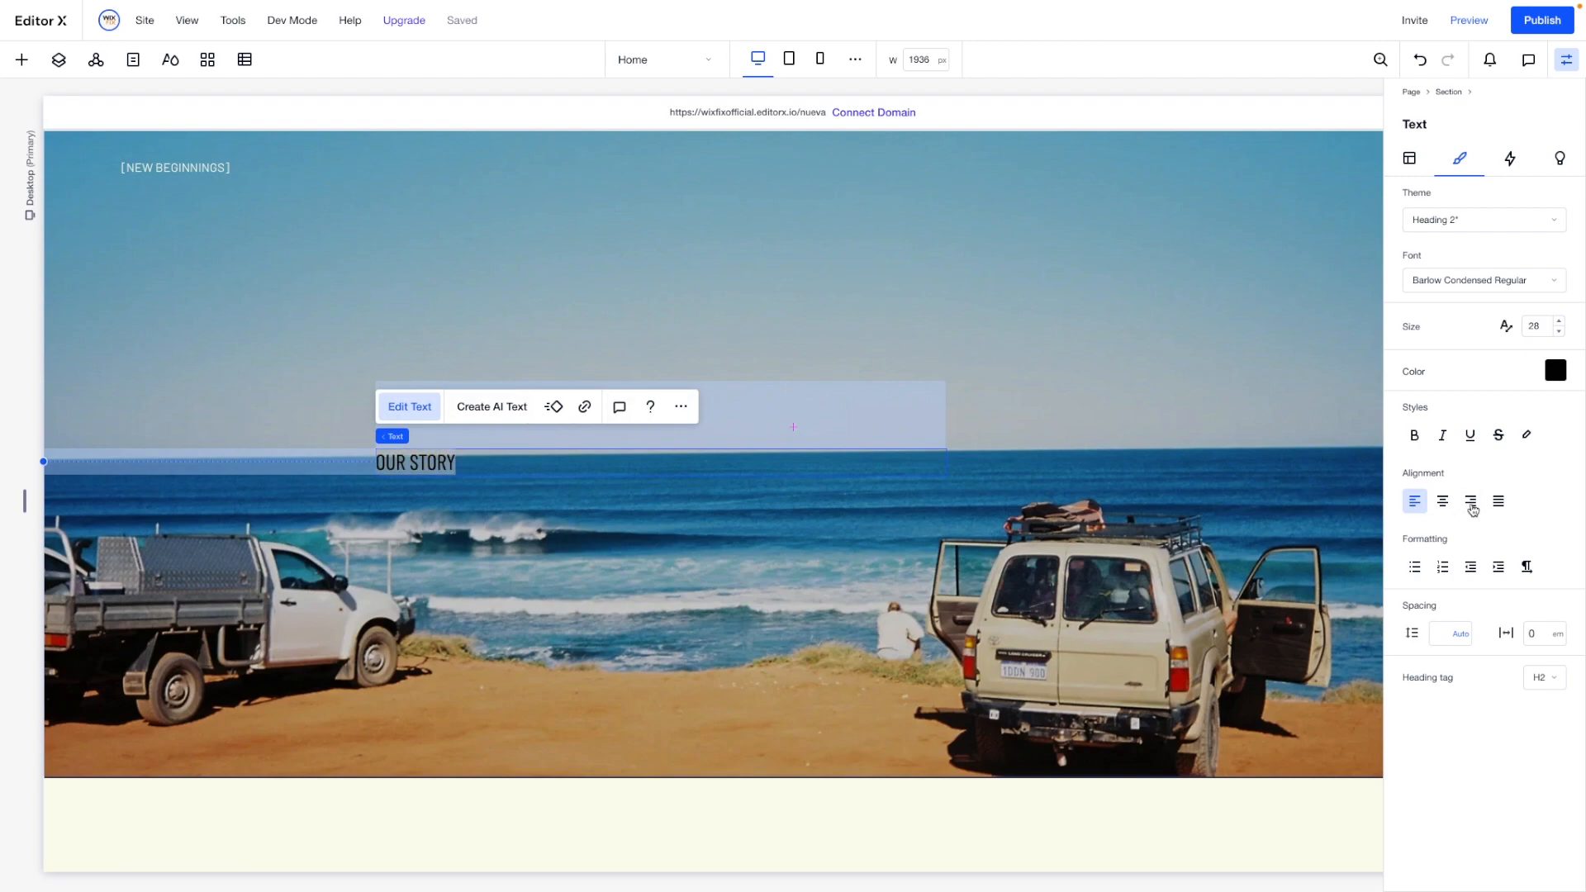
click(1470, 502)
click(1555, 370)
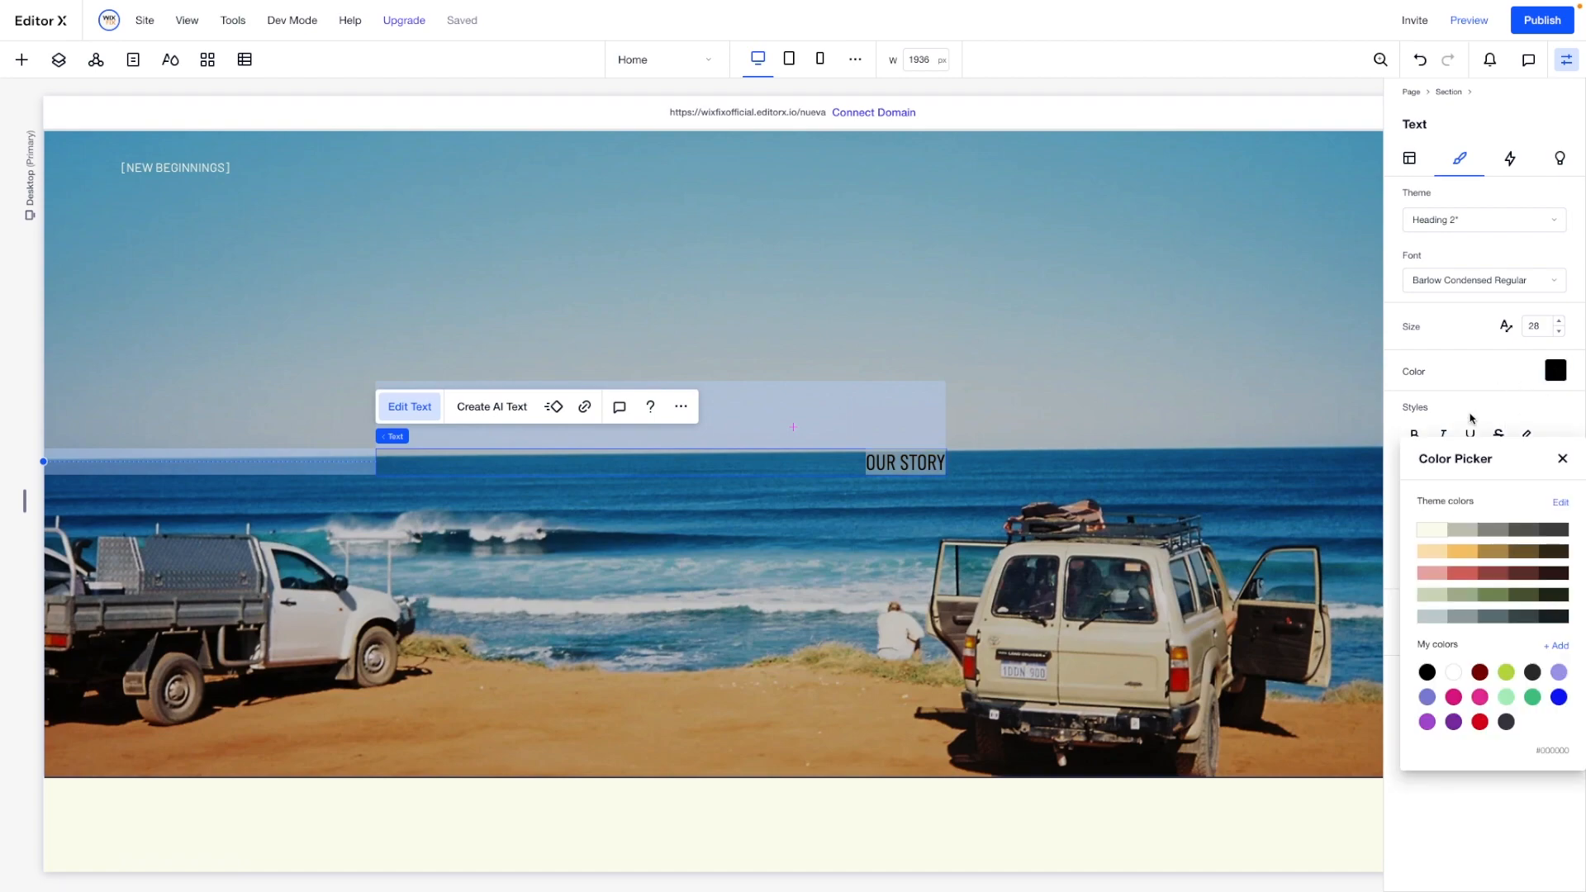
click(1431, 530)
click(1537, 325)
double_click(1538, 326)
key(Return)
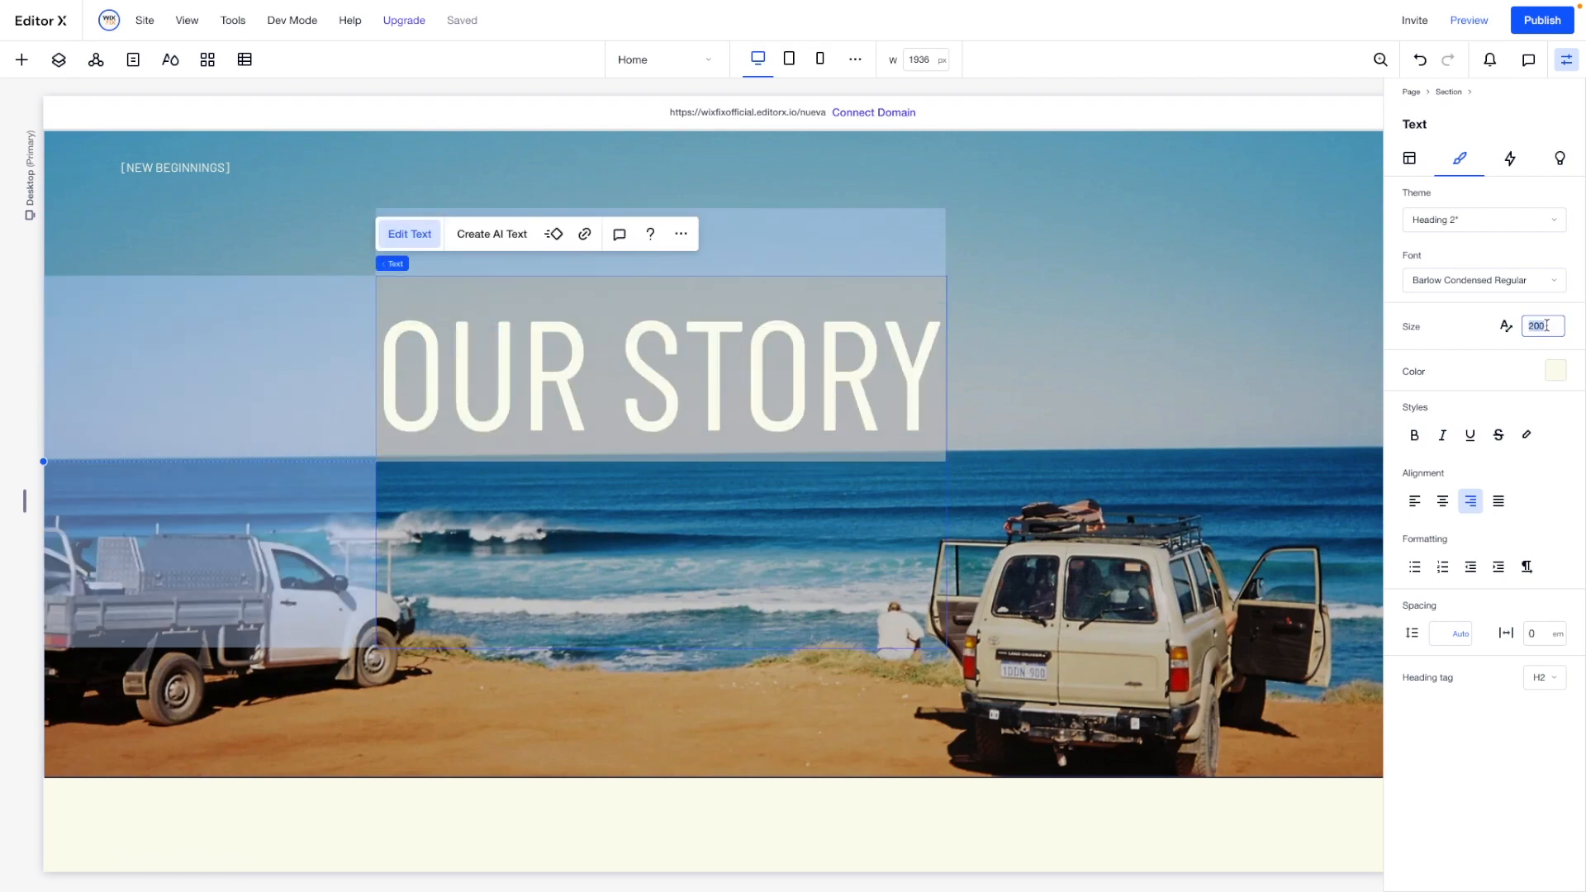
Set the "OUR STORY" title's width to 100% and align it to the right and bottom of the section.
click(1409, 160)
click(1453, 351)
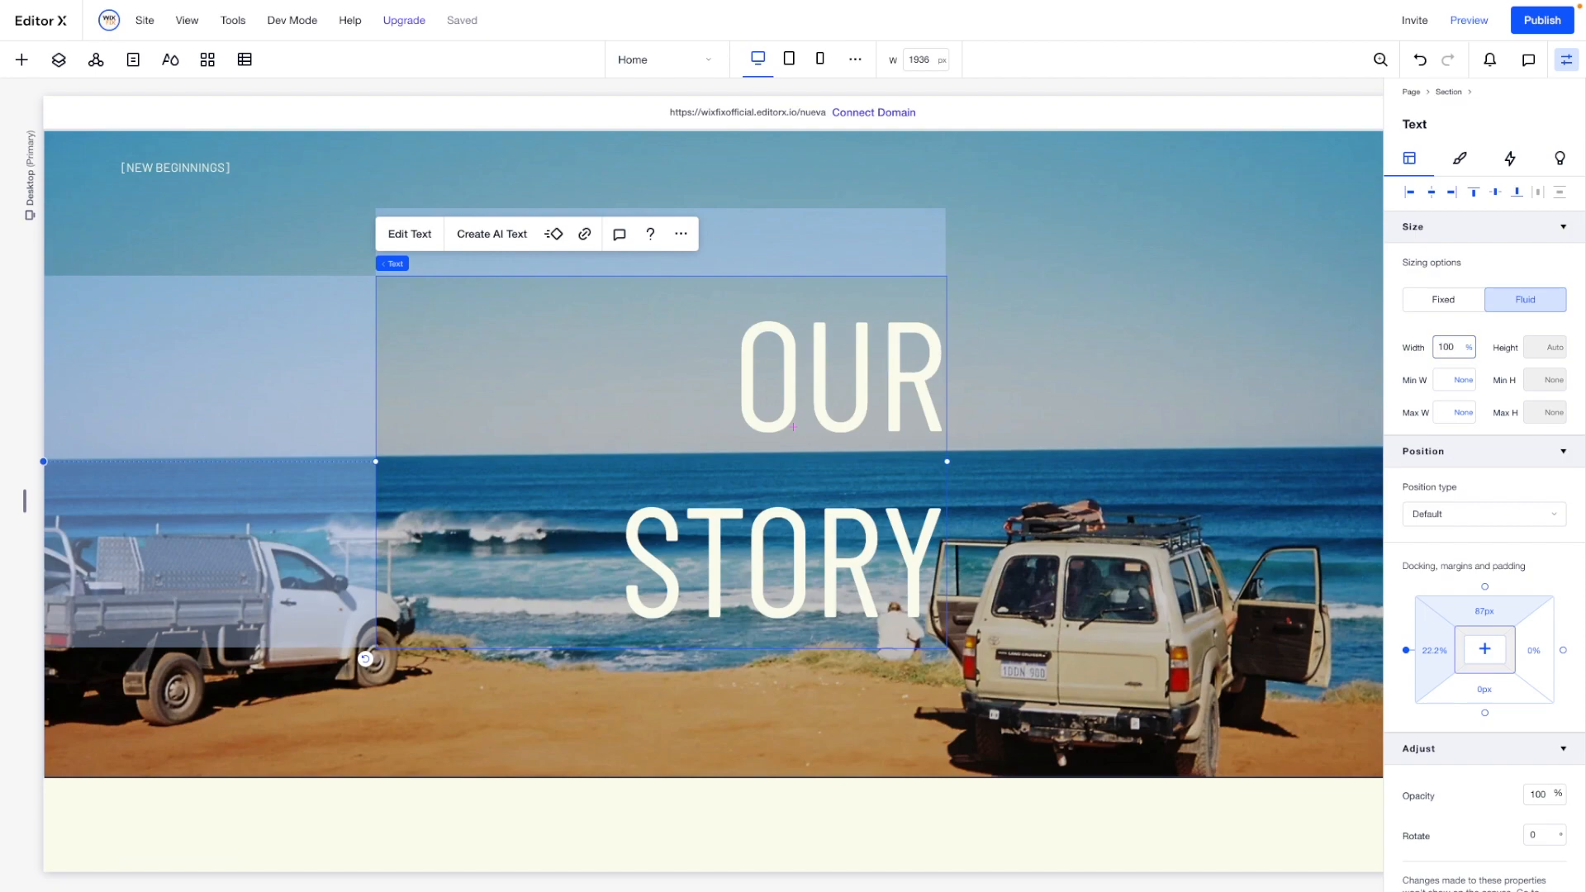
key(Return)
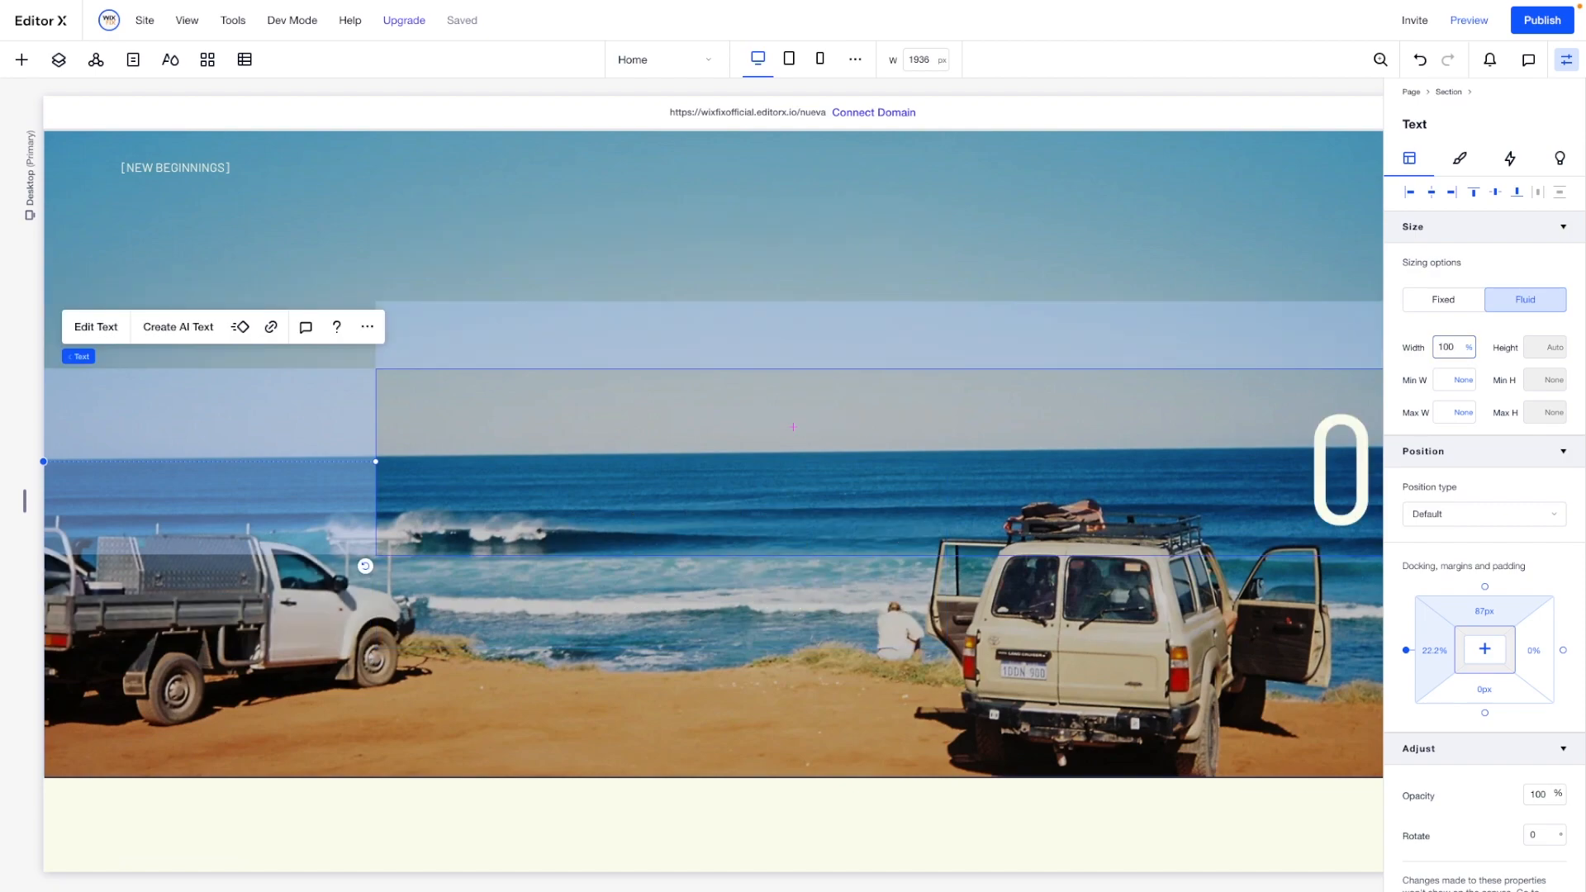
click(1455, 195)
click(1517, 193)
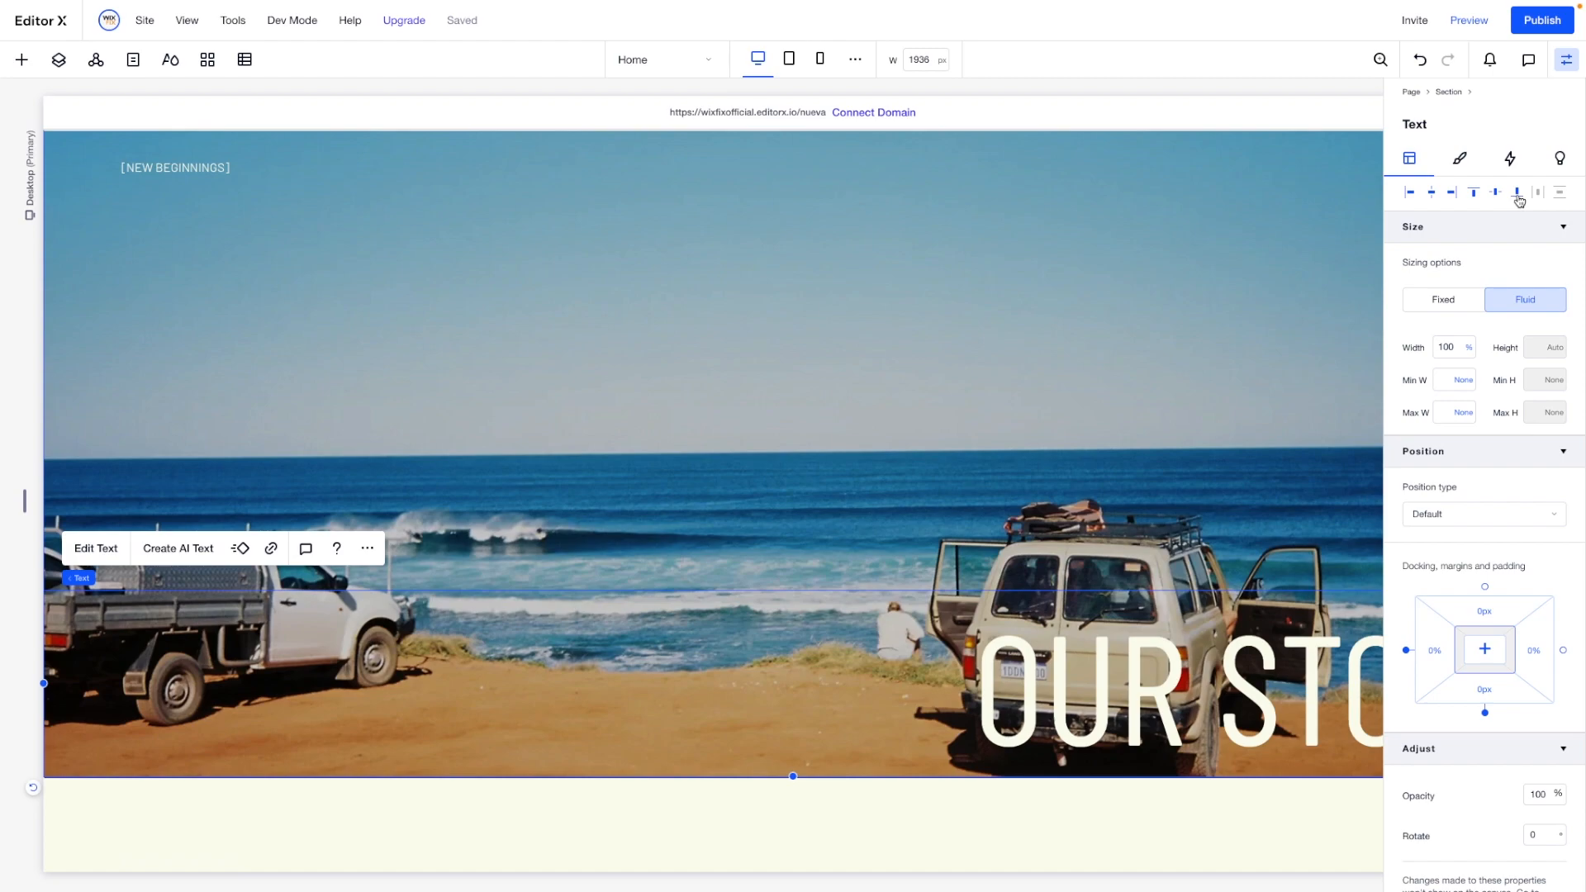
Set the "OUR STORY" title's font size to 300.
click(1459, 161)
scroll(1051, 510, right, 3)
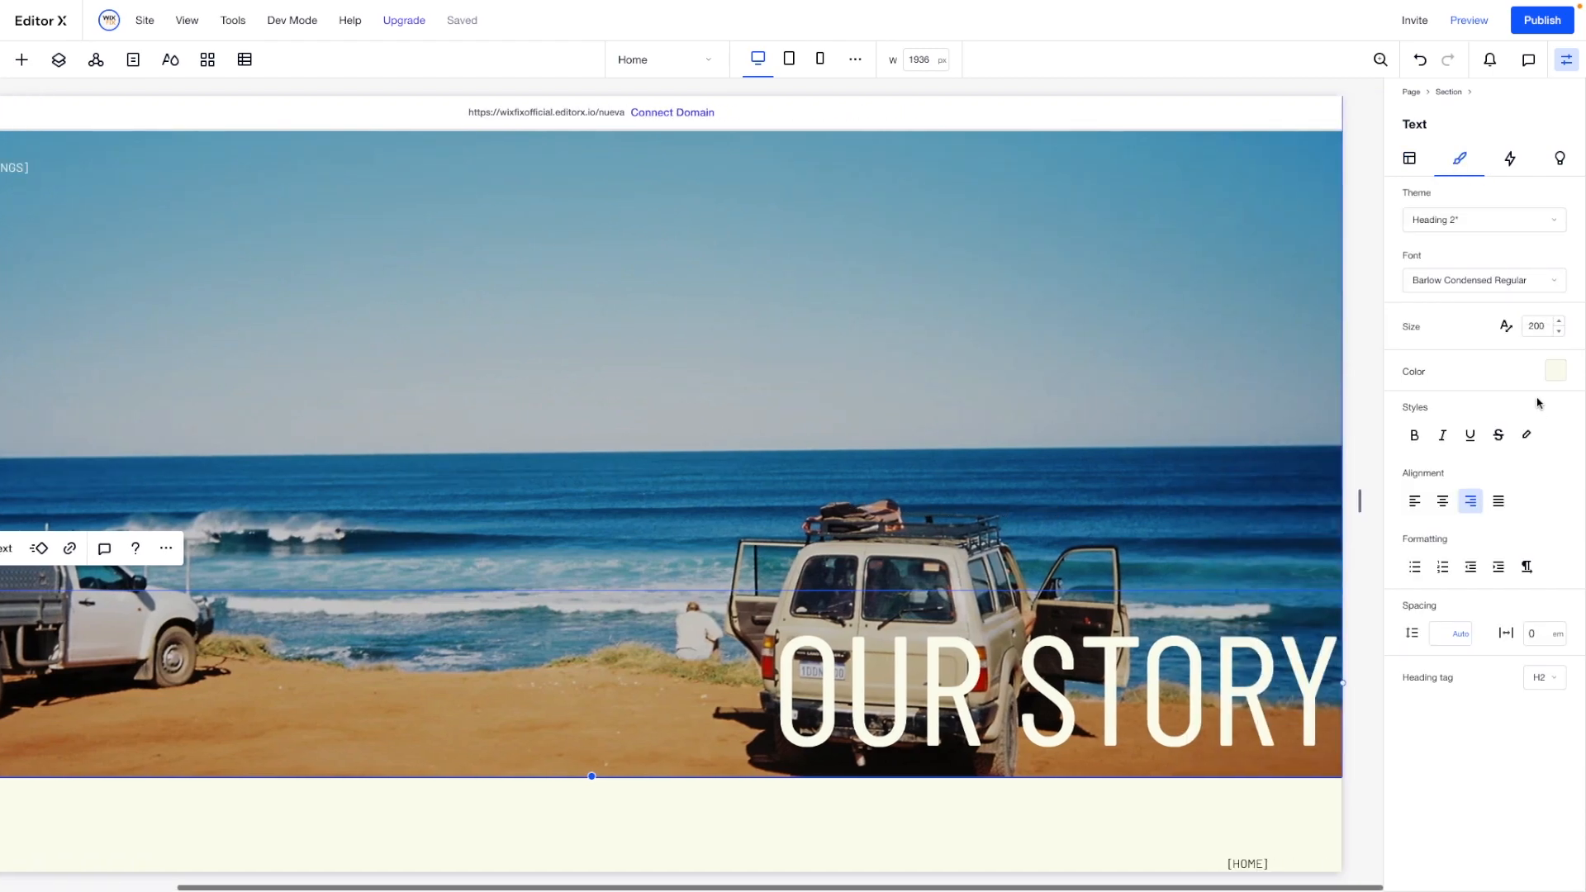
click(1549, 322)
text(300)
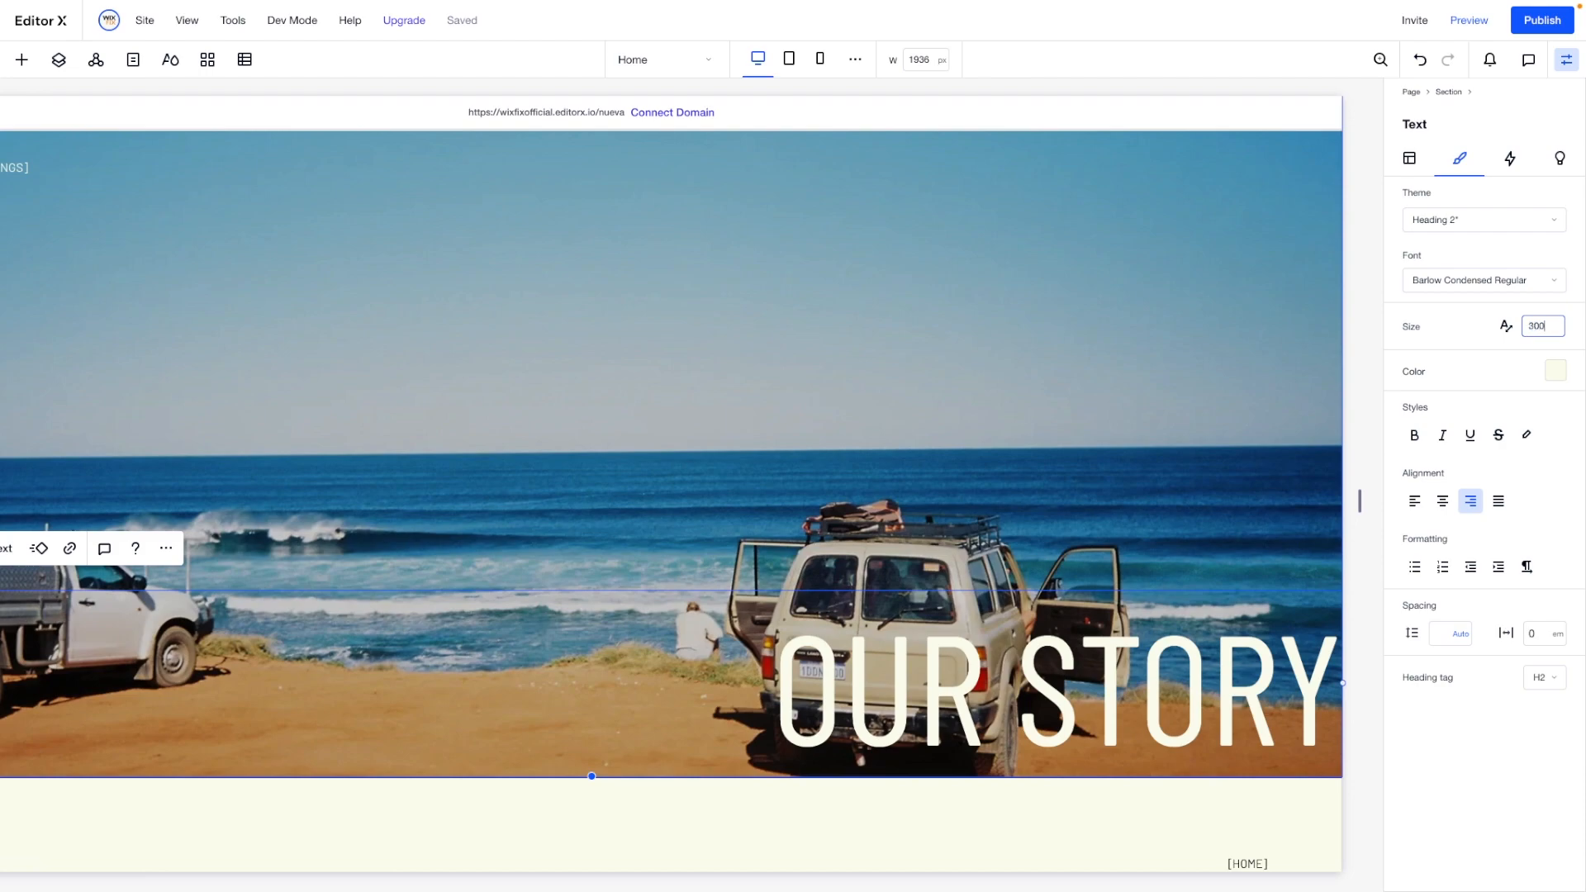
key(Return)
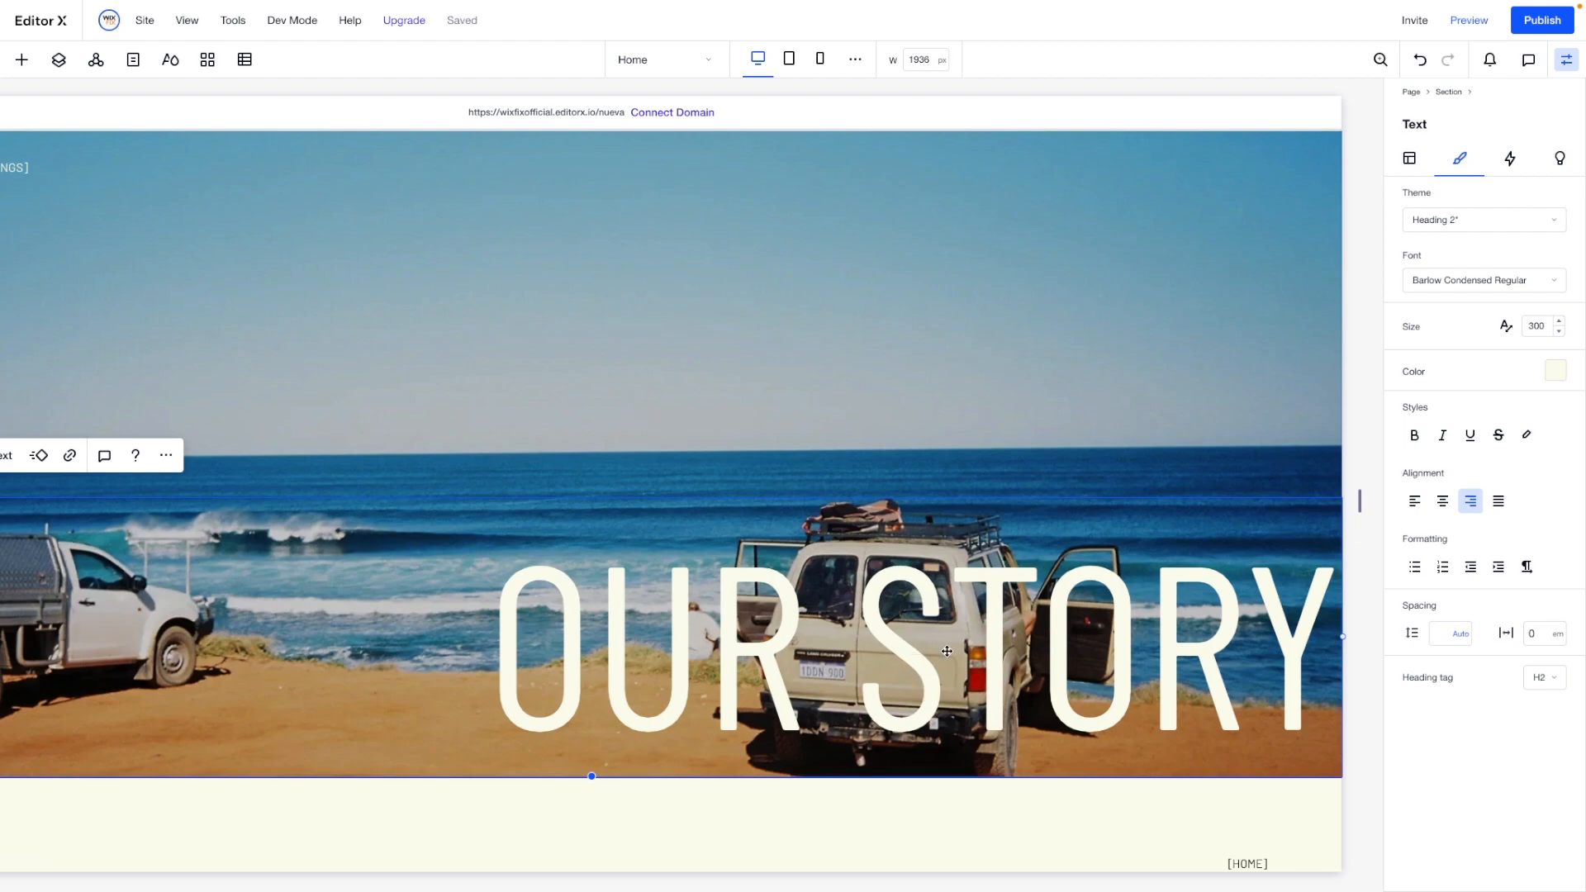
Try a bottom margin of -100 px on the "OUR STORY" title, and set it to -90 px.
click(1409, 158)
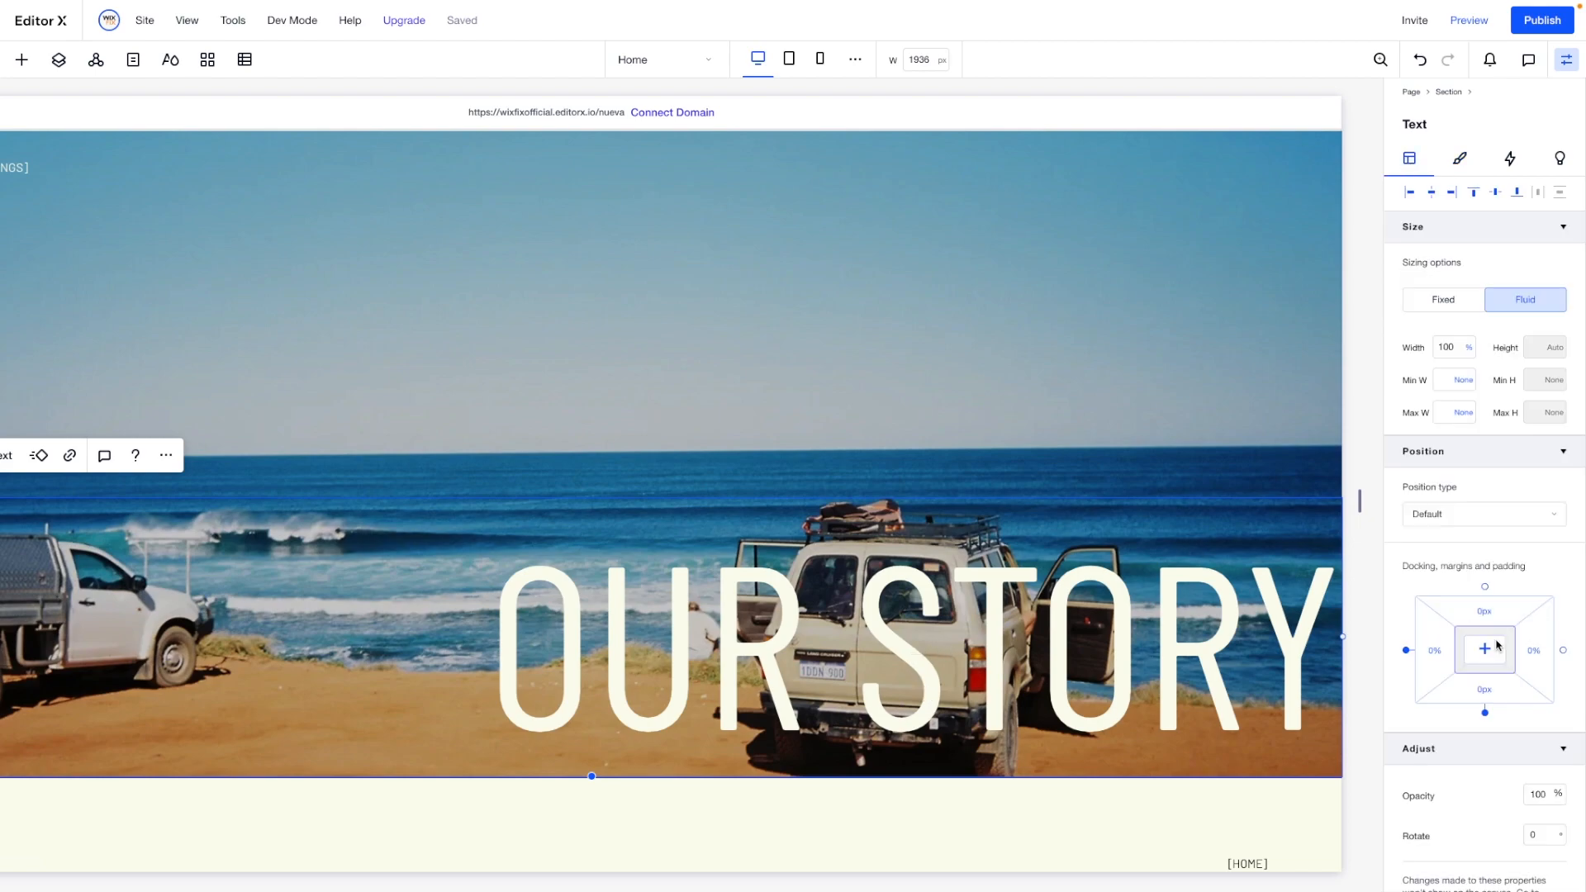
scroll(1519, 586, down, 3)
click(1487, 503)
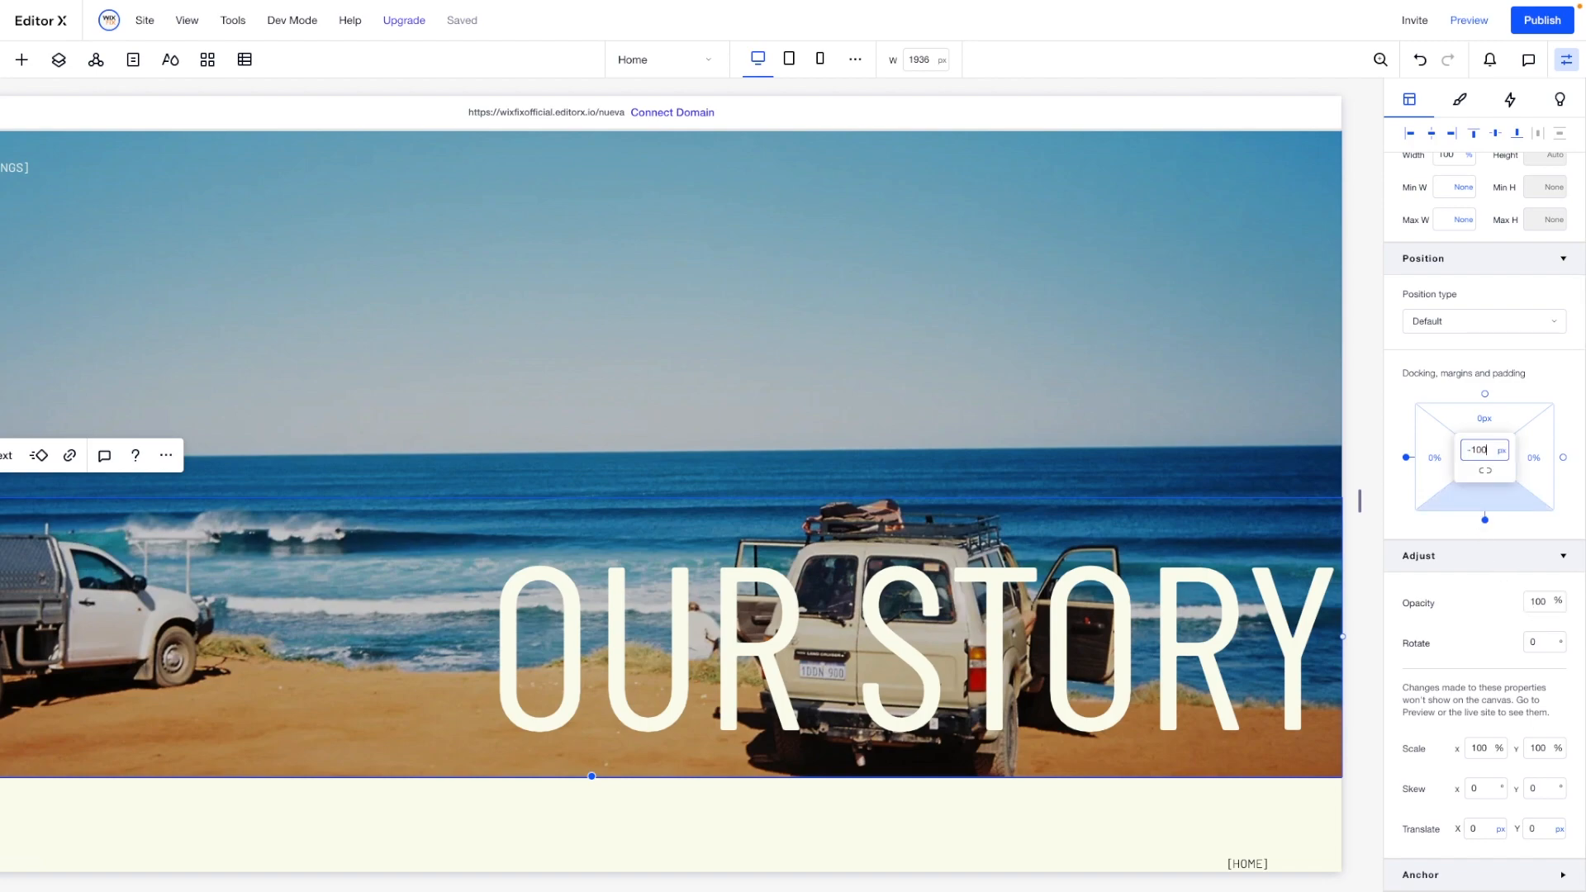
key(Return)
click(1482, 449)
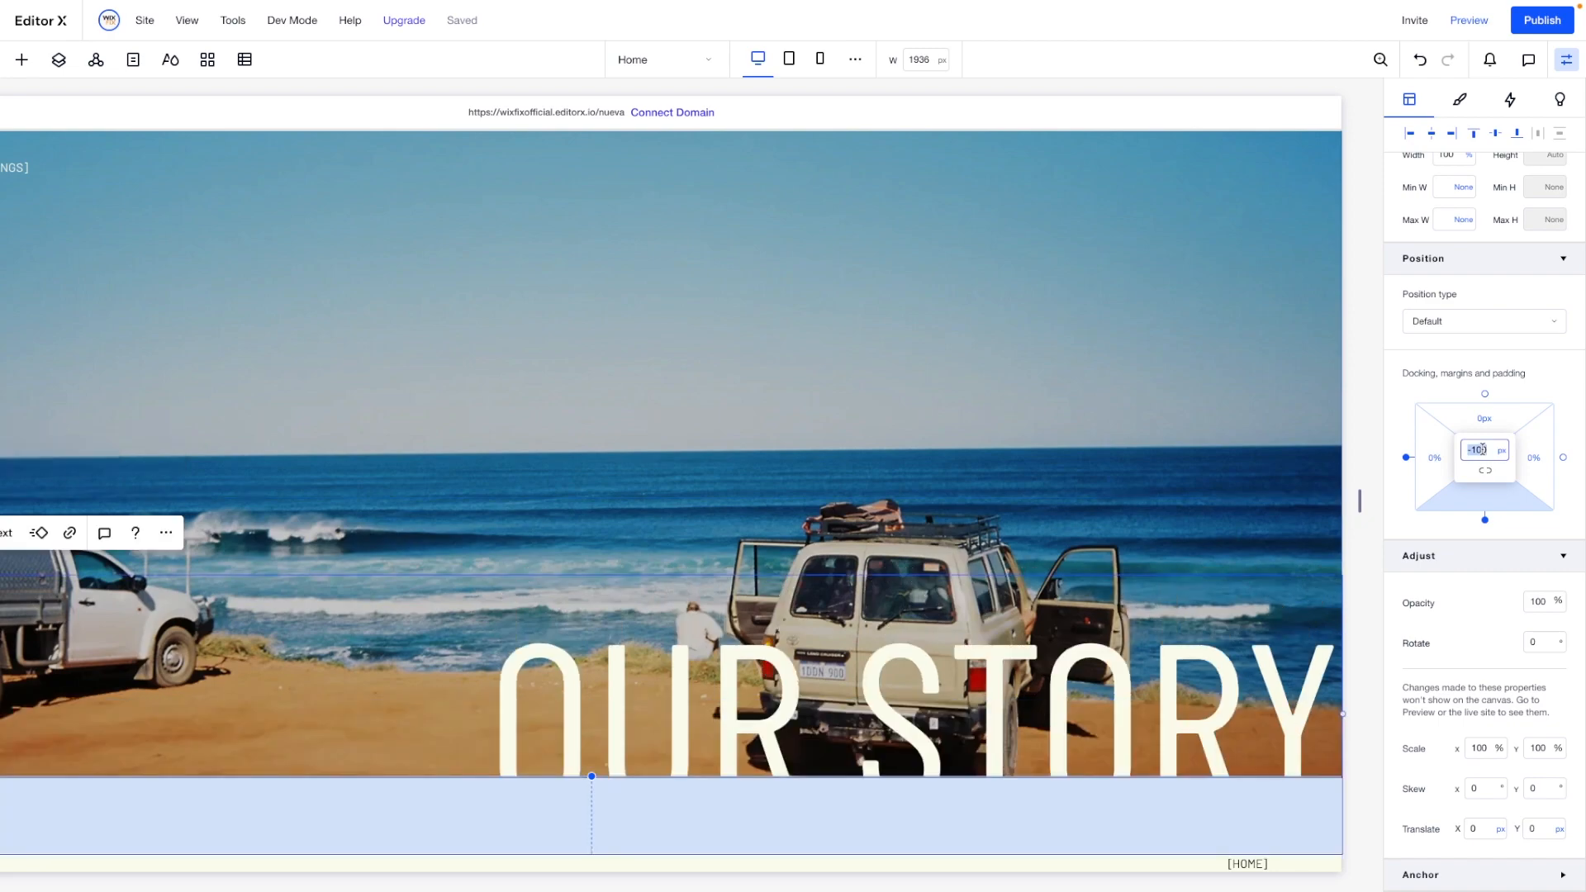
text(-90)
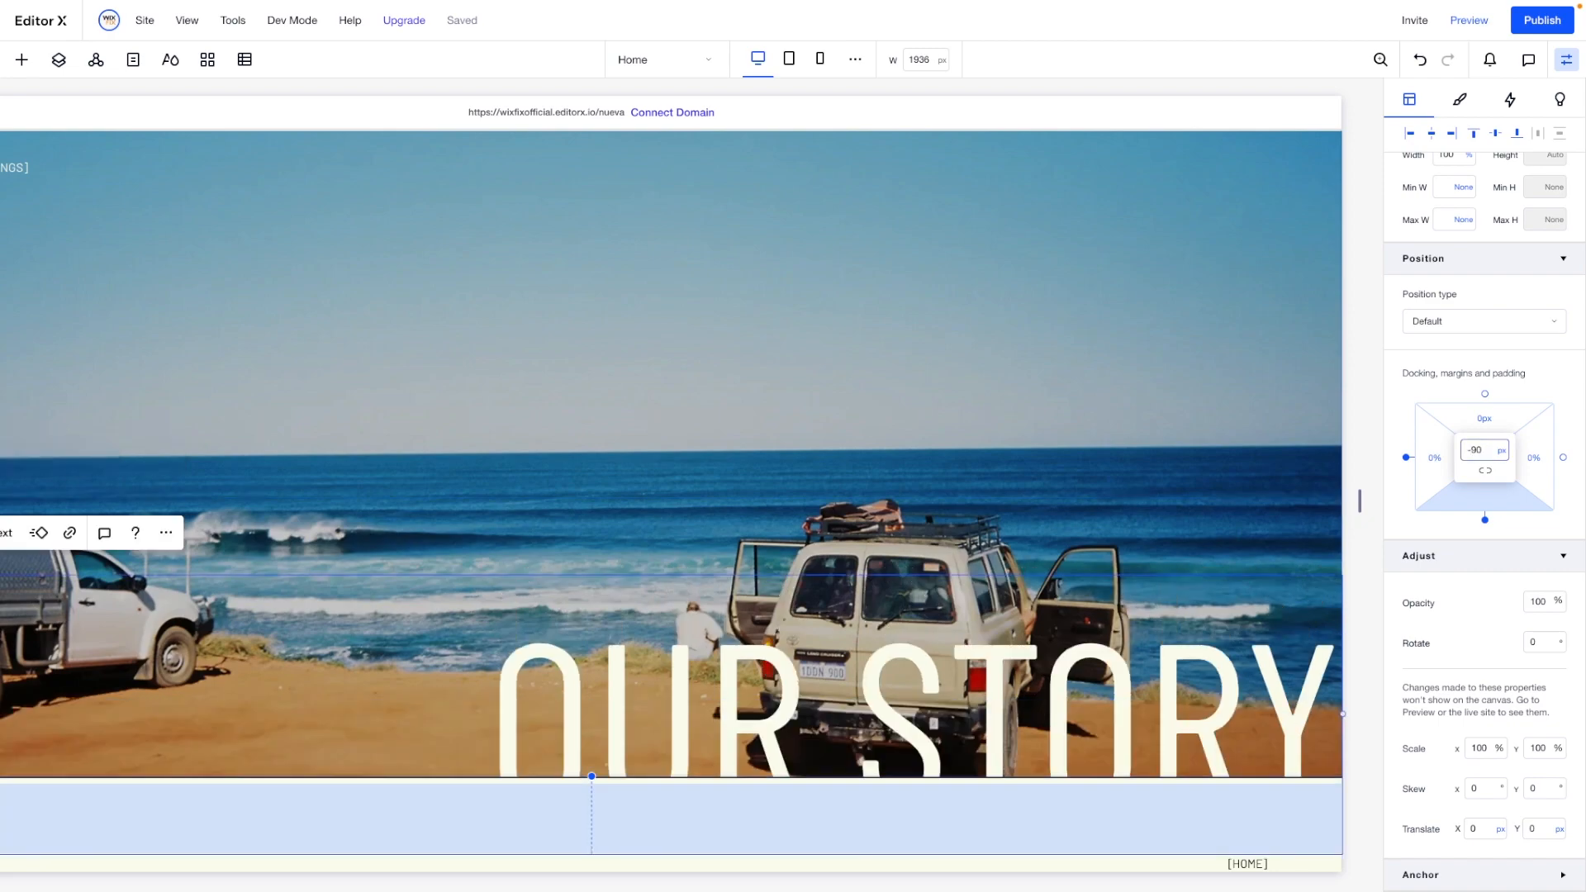
key(Return)
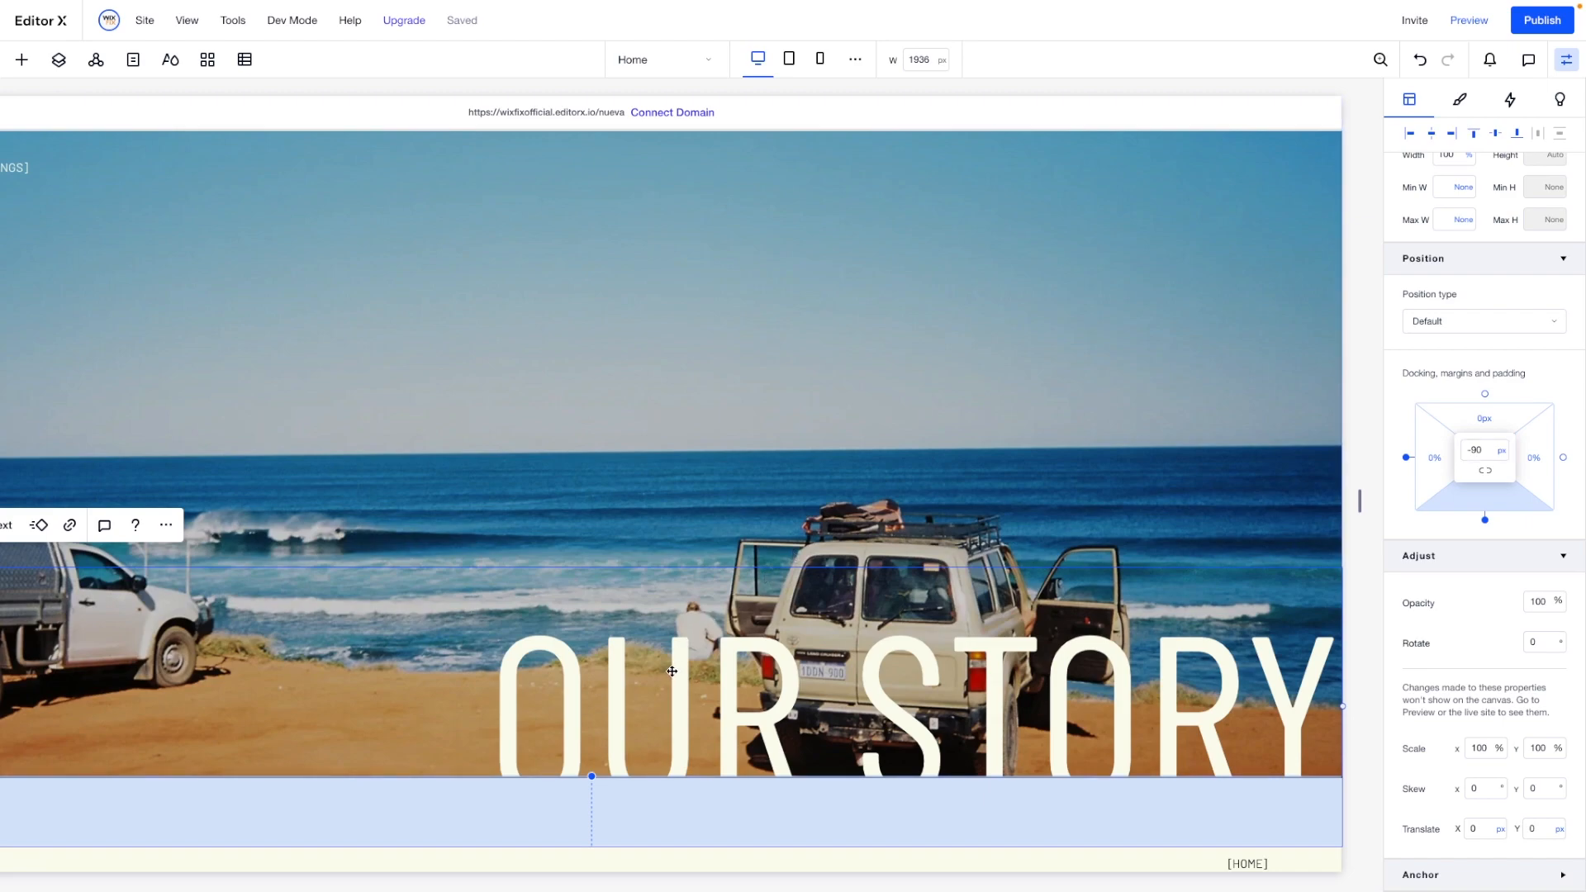
Set the beach image section's overflow content to Hide.
click(642, 417)
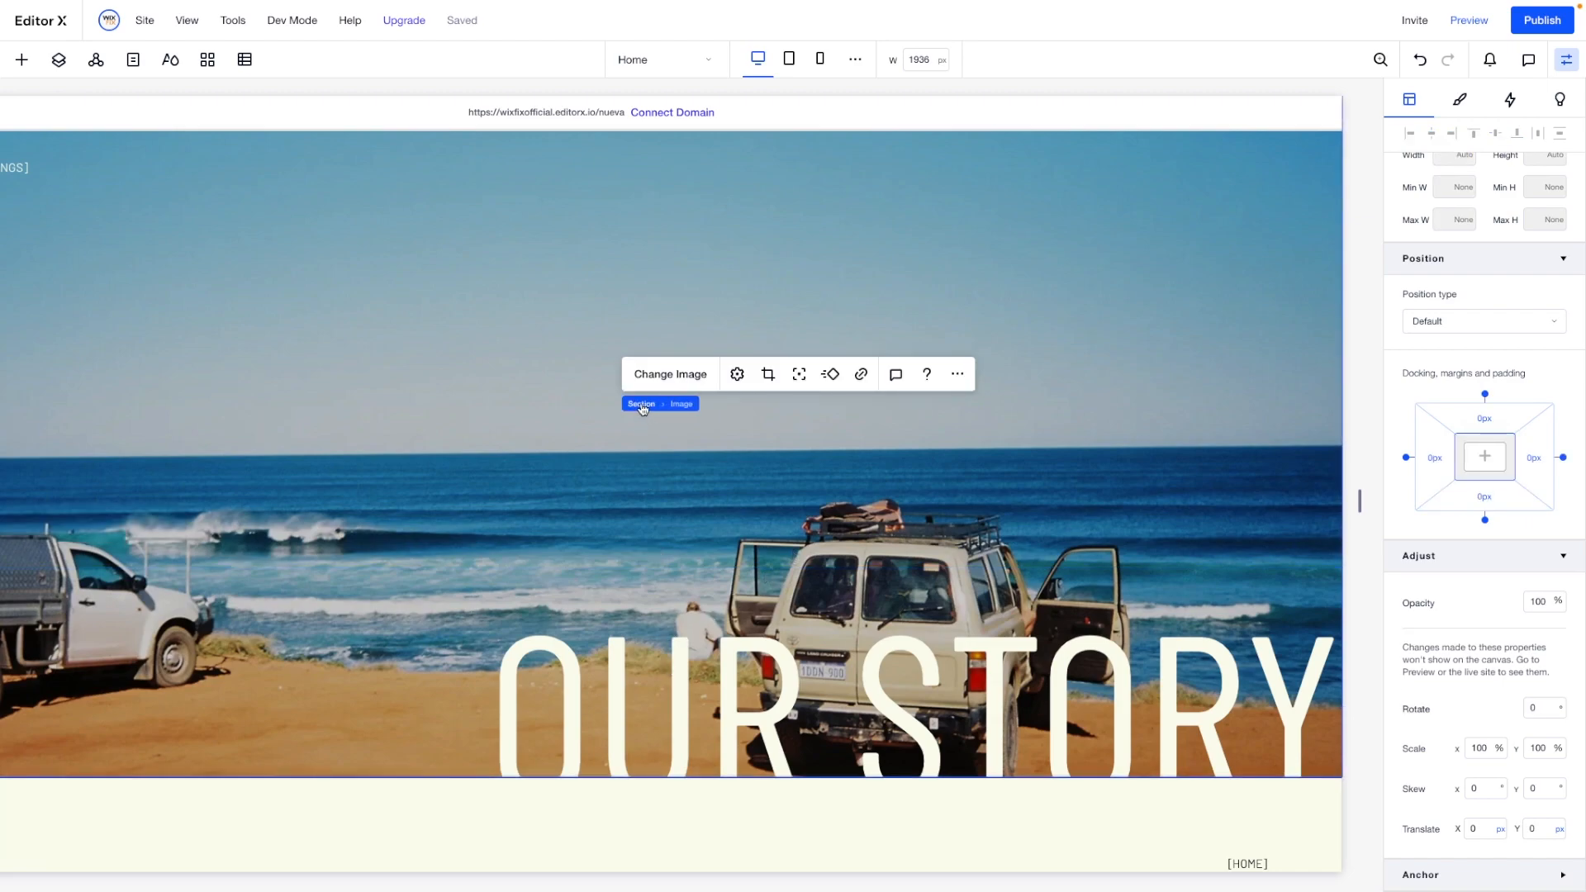
click(642, 405)
click(1437, 365)
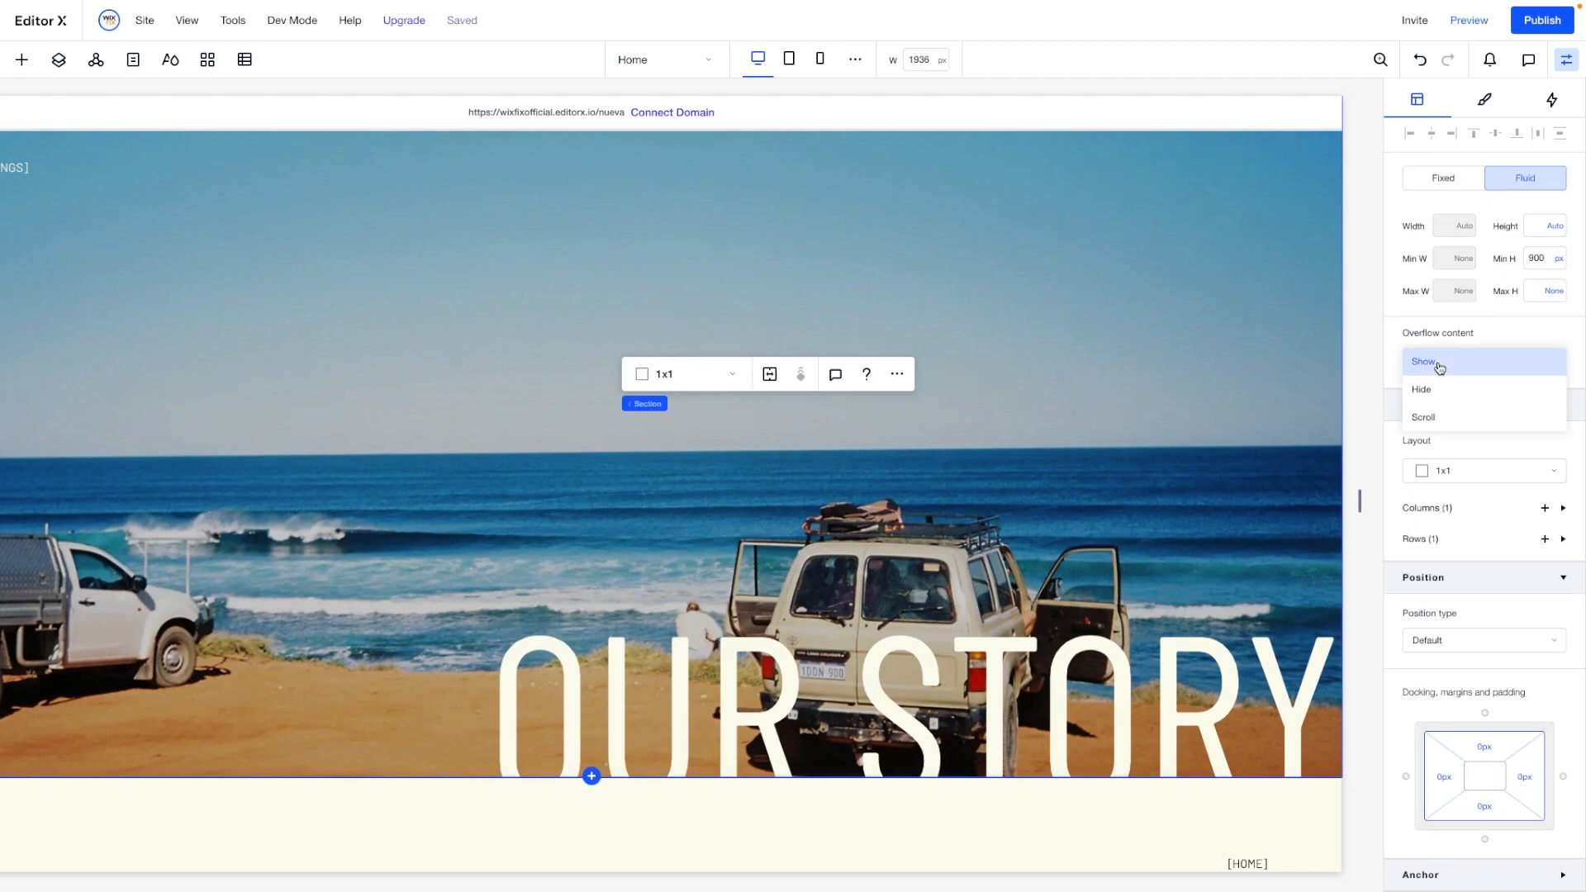
click(1420, 390)
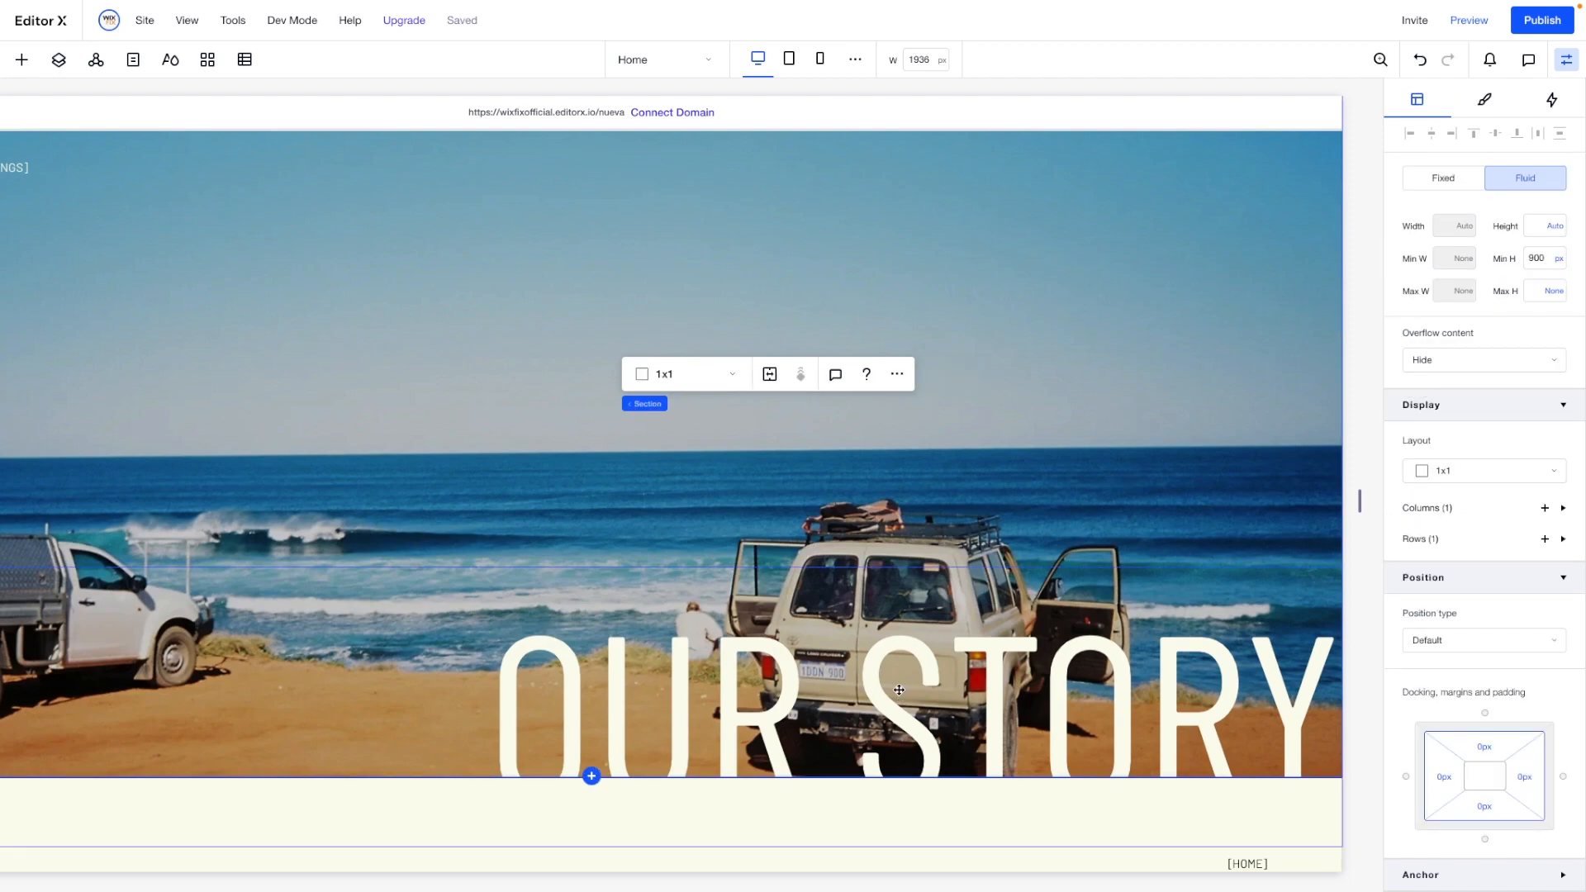
scroll(899, 689, down, 3)
click(789, 485)
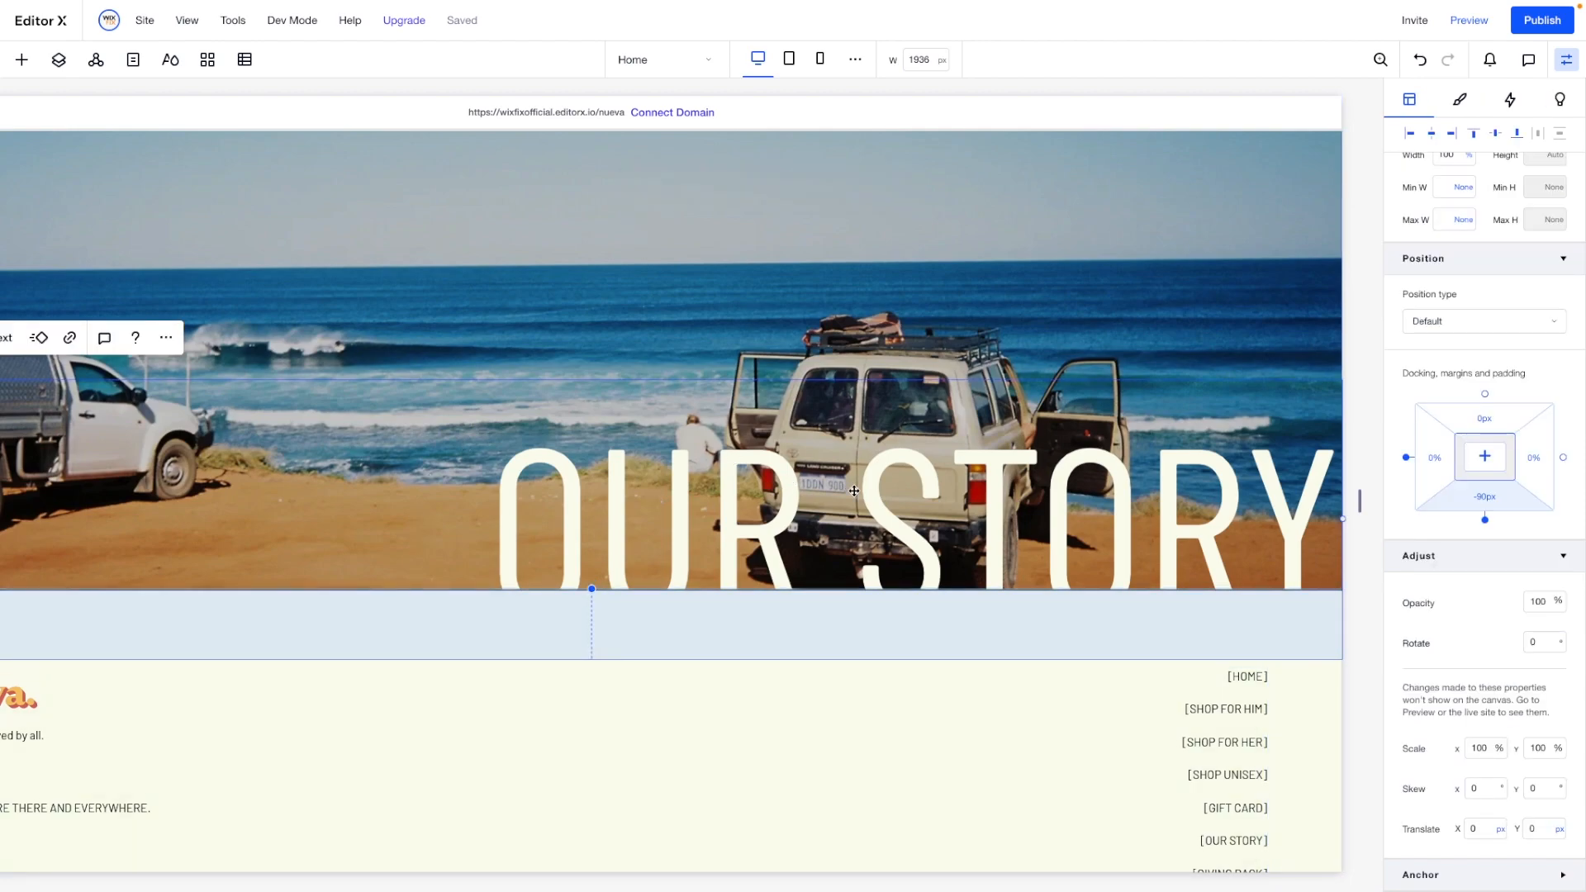
click(686, 344)
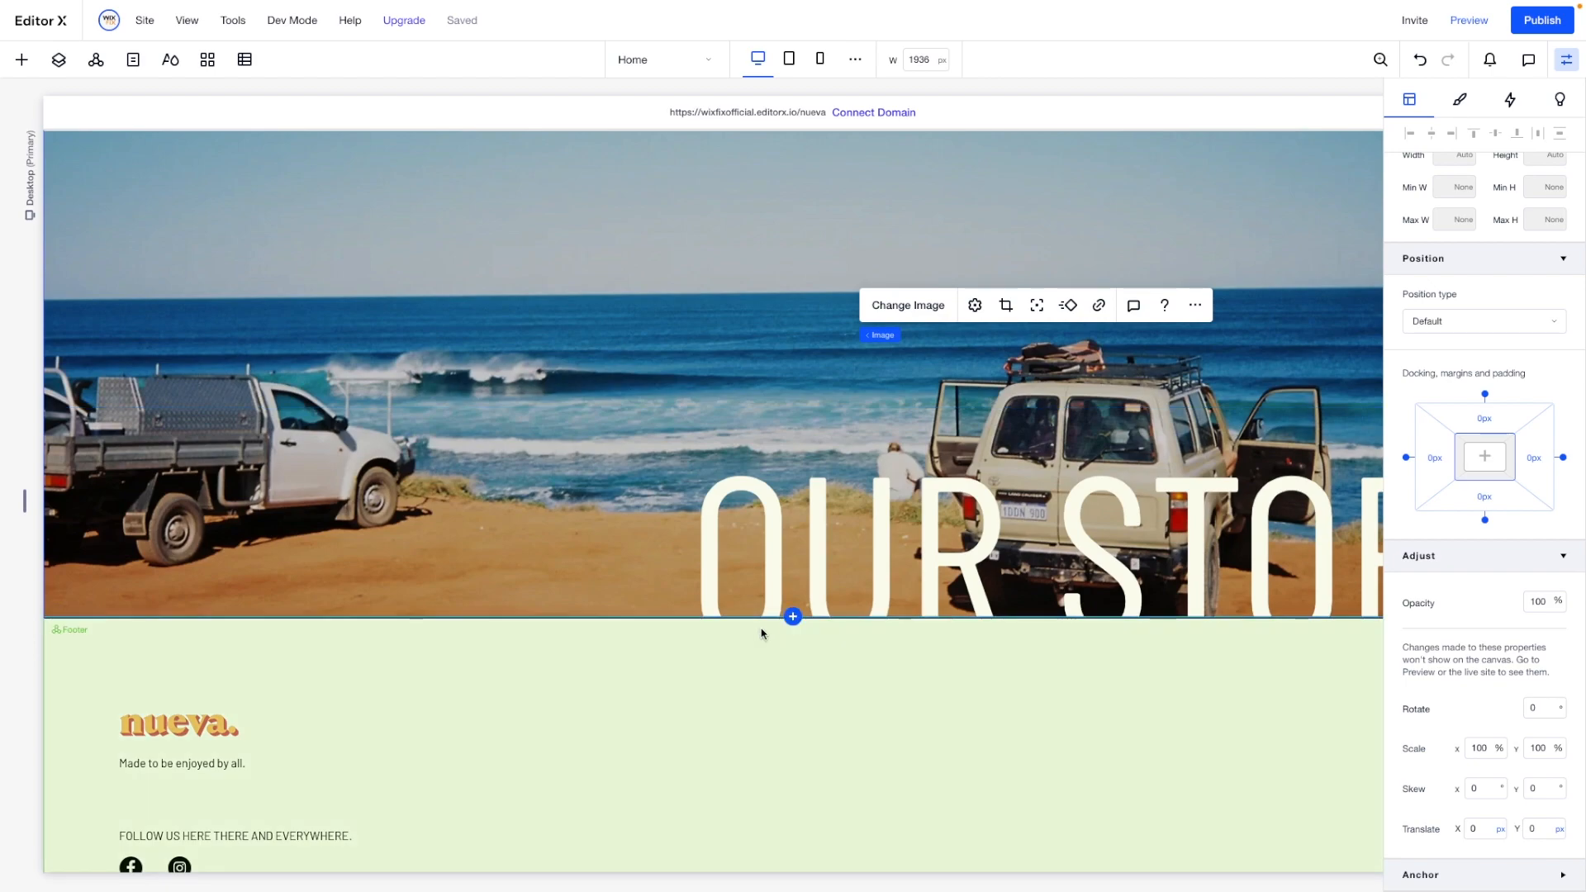
Add a blank section between the beach image section and the footer, and set its minimum height to 1100 px.
click(793, 617)
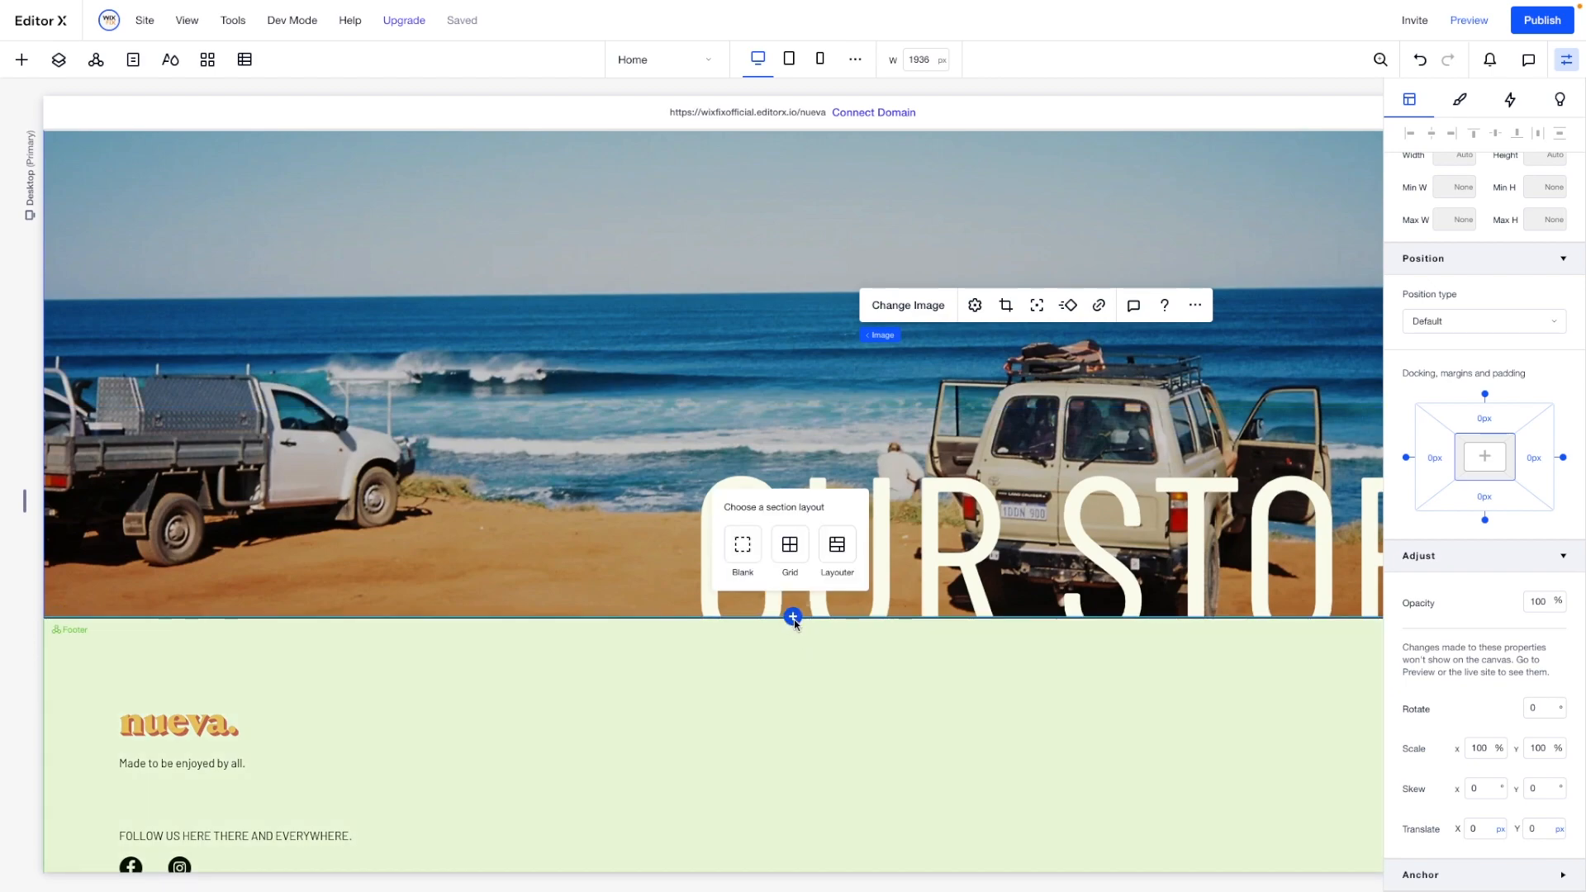
click(742, 549)
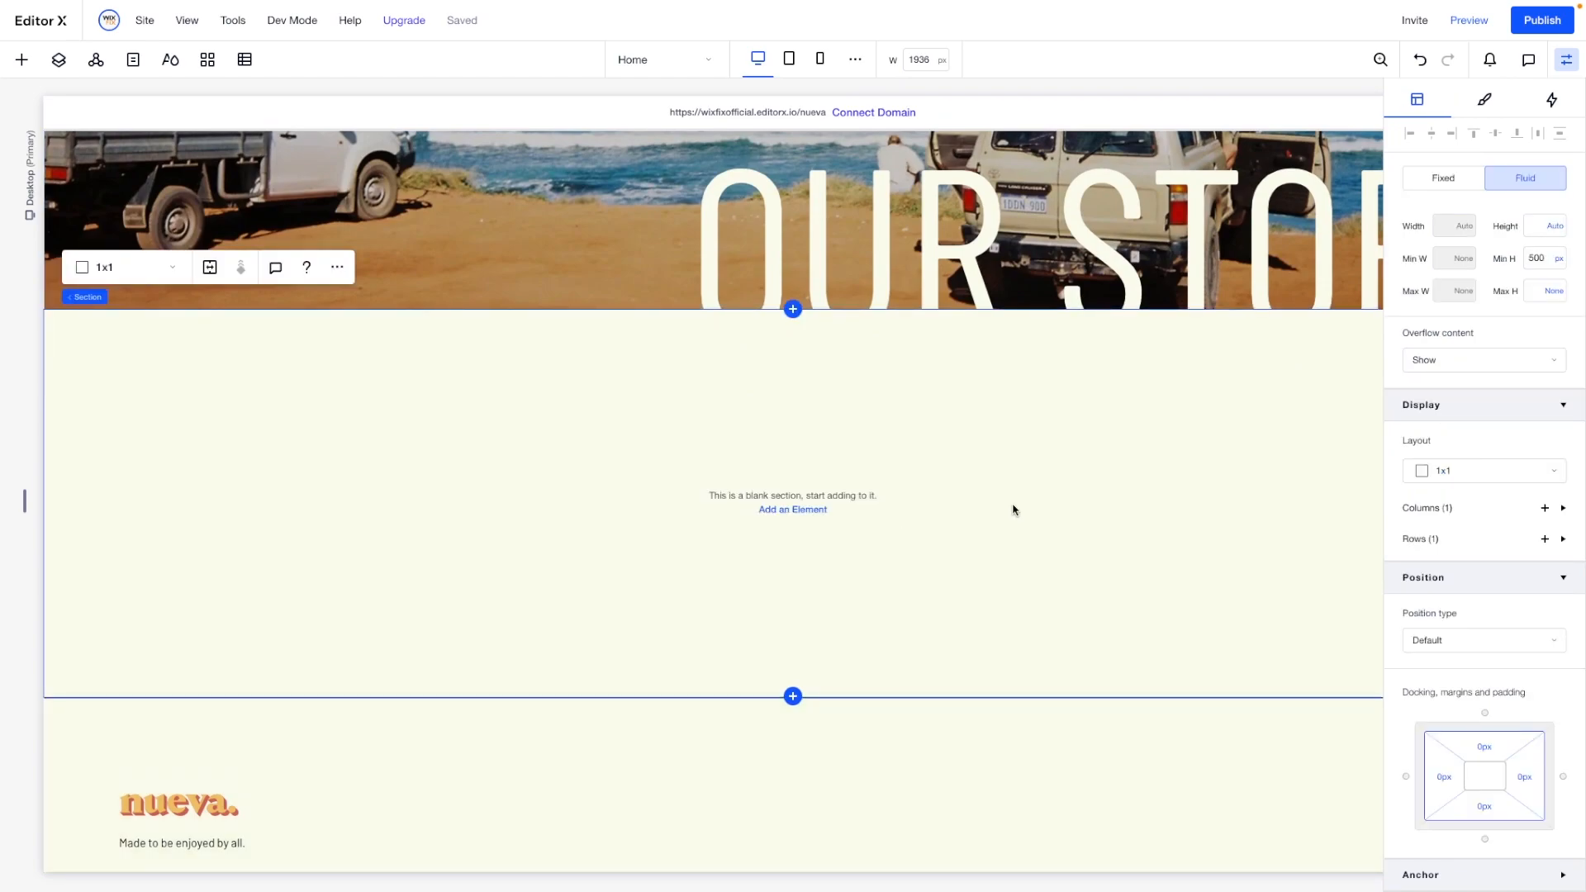
click(1548, 256)
text(11)
key(Return)
scroll(939, 562, down, 3)
scroll(940, 561, up, 2)
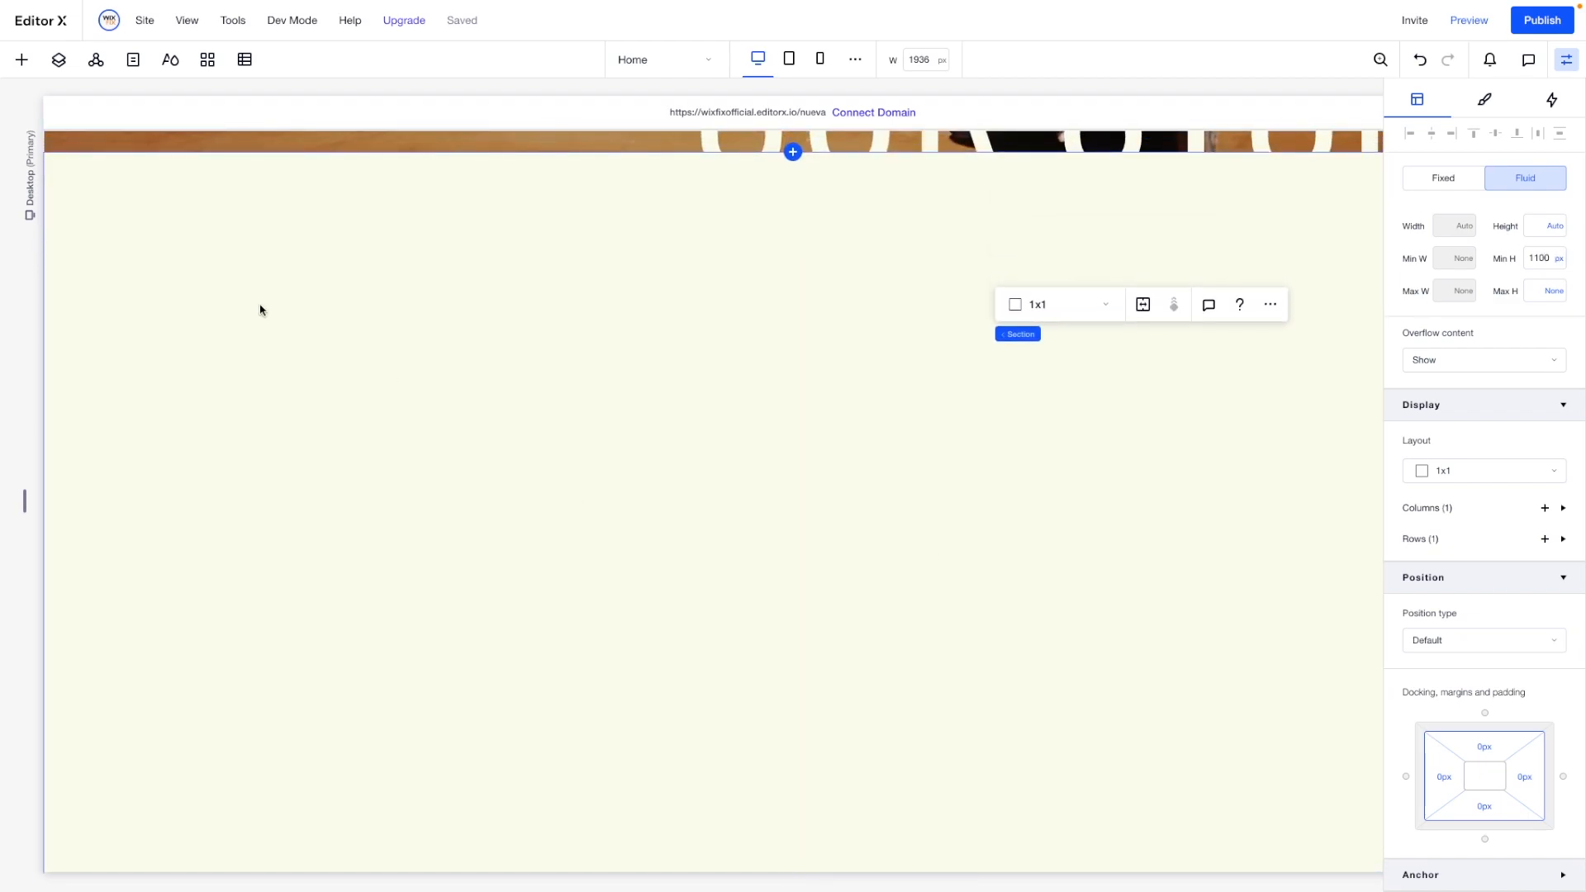
Add a container to the blank section, set its width to 85%, and align it to the horizontal center and top.
click(22, 60)
drag(255, 375, 857, 545)
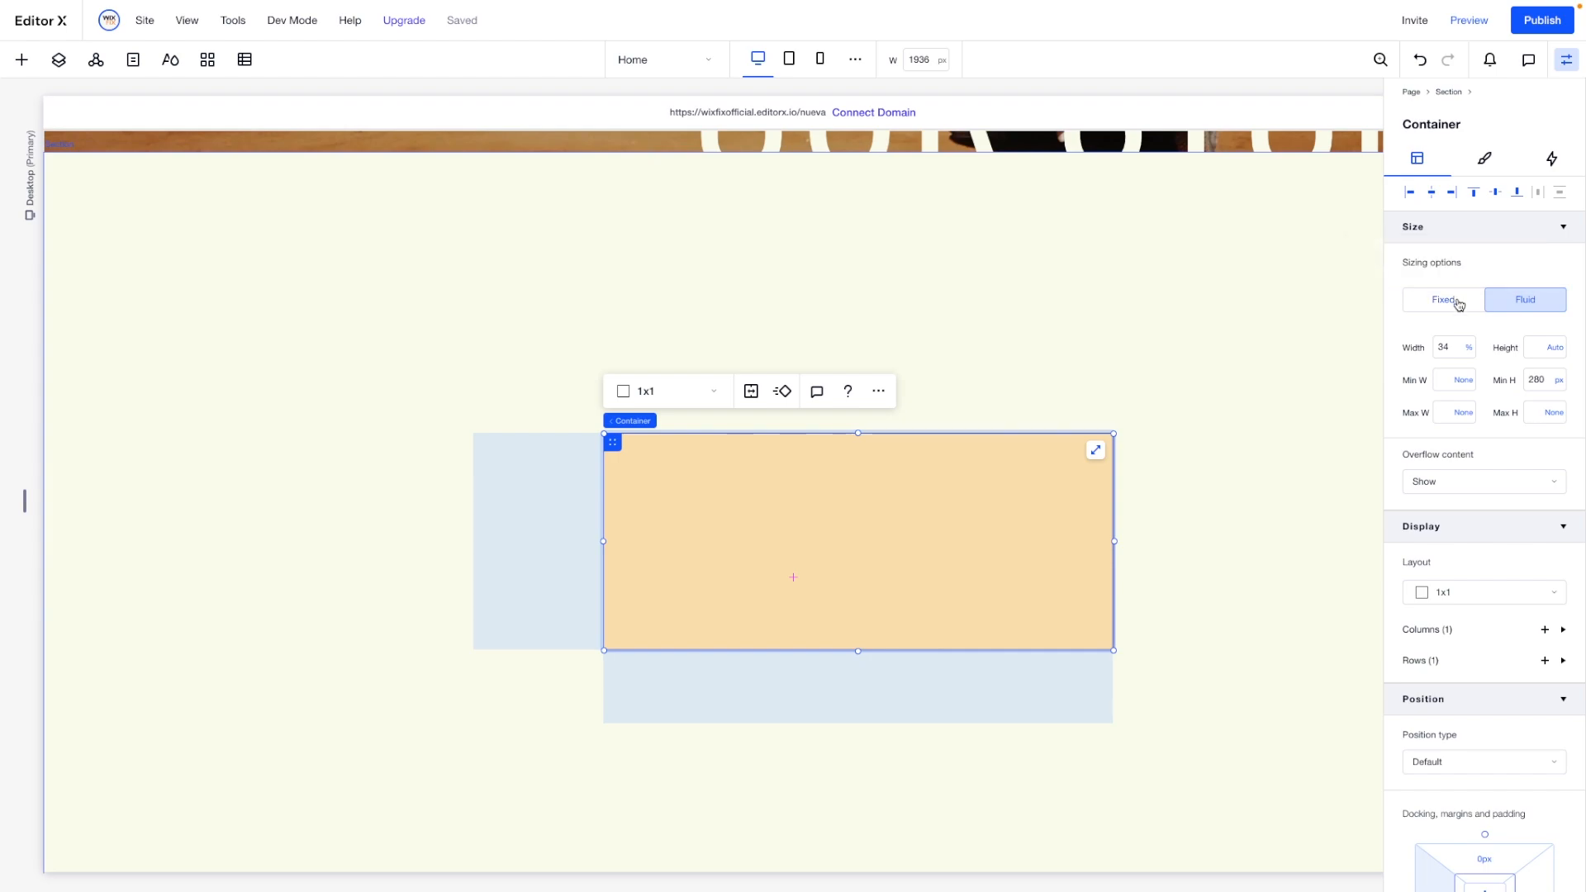
click(1455, 348)
key(Return)
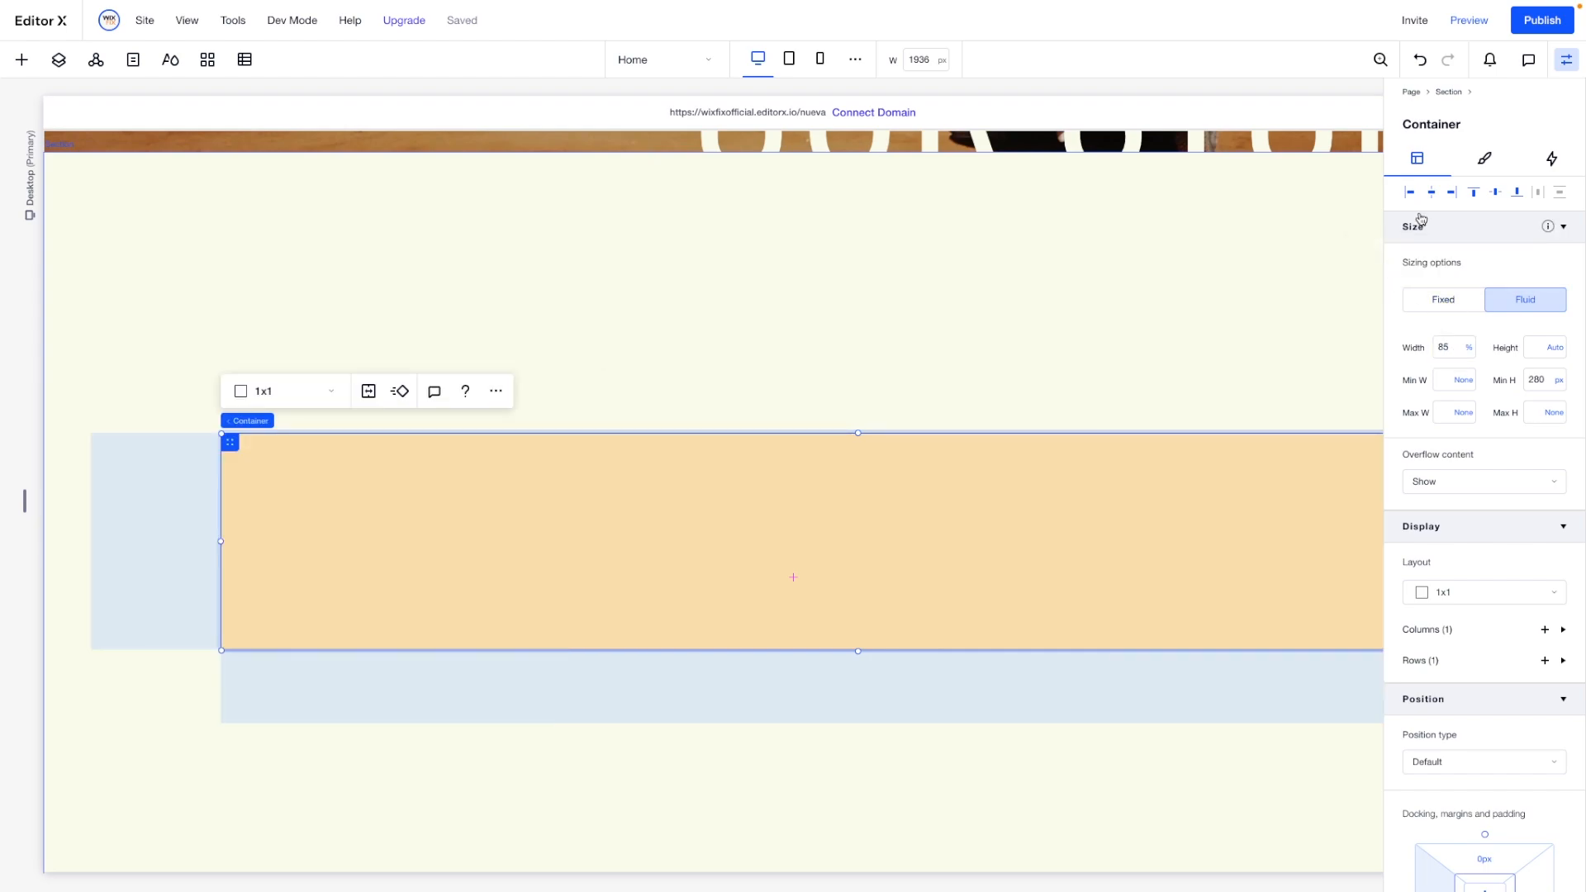
click(1472, 196)
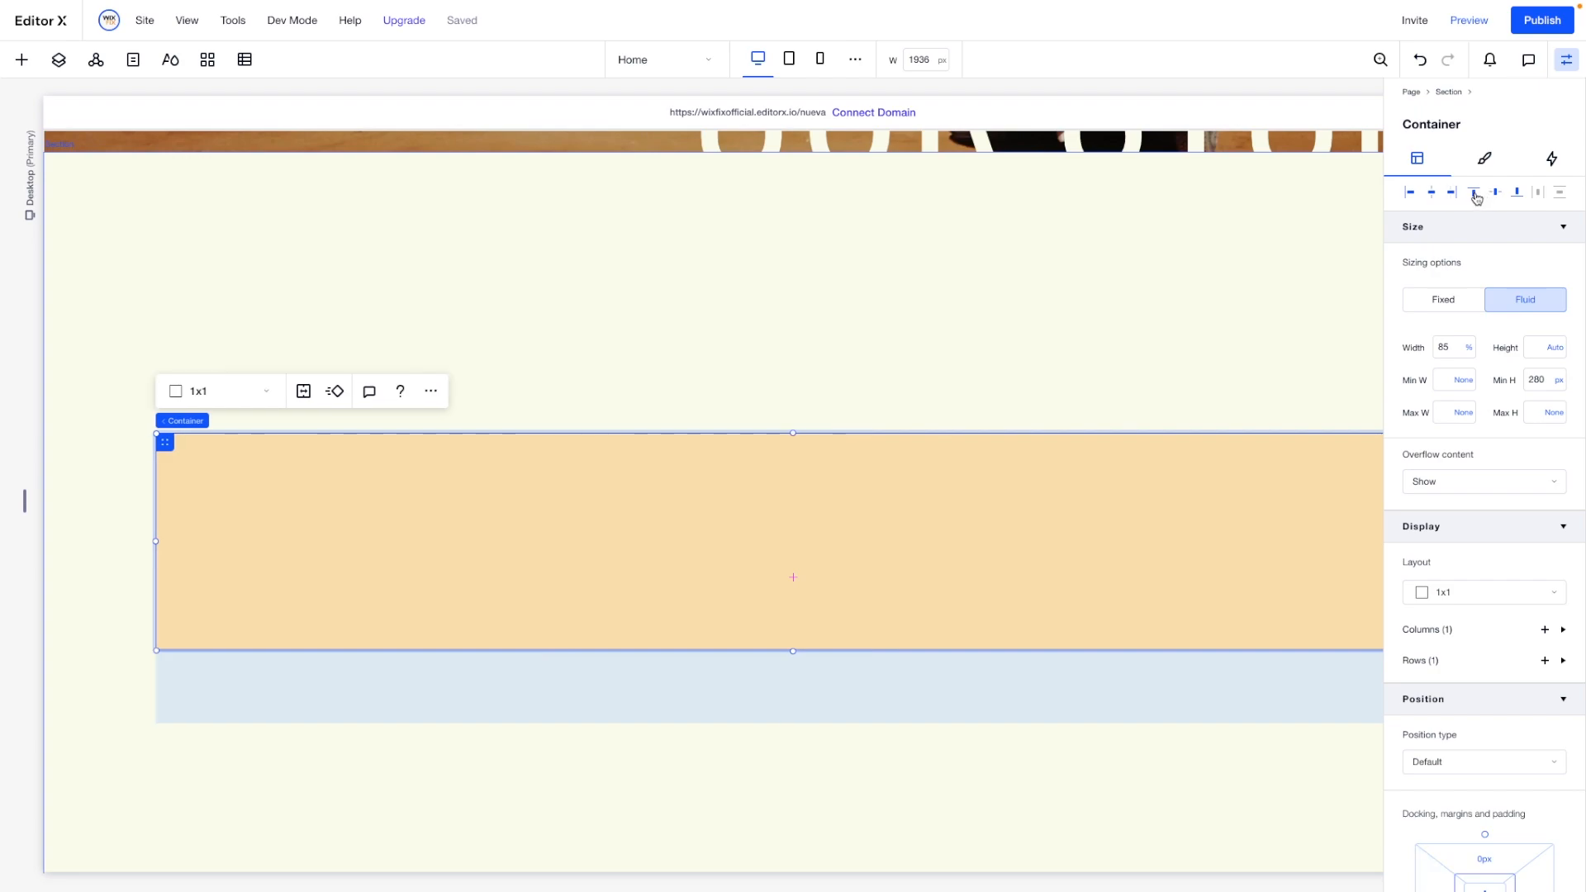
Set the container's minimum height to 1100 px and give it a 1x3 grid layout.
click(1546, 380)
text(1100)
key(Return)
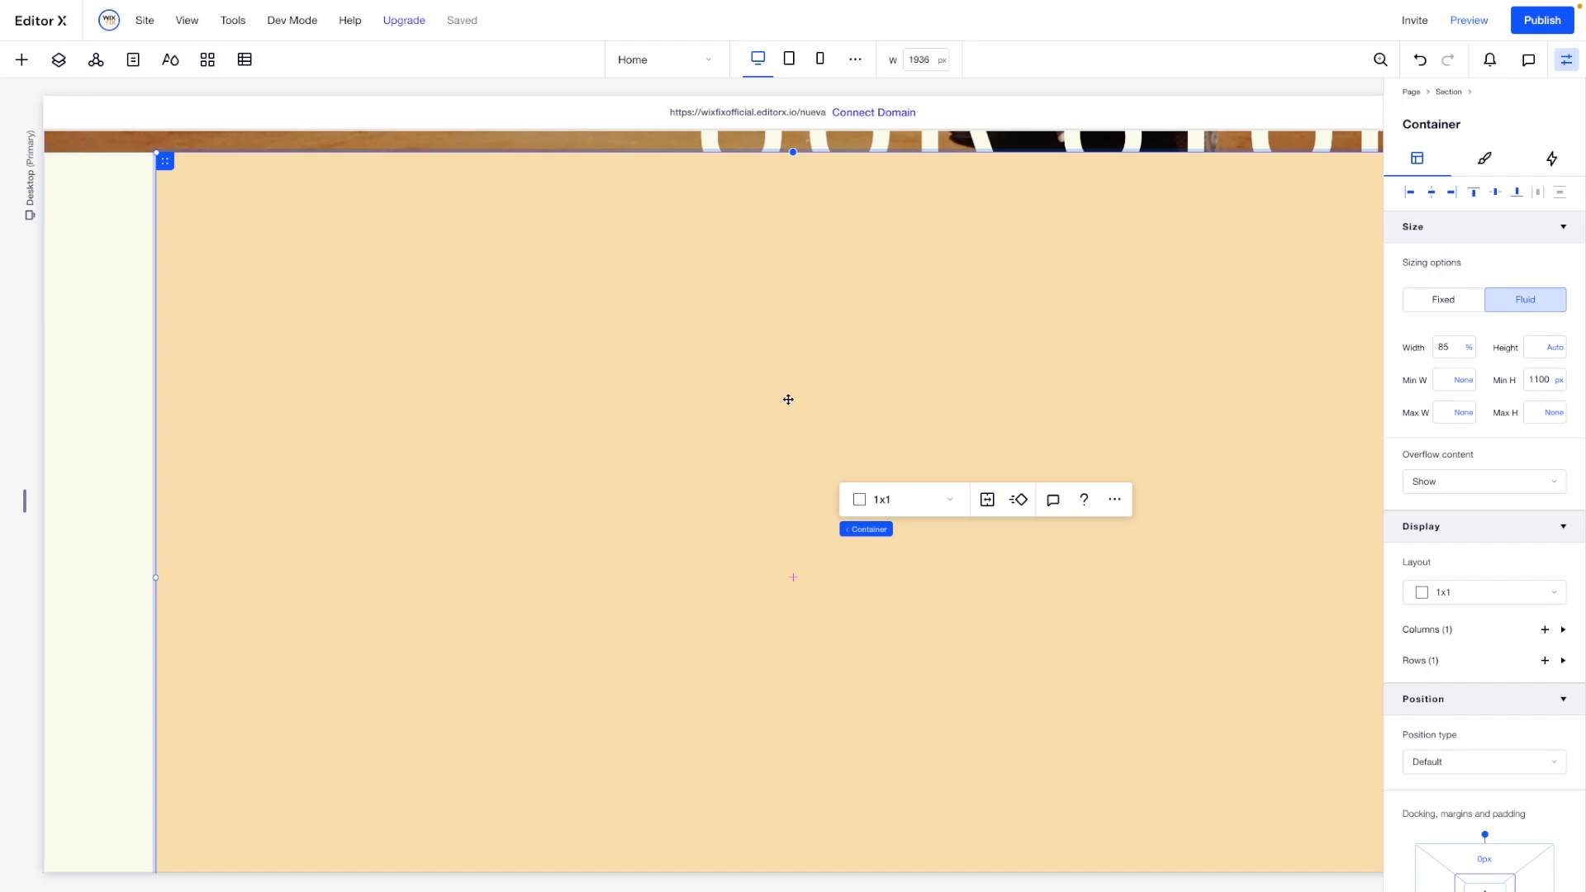
click(921, 507)
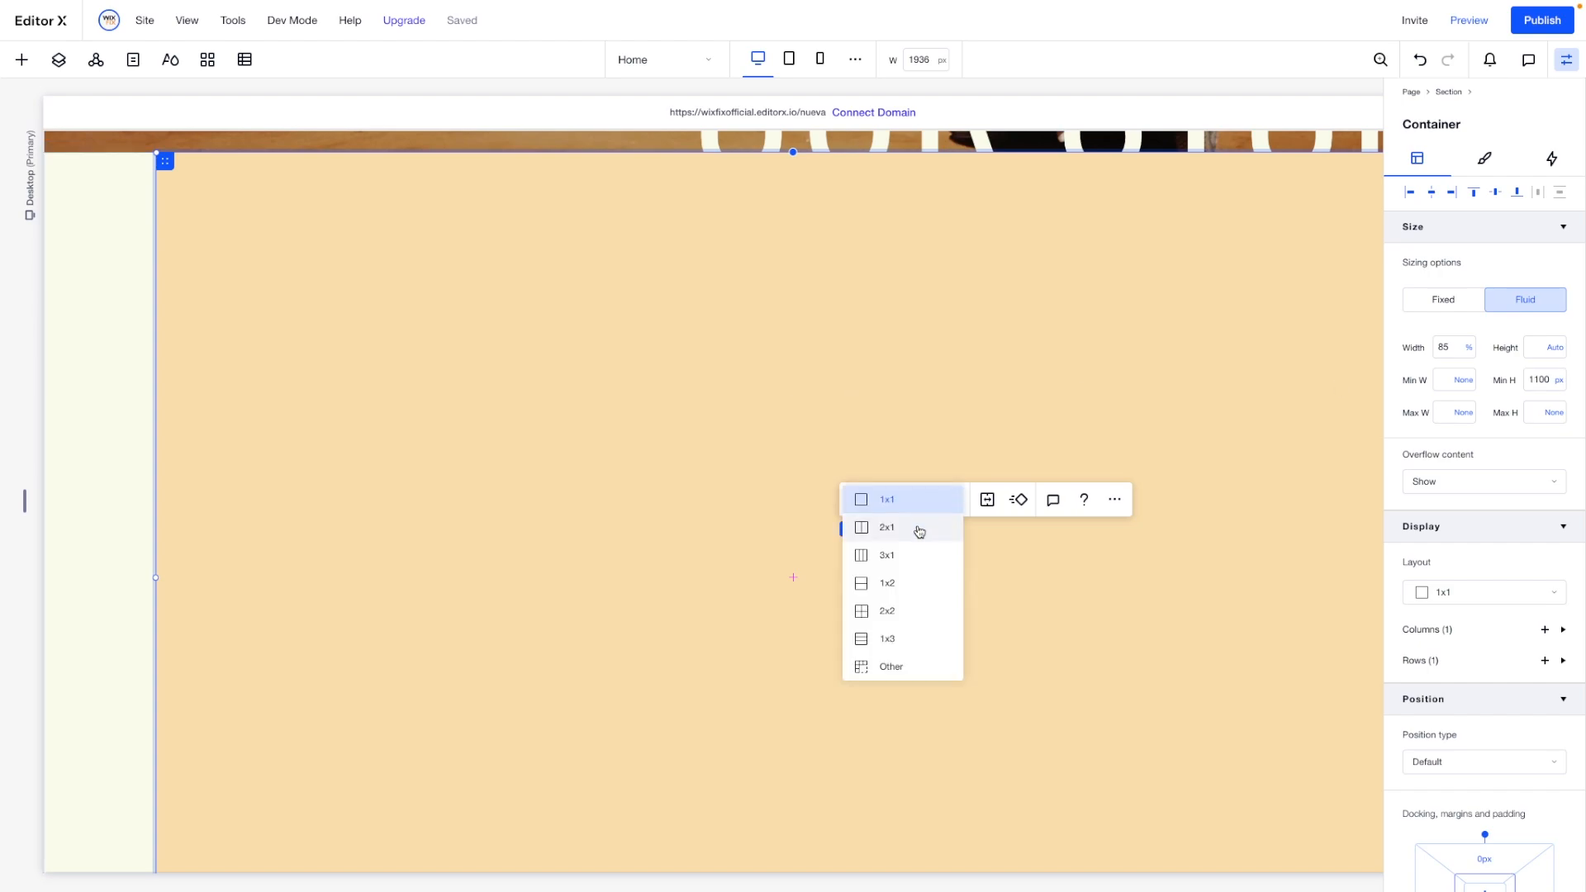
click(902, 639)
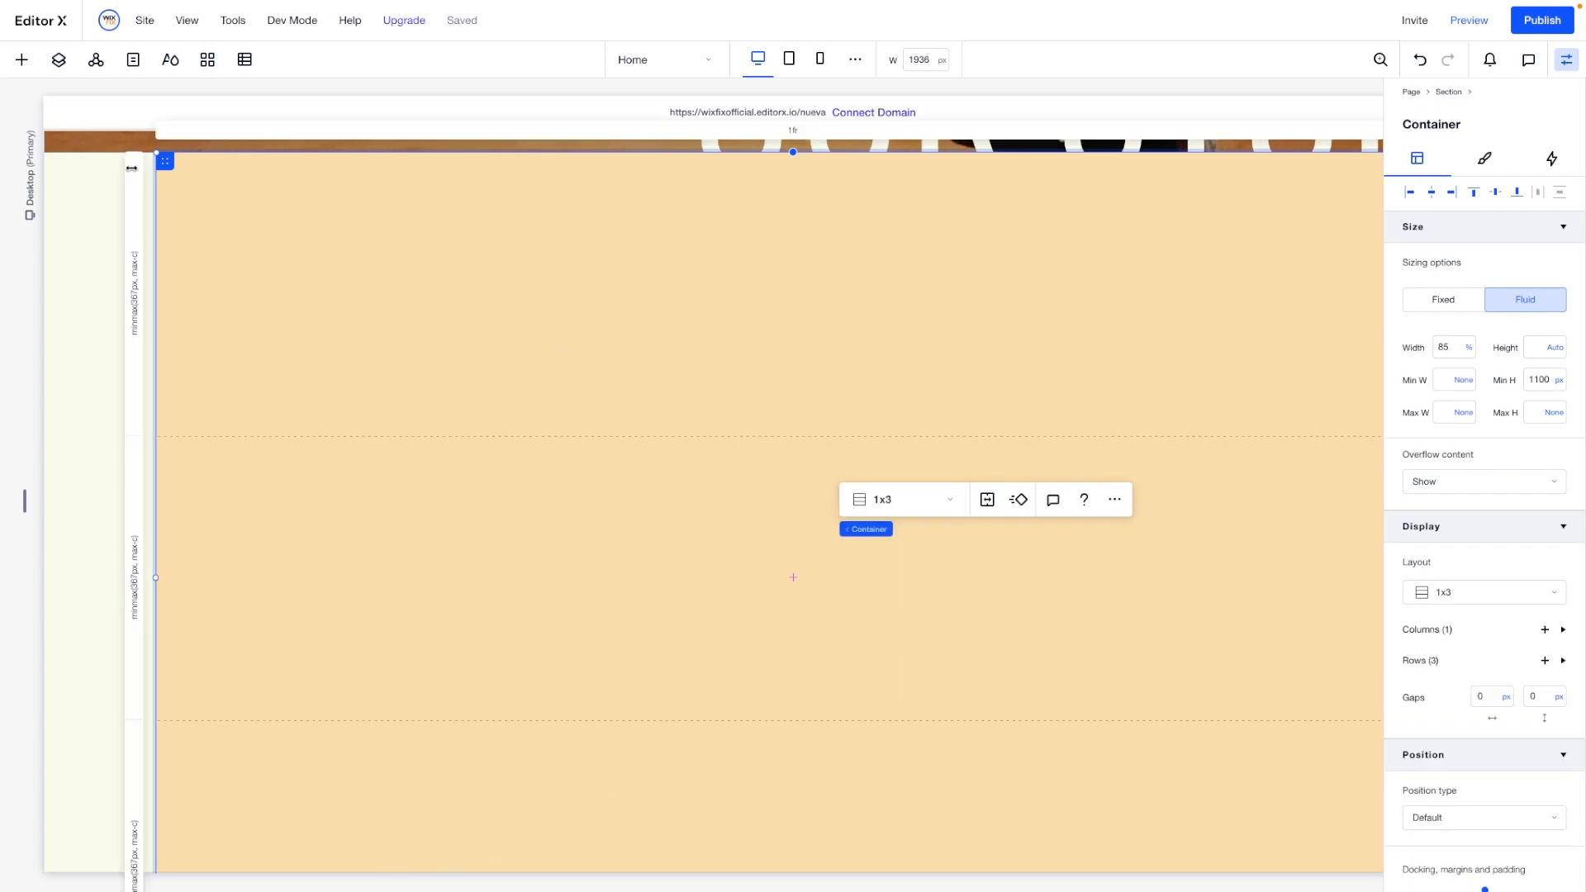
Copy the "AUSTRALIAN DESIGN. GLOBAL INSPIRATION" heading and paste it into the first row of the new container.
scroll(669, 328, up, 15)
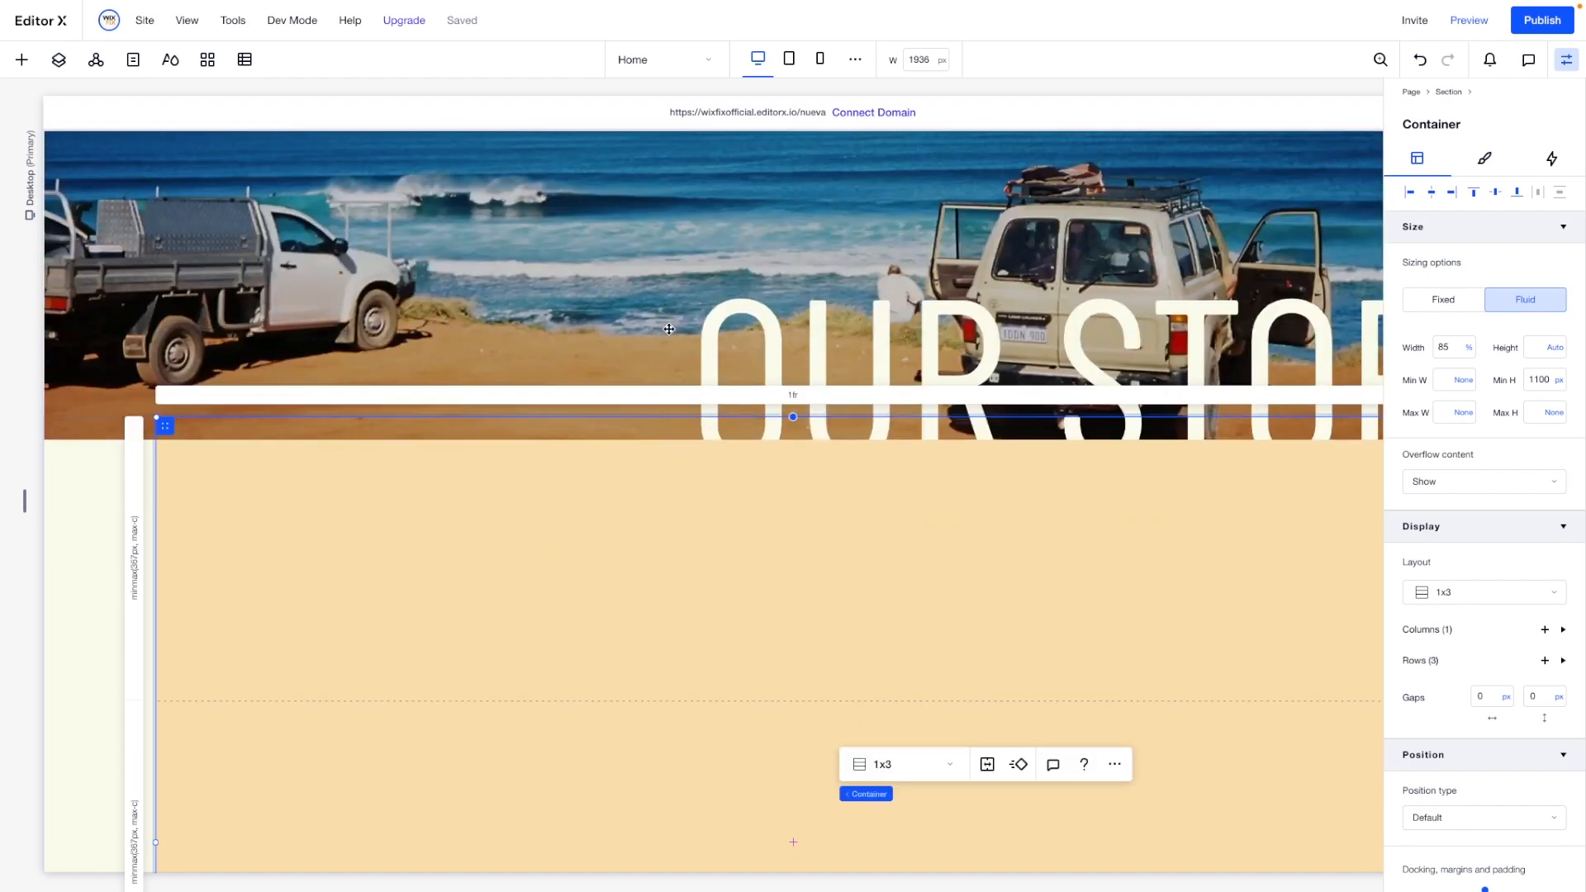
scroll(669, 329, down, 3)
scroll(939, 206, up, 8)
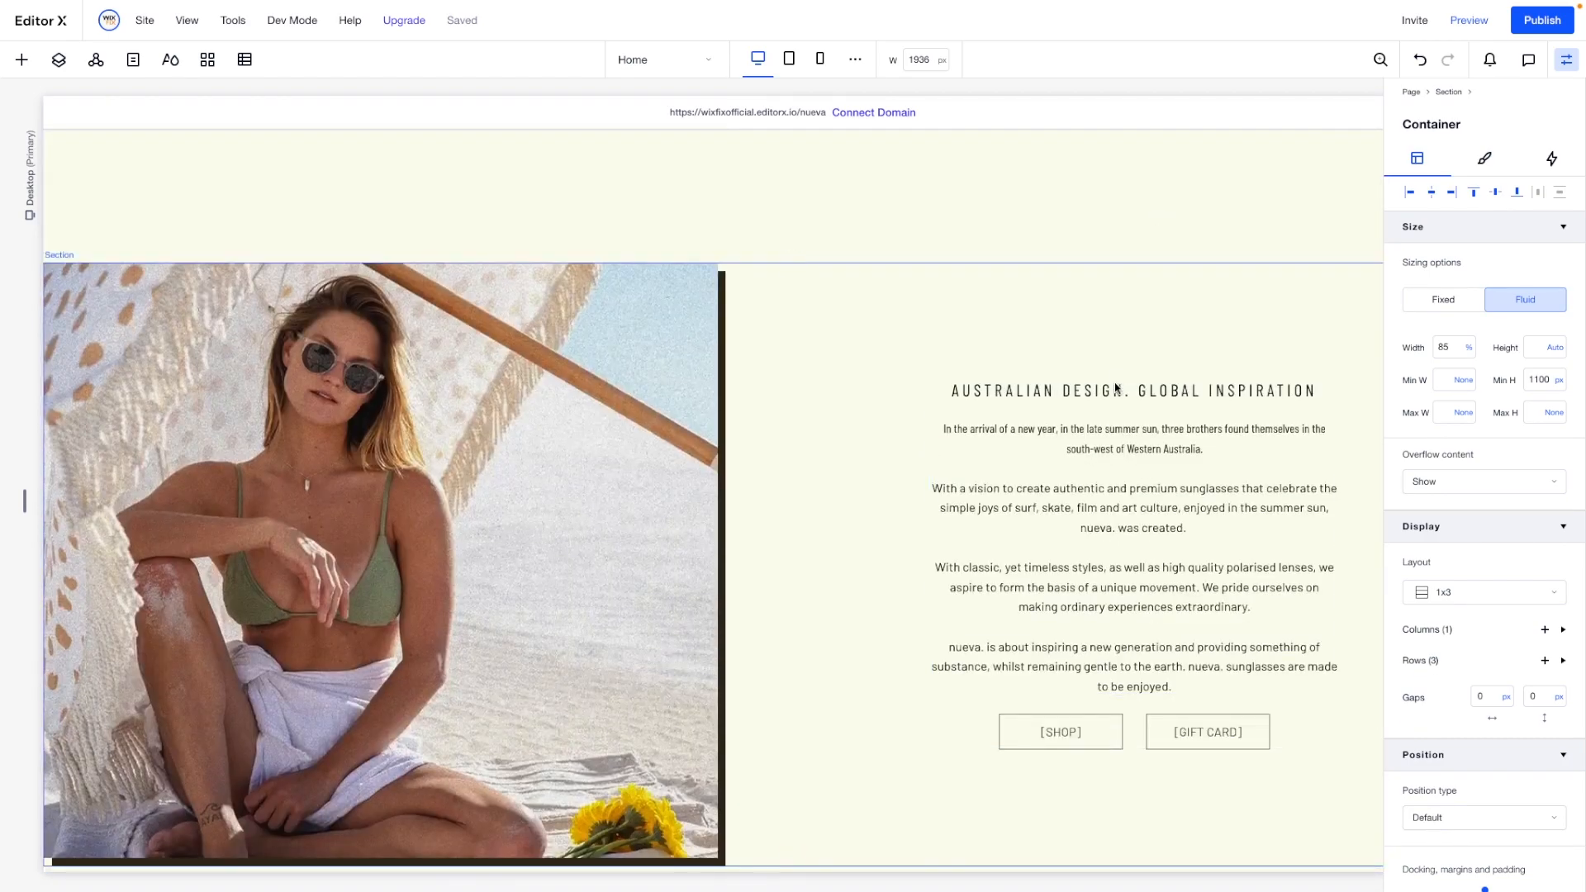
click(1116, 388)
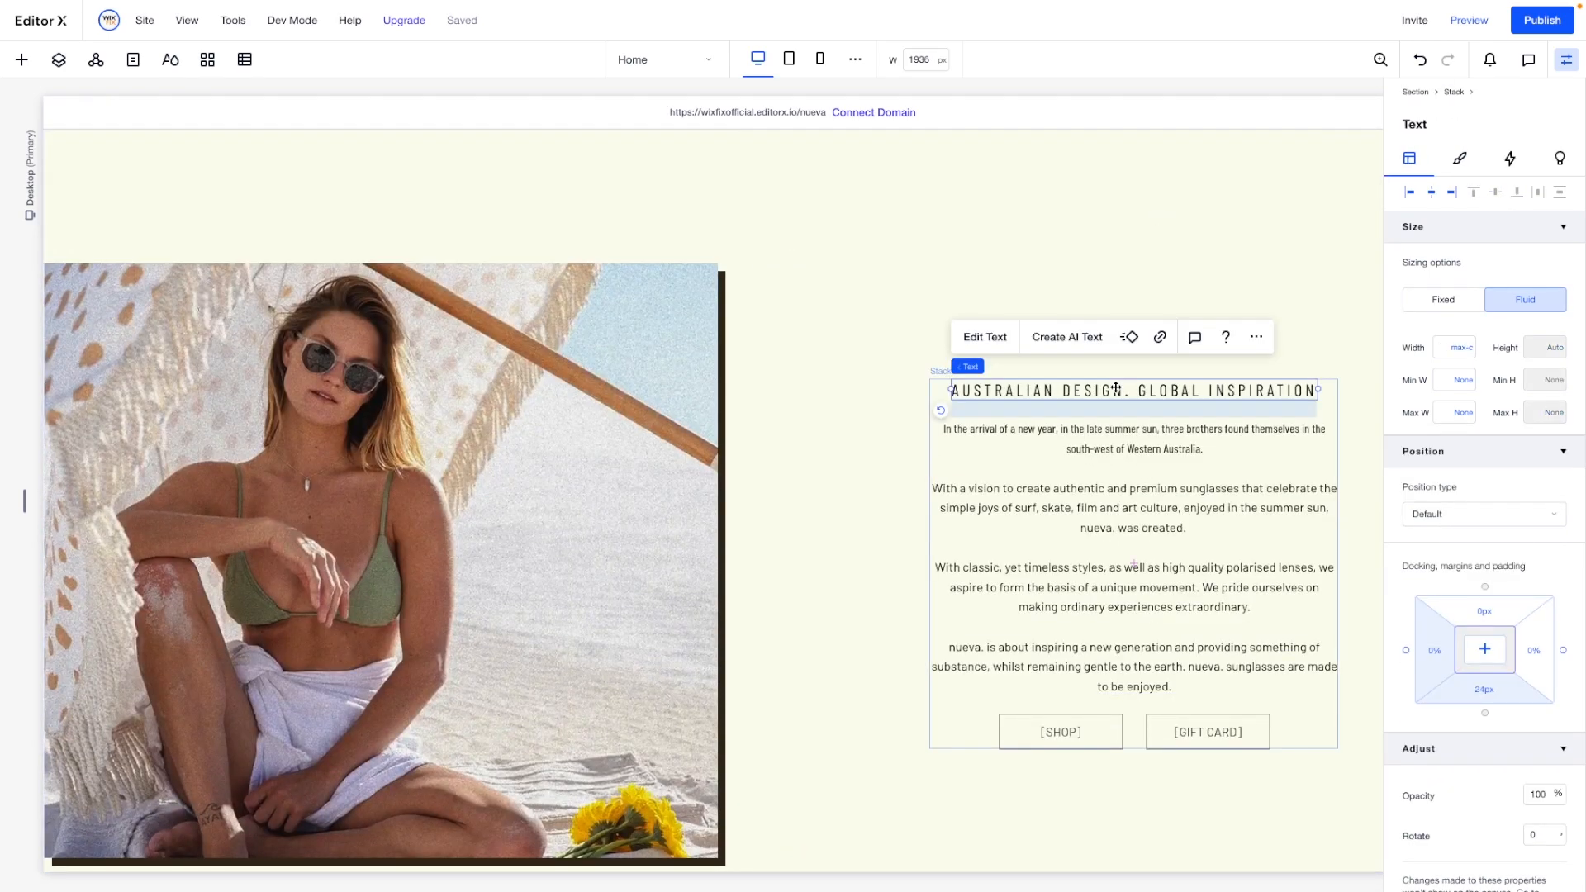
scroll(1115, 384, down, 10)
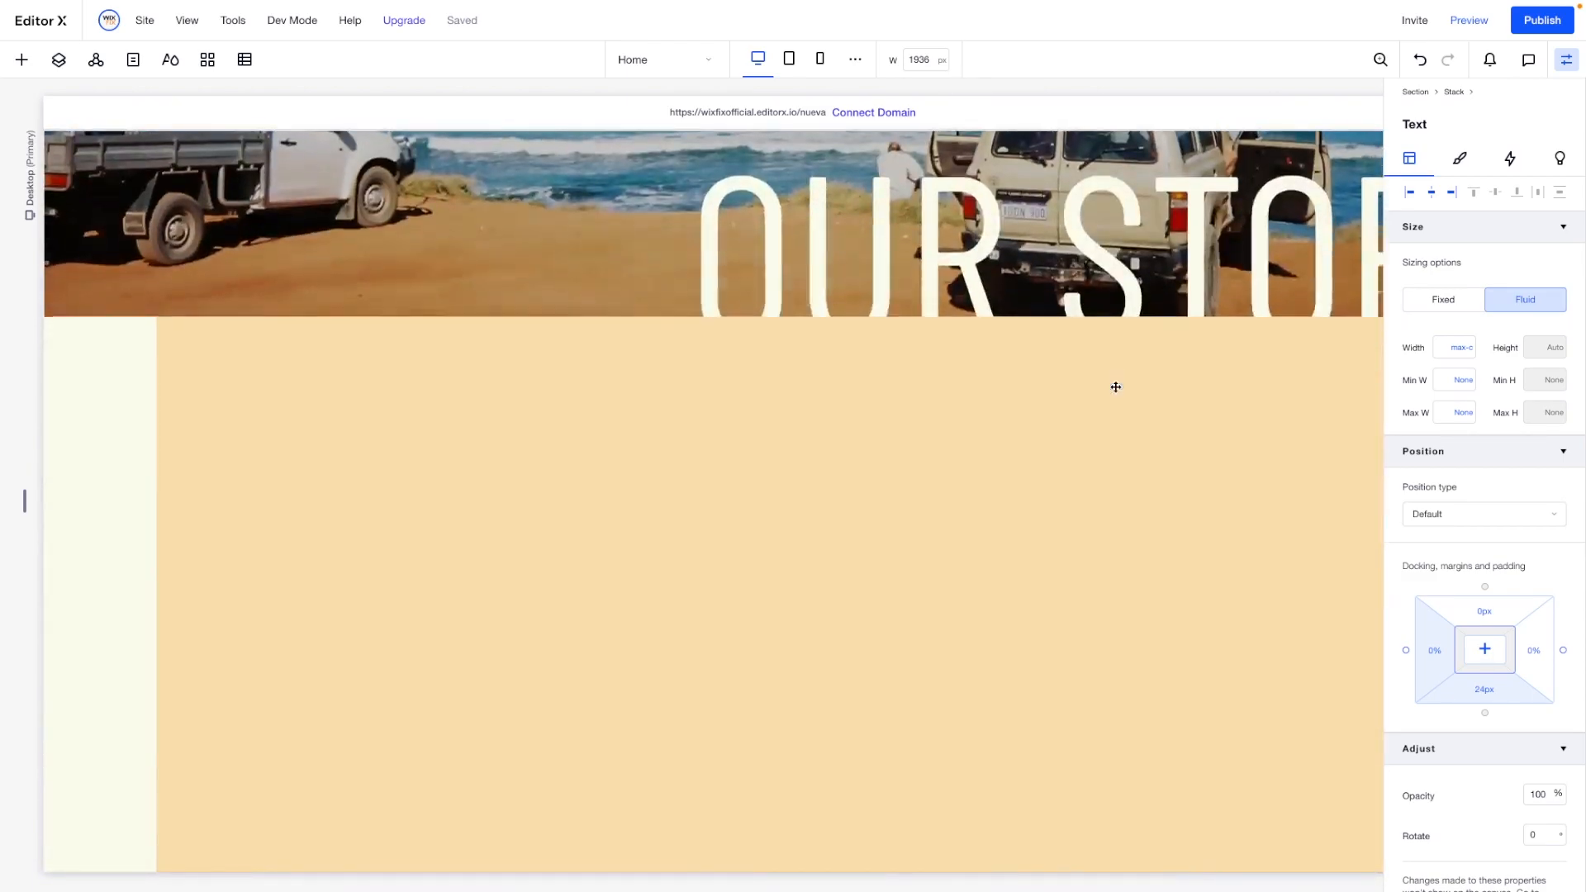
click(750, 497)
right_click(750, 497)
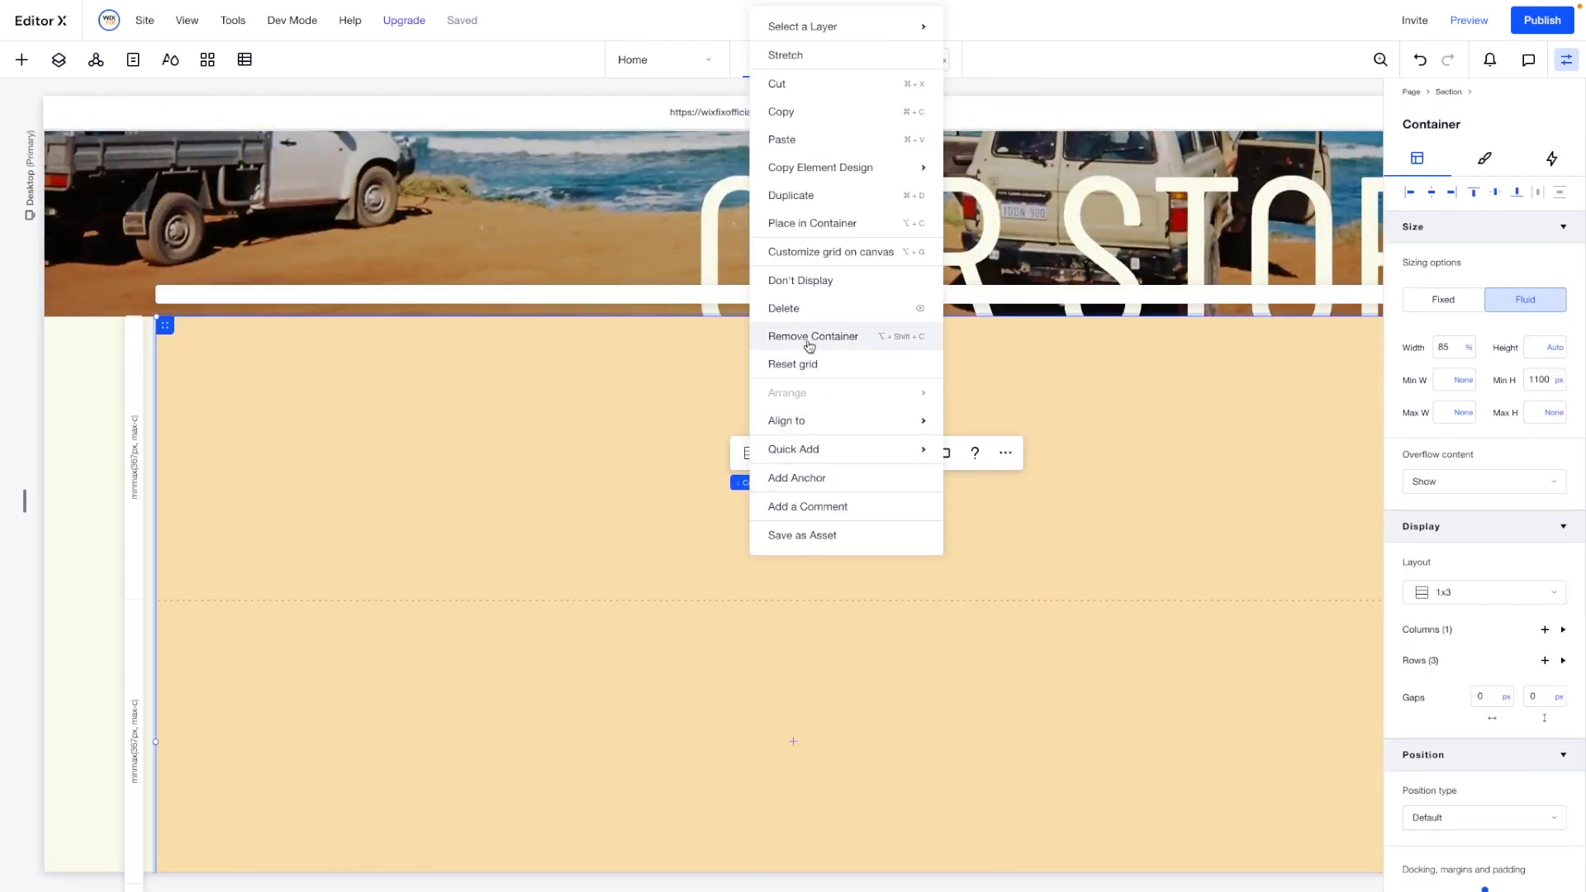
click(828, 153)
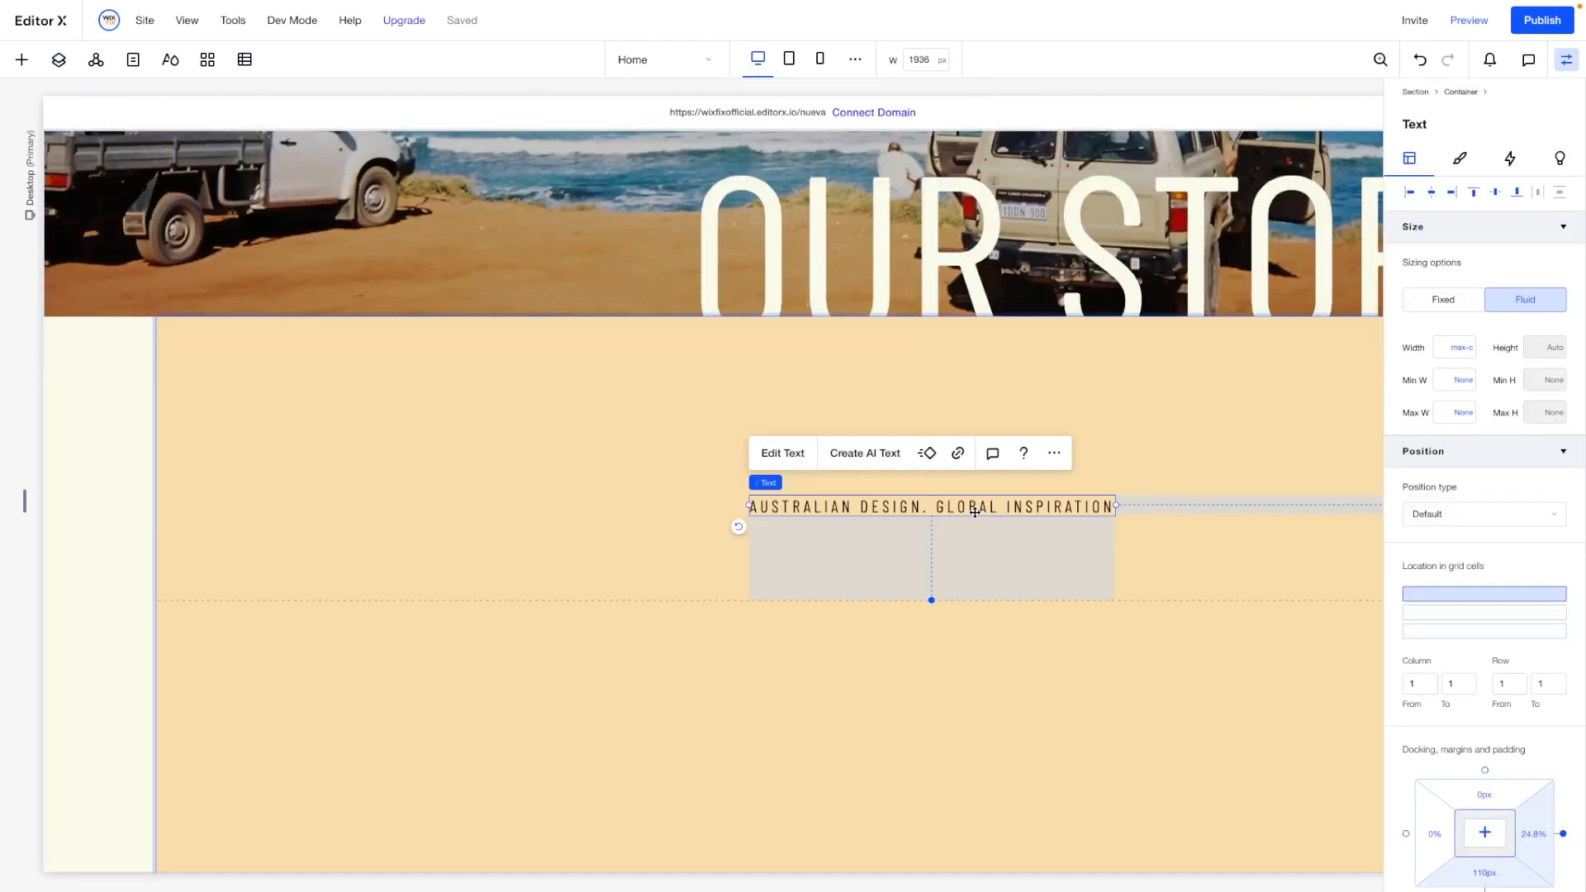
Change the pasted heading's wording to "[JOURNAL]" and set its font size to 32.
double_click(969, 507)
text([JOURNAL])
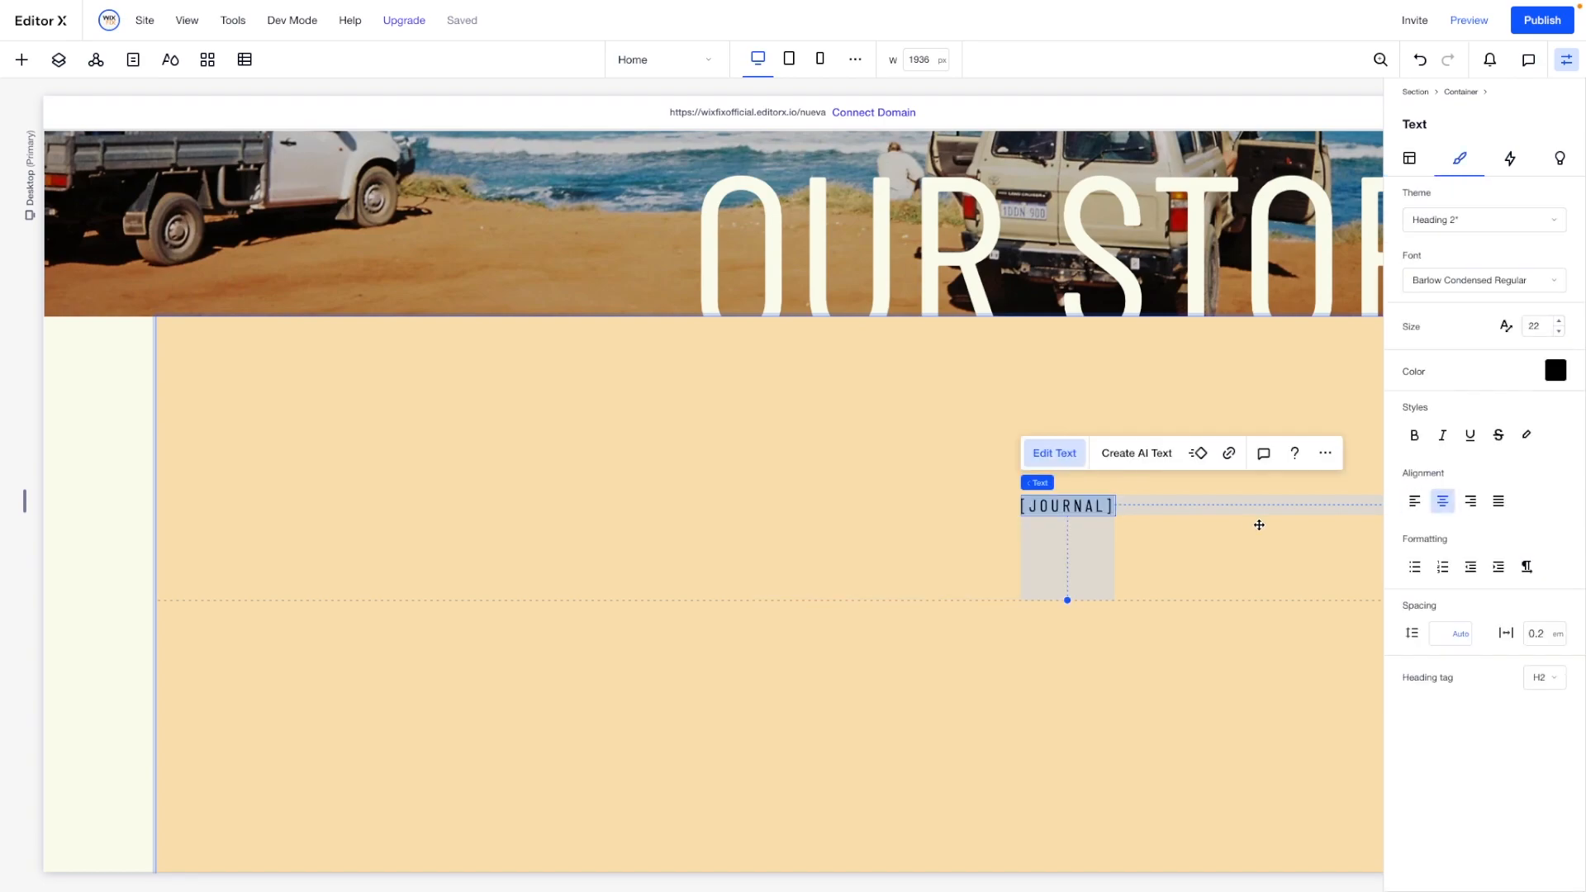
click(1543, 326)
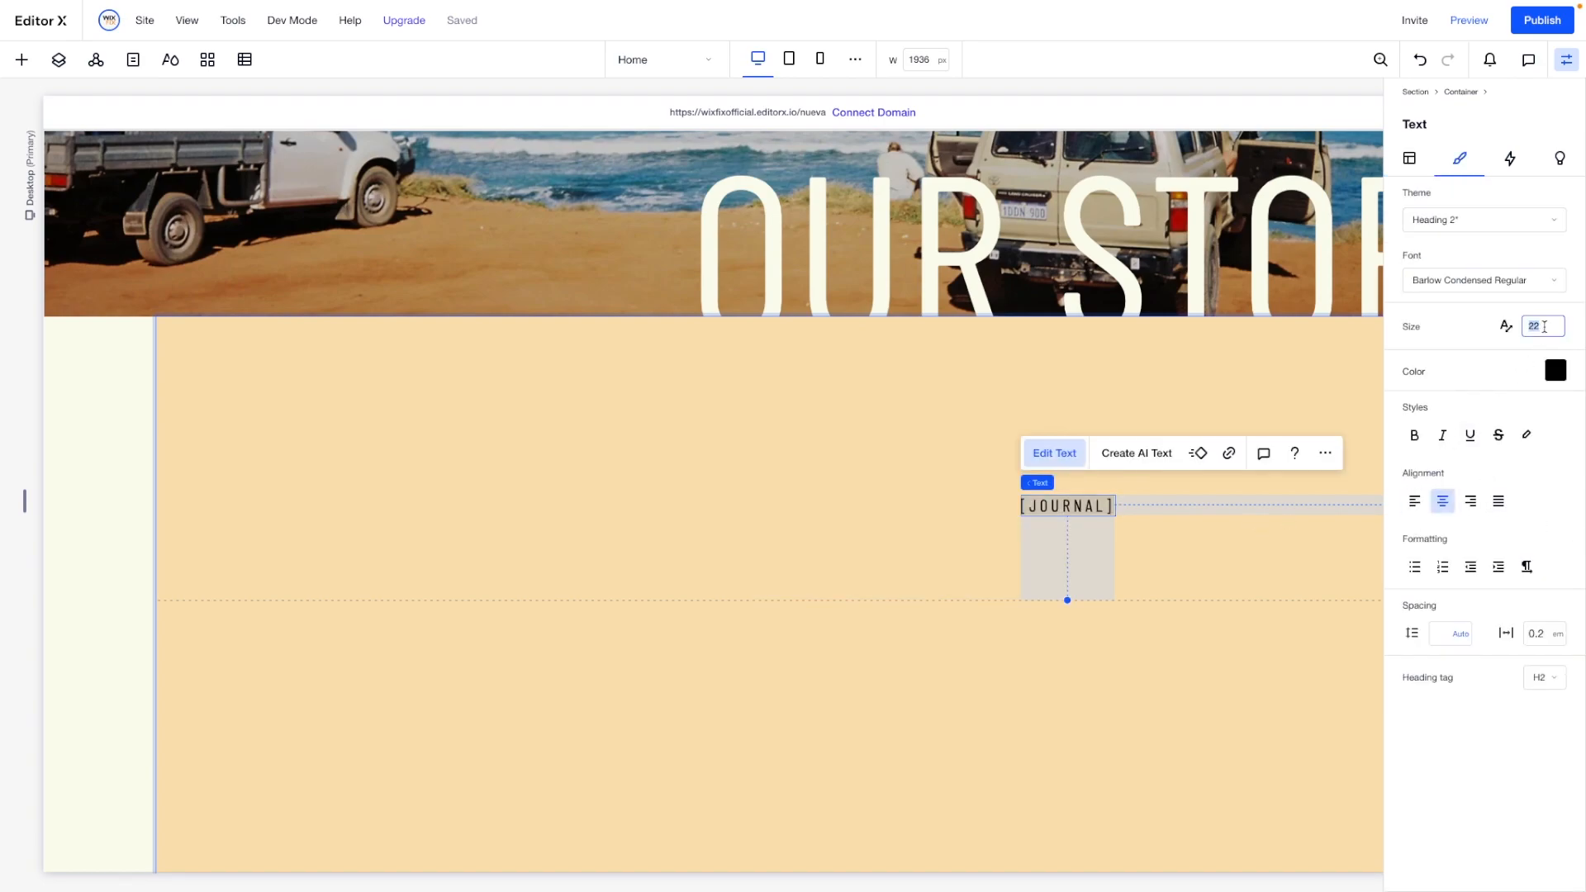
text(32)
key(Return)
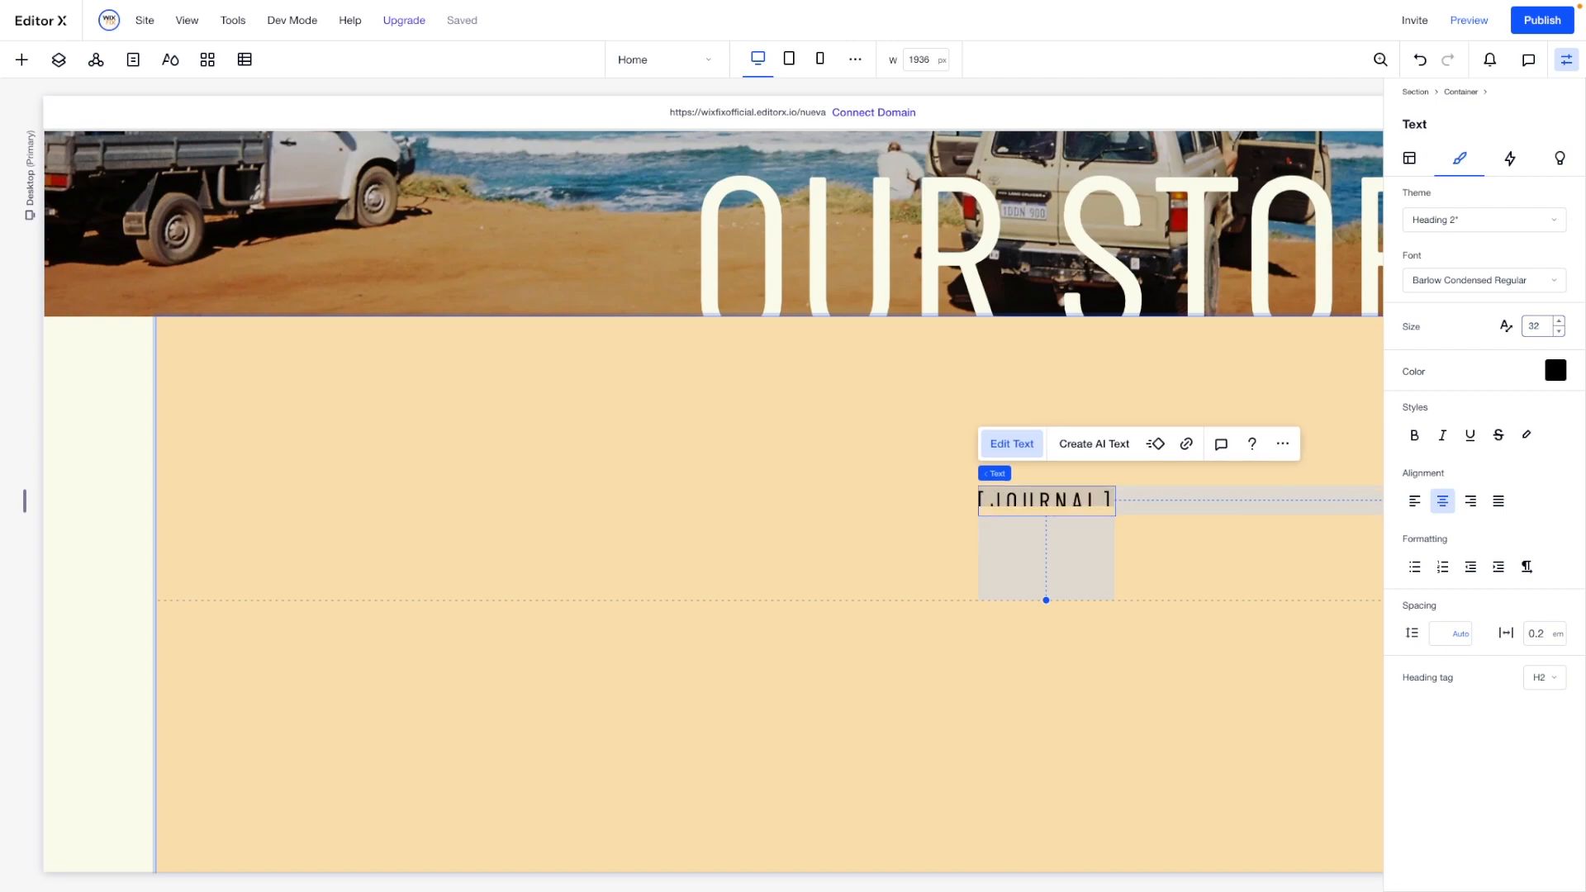
Center the "[JOURNAL]" heading horizontally and vertically within the container's first row.
click(1407, 158)
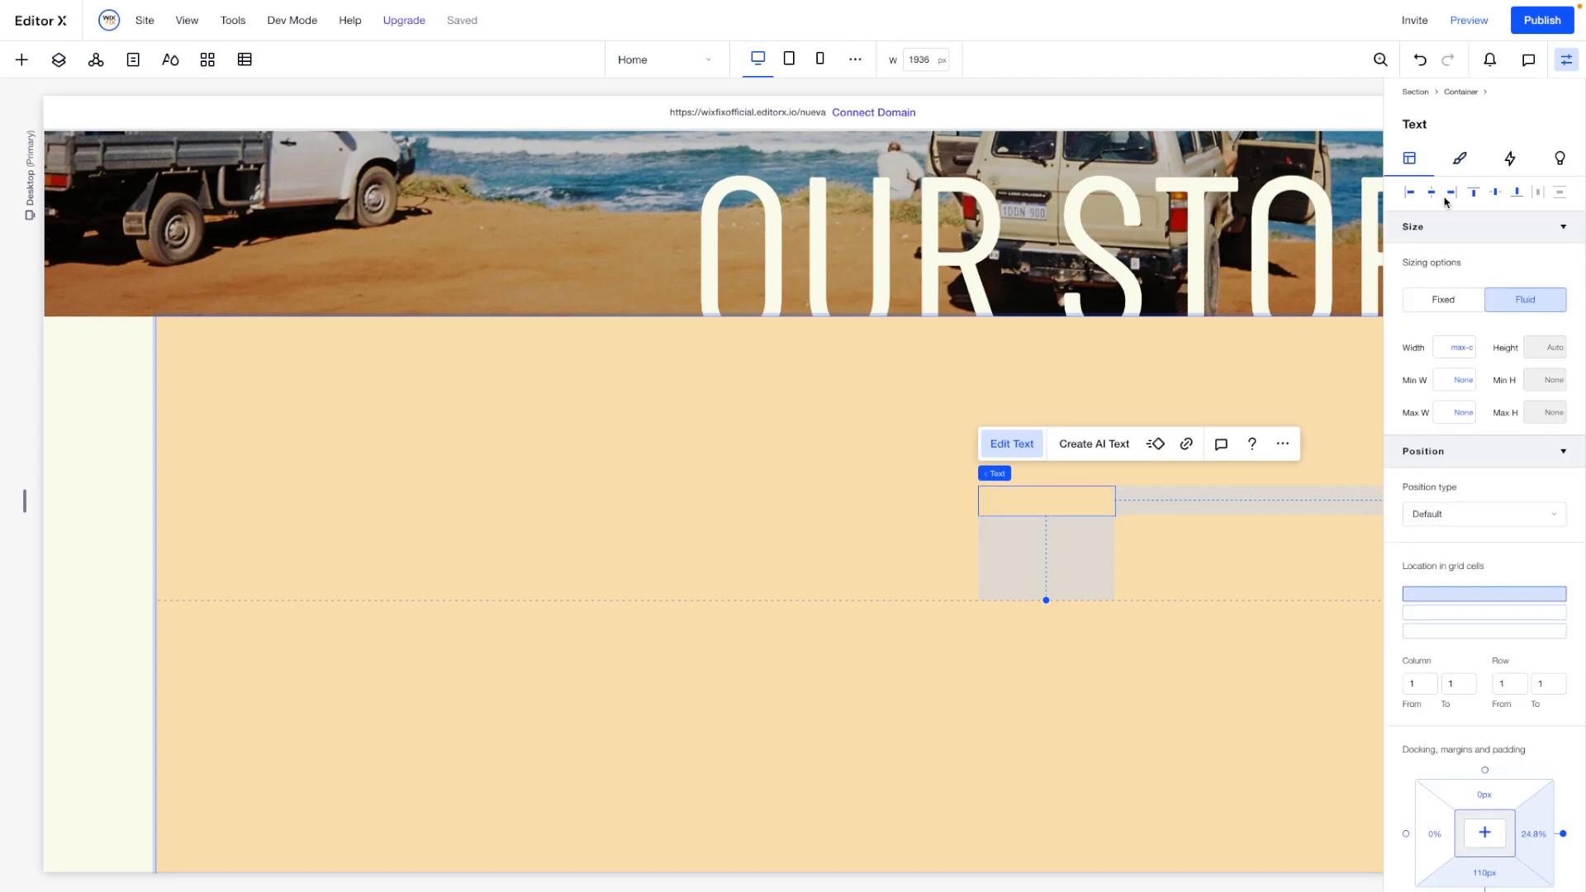
click(1431, 191)
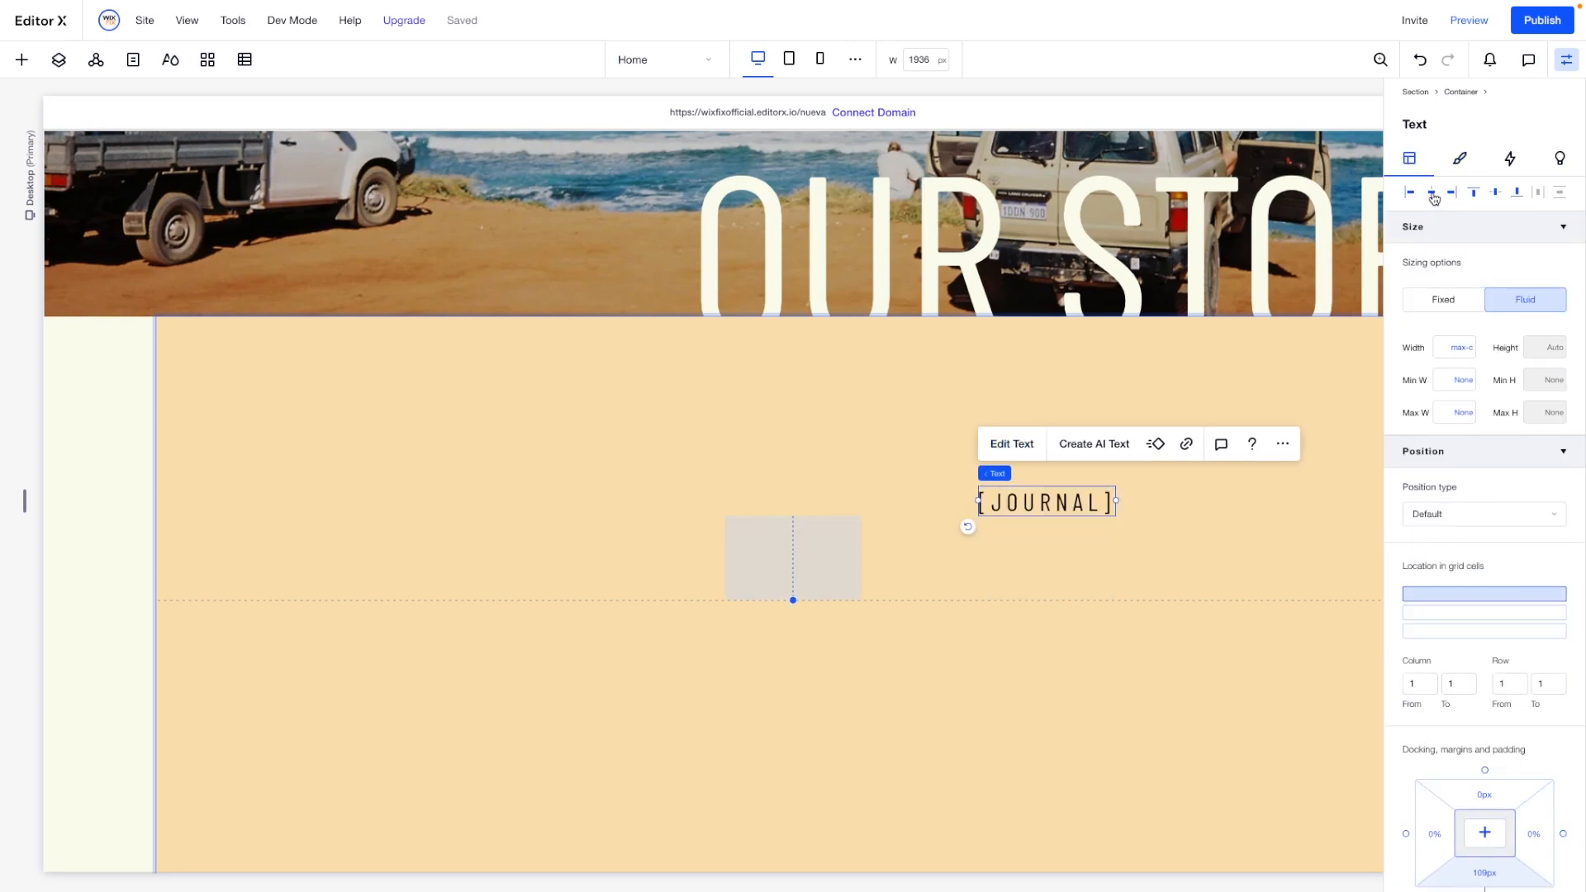
click(1499, 197)
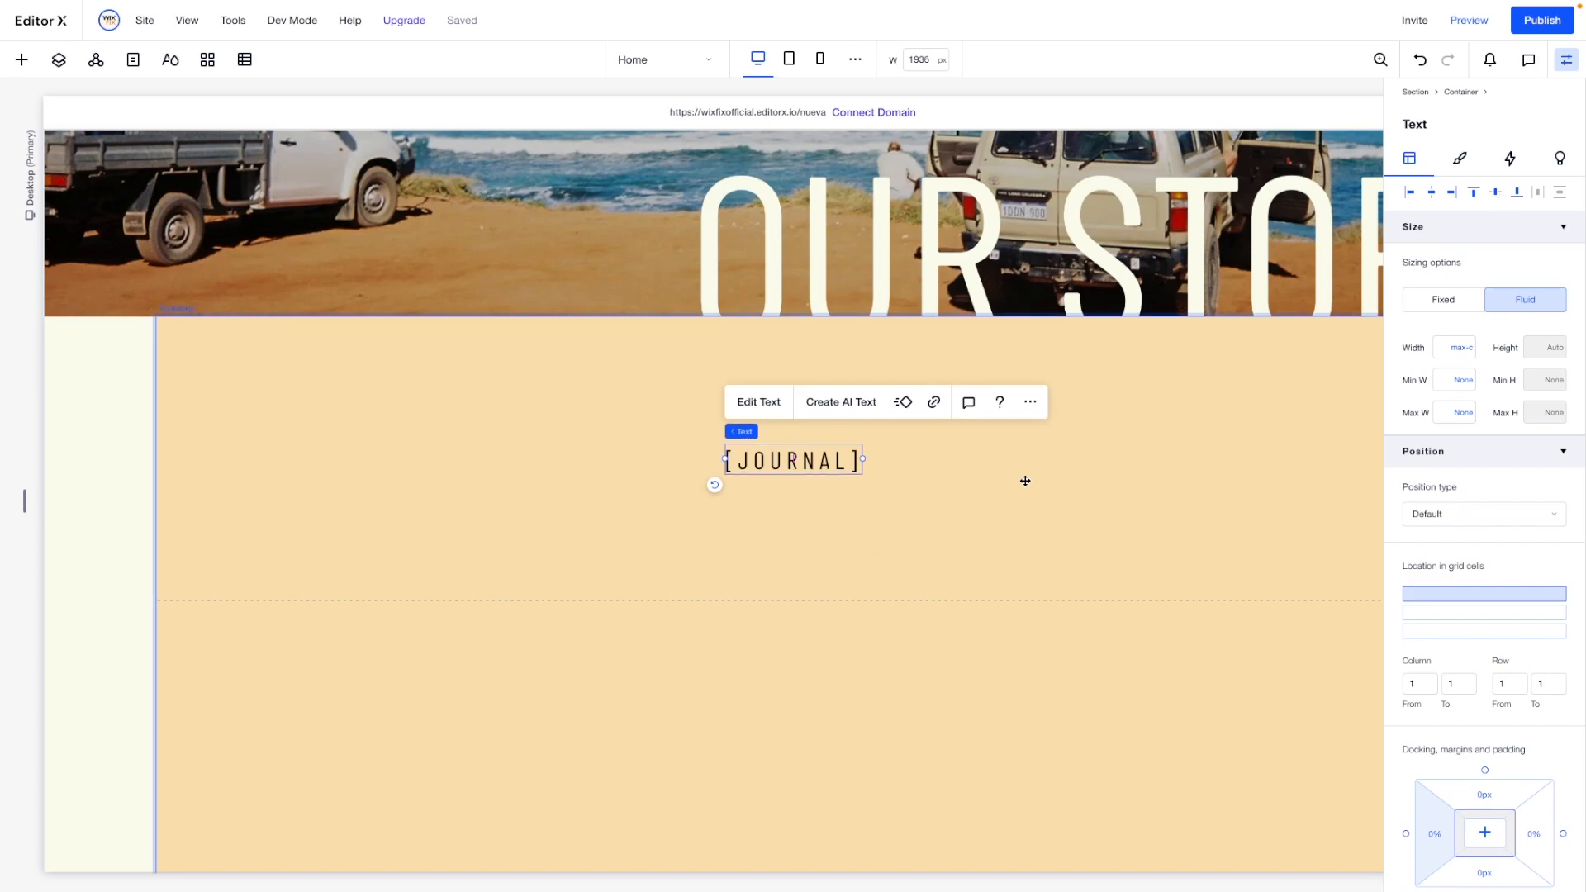
Set the minimum height of the [JOURNAL] container's second row to 800 px.
scroll(1025, 480, down, 5)
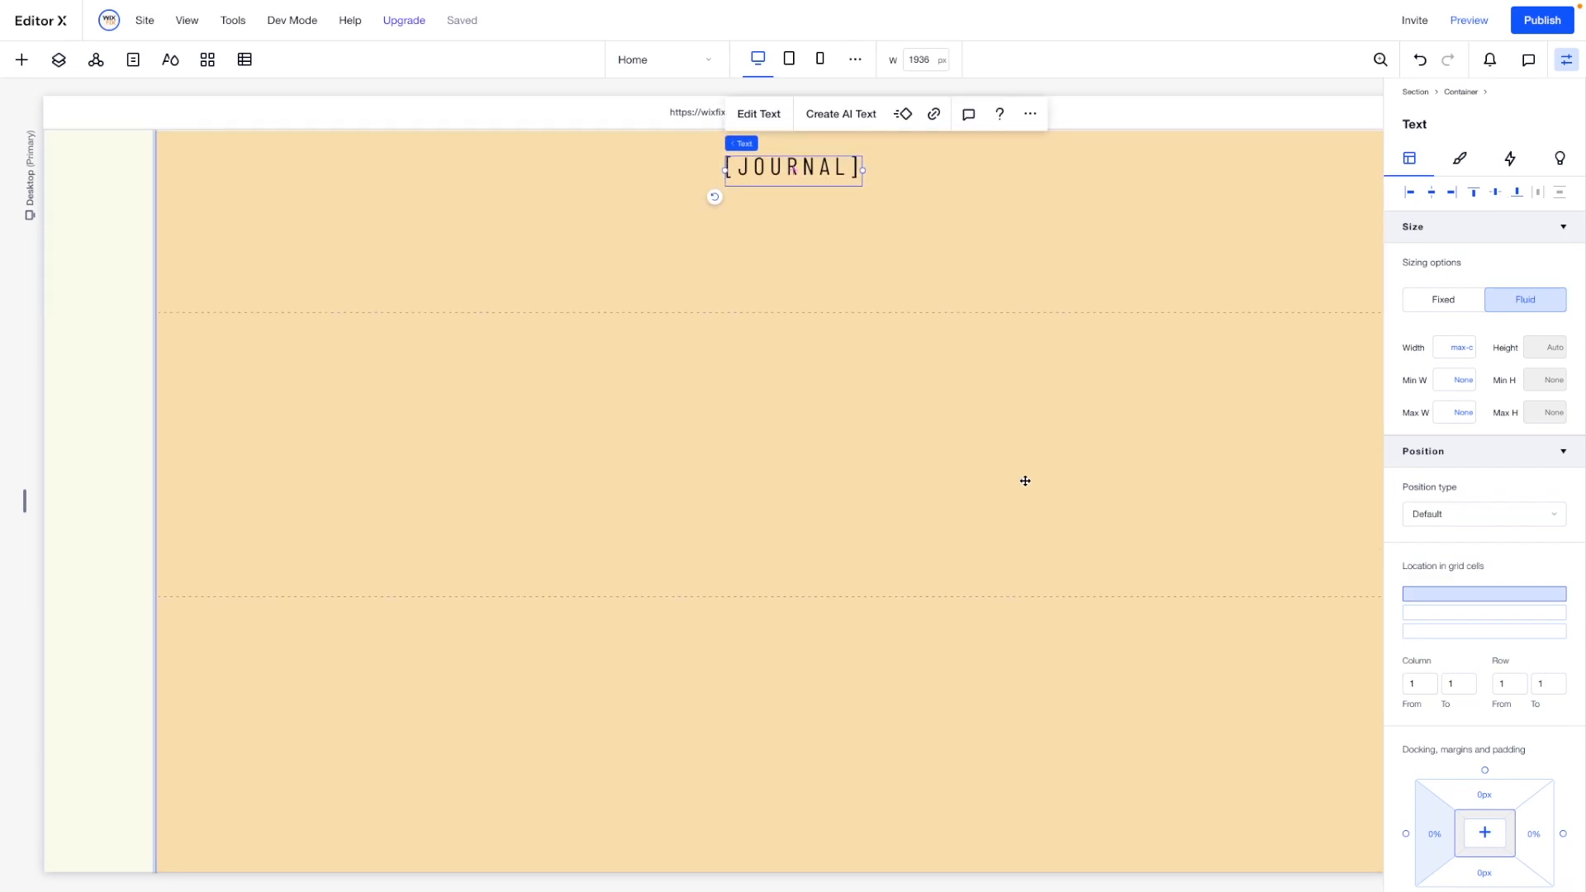
click(375, 333)
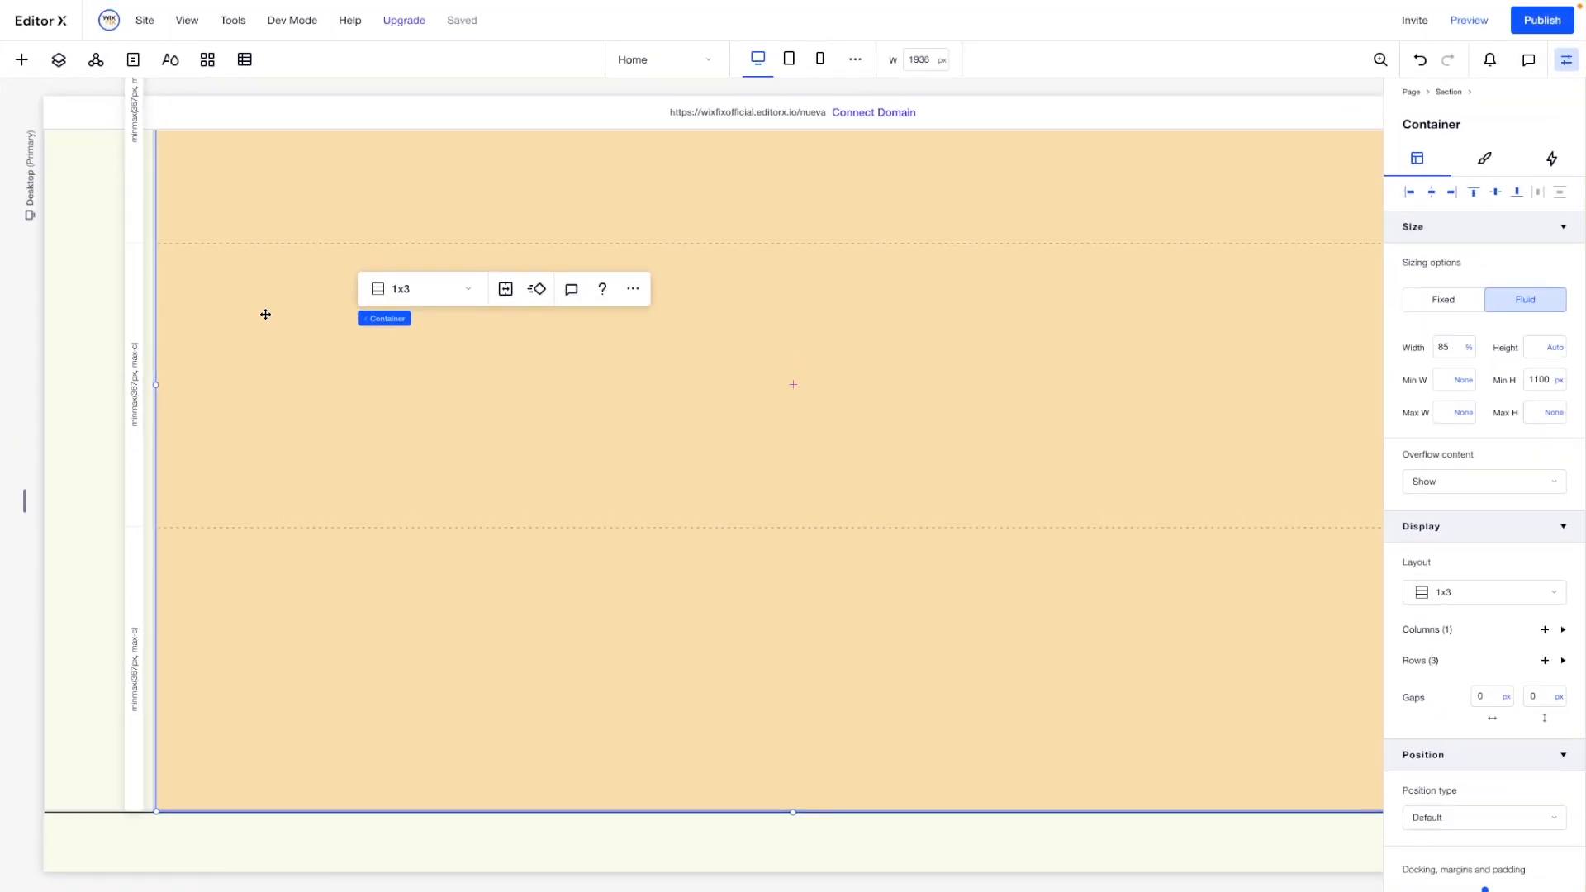
click(133, 355)
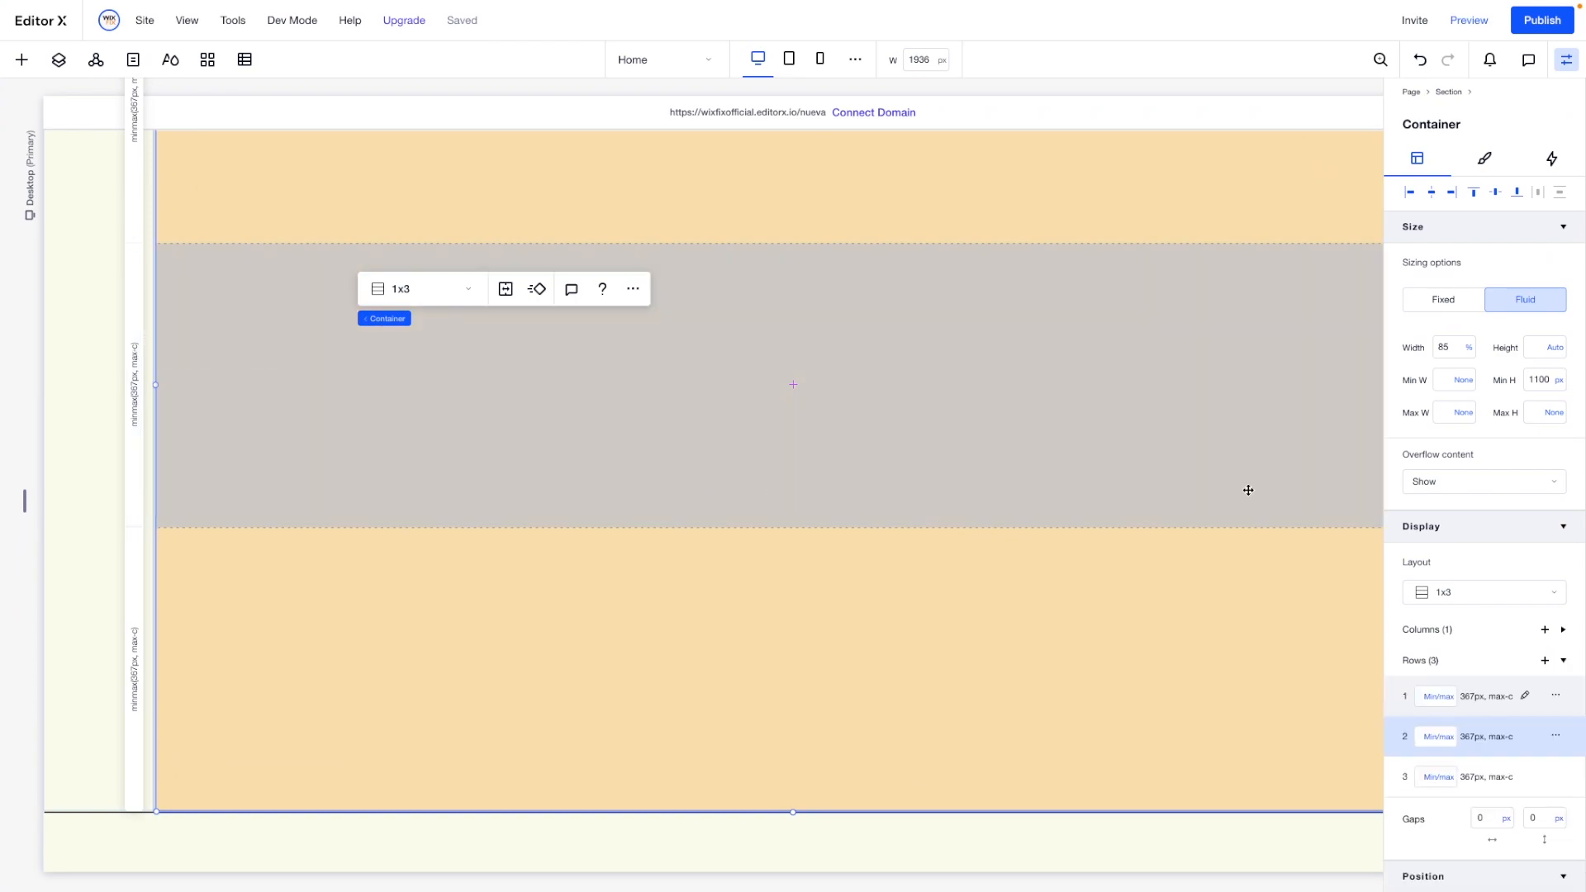
click(1437, 735)
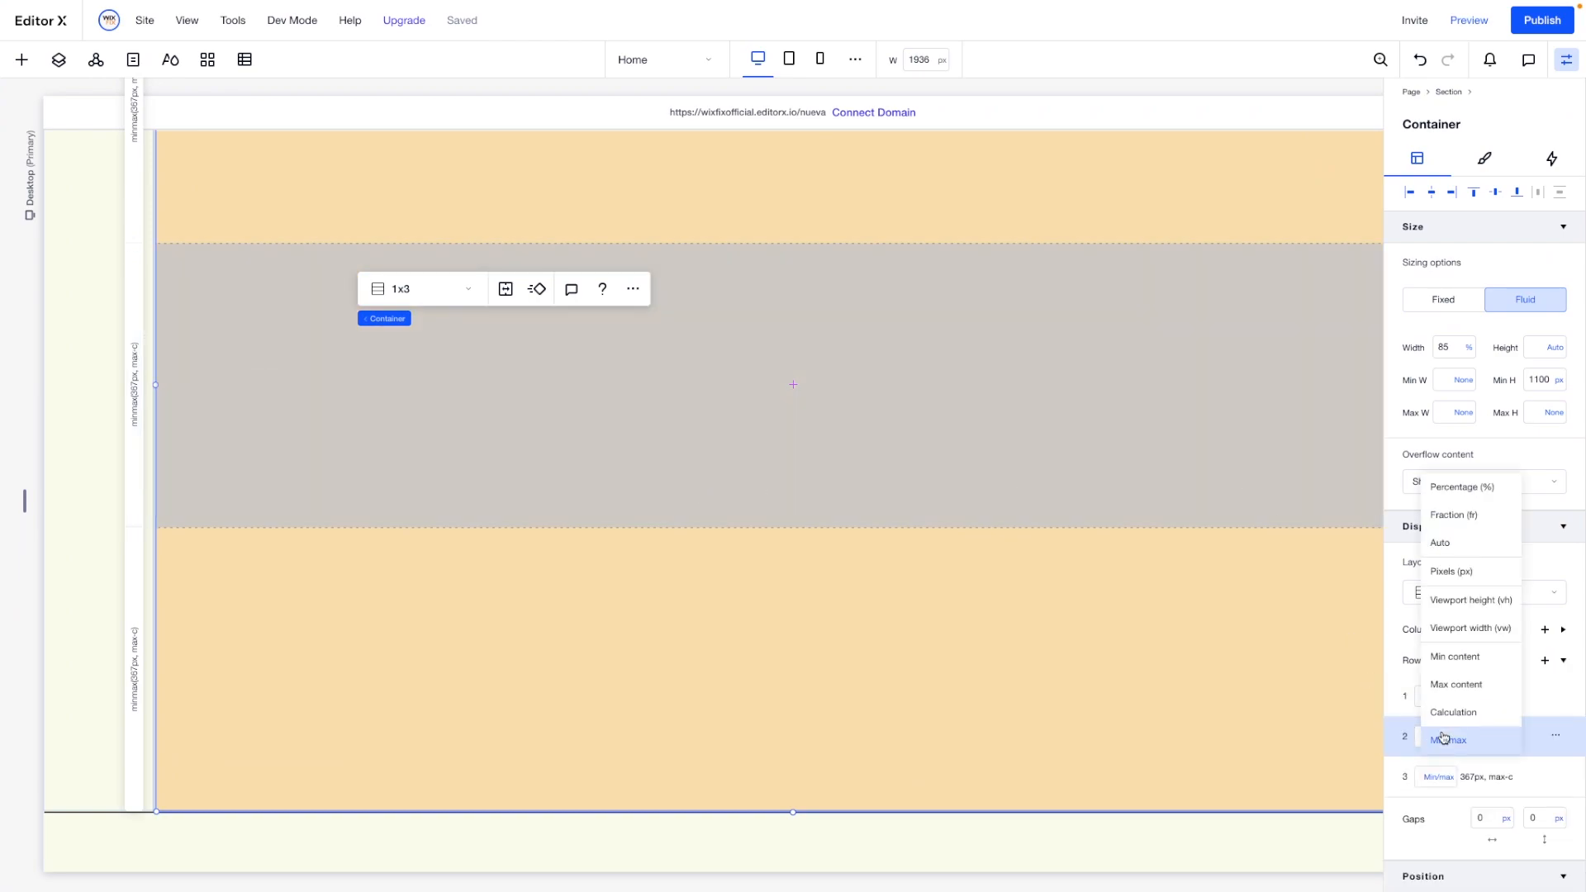
click(1541, 715)
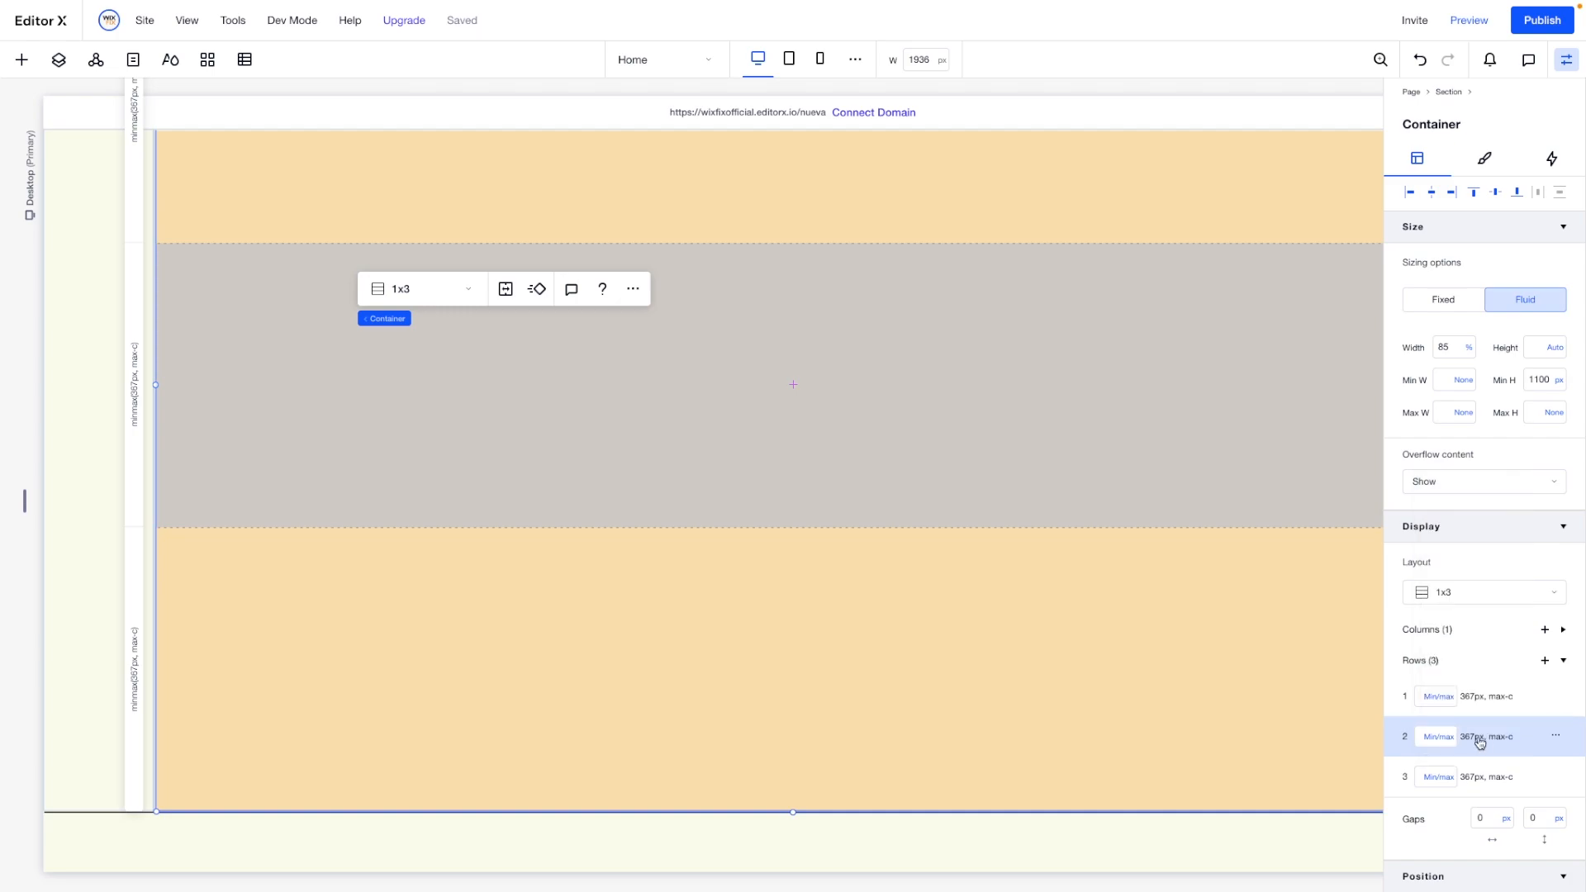
click(1478, 738)
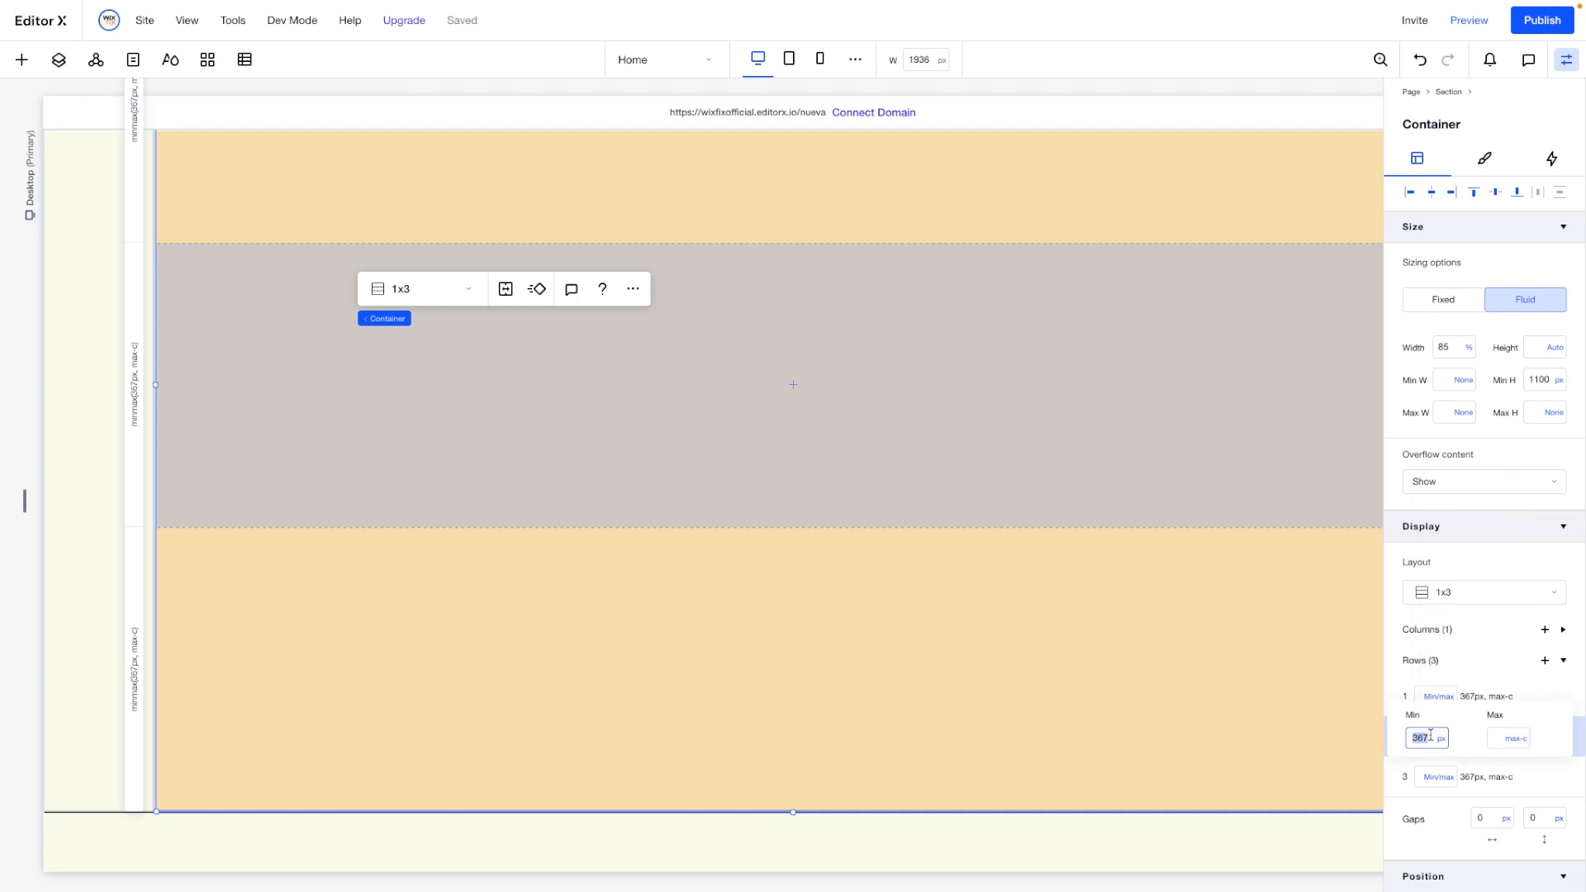
text(8)
key(Return)
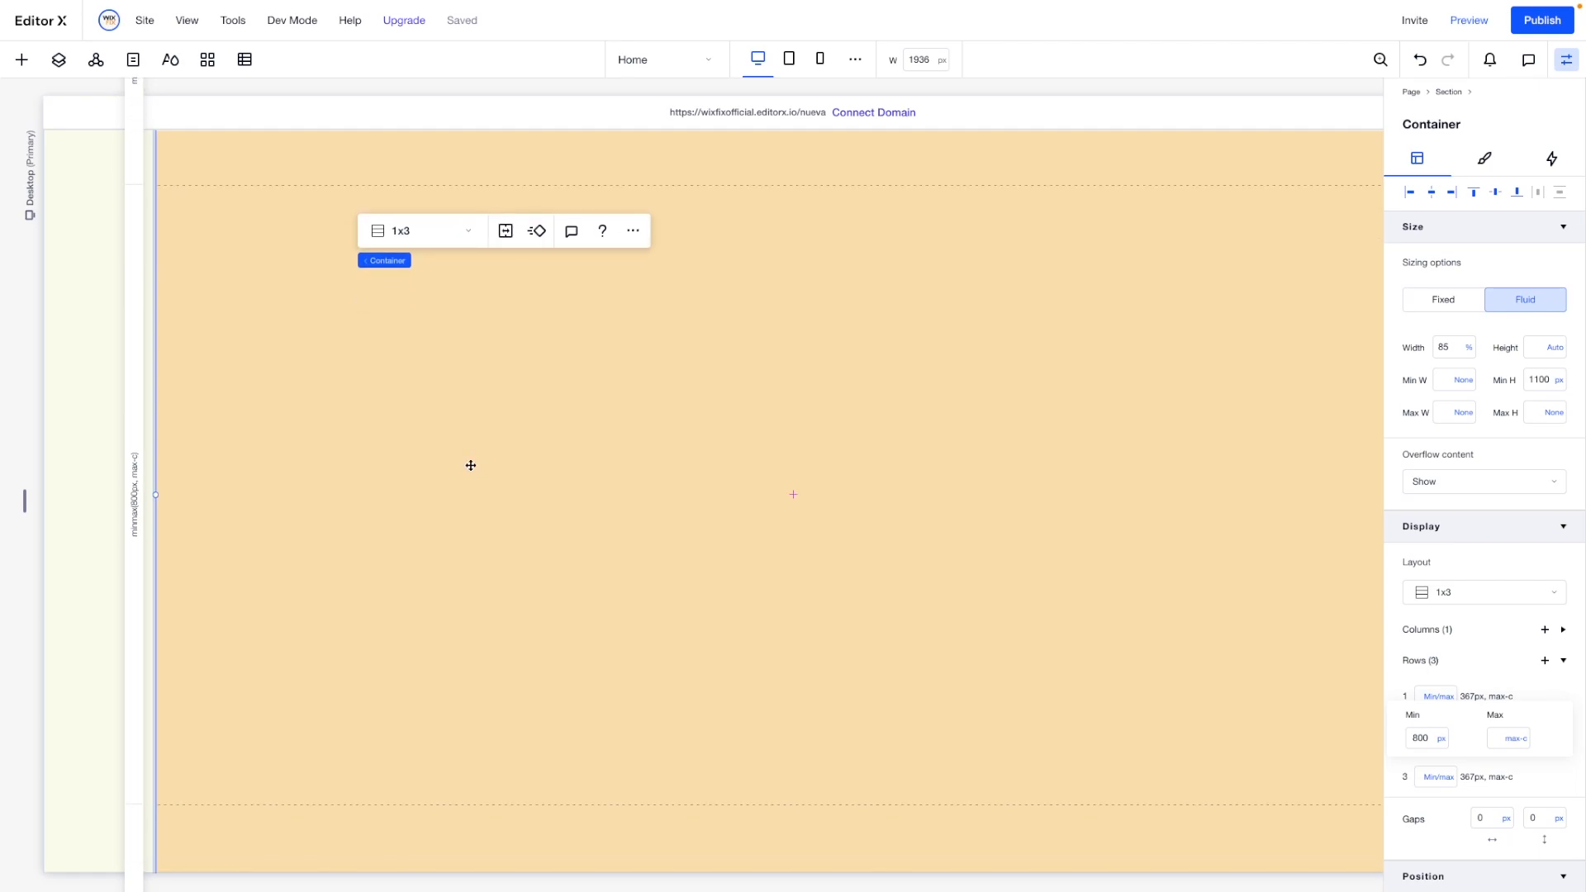
Add a Repeater to the container's second row and stretch it to fill that row.
click(22, 71)
drag(176, 460, 786, 481)
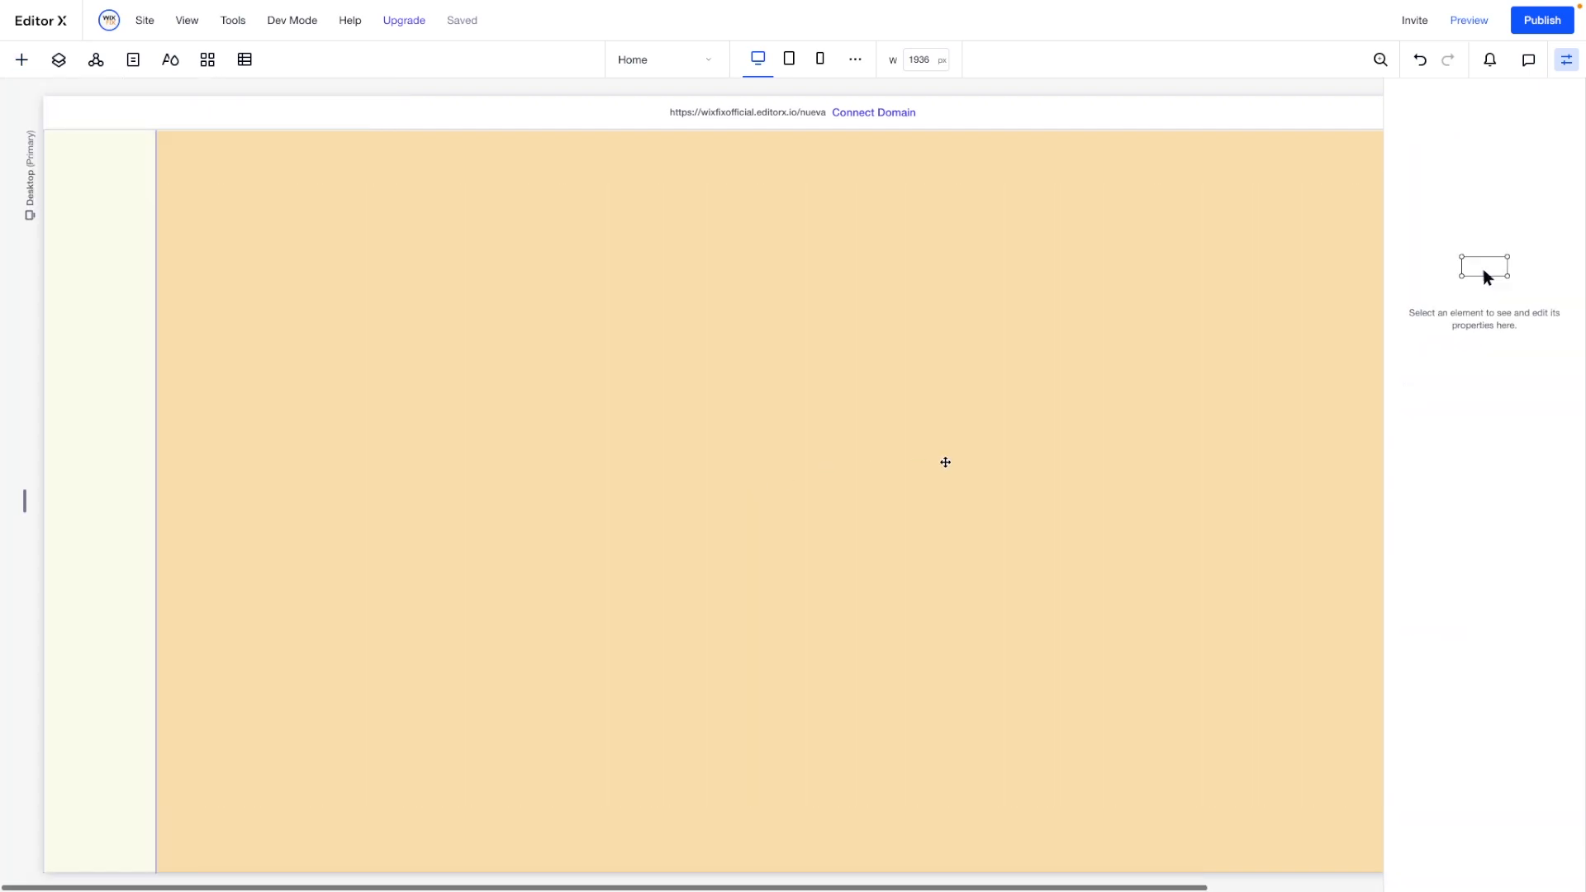
click(1026, 381)
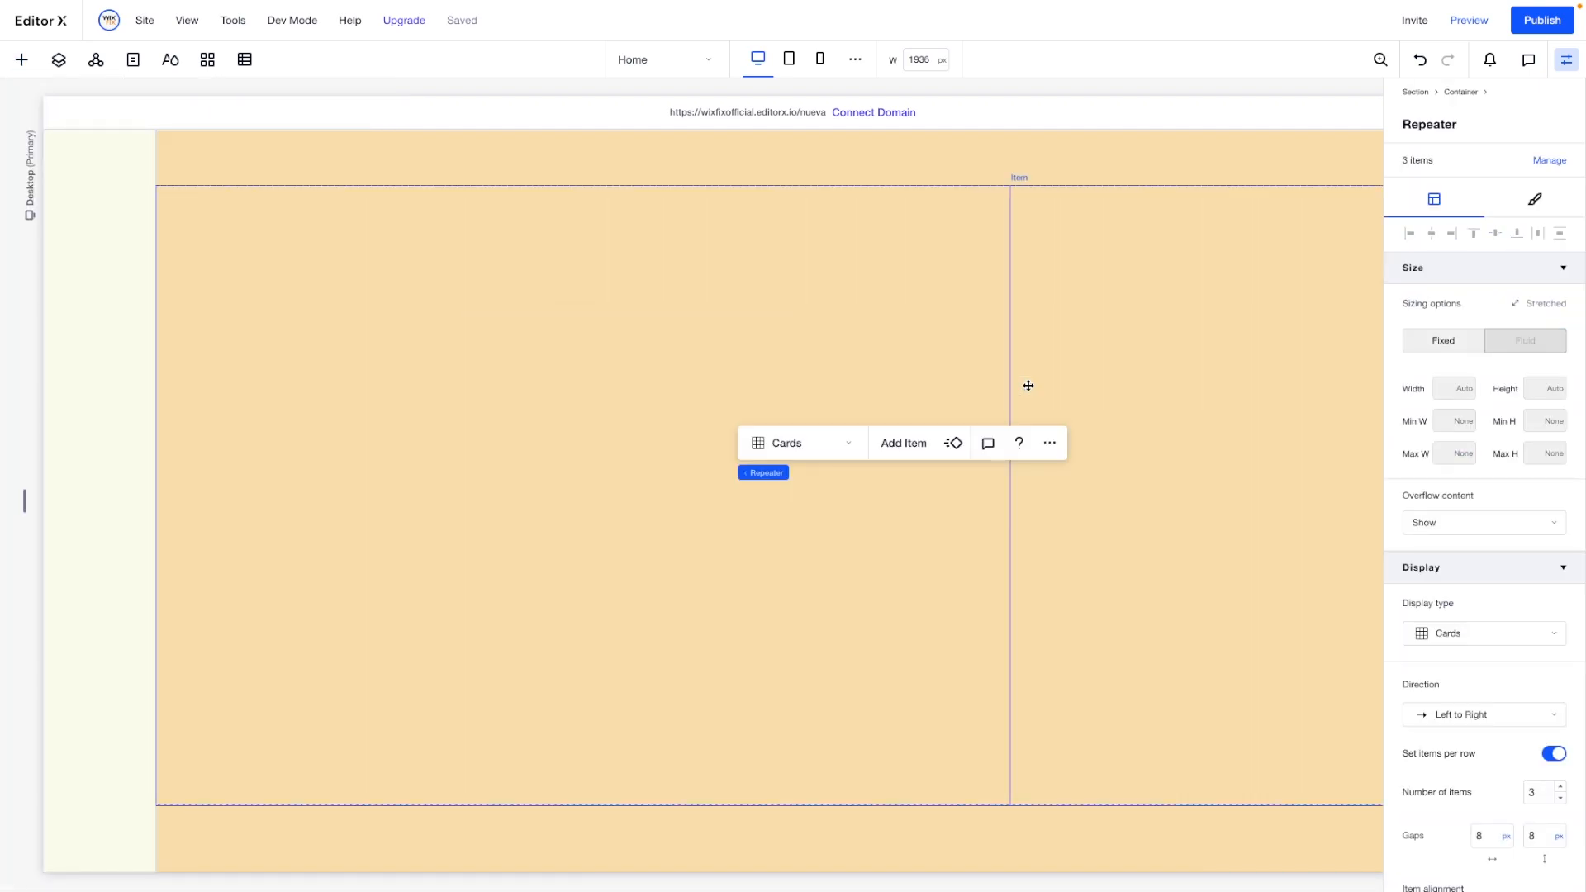
Set the background opacity of the repeater items and of the surrounding container to 0%.
click(446, 308)
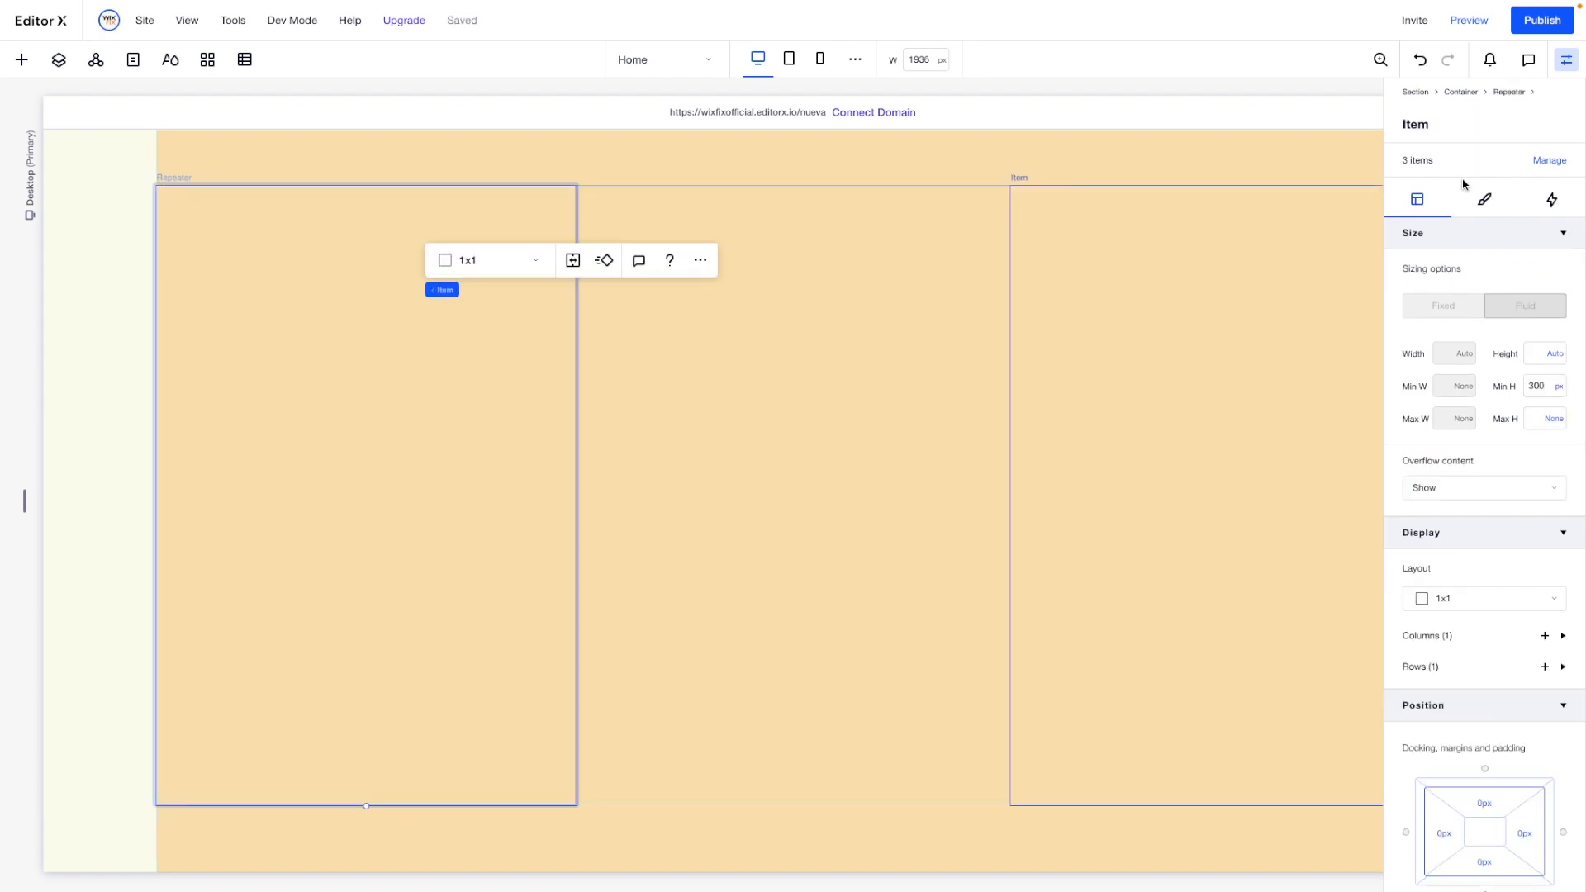
click(1484, 201)
click(1535, 318)
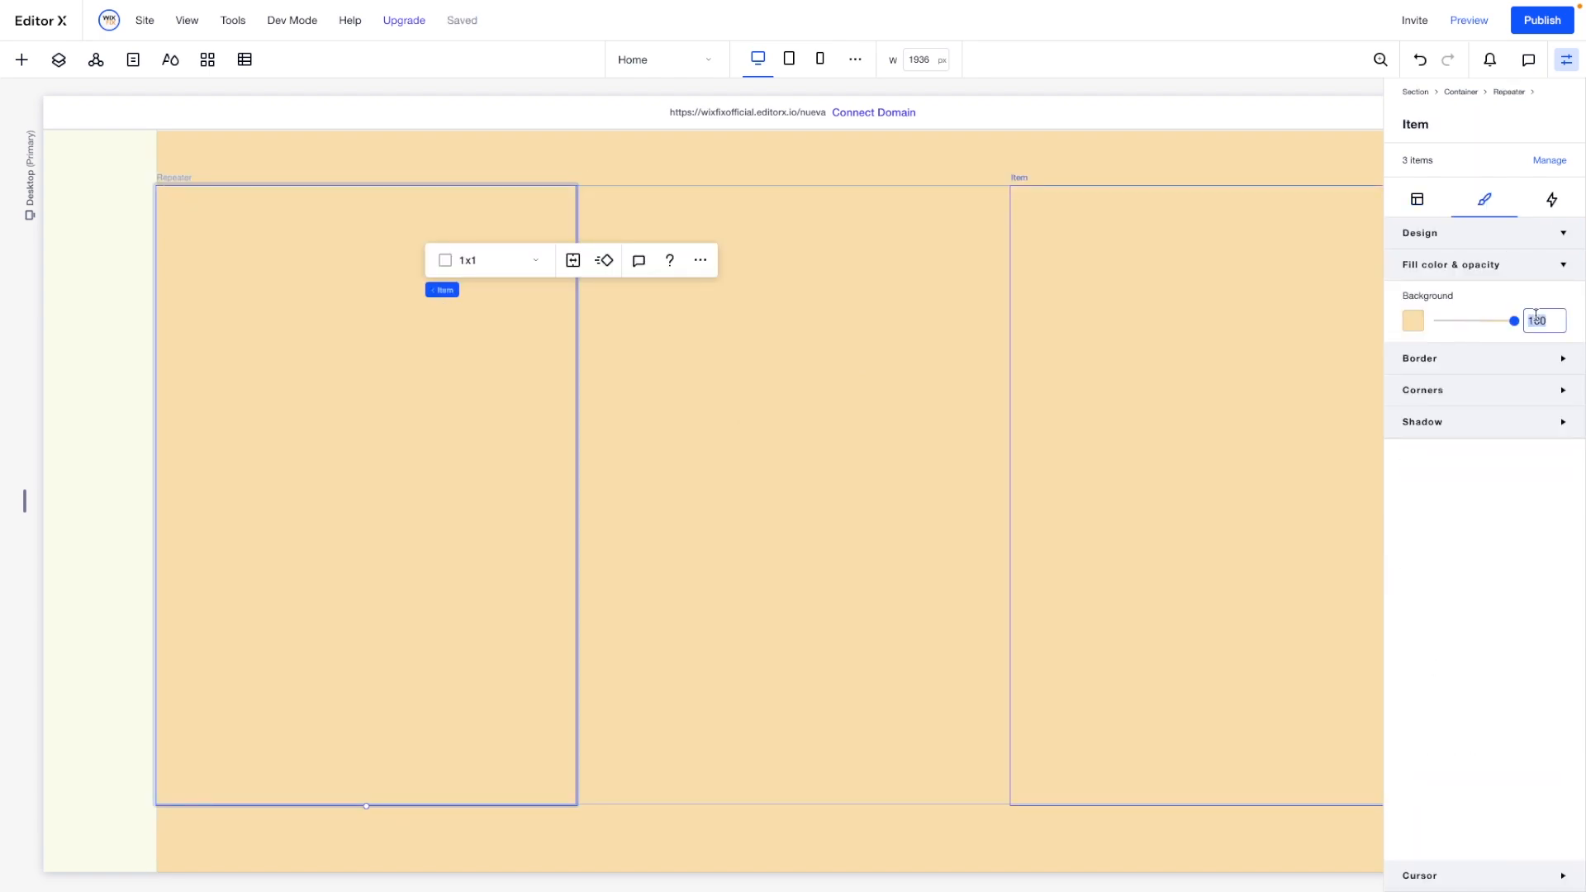
click(872, 166)
click(1537, 280)
text(0)
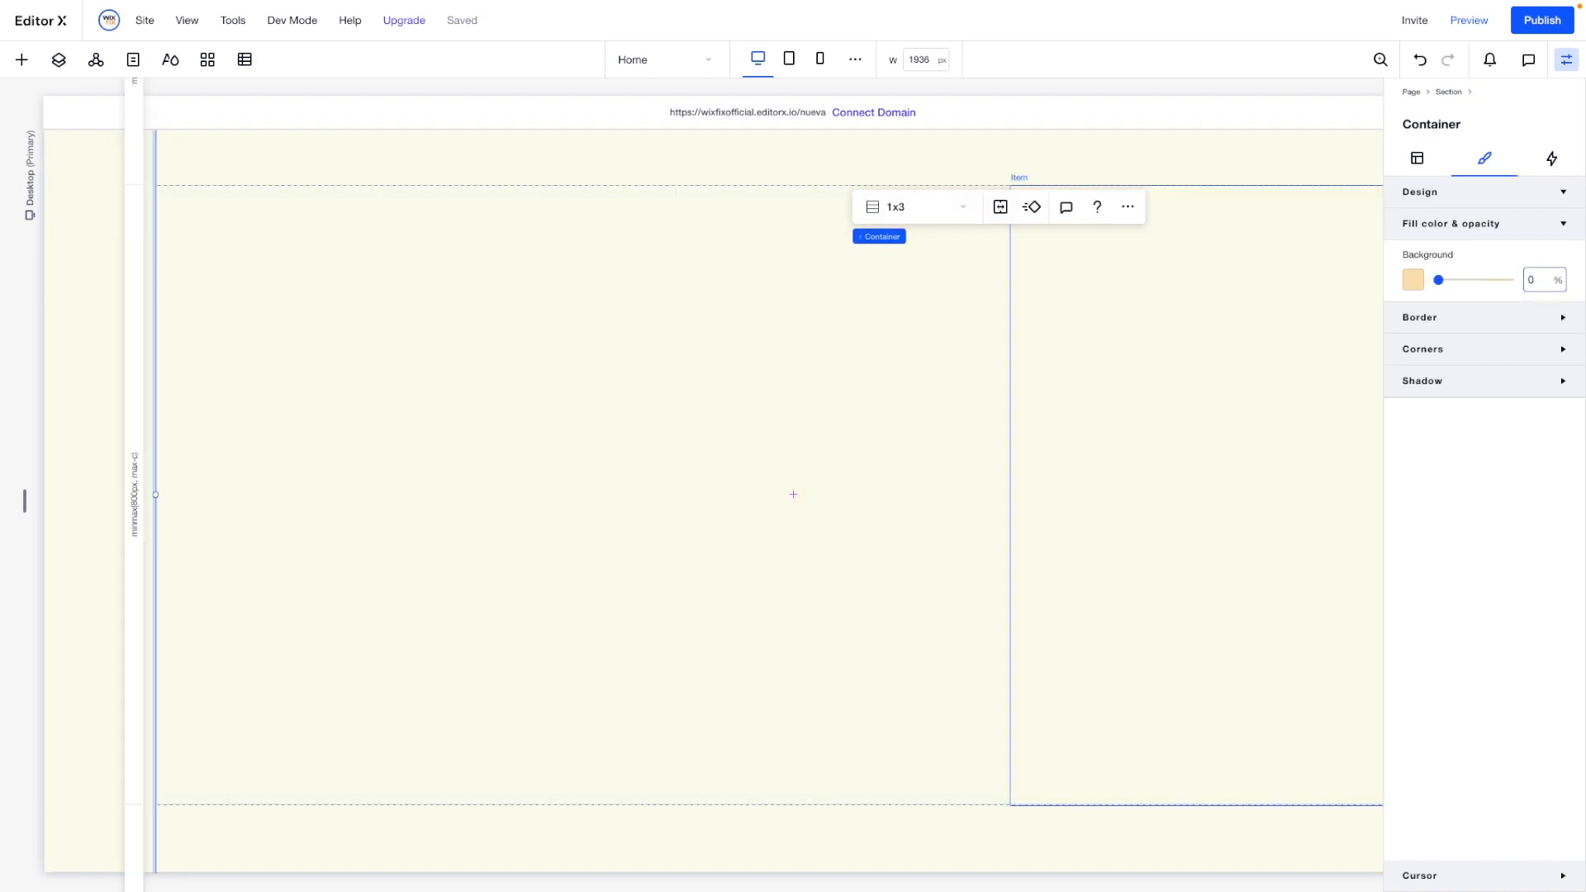
Give the repeater's first item a 1x2 grid layout.
click(427, 372)
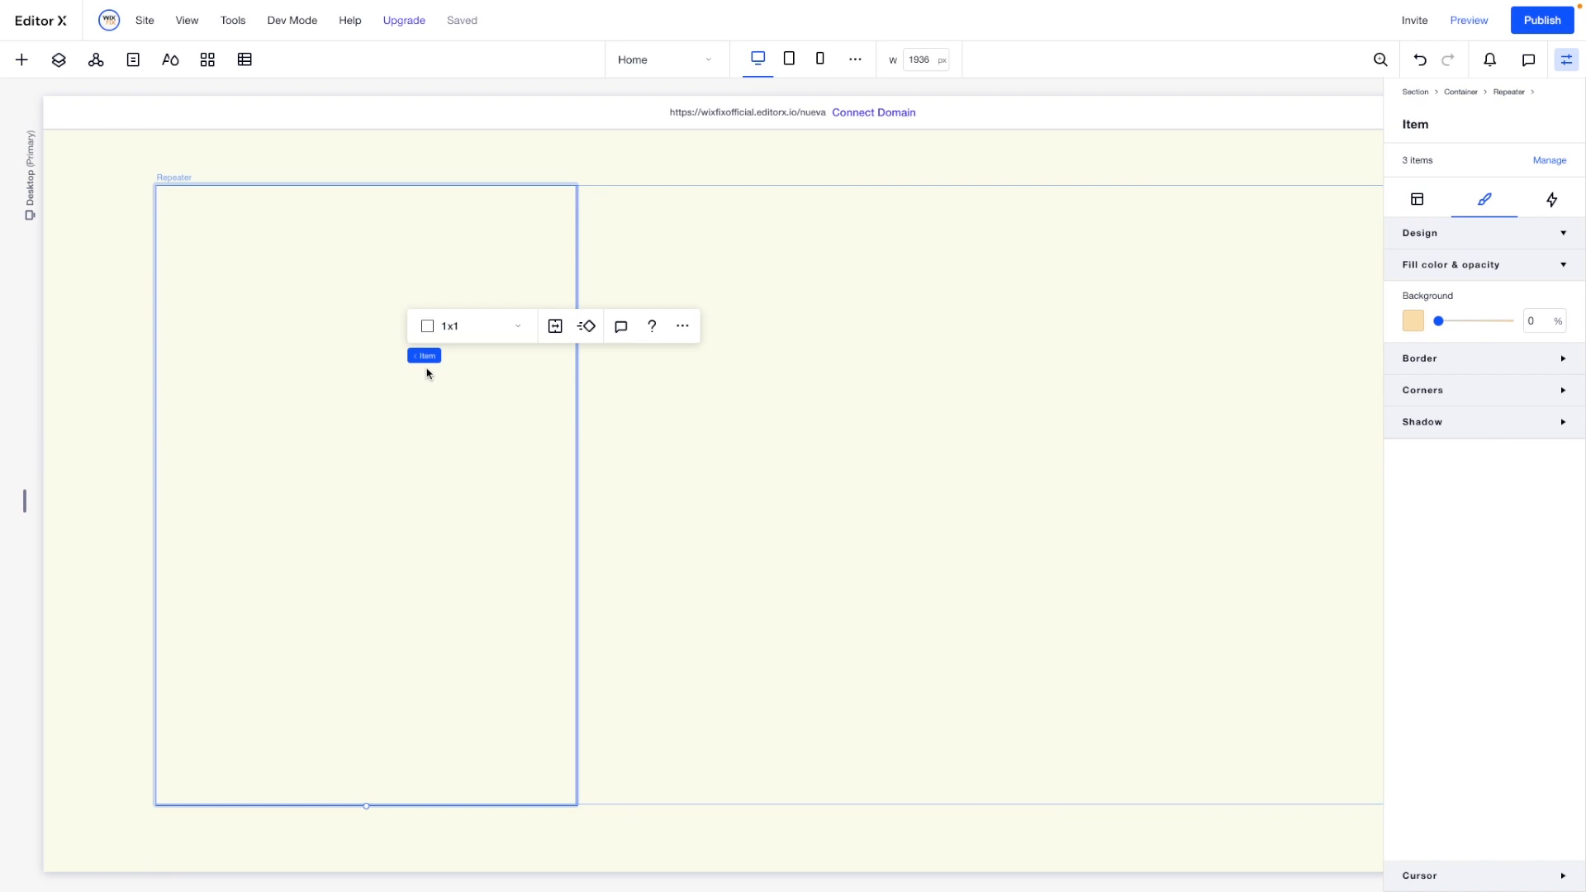
click(462, 331)
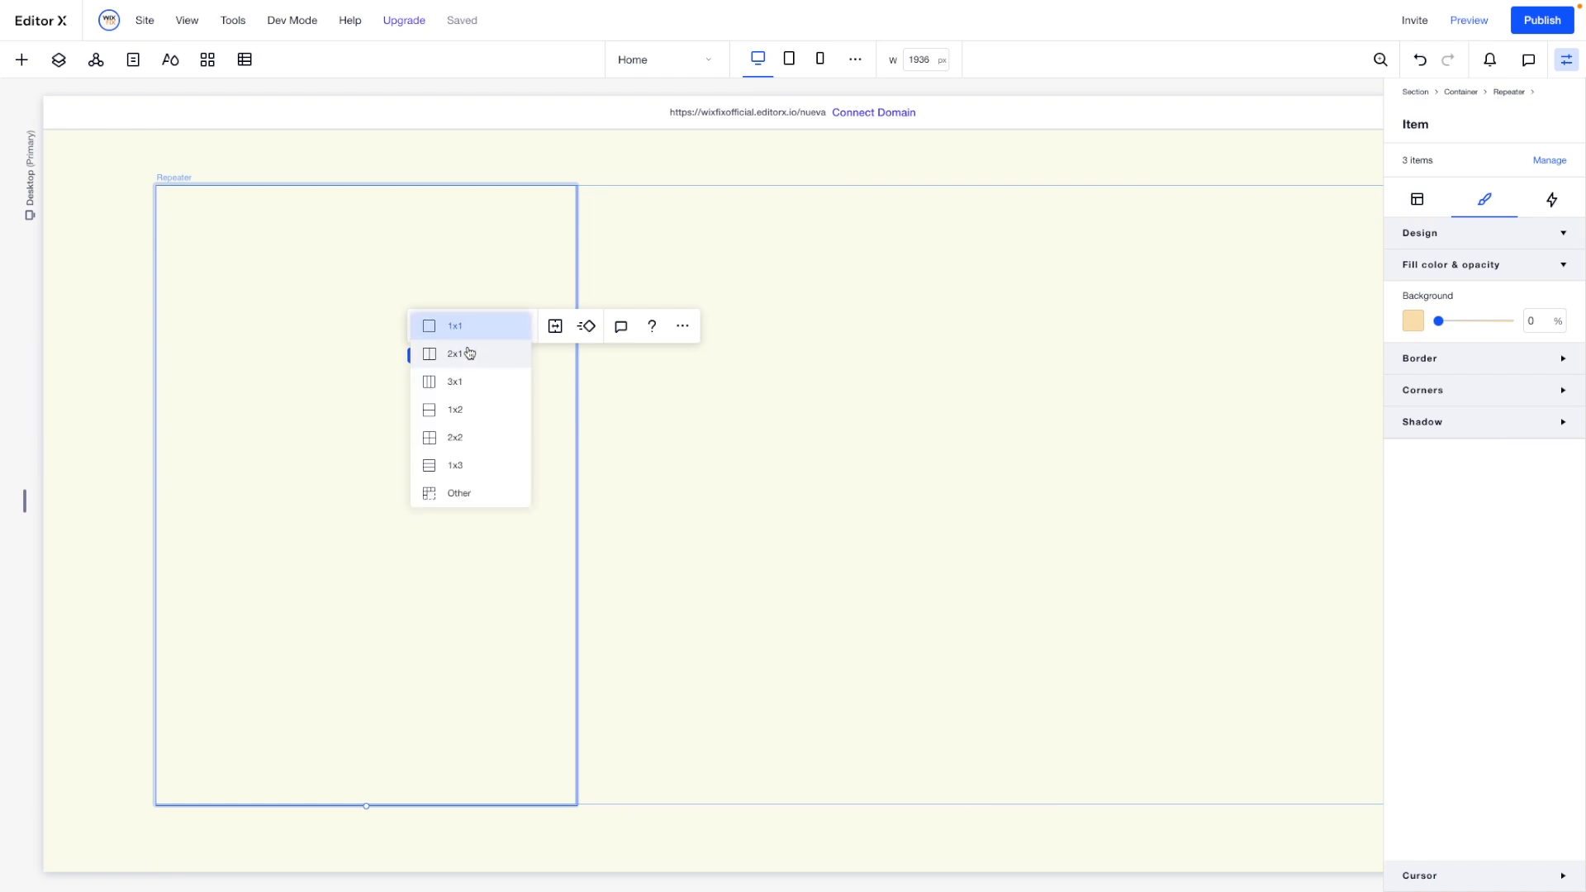
click(464, 413)
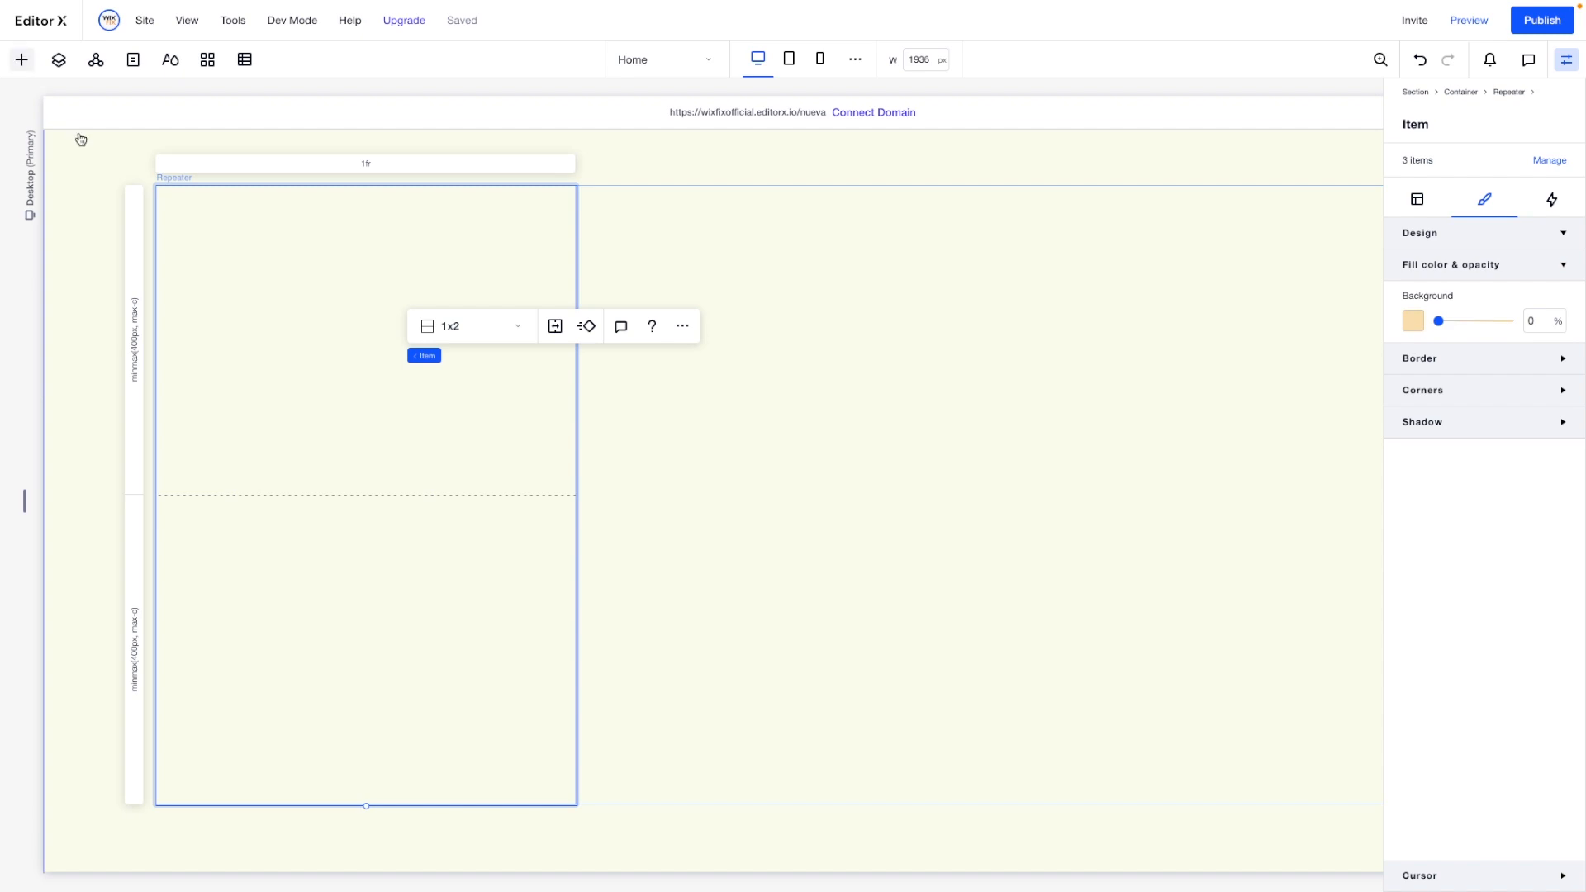
Add an image stretched across the repeater item's upper row, and replace the three items' pictures with two sunglasses portraits and a camel photo.
click(22, 60)
drag(174, 285, 407, 327)
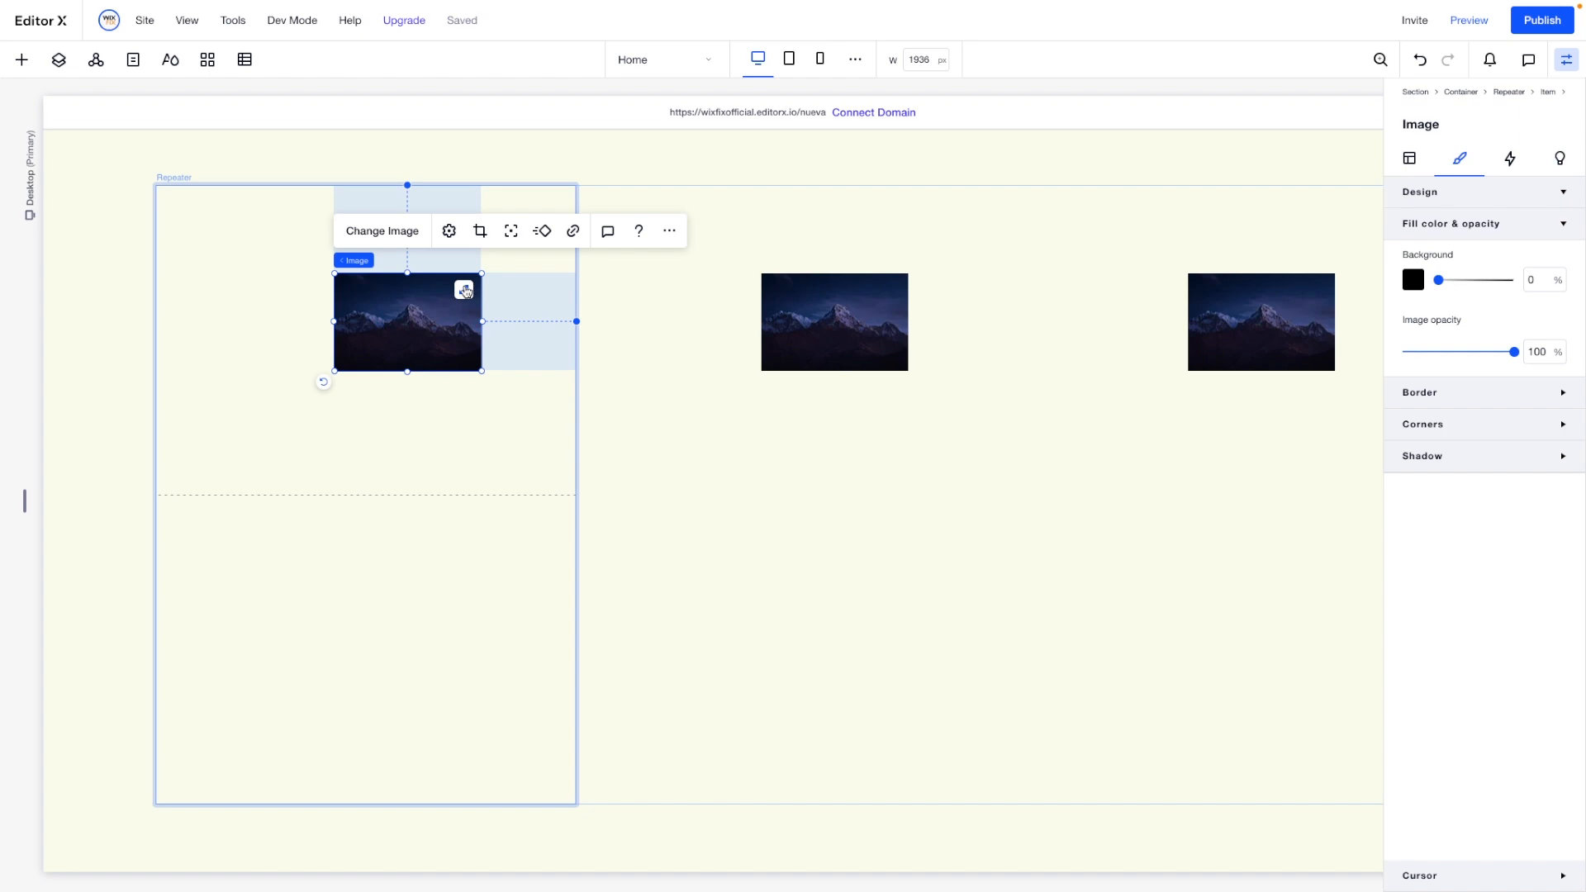
click(465, 289)
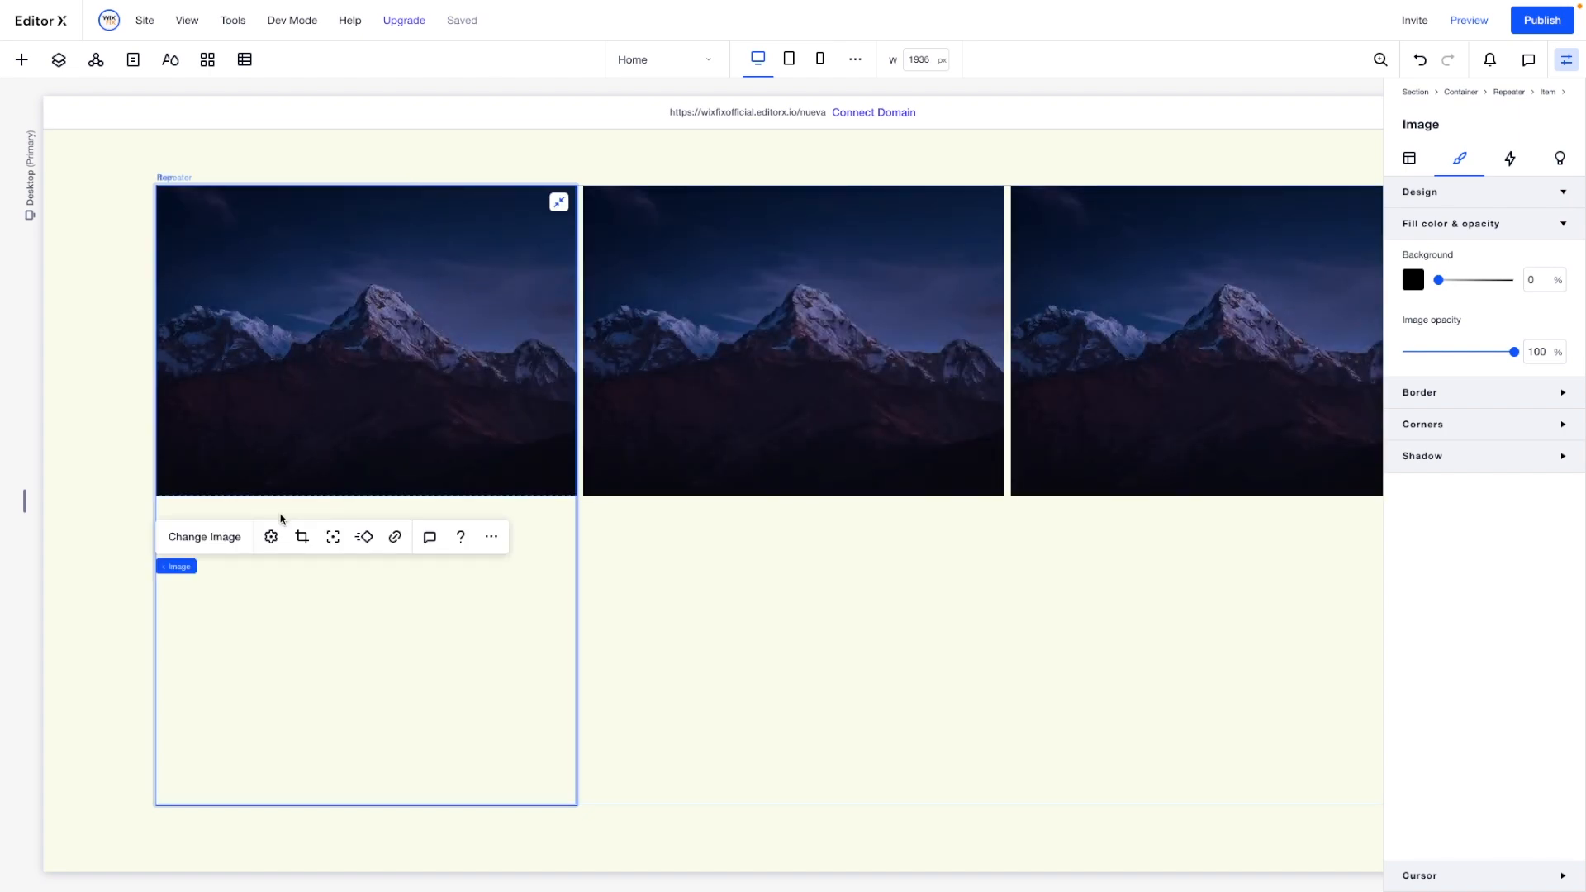
click(211, 537)
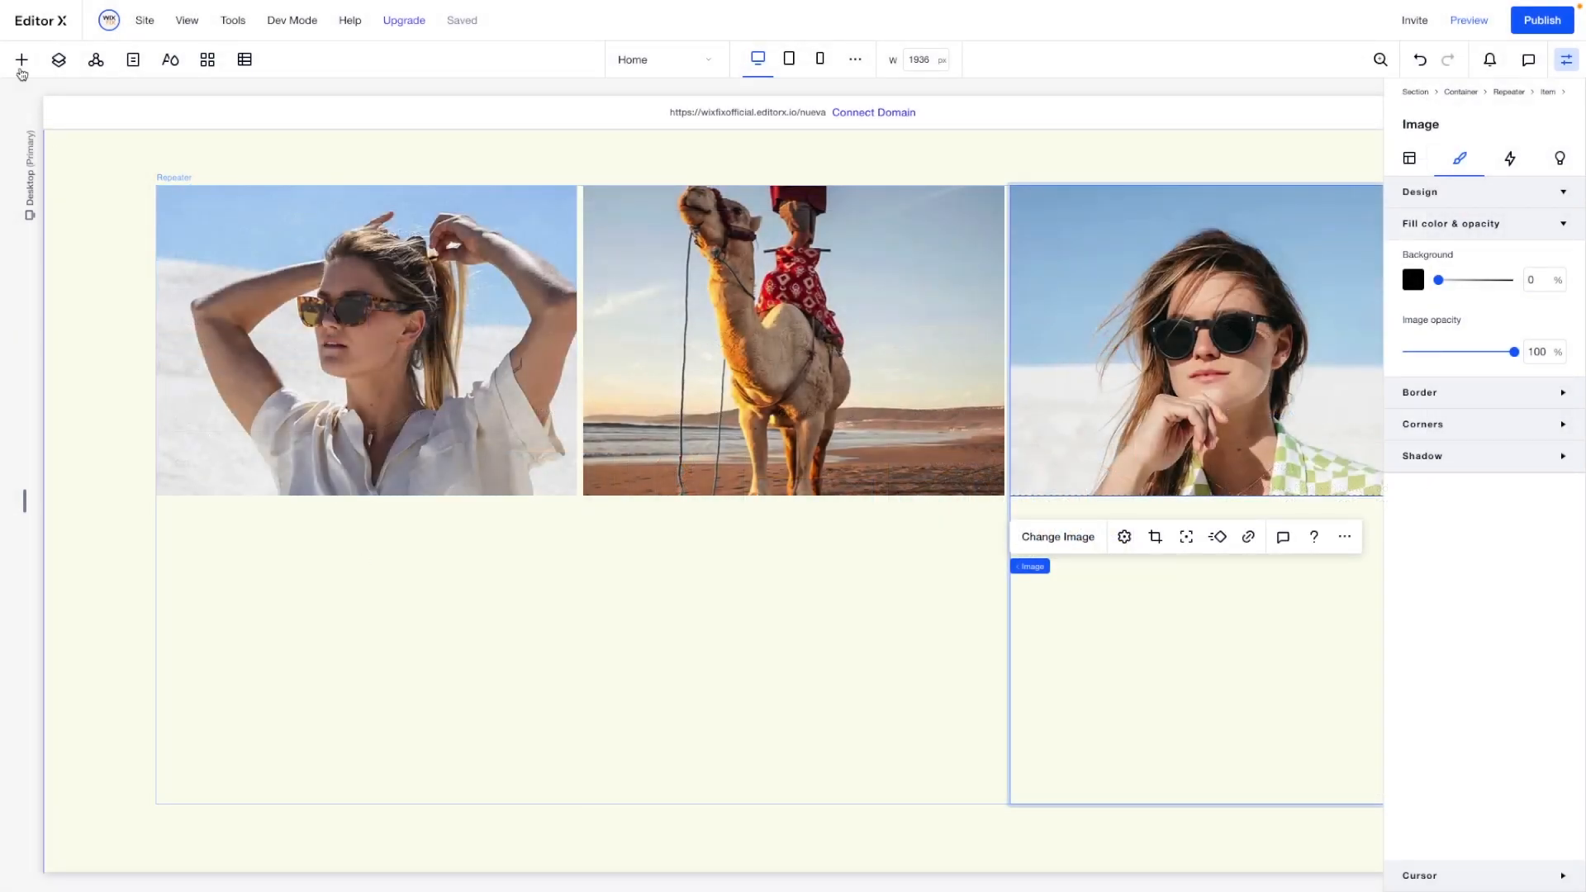
Add a container to the lower row of the repeater's first item and stretch it to fill the cell.
click(21, 59)
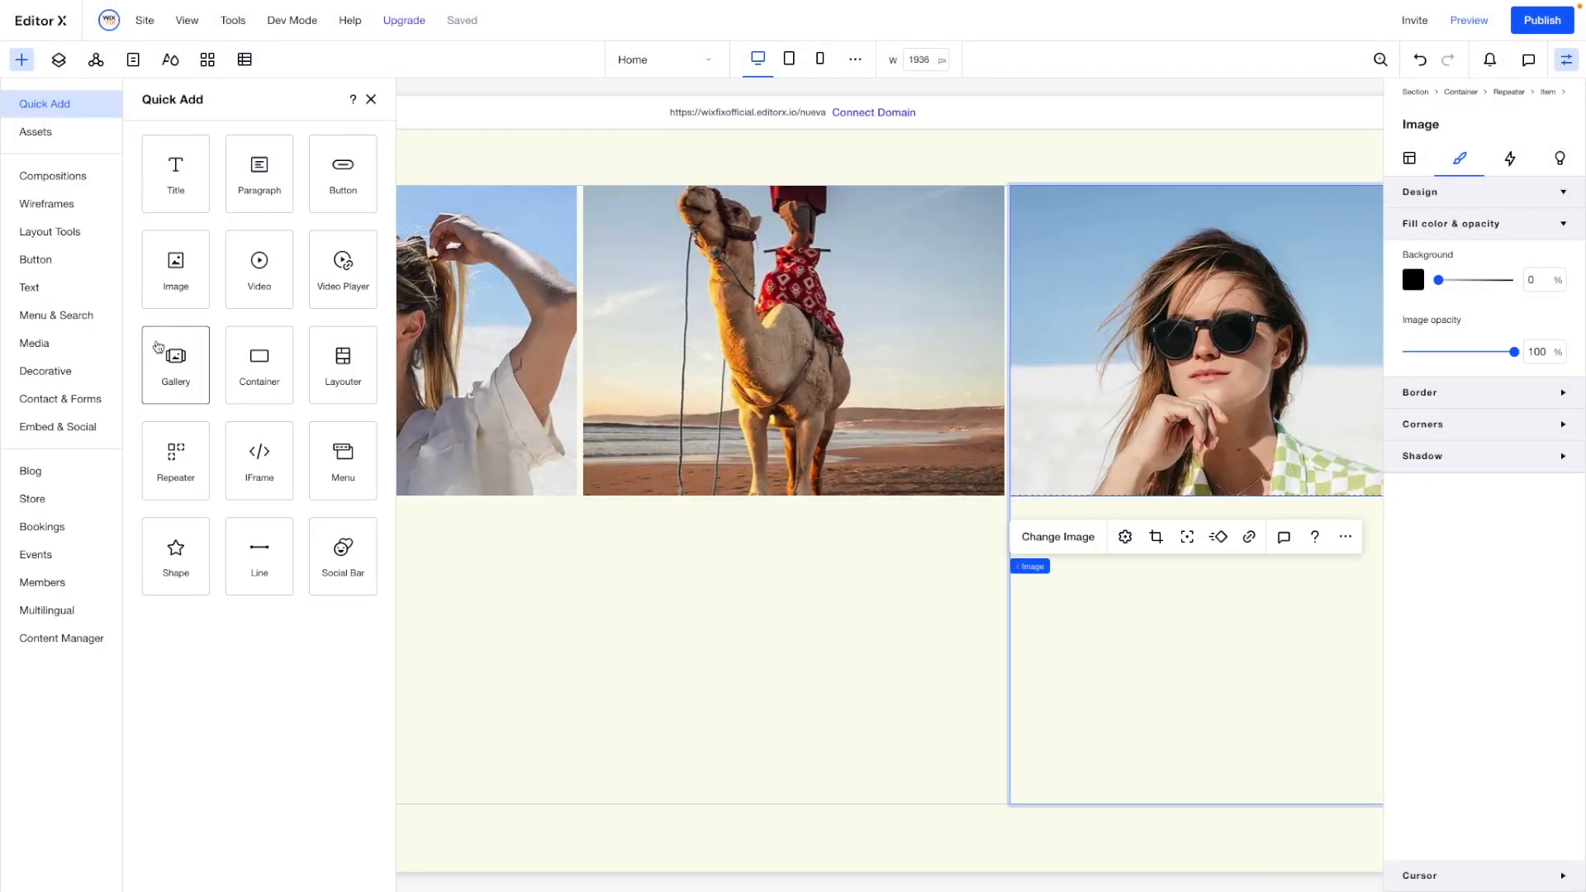
drag(256, 363, 364, 641)
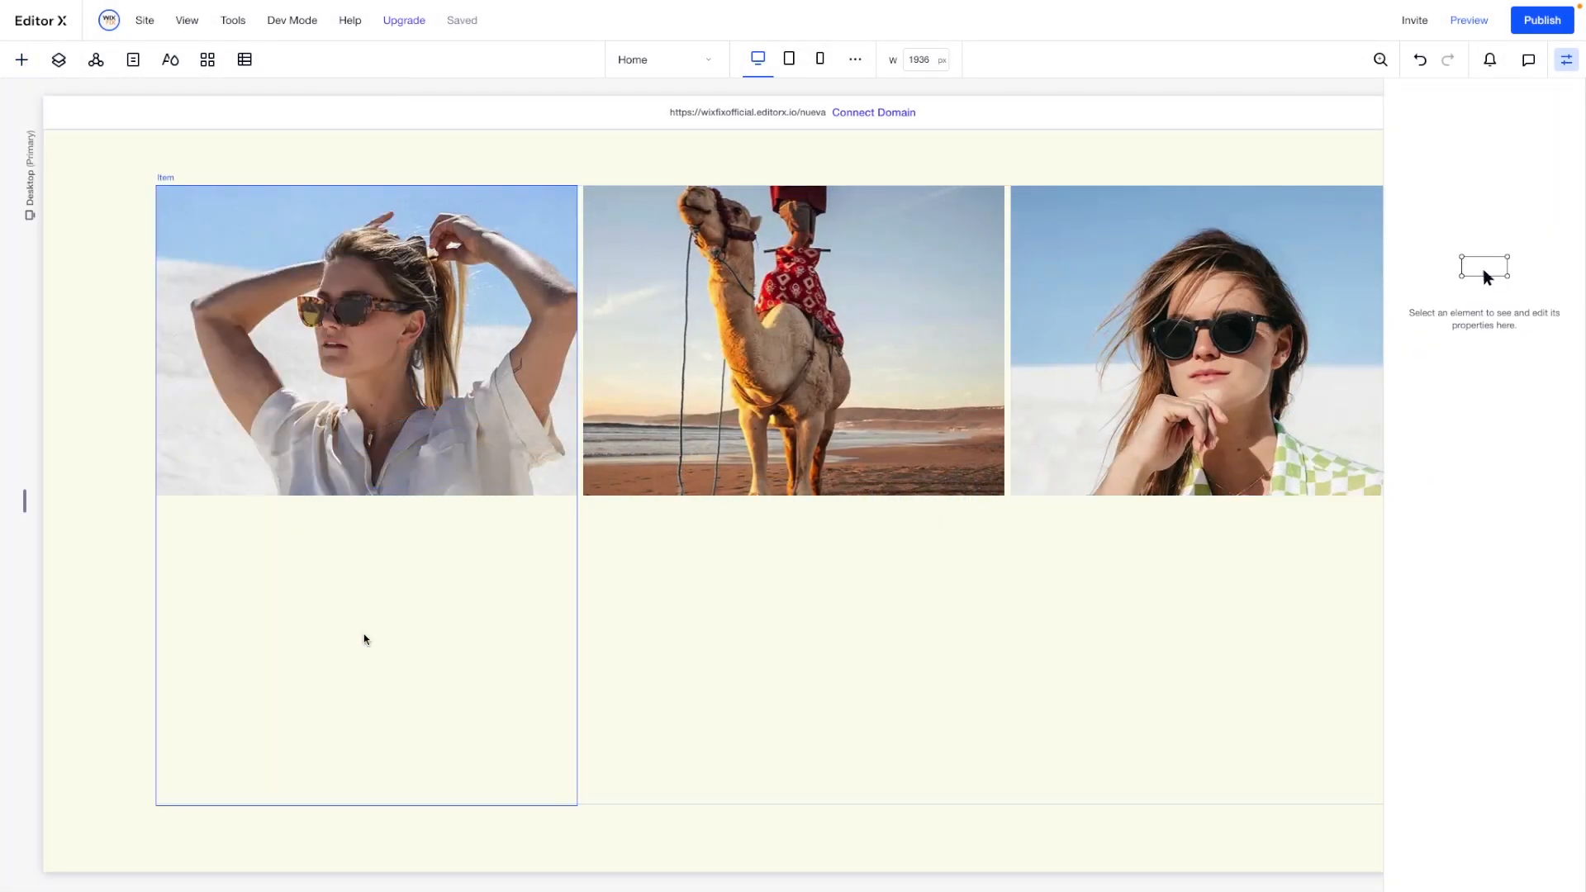
click(418, 544)
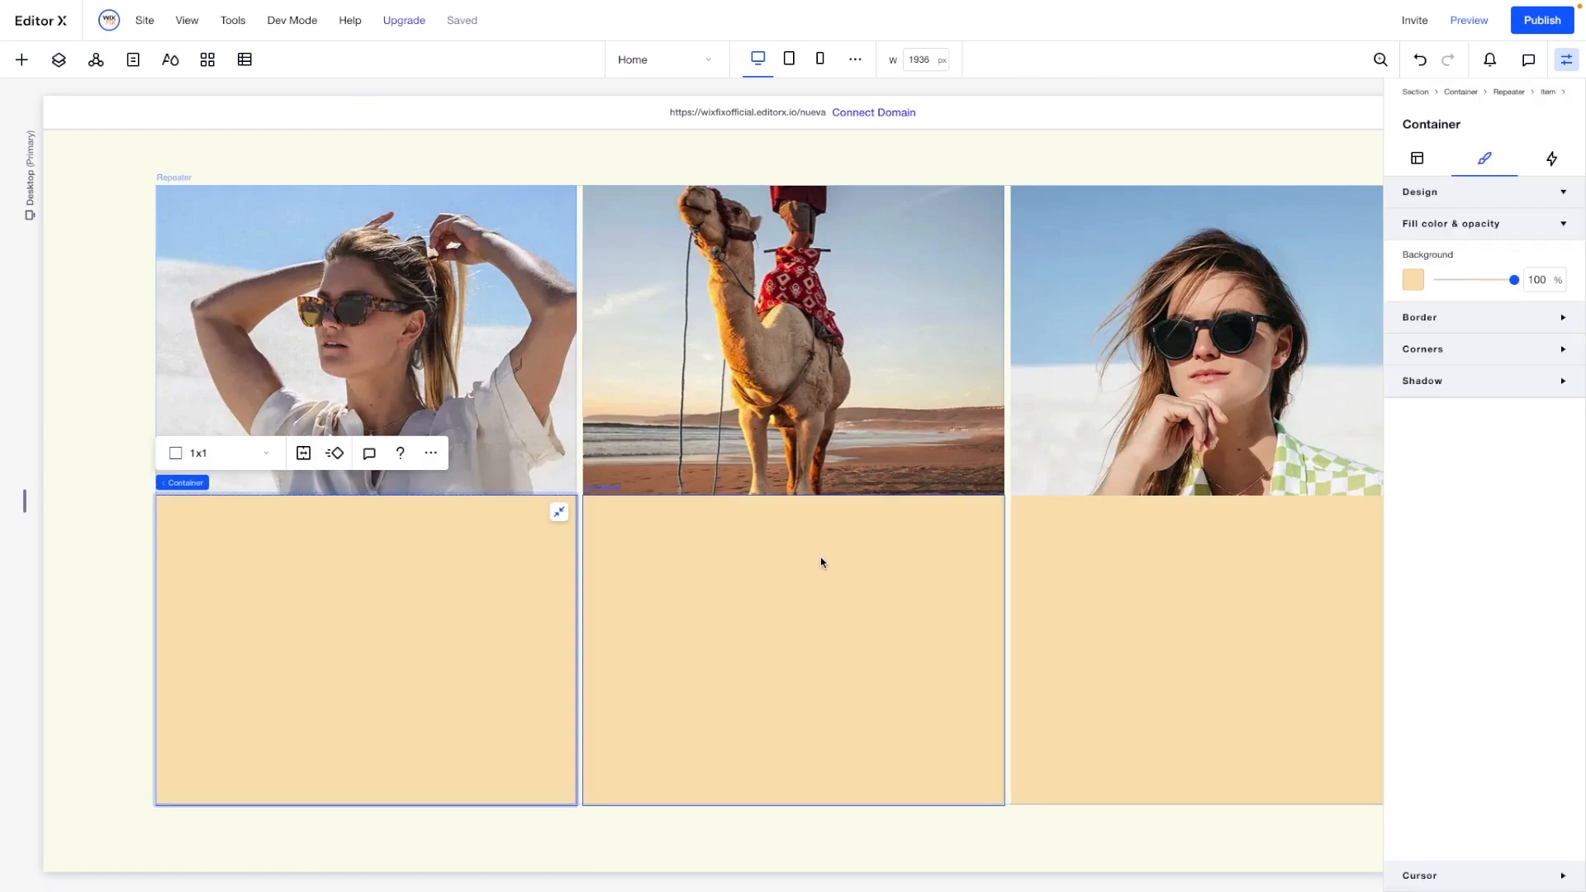
Fill the card container with the cream theme color (#FAFBEF) at 100% opacity.
click(1534, 280)
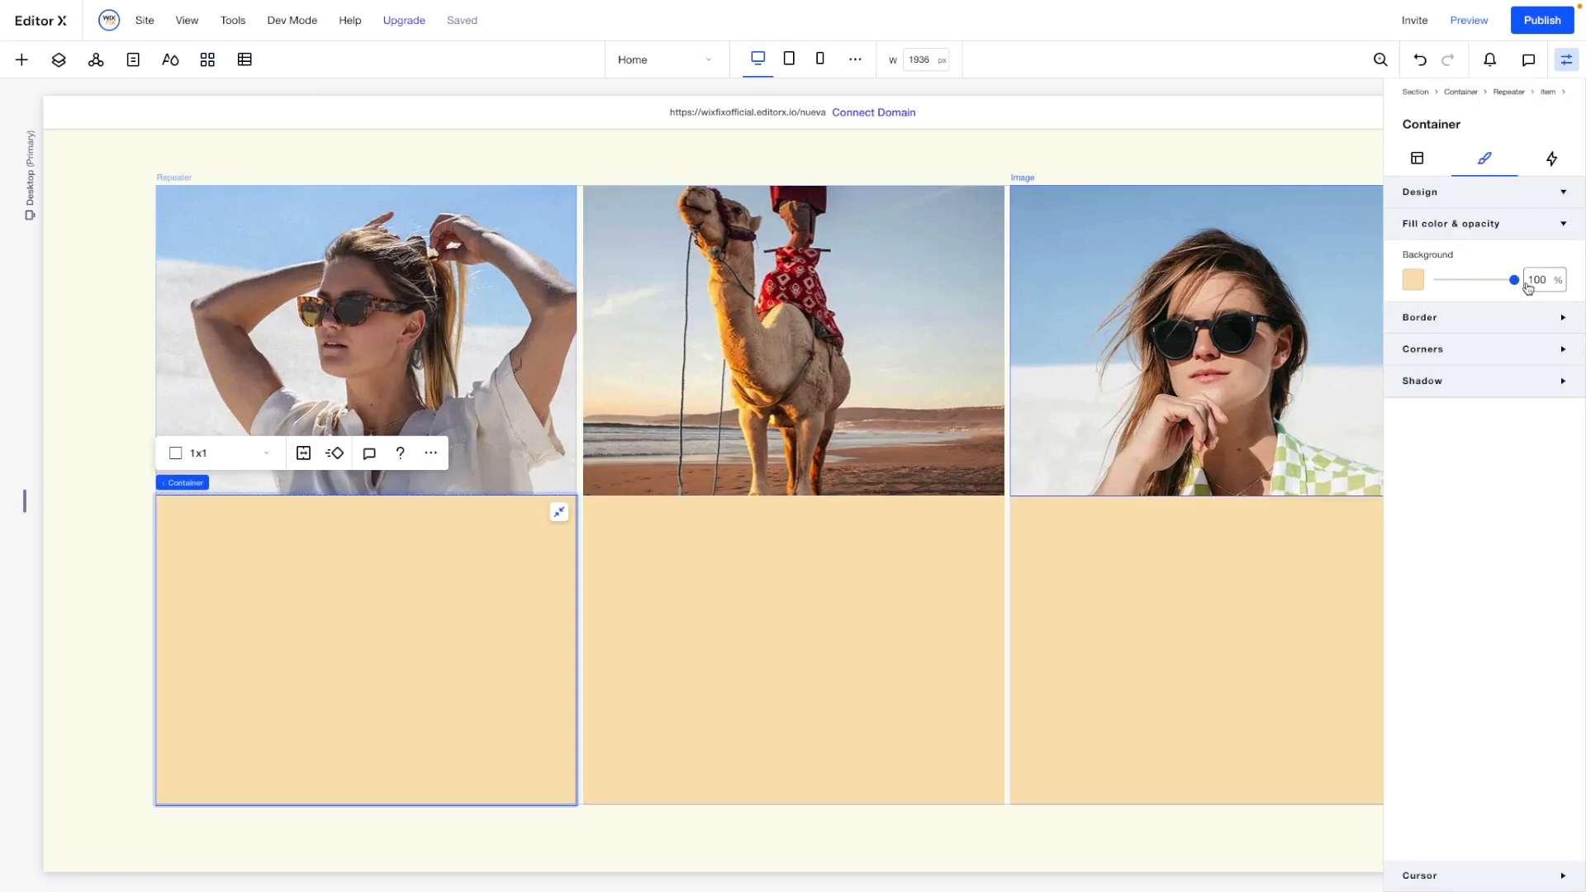
text(0)
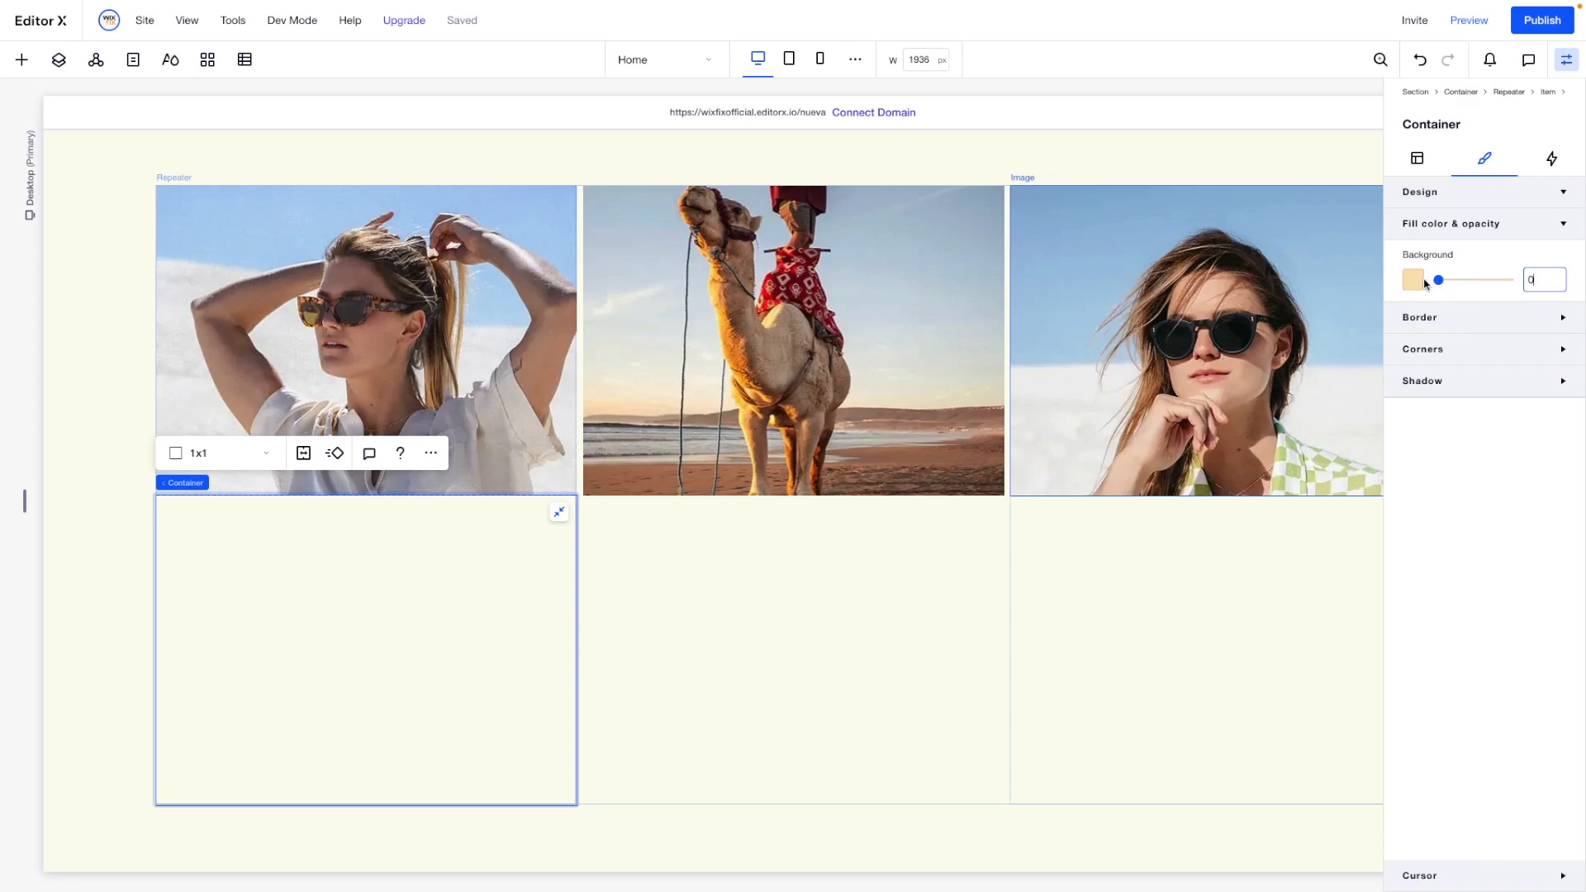
text(100)
click(1412, 282)
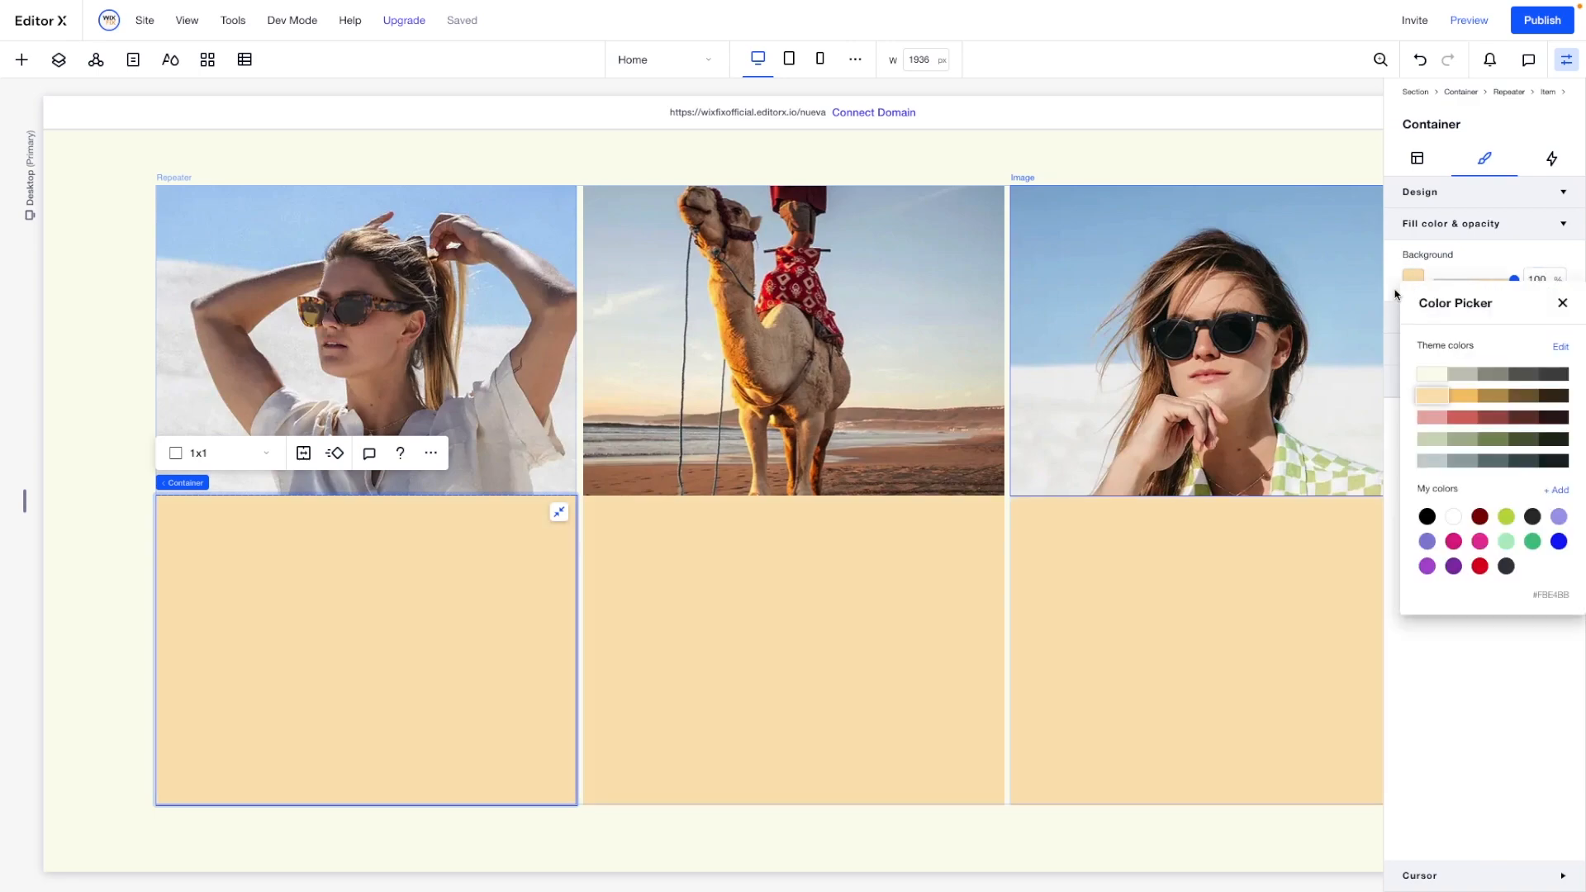
click(1431, 374)
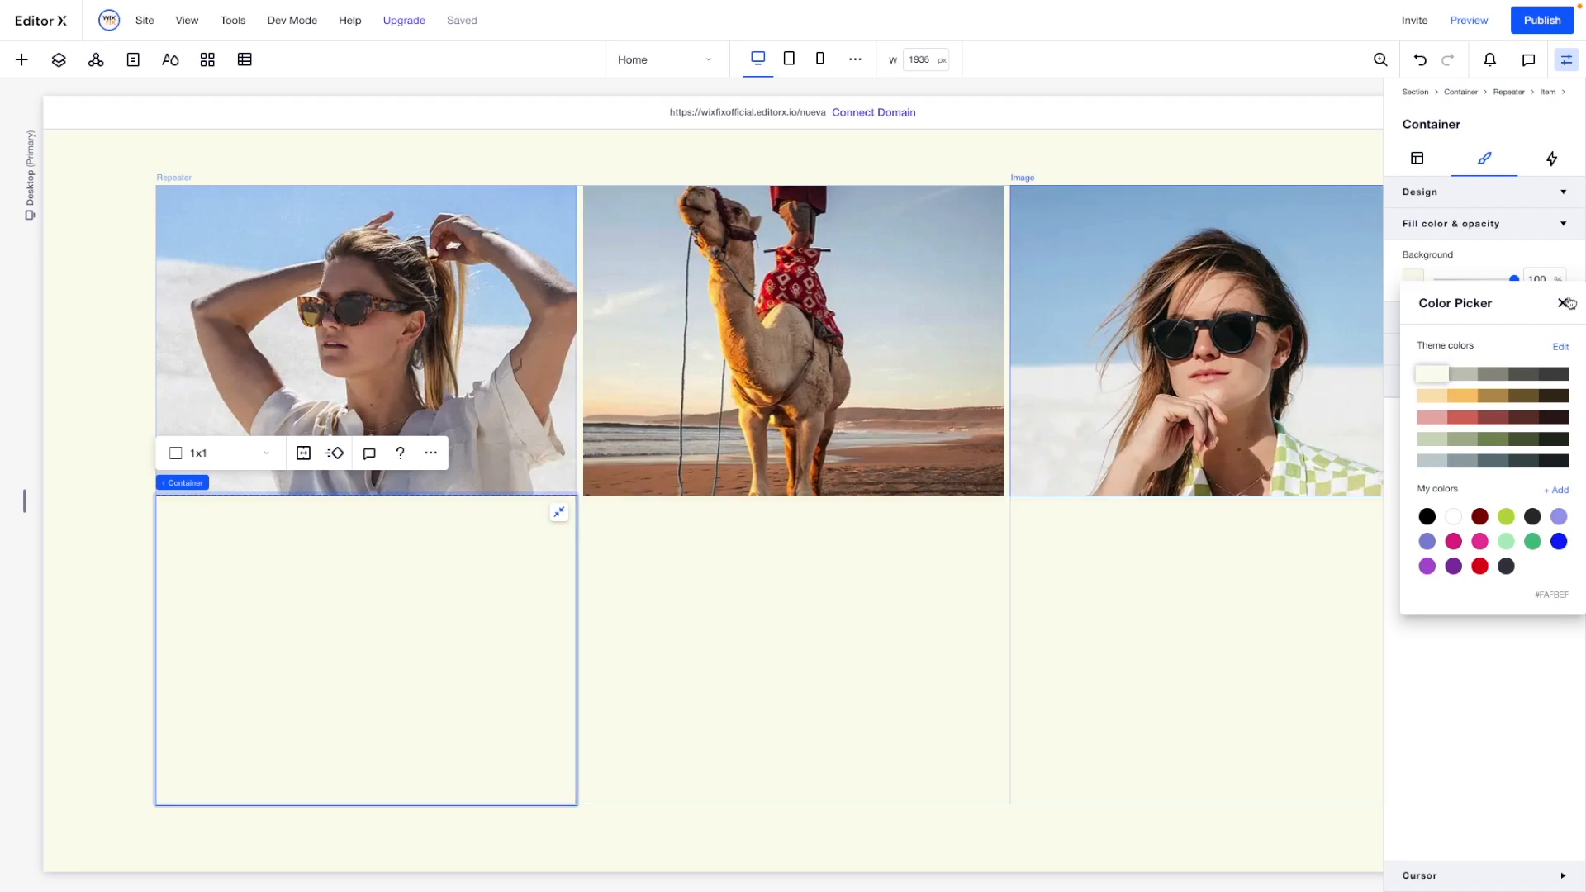
click(1567, 302)
Give the card container a 1 px border in the darkest grey theme color.
click(1472, 320)
click(1532, 447)
text(1)
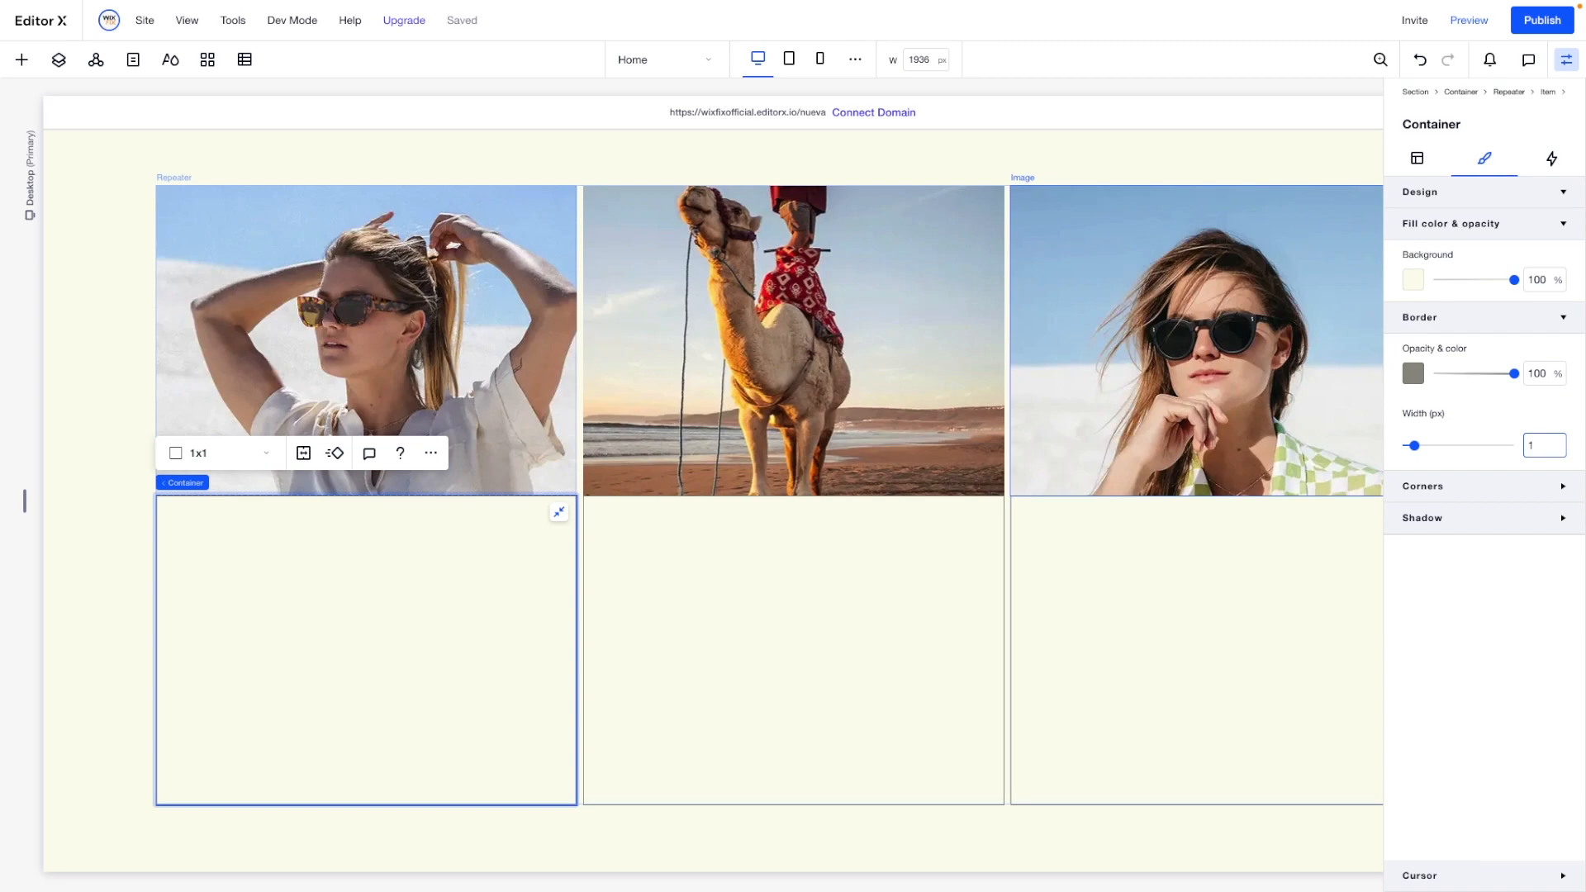
click(1413, 374)
click(1553, 476)
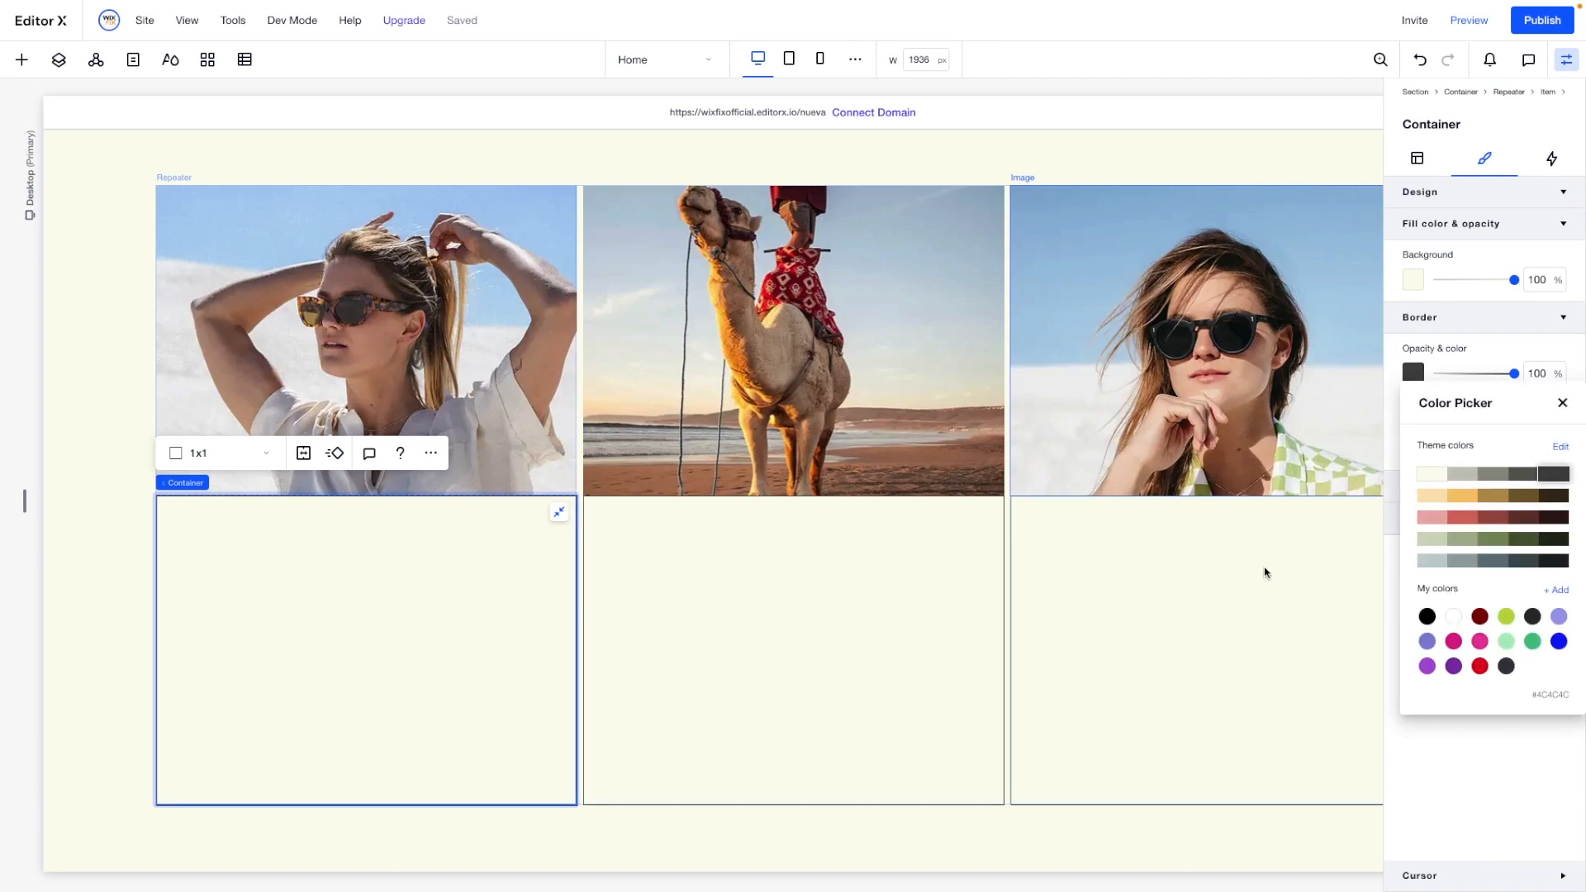
Divide the card container under the first photo into a 1x2 grid.
click(219, 461)
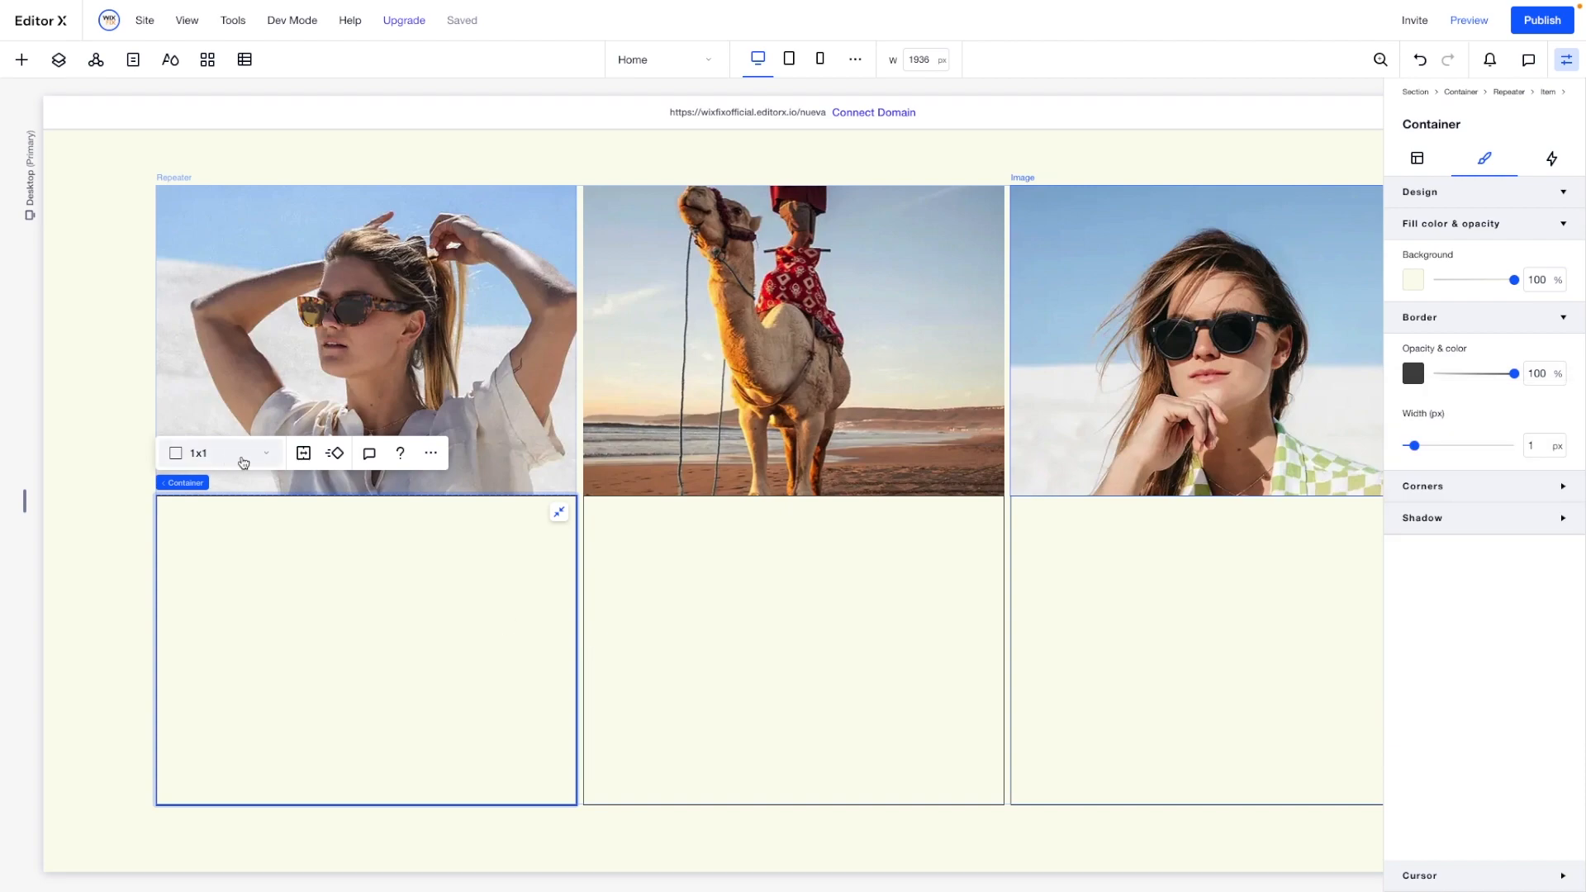
click(240, 460)
click(220, 538)
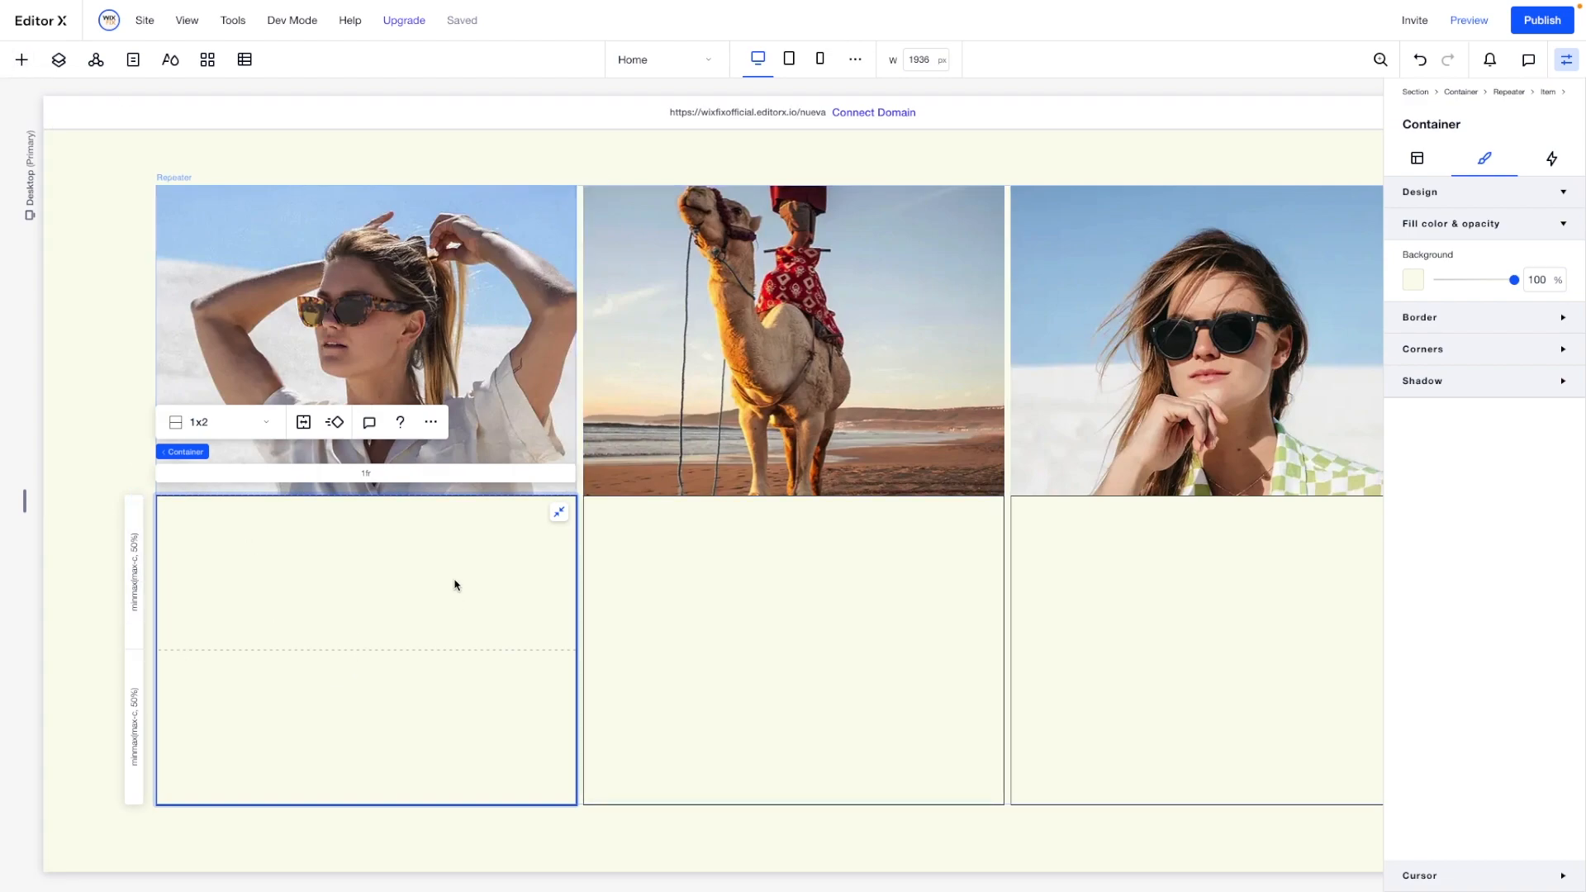
Copy the "material." text stack from the sunglasses features section into the first card's container and center it in the upper row.
scroll(1378, 530, down, 15)
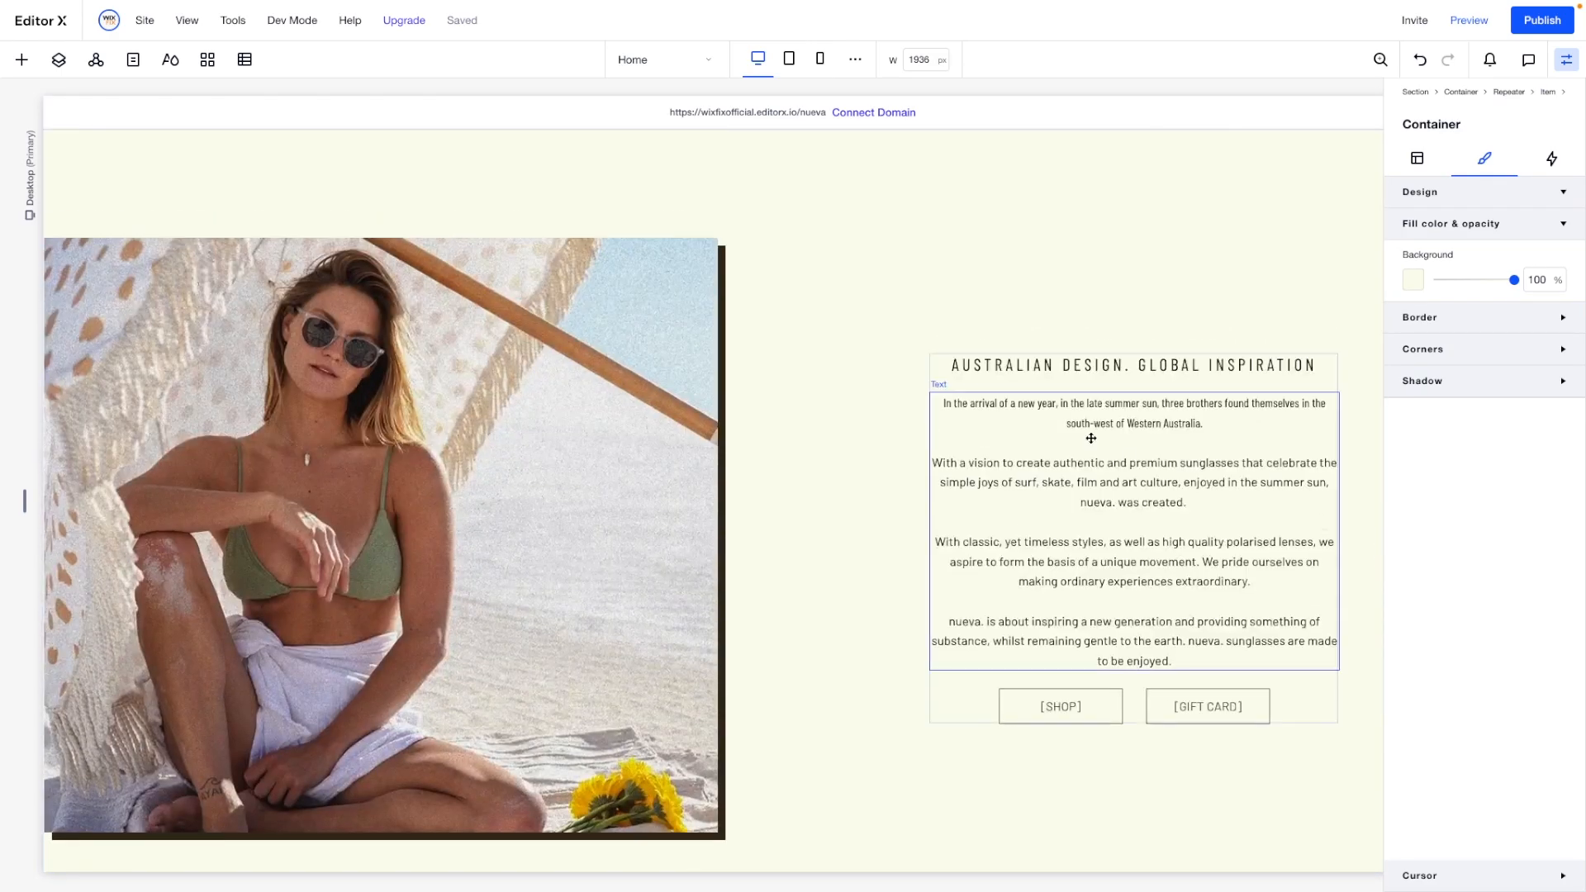
scroll(1091, 438, down, 10)
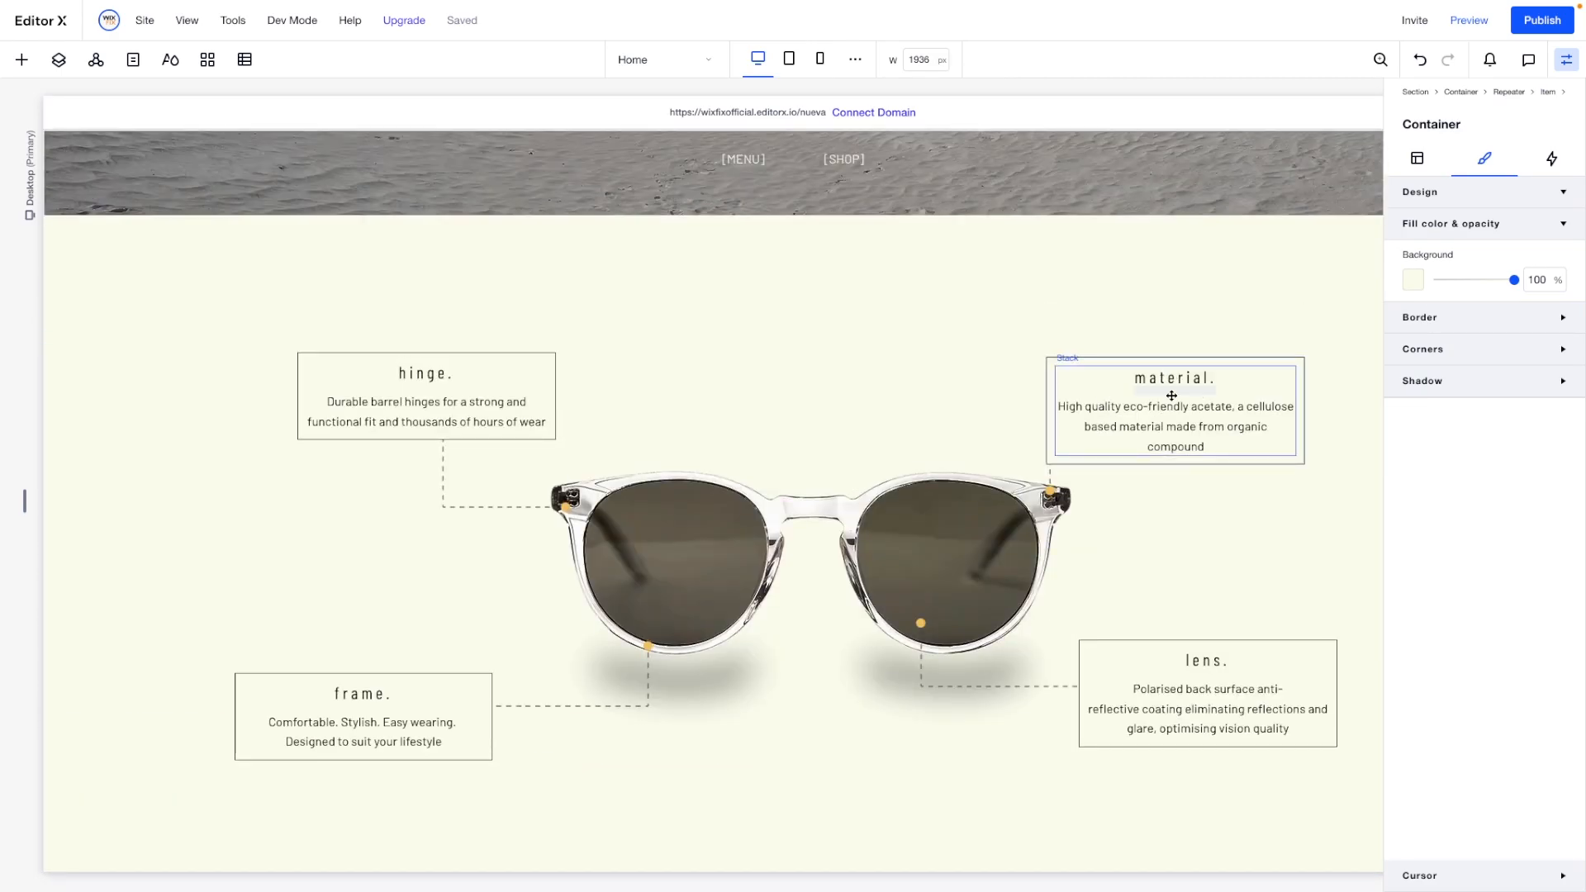
click(1171, 391)
scroll(1170, 391, up, 20)
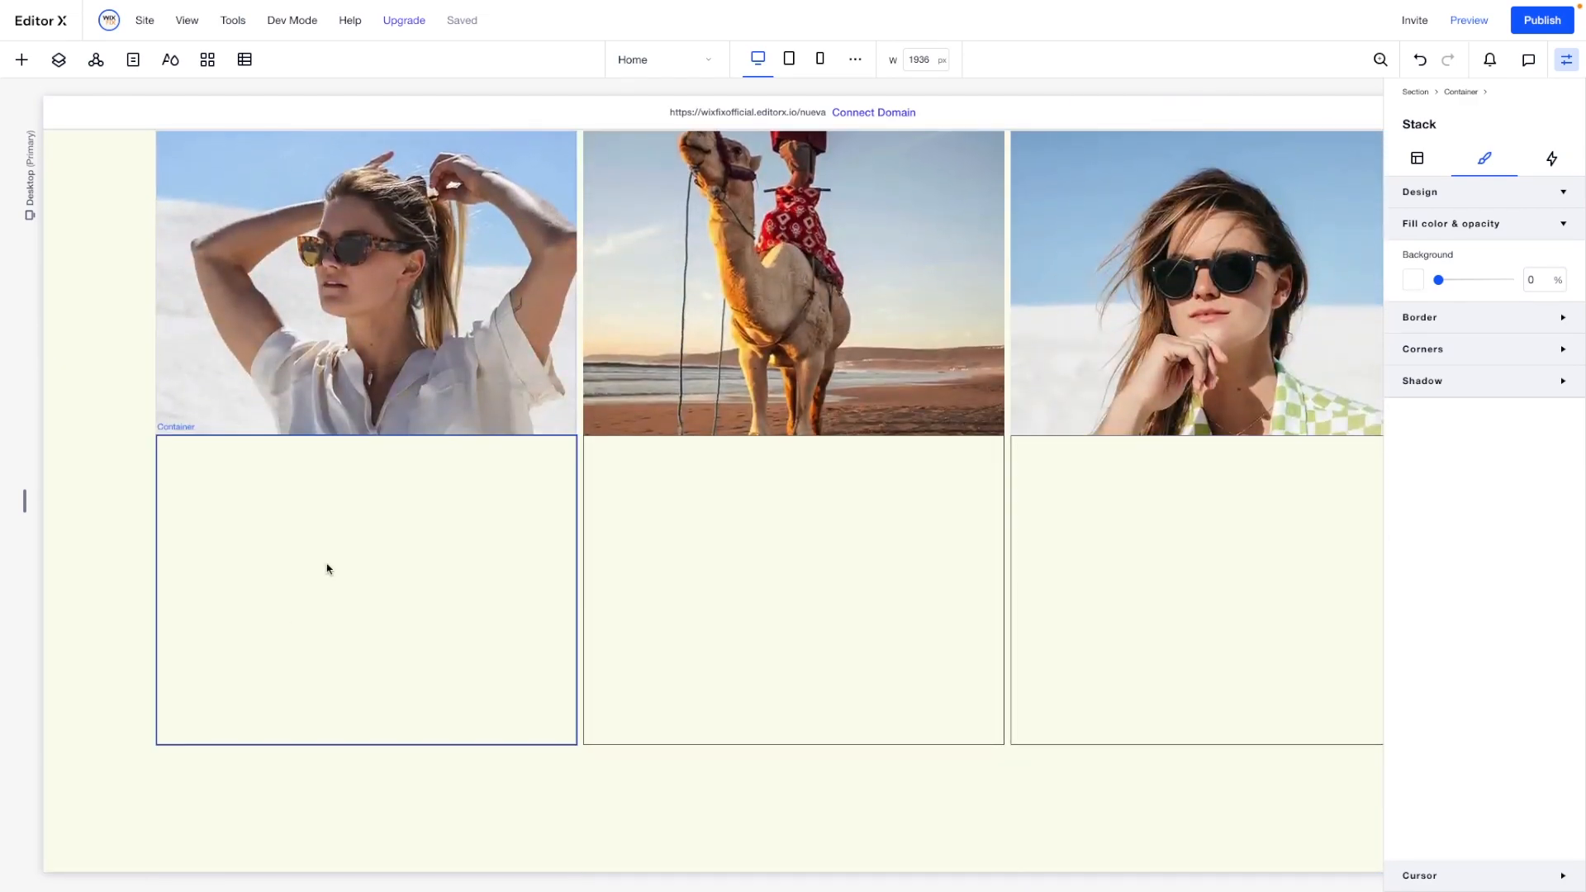
click(355, 533)
right_click(364, 520)
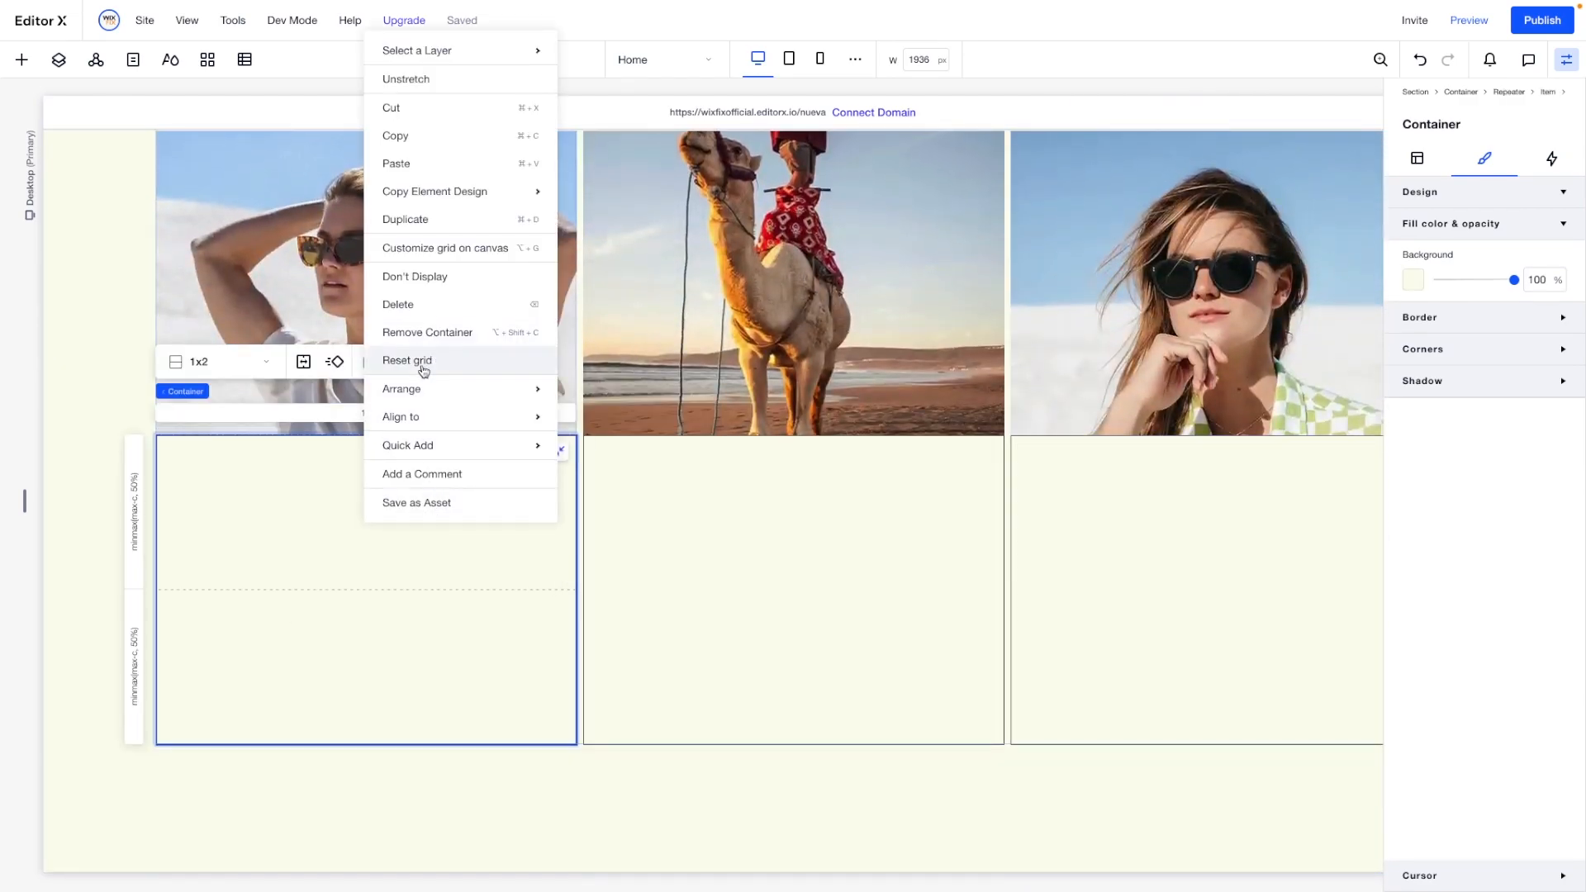
click(396, 167)
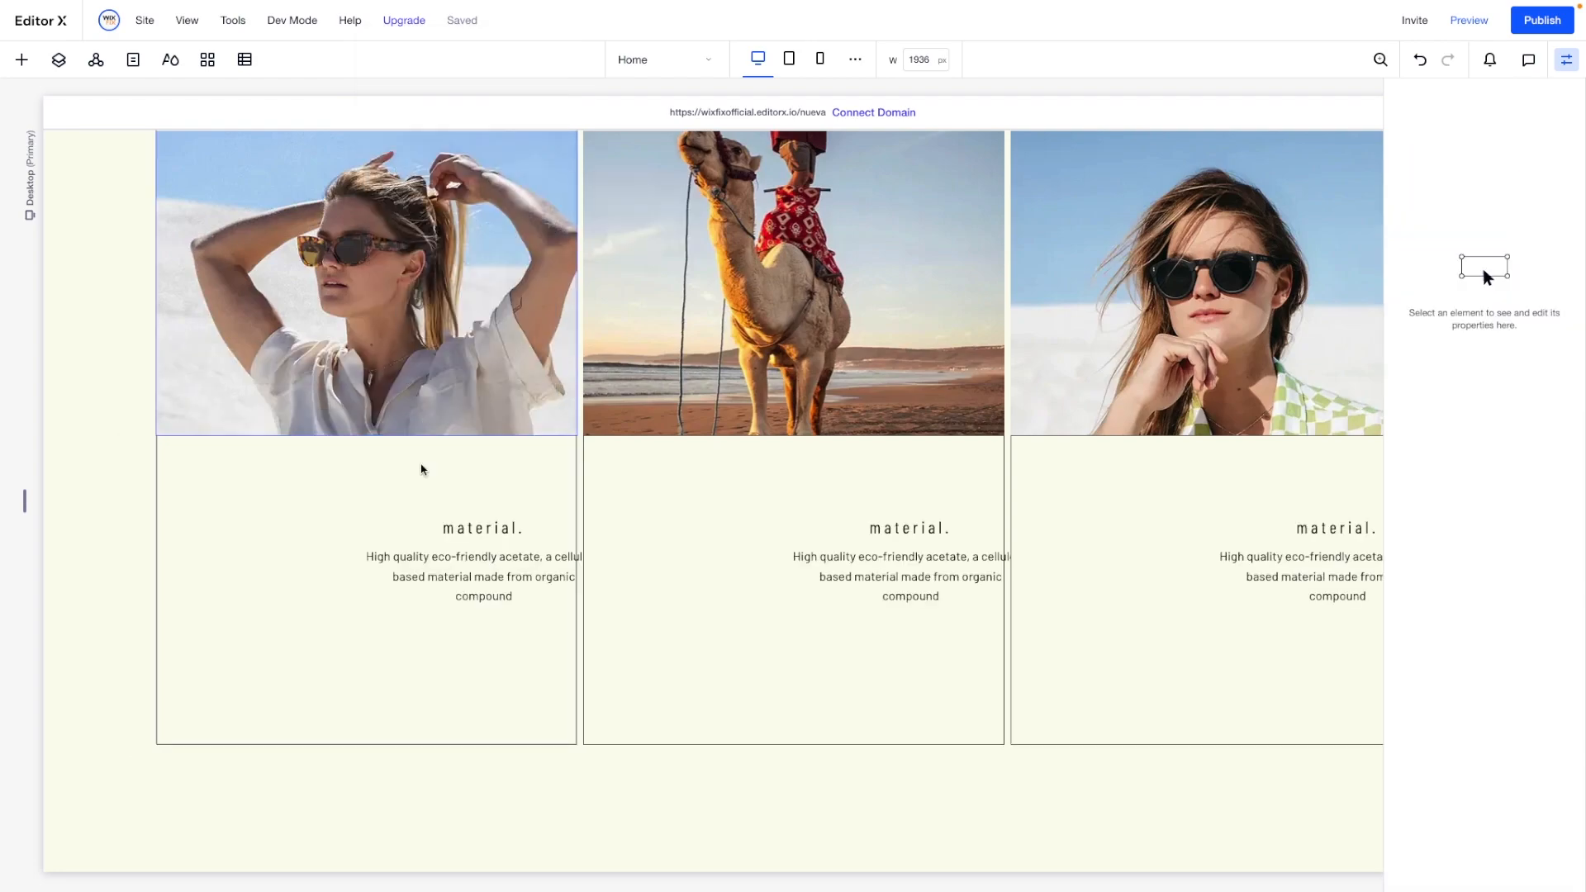
click(419, 560)
drag(460, 541, 356, 500)
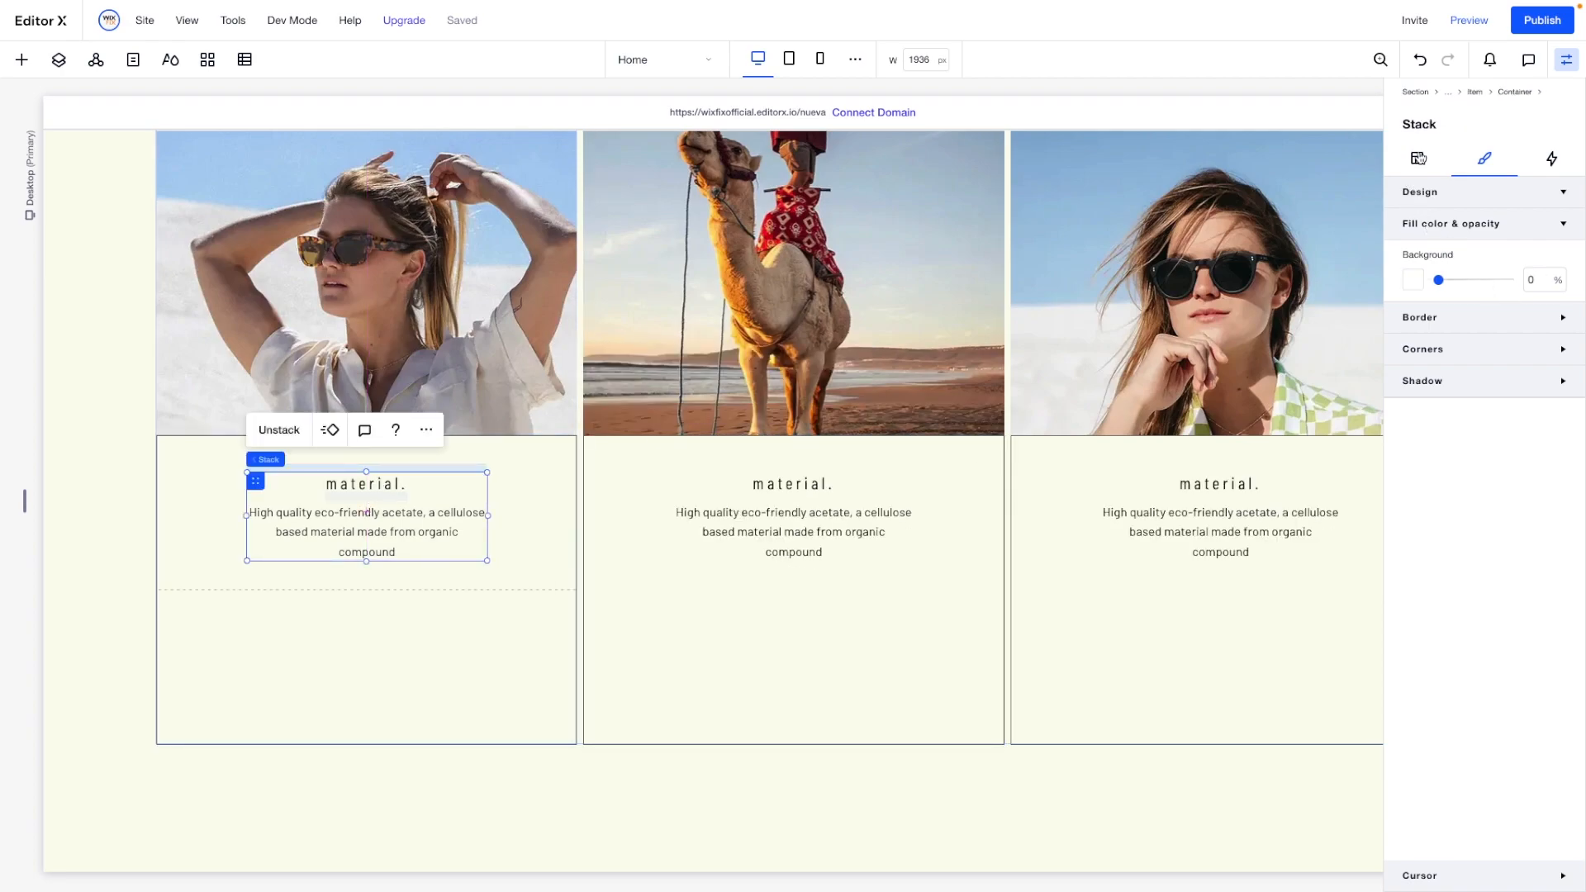
Left-align the items in the first card's text stack and set the "material." heading's letter spacing to 0.1 em.
click(1417, 158)
click(1415, 565)
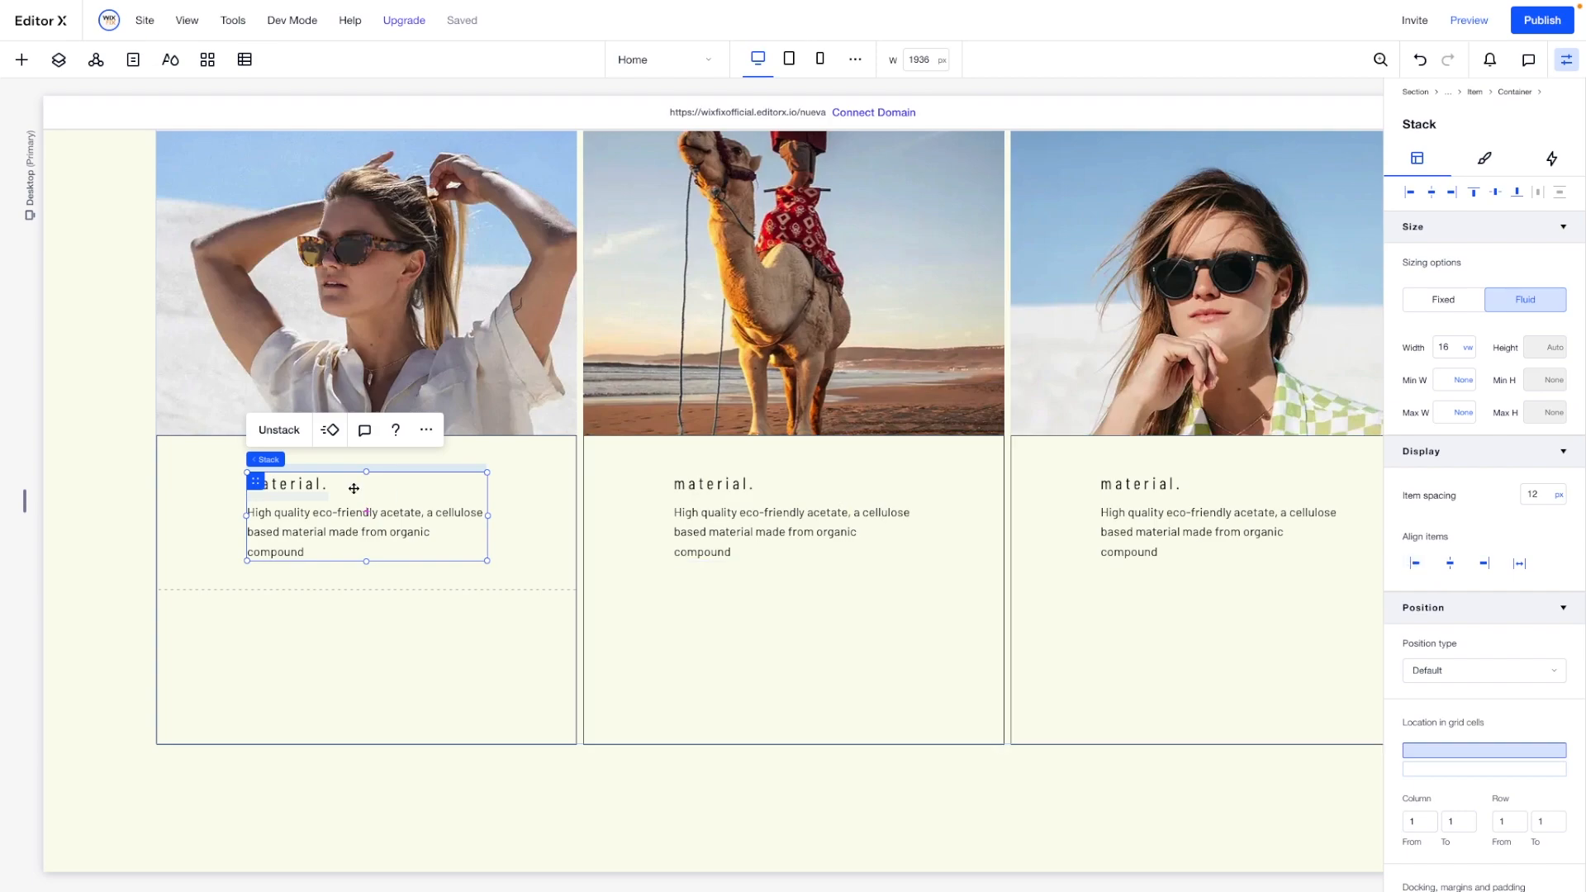
click(310, 484)
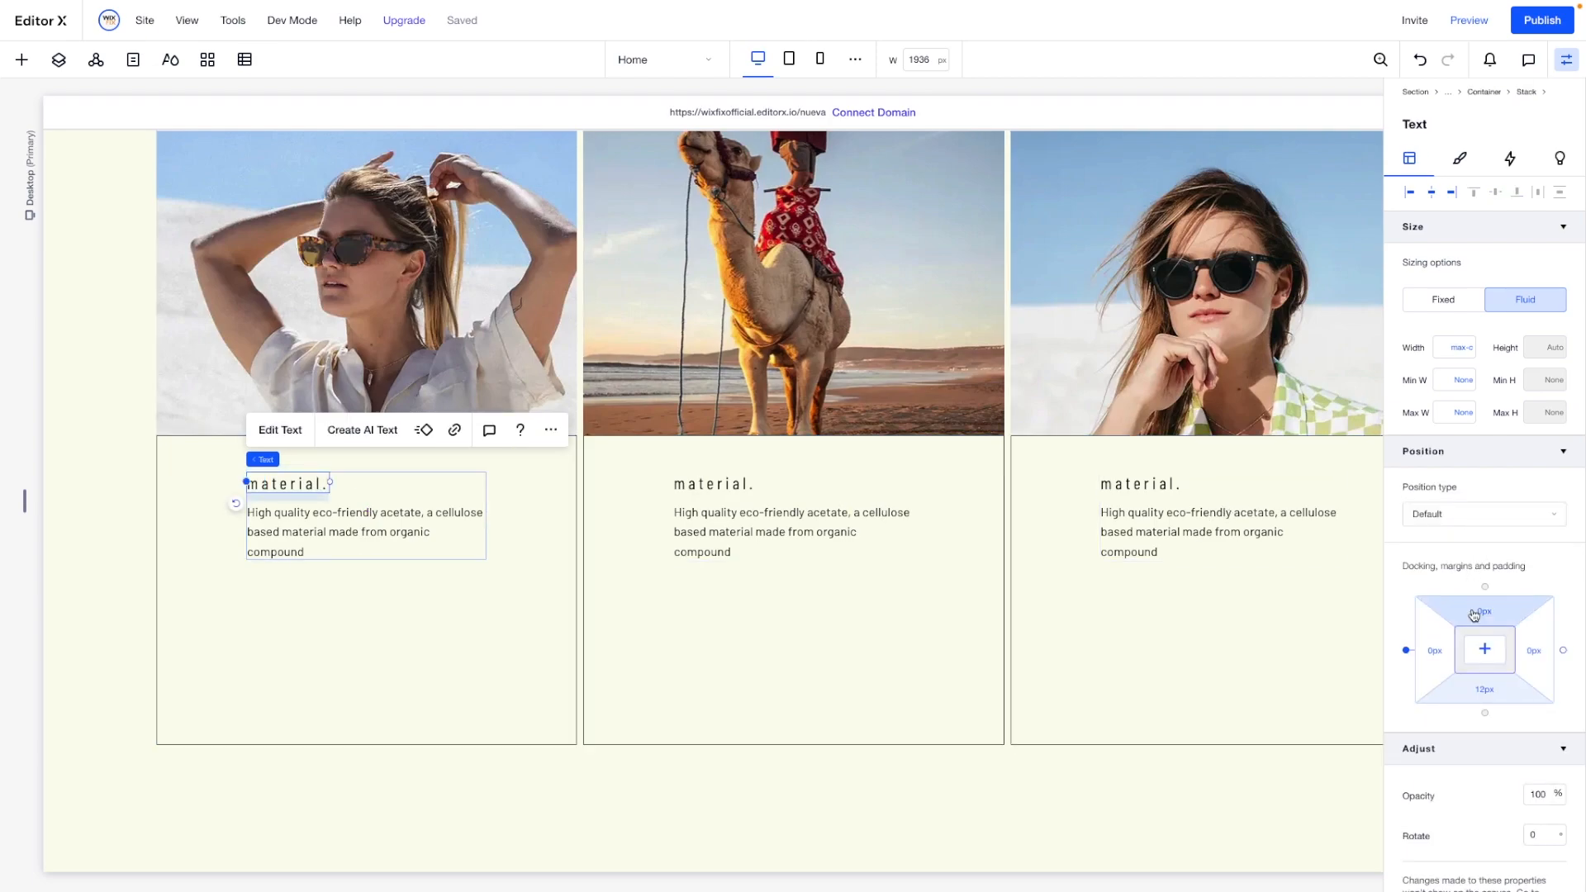
scroll(1474, 607, down, 2)
scroll(1501, 751, up, 2)
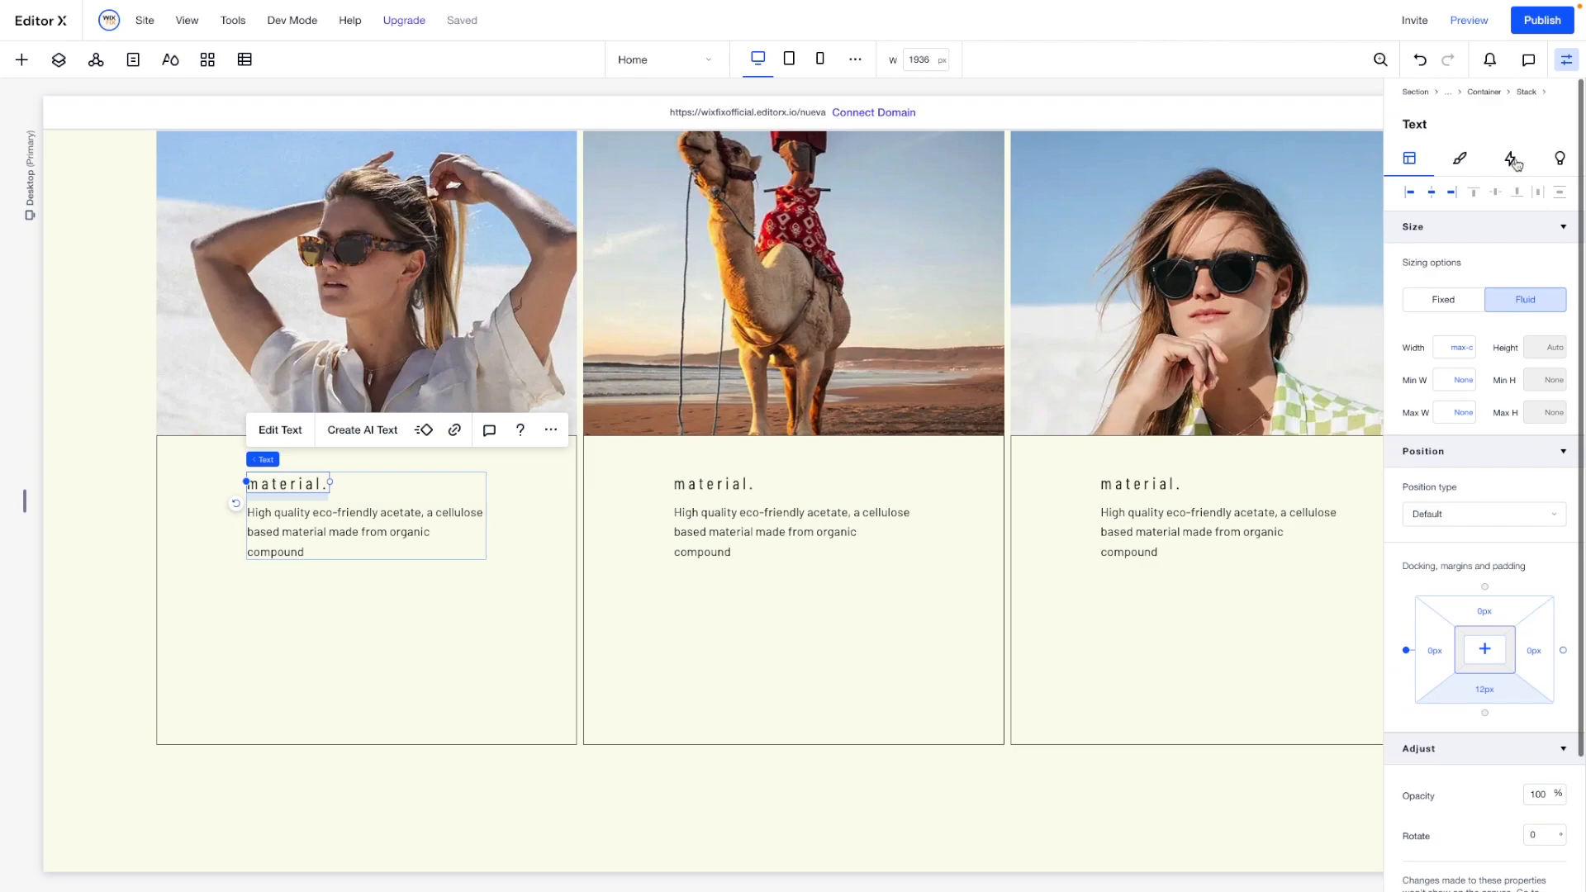
click(1459, 160)
click(1535, 633)
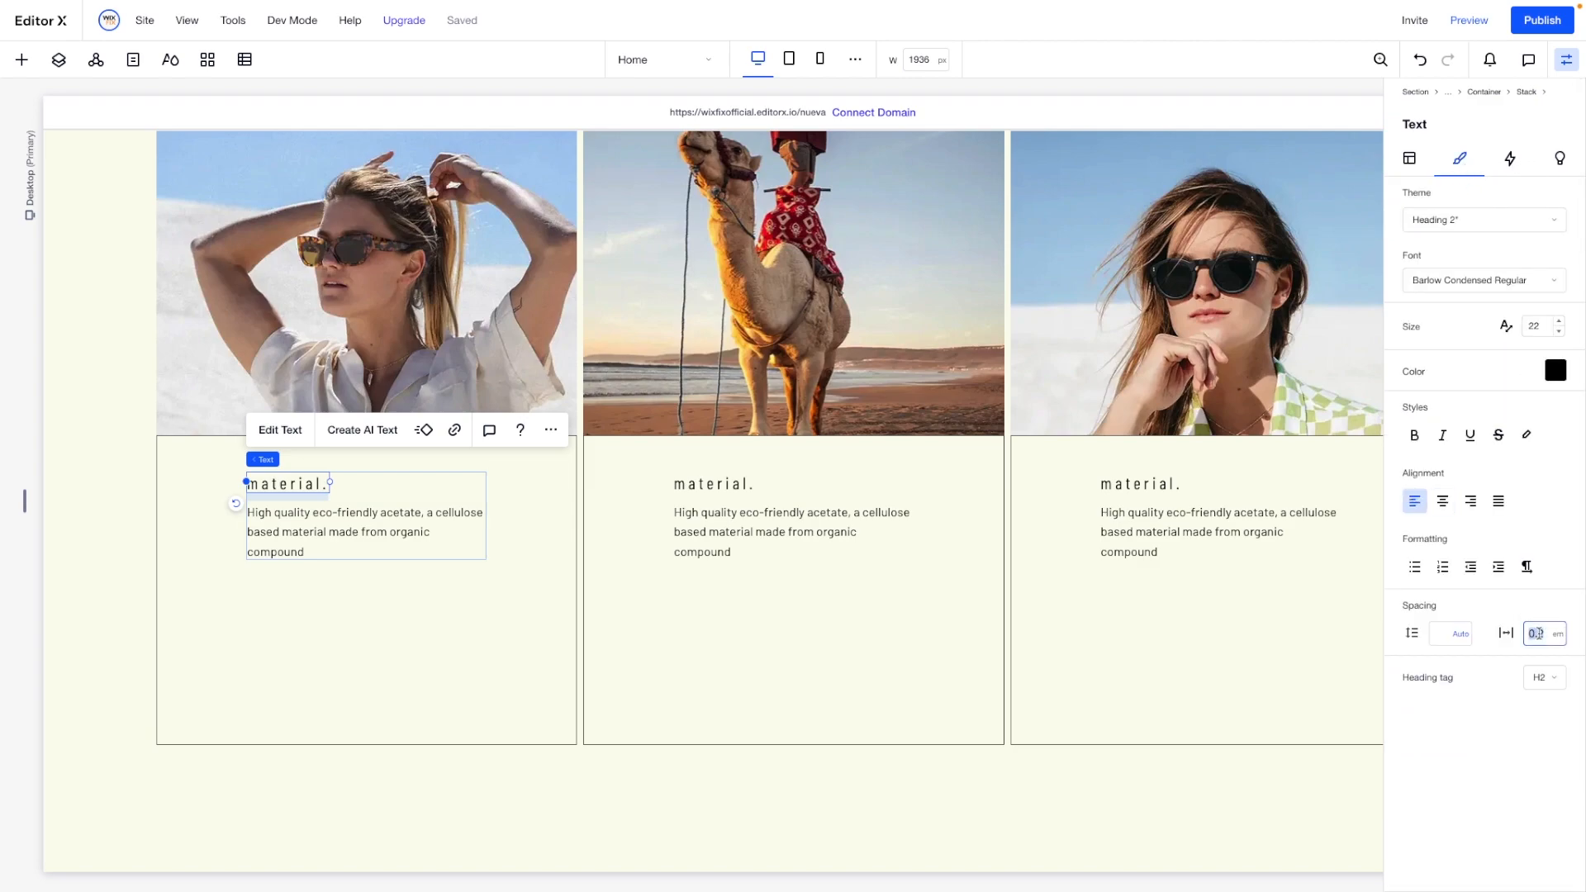
text(0)
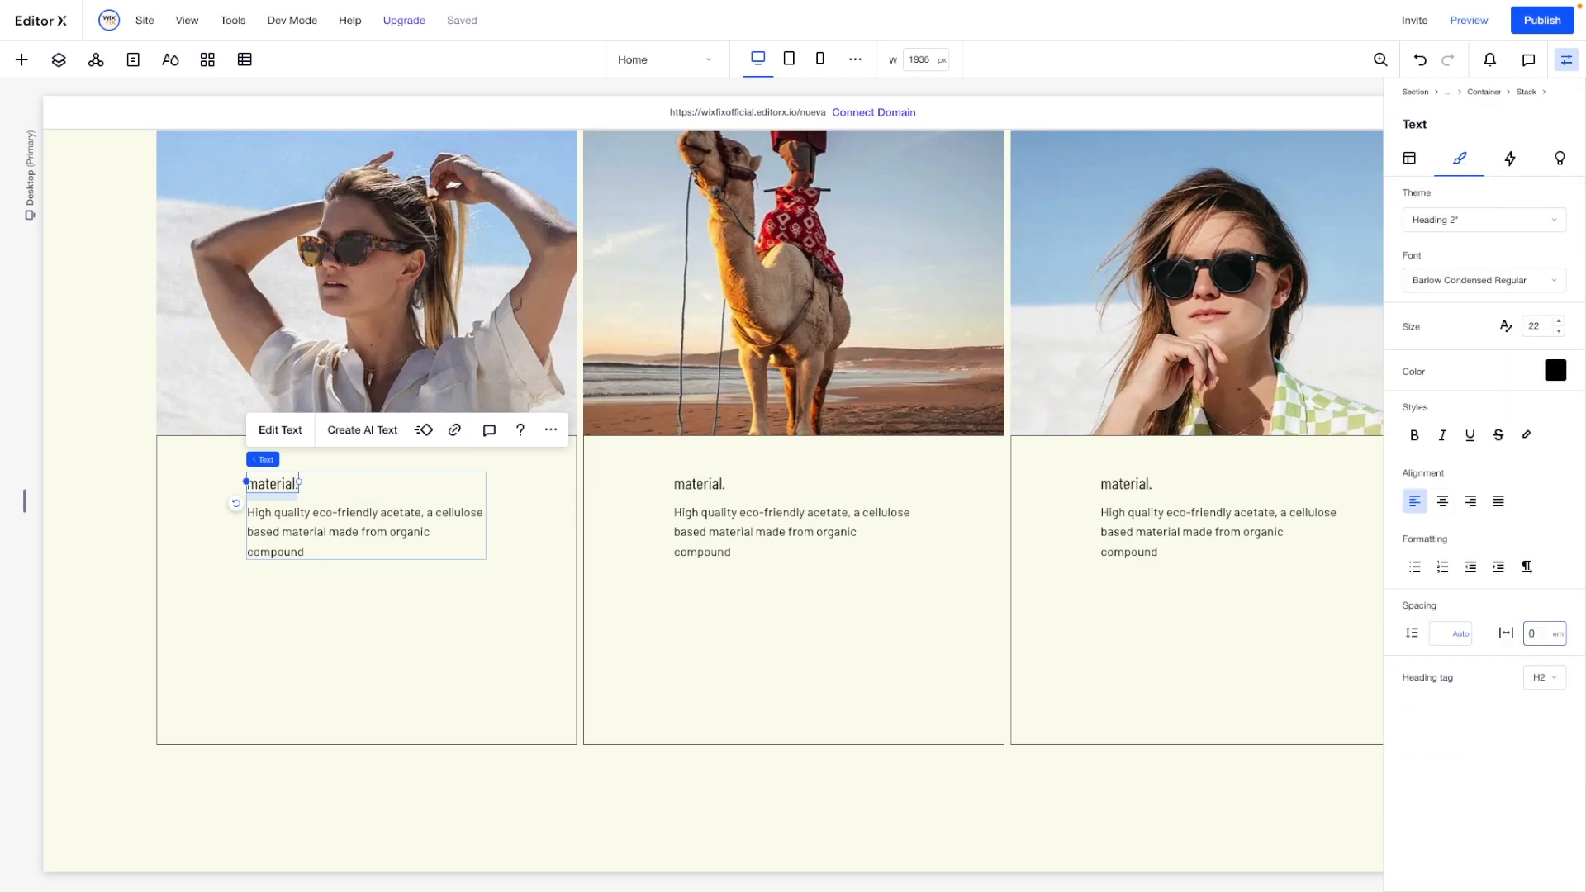
text(.1)
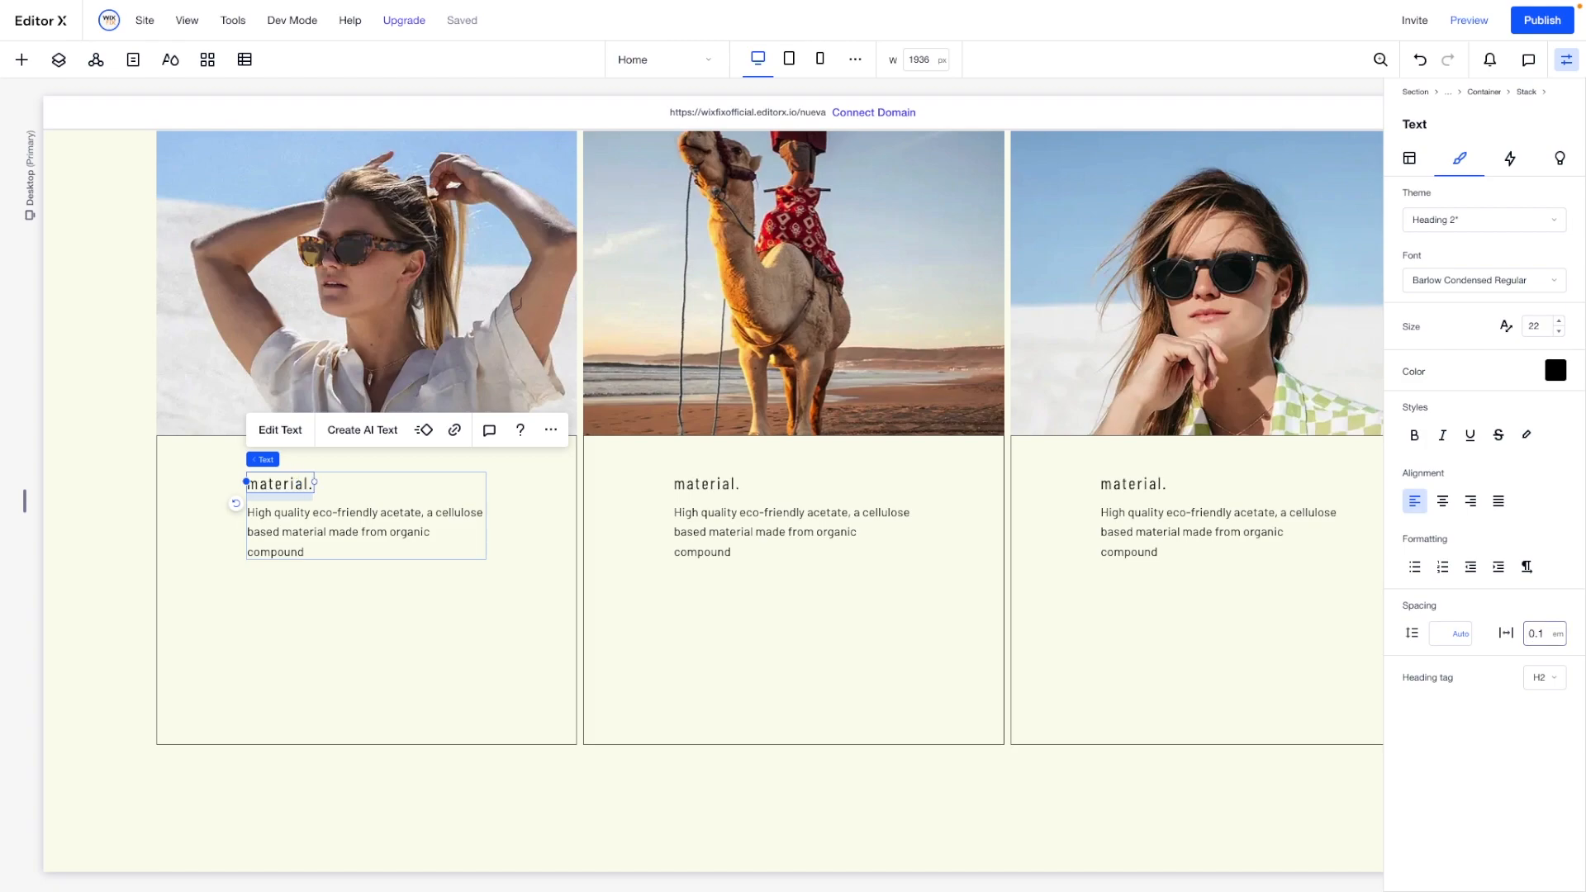
Set the text stack's width to 80% and widen the heading inside it to the stack's full width.
click(300, 493)
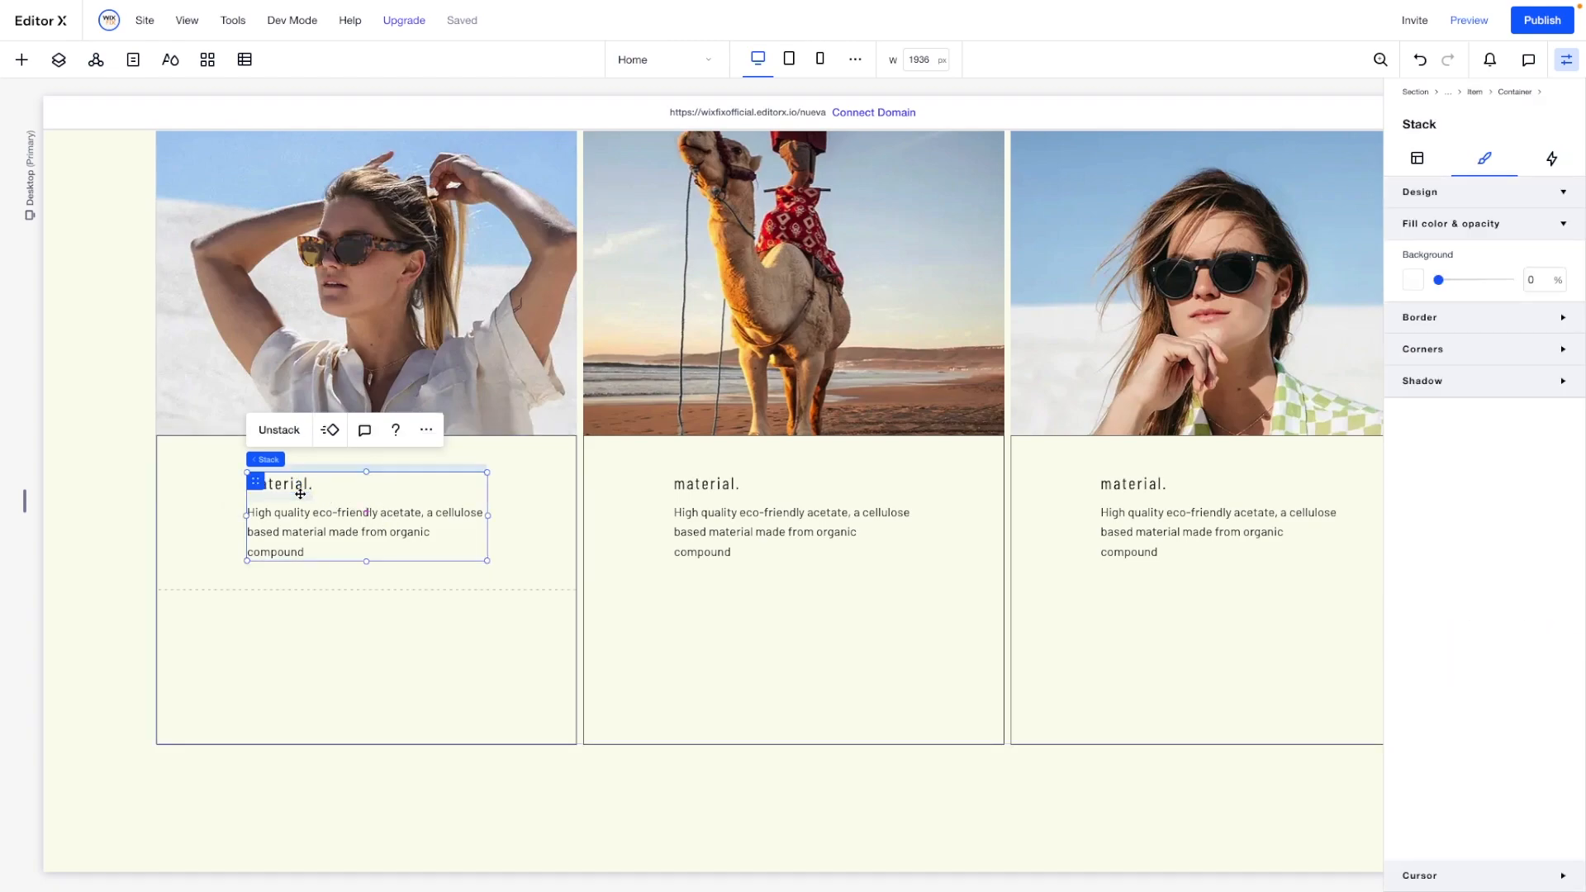
click(1420, 156)
click(1453, 348)
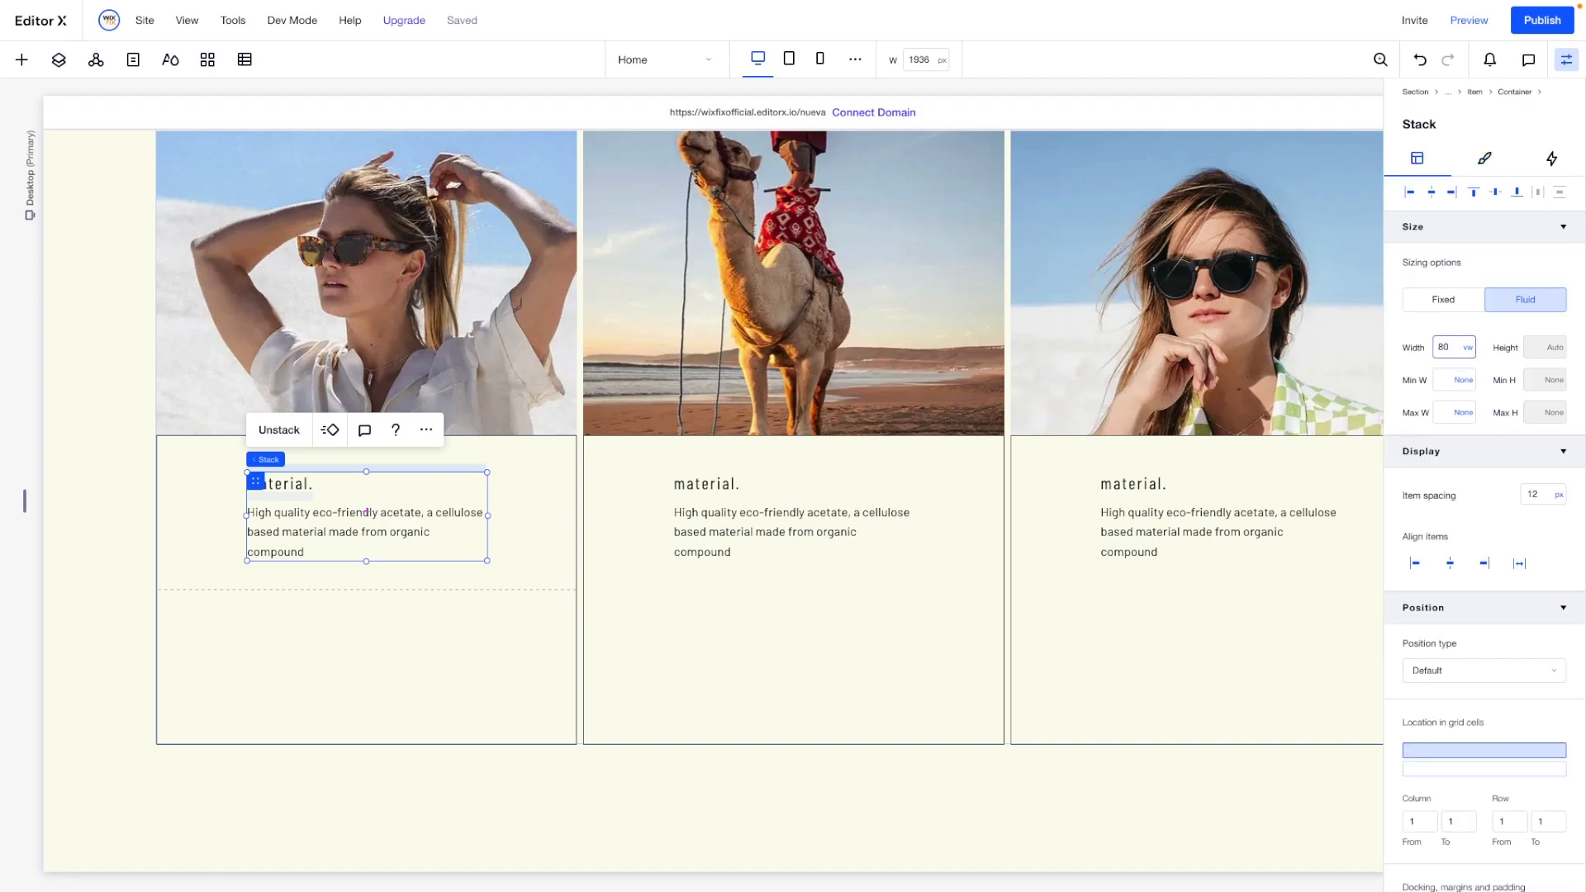
text(80%)
key(Return)
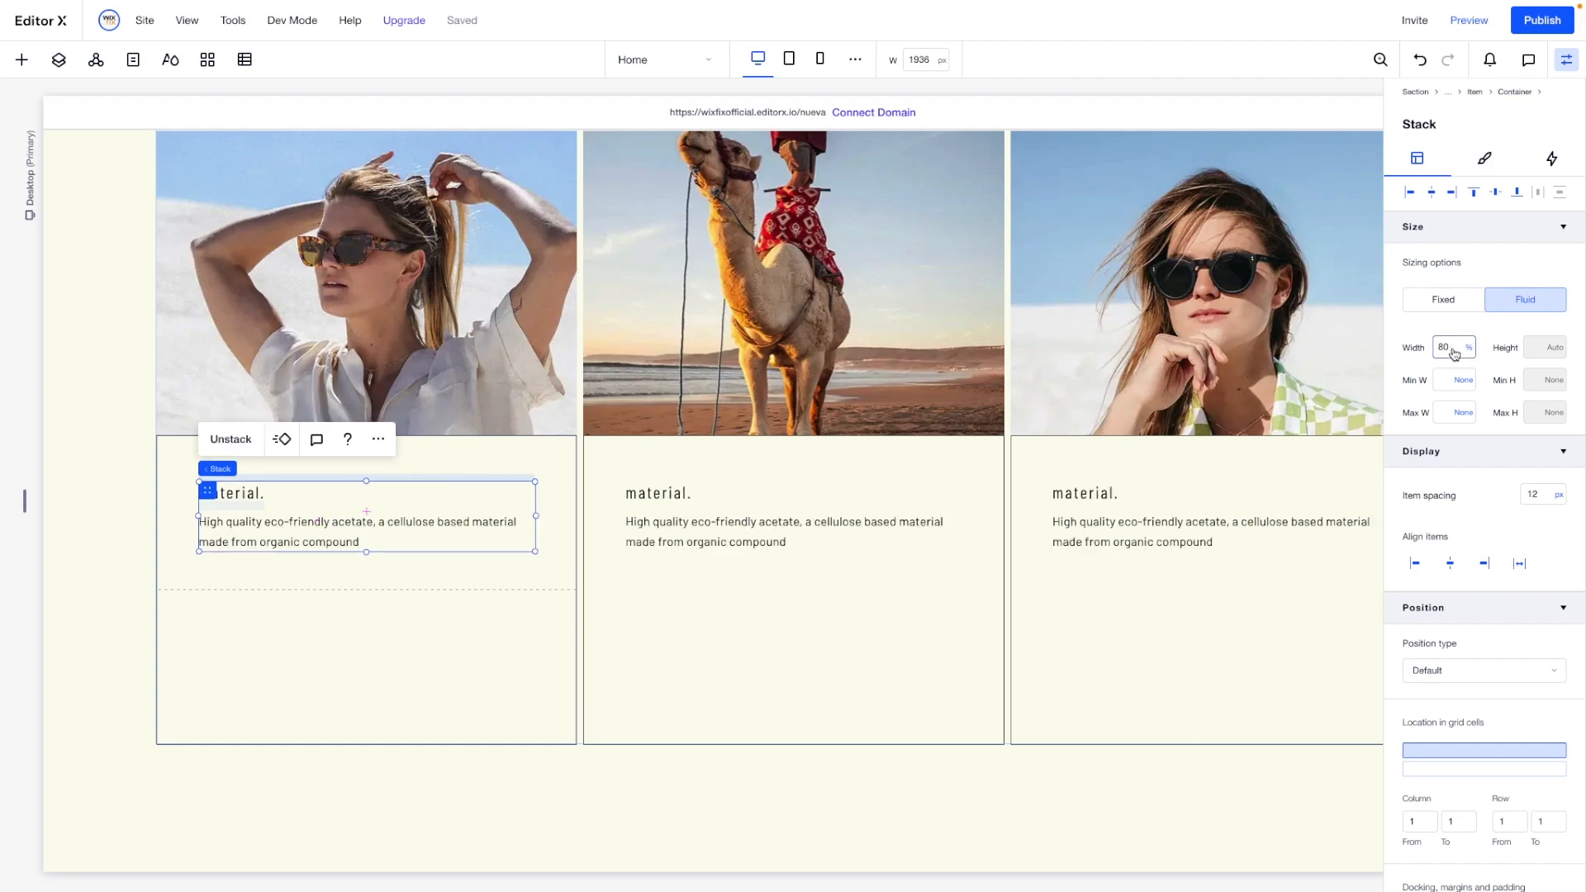
click(233, 506)
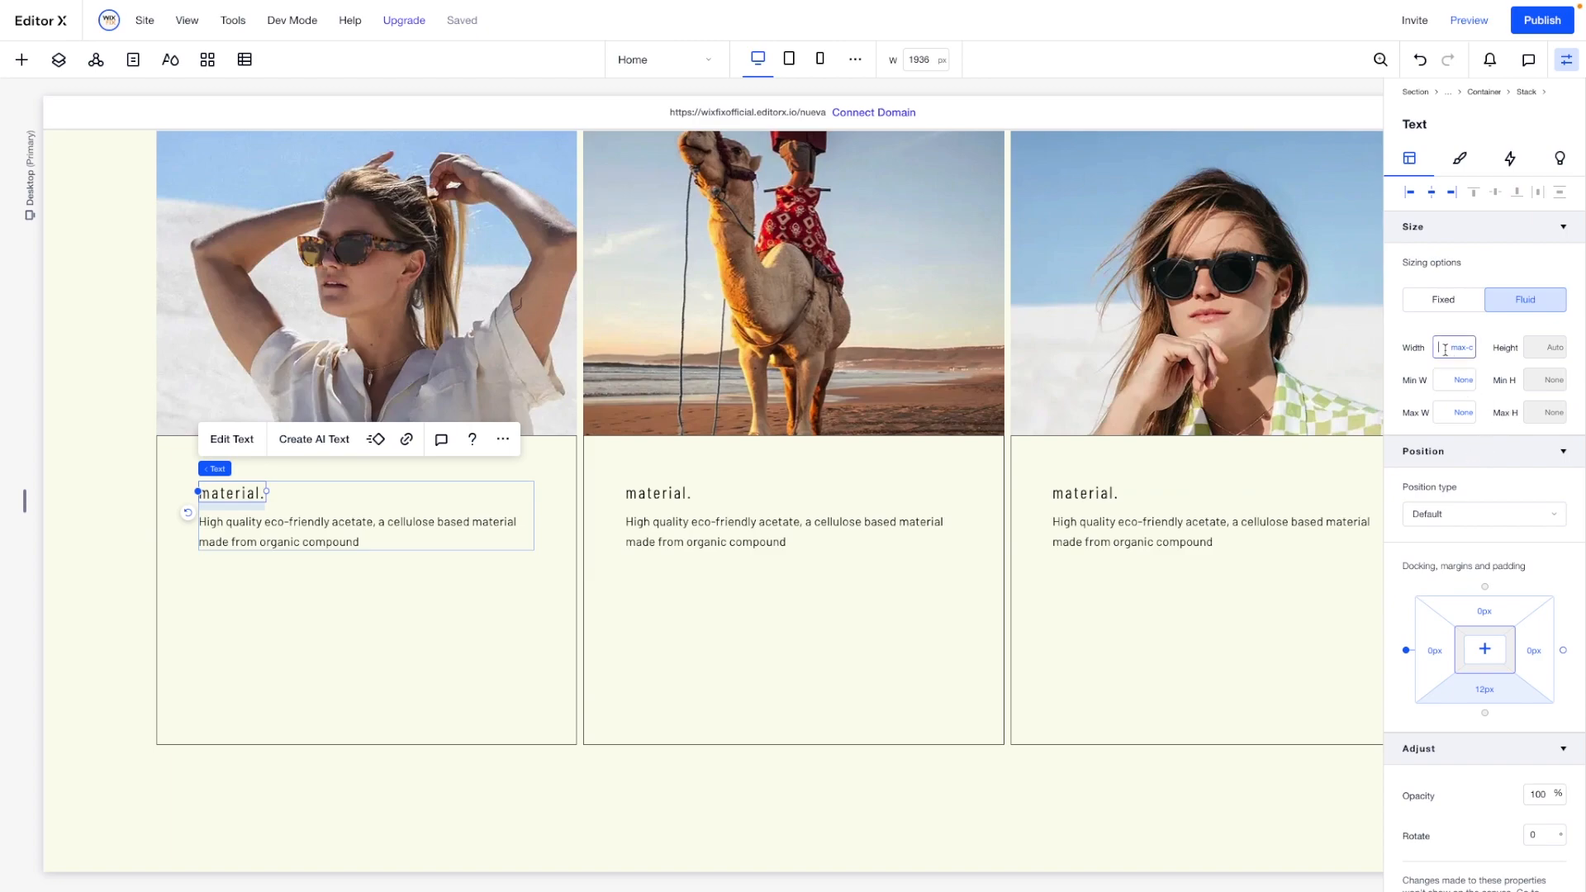
key(Return)
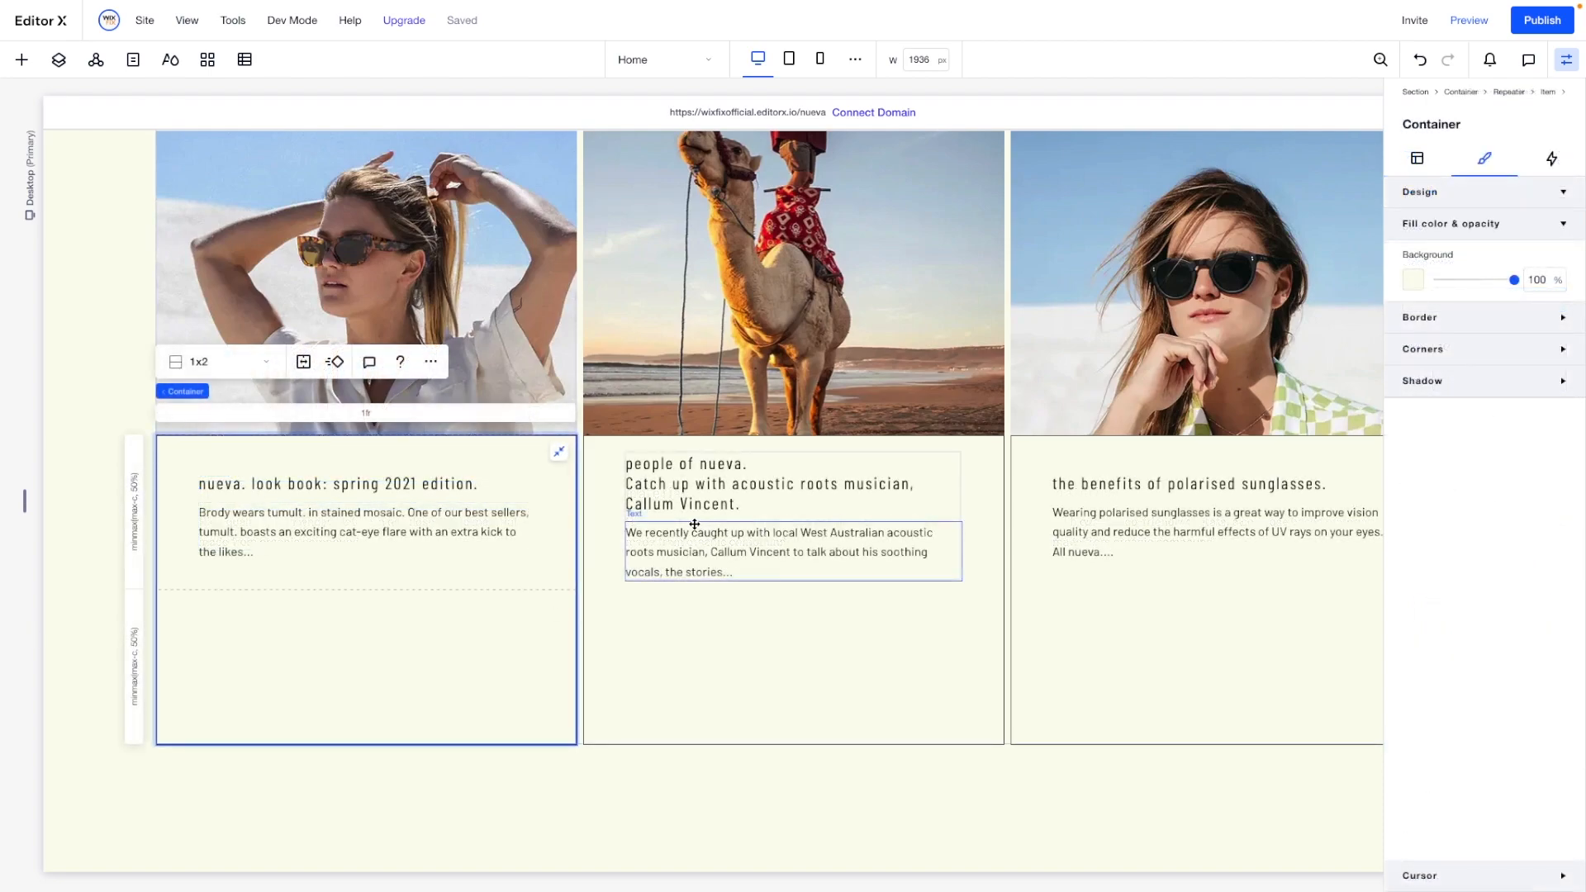
Center the second card's text stack in its grid cell and set its top and bottom margins to 40 px.
click(692, 520)
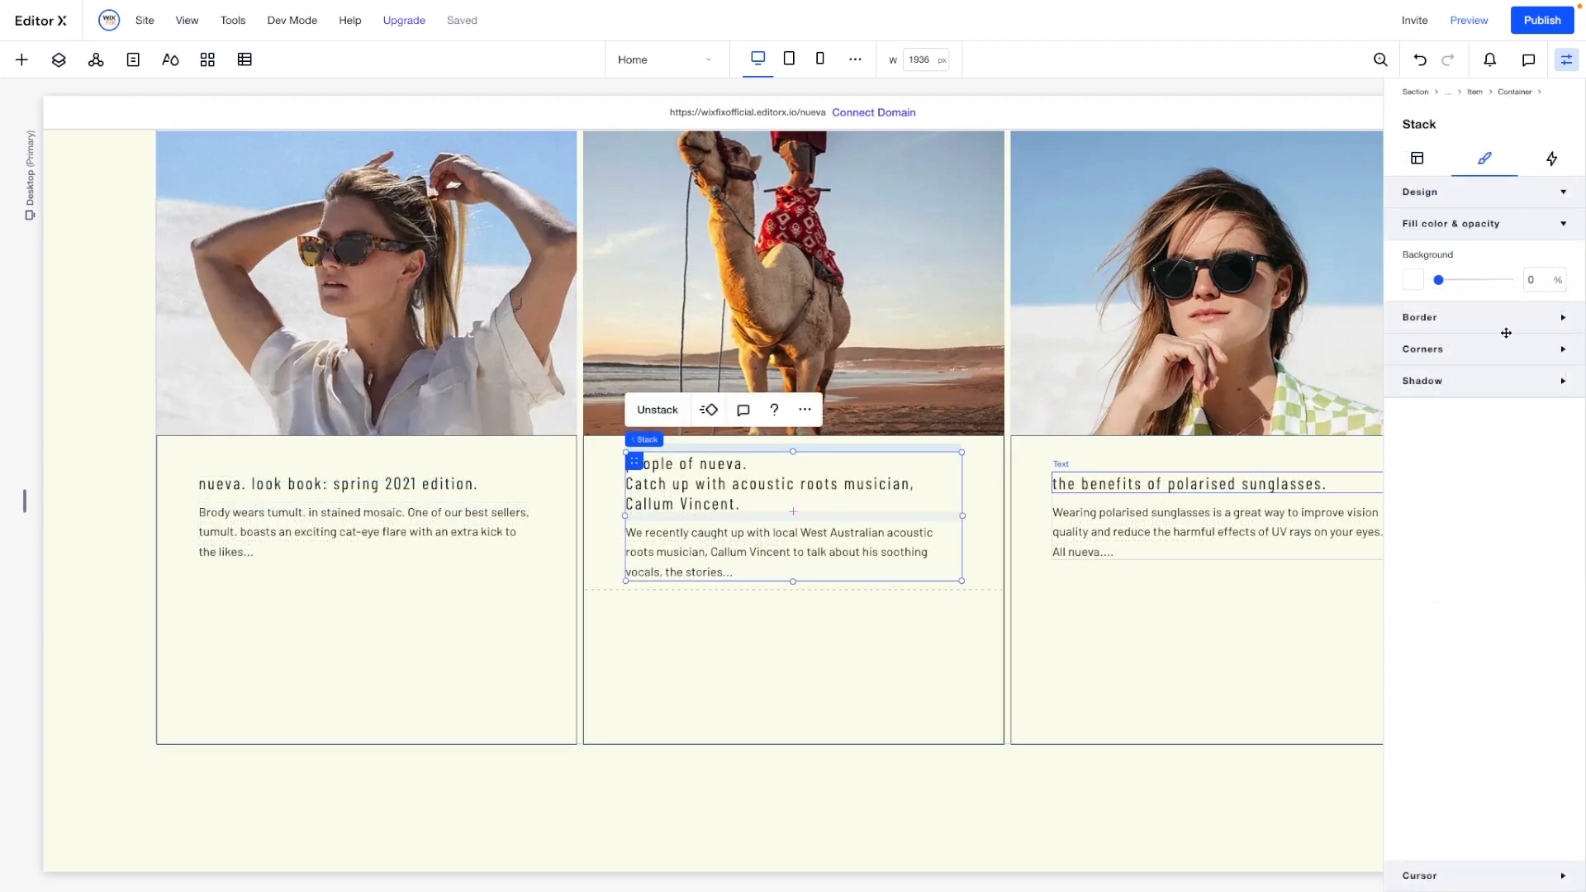
click(1416, 159)
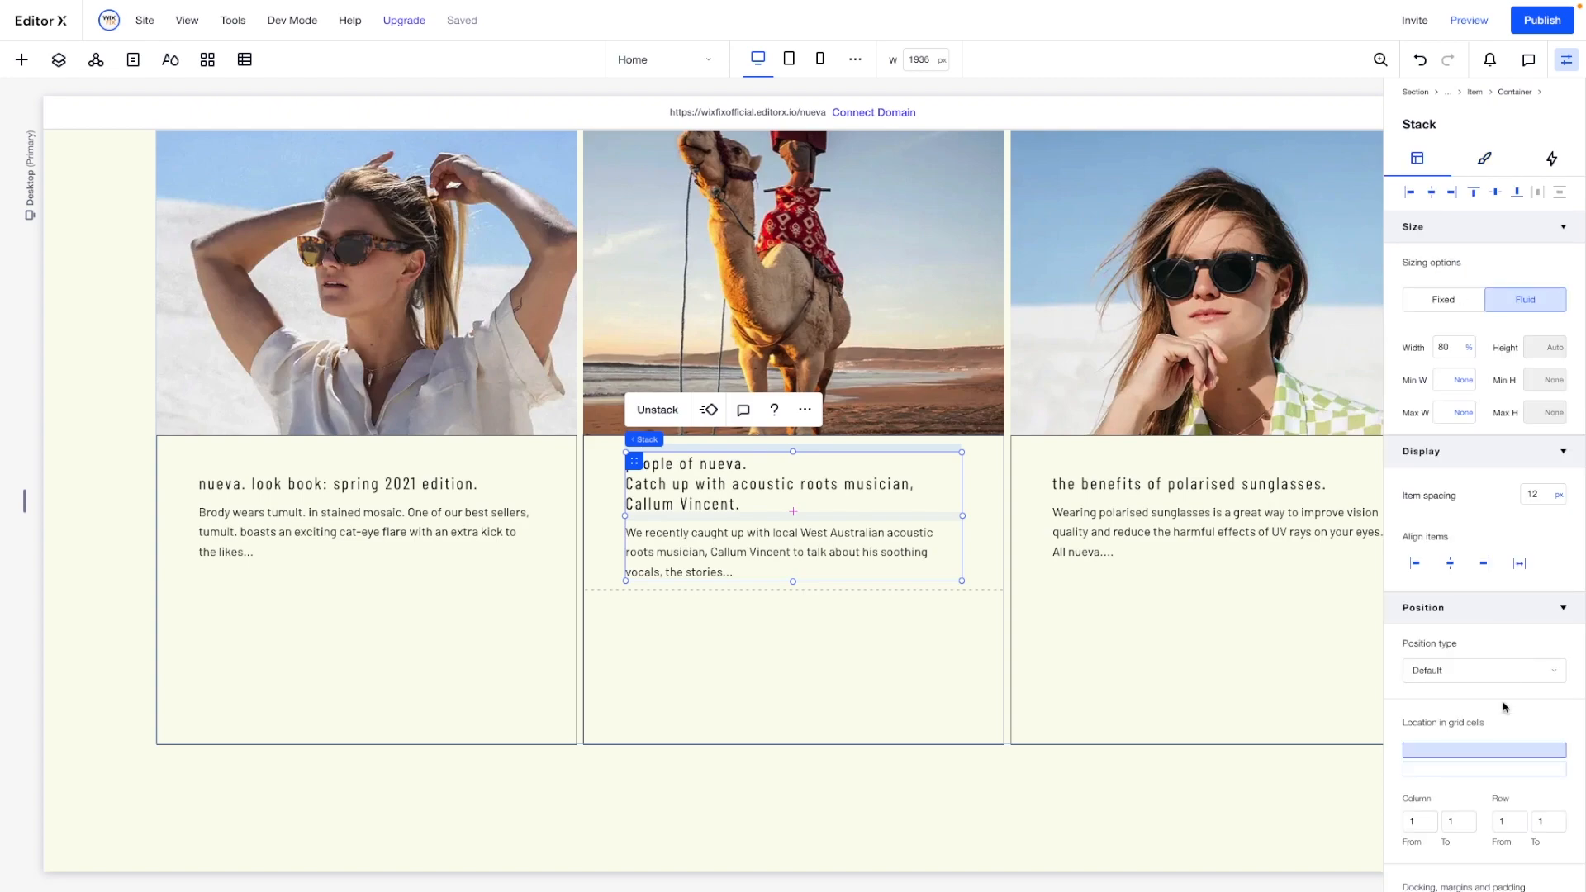
scroll(1503, 707, down, 5)
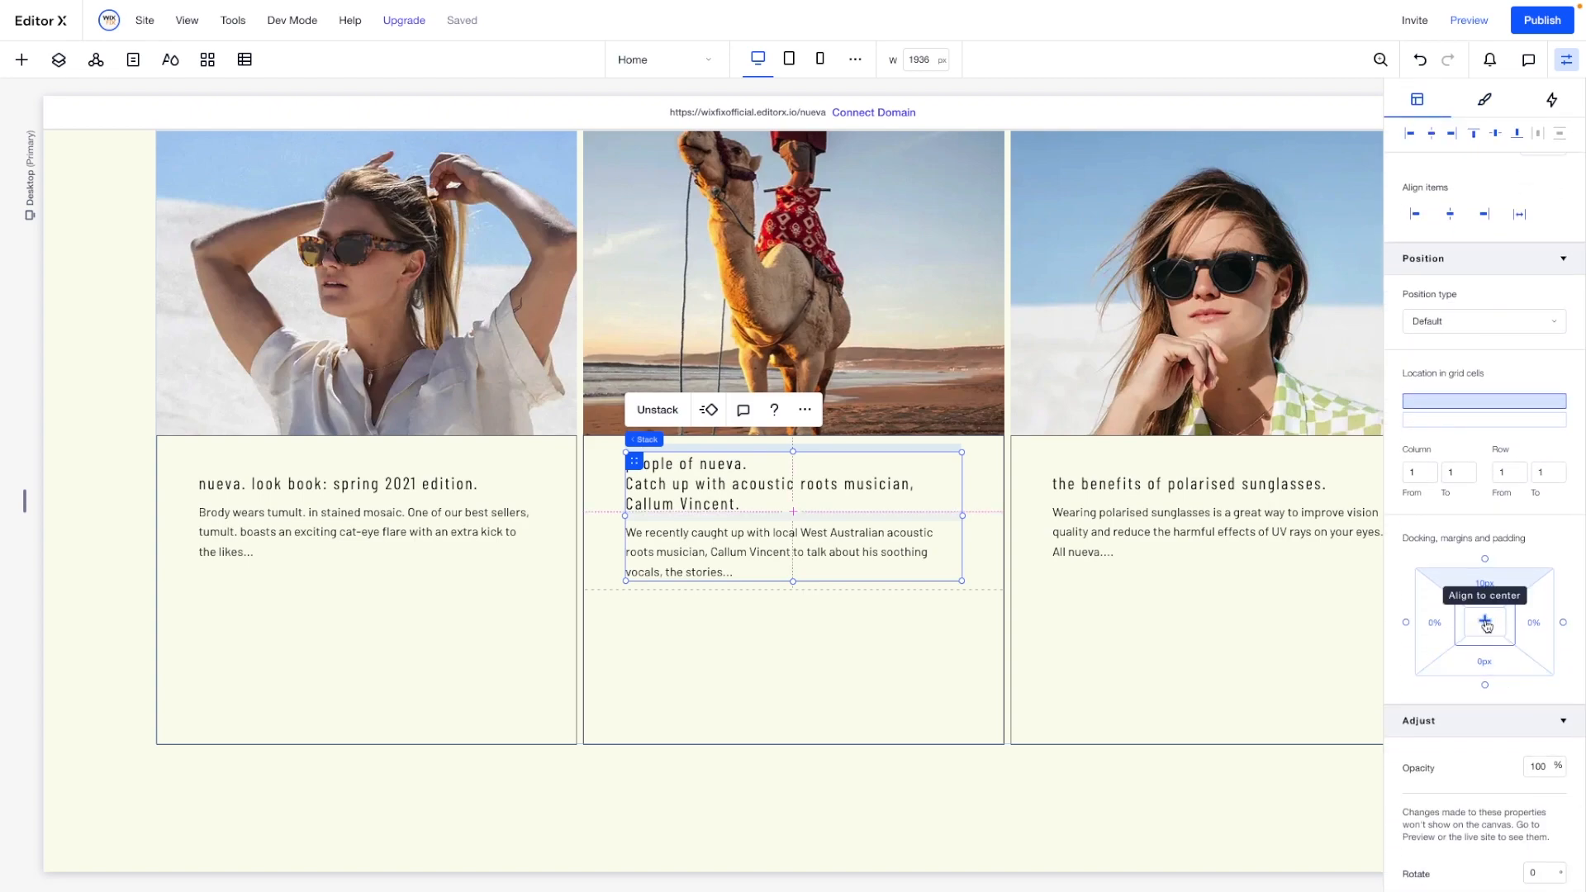
click(1486, 625)
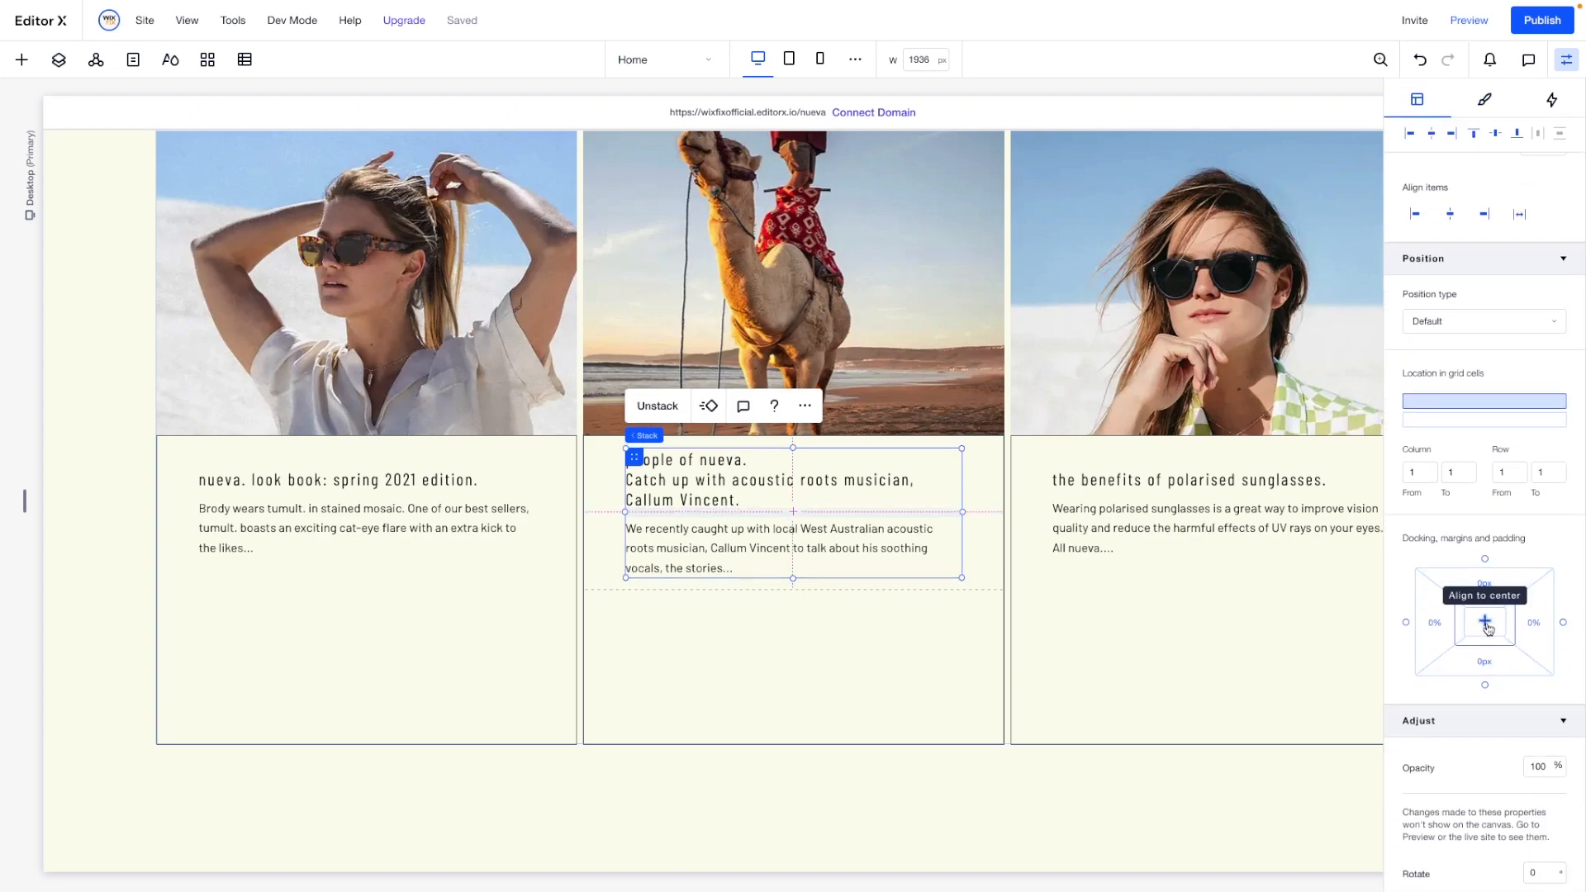
click(1484, 594)
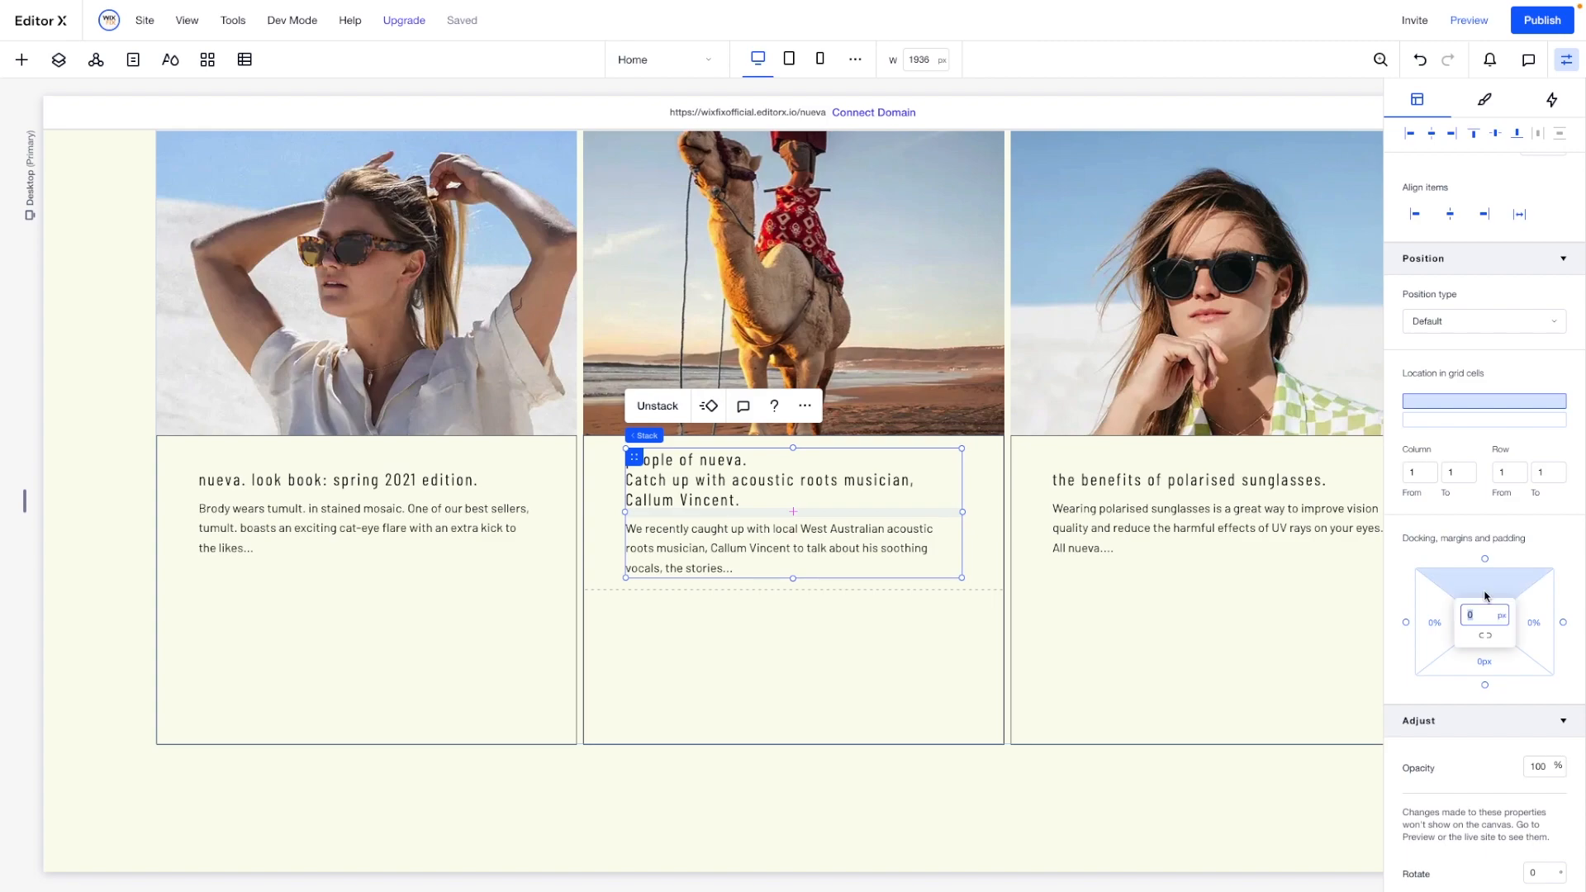
text(40)
key(Return)
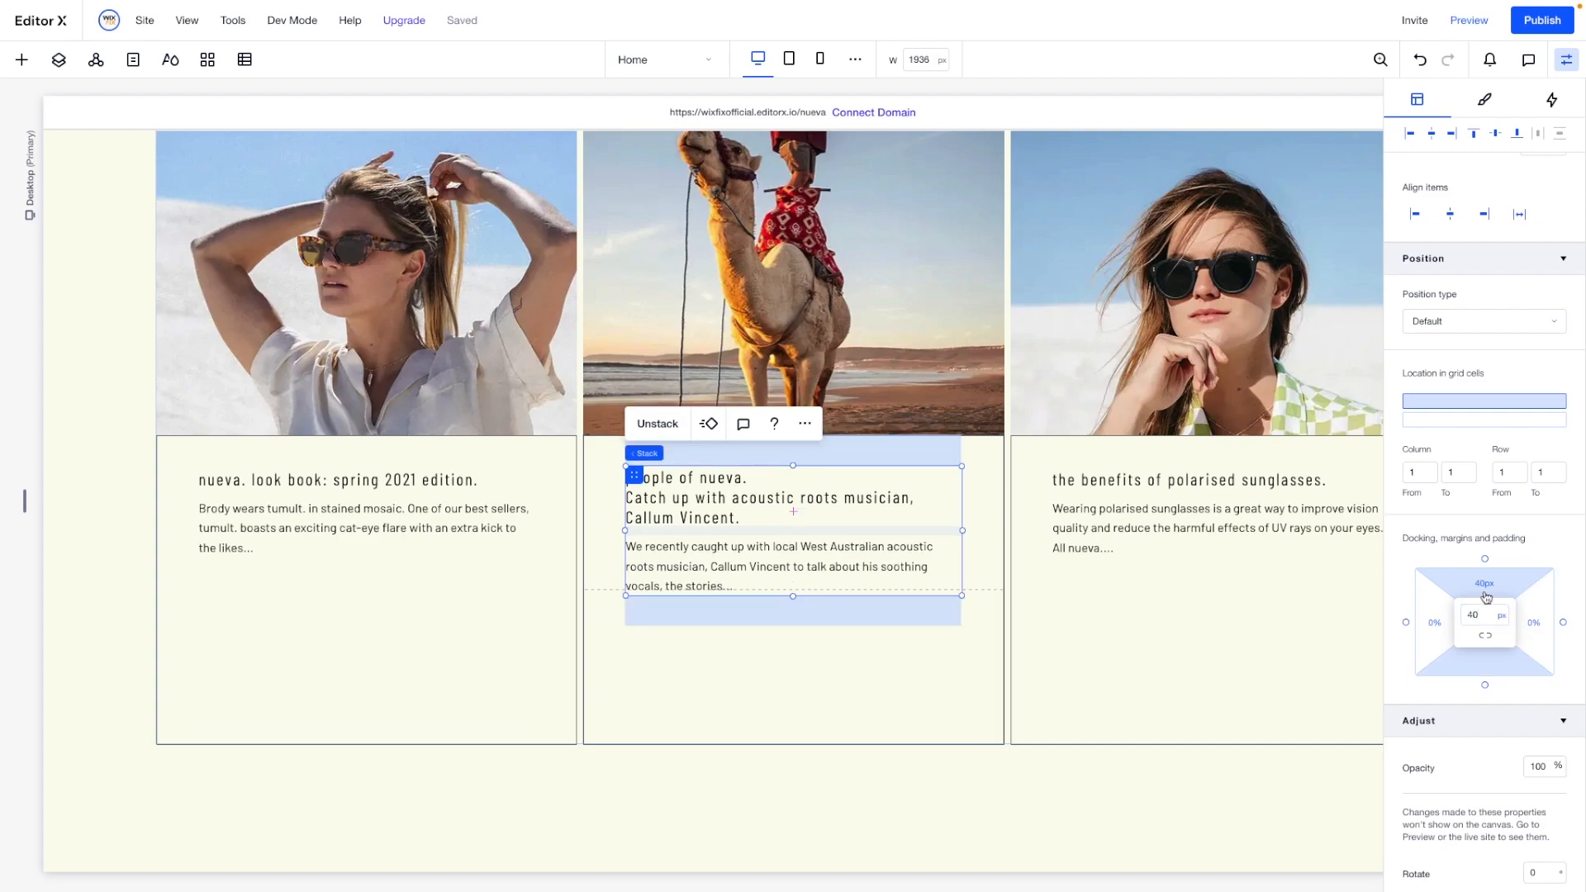
Set the first row of the card container's 1x2 grid to a height of 240 px.
click(648, 647)
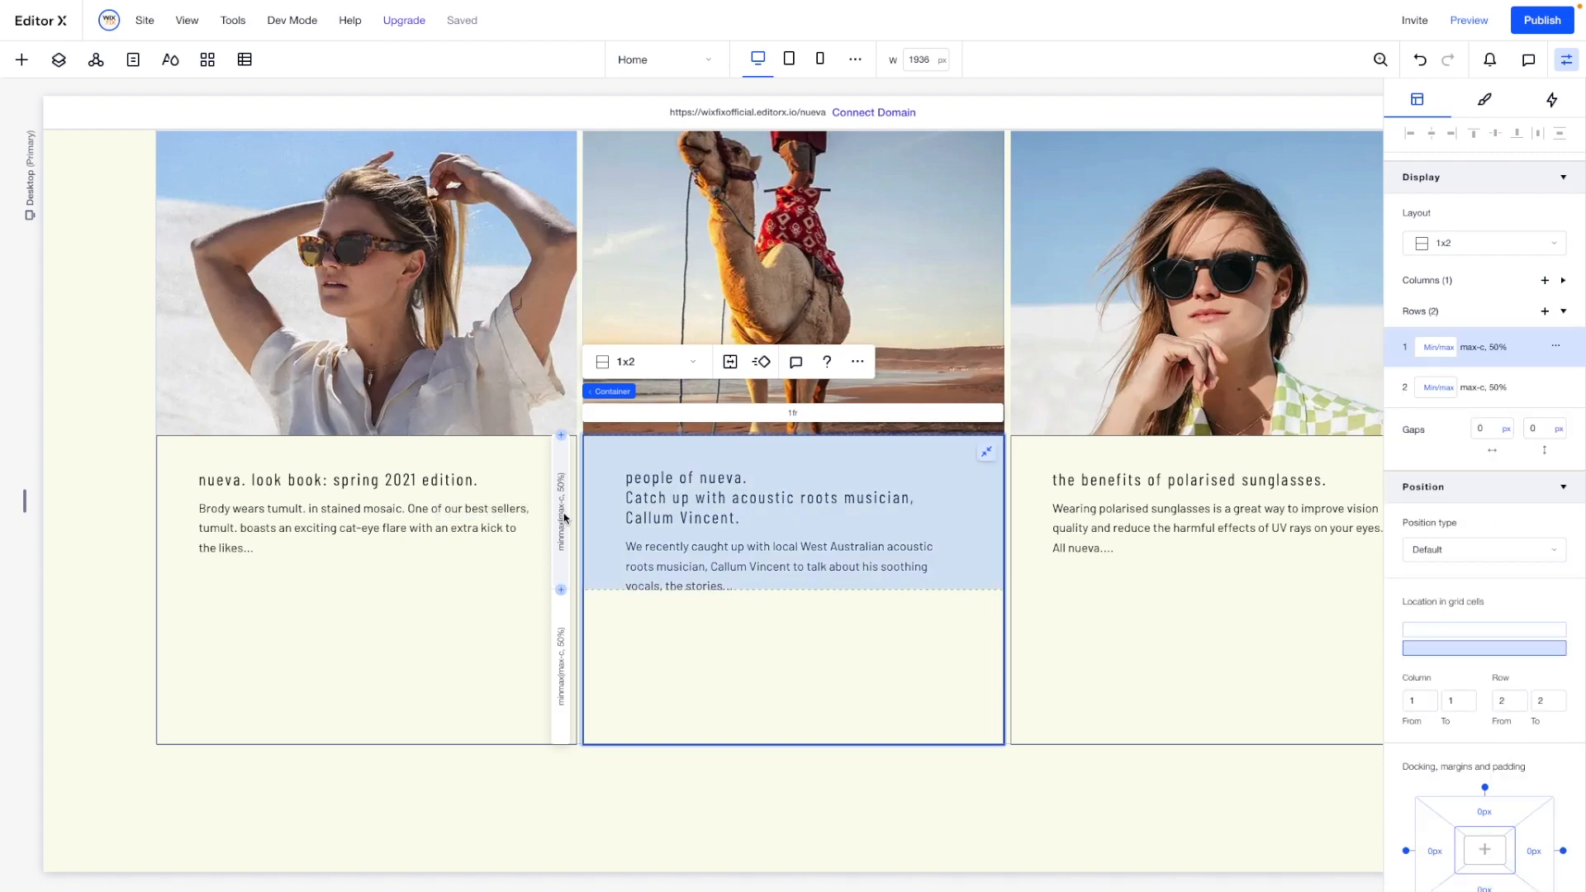
click(1441, 347)
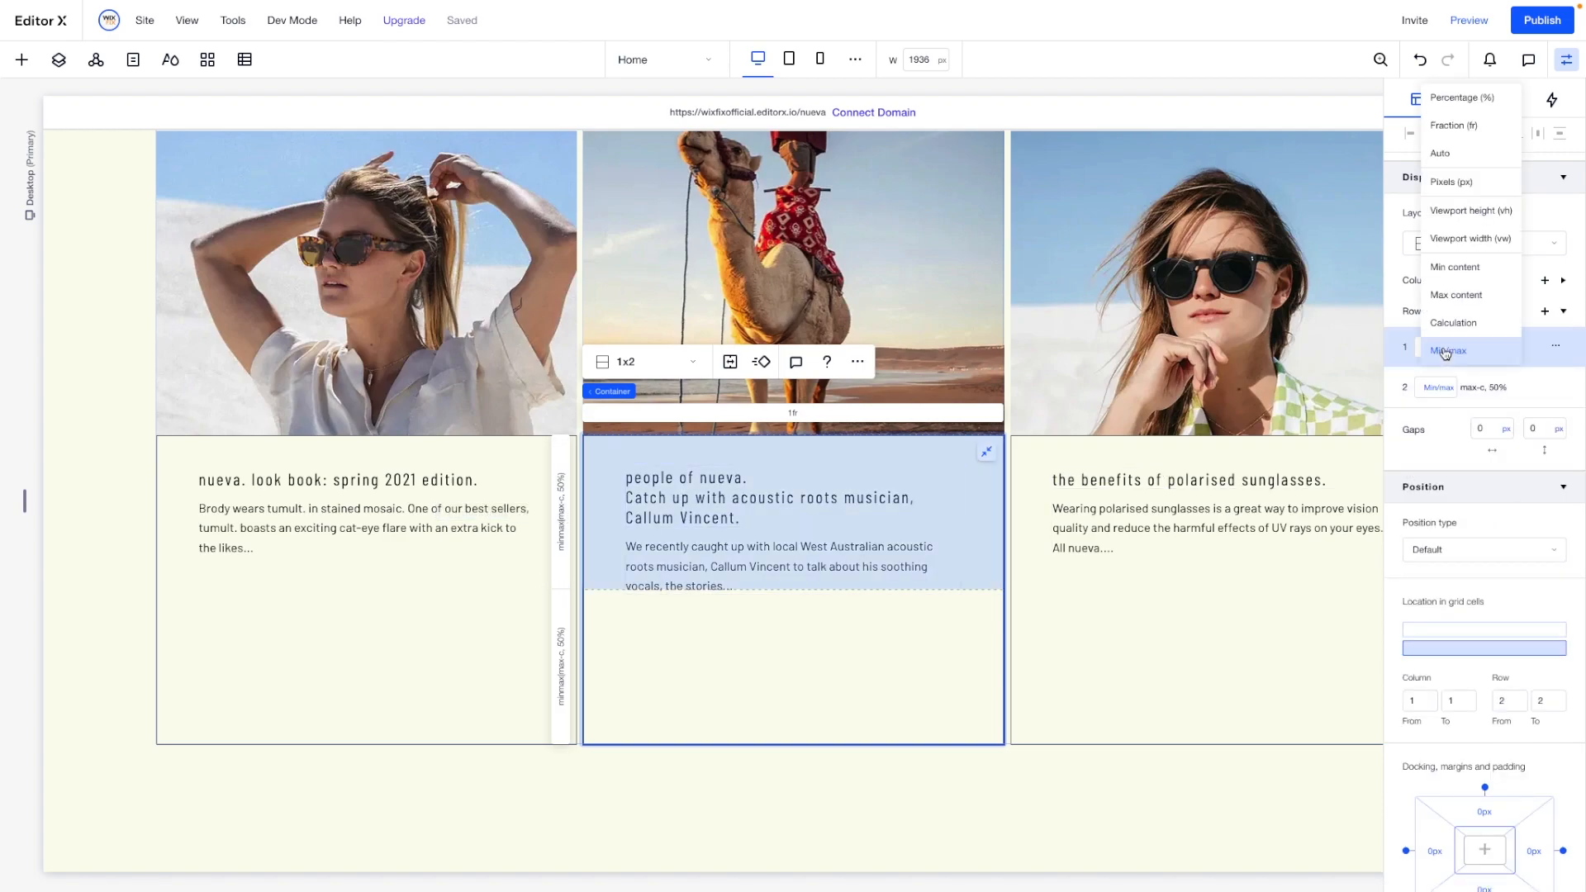
click(1465, 266)
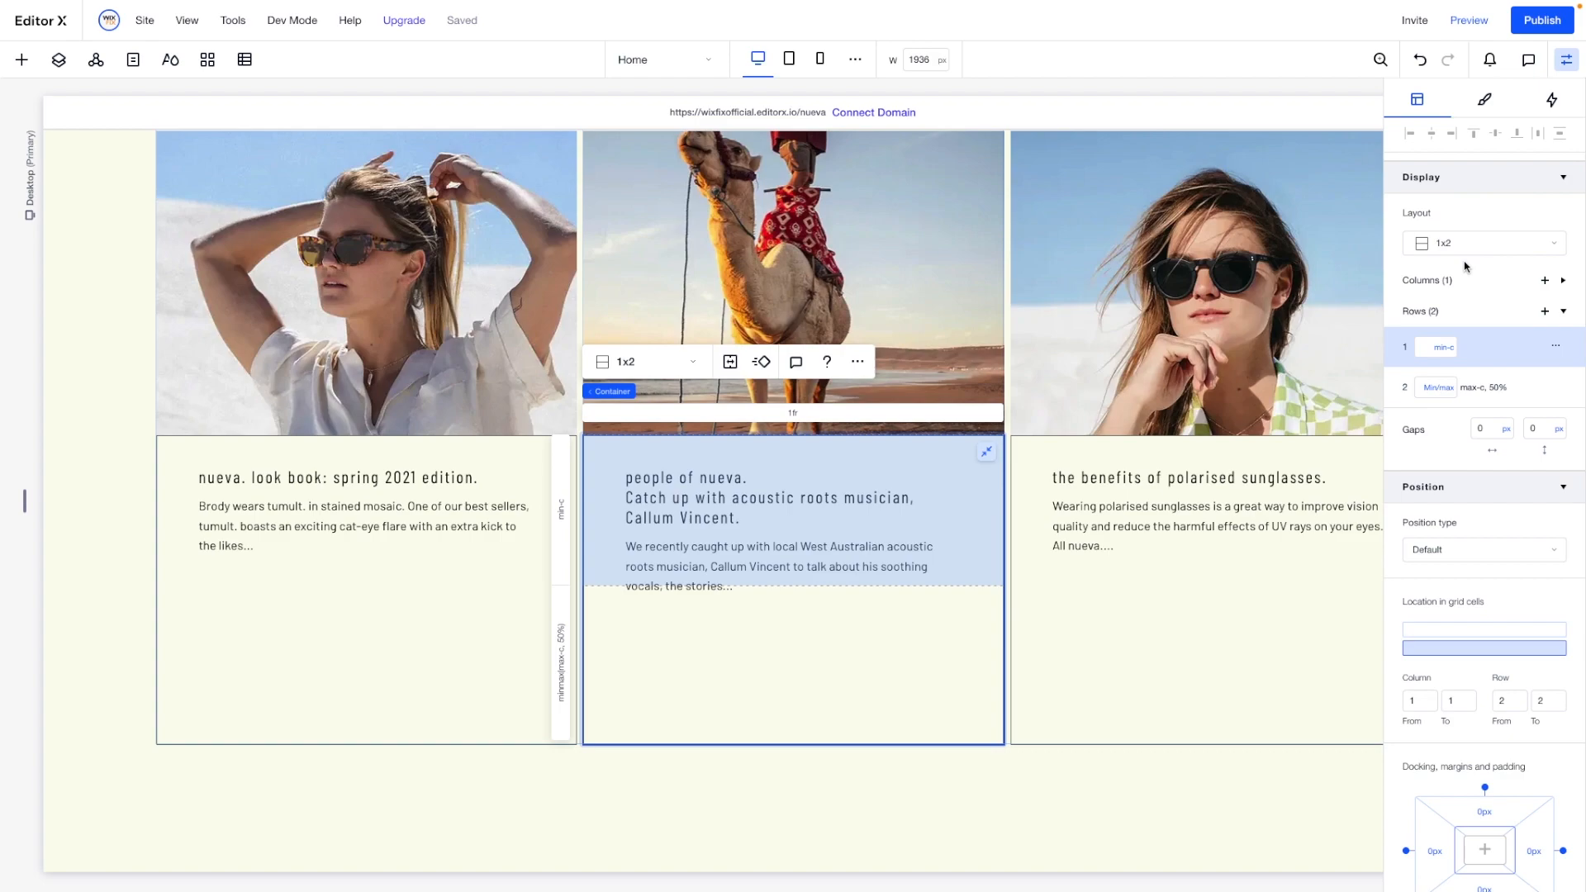
click(715, 540)
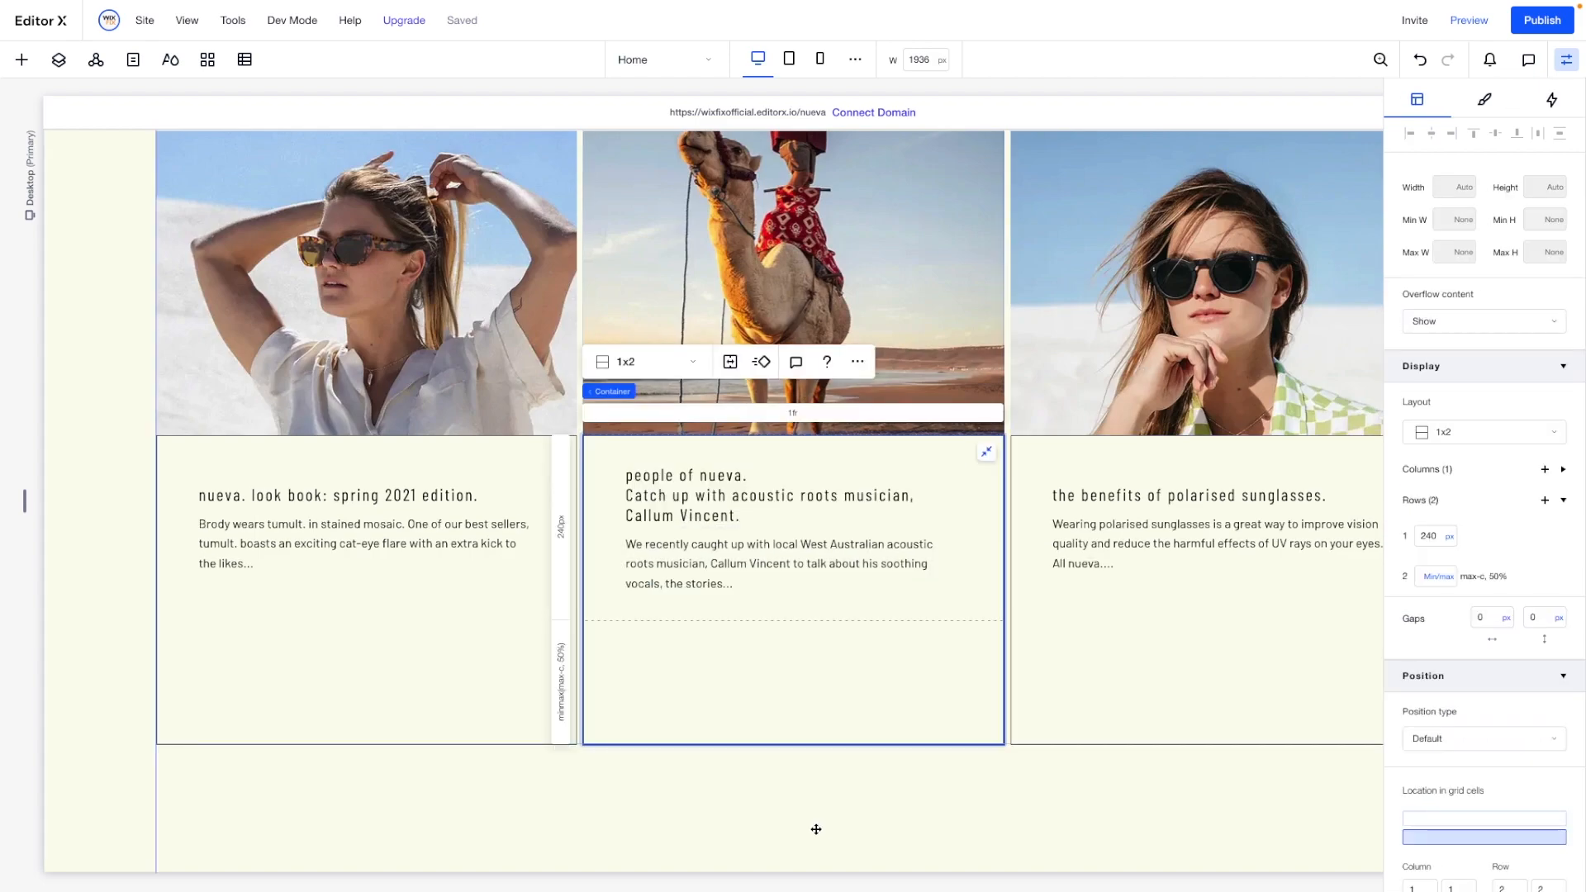
click(817, 828)
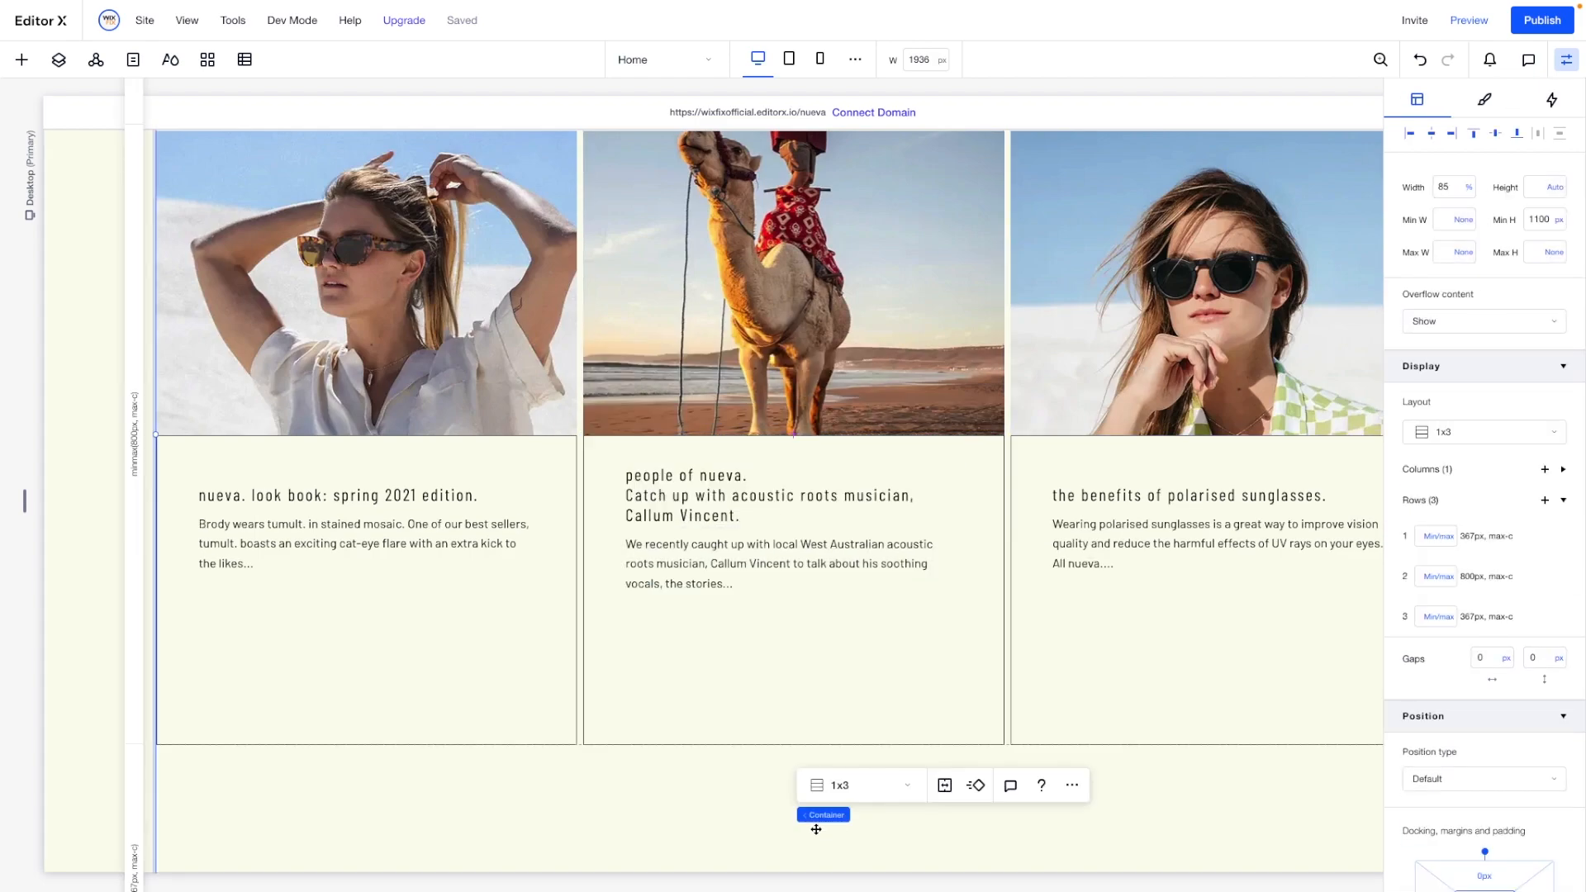
Add a line to the lower row of the second card's container, colored dark grey with a 1 px line width.
click(22, 60)
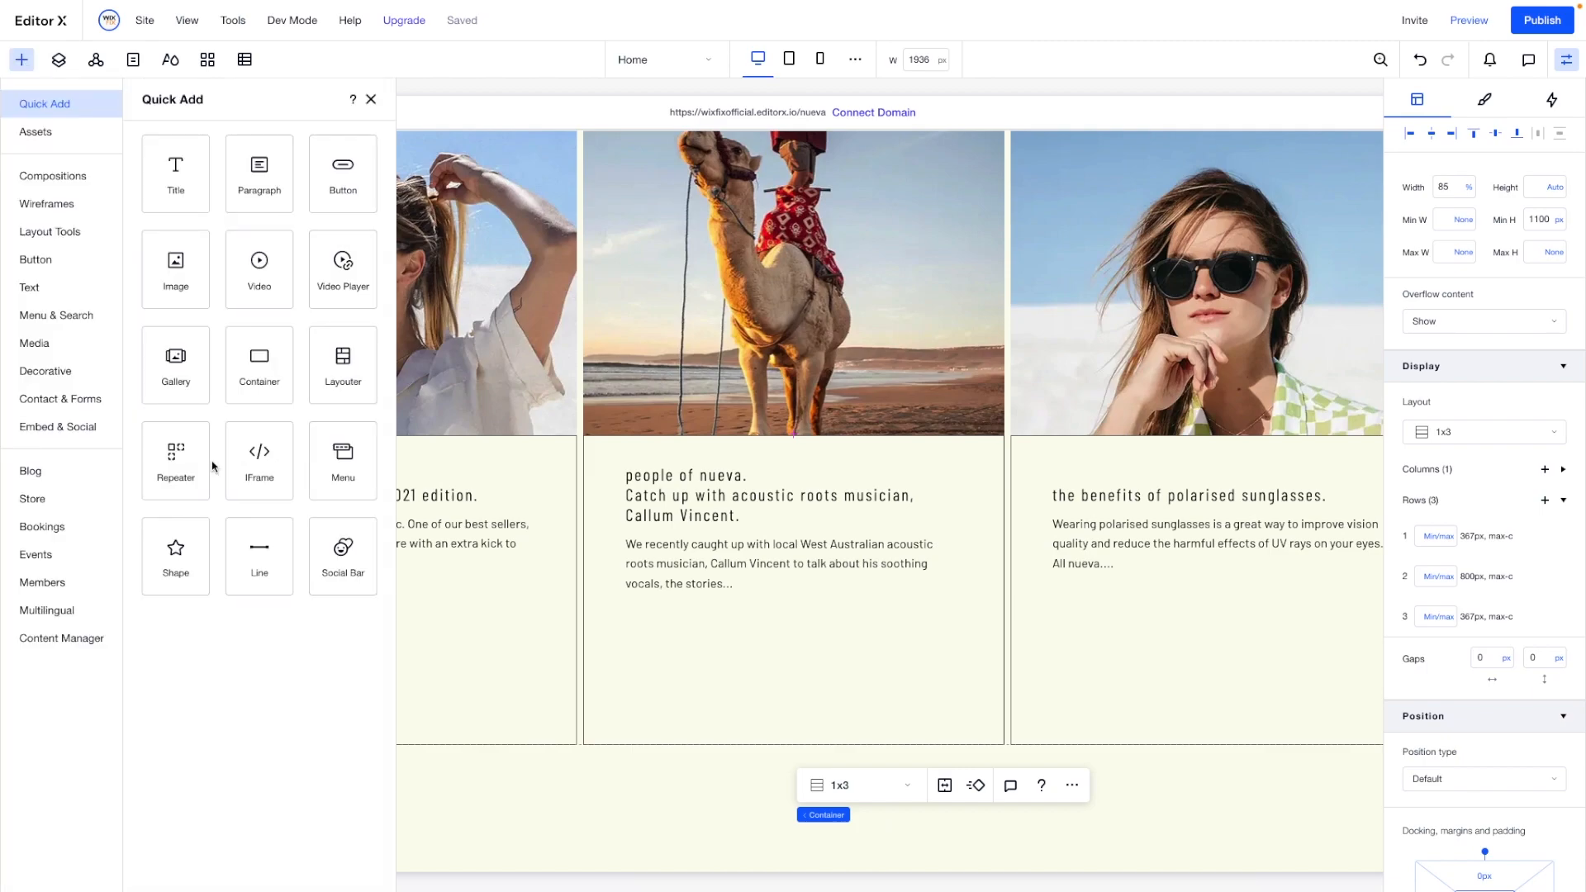
drag(262, 578, 807, 670)
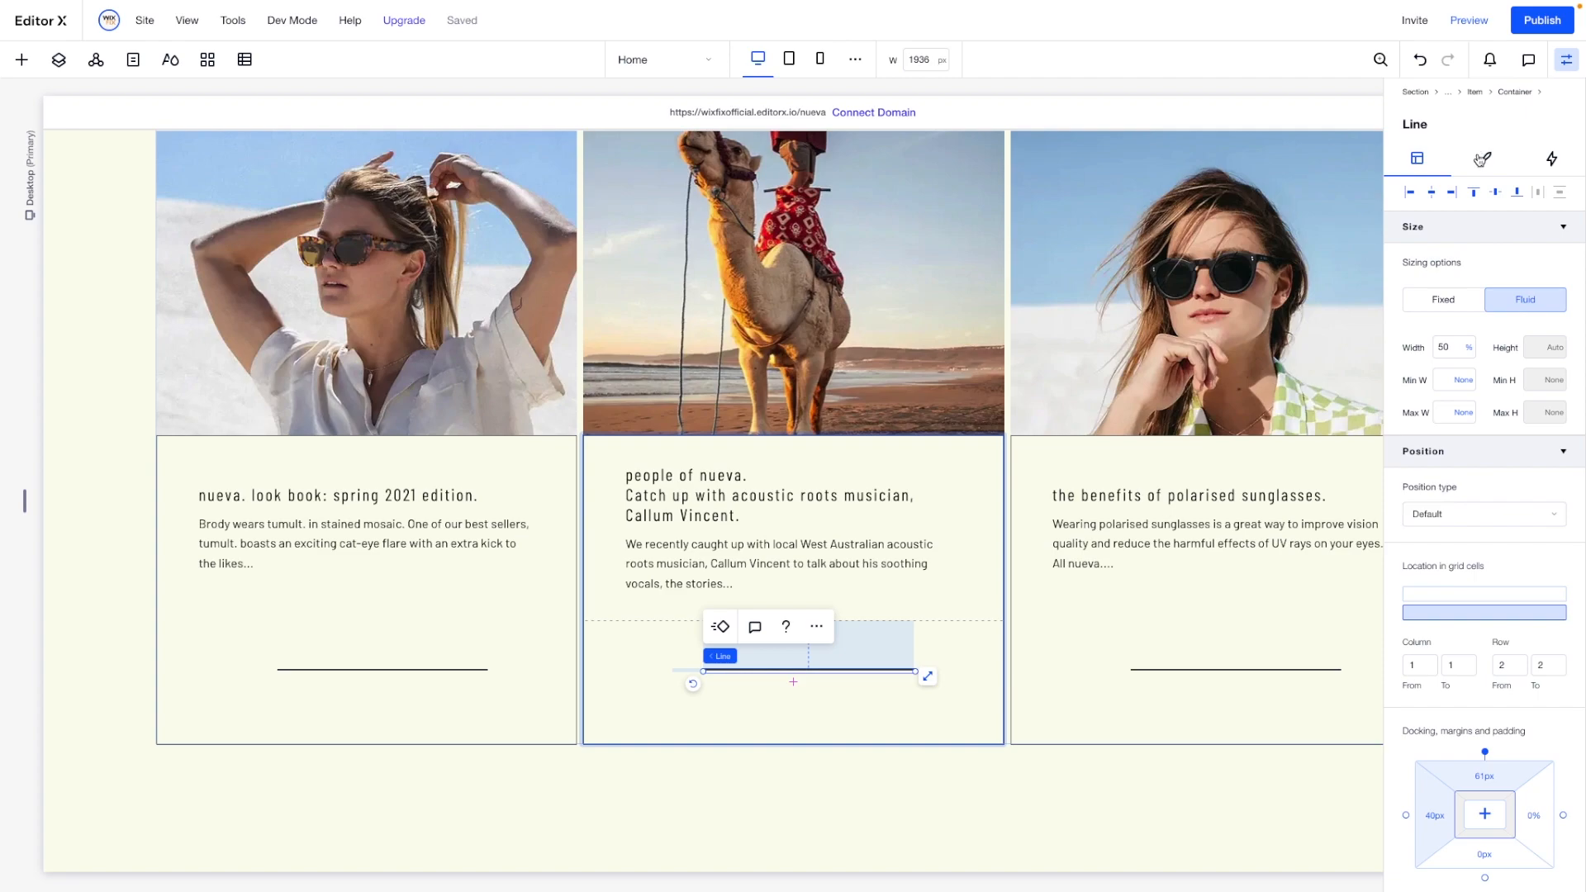
click(1481, 158)
click(1411, 299)
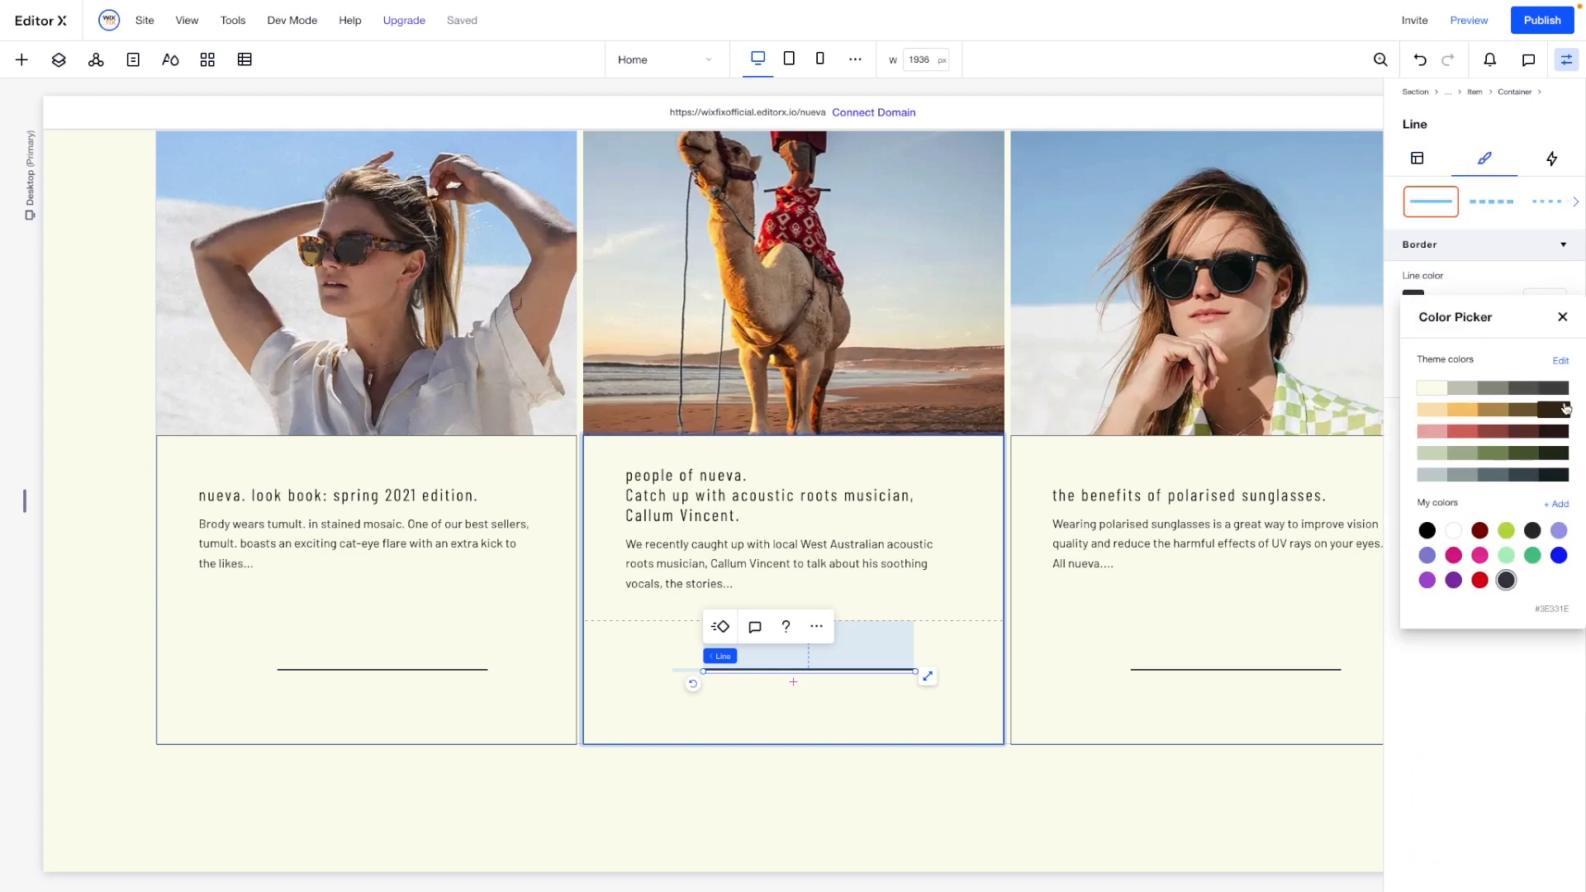
click(1561, 317)
click(1540, 372)
text(1)
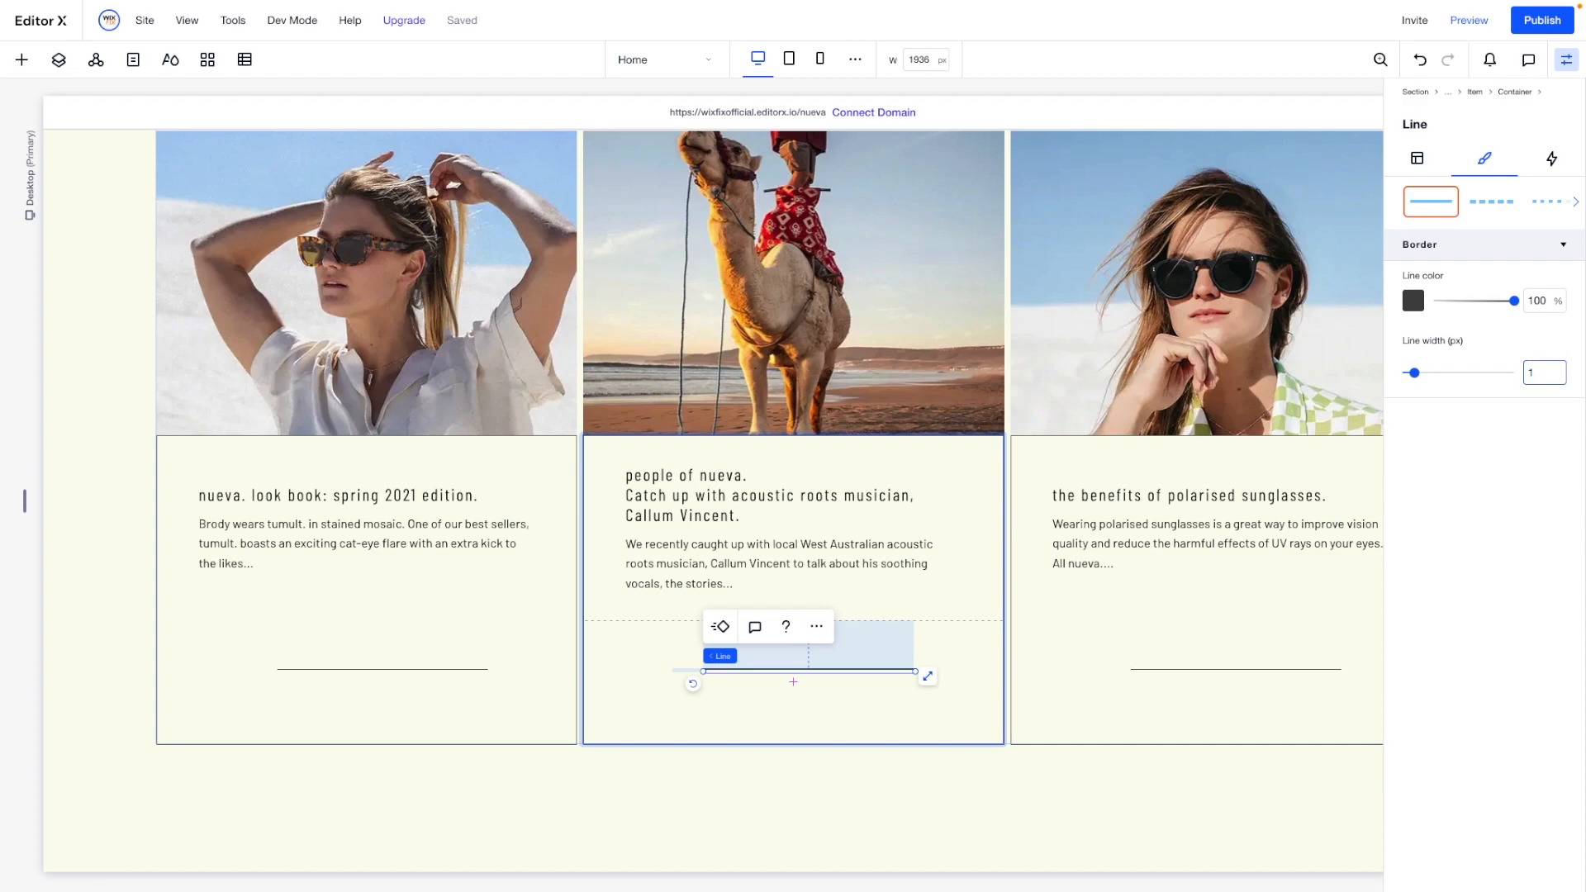
Set the line's width to 100%, center it horizontally and align it to the top of the lower row.
click(1416, 158)
click(1451, 348)
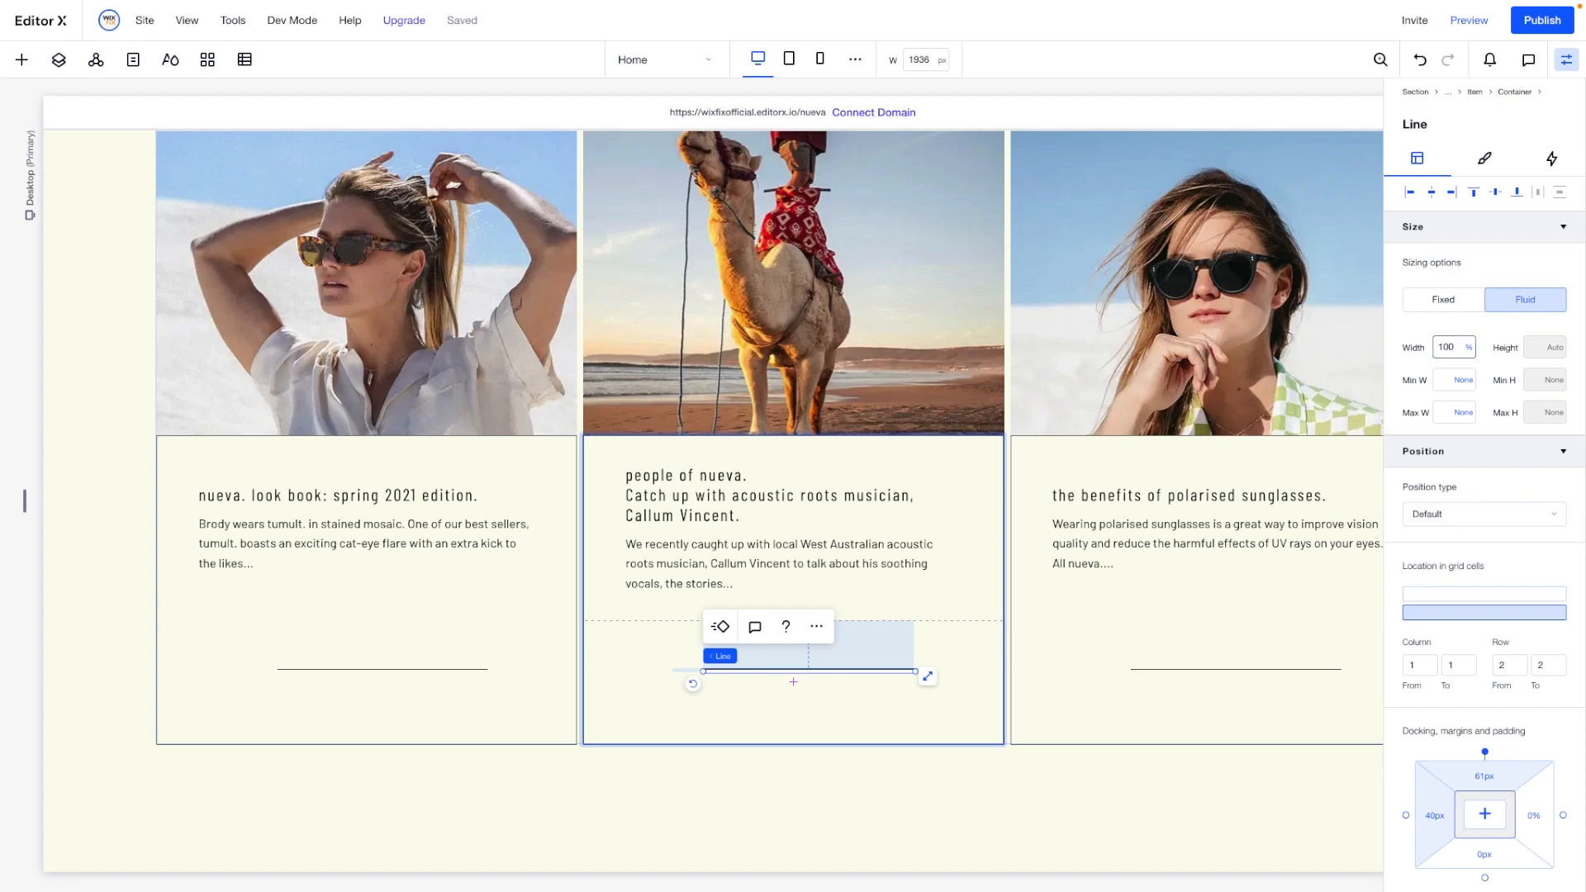
text(100)
key(Return)
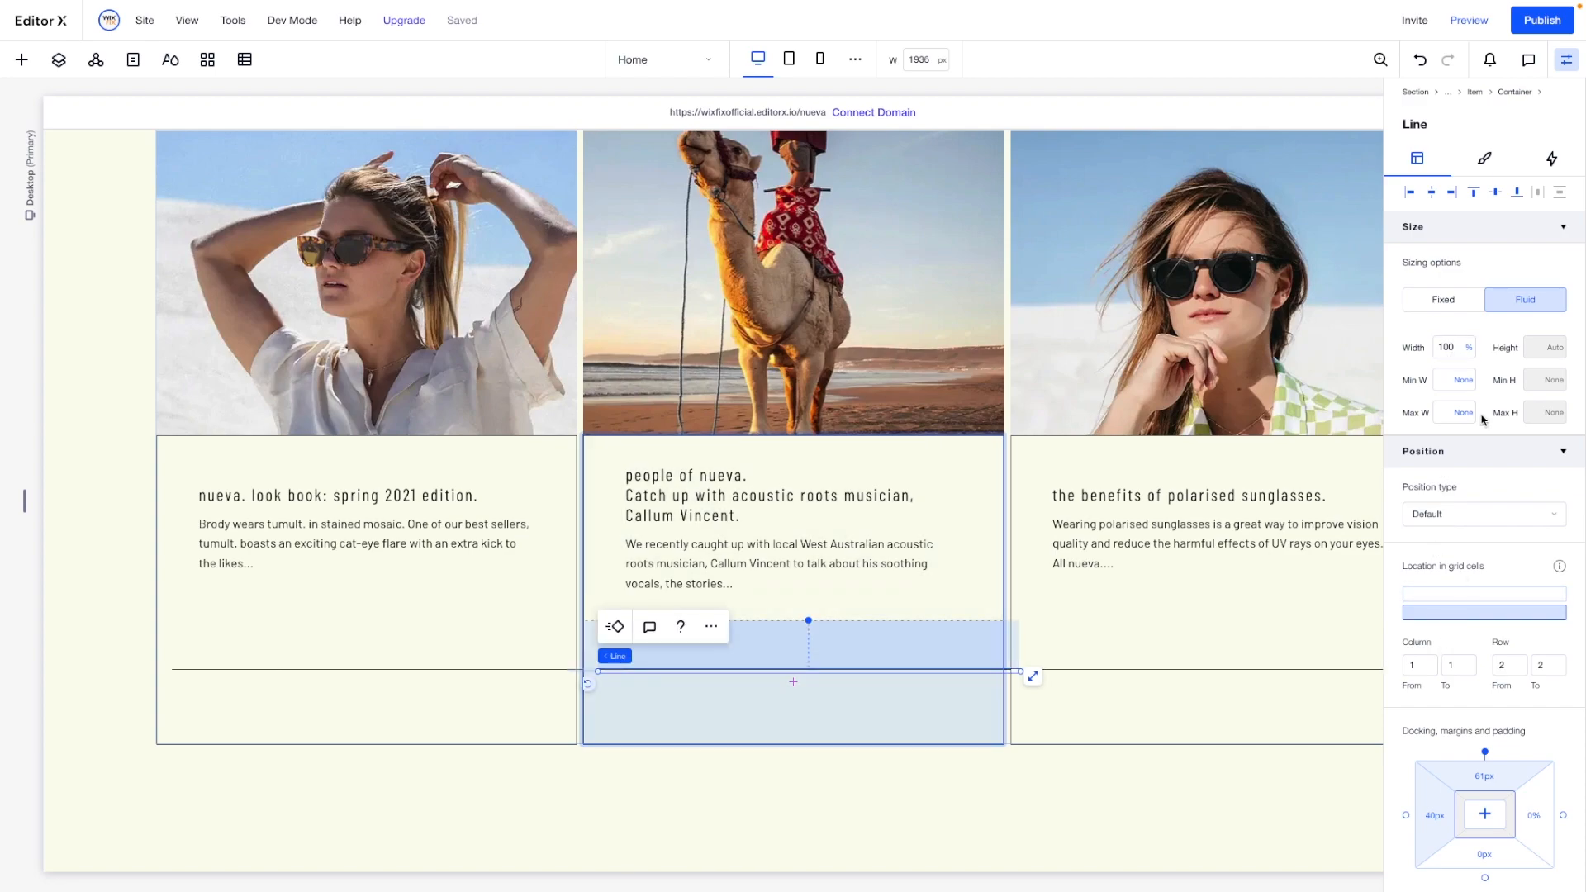
click(1432, 194)
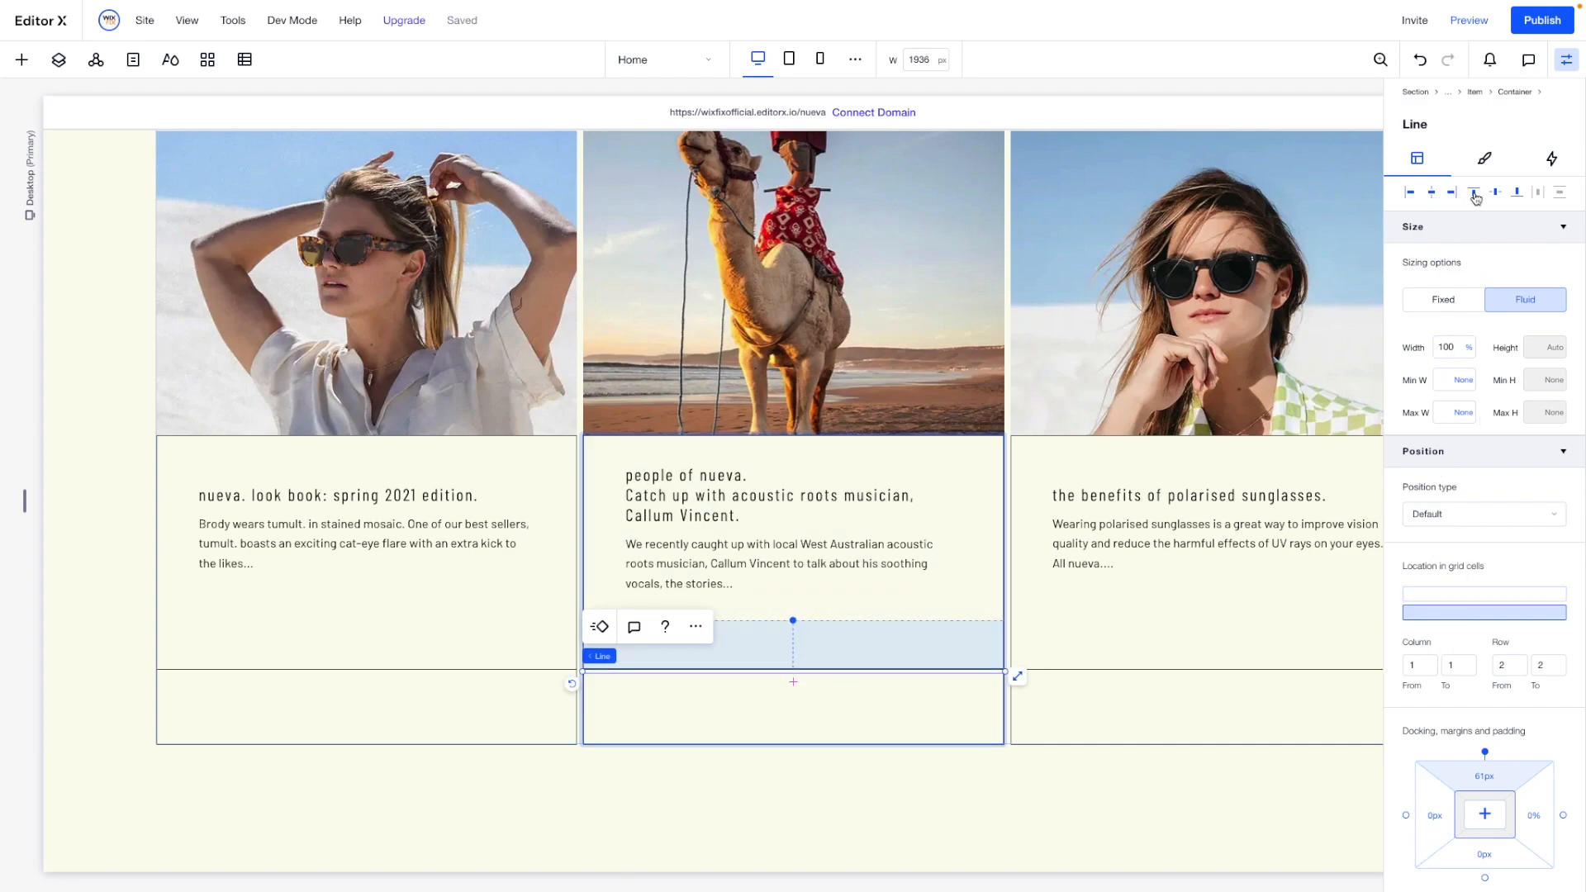
click(1473, 194)
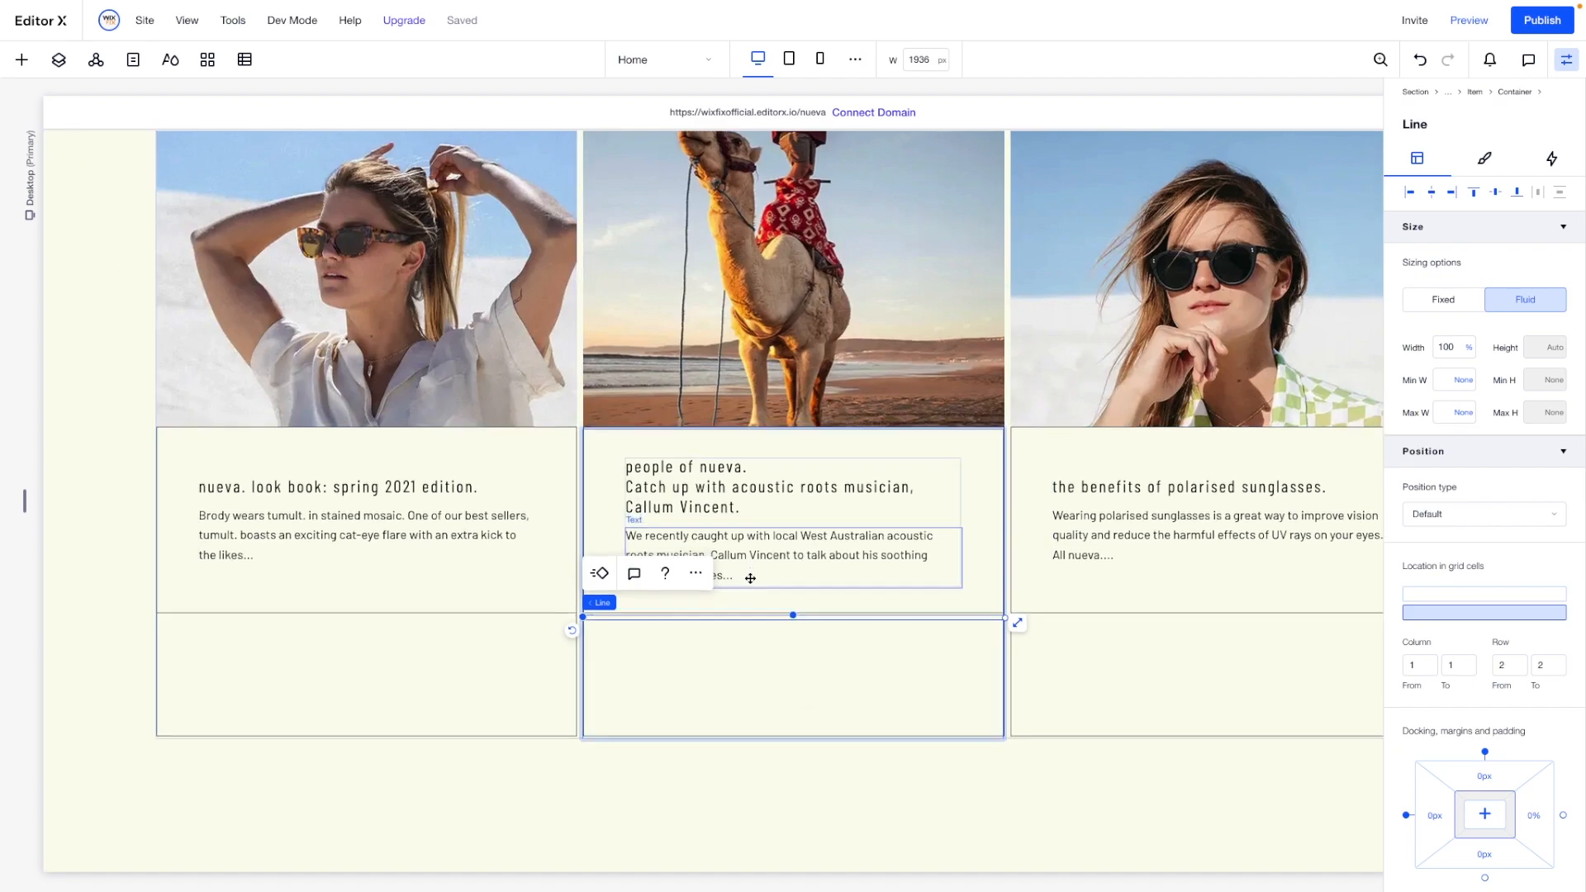
Copy the header's [MENU] button and paste it into the lower row of the second card's container.
scroll(750, 578, down, 7)
scroll(749, 578, up, 10)
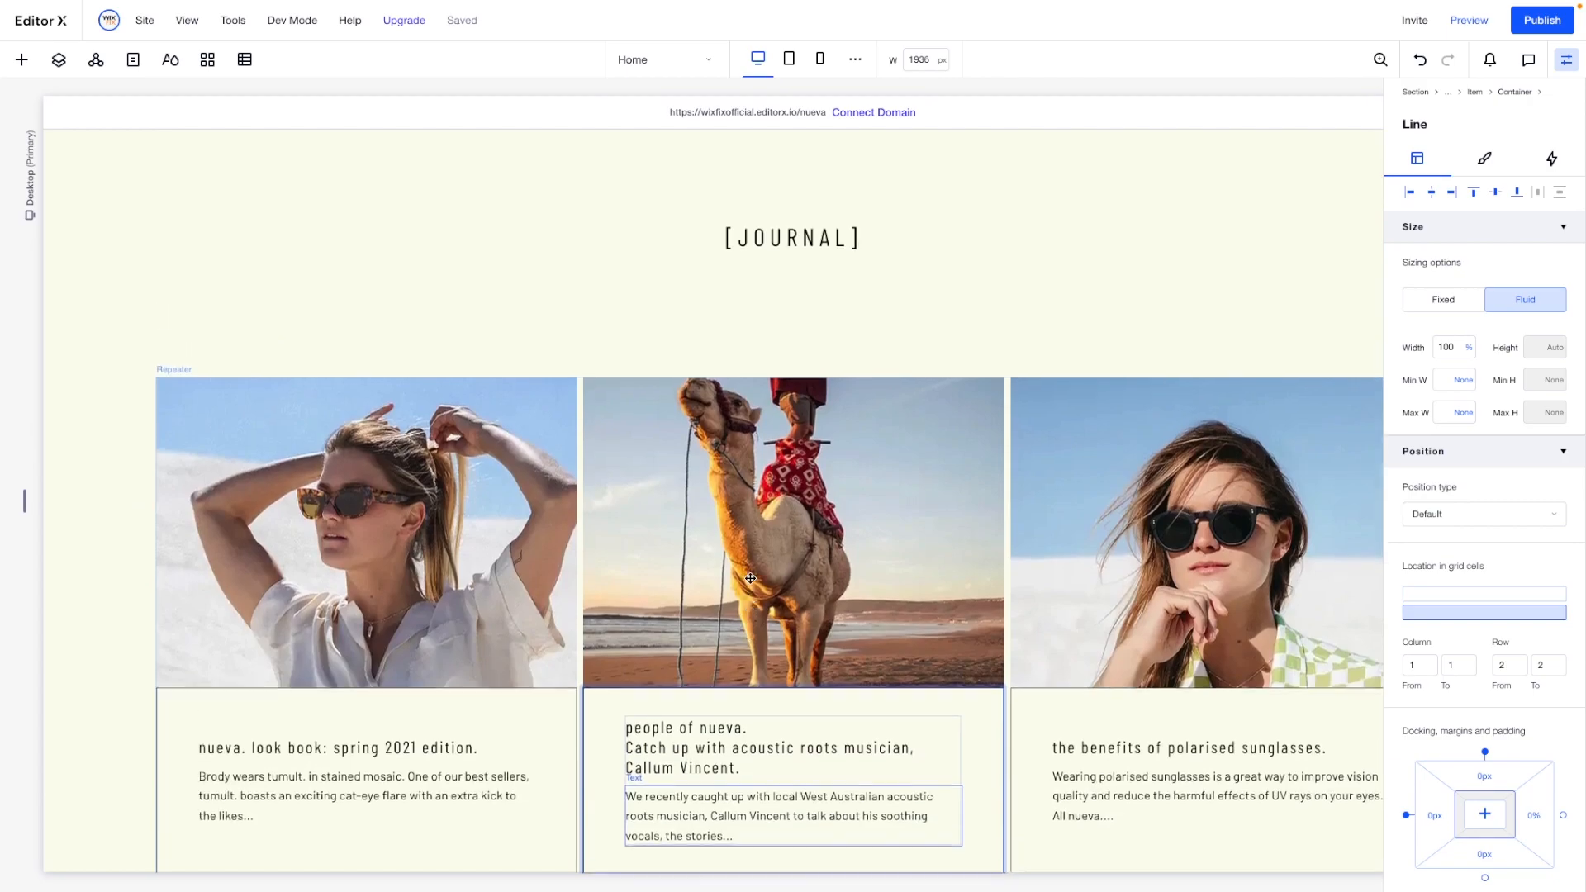
scroll(750, 578, up, 10)
scroll(1096, 289, up, 10)
scroll(1096, 288, up, 2)
scroll(695, 513, up, 5)
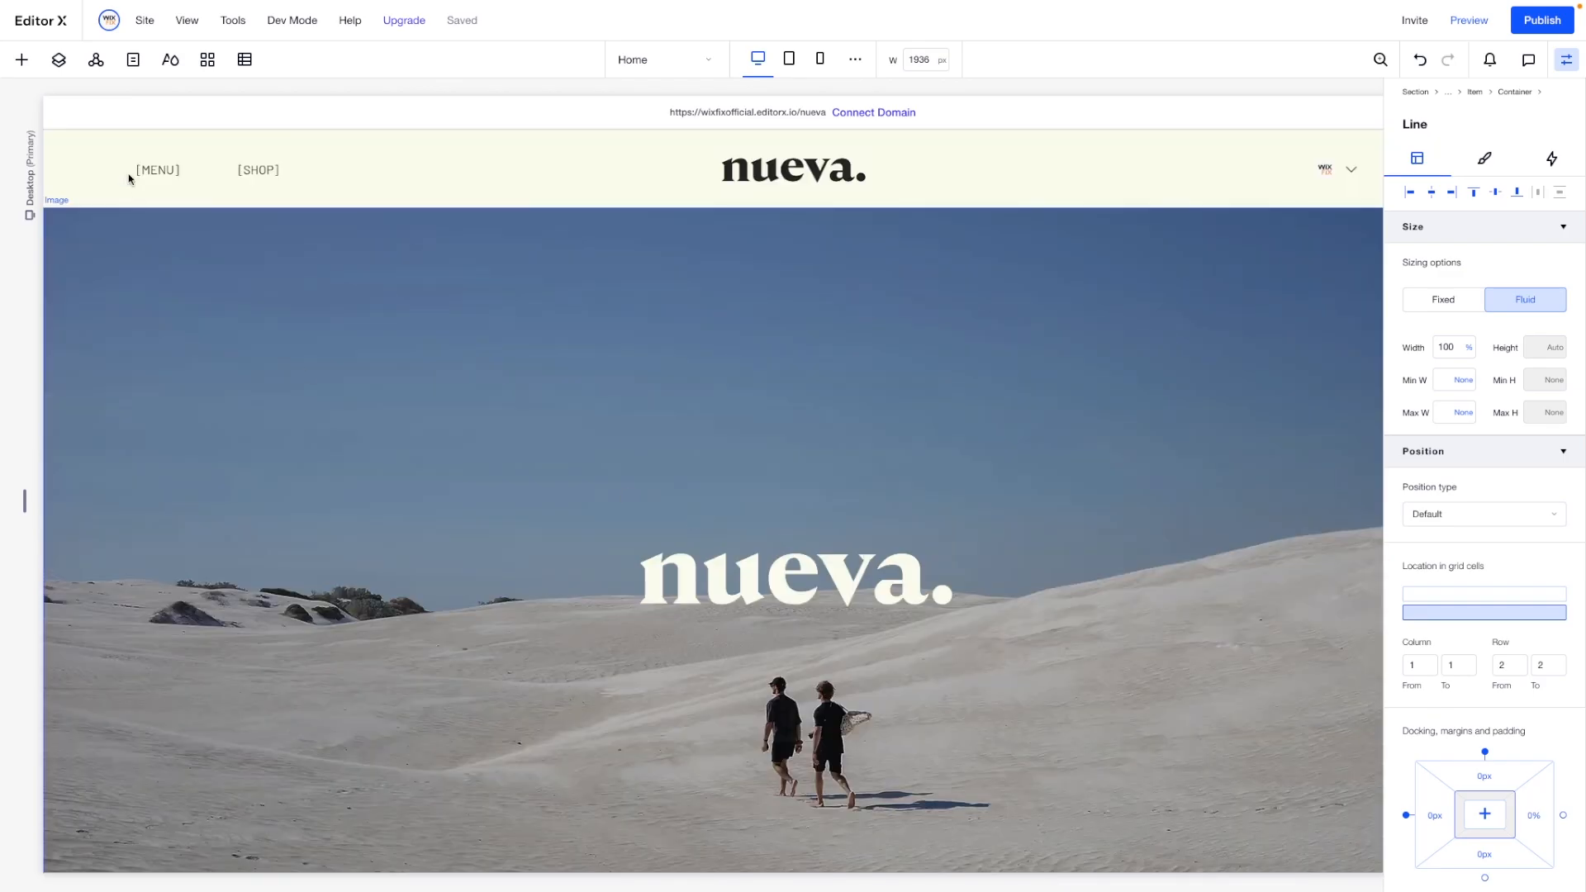
click(167, 165)
scroll(167, 165, down, 20)
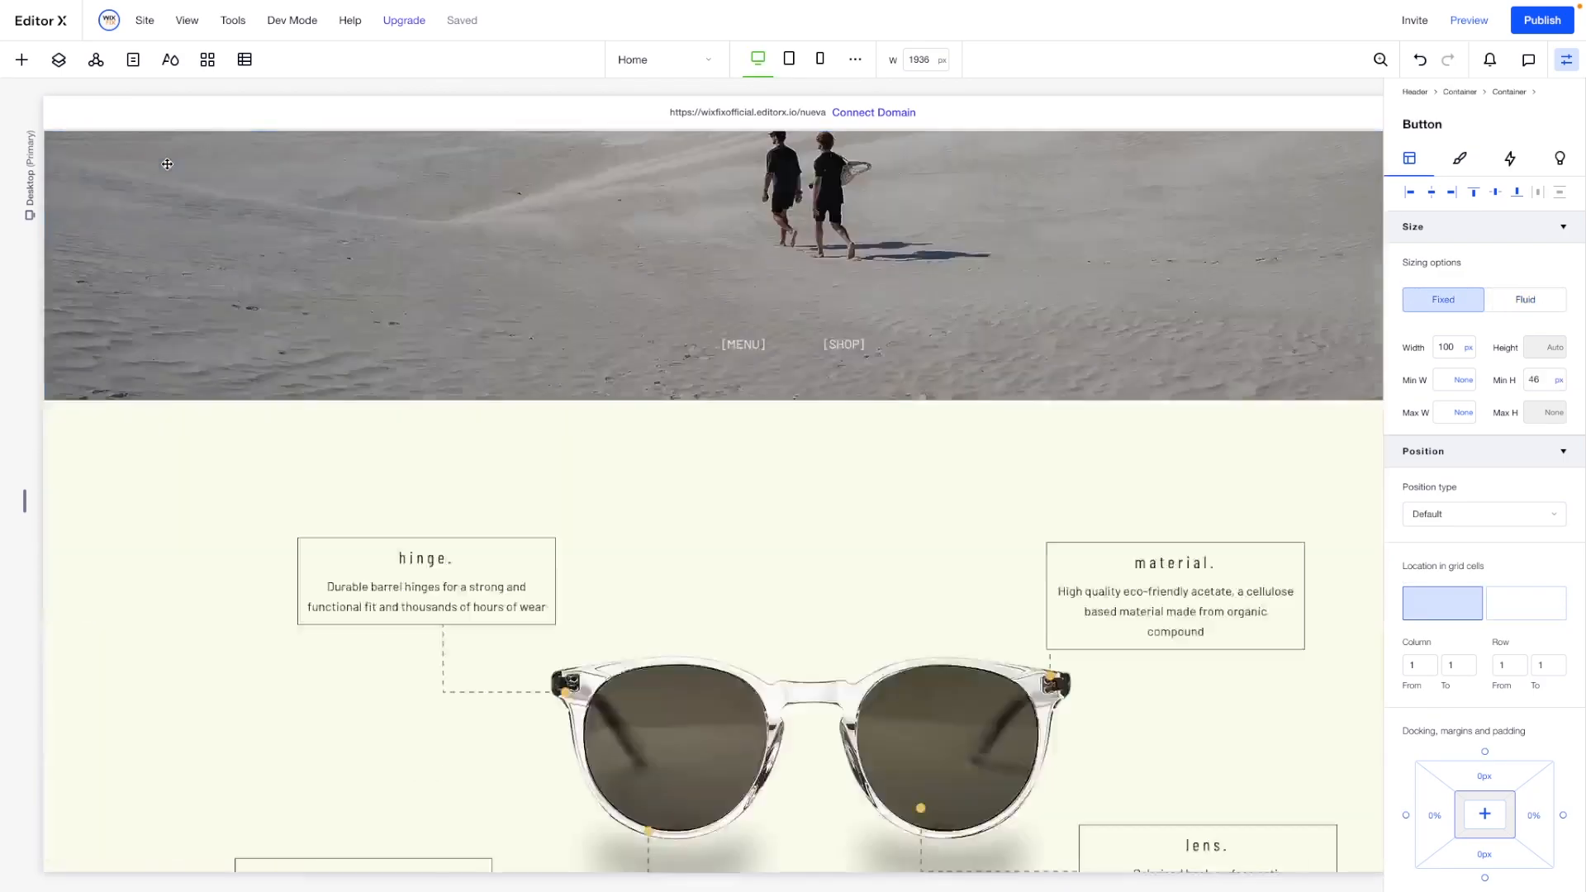
scroll(729, 354, down, 5)
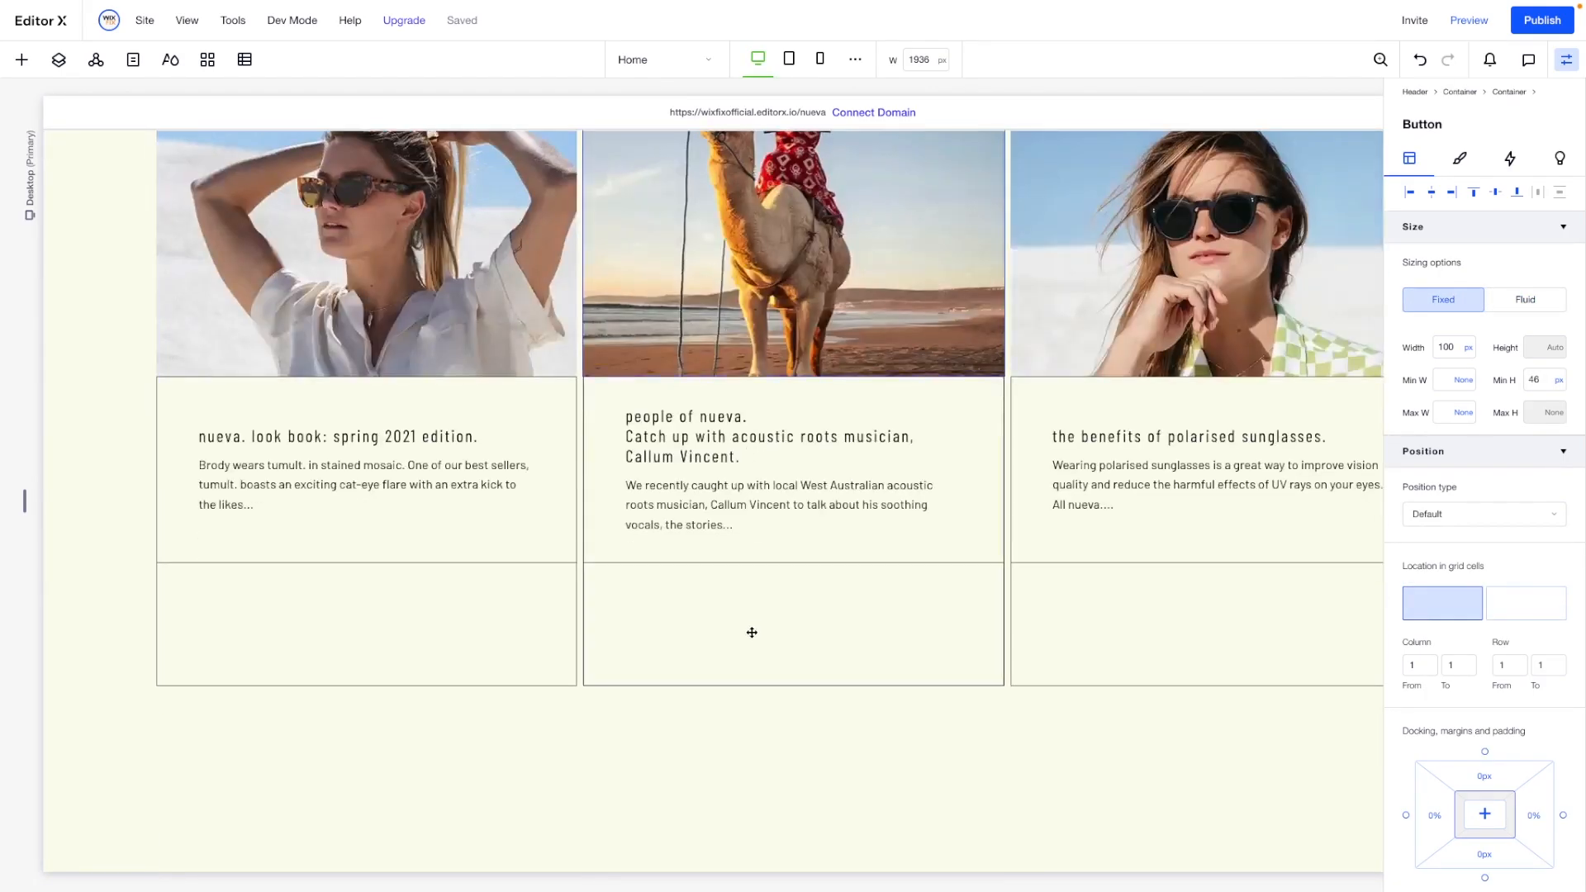
click(697, 637)
right_click(696, 637)
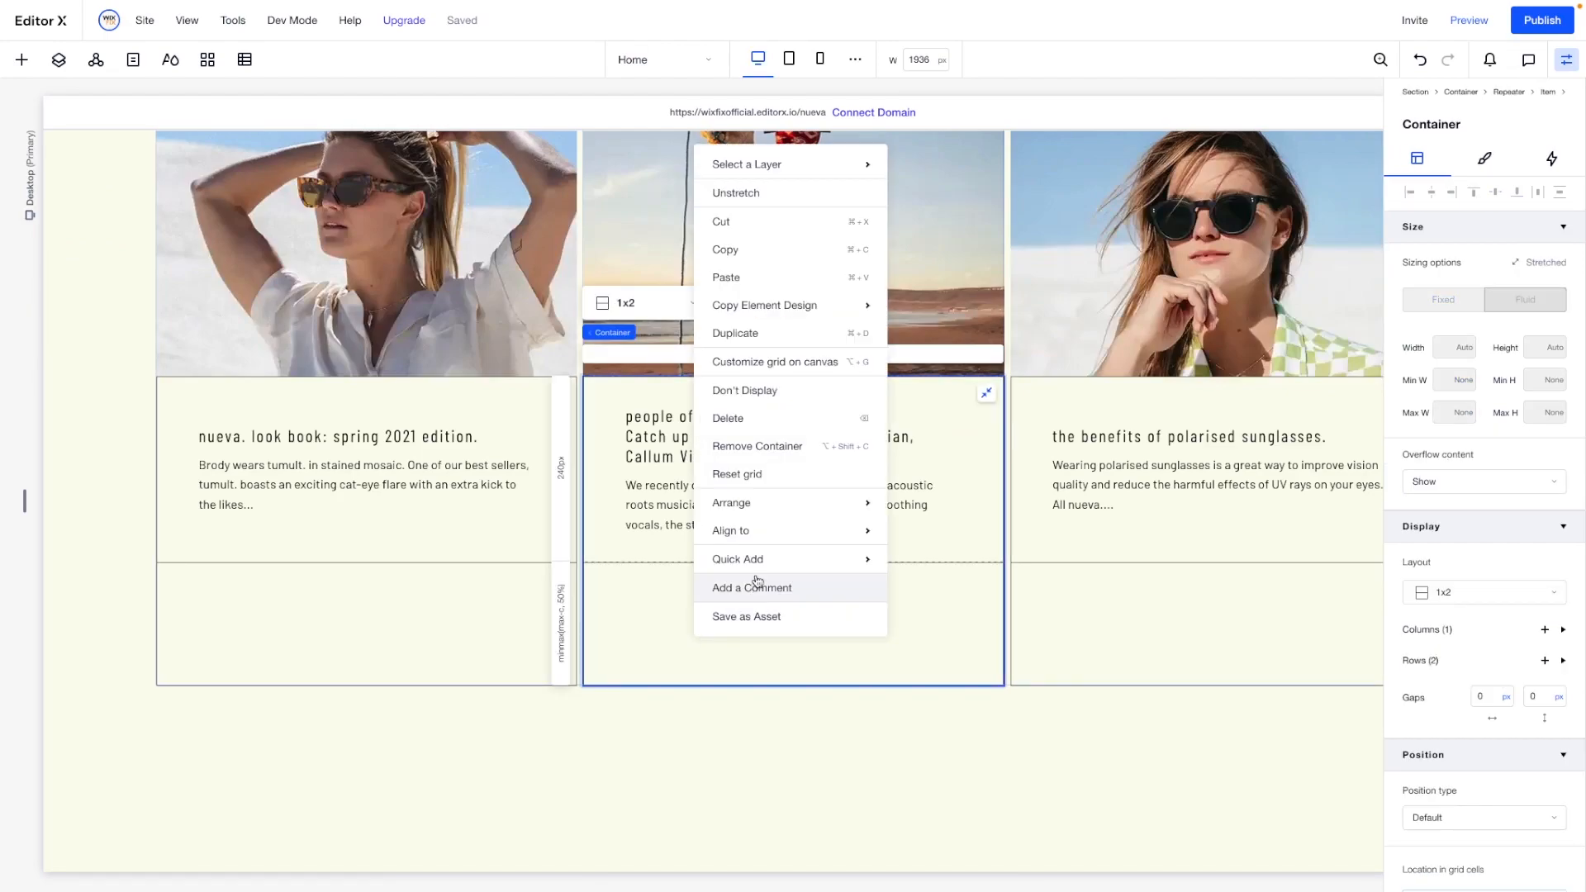
click(749, 277)
click(723, 653)
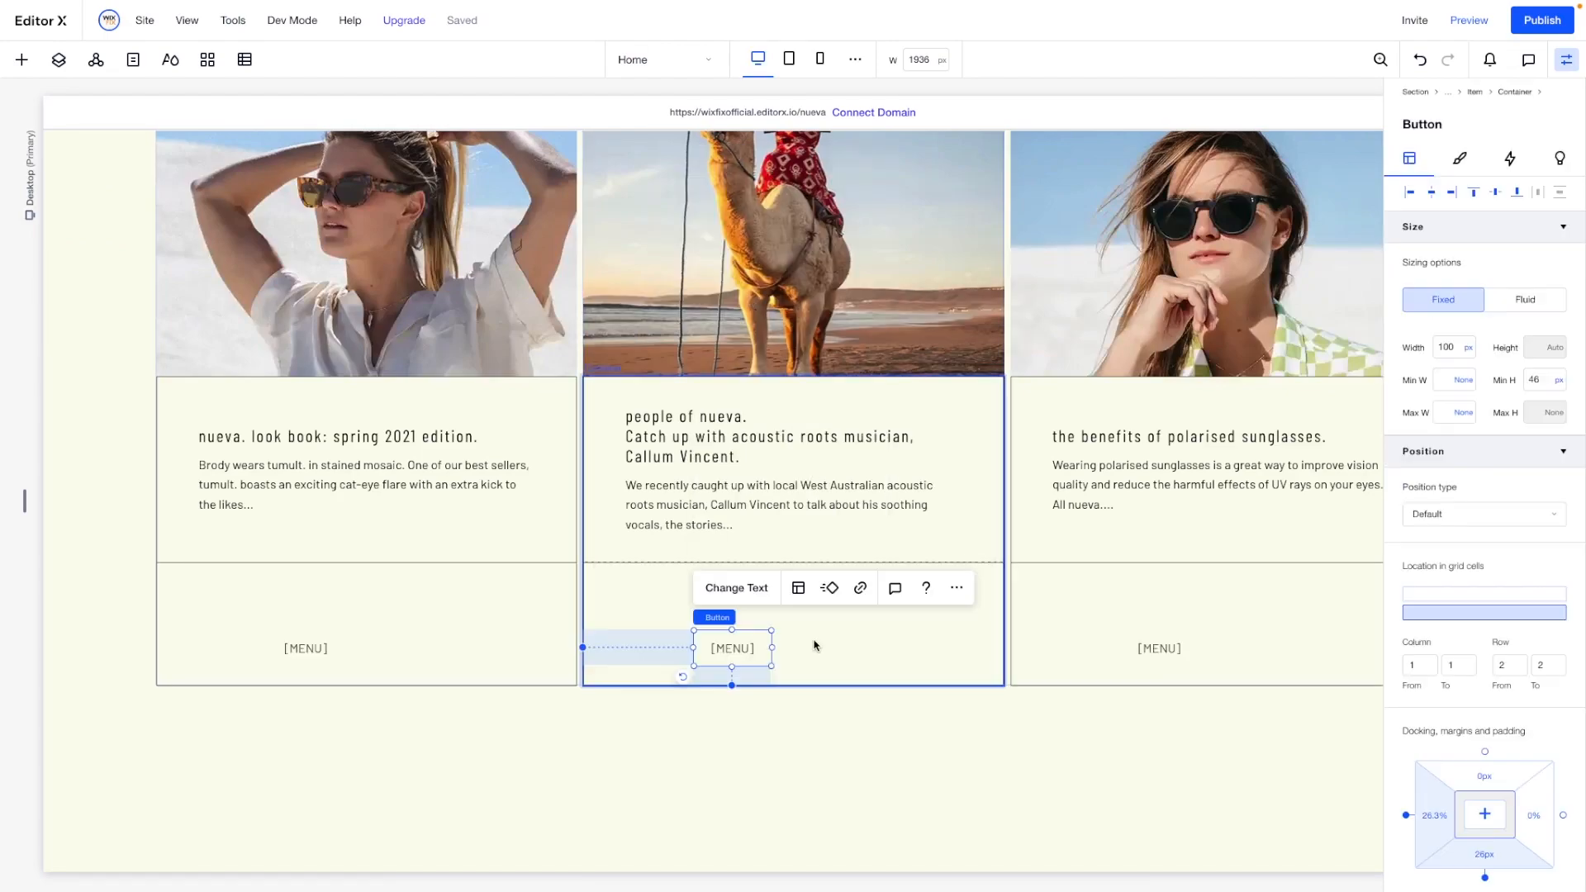
Make the pasted button fluid with a width of 100% and center it horizontally and vertically in its grid cell.
click(1458, 347)
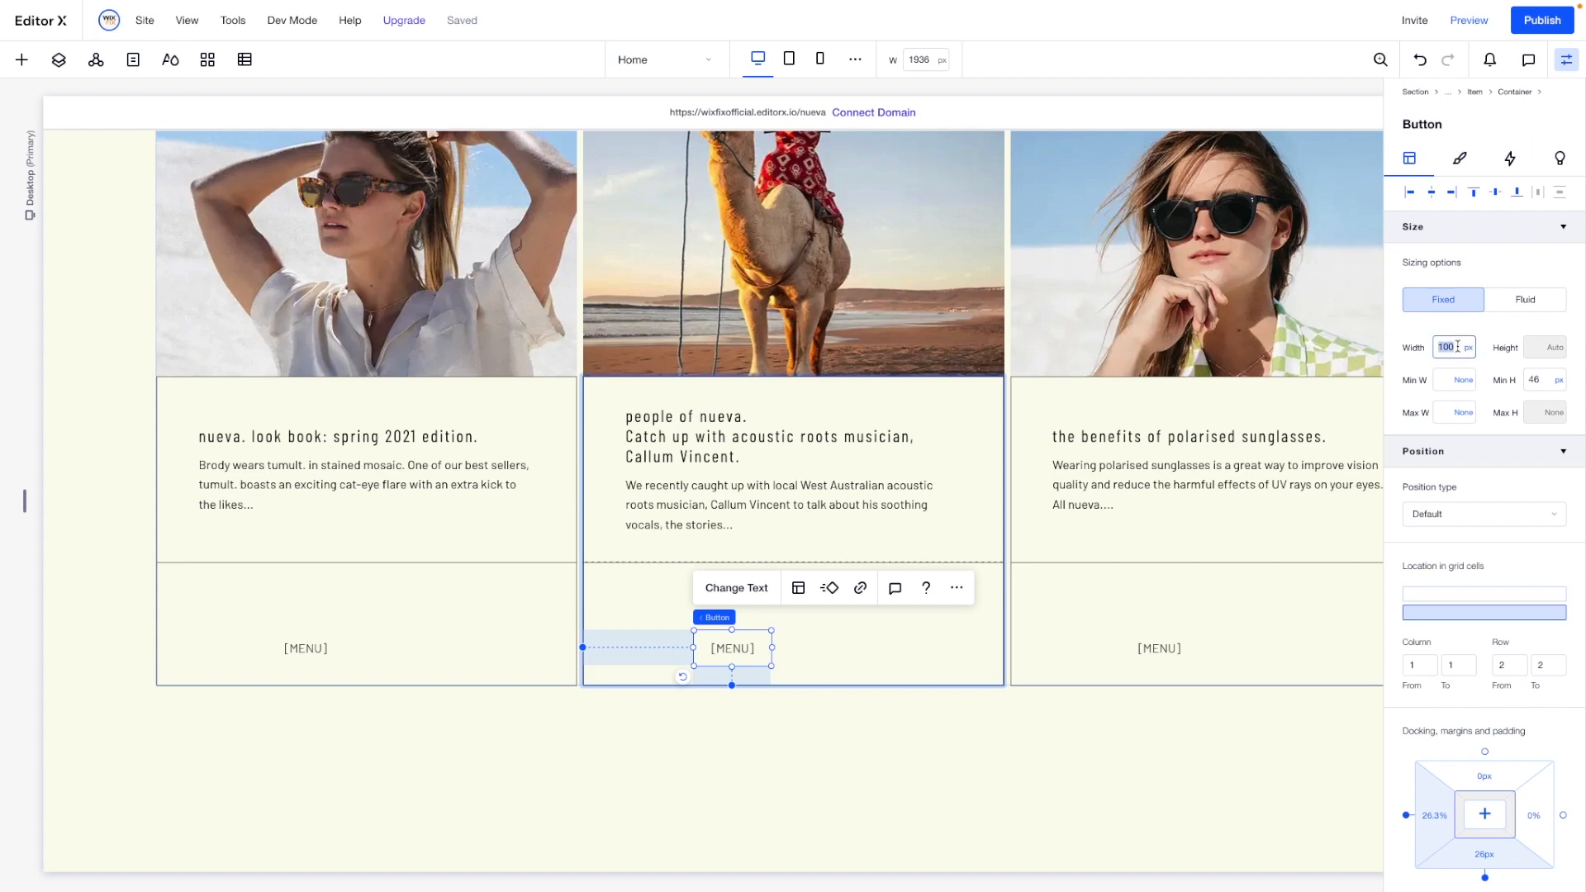
text(10)
click(1524, 299)
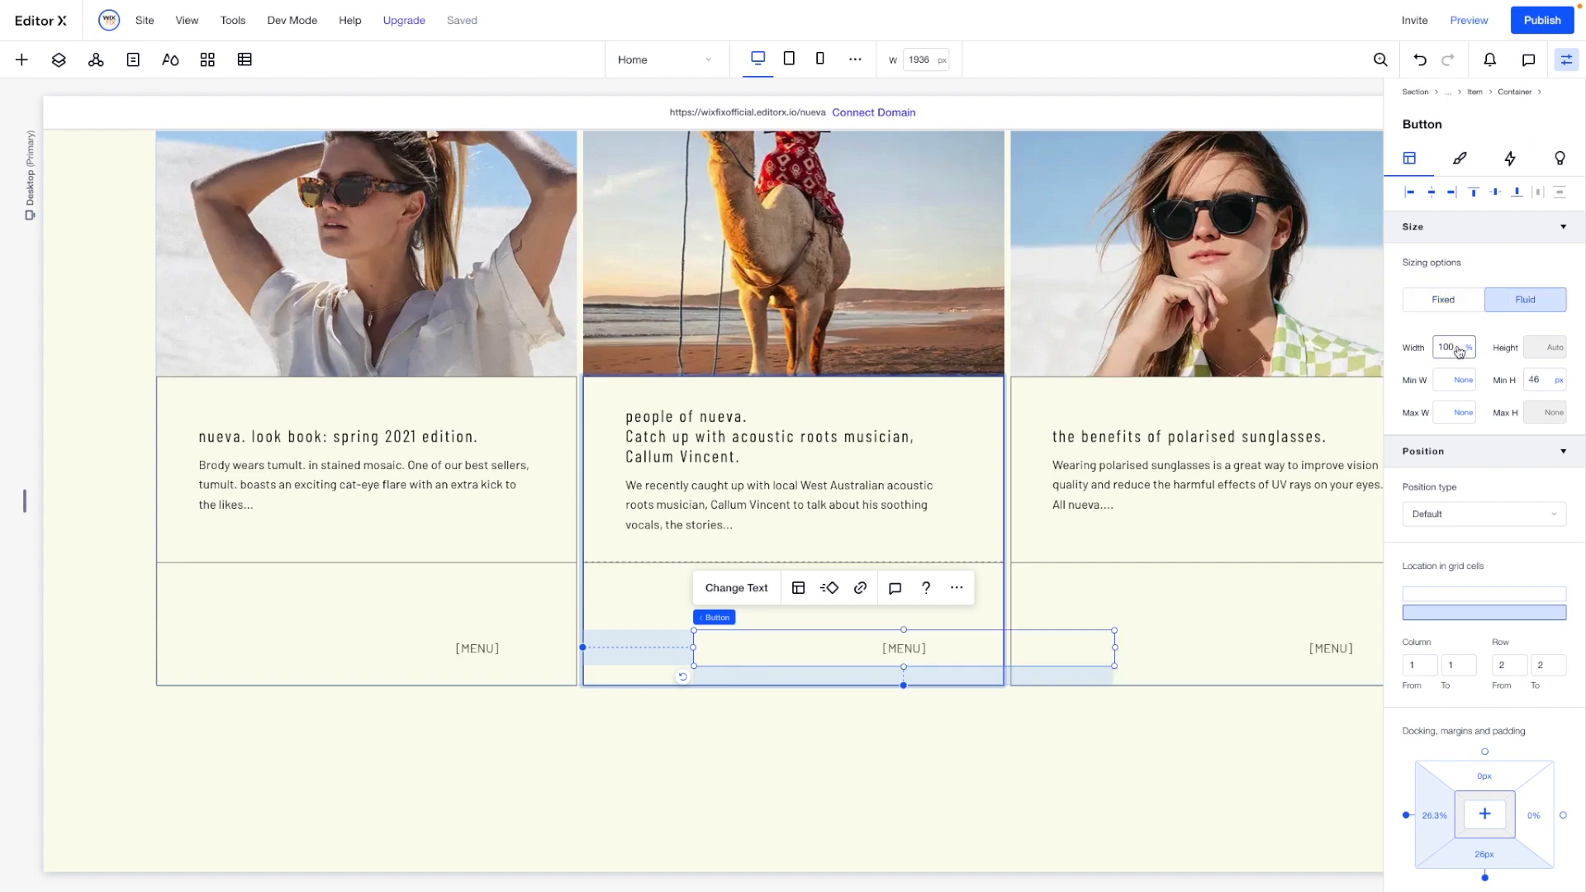
click(1432, 196)
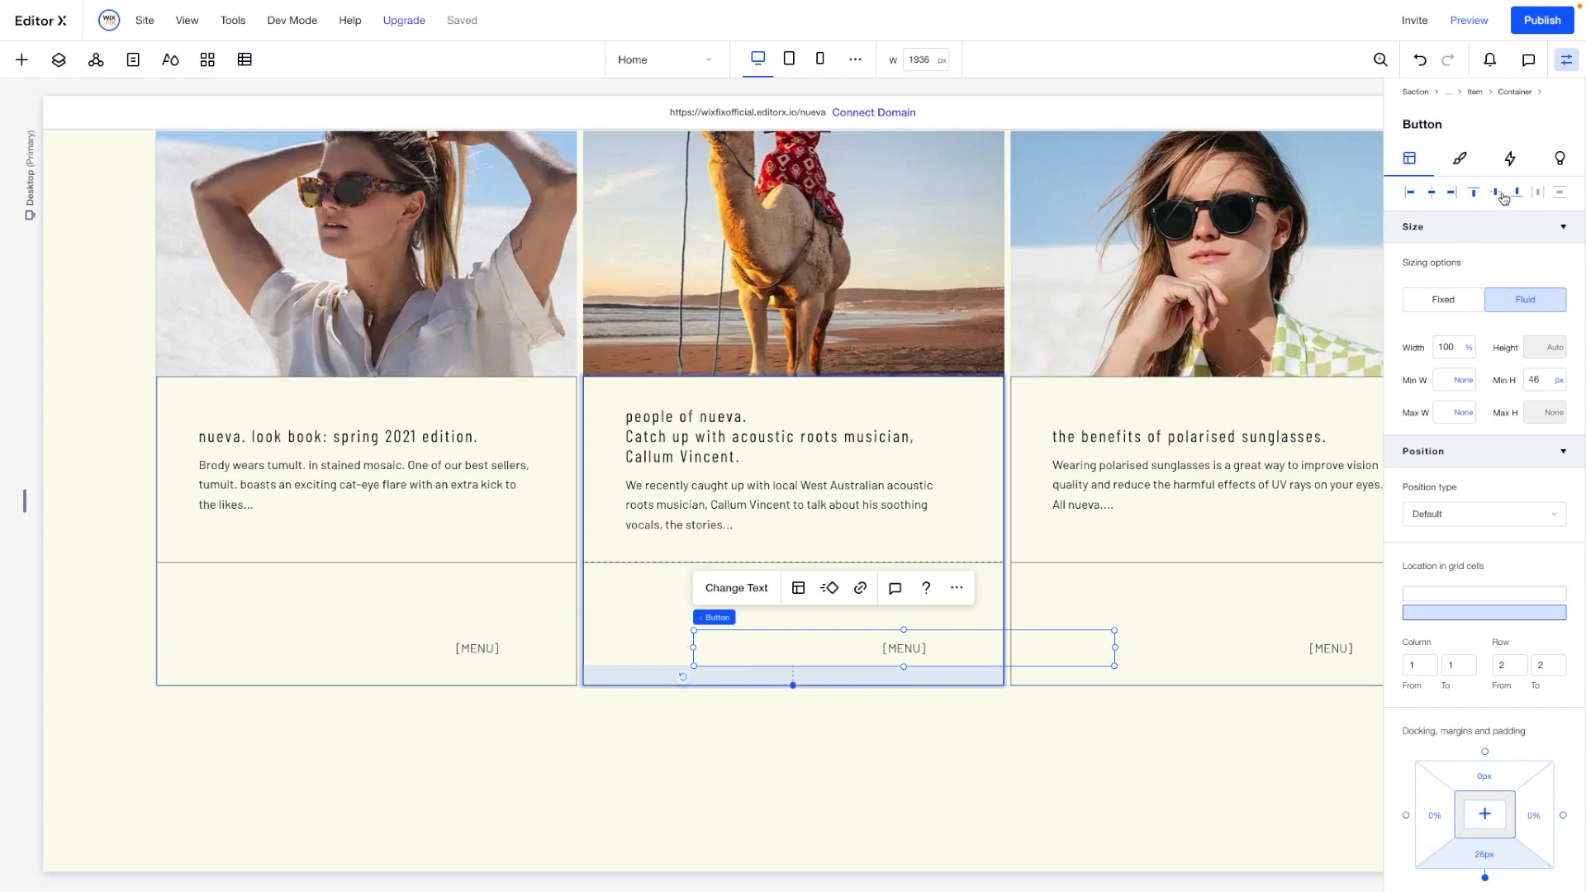
click(1496, 196)
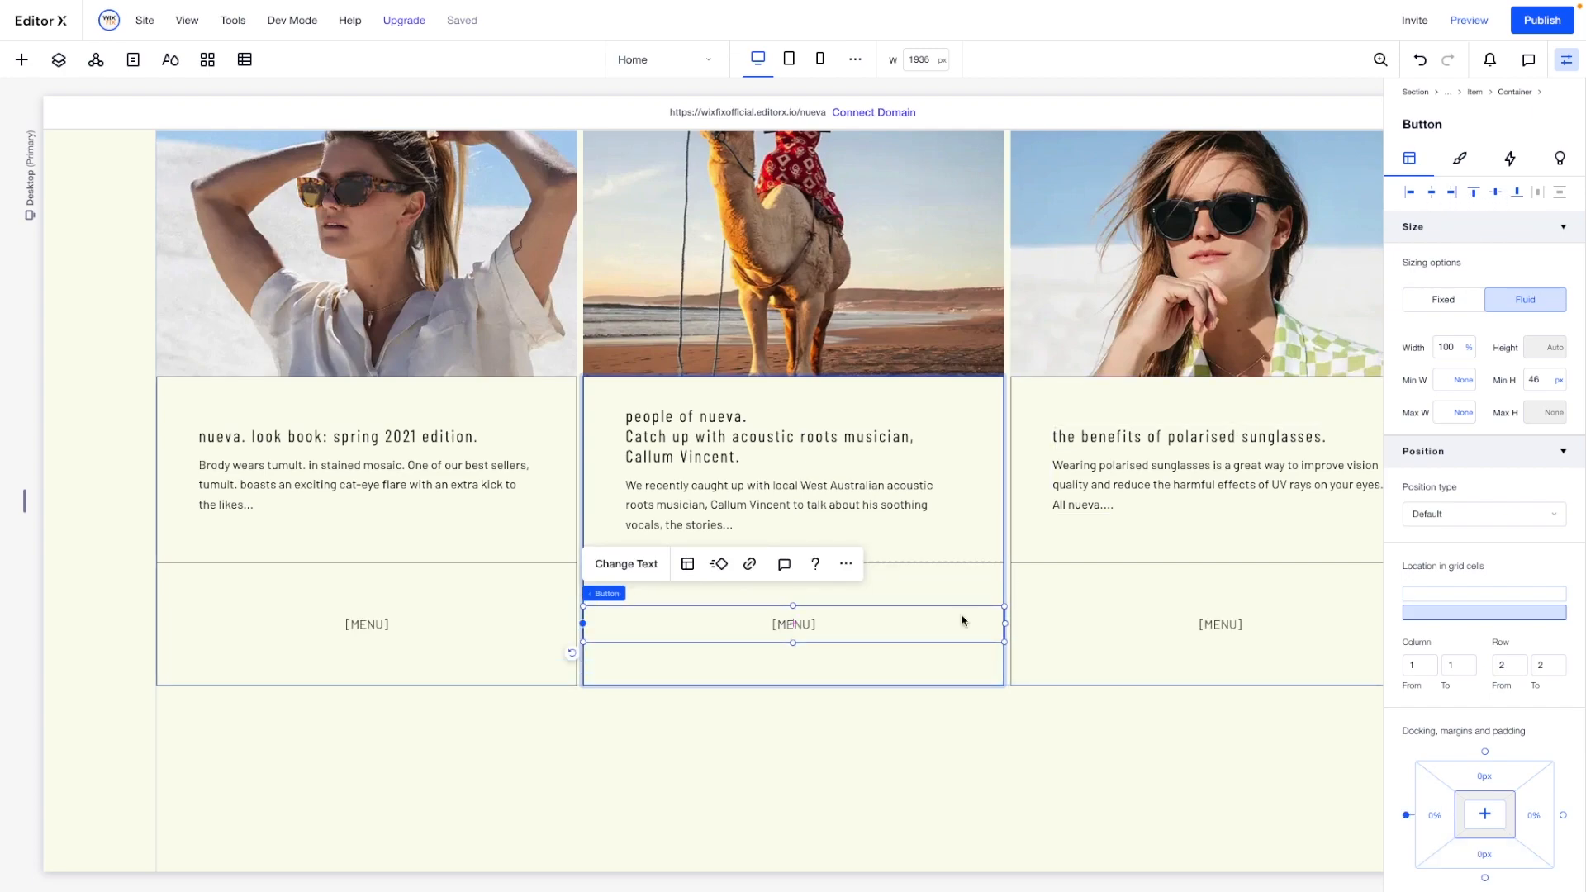
Right-align the button's text with a 67 px margin and change its label to READ MORE.
click(687, 563)
click(1138, 700)
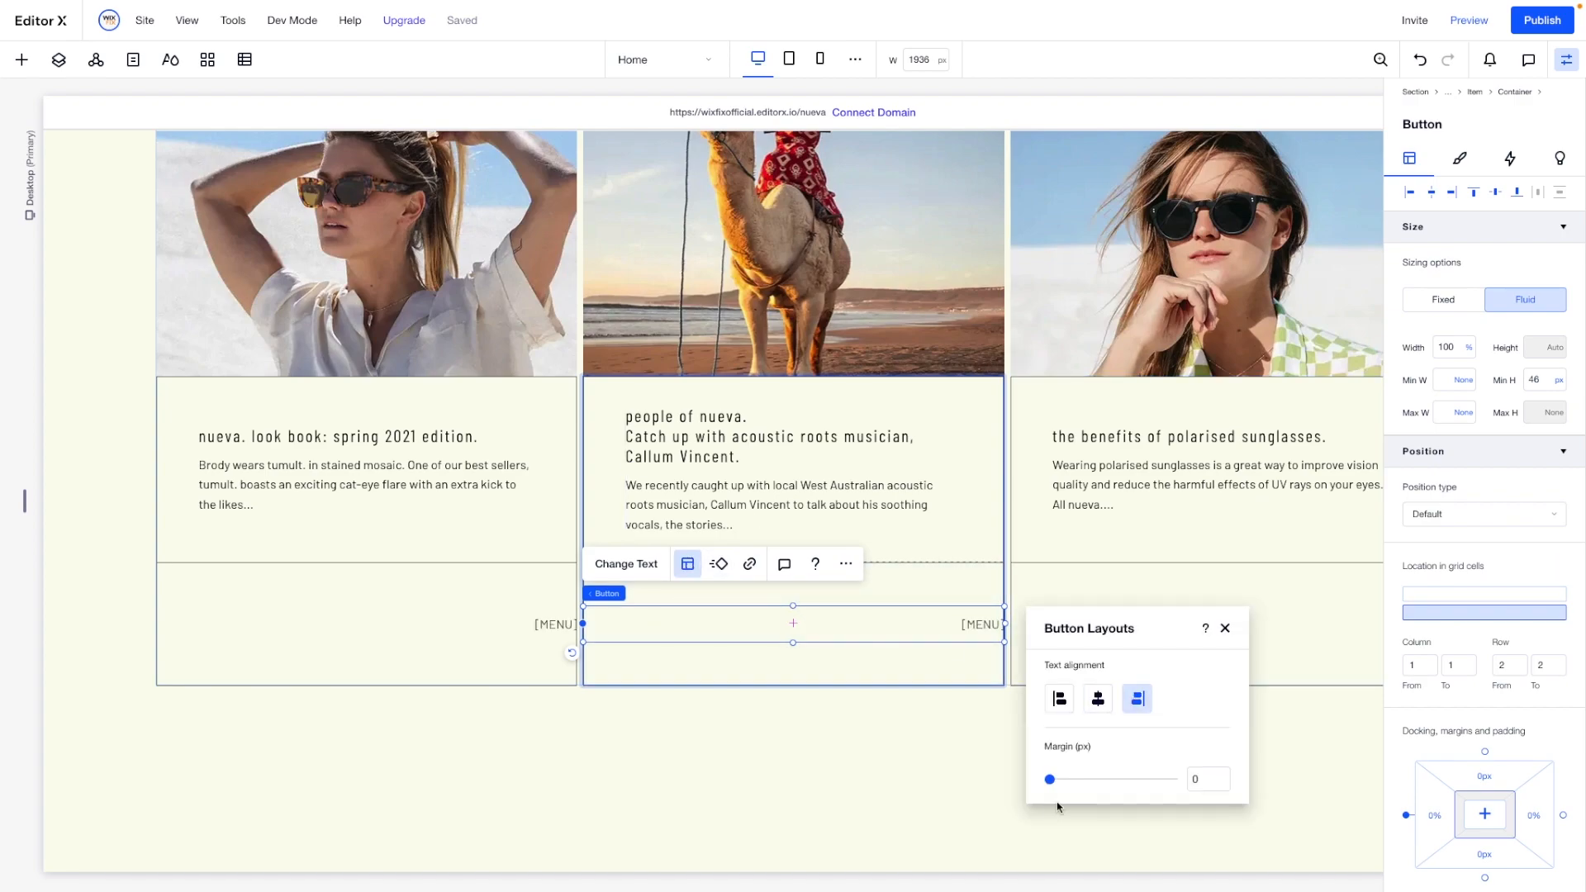
drag(1049, 779, 1135, 780)
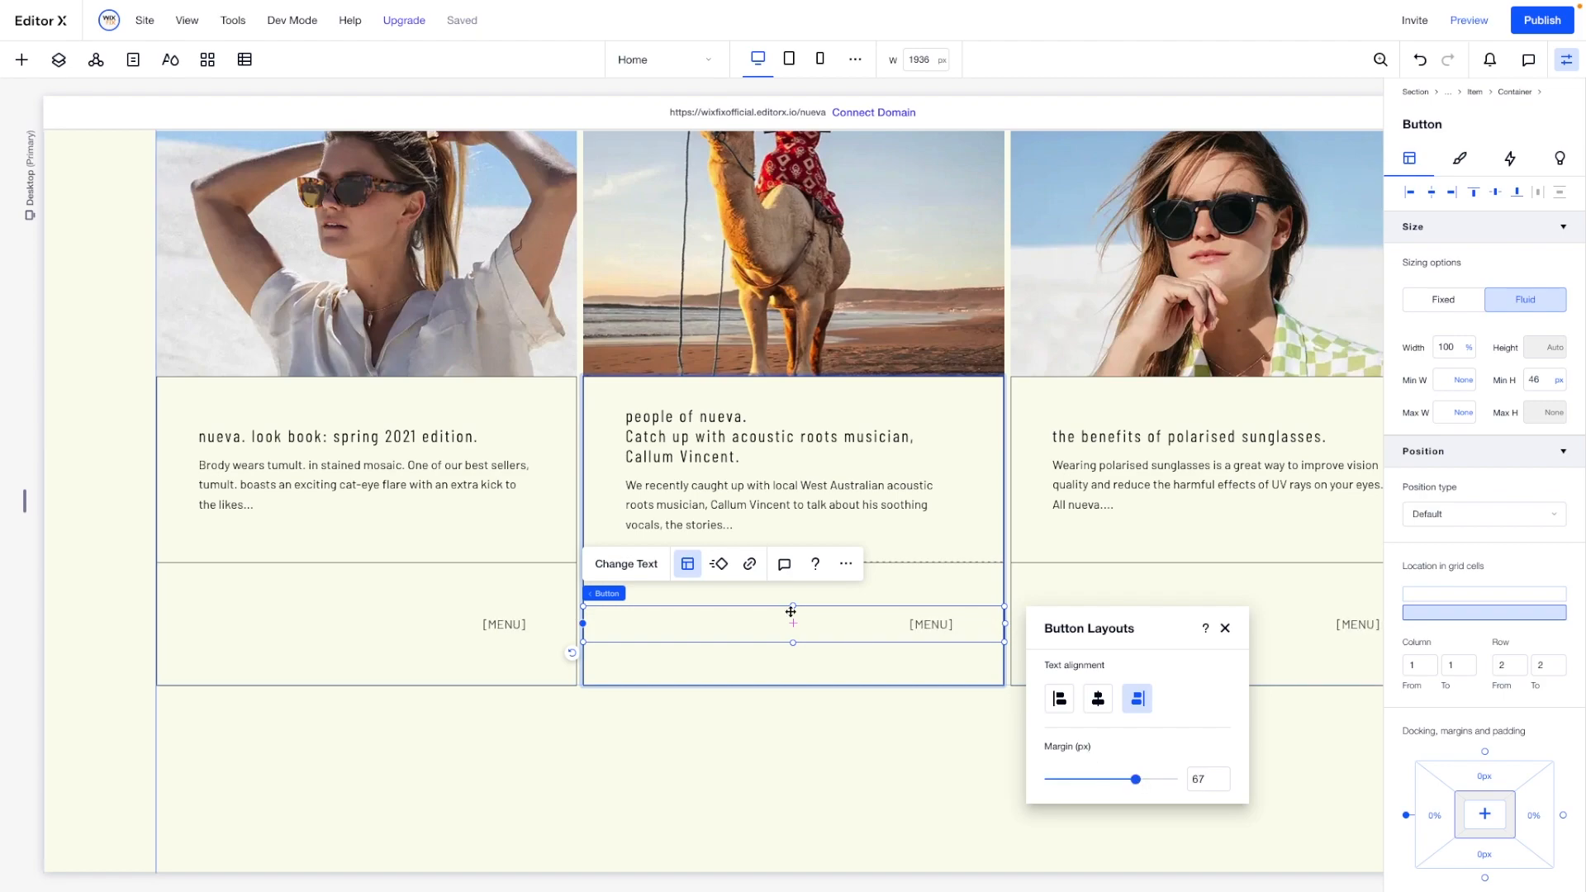
click(643, 567)
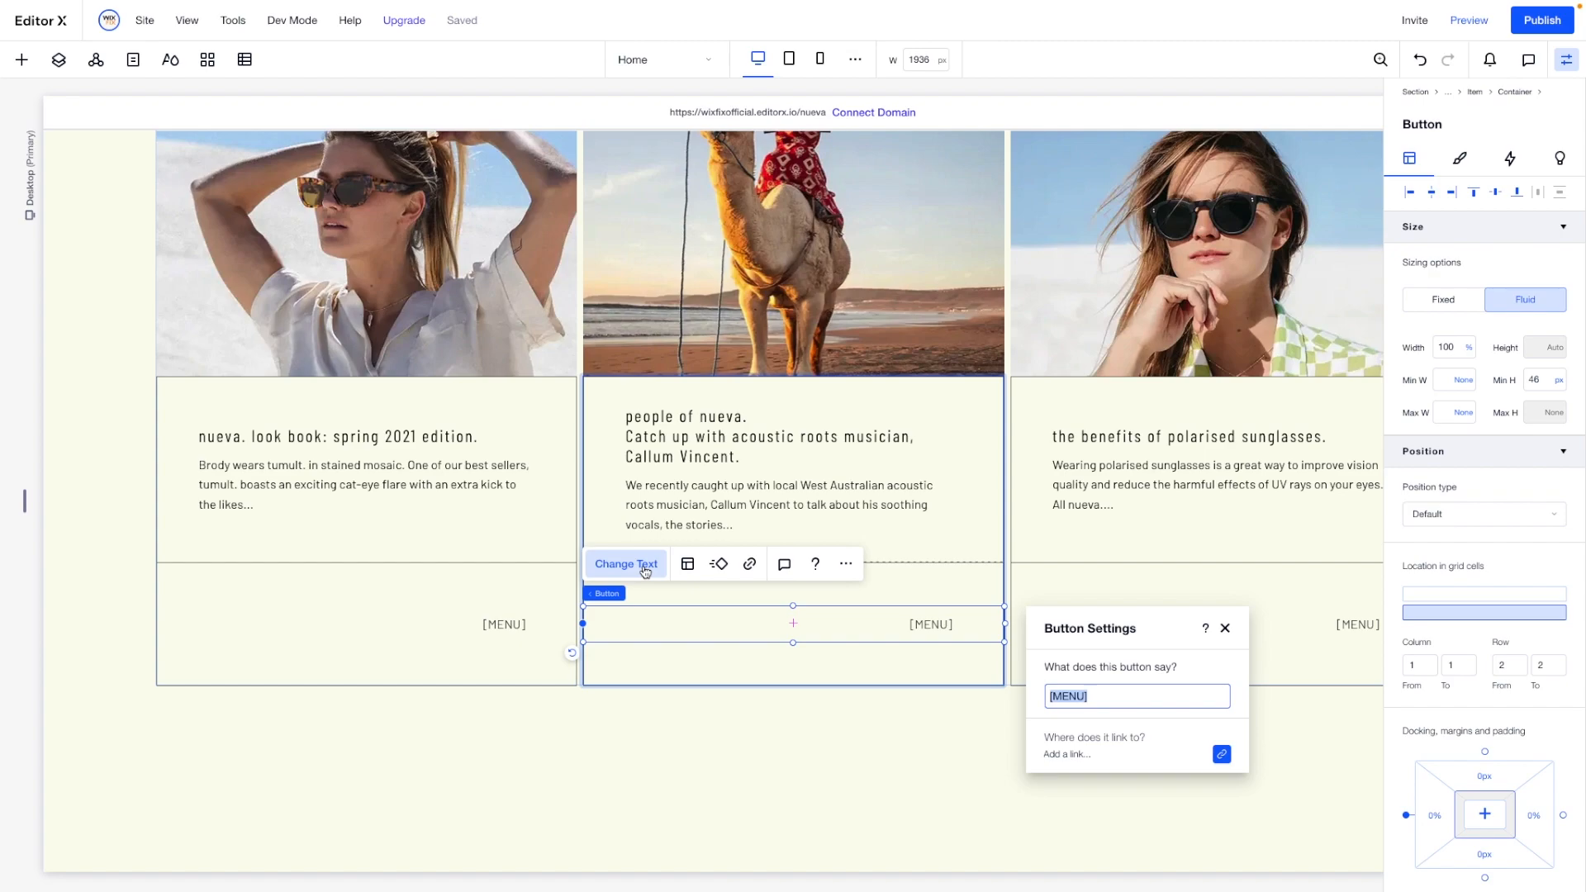
text(READ MORE)
Set the second row of the card container's 1x2 grid to Min content.
click(839, 661)
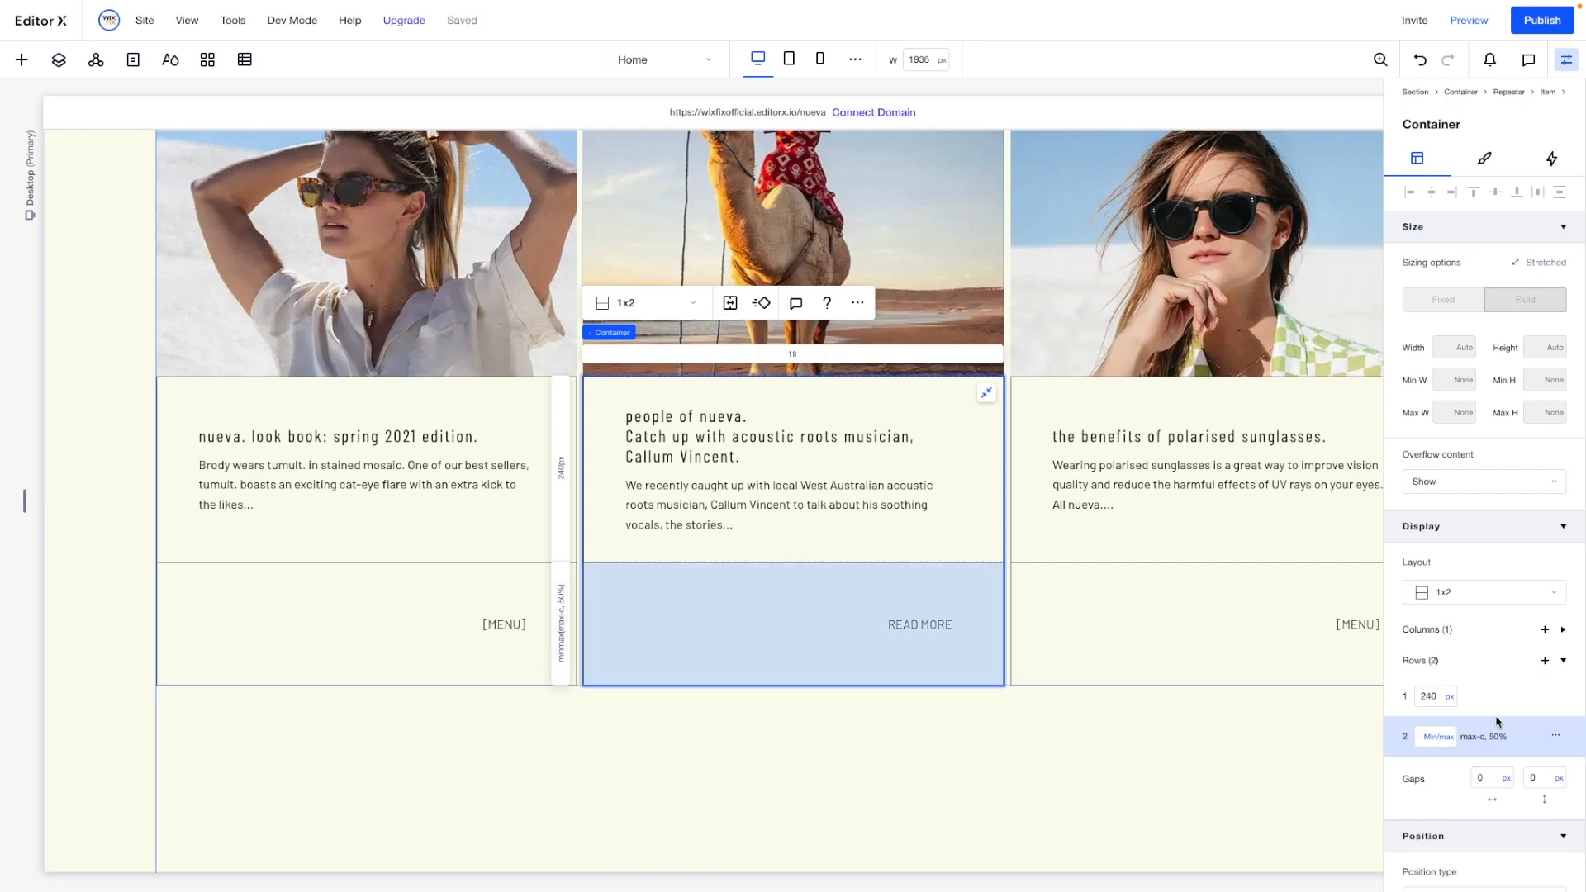
click(1447, 740)
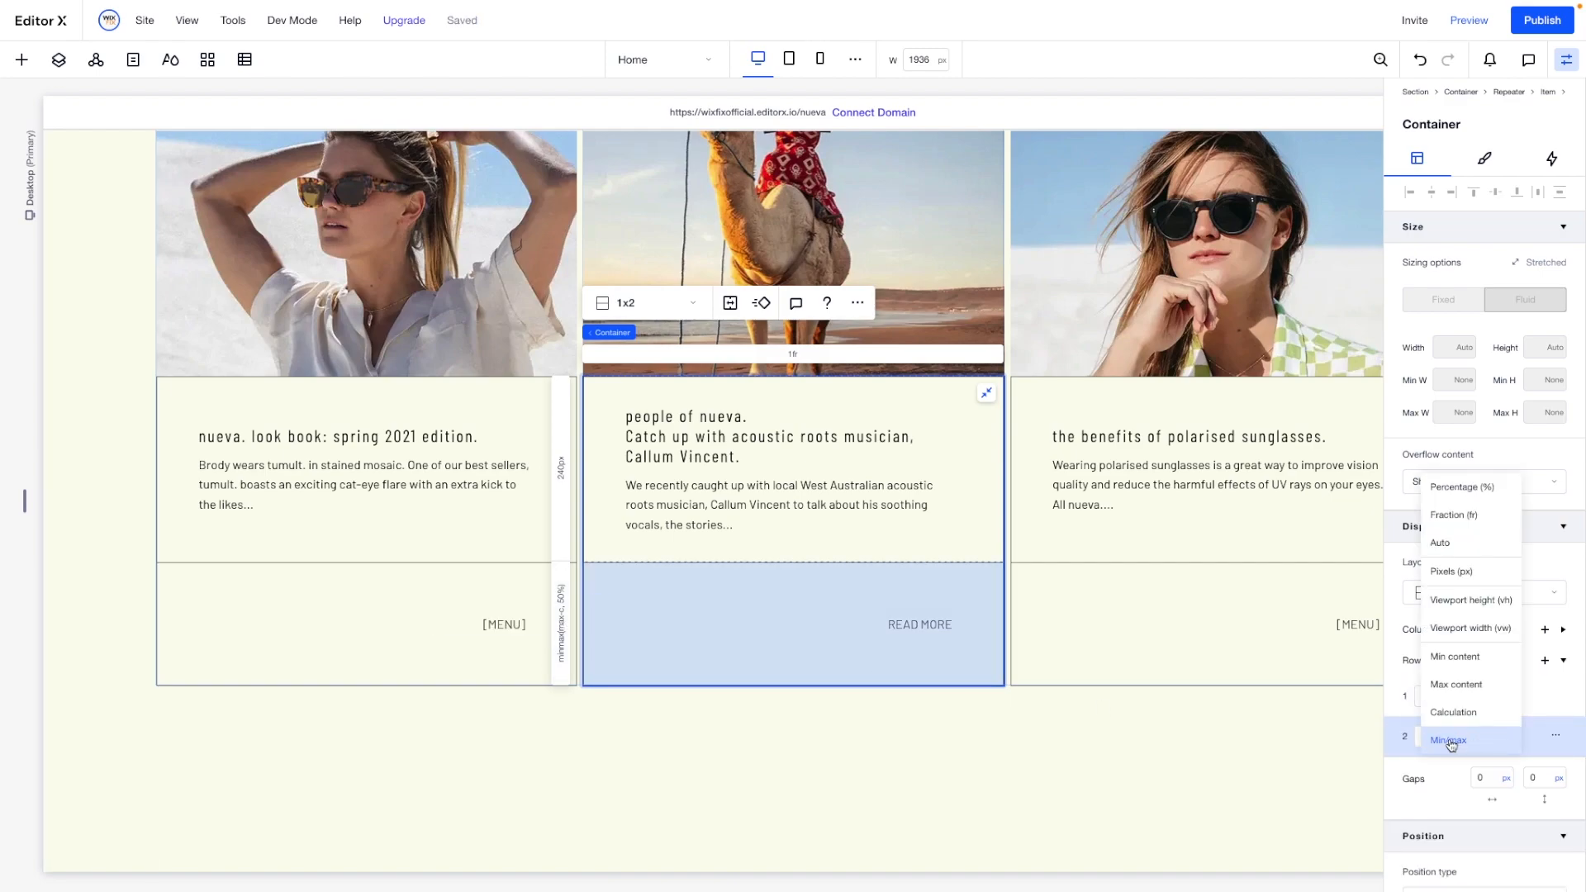
click(1457, 657)
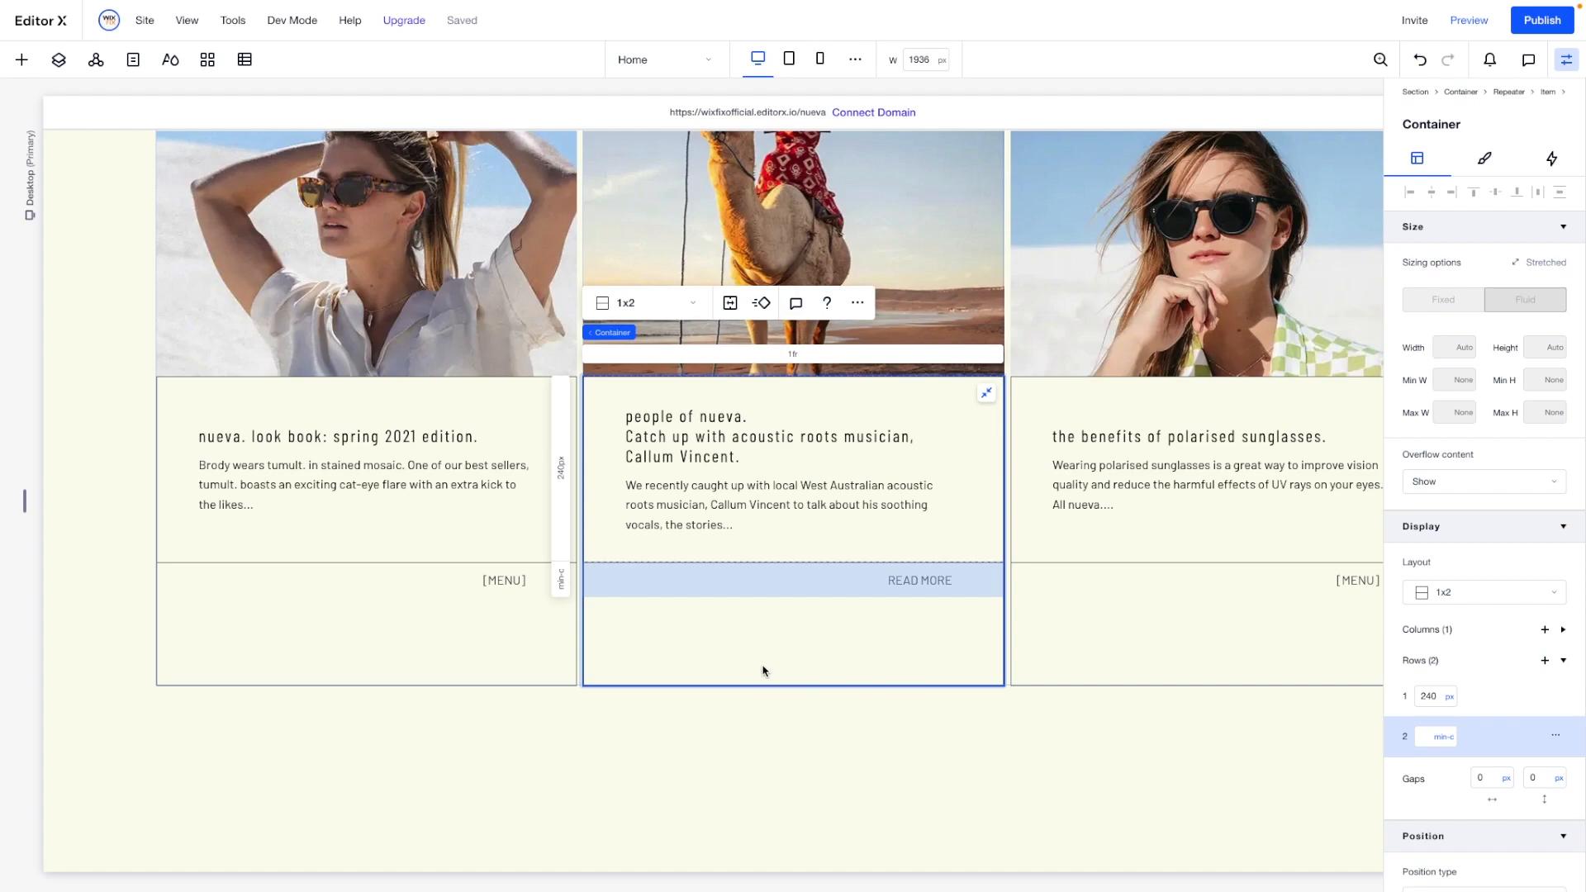
Set the second row of the repeater item's grid to Min content and the item's minimum height to None.
click(1006, 332)
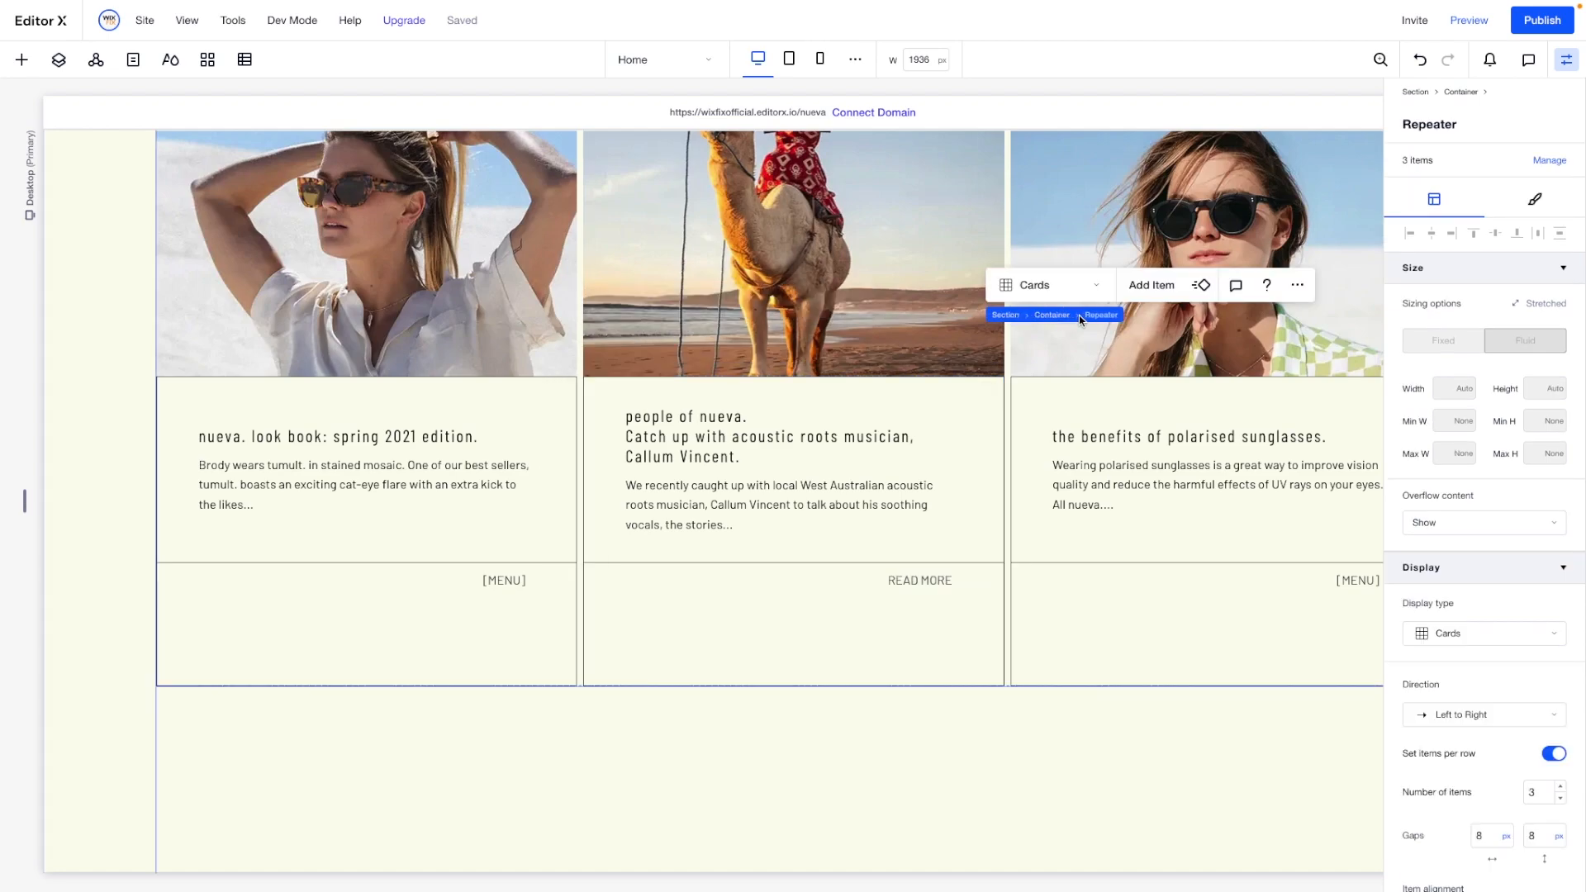
click(587, 446)
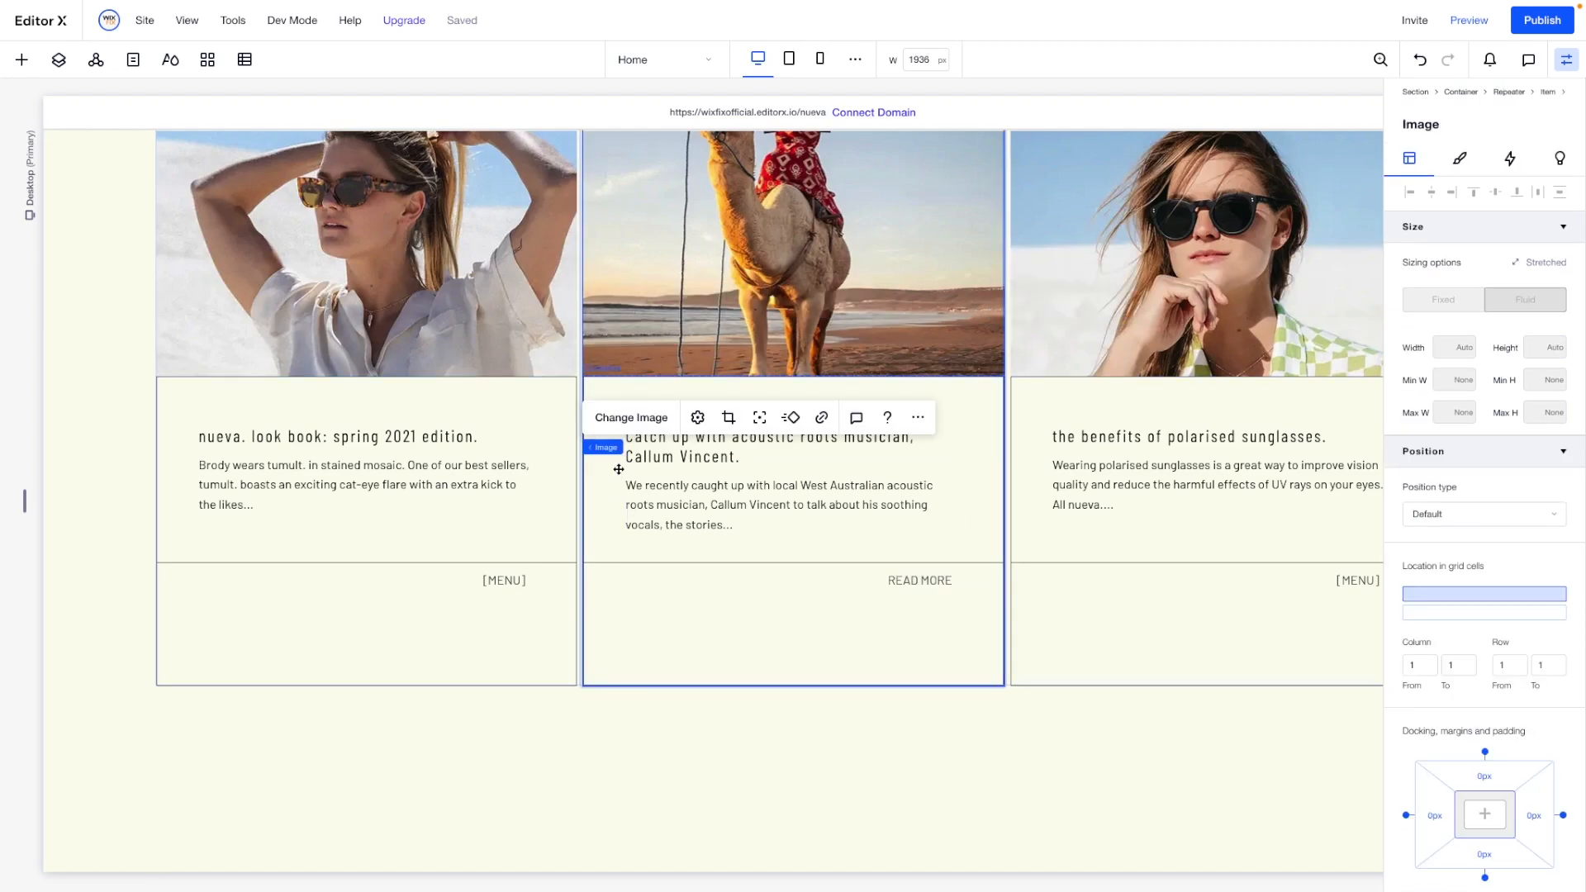
click(664, 448)
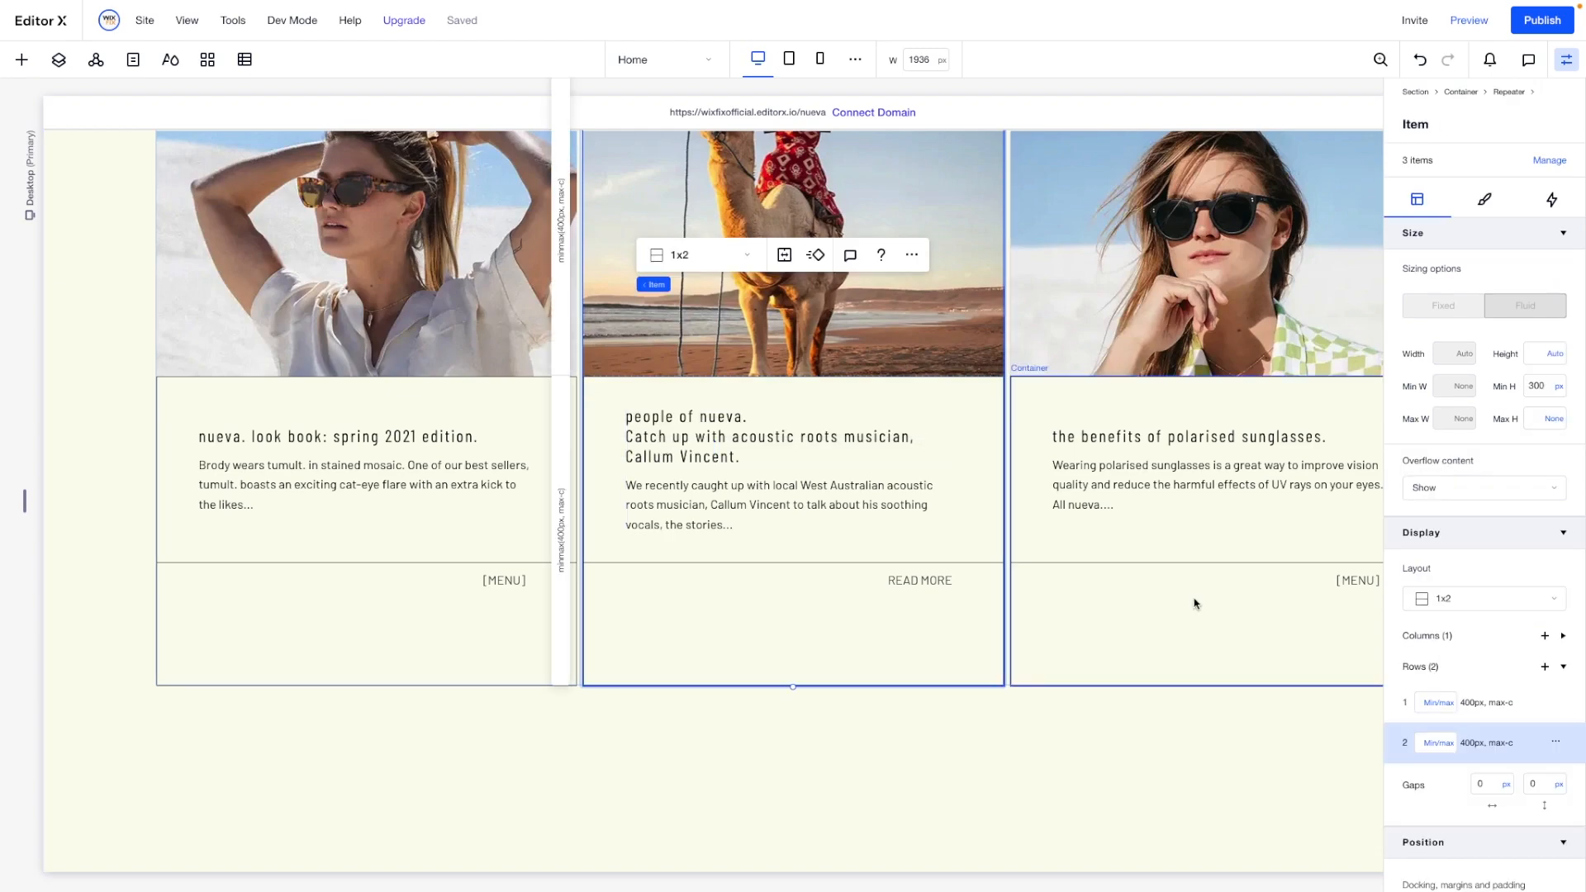
click(1438, 742)
click(1451, 665)
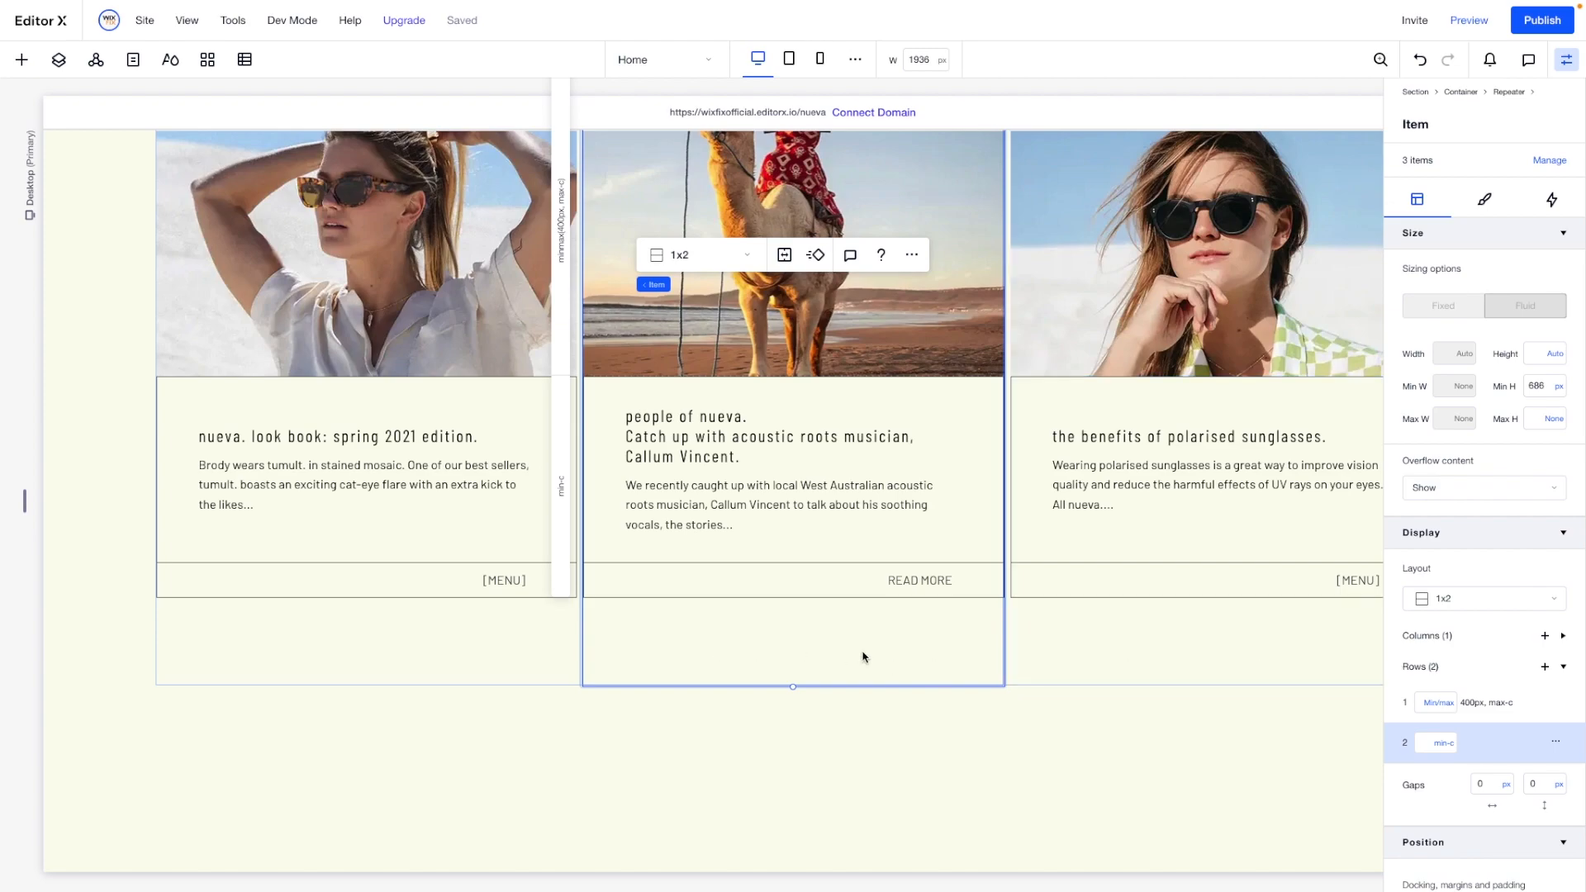
click(1559, 387)
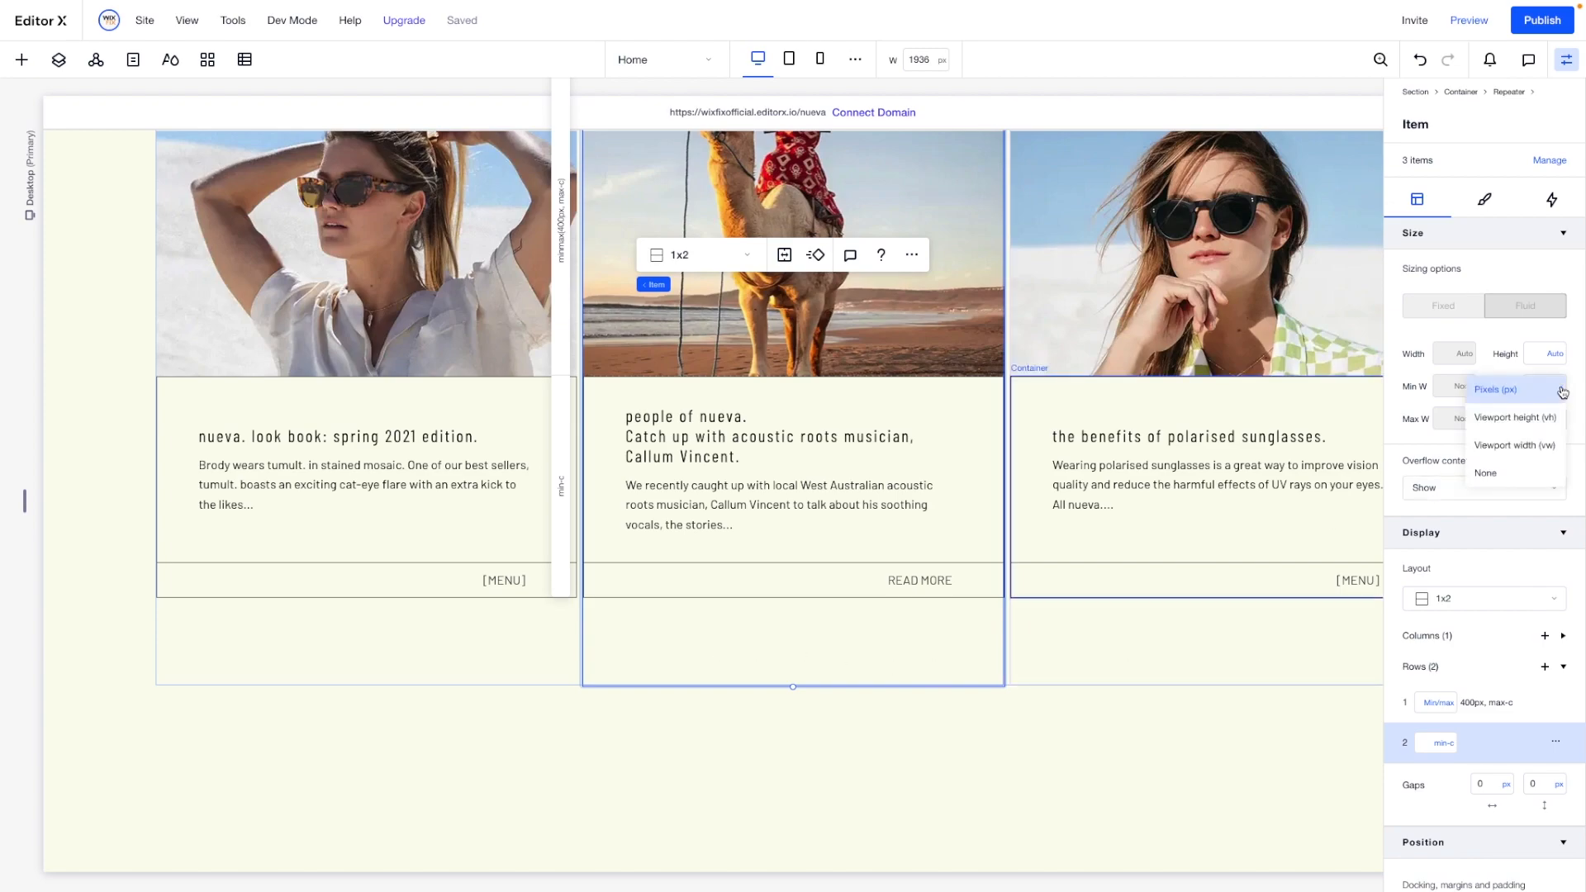
click(1508, 475)
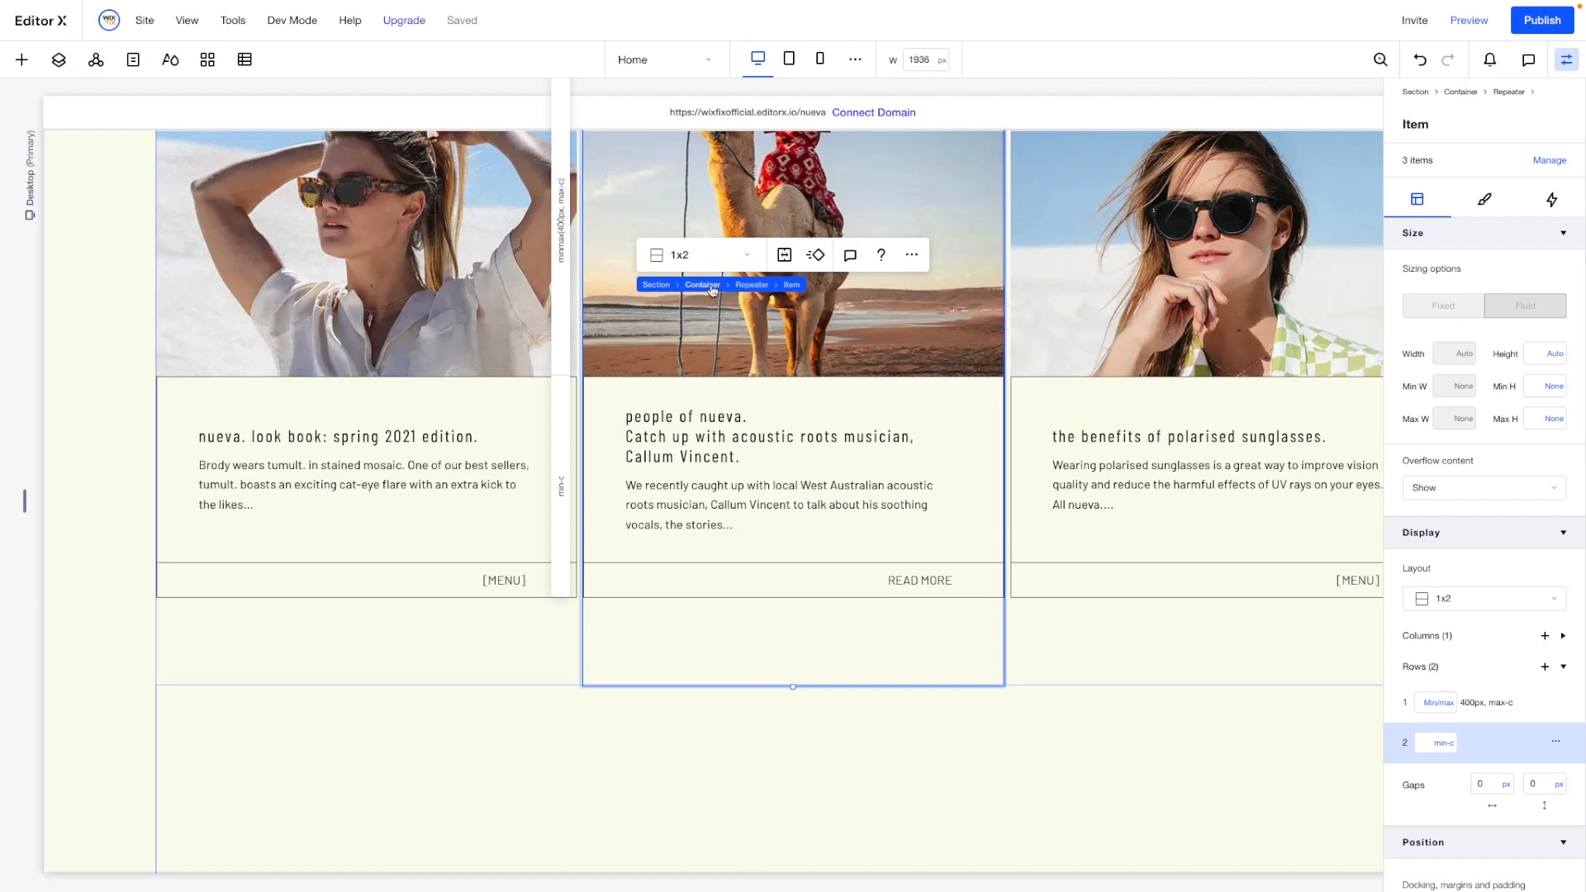
Set the repeater's horizontal gap between cards to 50 px.
click(743, 286)
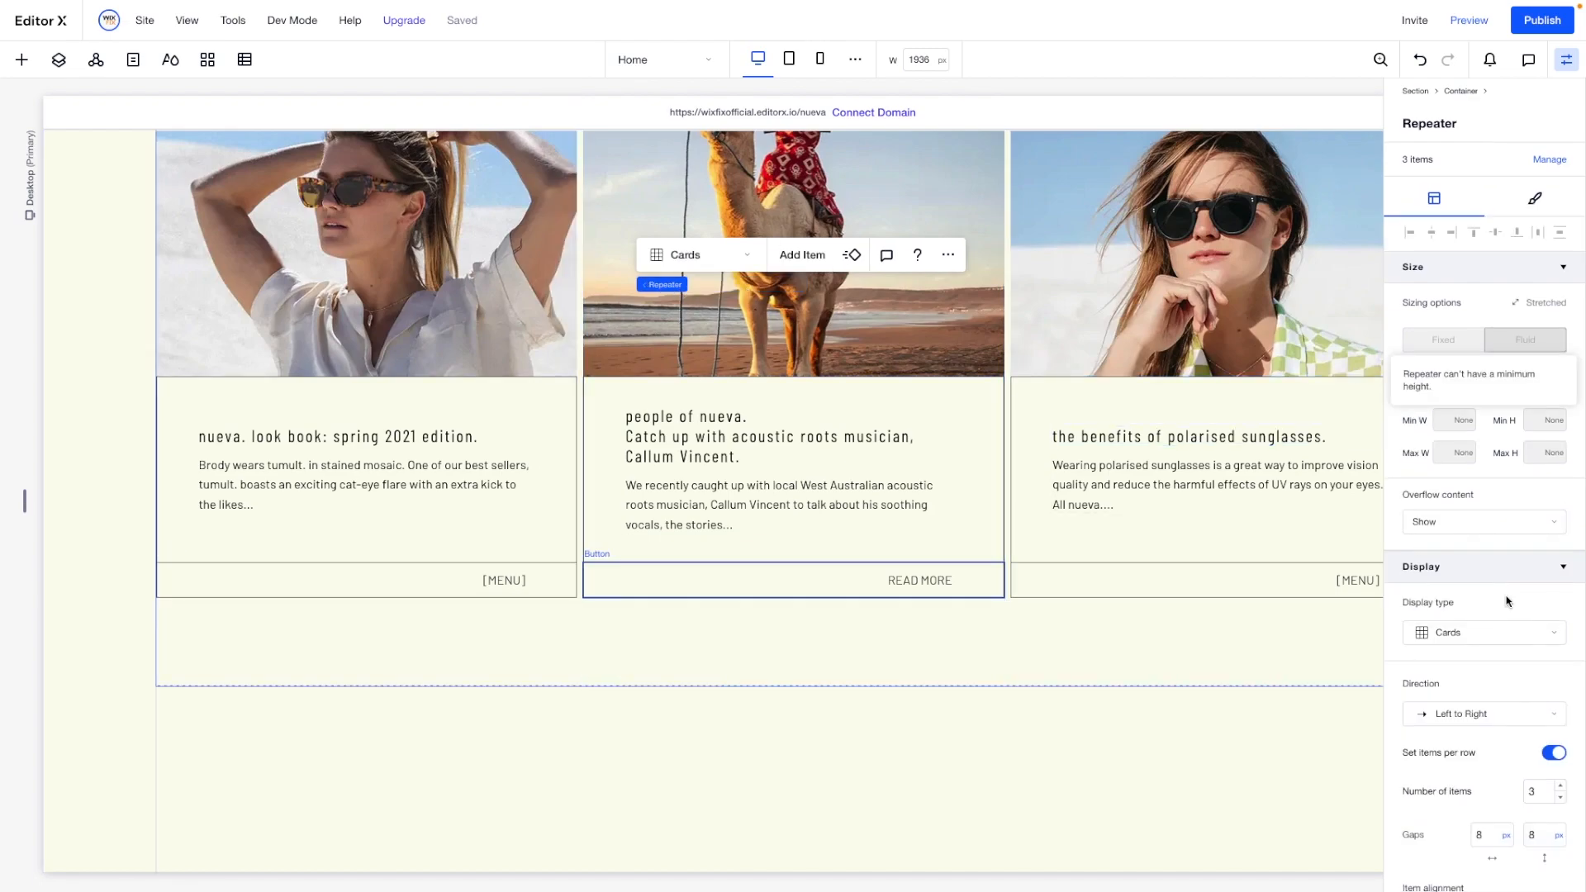
scroll(1479, 578, down, 2)
click(1484, 675)
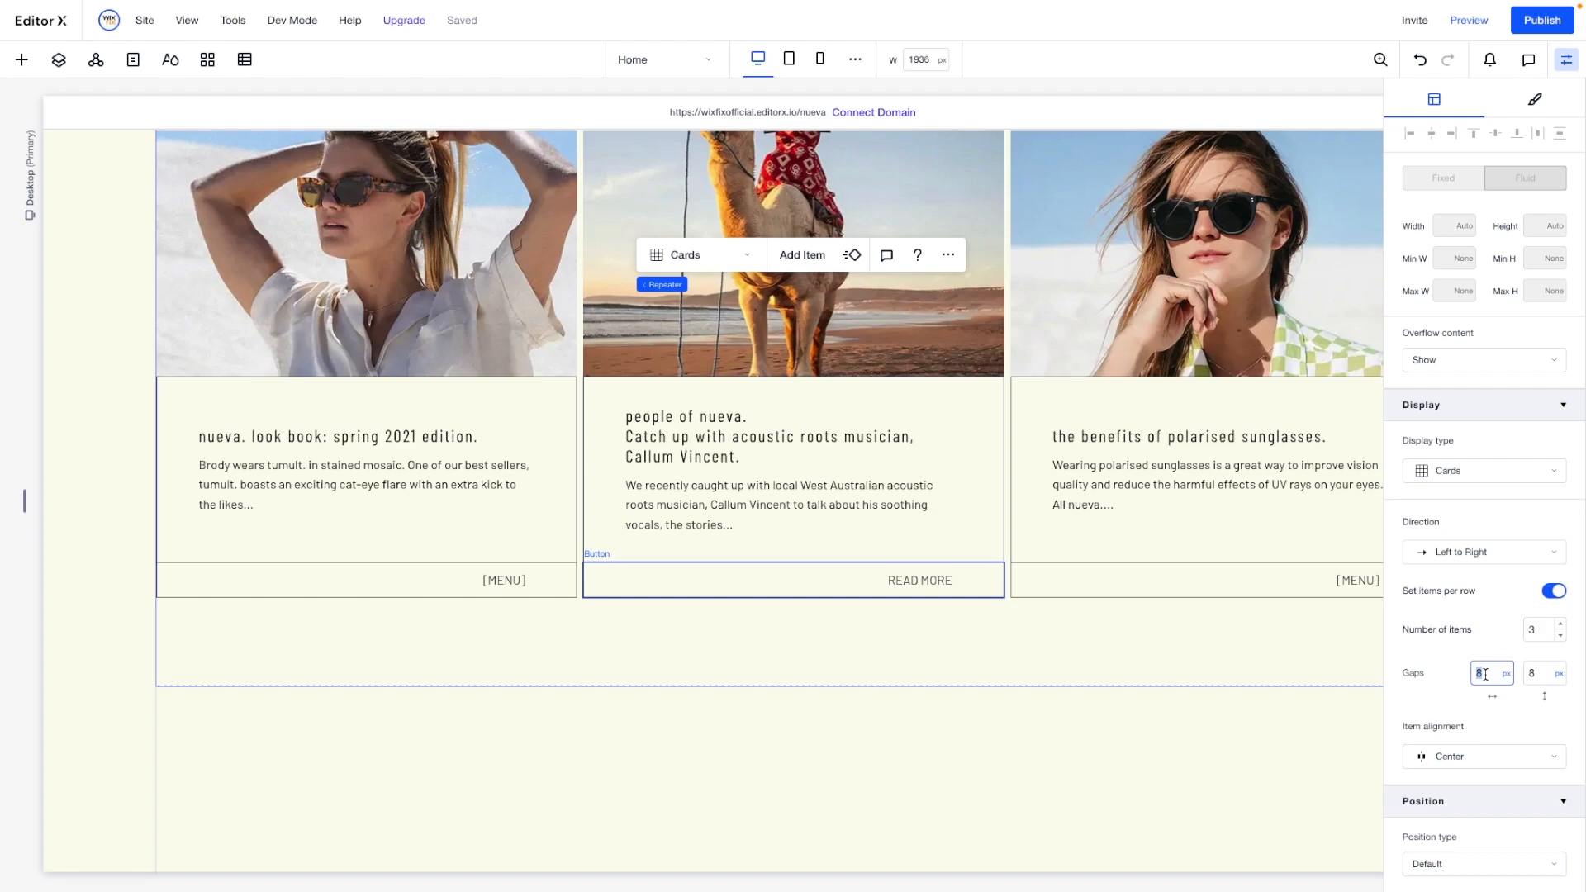
text(50)
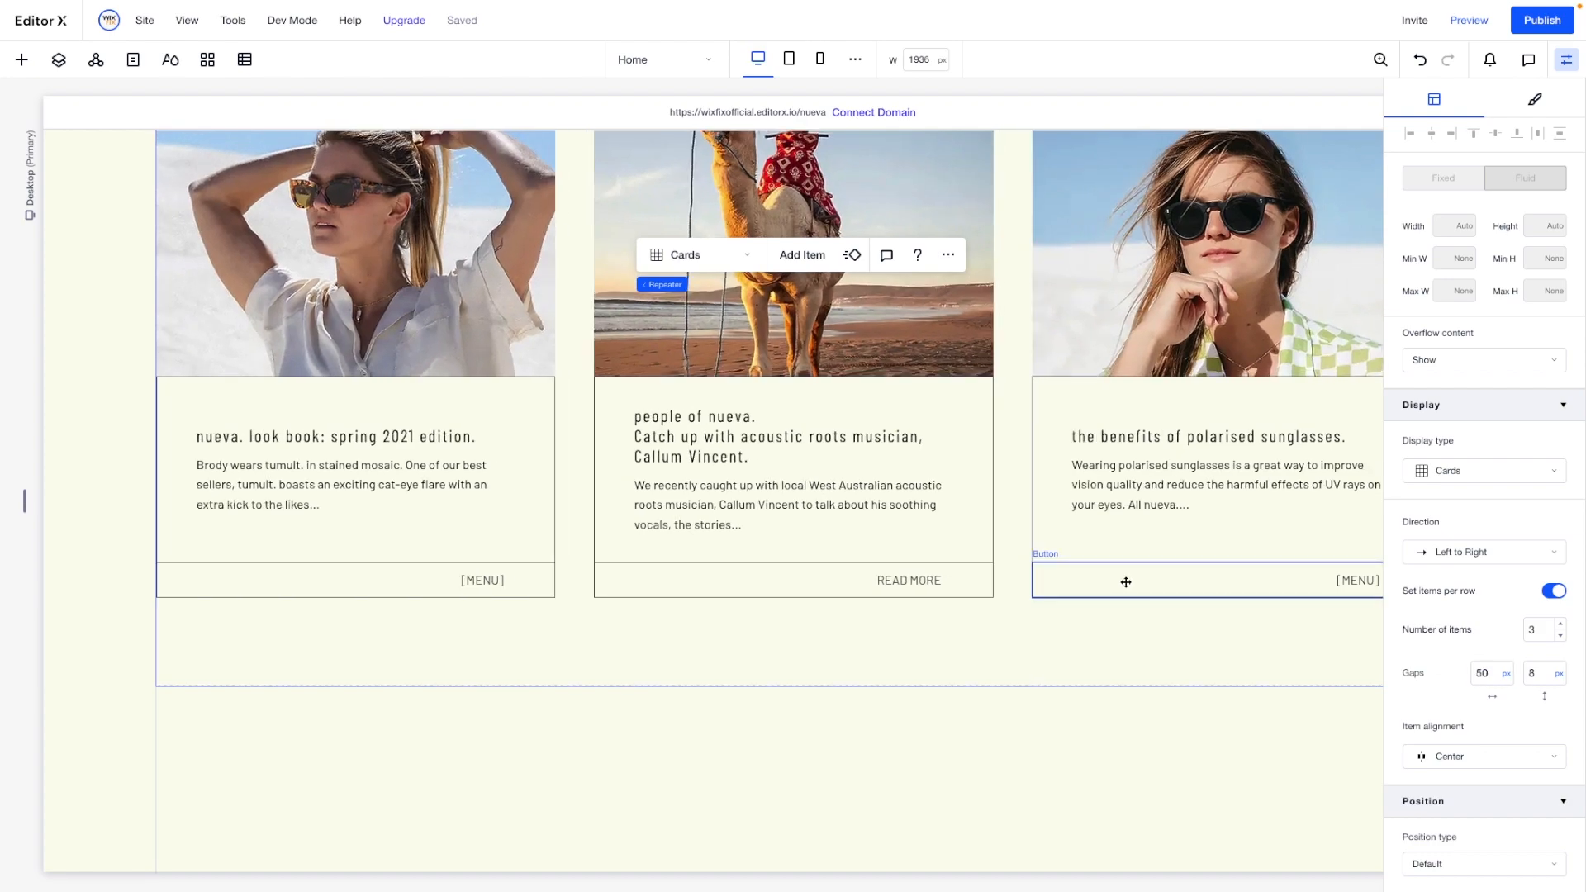
Set the second row of the "[JOURNAL]" container's 1x3 grid to Min content.
scroll(1126, 581, right, 2)
scroll(1125, 581, up, 2)
scroll(1125, 582, left, 1)
scroll(1126, 582, left, 2)
scroll(1126, 583, down, 3)
click(549, 716)
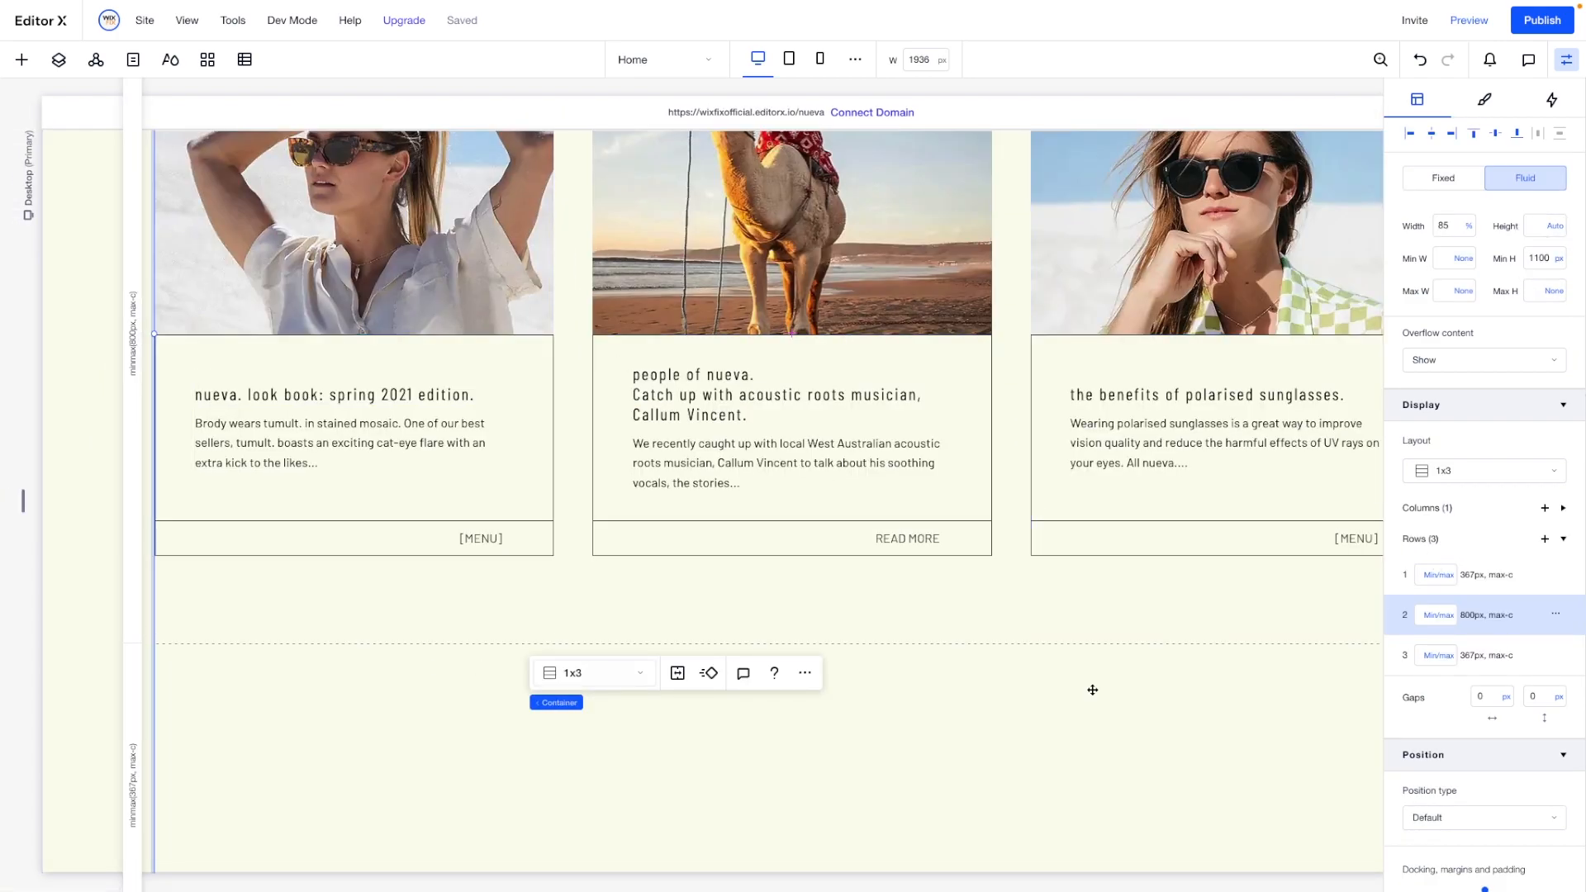
click(1438, 614)
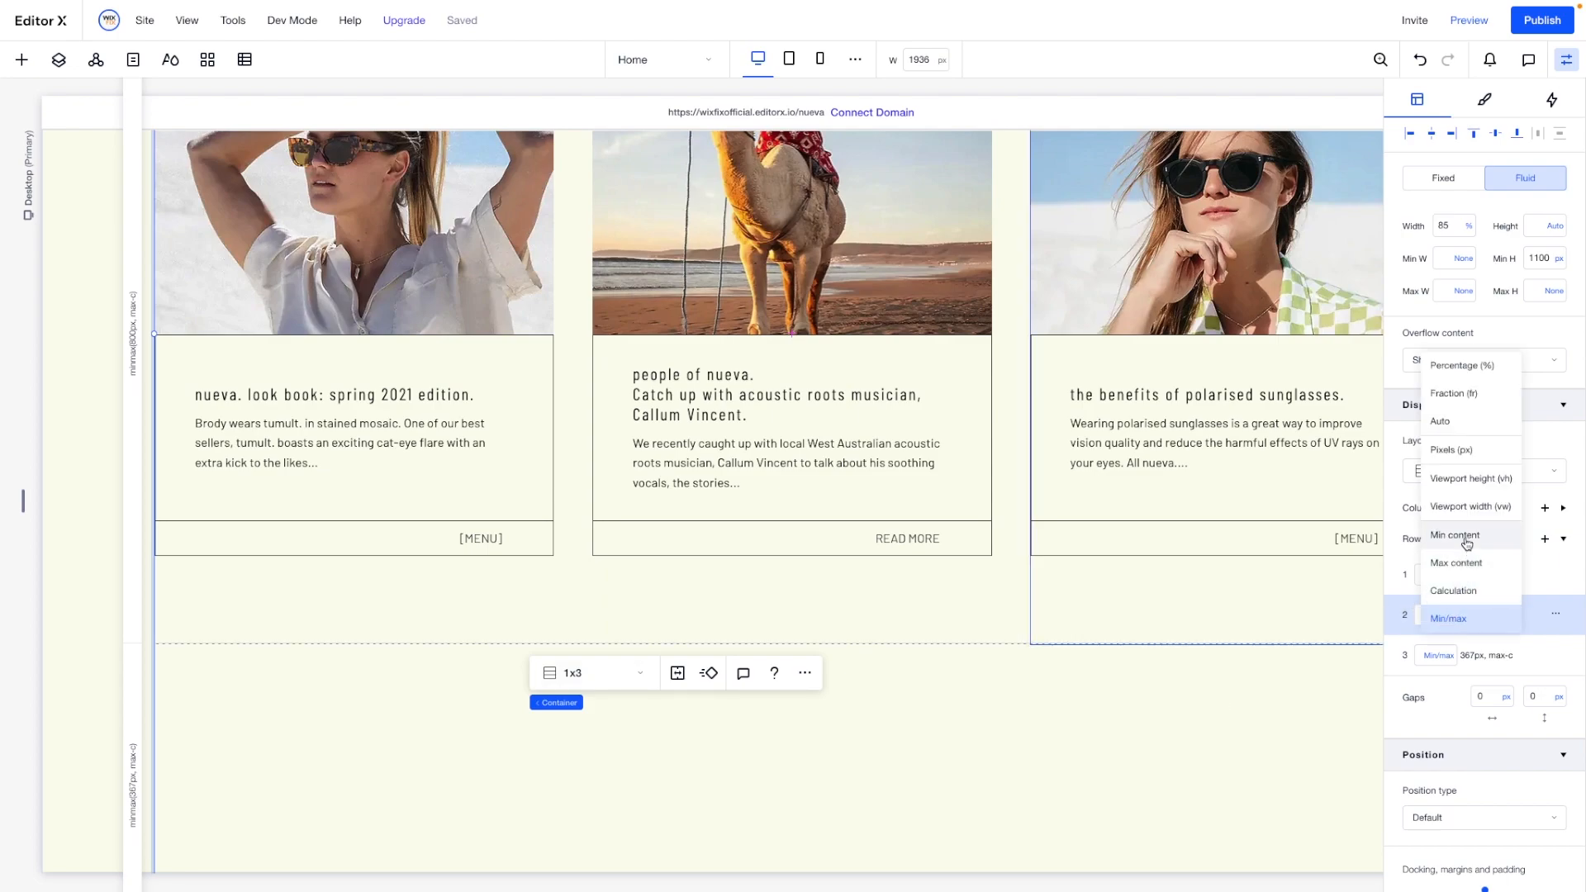
click(1467, 542)
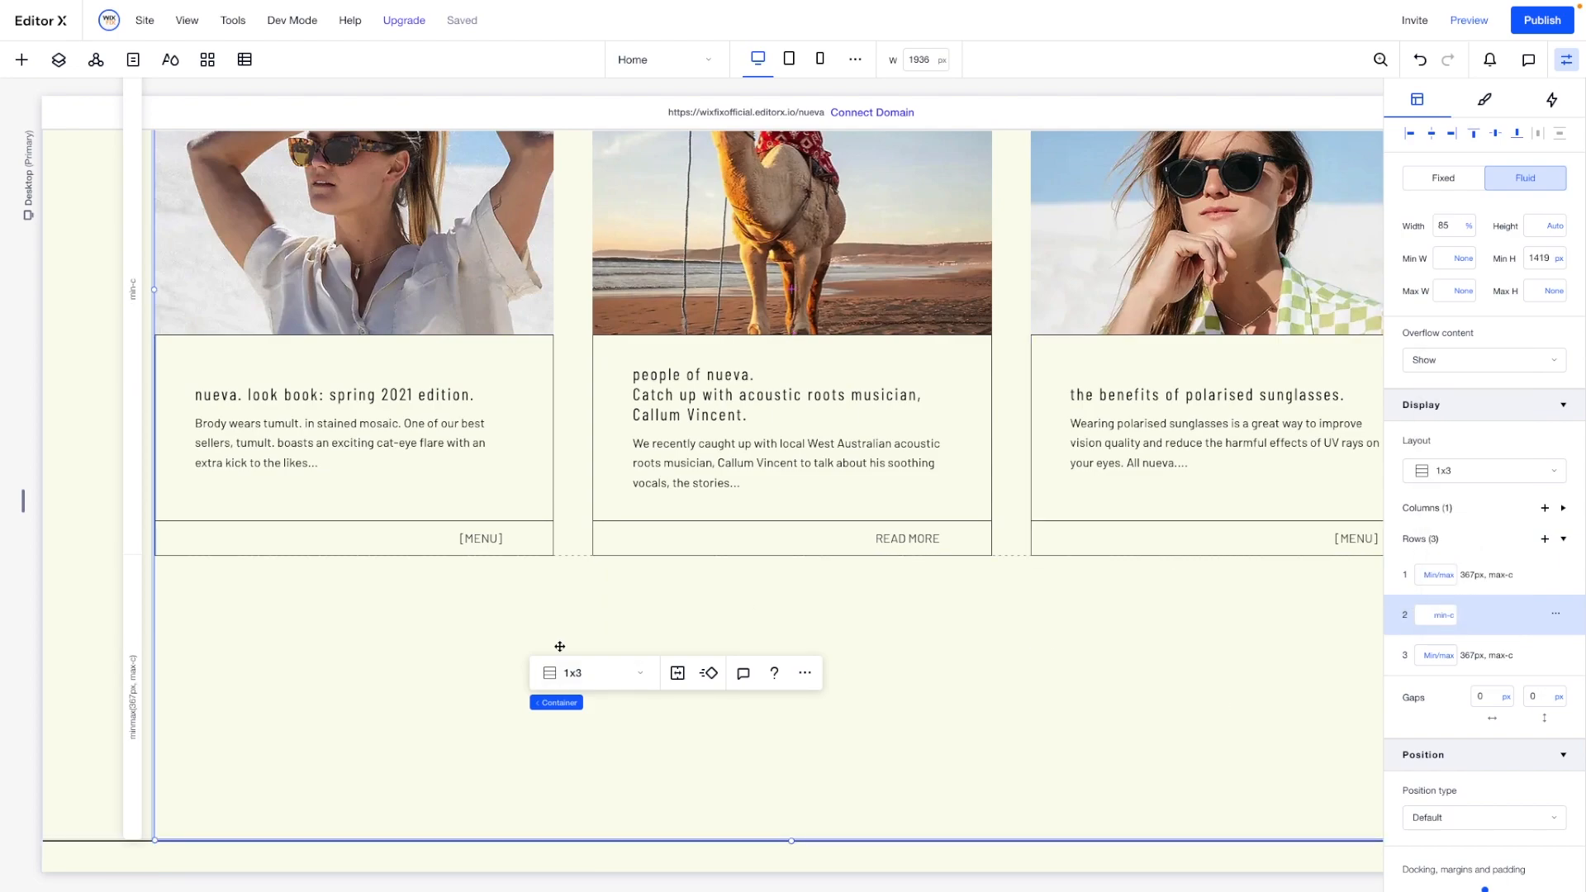
Set the "[JOURNAL]" container's vertical grid gap to 60 px and its first row to Min content.
scroll(559, 646, up, 6)
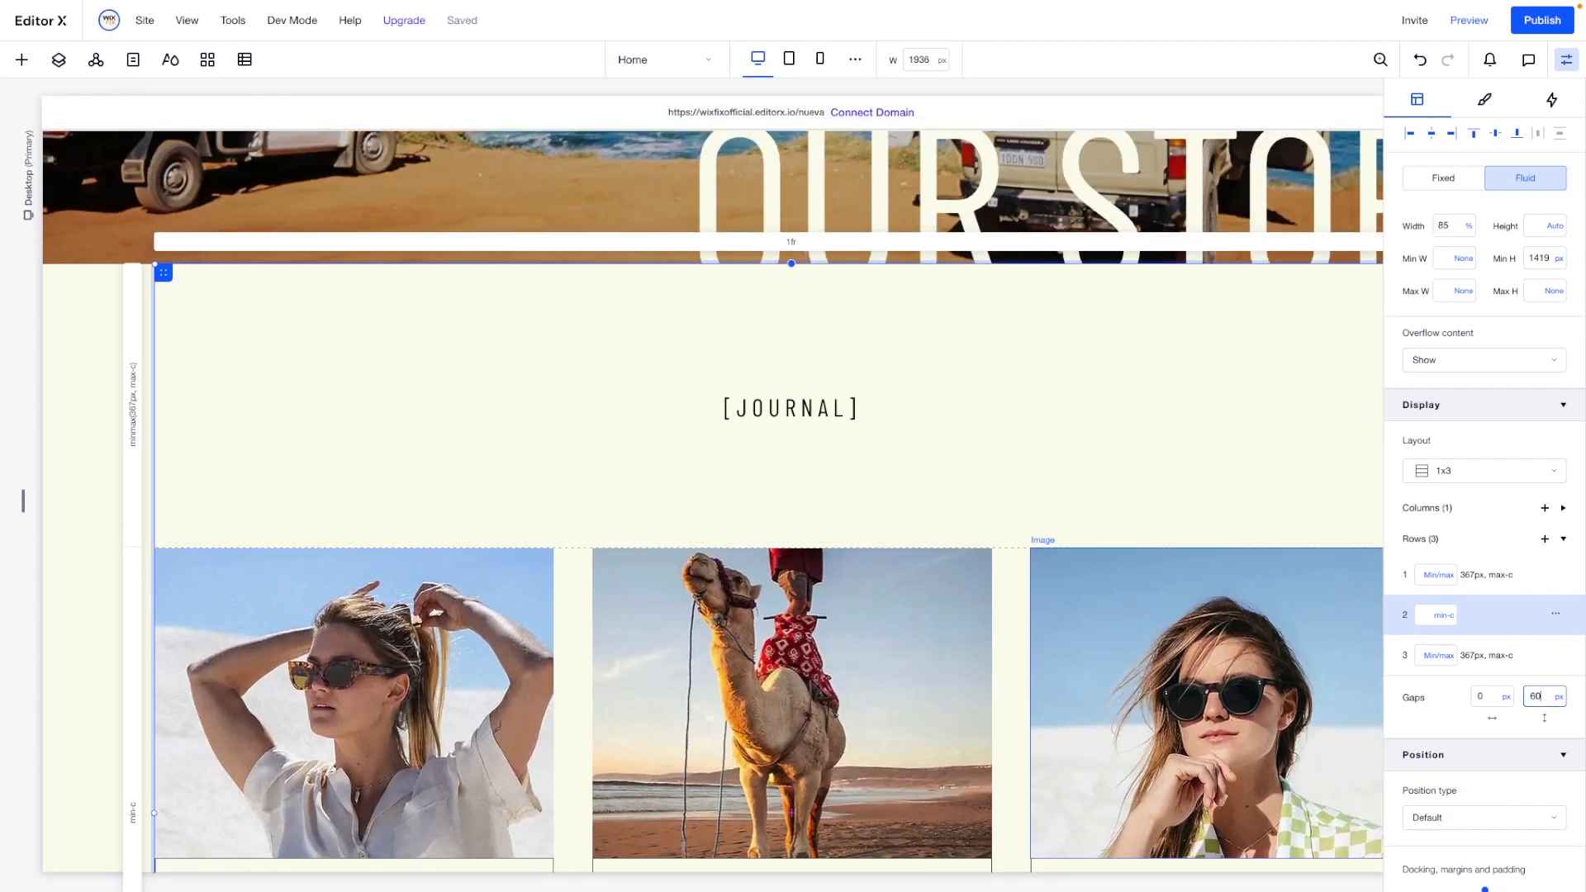
key(Return)
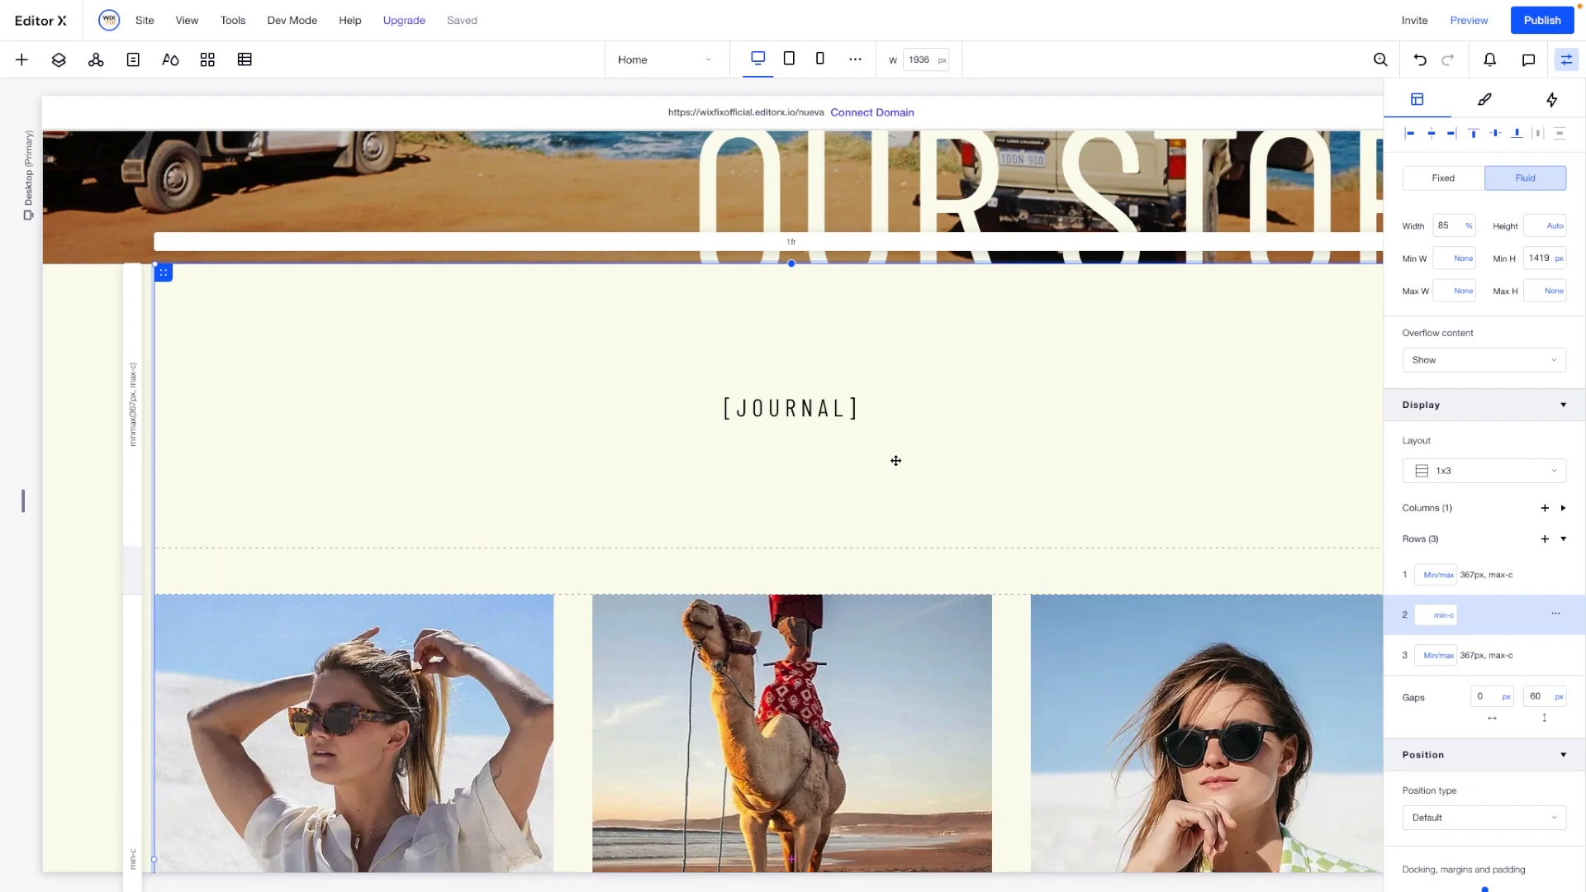
click(1437, 578)
click(1468, 494)
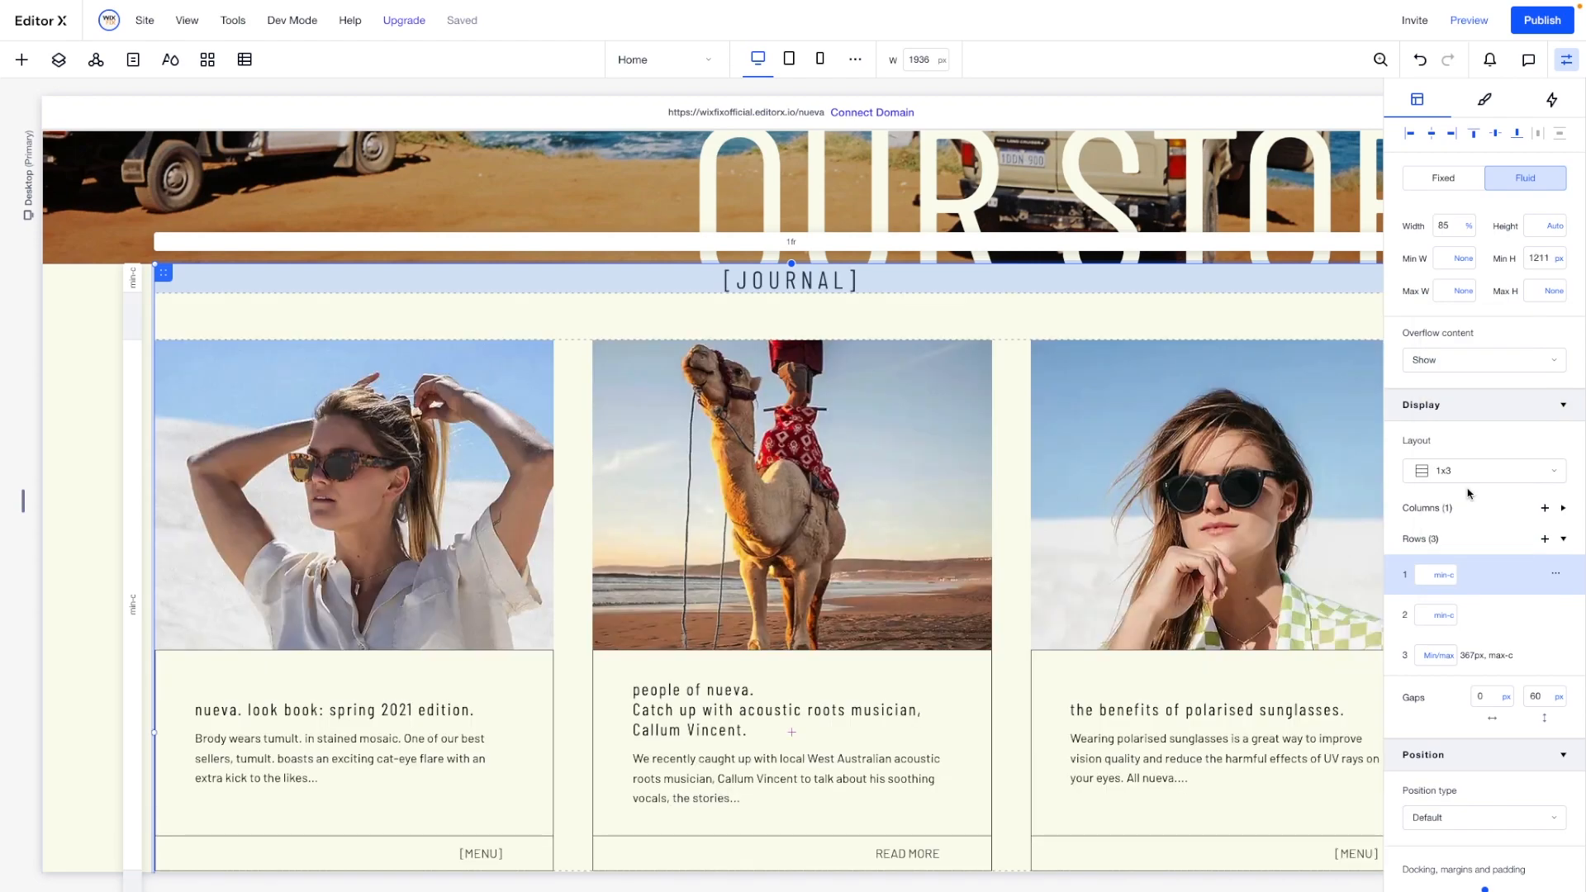
Copy the "[SHOP]" button from the brand story section and paste it into the third row of the "[JOURNAL]" container.
scroll(754, 415, down, 5)
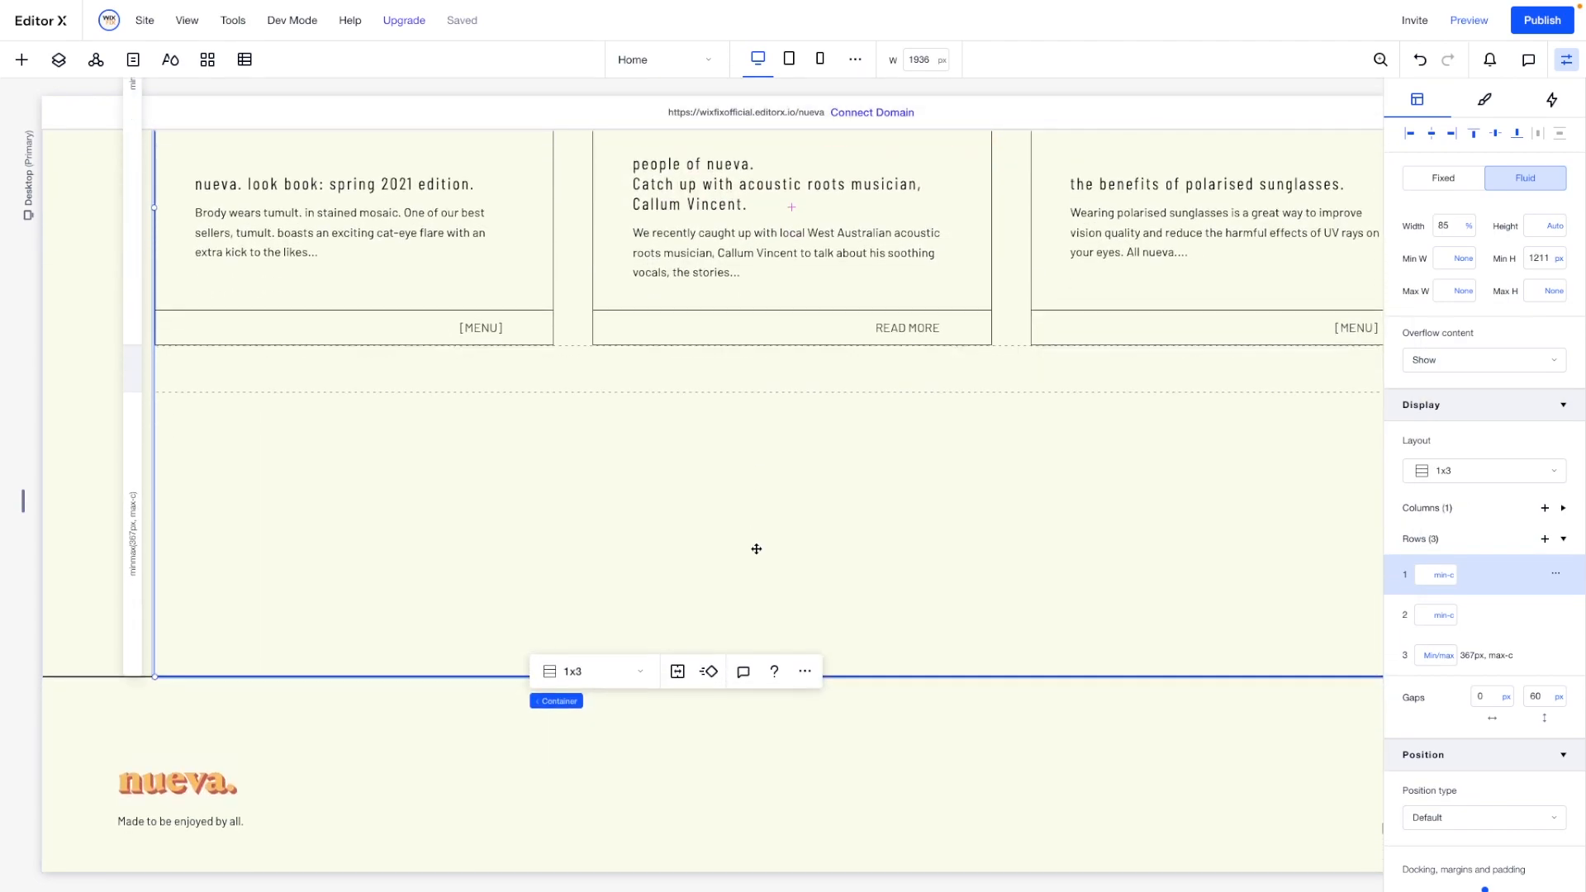
scroll(756, 549, up, 12)
scroll(1172, 418, up, 4)
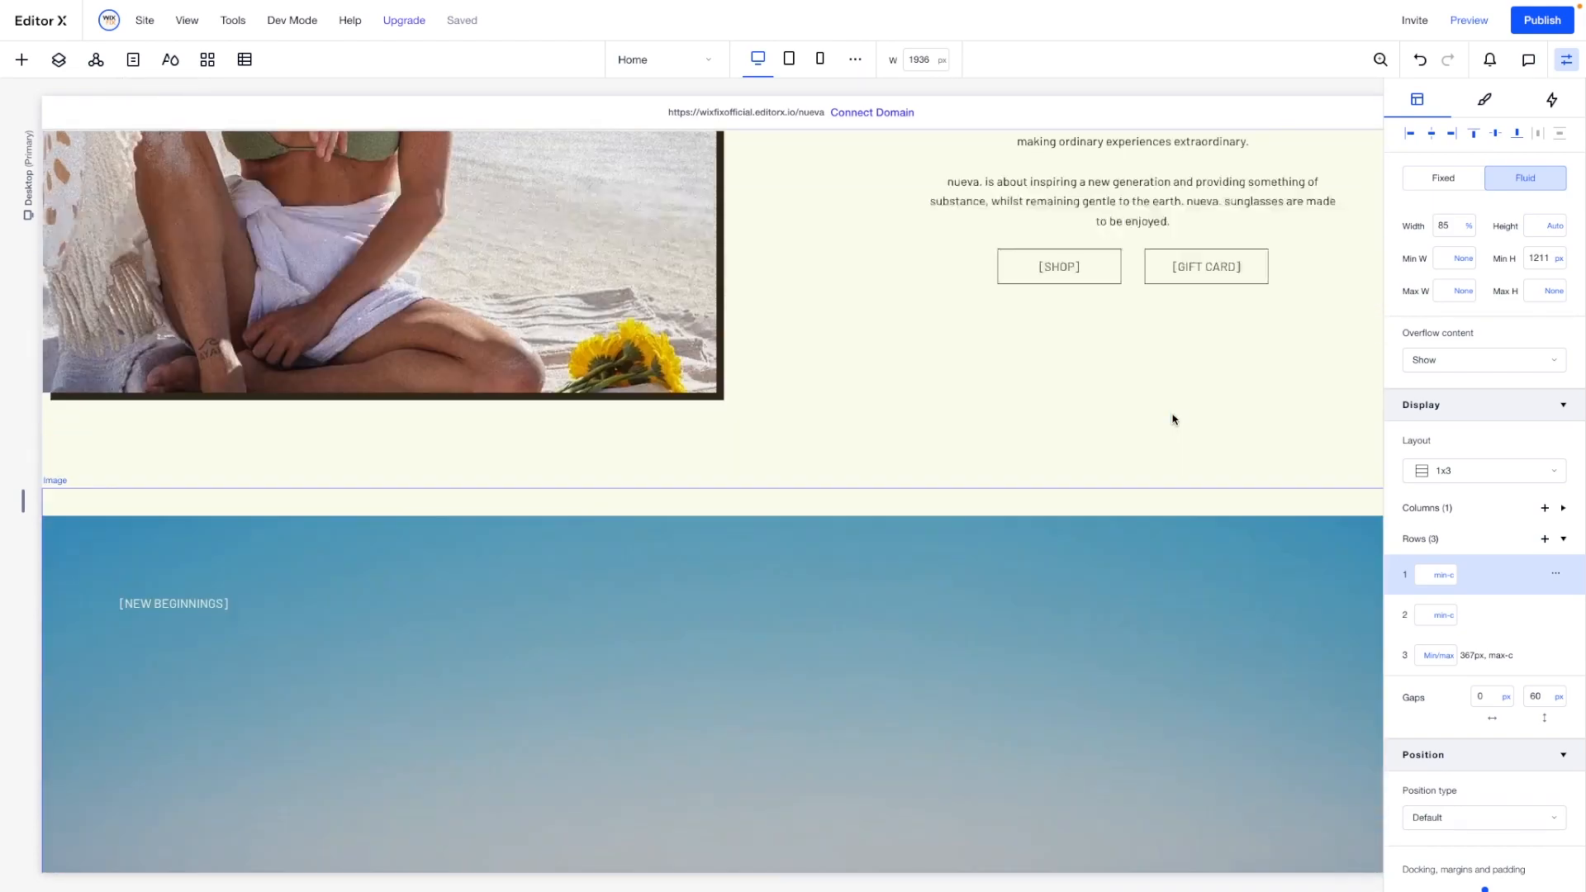
click(1051, 344)
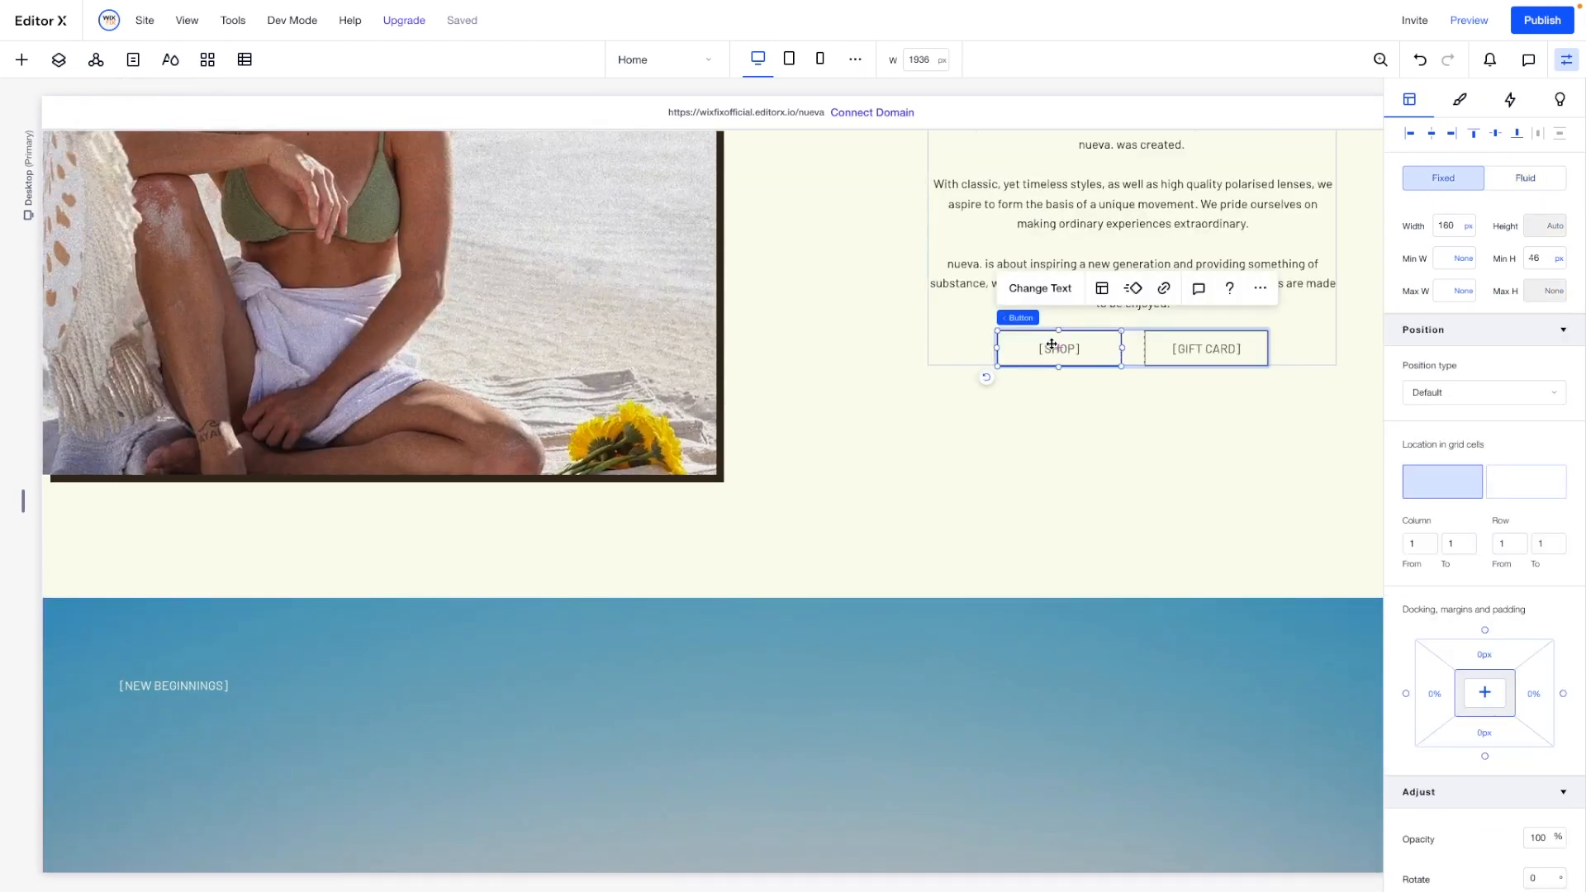
scroll(1051, 344, down, 15)
click(772, 598)
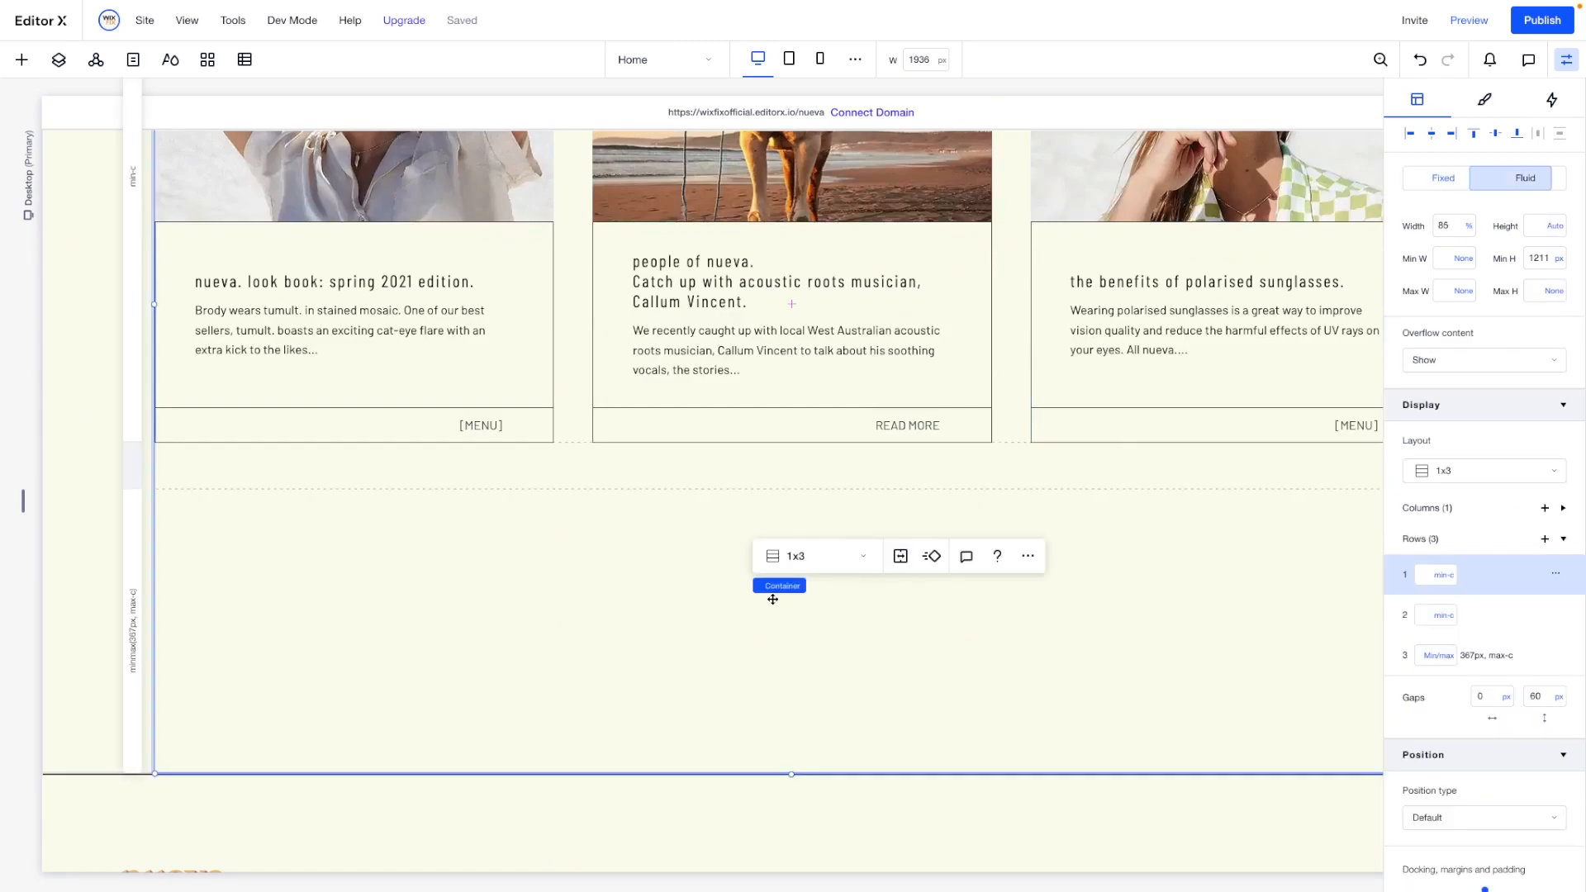
right_click(850, 671)
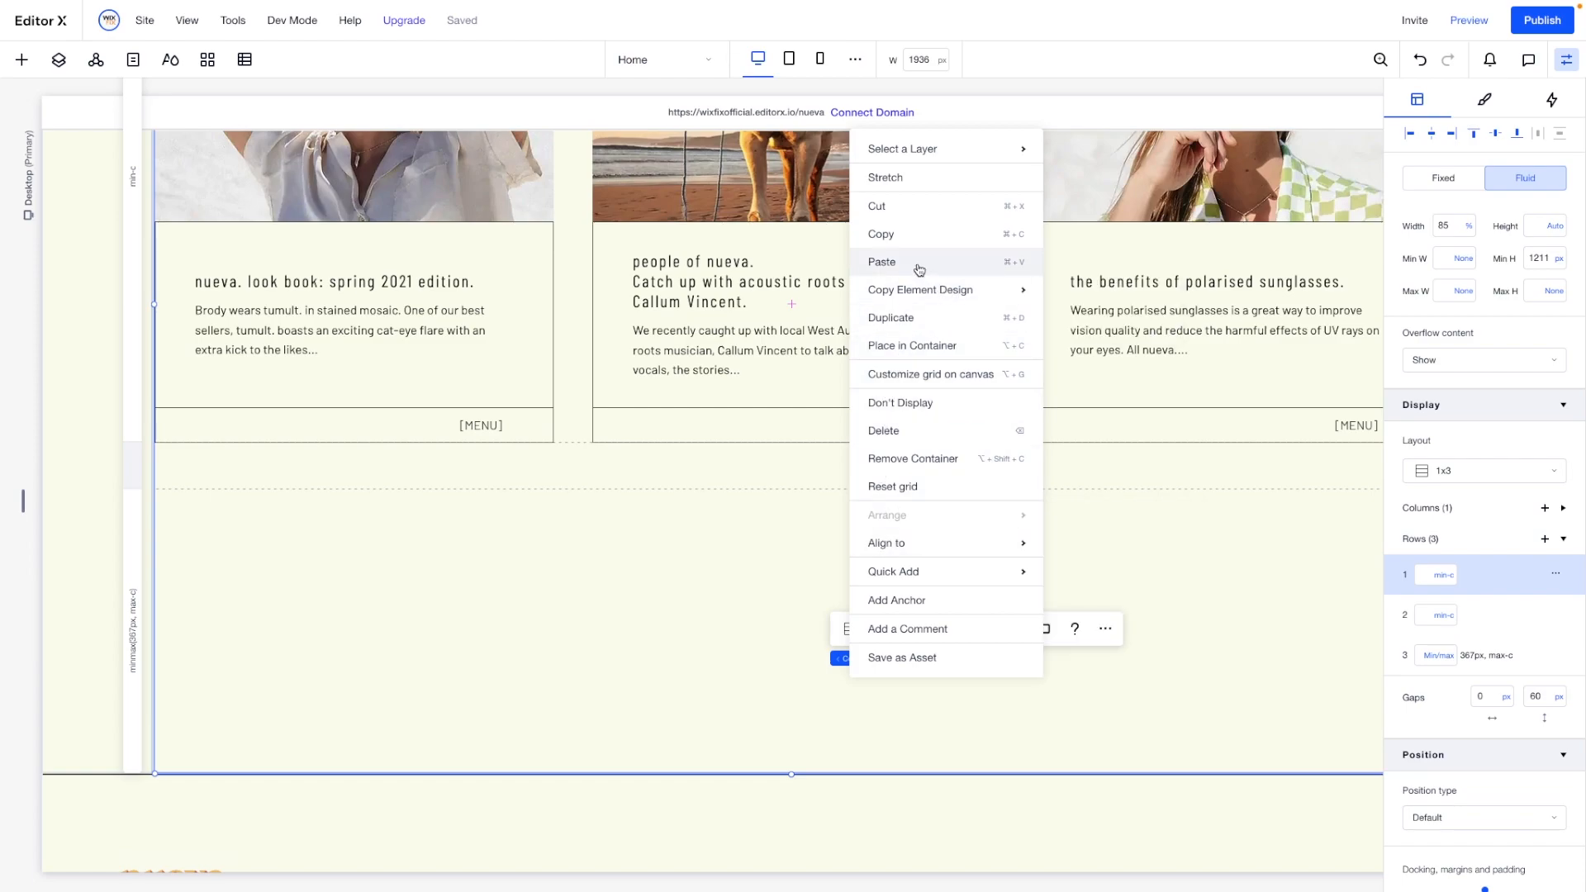
click(918, 269)
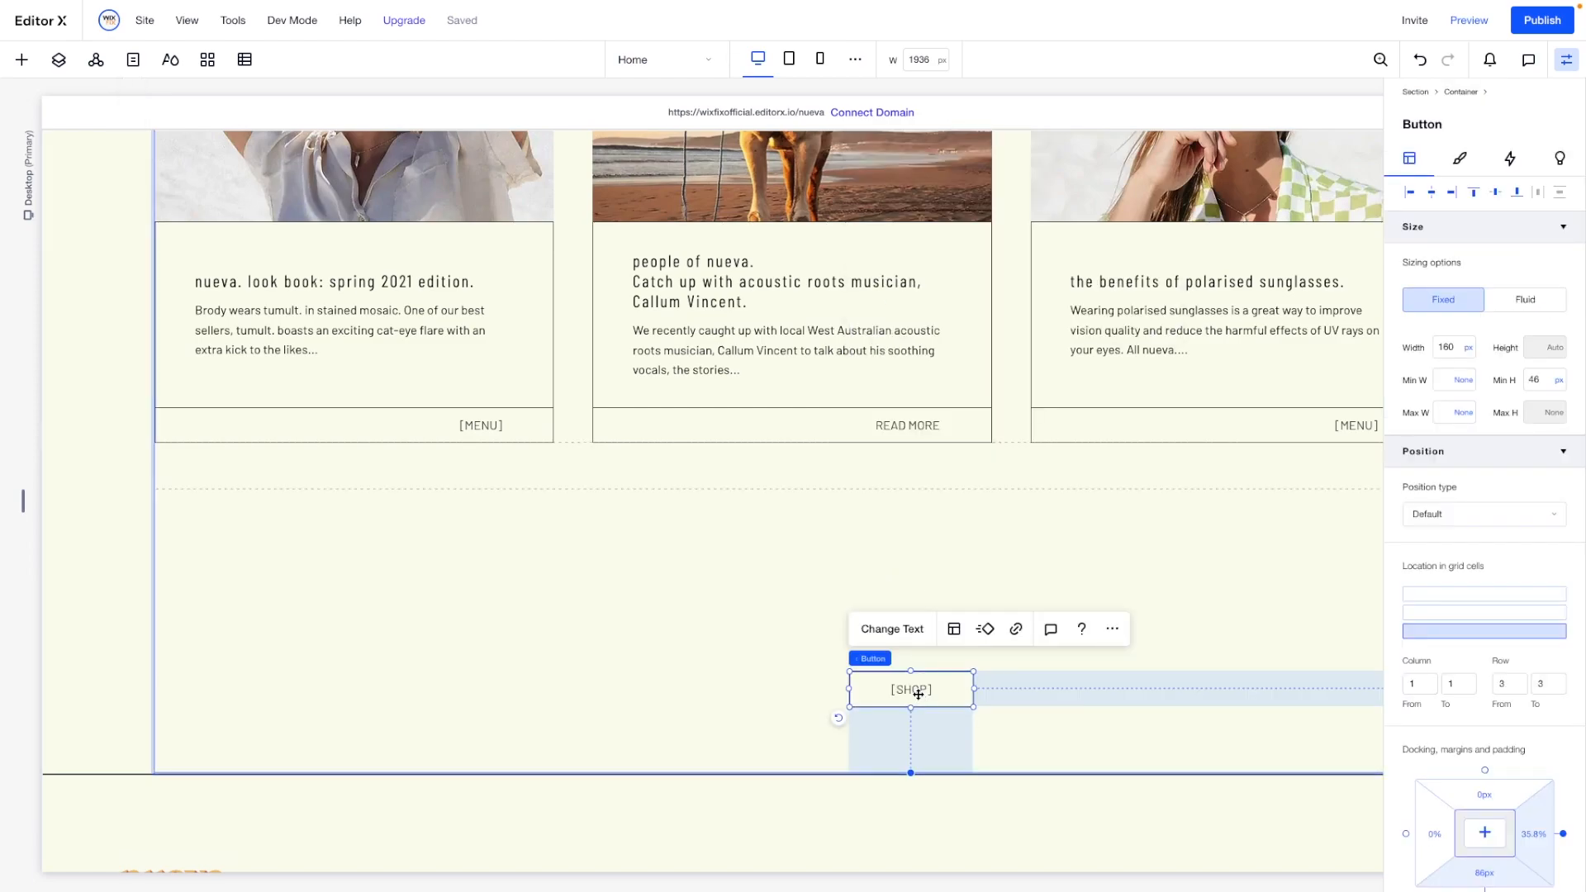
Centre the pasted button beneath the middle card, widen it to about 515 px and switch its width unit to percentage.
drag(649, 574, 992, 525)
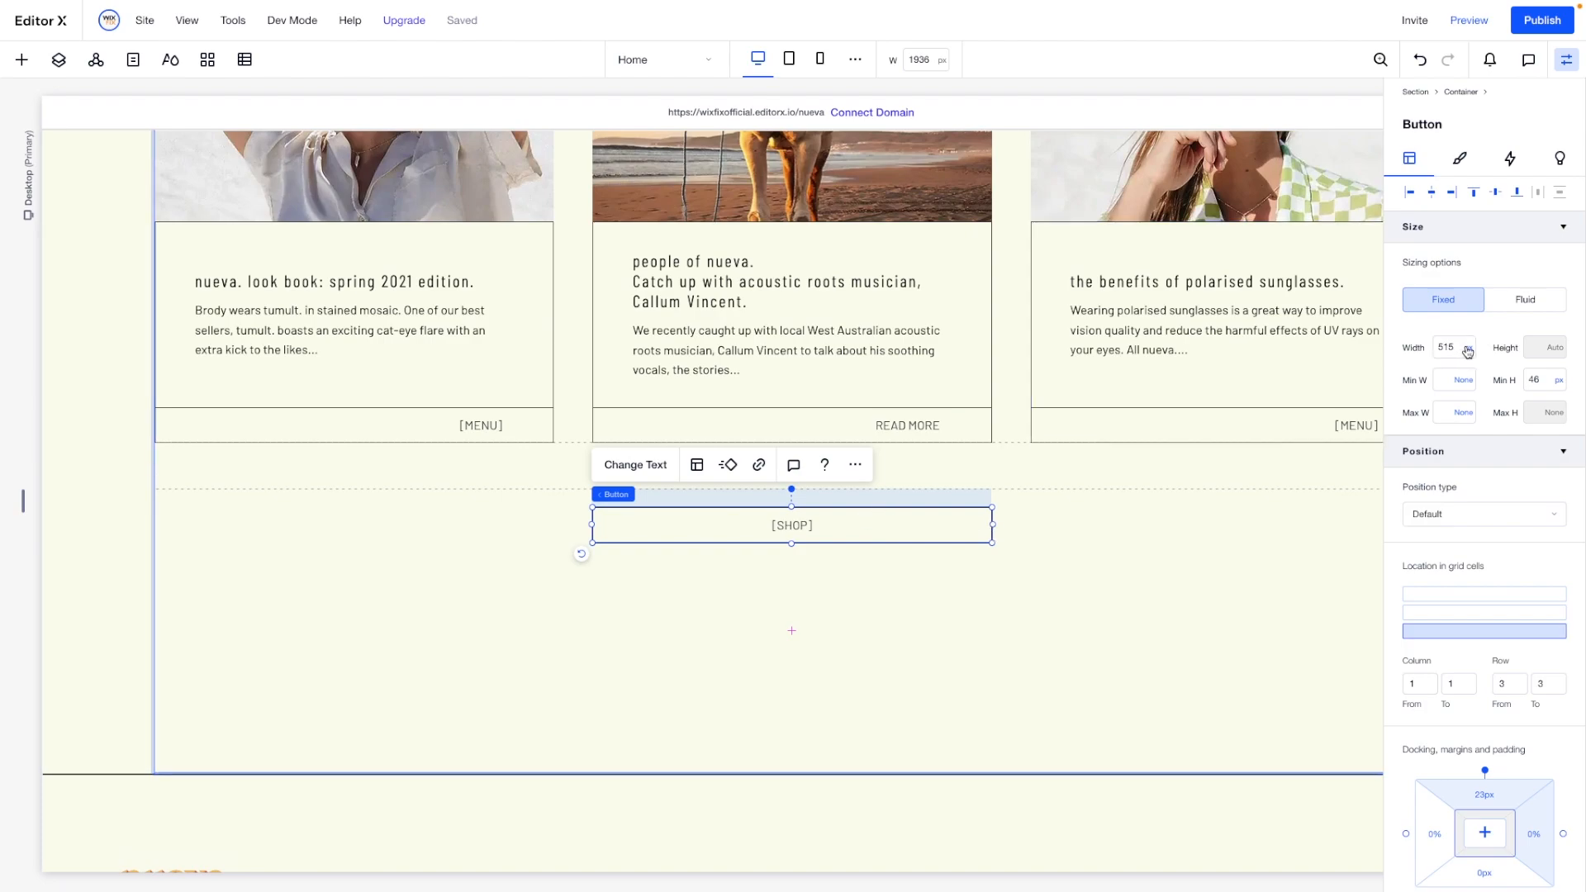
click(1466, 350)
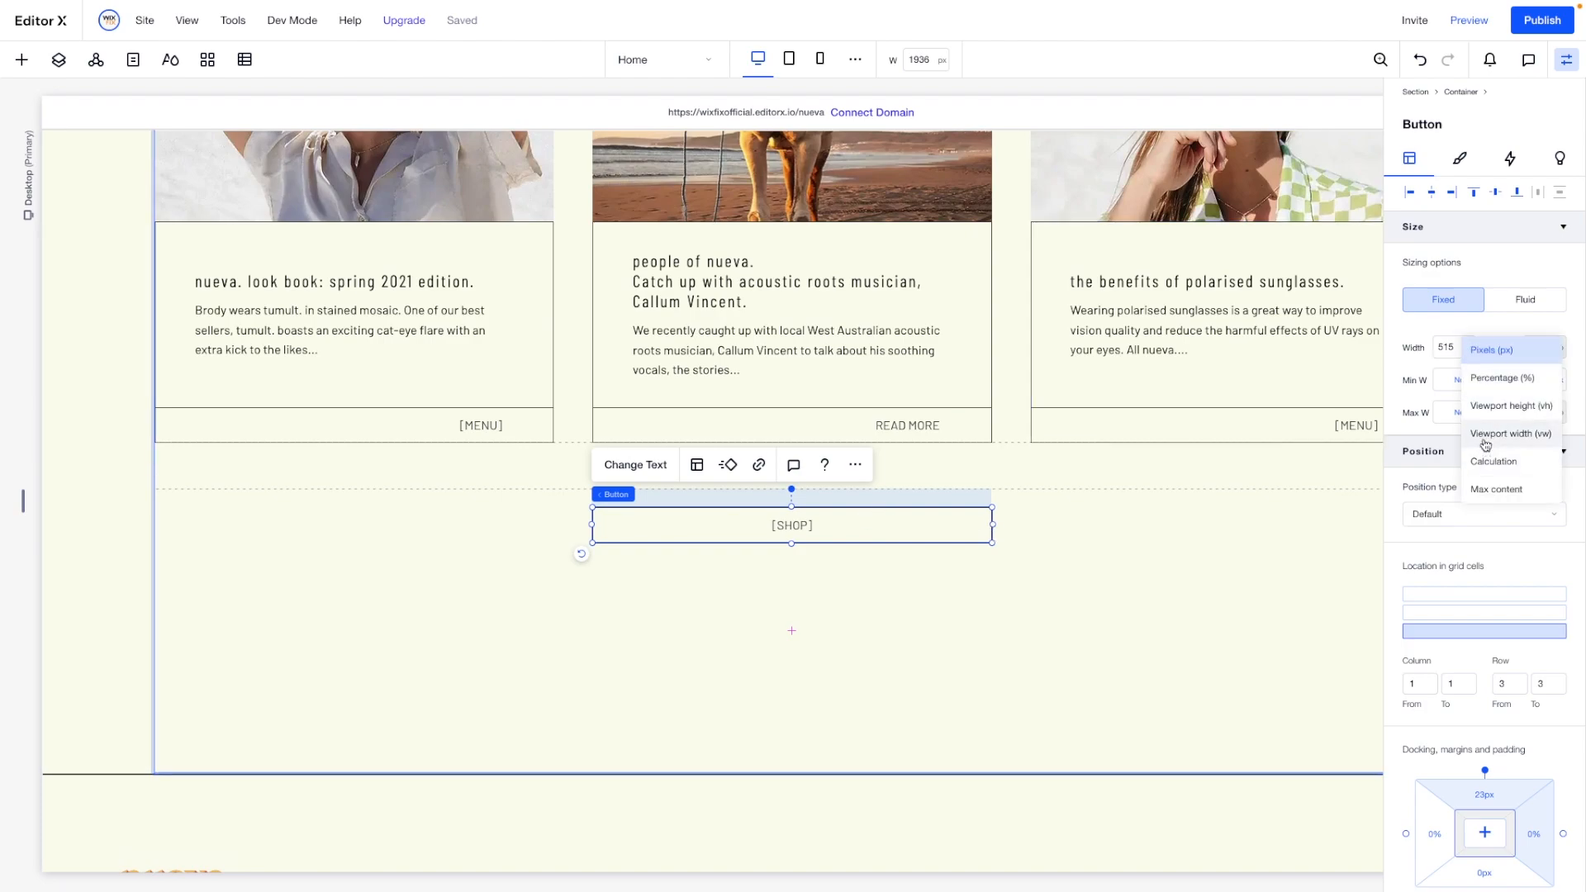
click(1491, 385)
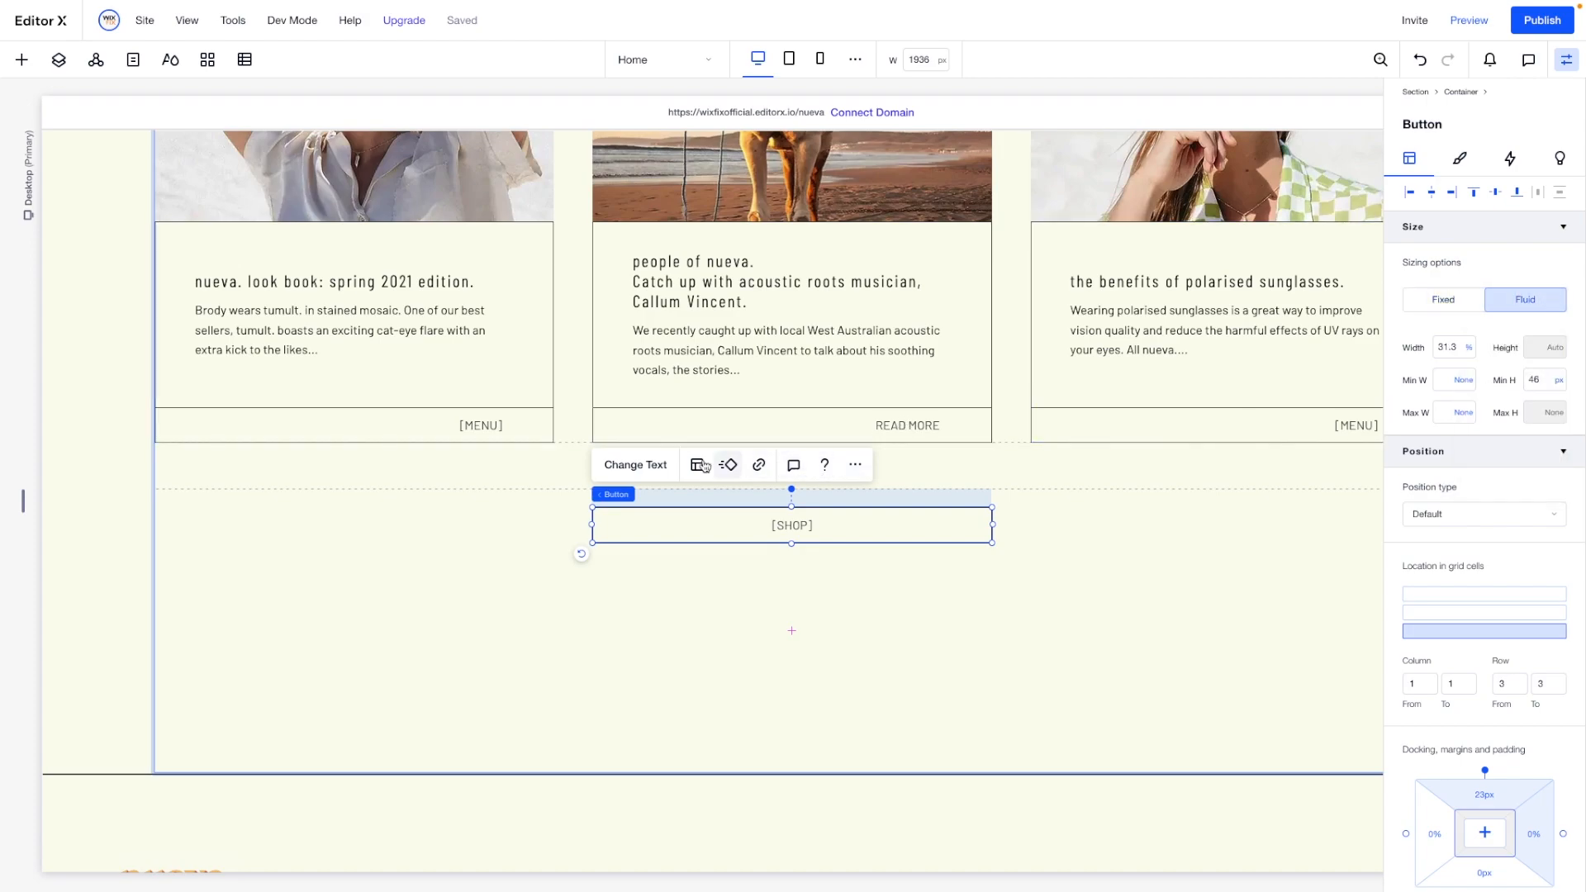
Change the pasted button's text to "ALL JOURNALS".
click(635, 465)
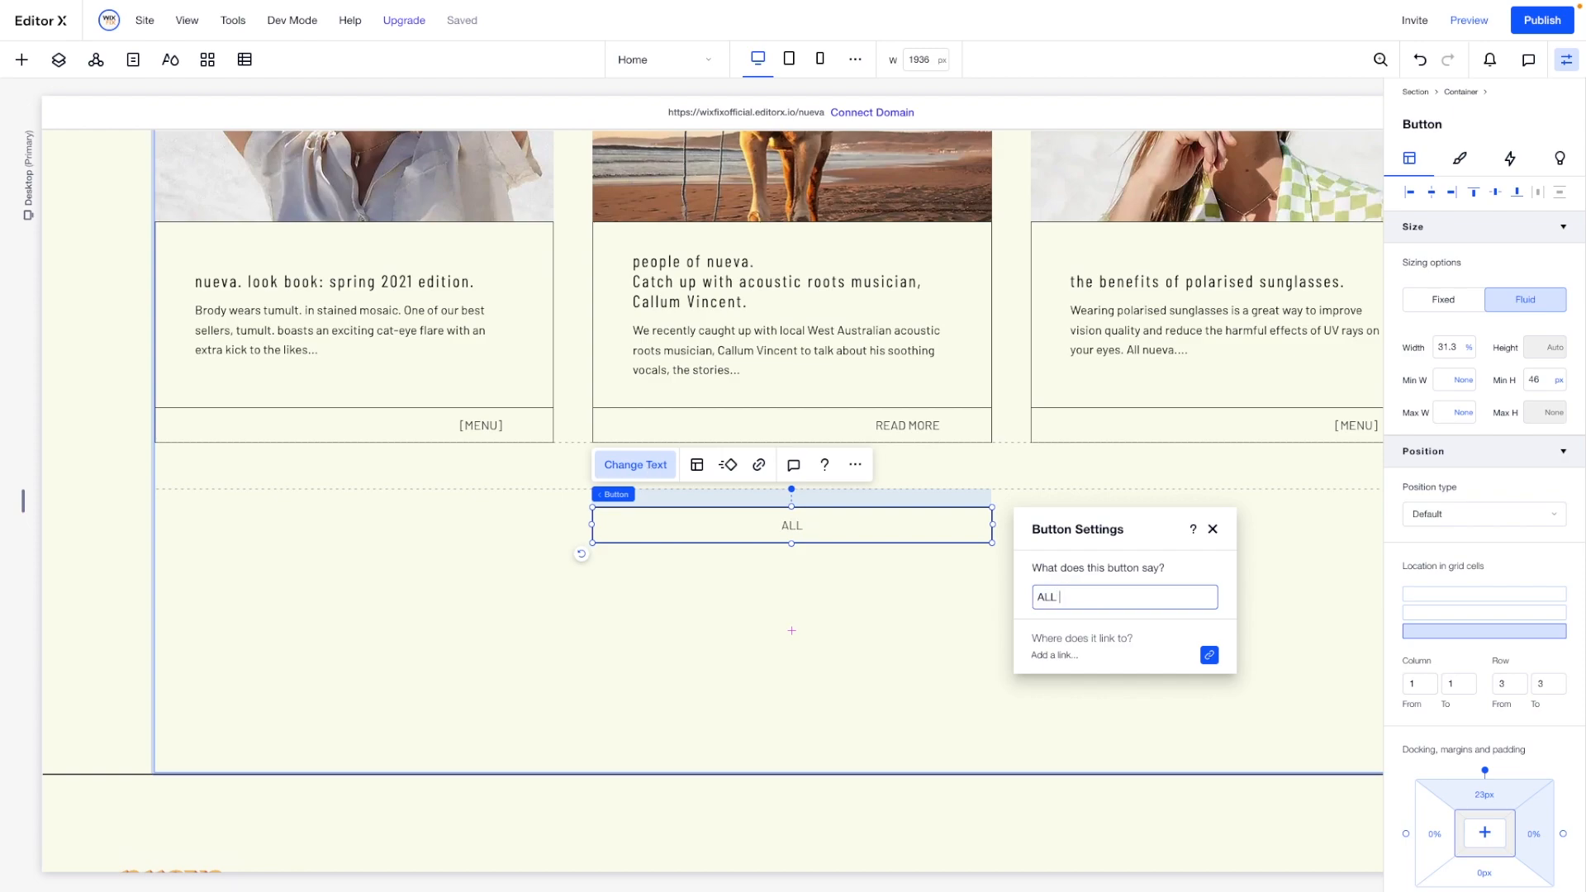
text(ALL JOURNALS)
click(737, 594)
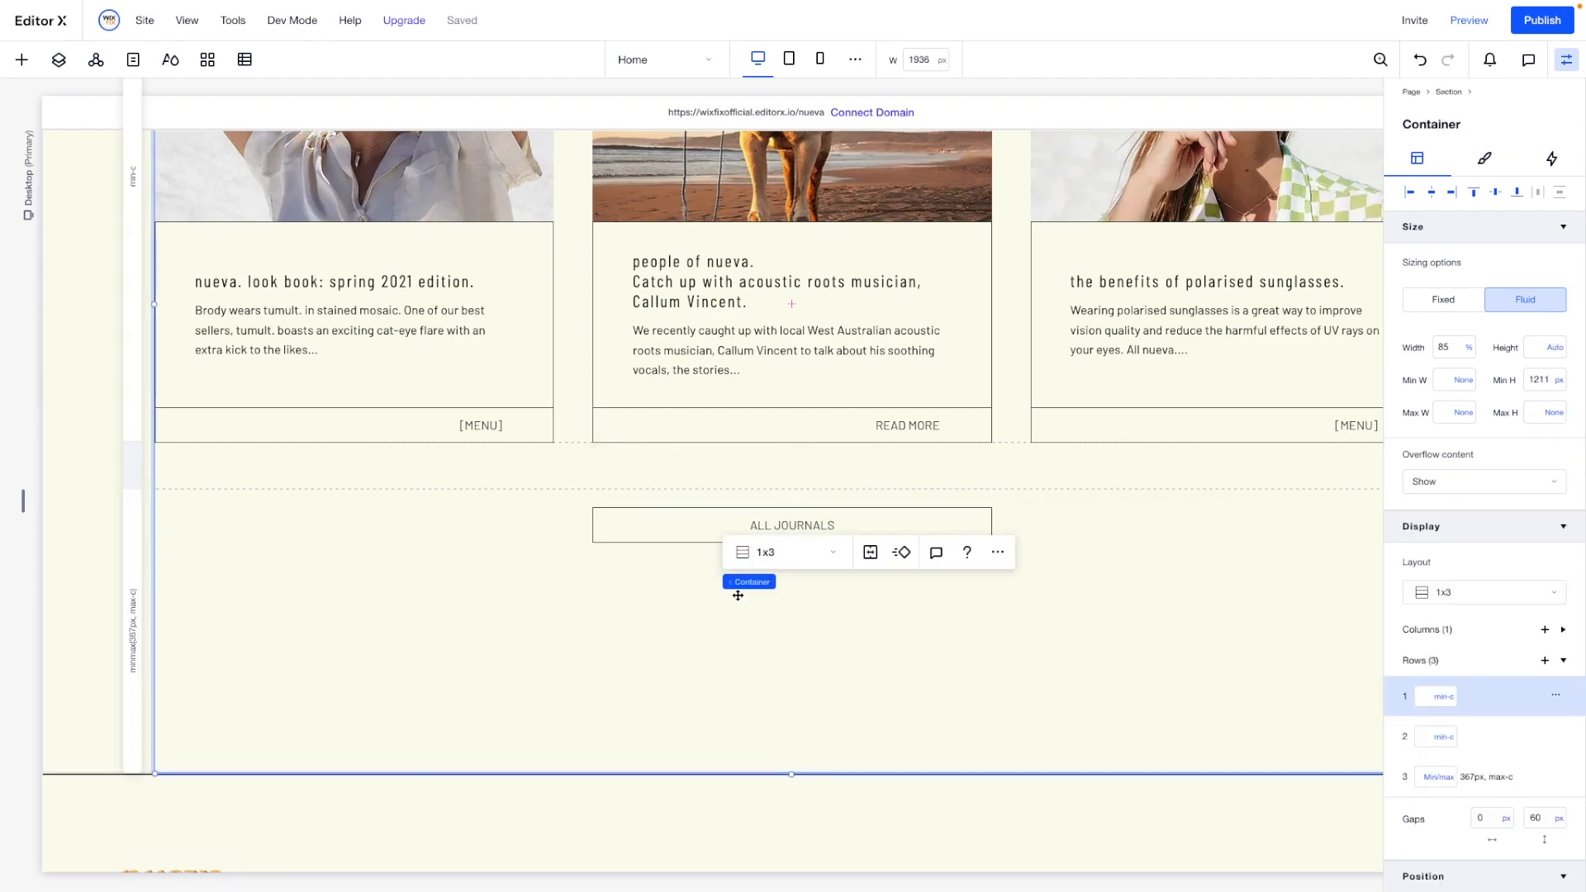
Set the third row of the "[JOURNAL]" container's 1x3 grid to Min content.
click(134, 615)
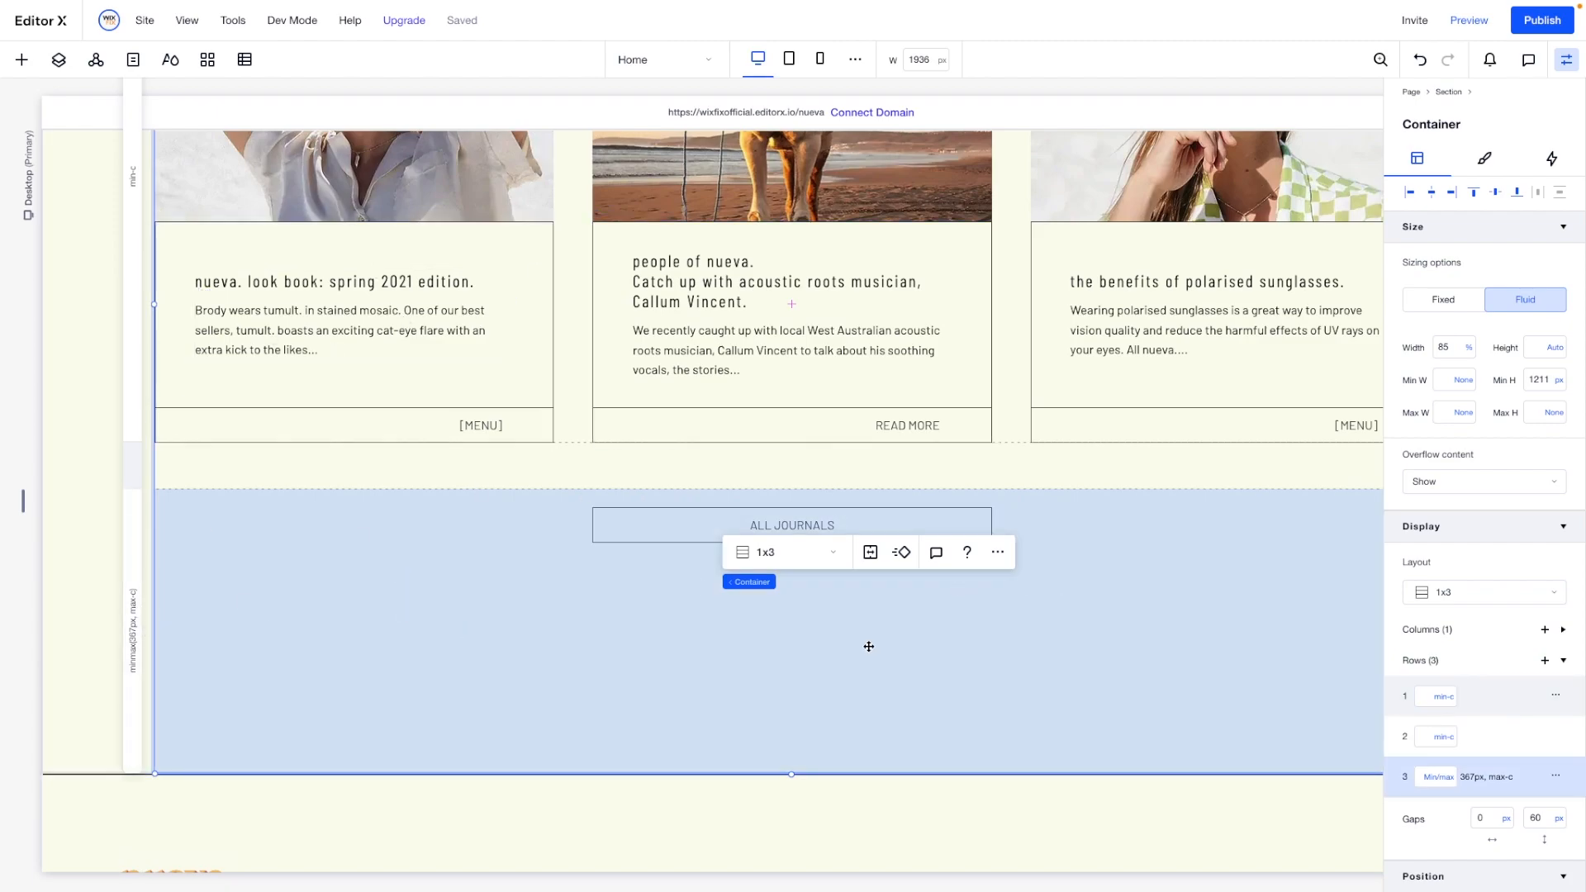
click(1450, 777)
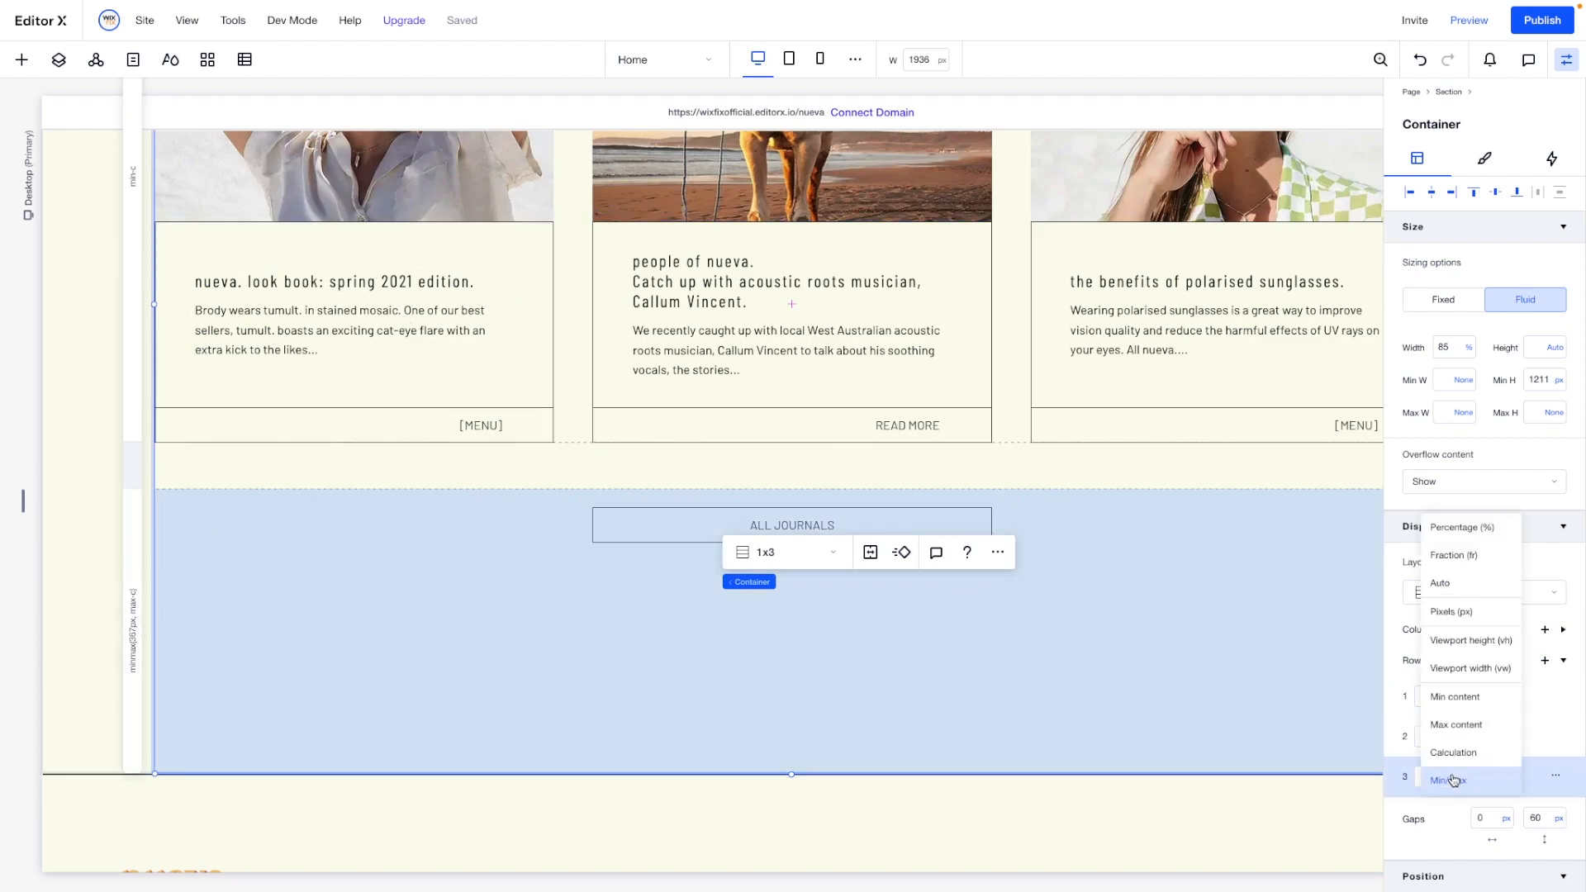
click(1468, 702)
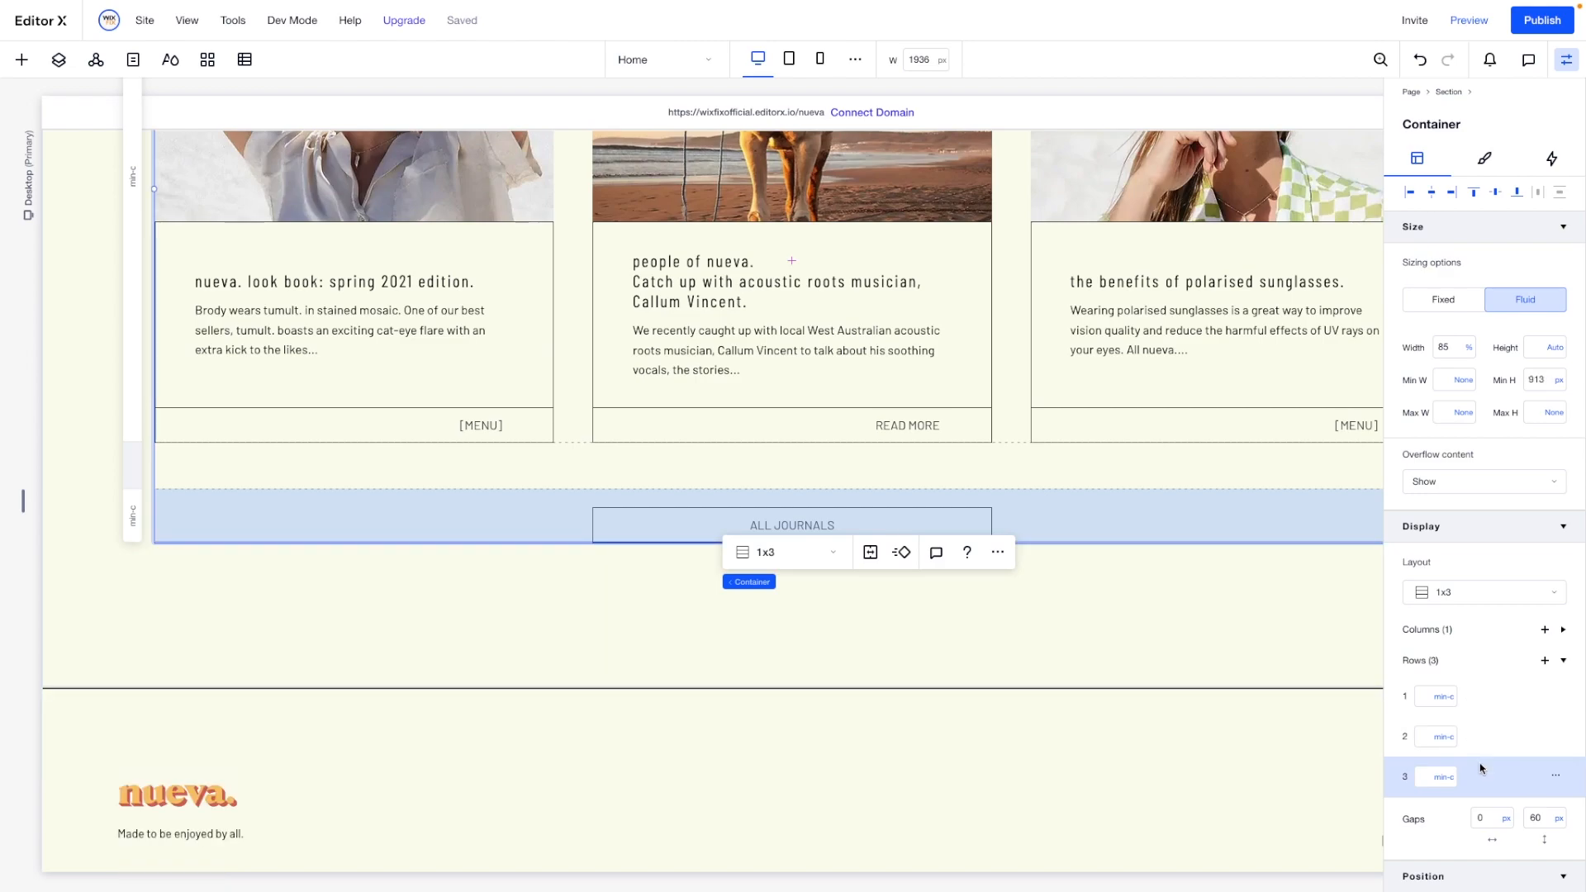
Set the top margin of the "ALL JOURNALS" button to 0 px.
scroll(1478, 764, down, 5)
click(815, 521)
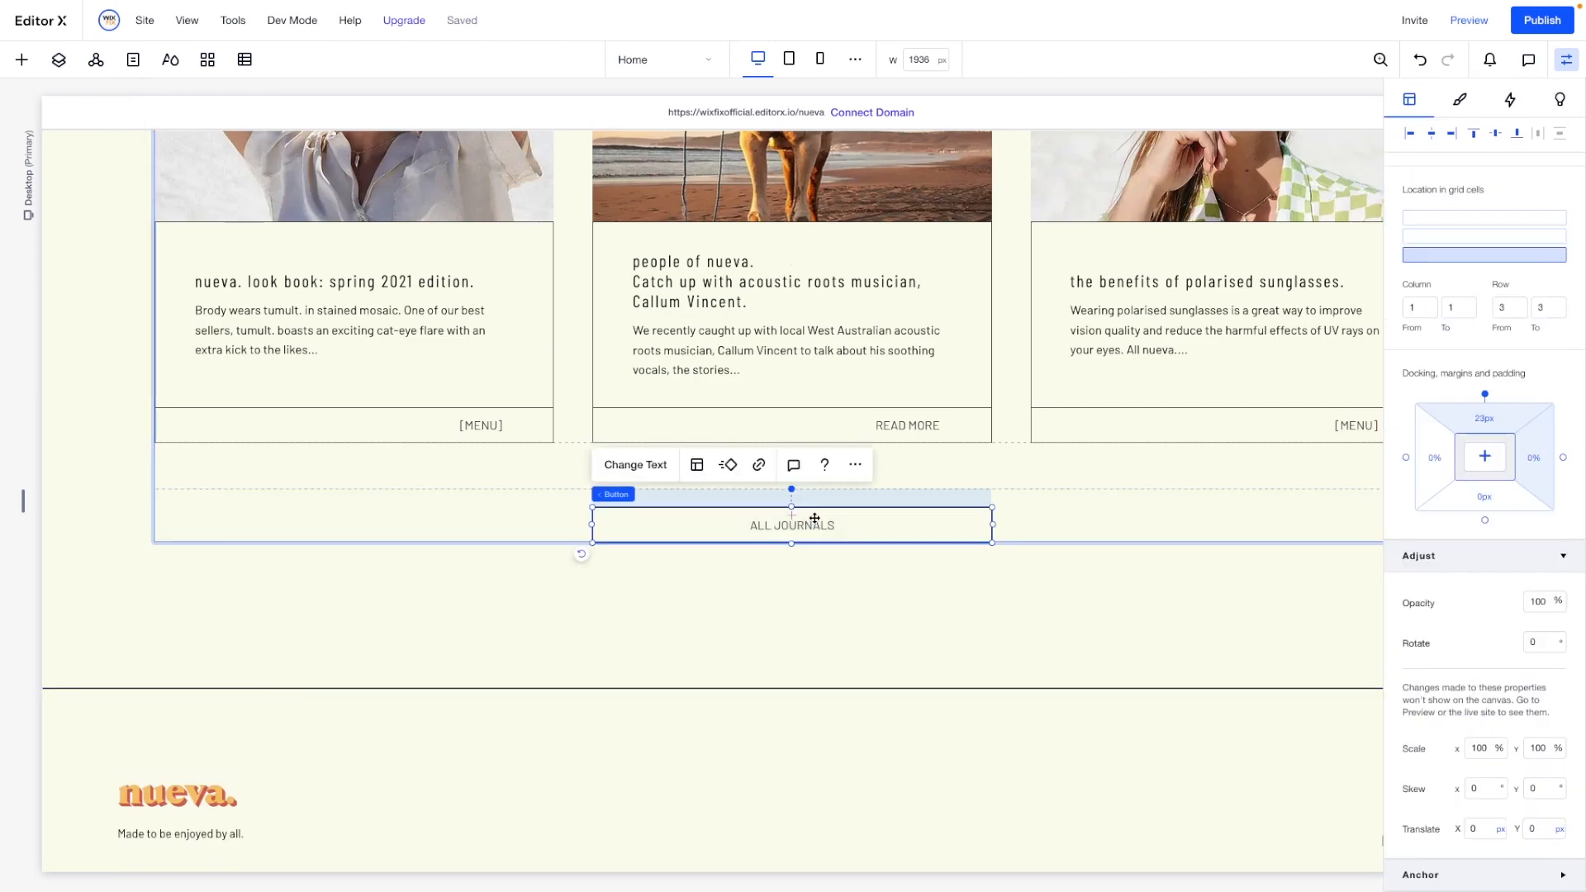
click(1474, 427)
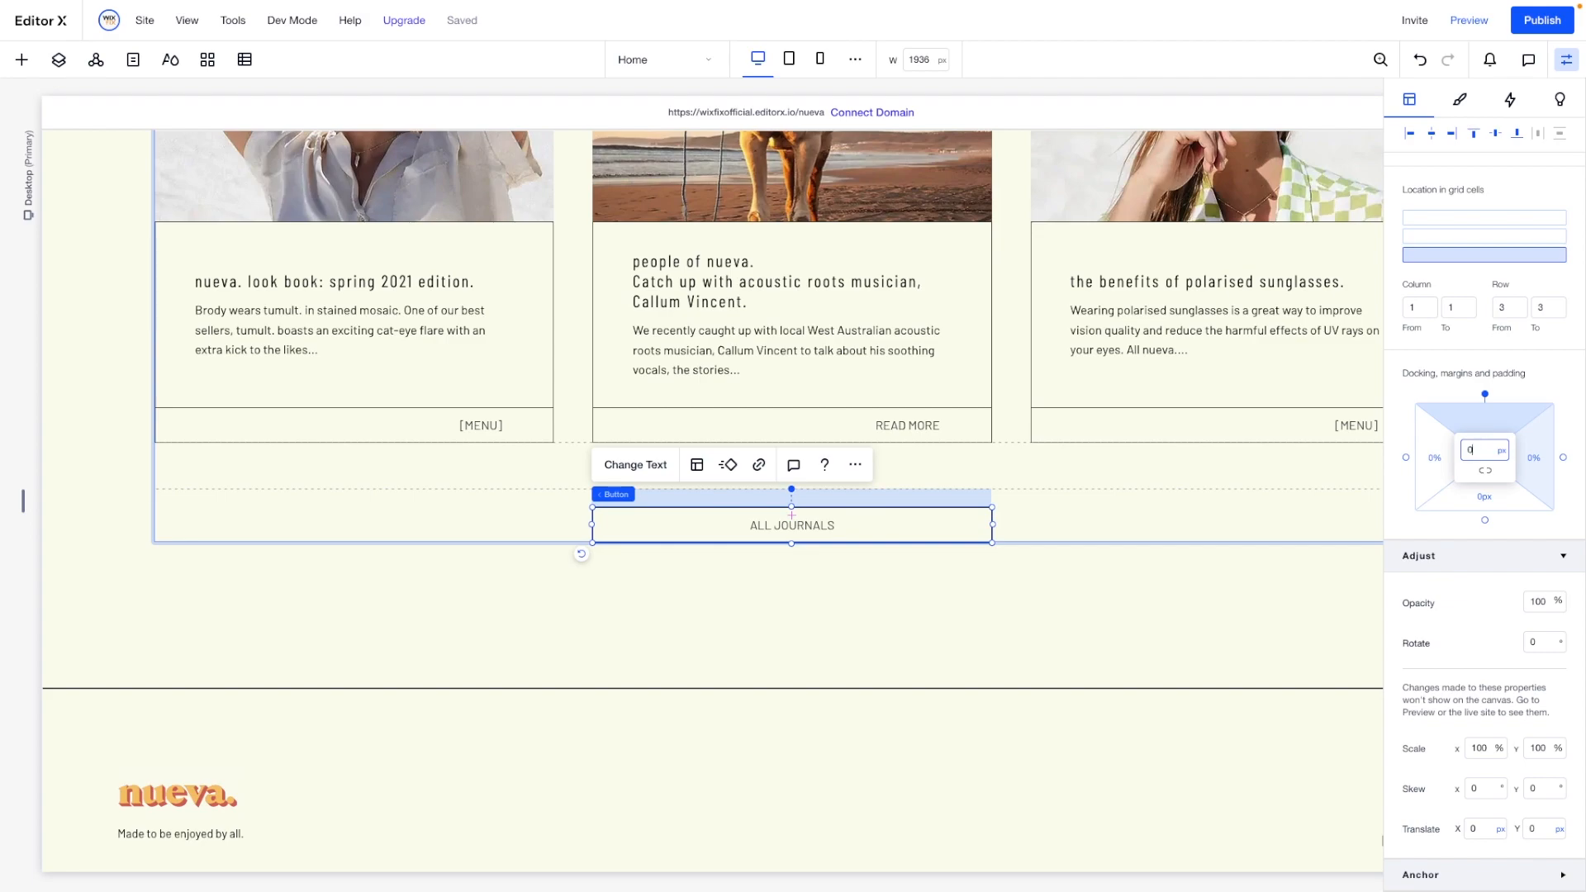
text(0)
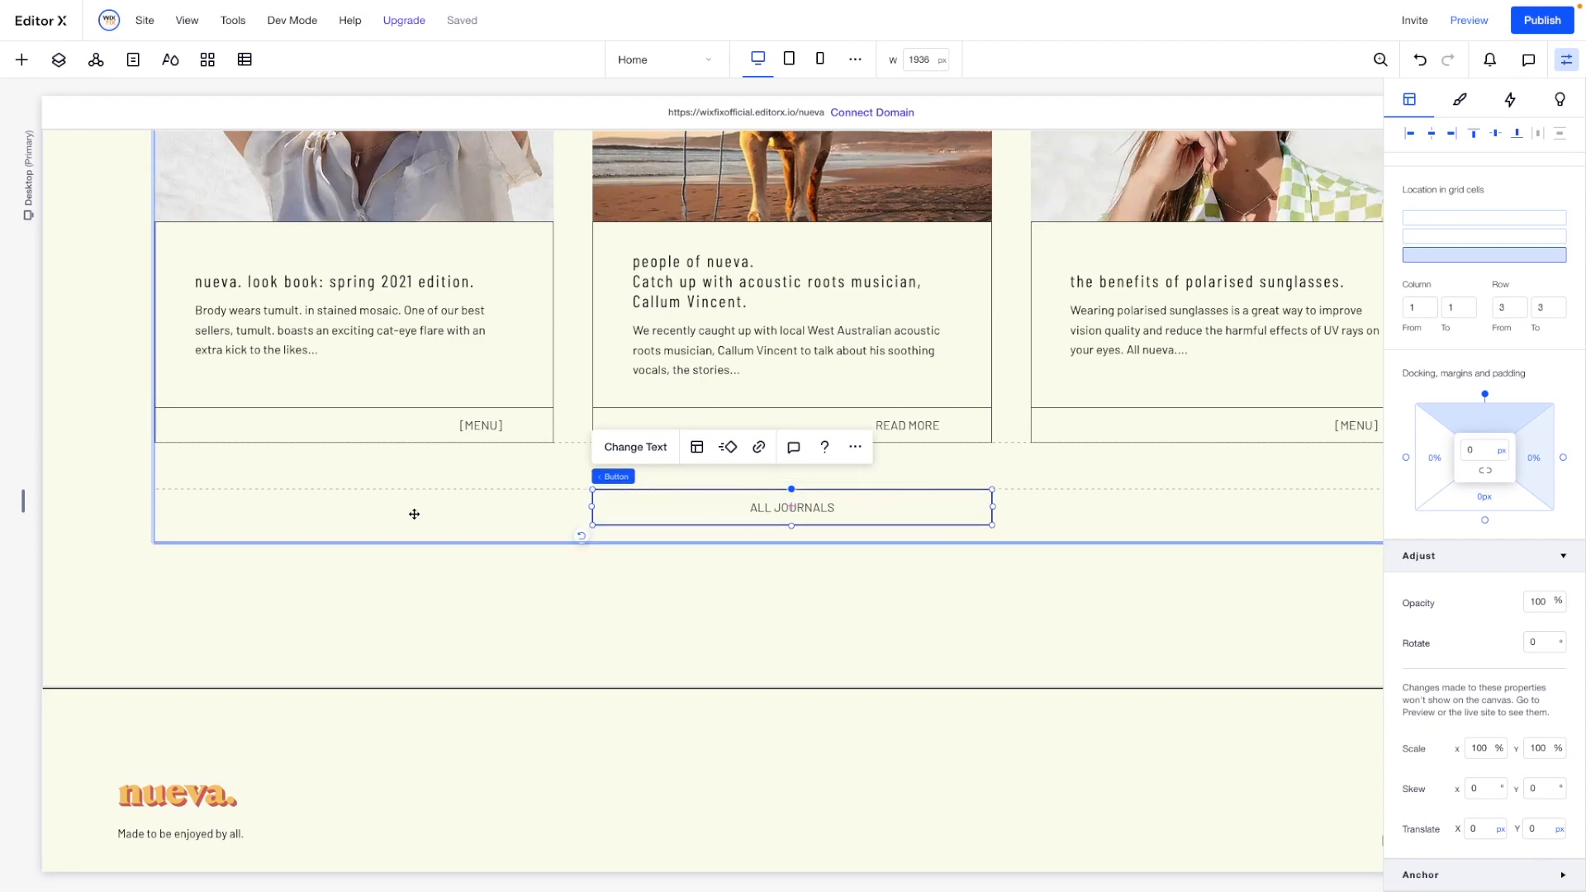
Set the minimum height of the "[JOURNAL]" container to None.
click(429, 513)
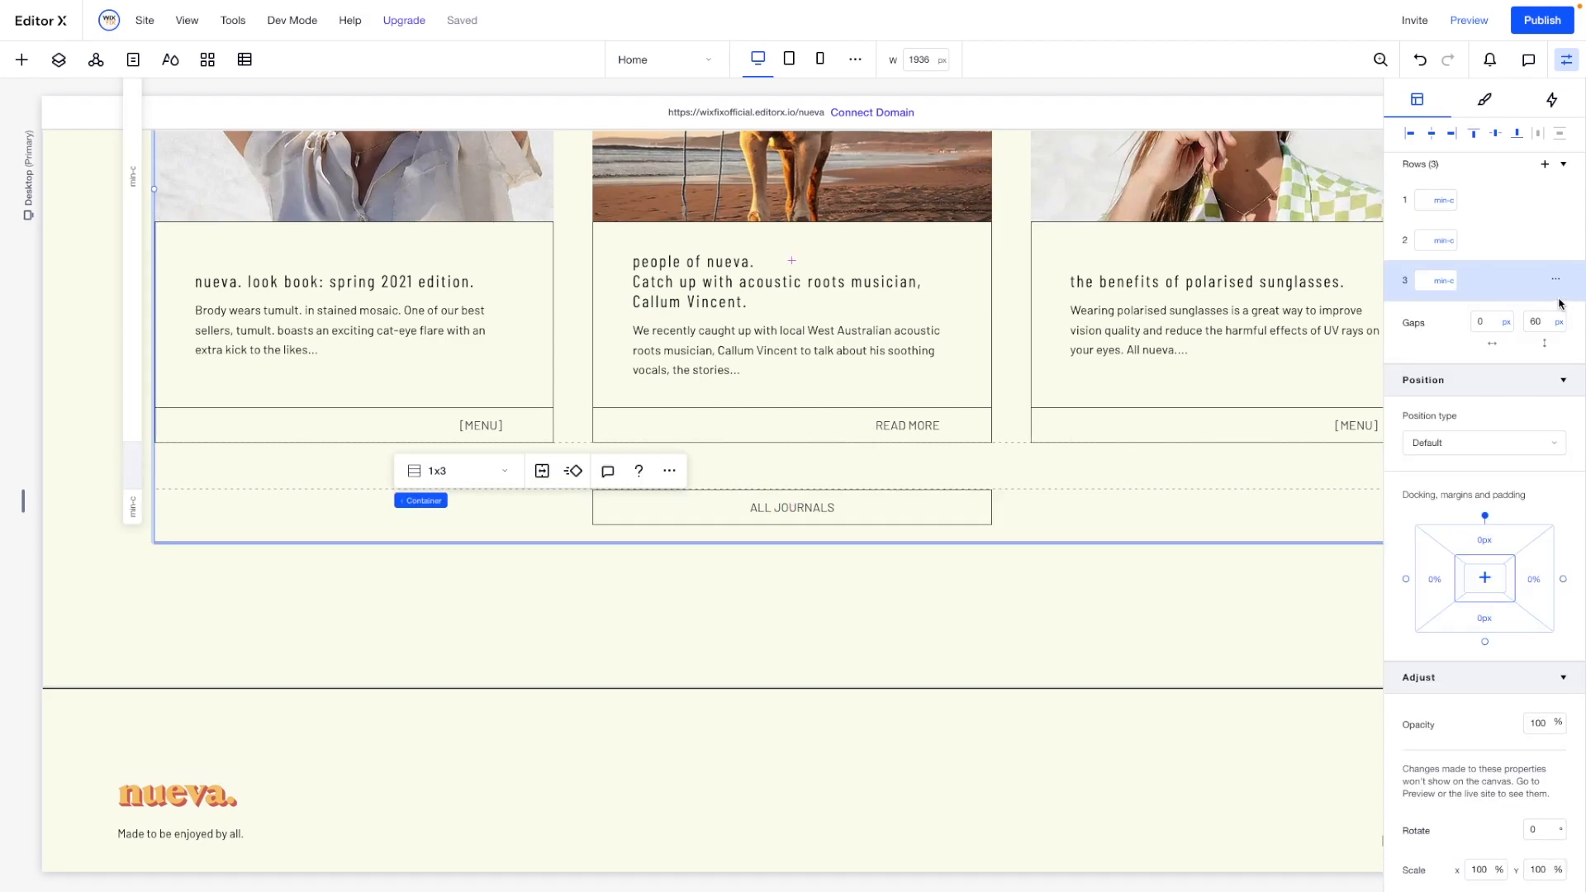
scroll(1561, 304, up, 6)
click(1554, 380)
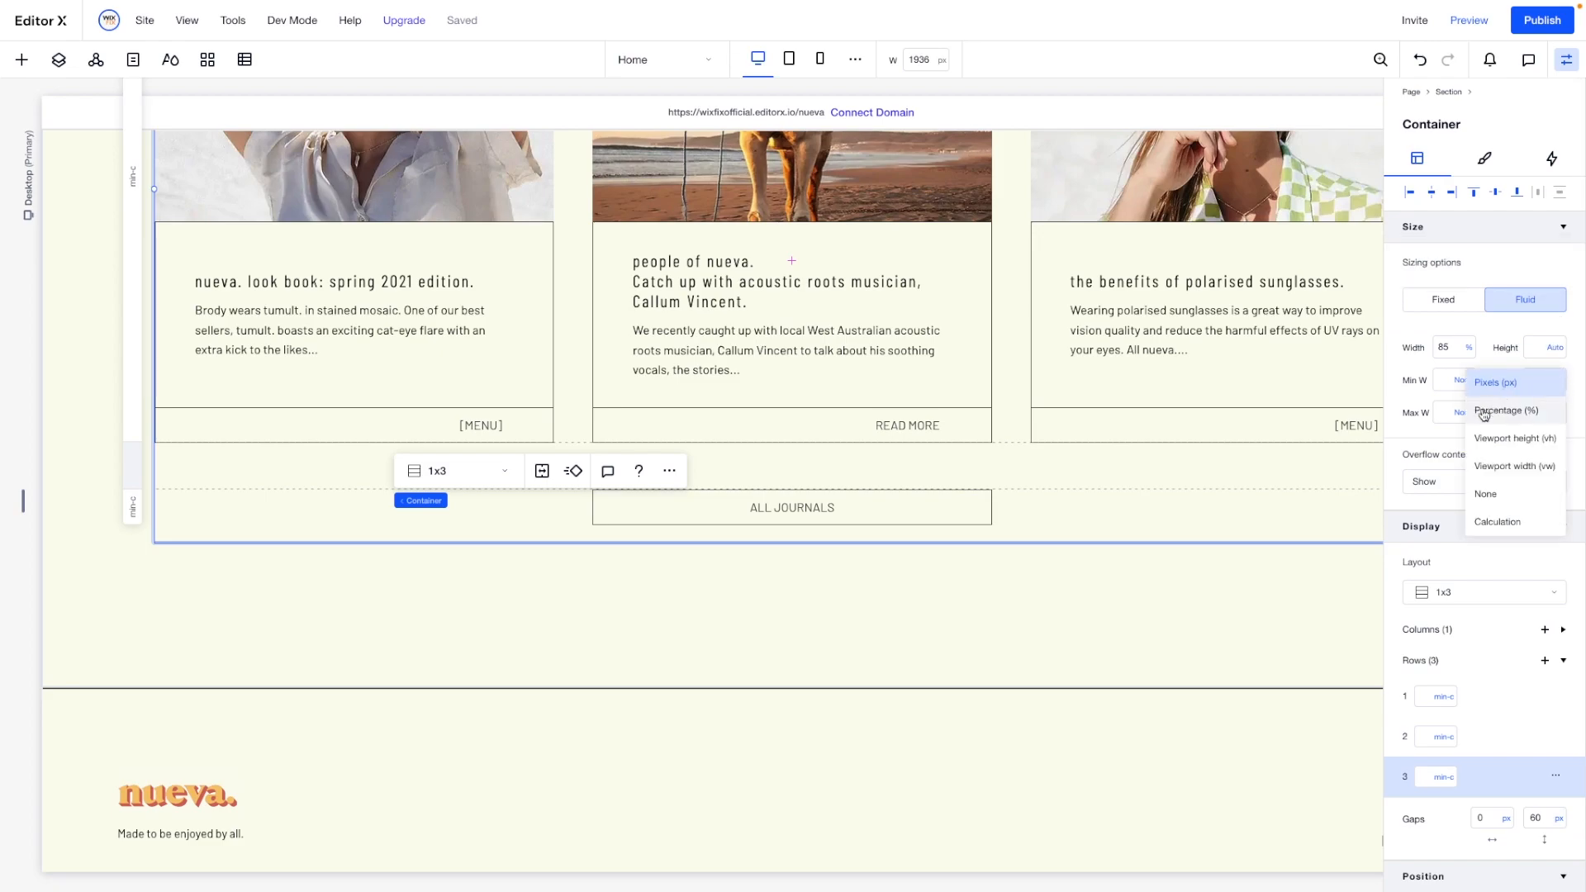
click(1485, 494)
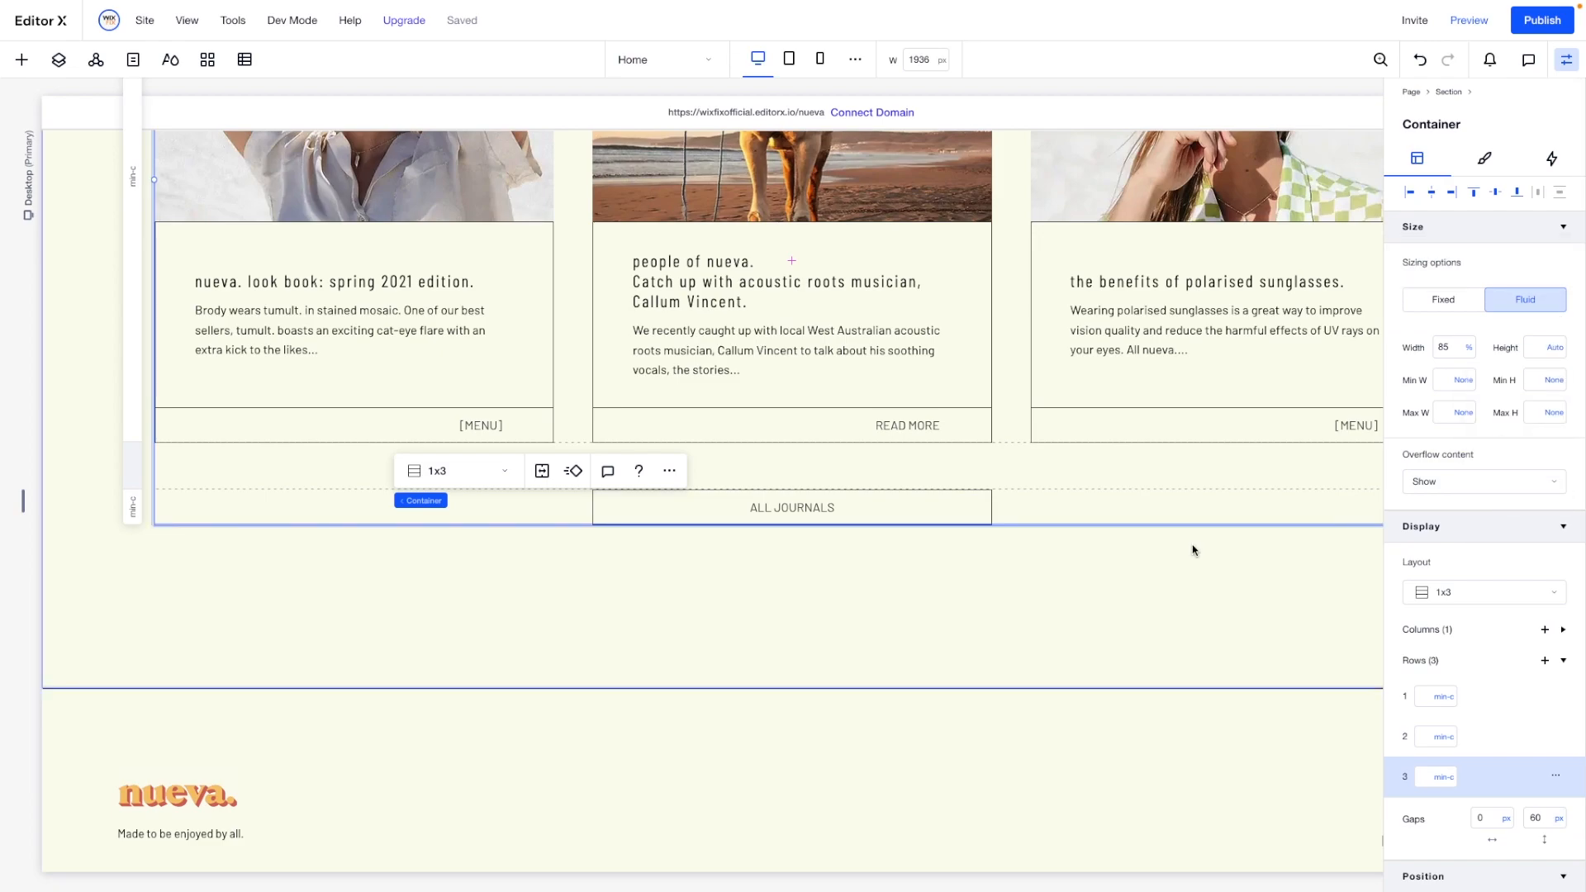
Set the "[JOURNAL]" container's top and bottom margins to 150 px.
scroll(1509, 645, down, 6)
click(1490, 418)
key(Tab)
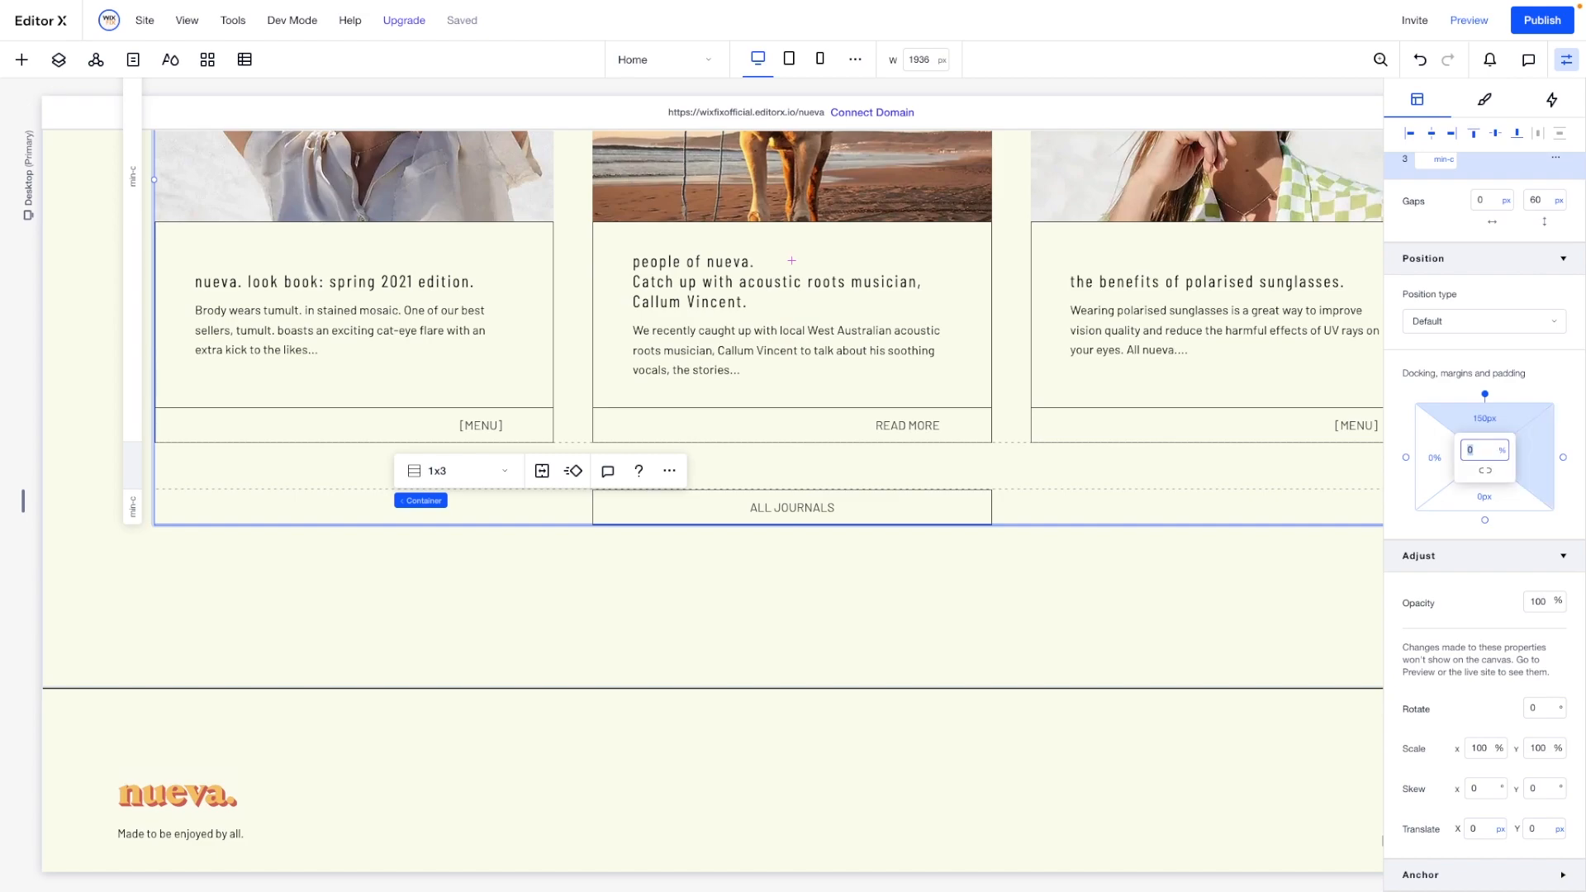
key(Tab)
text(150)
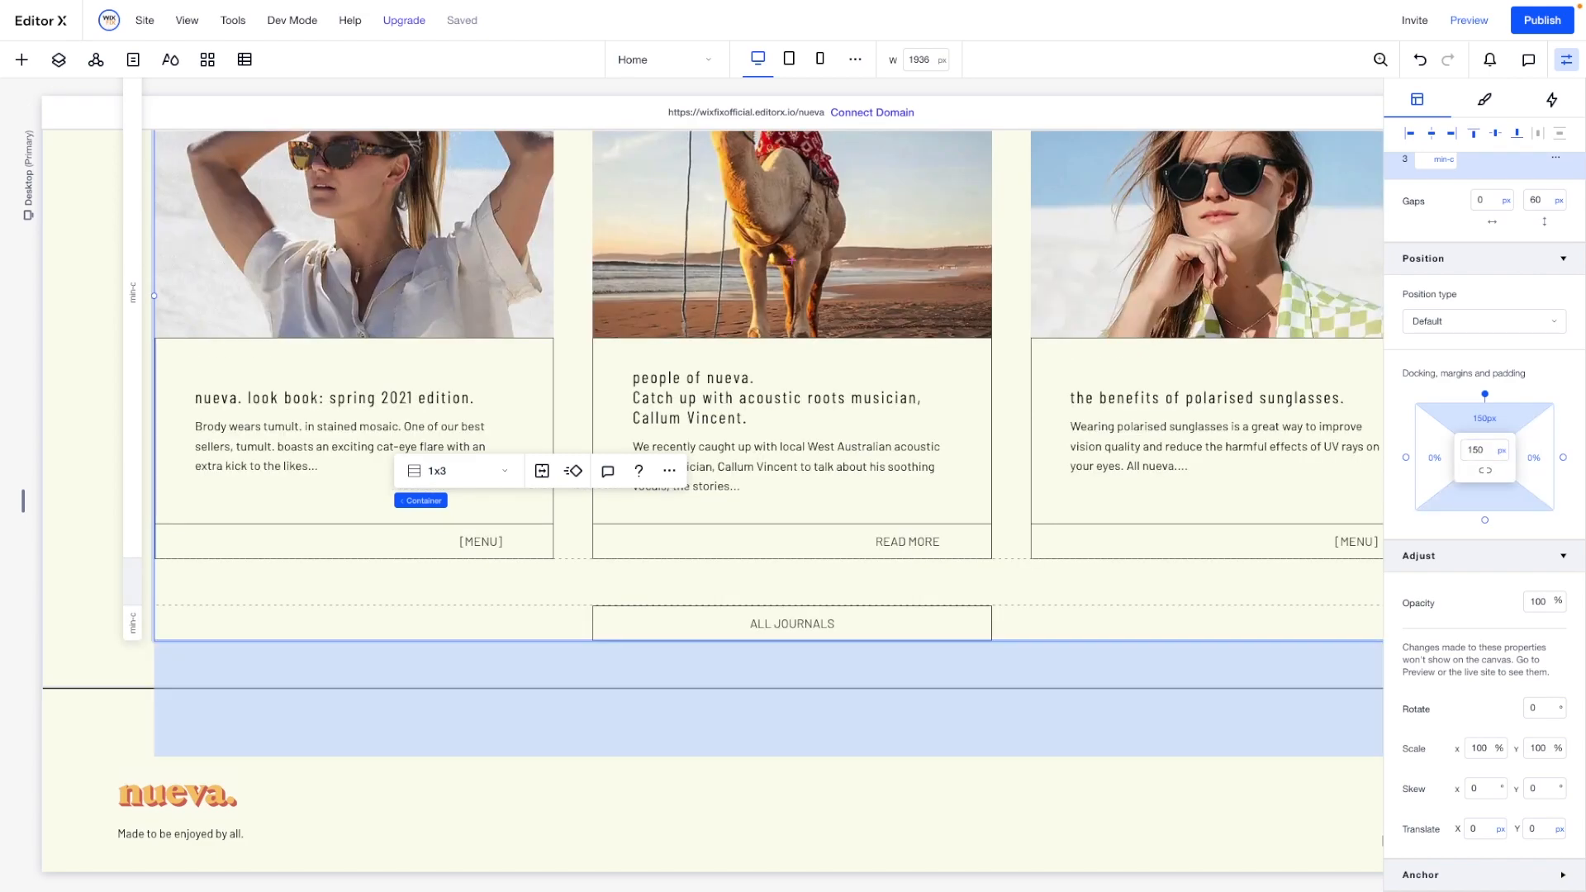
Convert the "[JOURNAL]" container's bottom and top margins to viewport width units.
click(1502, 452)
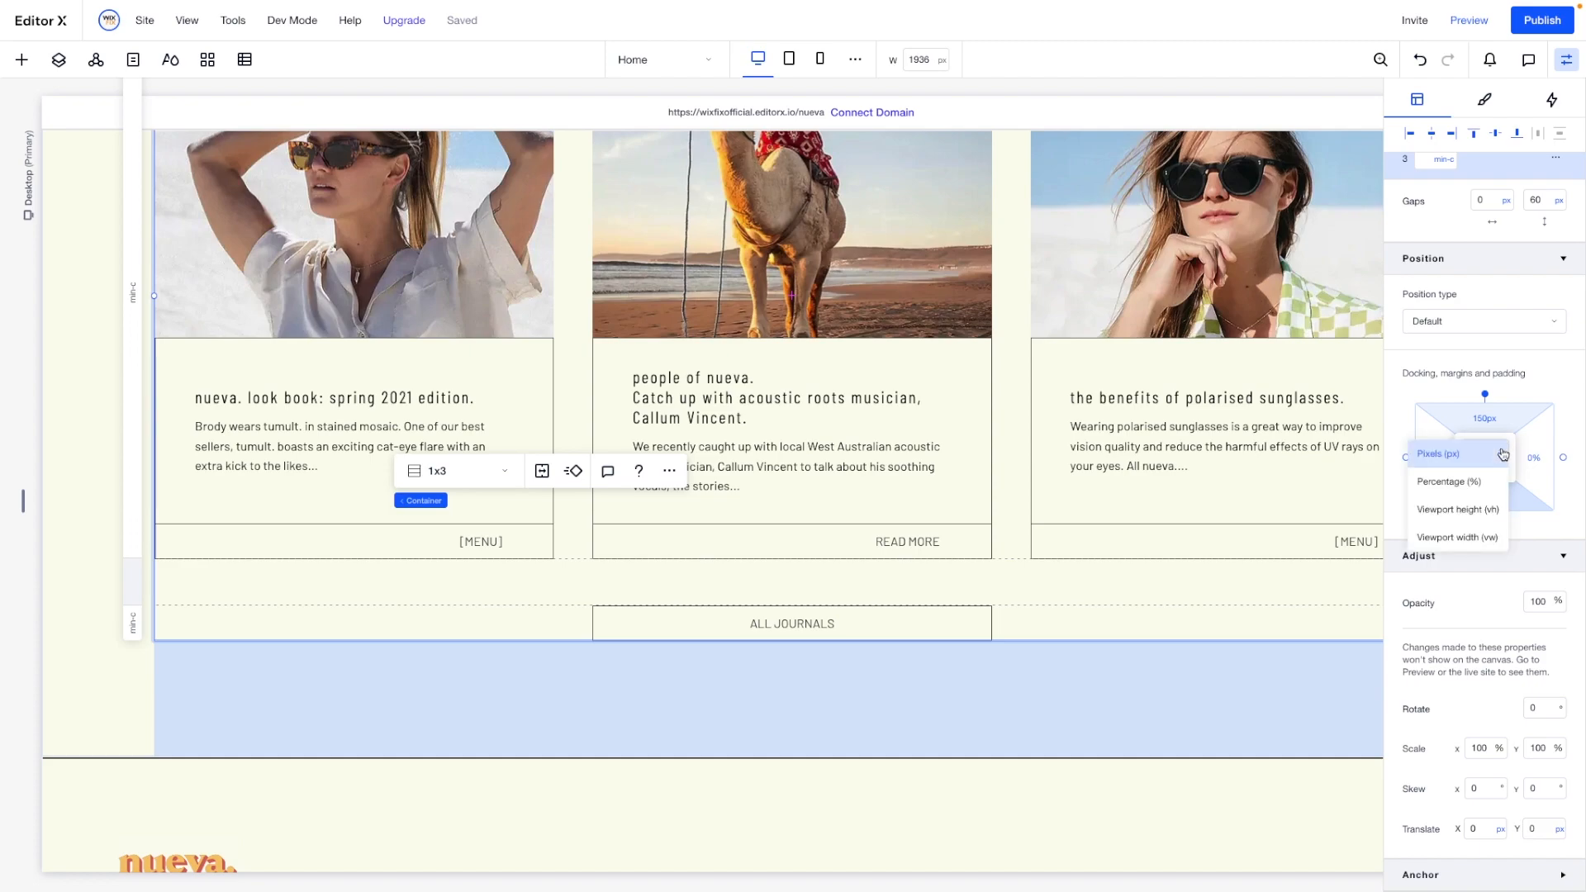
click(1469, 538)
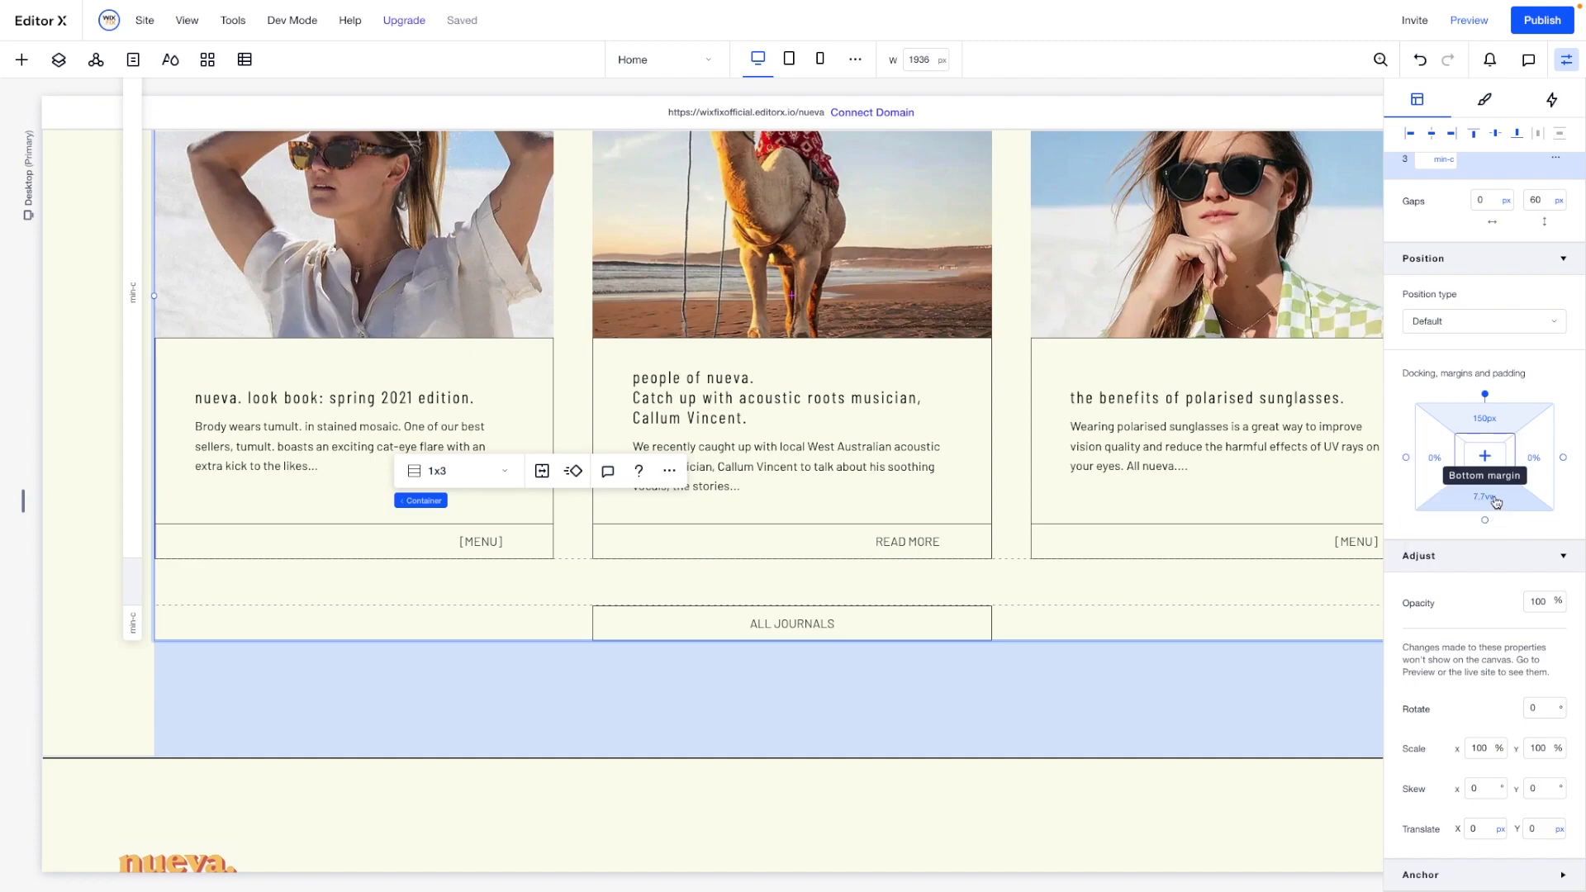
click(1495, 425)
click(1504, 451)
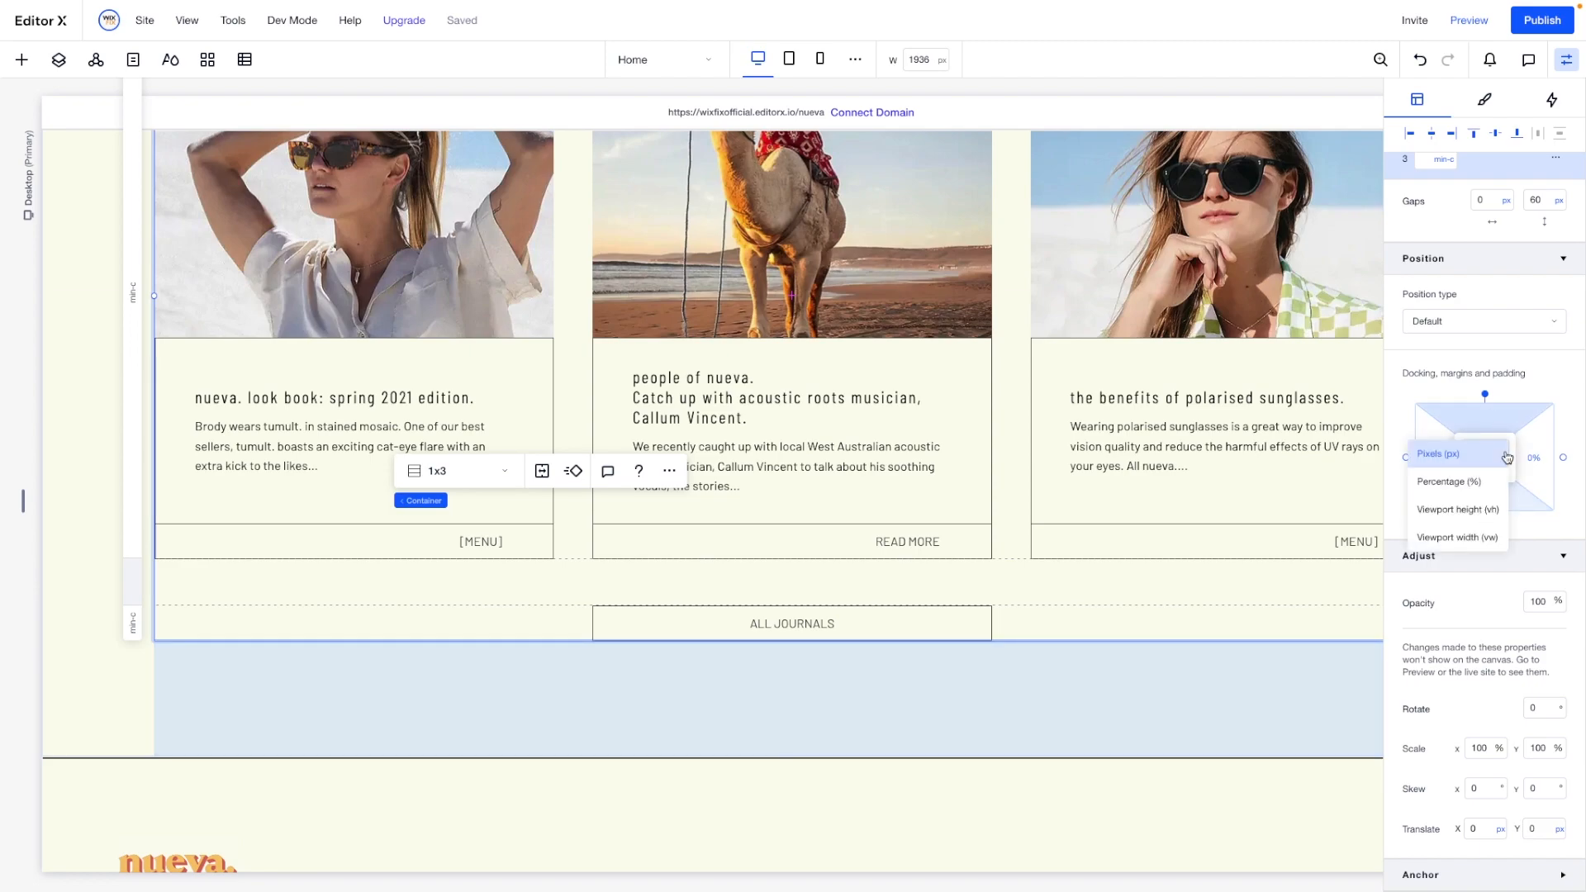
click(1474, 538)
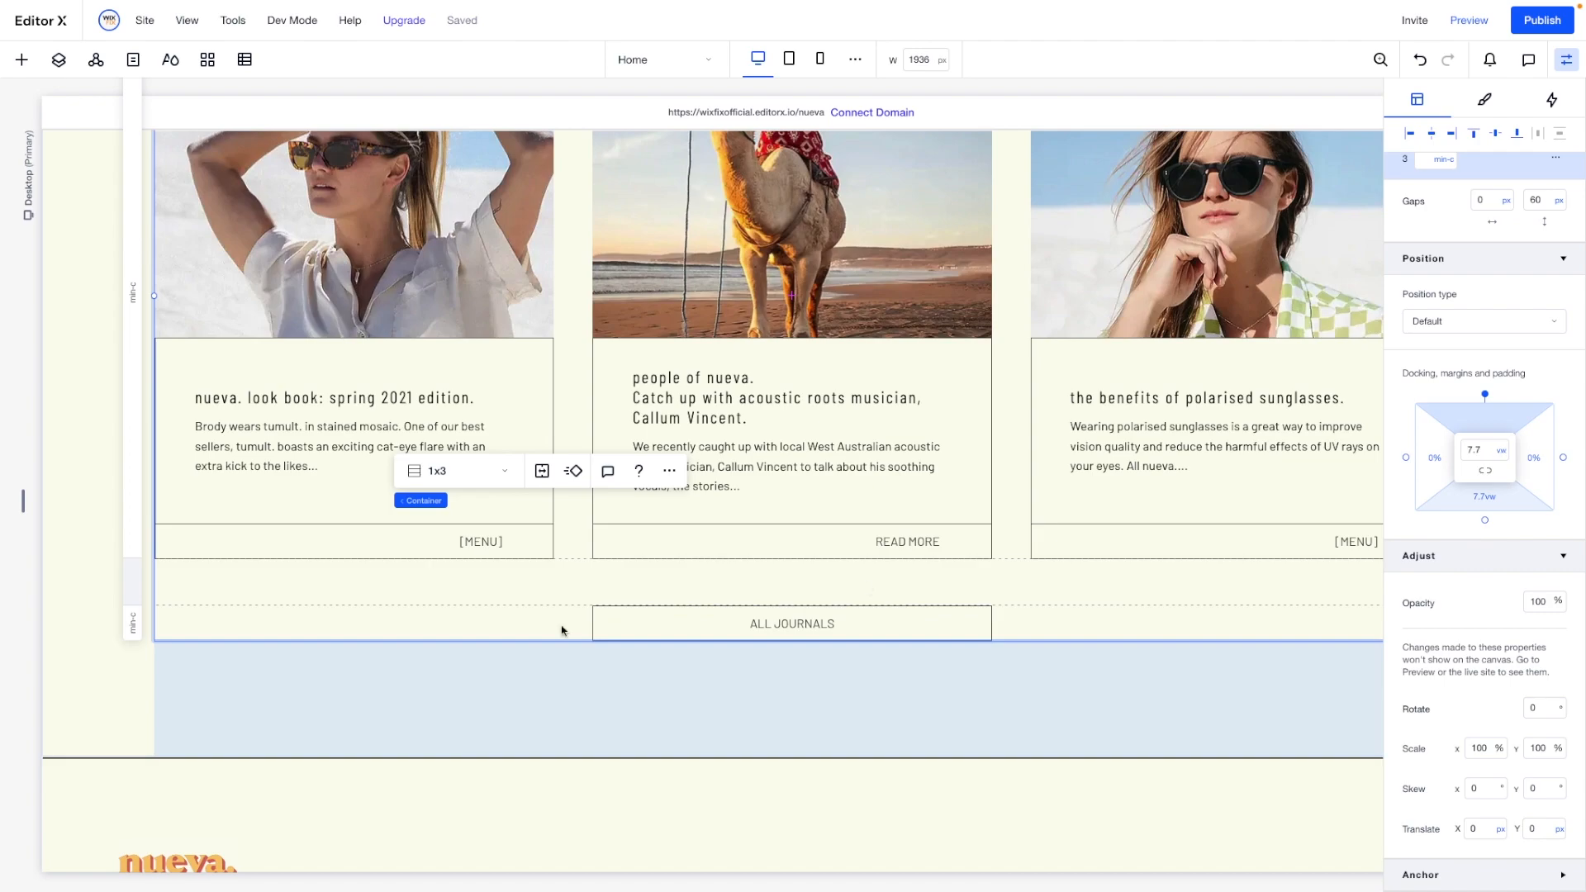
Set the minimum height of the section surrounding the "[JOURNAL]" container to None.
click(73, 628)
click(1558, 259)
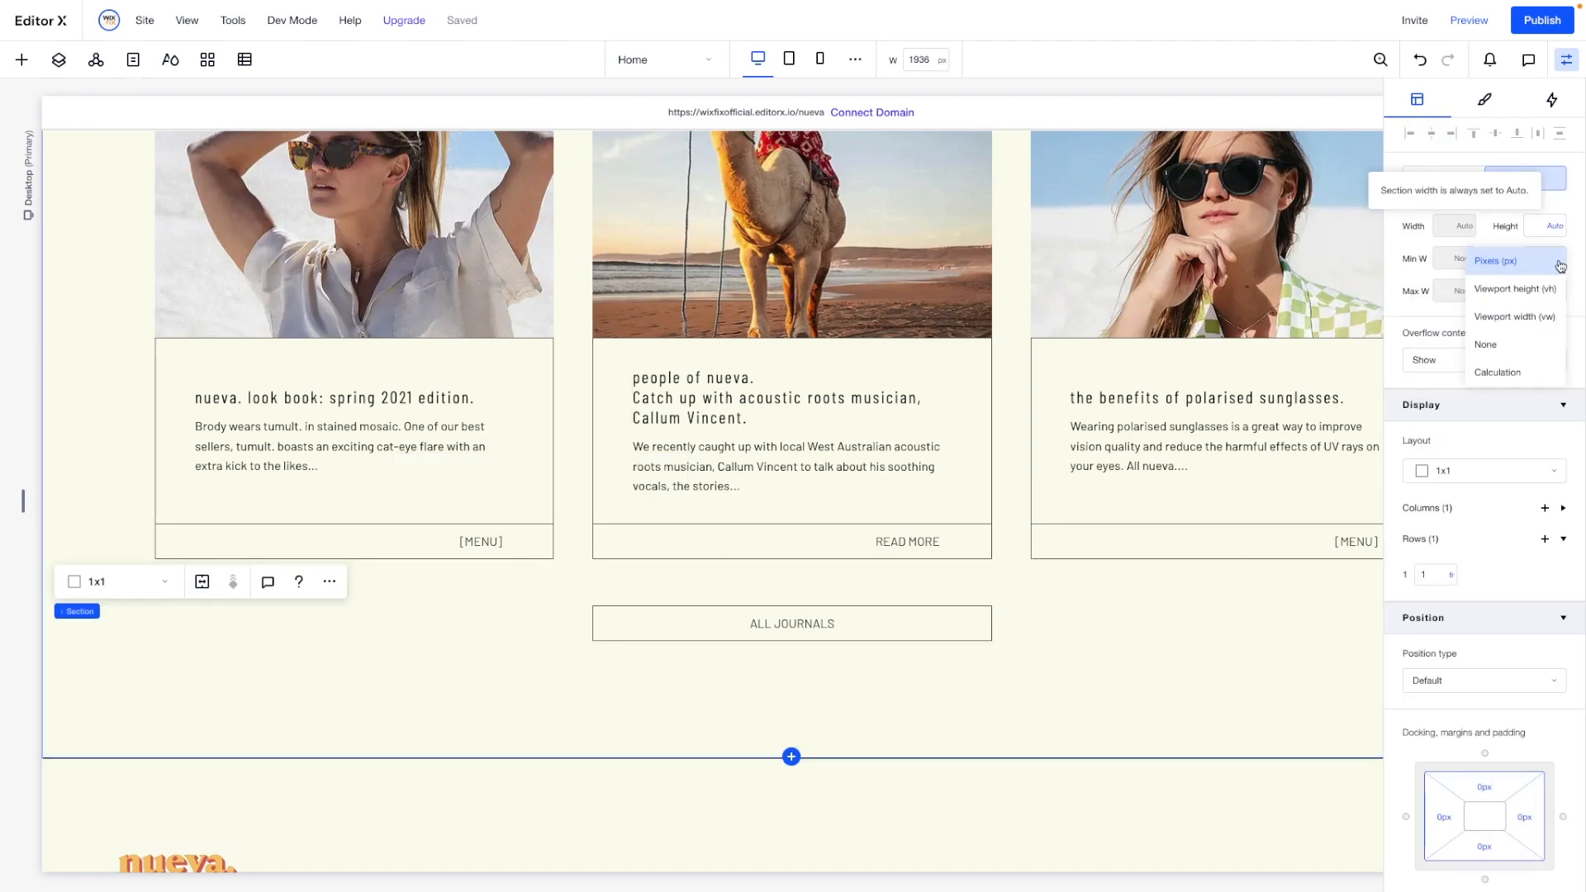
click(1485, 344)
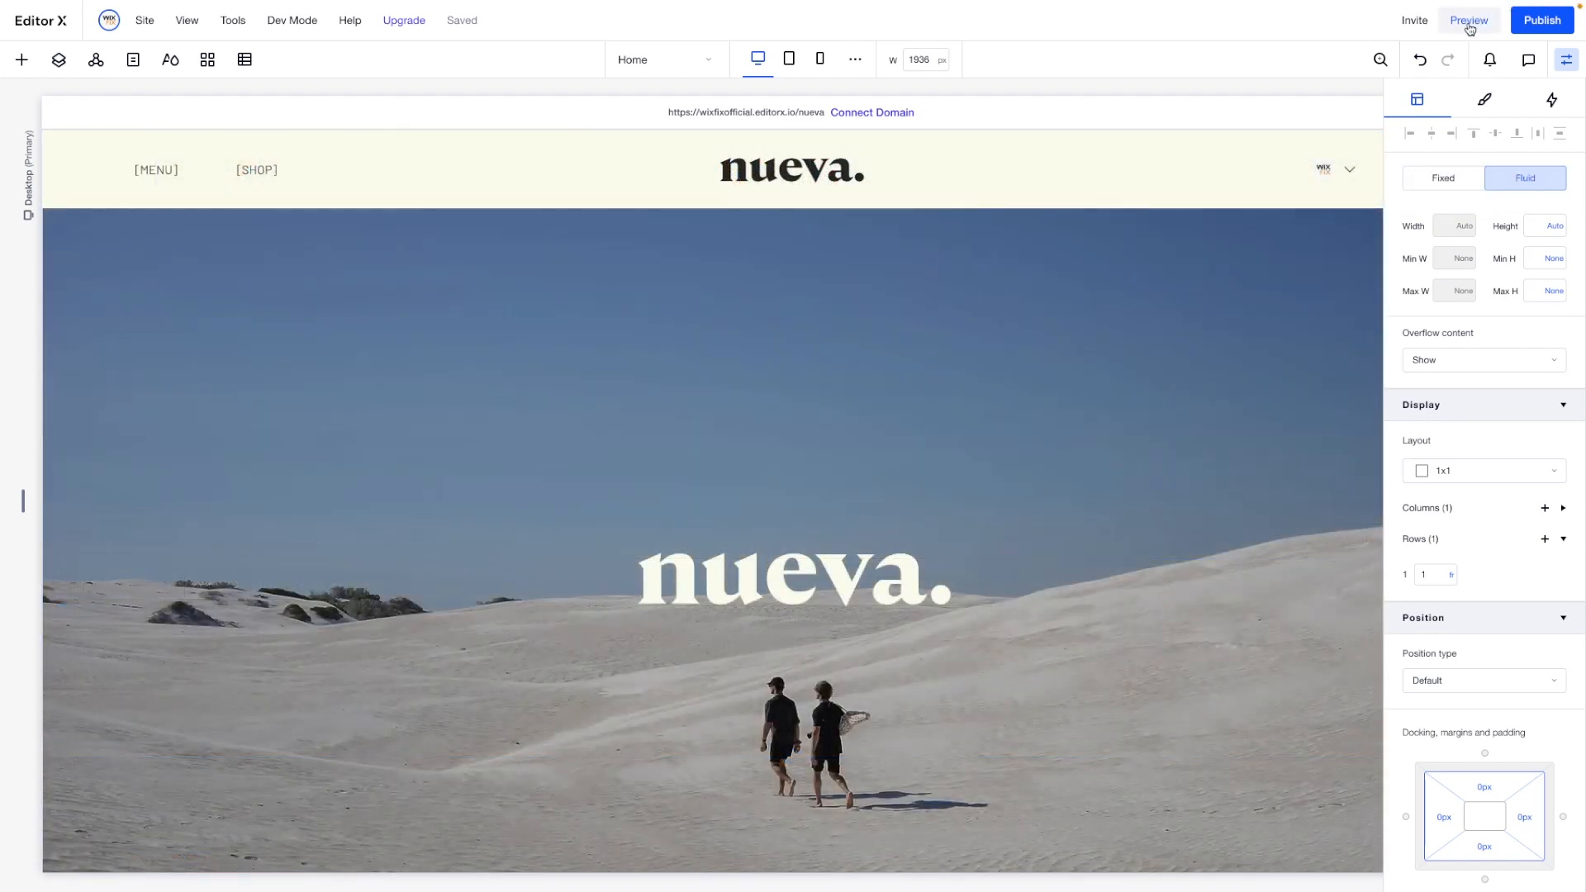
Preview the home page and review its sections from the hero image down to the journal cards and footer.
click(1467, 20)
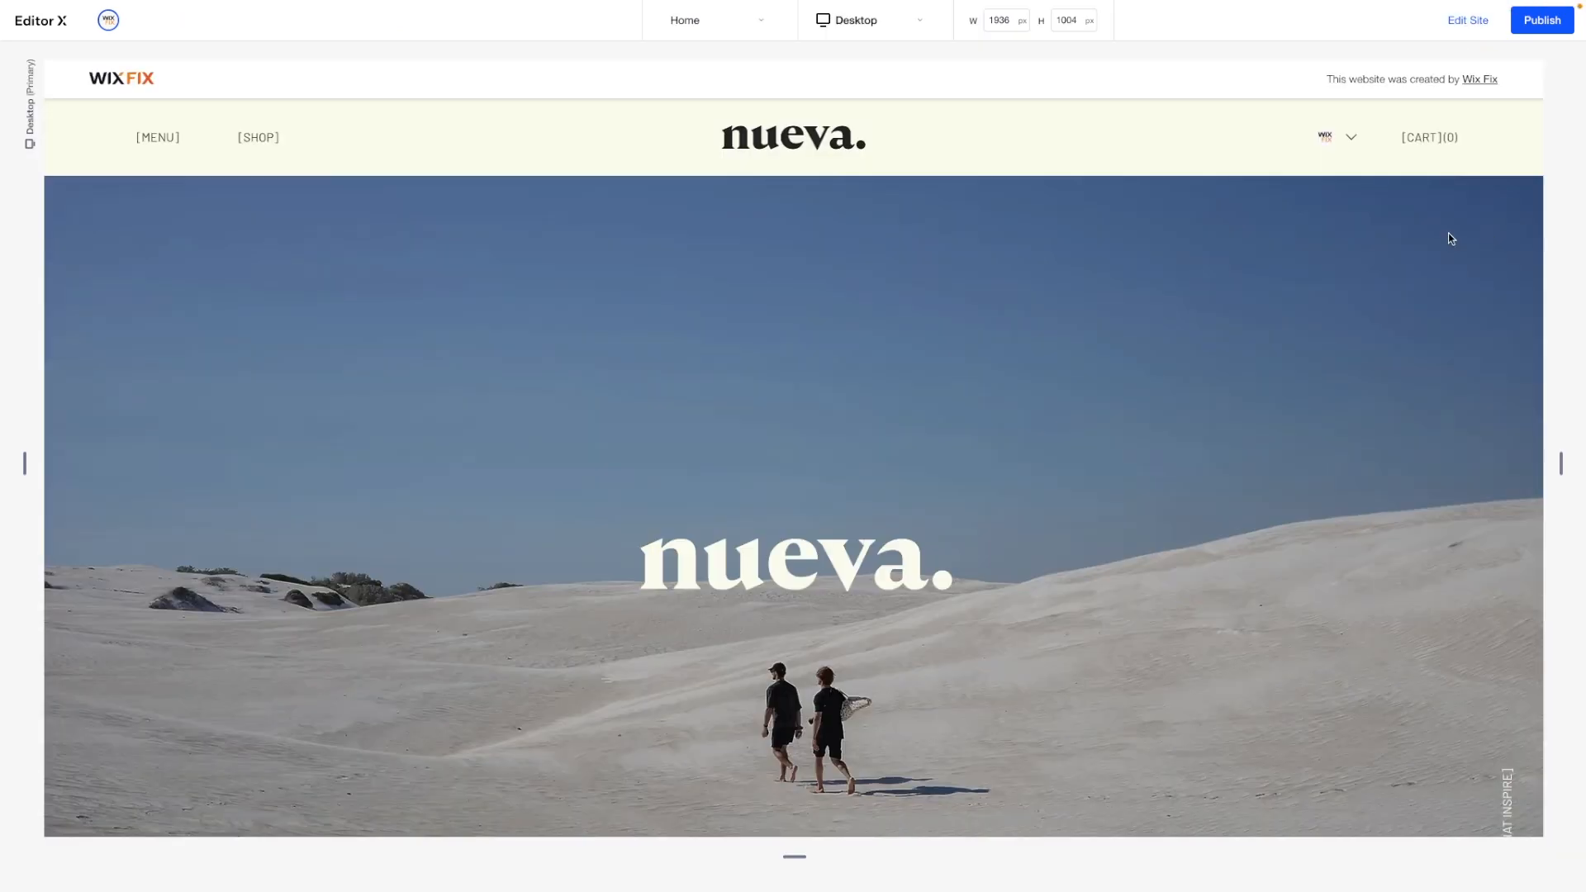
scroll(1448, 233, down, 2)
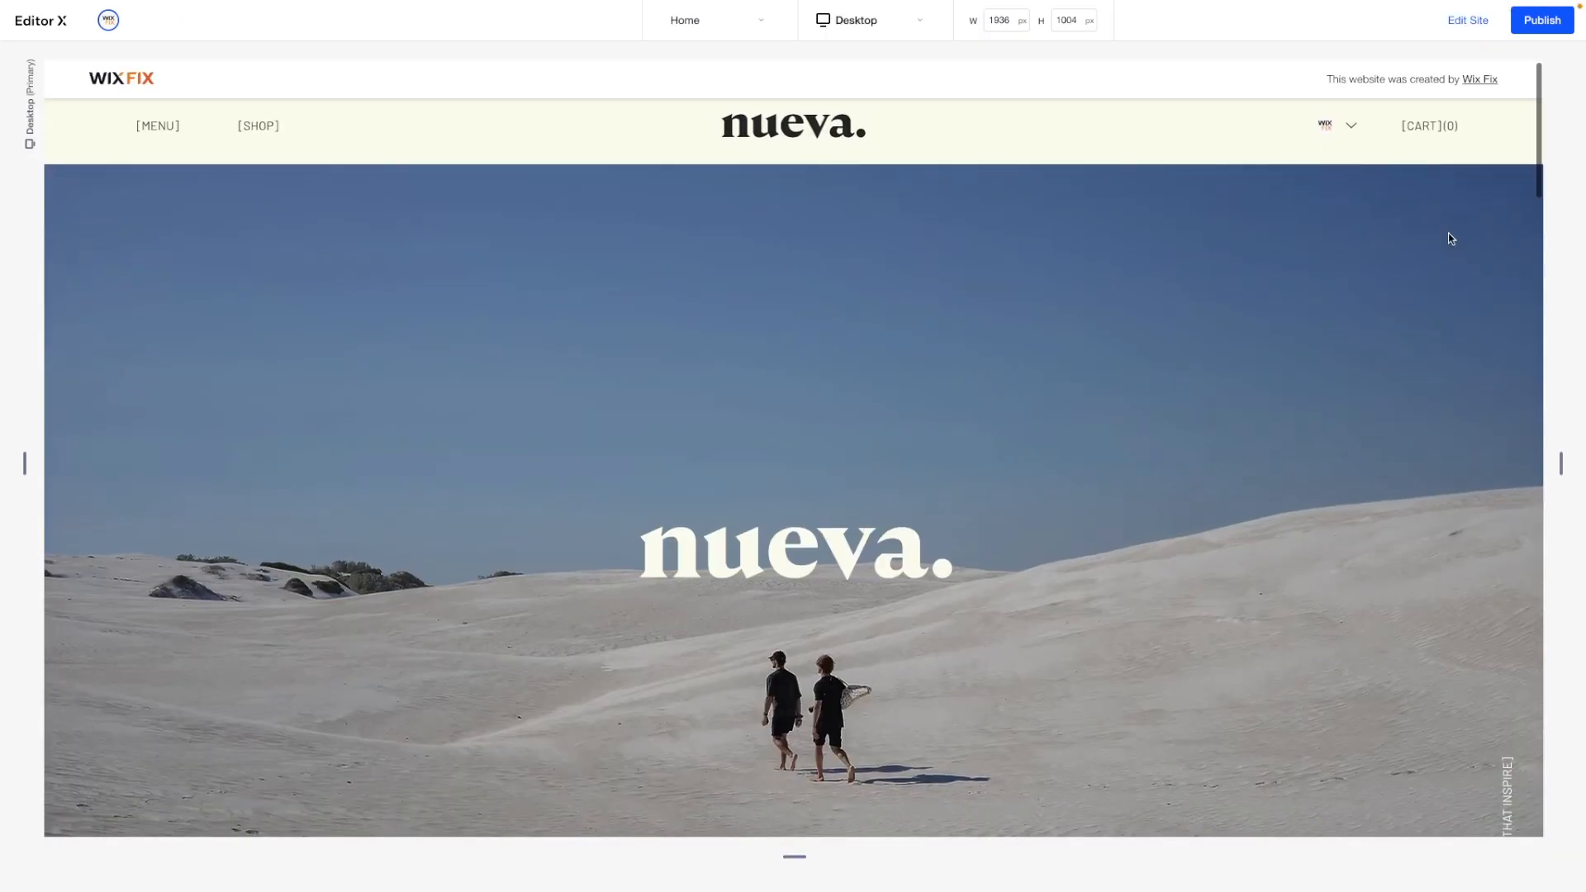
scroll(1450, 238, down, 5)
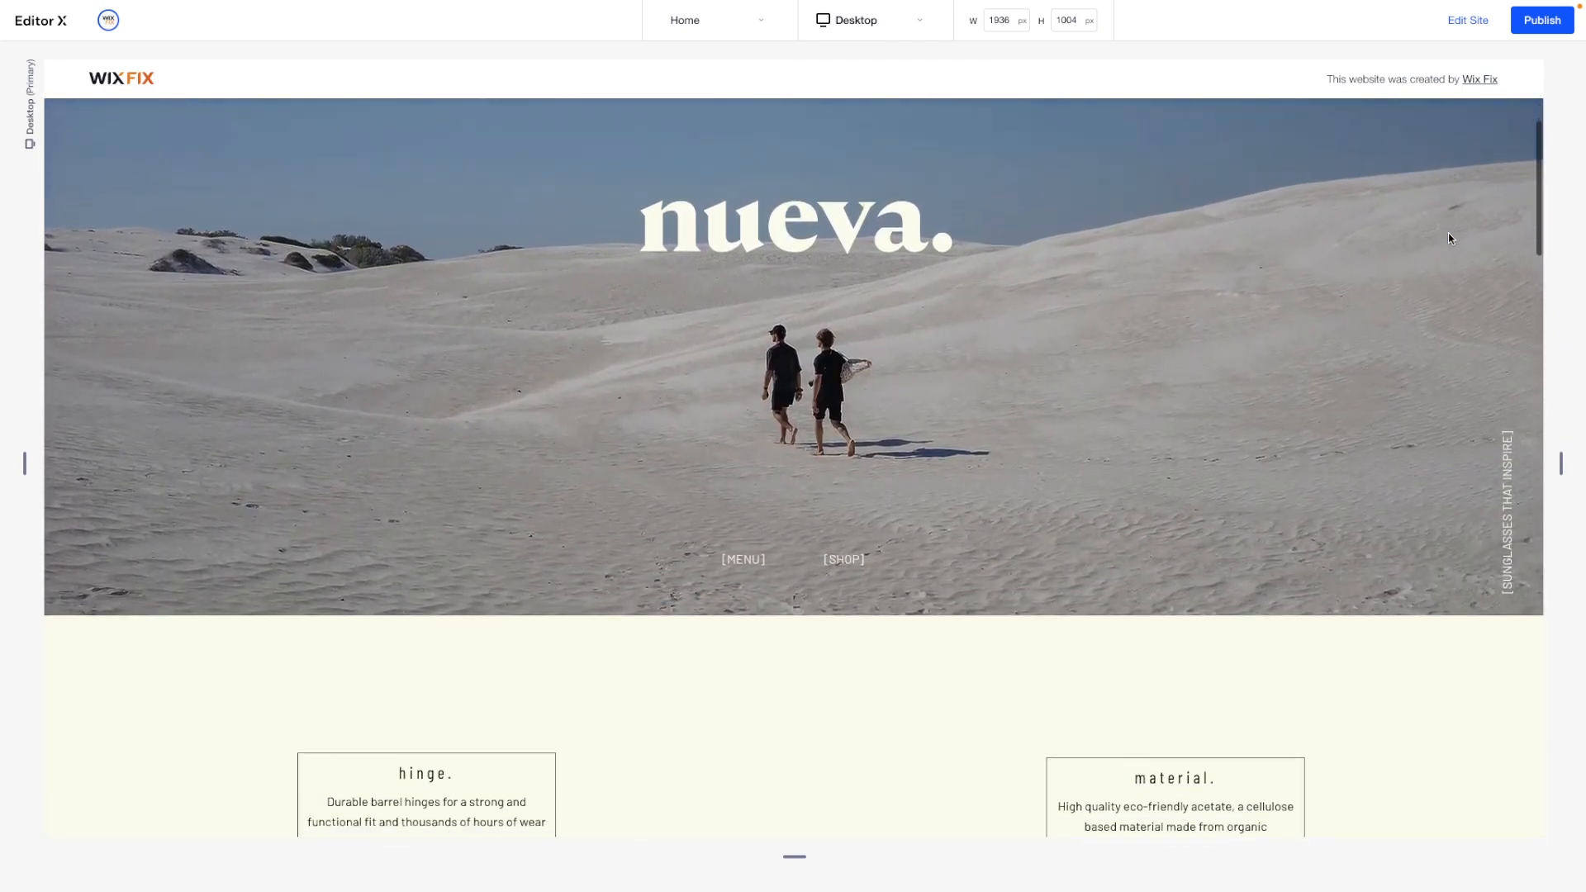
scroll(1449, 238, down, 6)
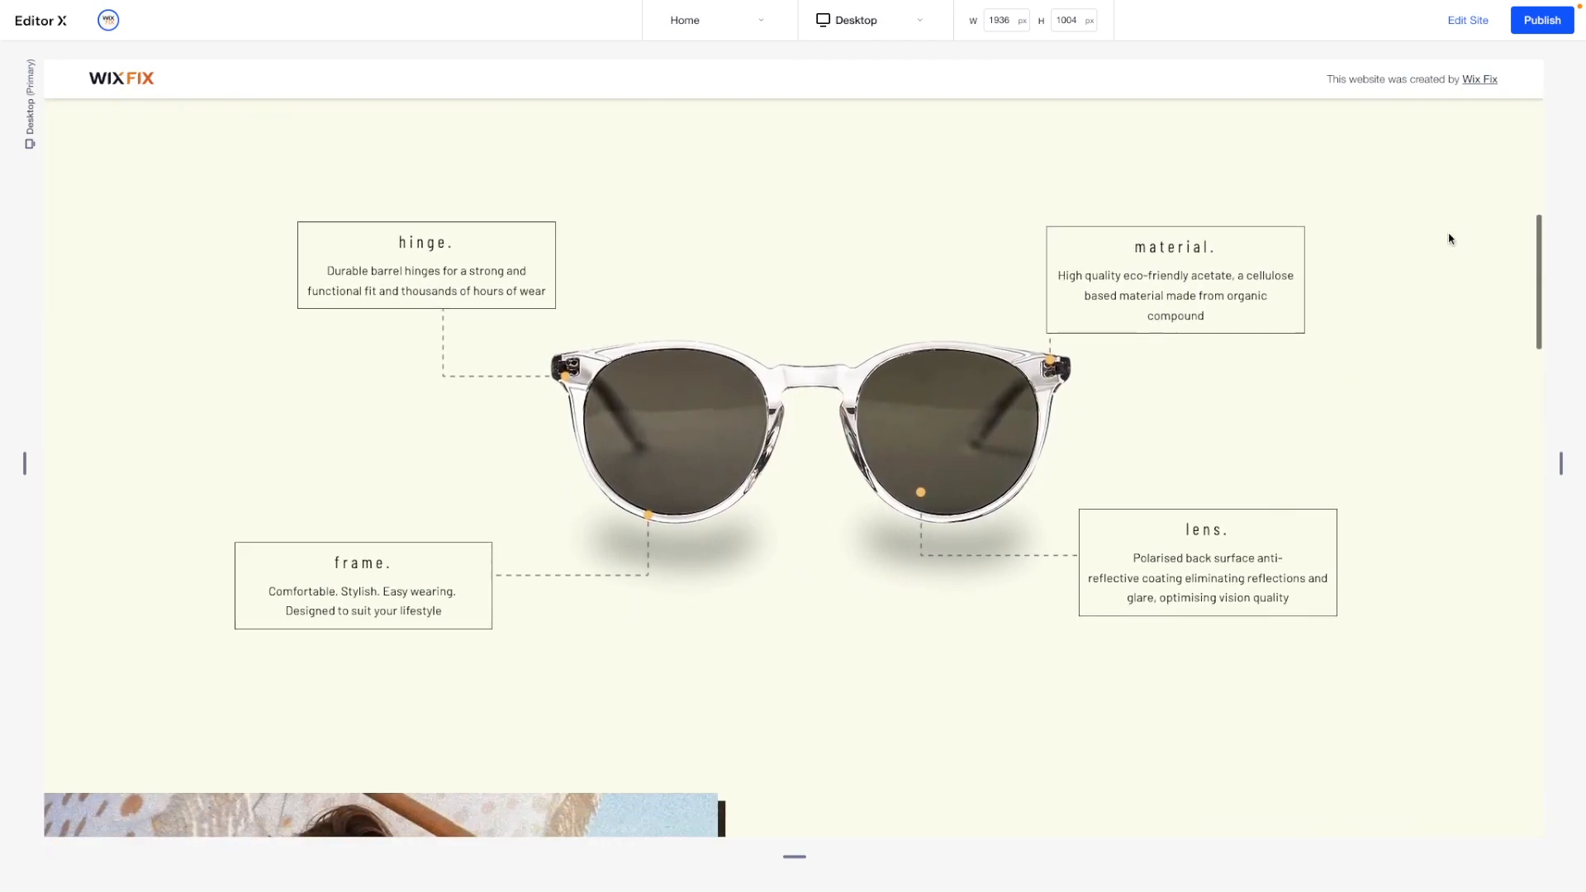
scroll(1449, 238, down, 6)
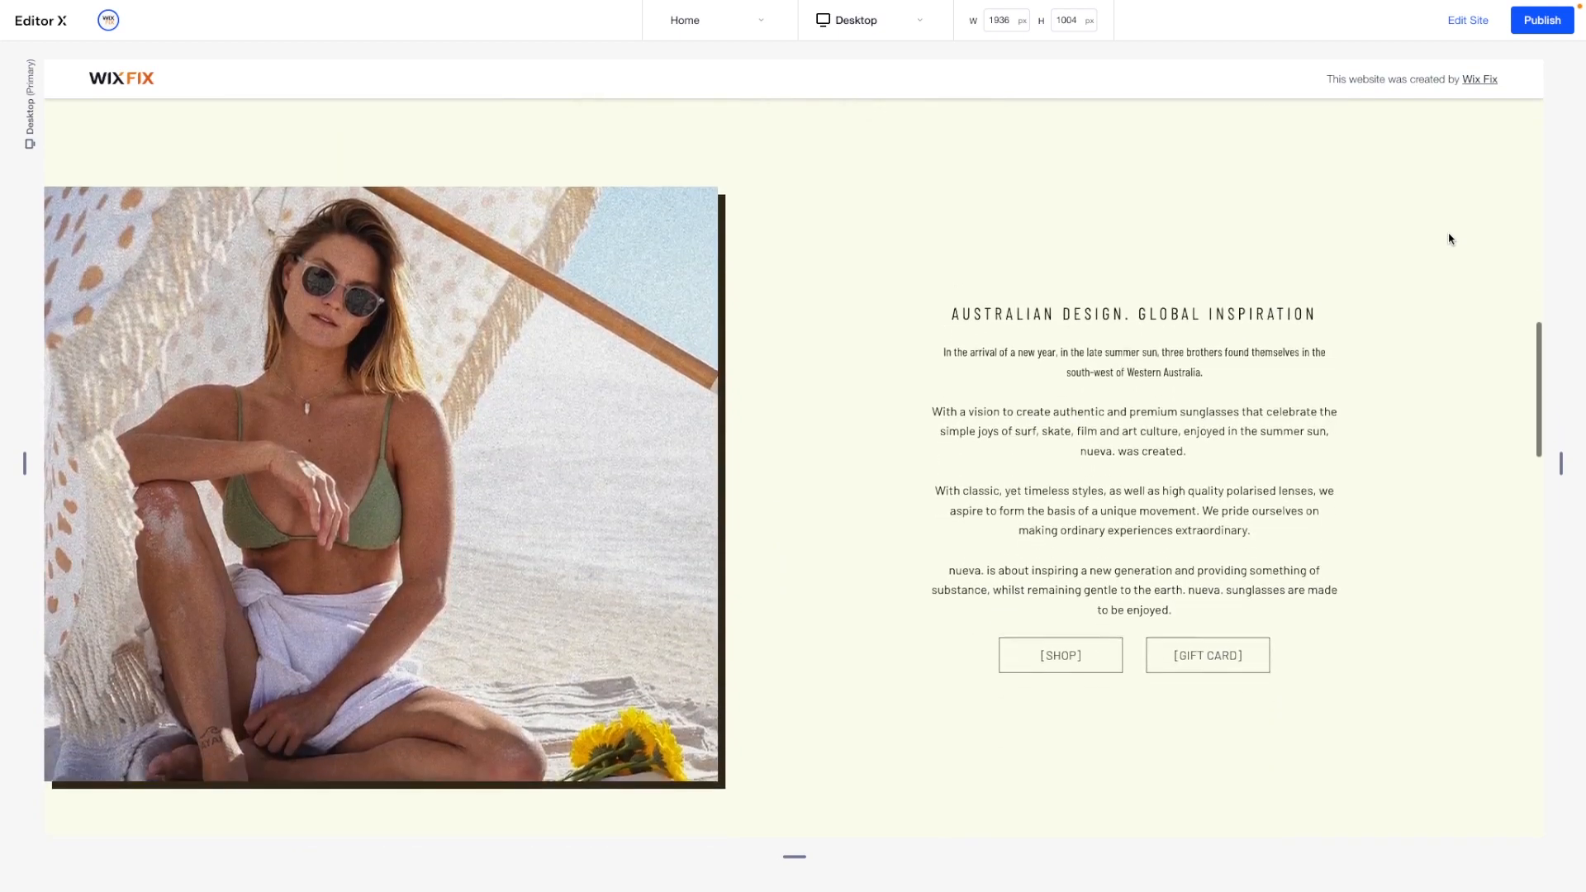
scroll(1448, 239, down, 6)
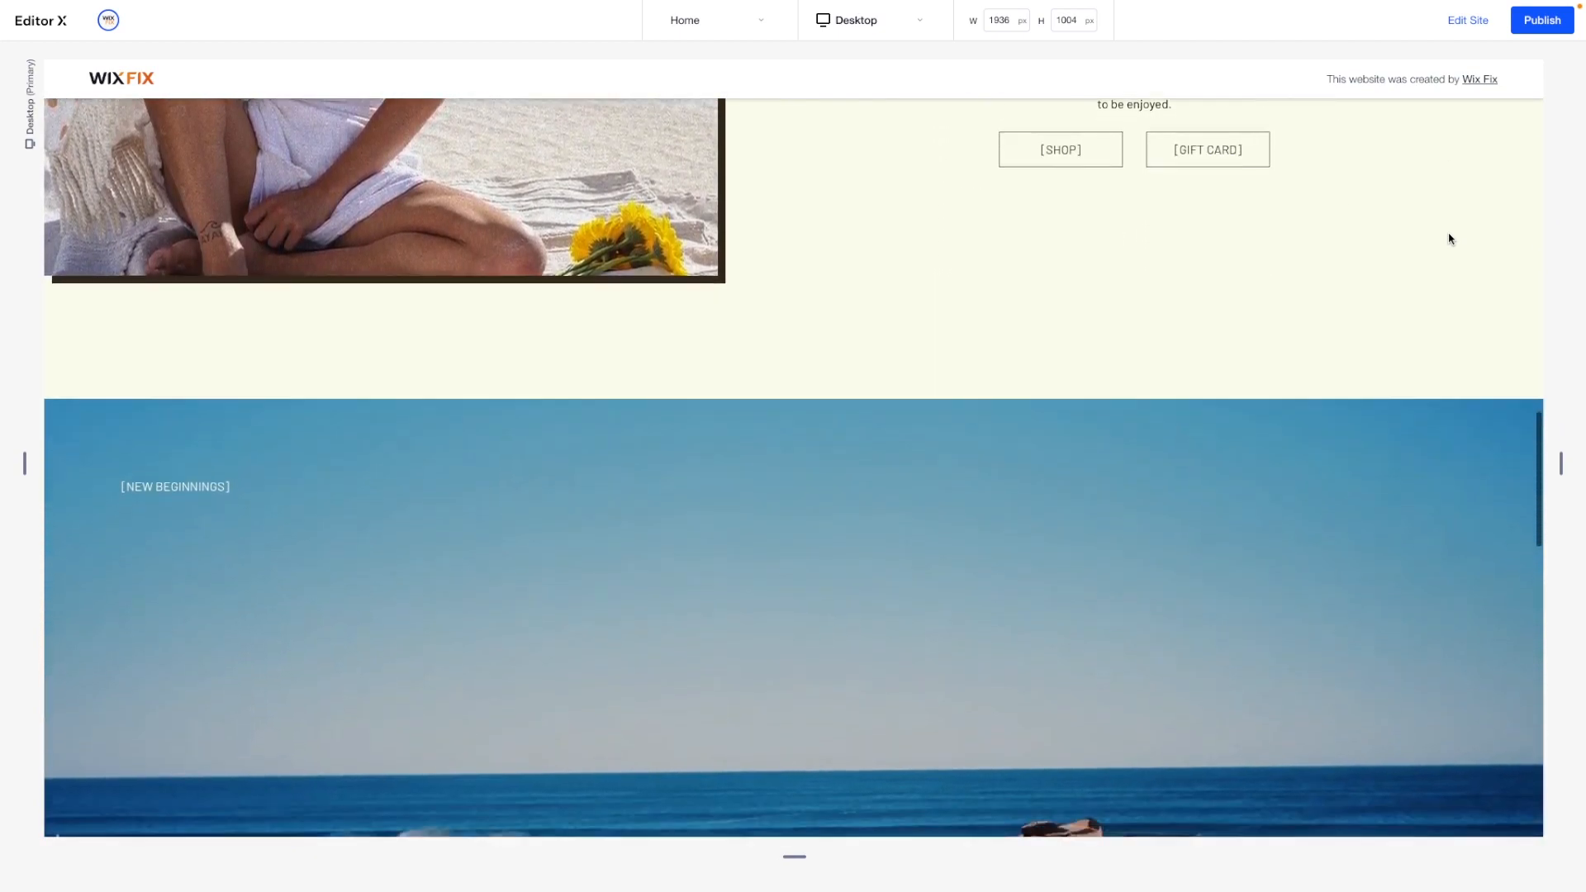
scroll(1448, 239, down, 6)
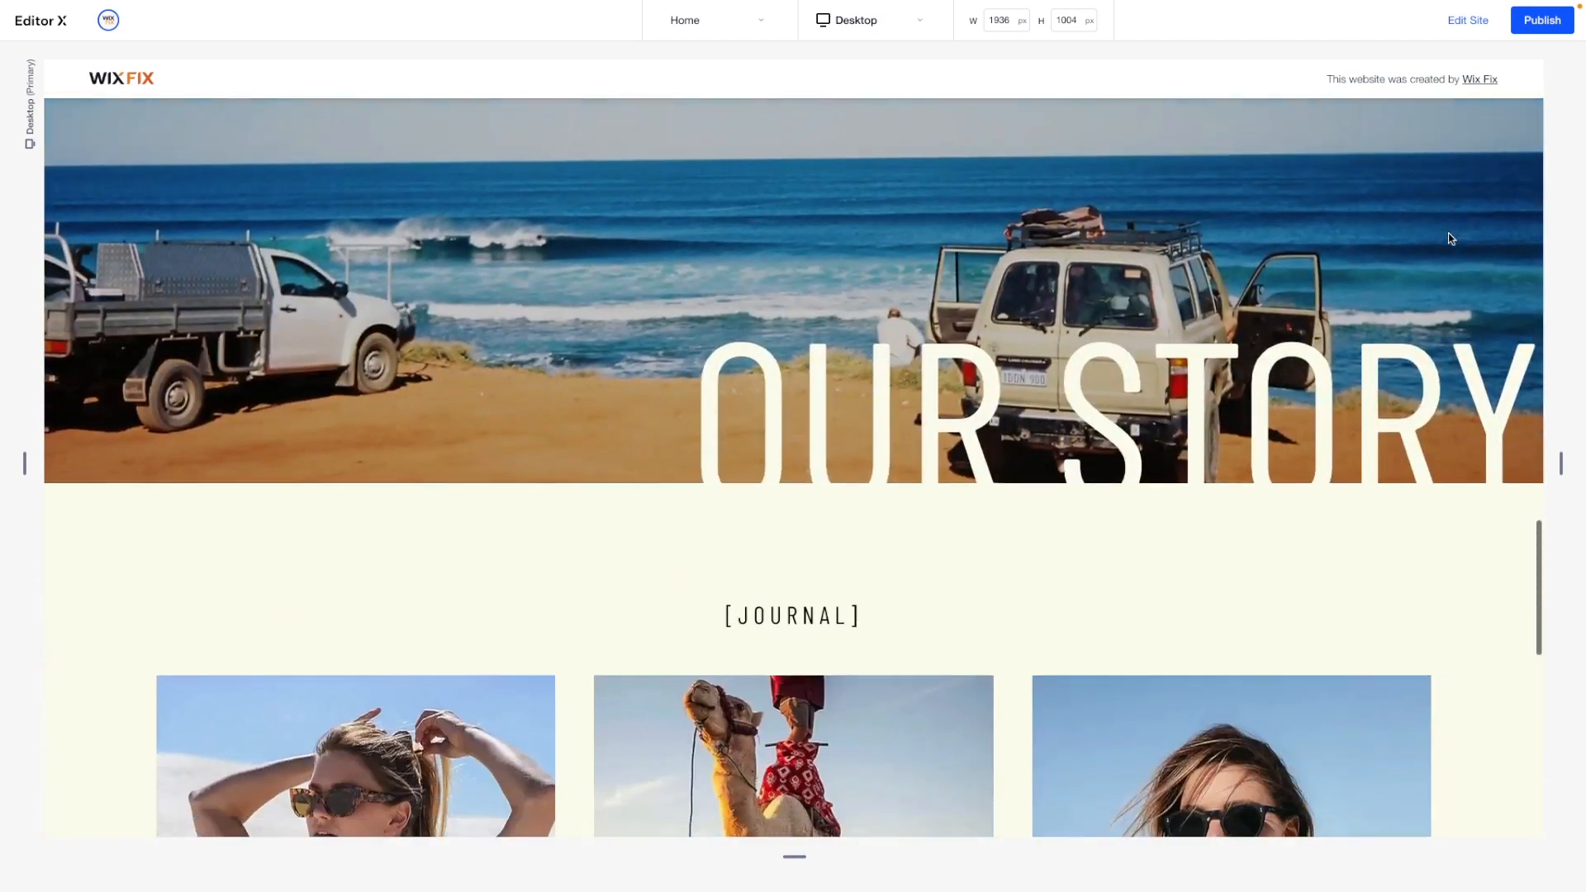
scroll(1448, 236, down, 8)
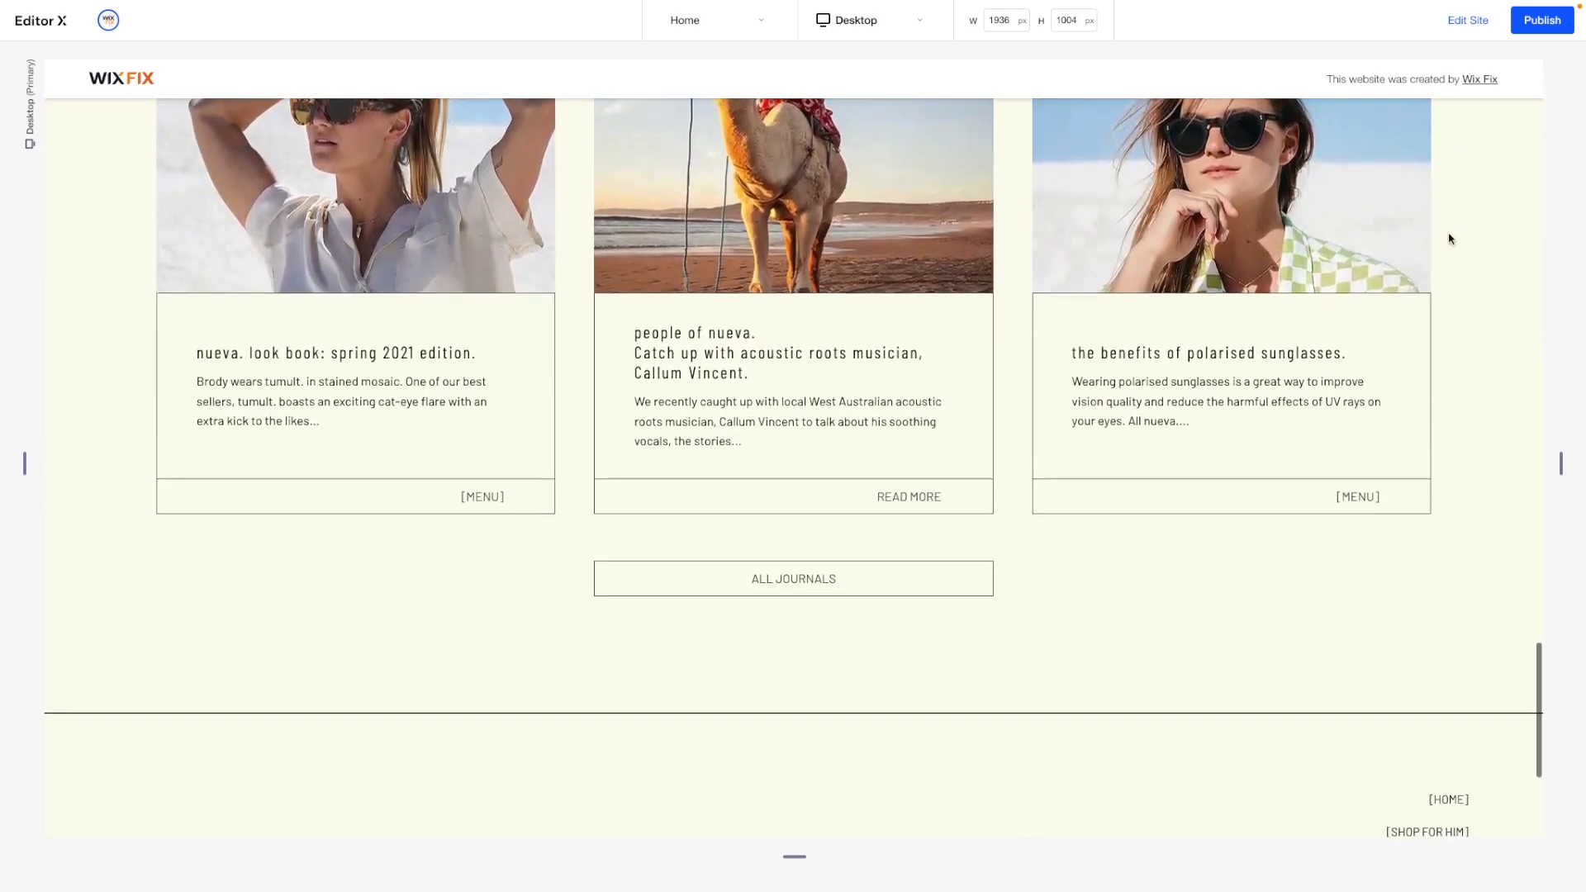
scroll(1448, 239, down, 3)
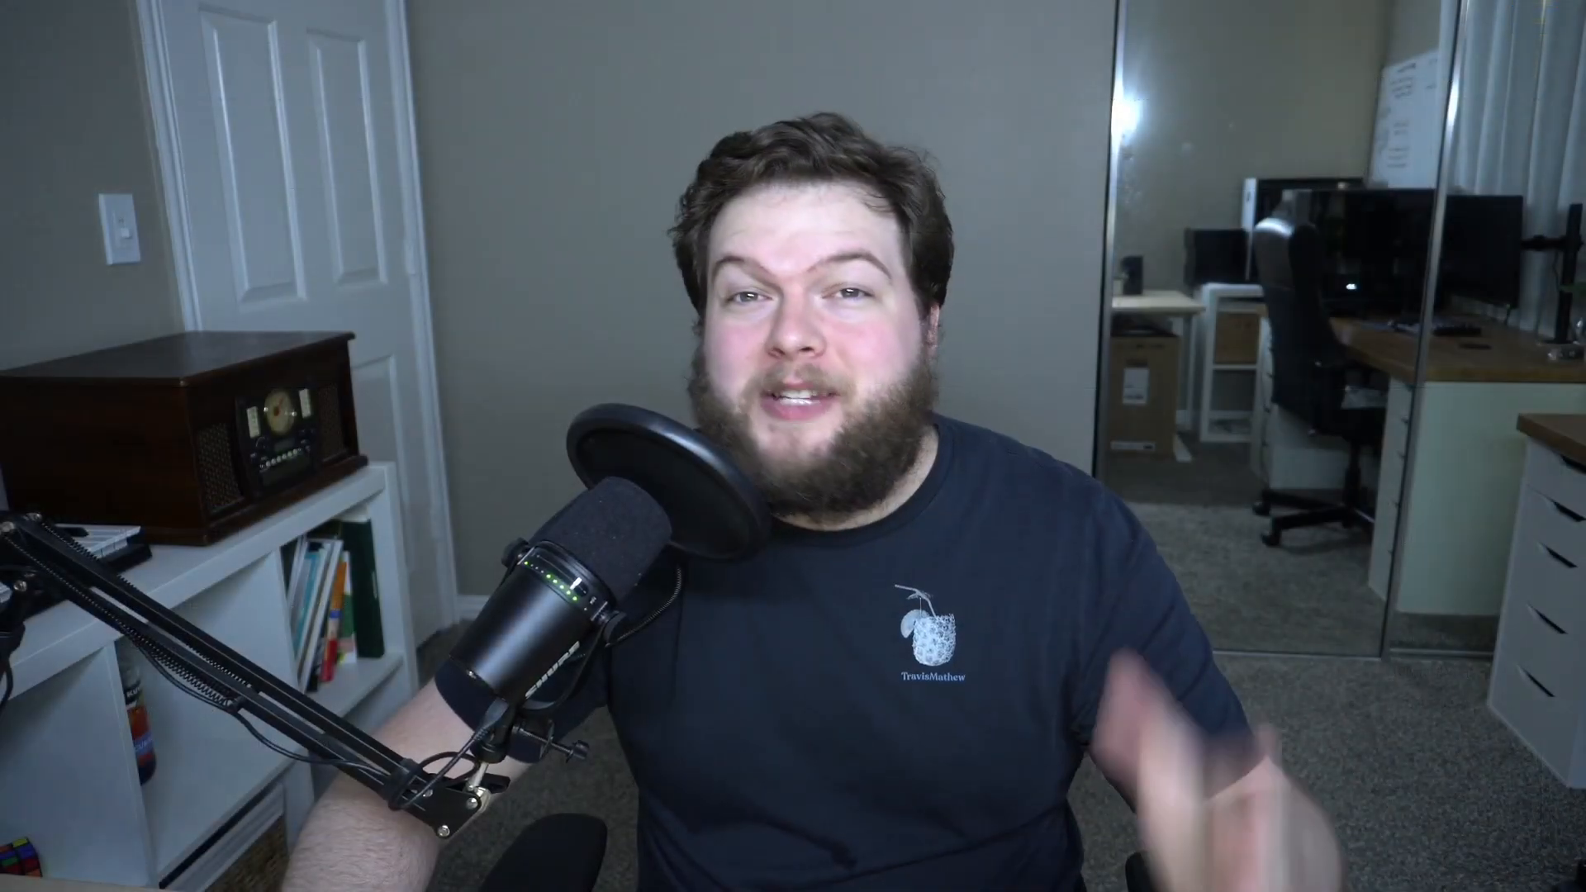